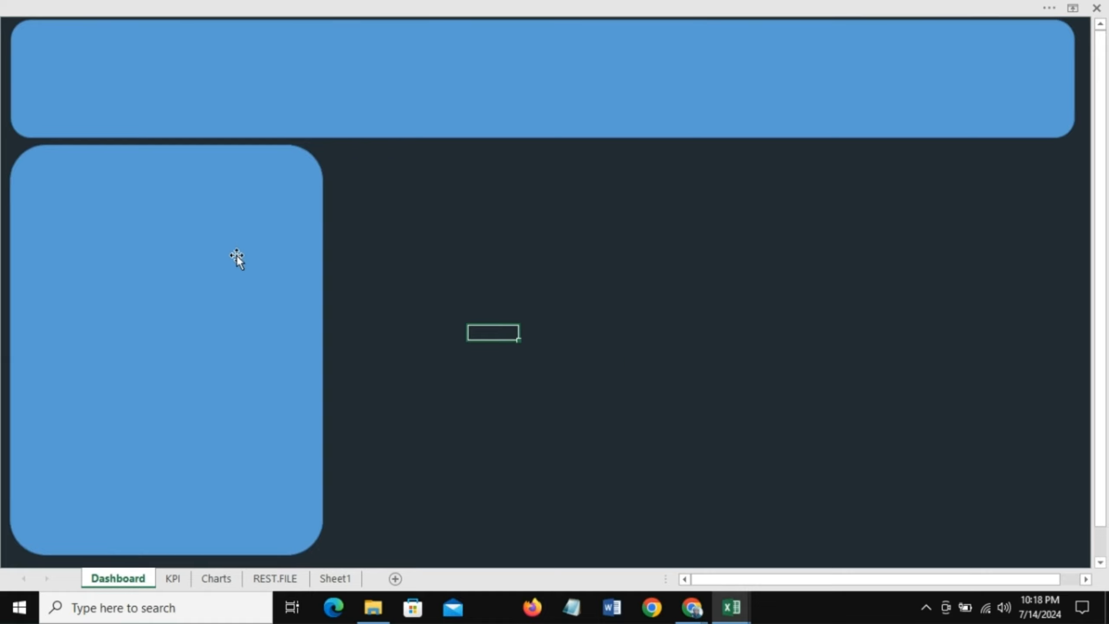
Step: Copy the Profit per Product chart from the Charts sheet and paste it onto the Dashboard sheet
{"action": "left_click", "coordinate": [170, 245]}
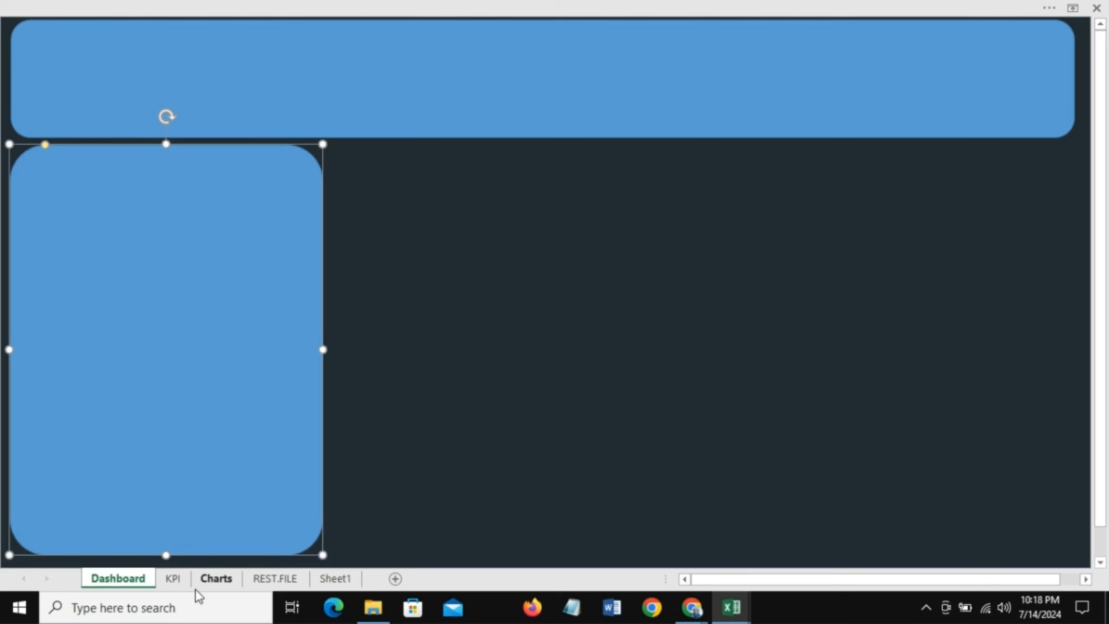
{"action": "left_click", "coordinate": [216, 578]}
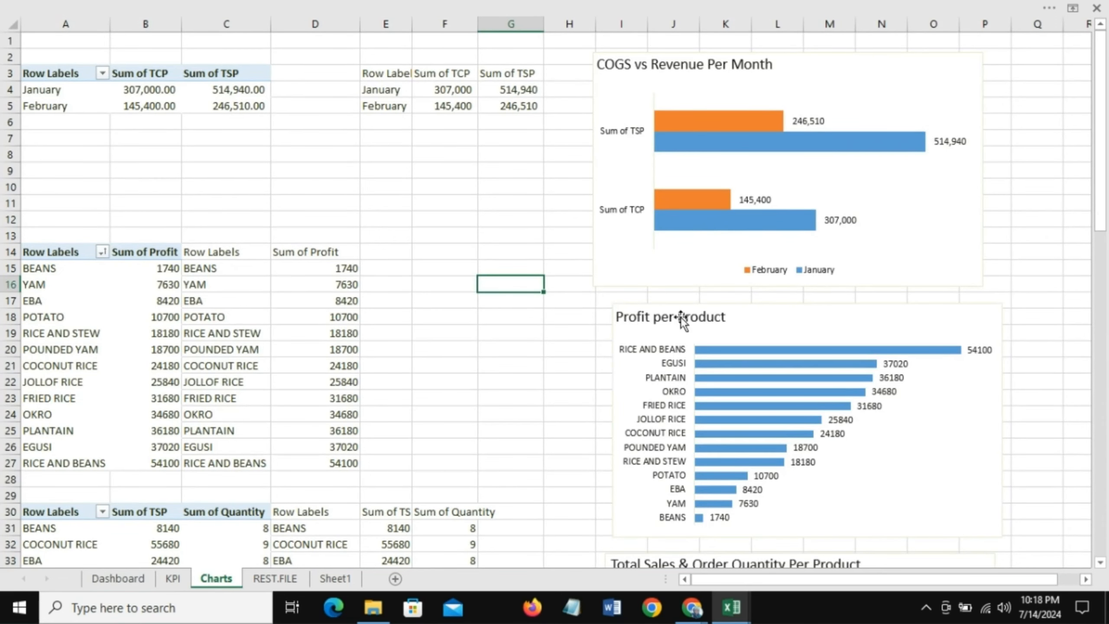
{"action": "left_click", "coordinate": [706, 308]}
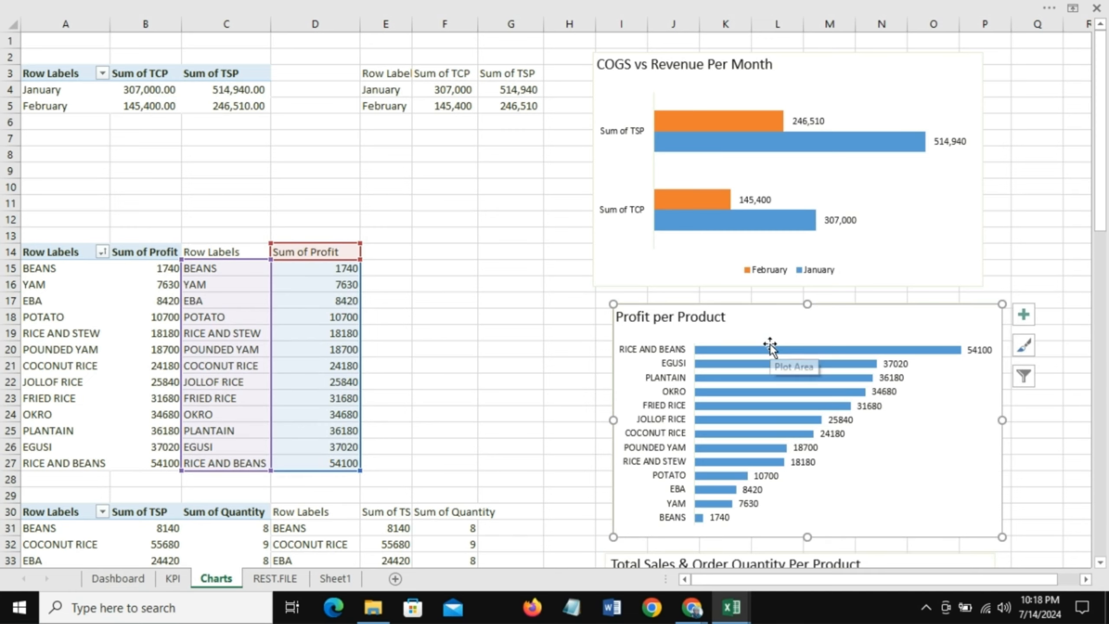
{"action": "left_click", "coordinate": [112, 579]}
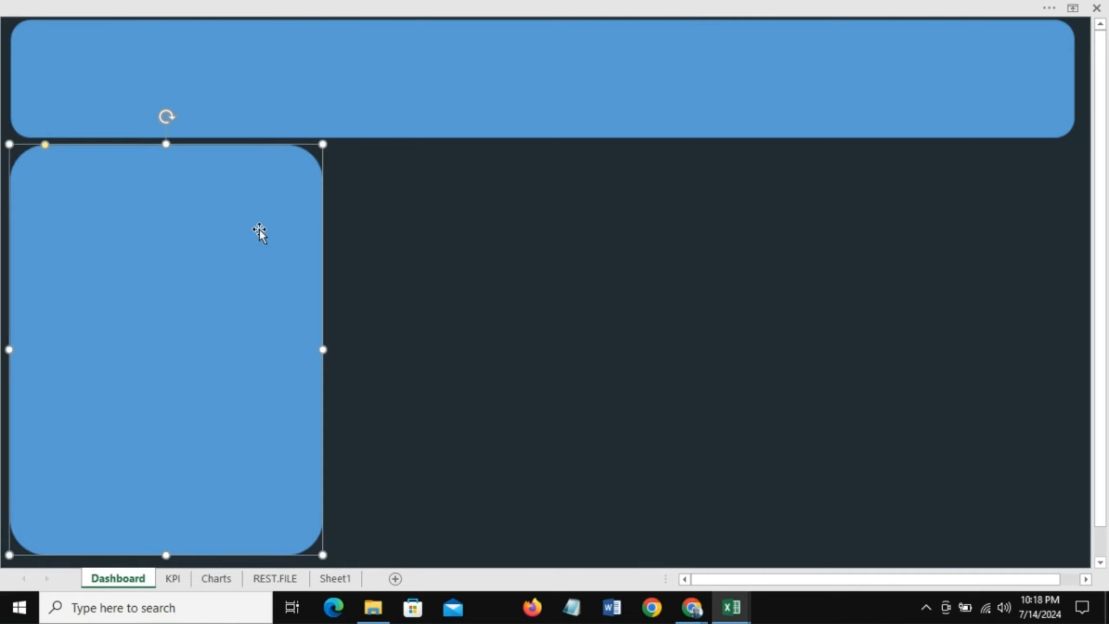
{"action": "key", "text": "ctrl+v"}
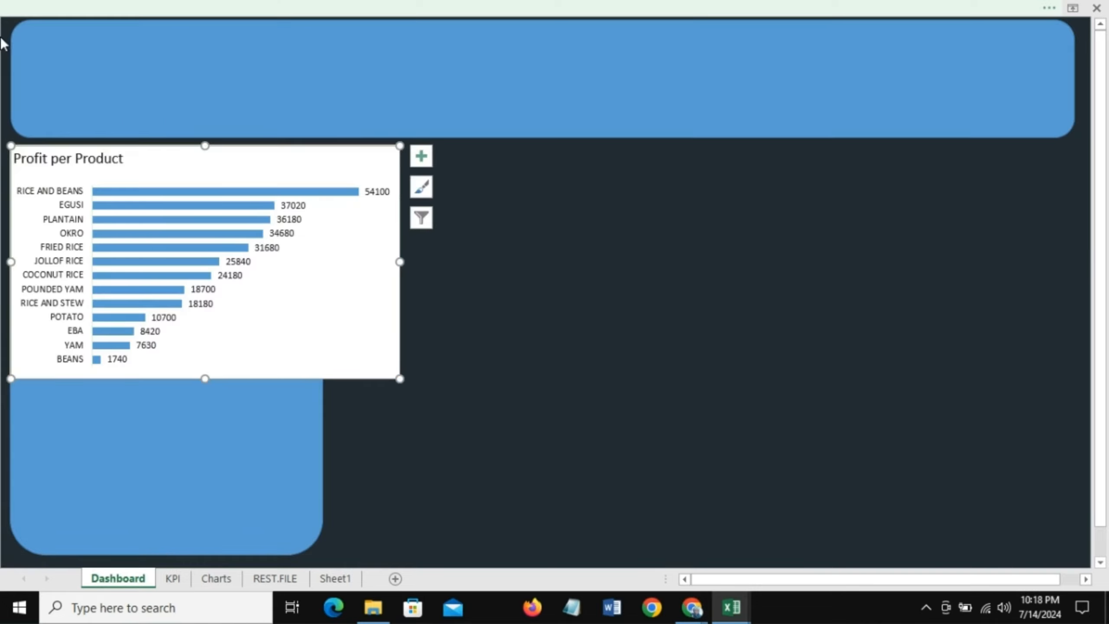
Step: Resize the pasted profit chart narrower and taller to fit the left rounded panel, undoing a slight accidental move
{"action": "left_click_drag", "start_coordinate": [400, 259], "coordinate": [284, 258]}
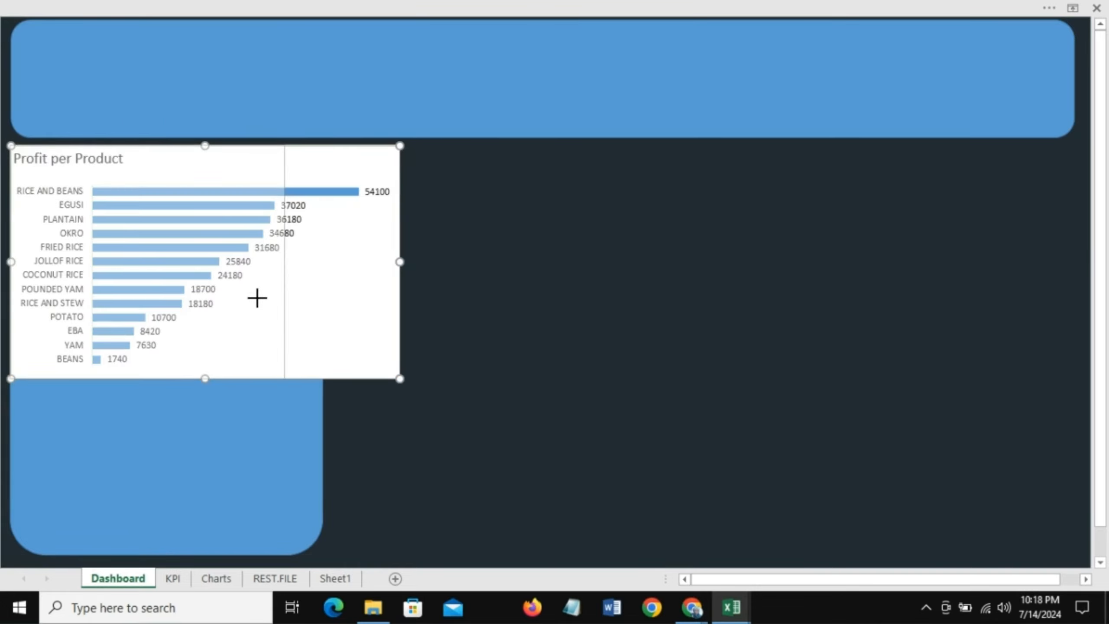
{"action": "left_click_drag", "start_coordinate": [149, 381], "coordinate": [153, 513]}
{"action": "left_click", "coordinate": [212, 451]}
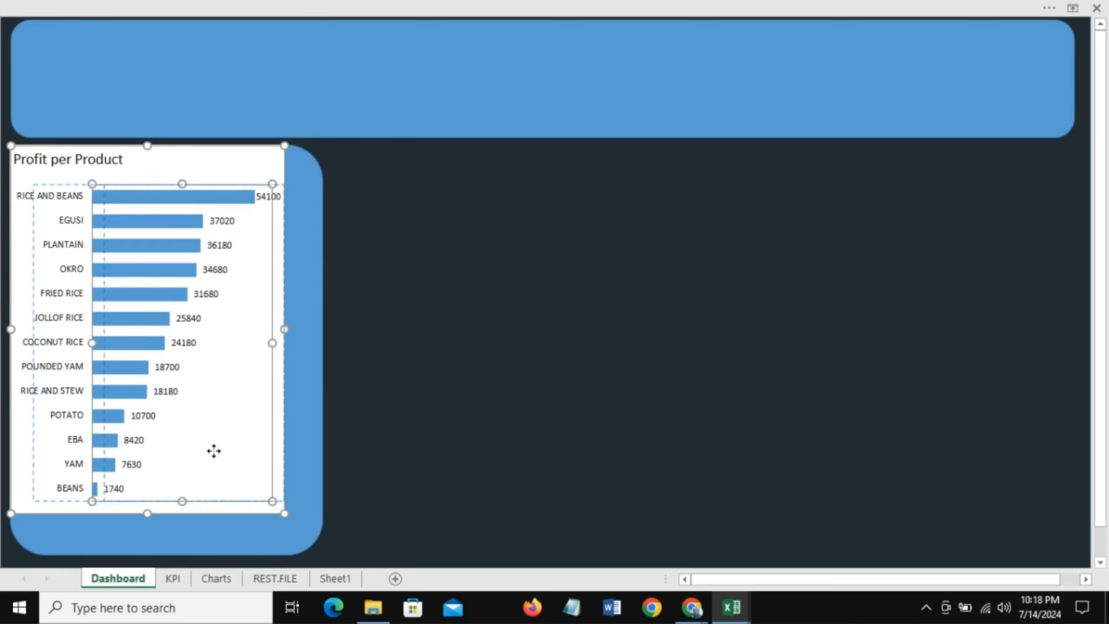
{"action": "left_click_drag", "start_coordinate": [212, 451], "coordinate": [212, 453]}
{"action": "key", "text": "ctrl+z"}
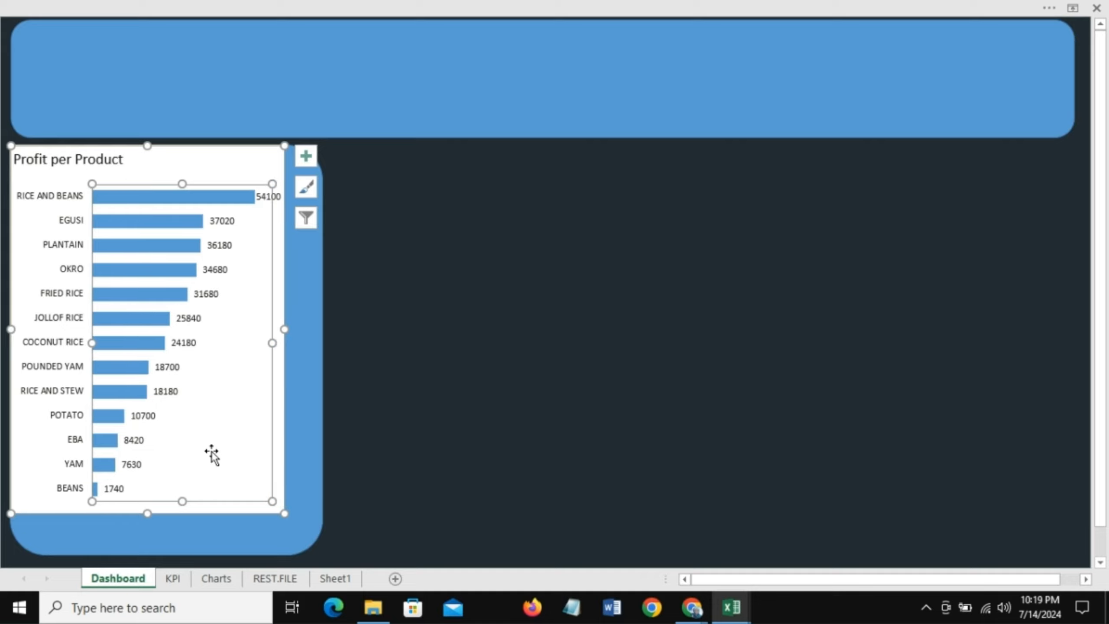
Step: Move the Profit per Product chart so it sits centered inside the left rounded panel
{"action": "left_click", "coordinate": [178, 139]}
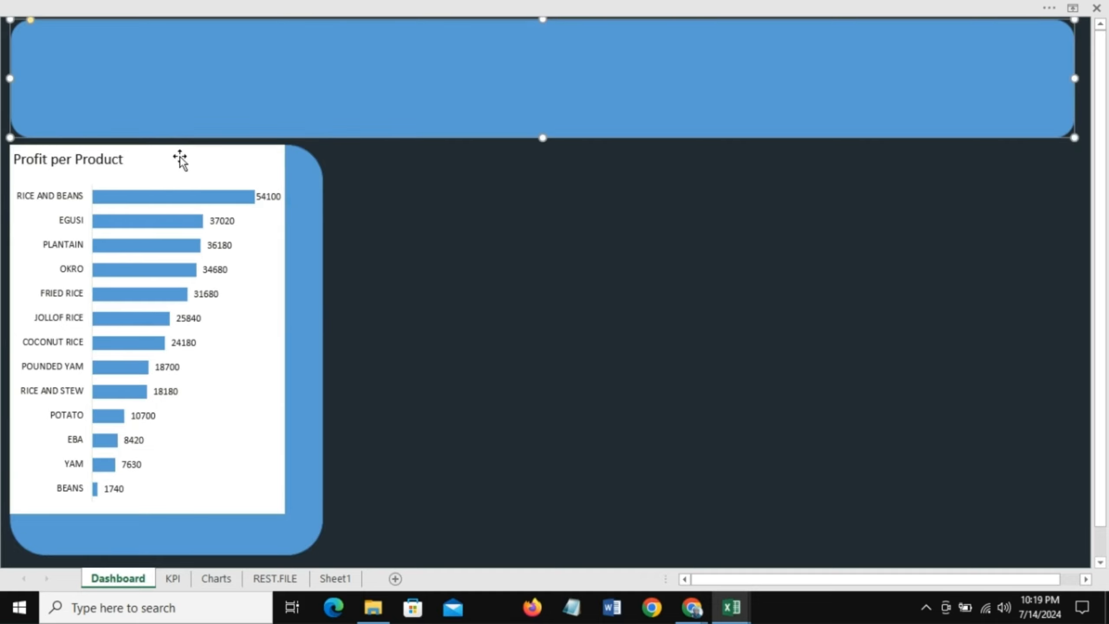
{"action": "left_click_drag", "start_coordinate": [179, 158], "coordinate": [199, 180]}
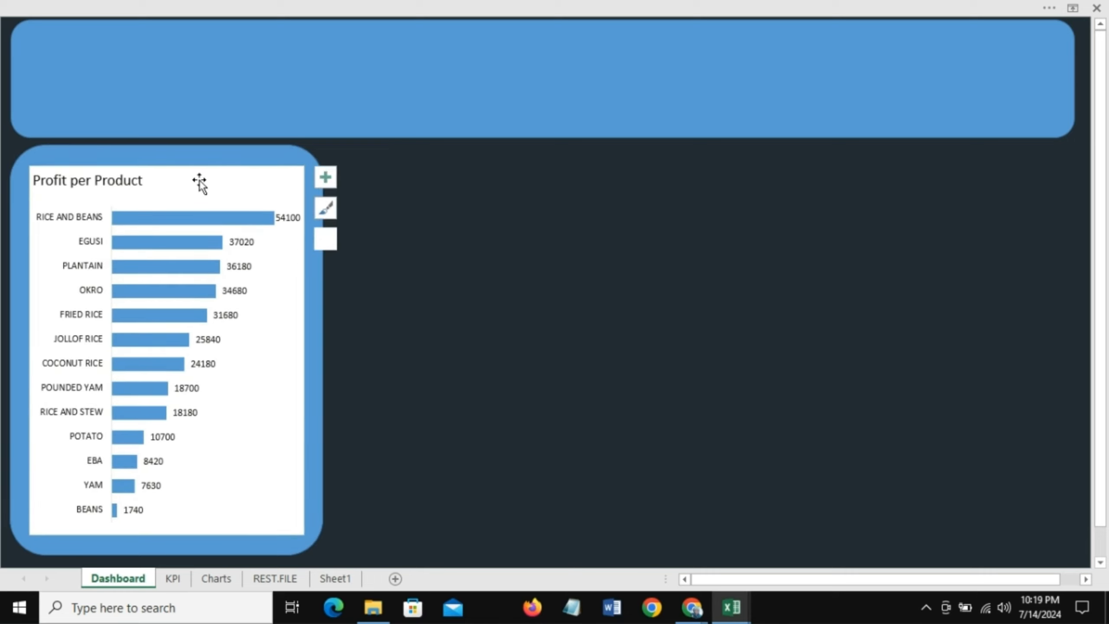
{"action": "left_click", "coordinate": [547, 428]}
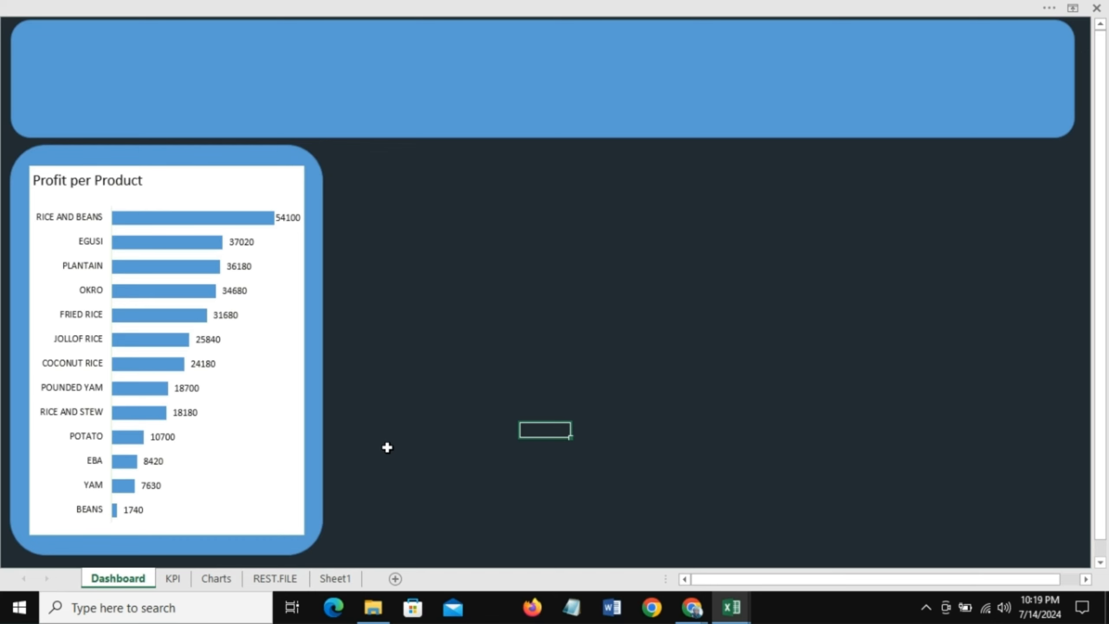
Step: Copy the Sales Over Time chart onto the Dashboard, placing it beside the left panel and widening it
{"action": "left_click", "coordinate": [217, 578]}
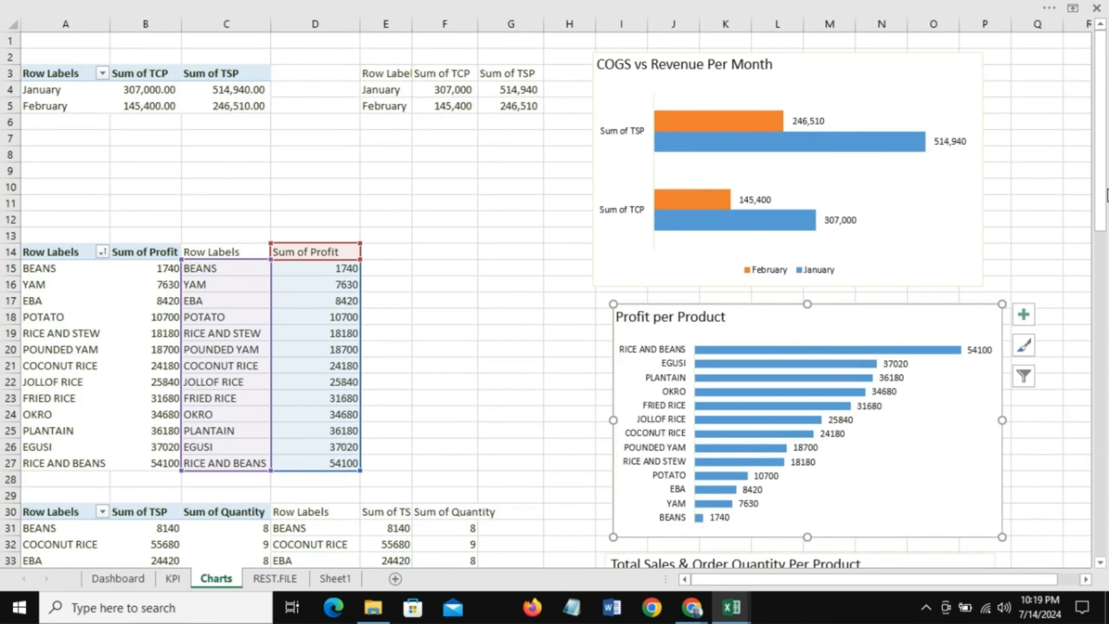
{"action": "left_click_drag", "start_coordinate": [1099, 114], "coordinate": [1107, 461]}
{"action": "left_click", "coordinate": [462, 275]}
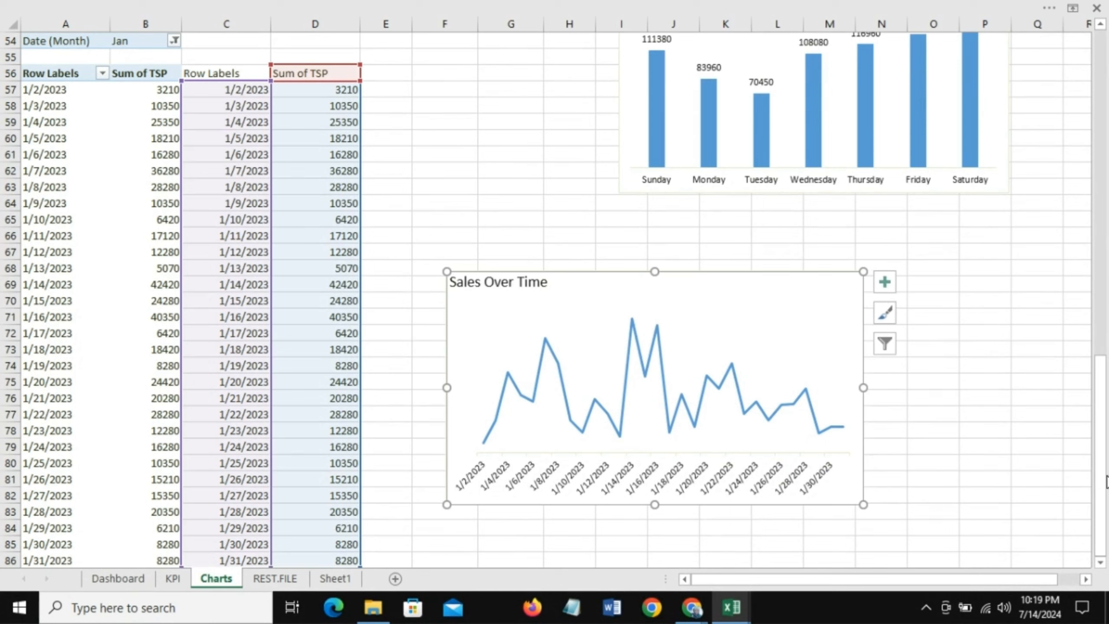
{"action": "left_click", "coordinate": [105, 577]}
{"action": "left_click", "coordinate": [442, 215]}
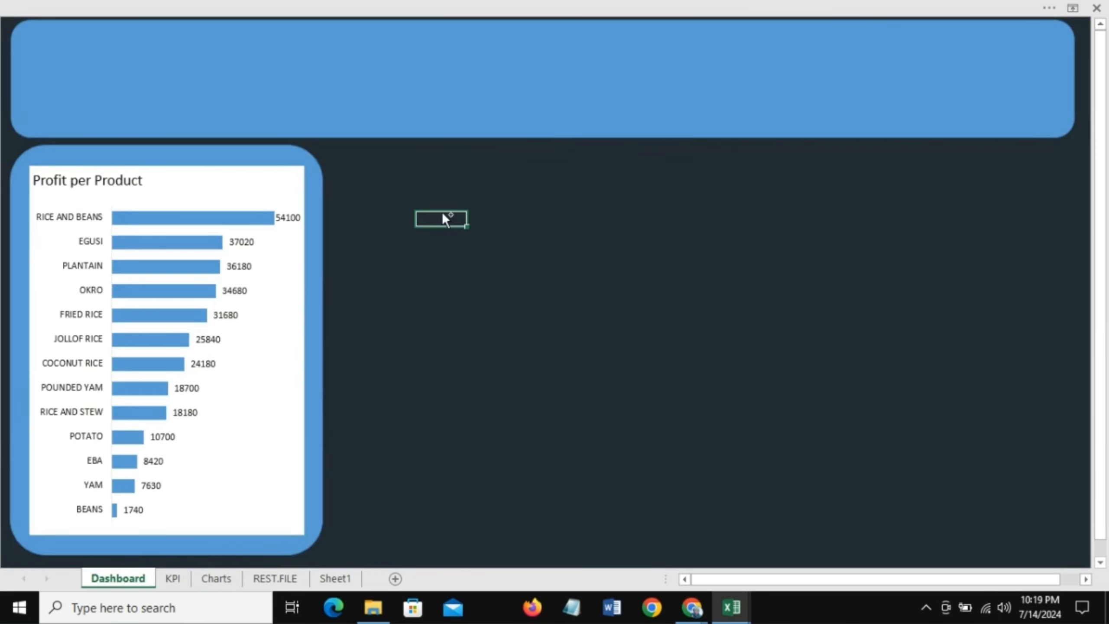
{"action": "key", "text": "ctrl+v"}
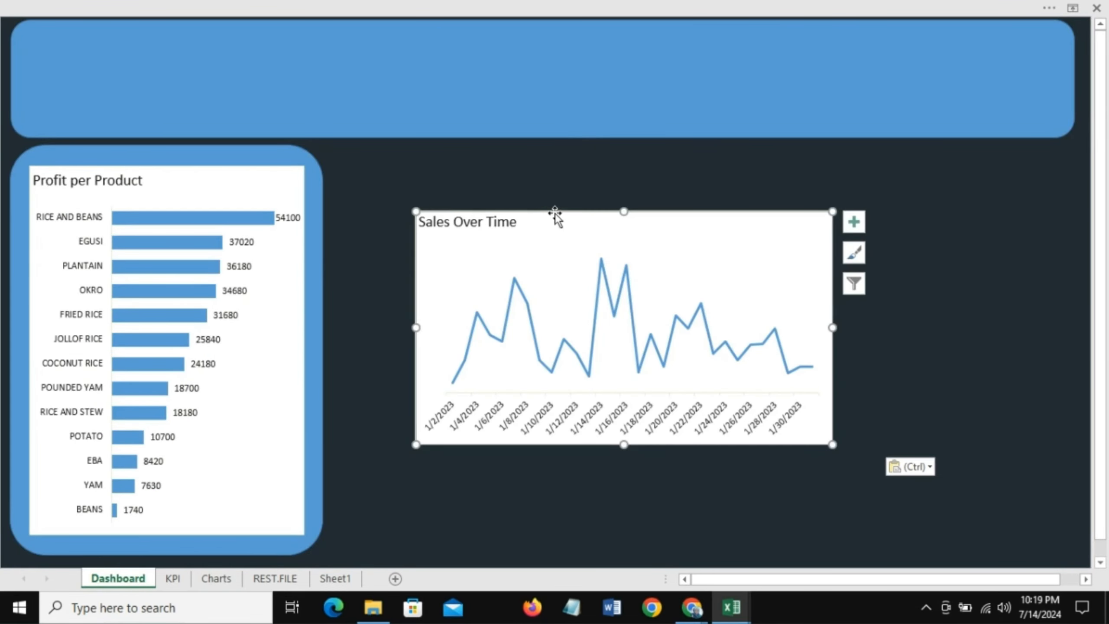
{"action": "left_click_drag", "start_coordinate": [559, 224], "coordinate": [472, 161]}
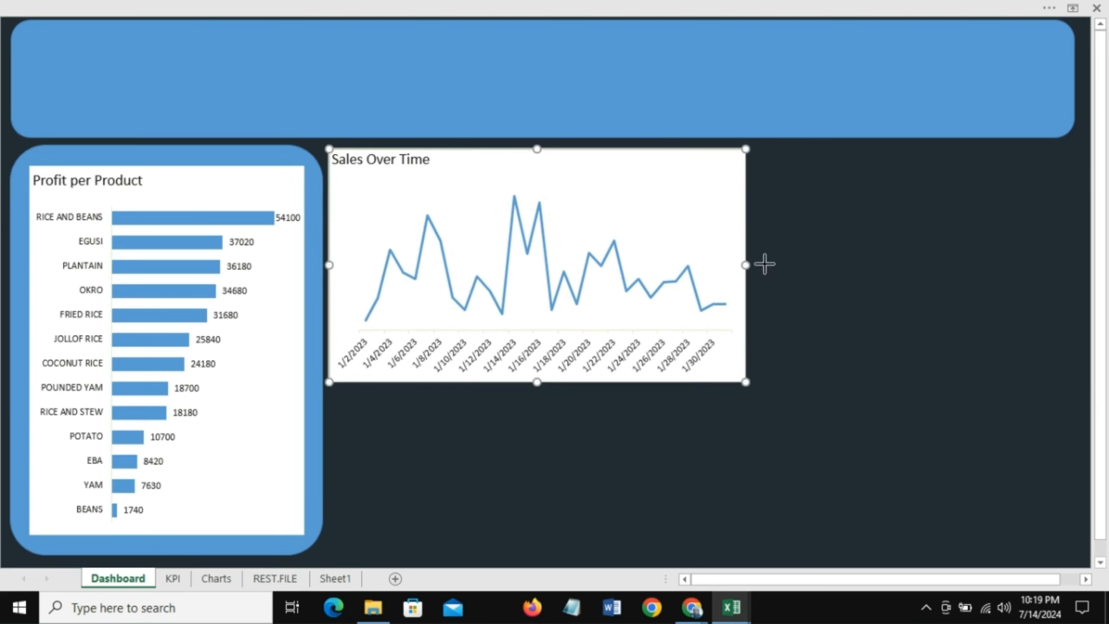
{"action": "left_click_drag", "start_coordinate": [746, 264], "coordinate": [799, 265]}
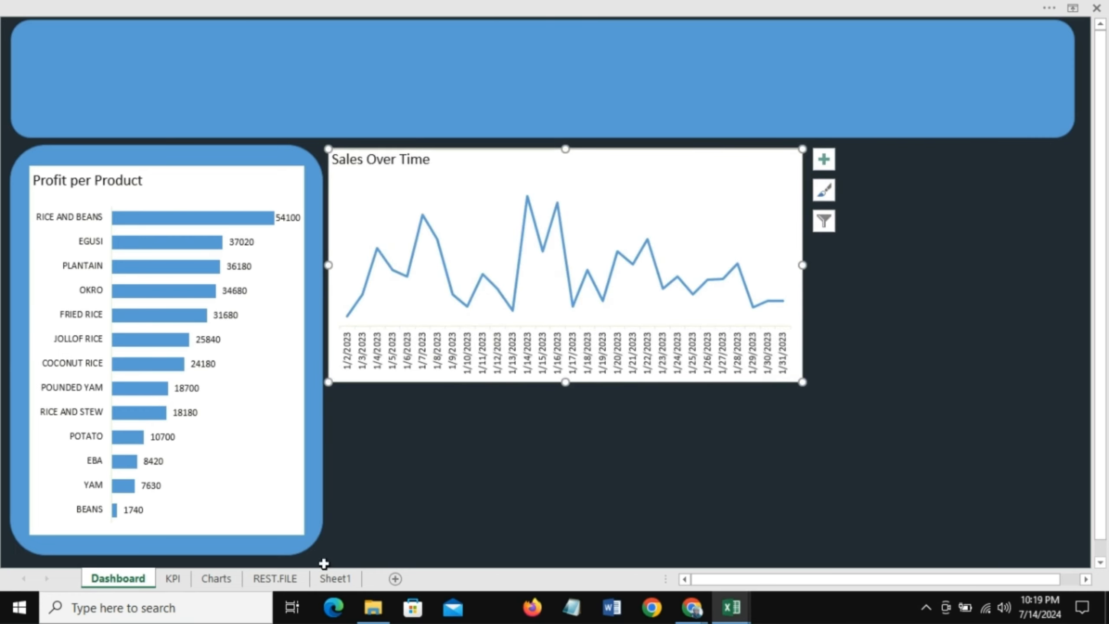
Step: Copy the COGS vs Revenue Per Month chart from the Charts sheet and paste it onto the Dashboard
{"action": "left_click", "coordinate": [224, 577]}
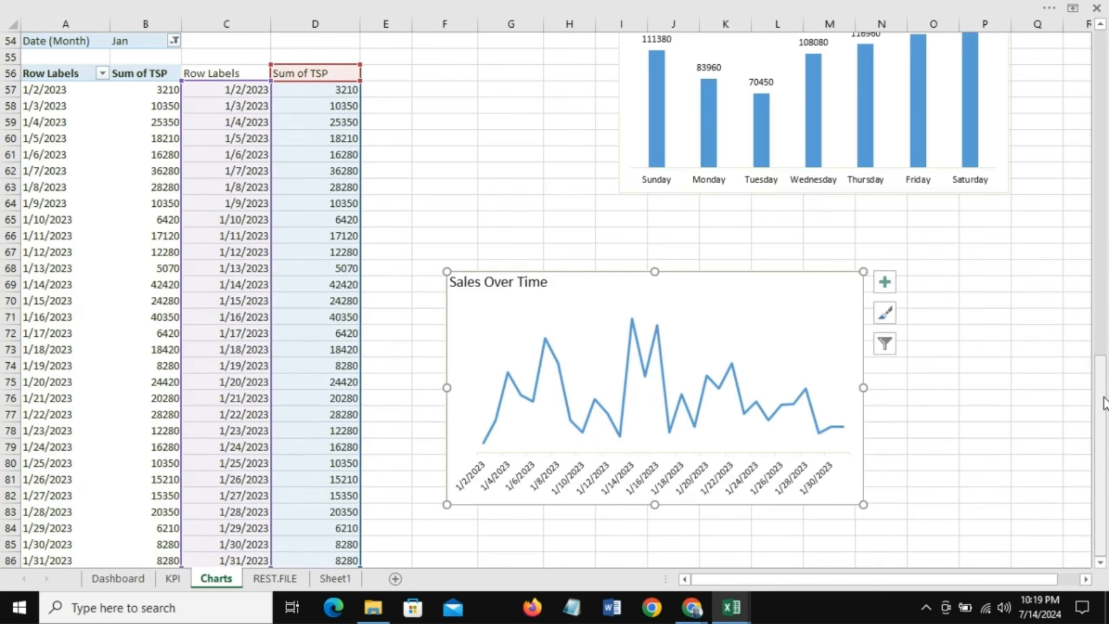
{"action": "left_click_drag", "start_coordinate": [1104, 402], "coordinate": [1102, 65]}
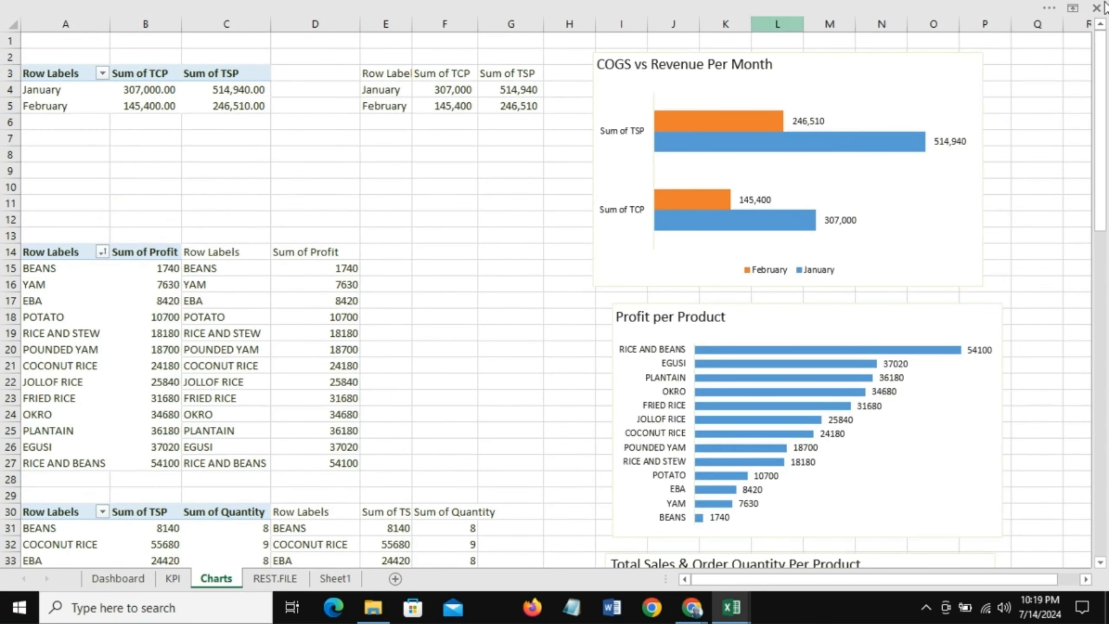
{"action": "left_click", "coordinate": [620, 61]}
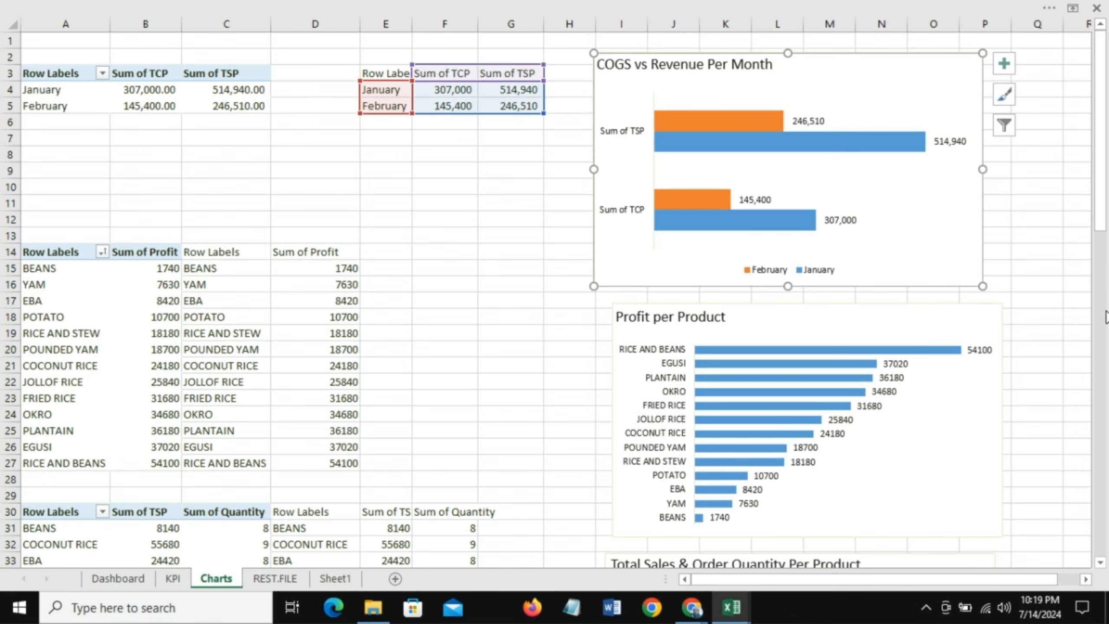
{"action": "left_click", "coordinate": [125, 581]}
{"action": "left_click", "coordinate": [879, 250]}
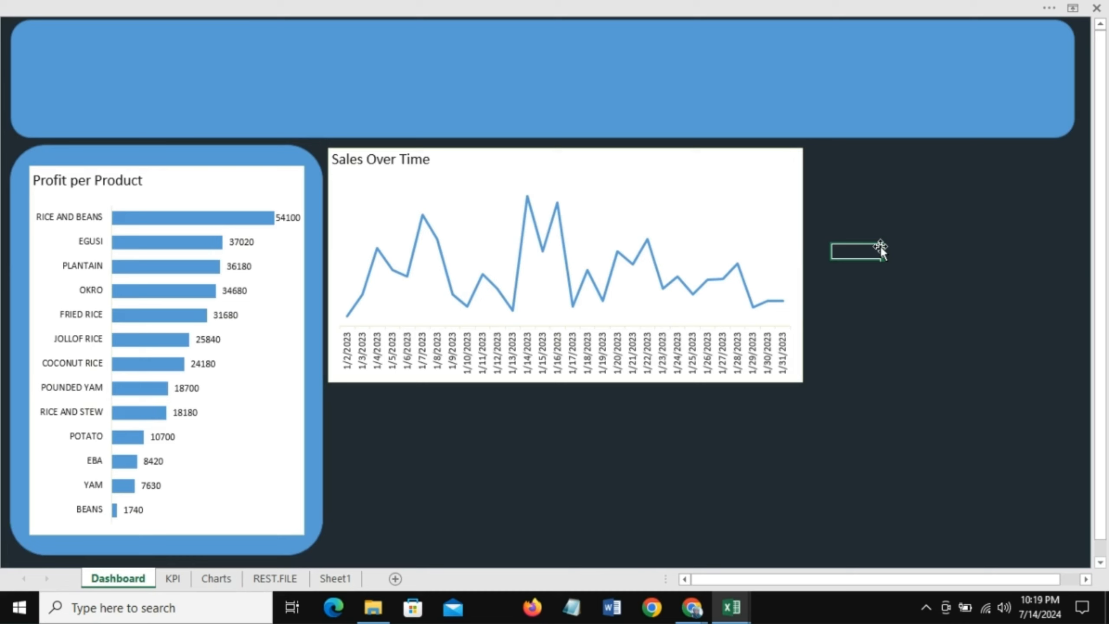
{"action": "key", "text": "ctrl+v"}
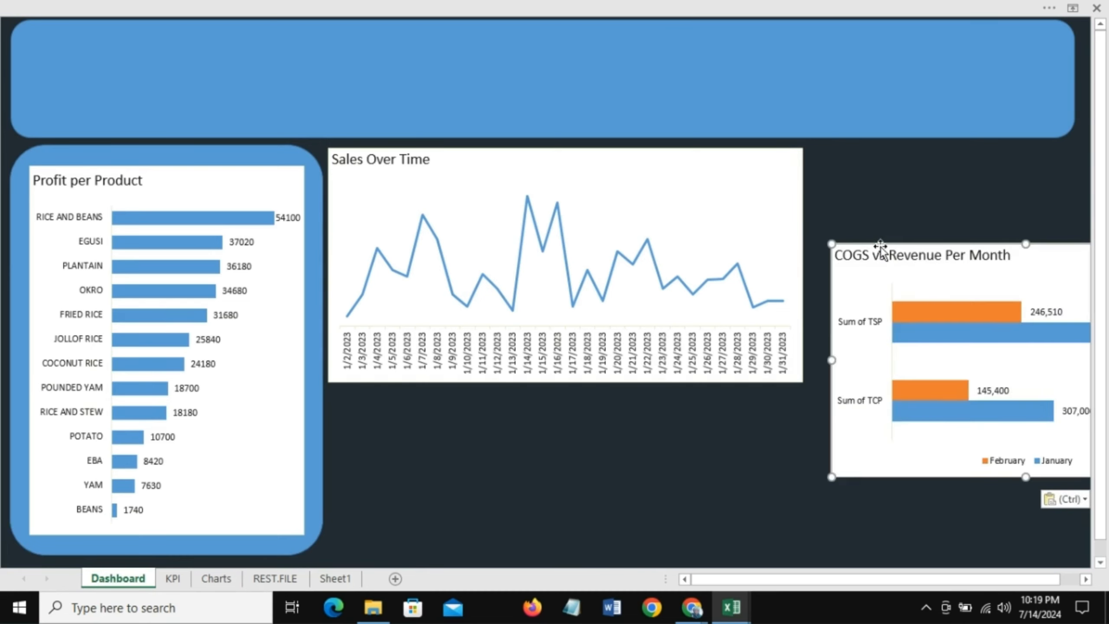
Step: Resize and move the COGS vs Revenue chart to the right of the Sales Over Time chart, aligned along the top
{"action": "left_click", "coordinate": [999, 255]}
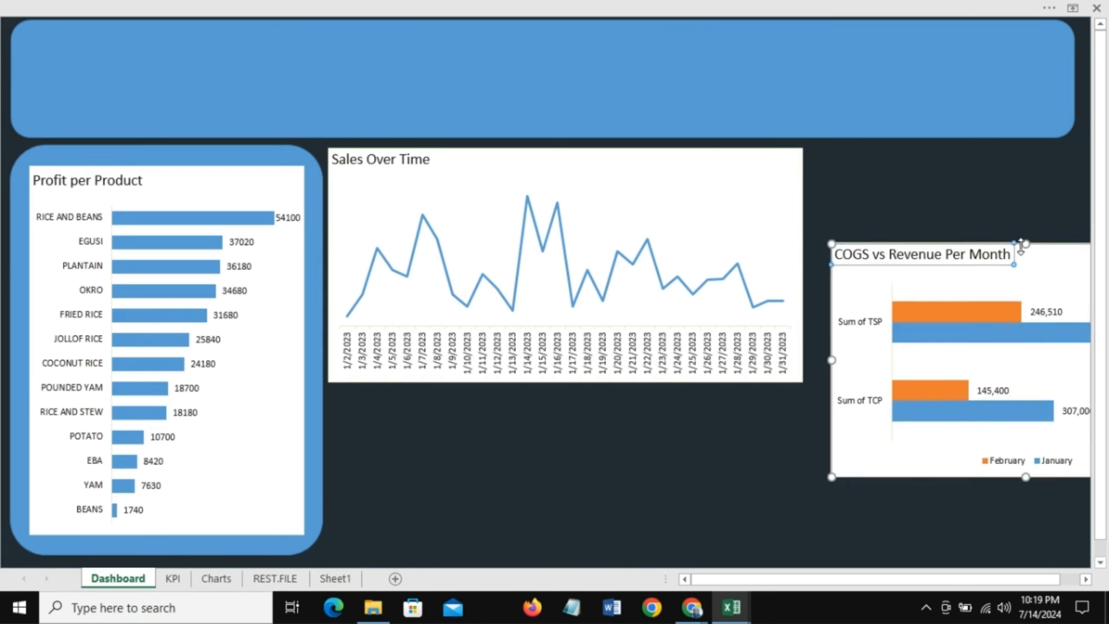
{"action": "left_click_drag", "start_coordinate": [1039, 253], "coordinate": [829, 202]}
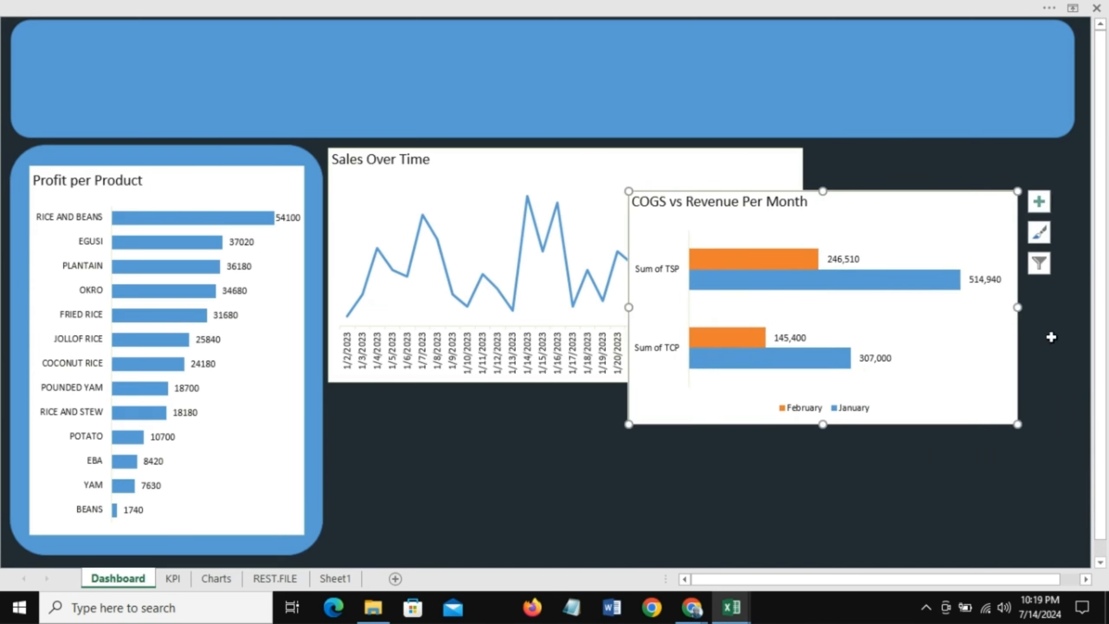
{"action": "left_click_drag", "start_coordinate": [1018, 307], "coordinate": [937, 297]}
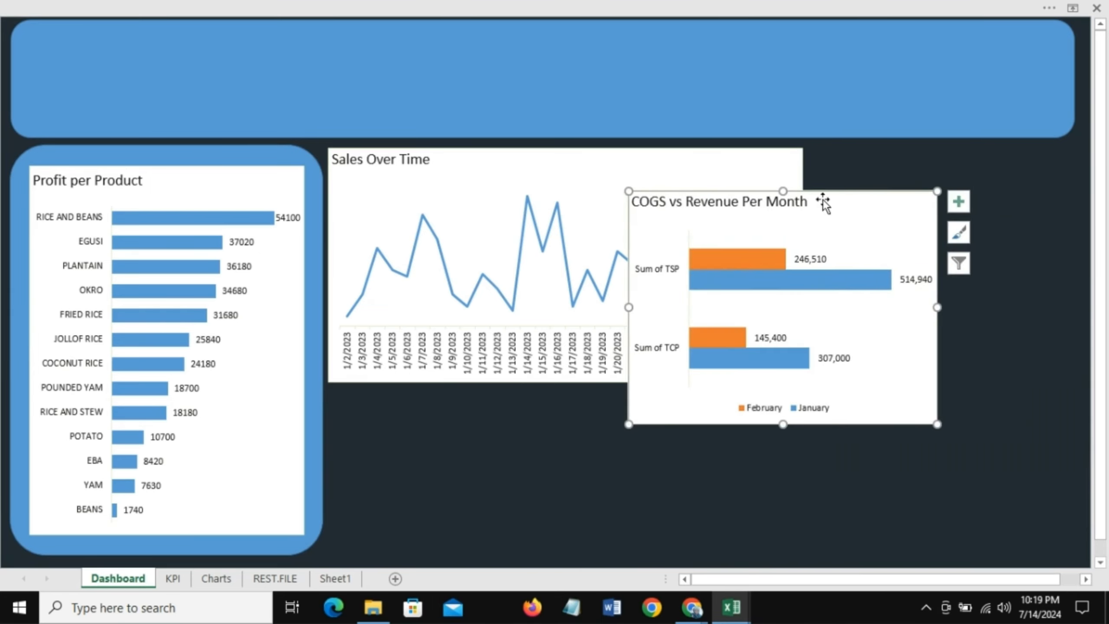
{"action": "left_click_drag", "start_coordinate": [830, 198], "coordinate": [855, 171]}
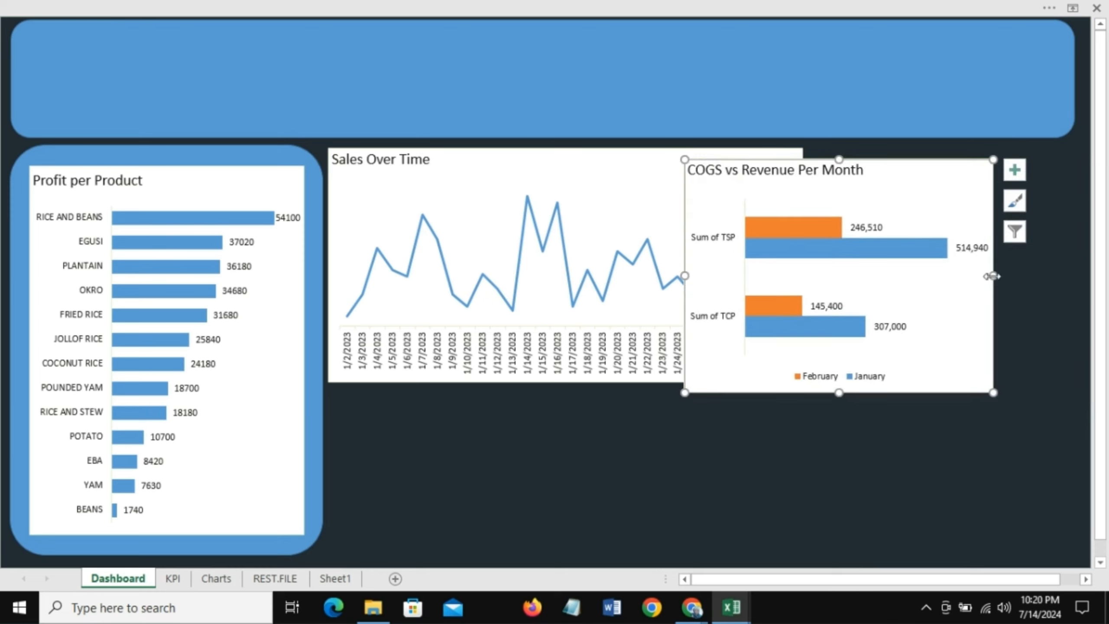
{"action": "left_click_drag", "start_coordinate": [993, 276], "coordinate": [945, 276]}
{"action": "left_click_drag", "start_coordinate": [910, 176], "coordinate": [1037, 160]}
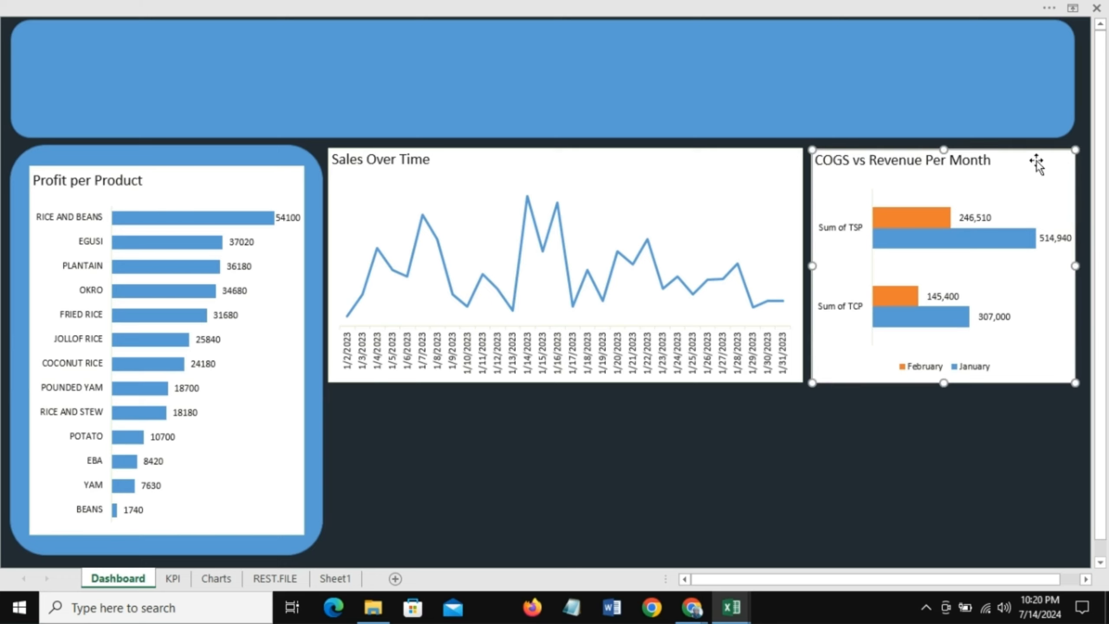
{"action": "left_click", "coordinate": [593, 436]}
Step: Copy the Total Sales & Order Quantity Per Product chart onto the Dashboard and place it below the Sales Over Time chart
{"action": "left_click_drag", "start_coordinate": [1101, 468], "coordinate": [1101, 483]}
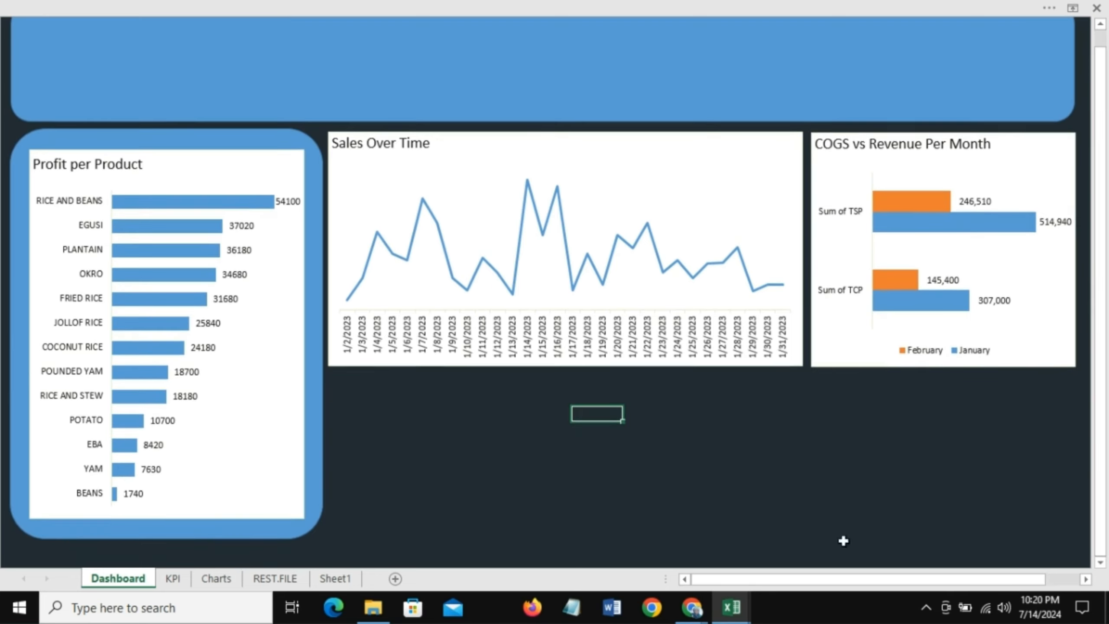
{"action": "left_click", "coordinate": [189, 537]}
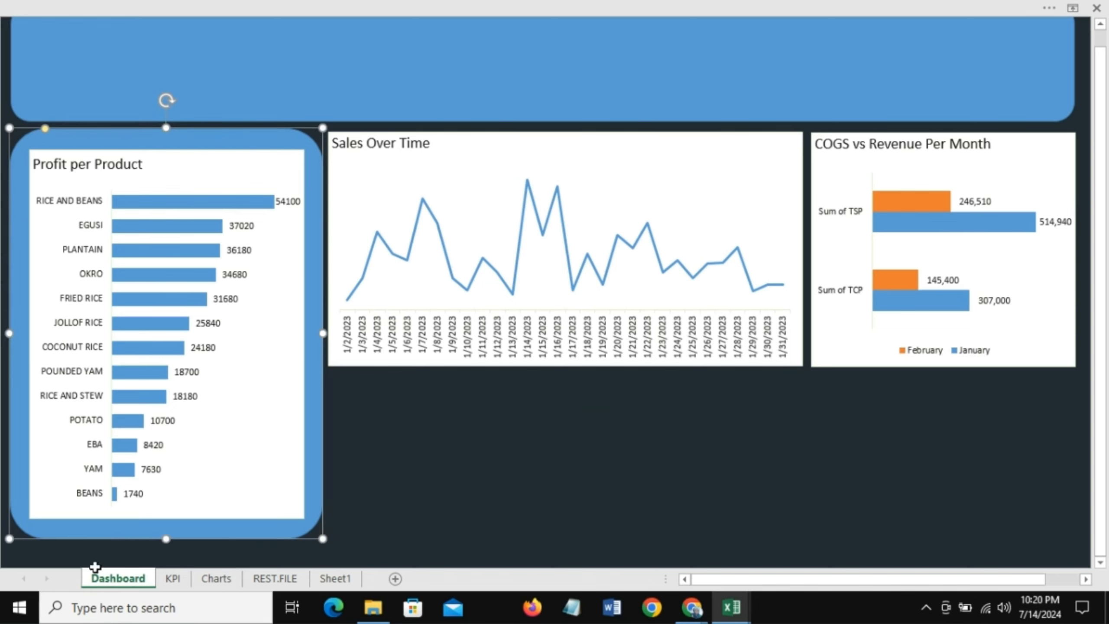
{"action": "left_click", "coordinate": [215, 579]}
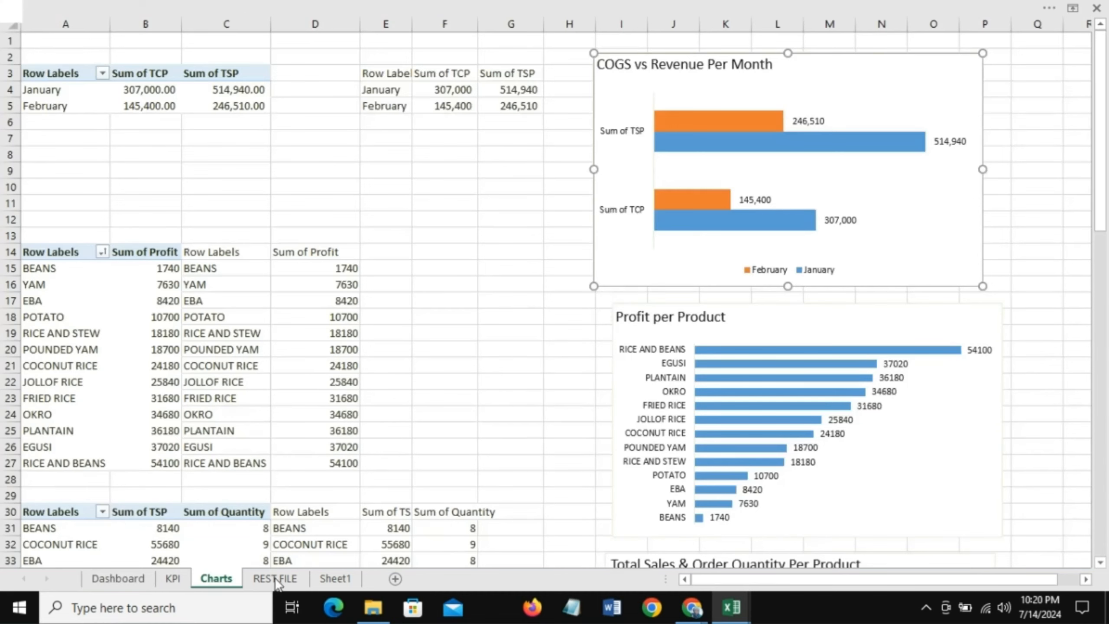
{"action": "left_click_drag", "start_coordinate": [1106, 208], "coordinate": [1105, 340]}
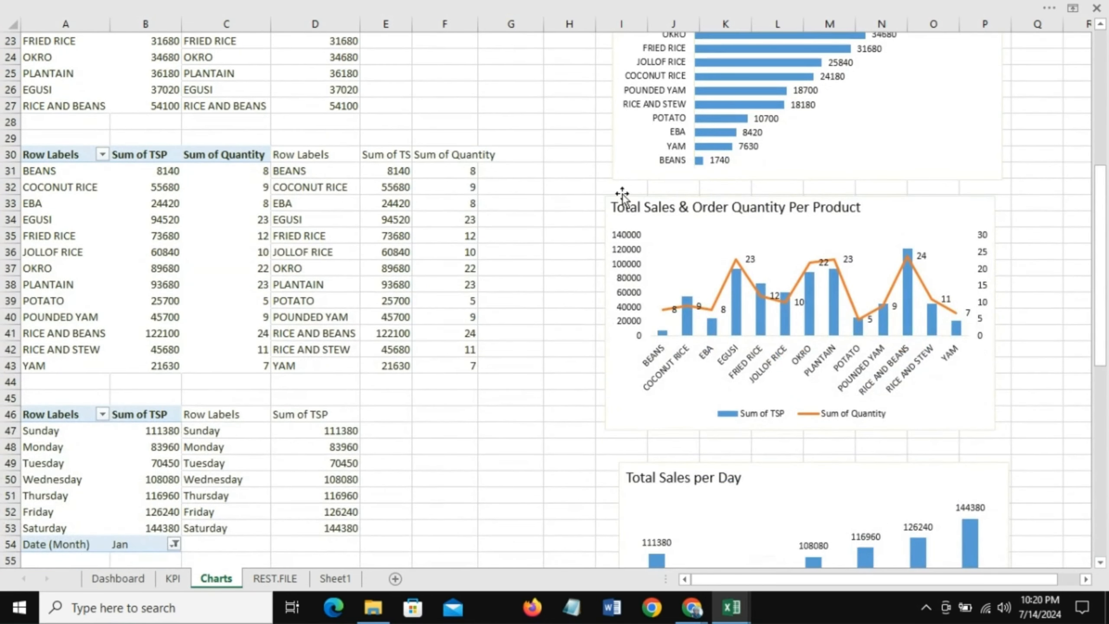
{"action": "left_click", "coordinate": [623, 197]}
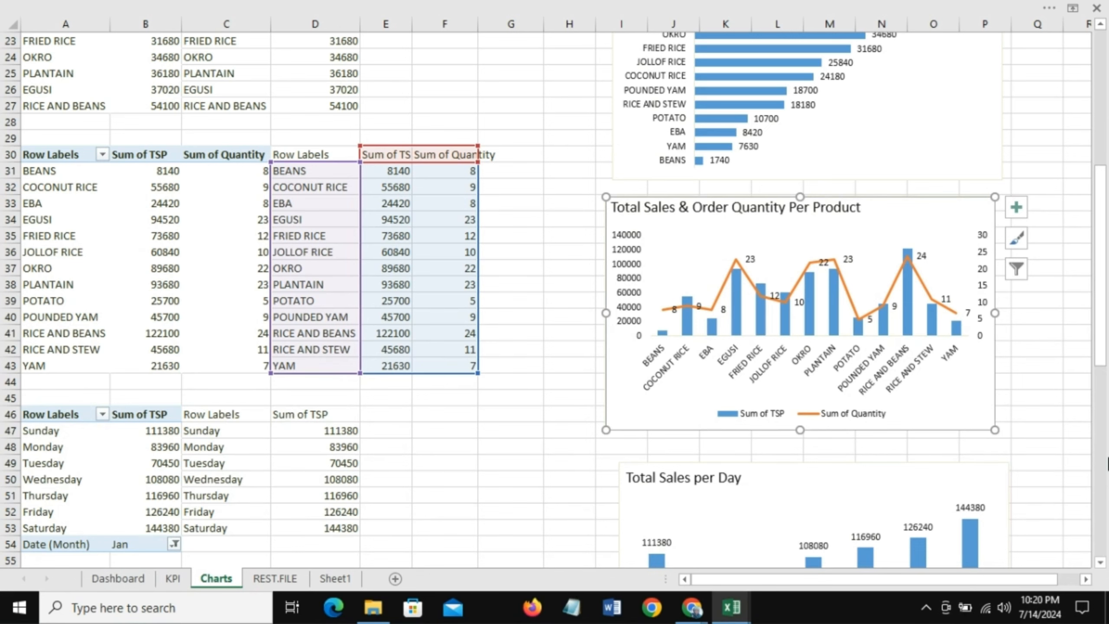
{"action": "left_click", "coordinate": [129, 578]}
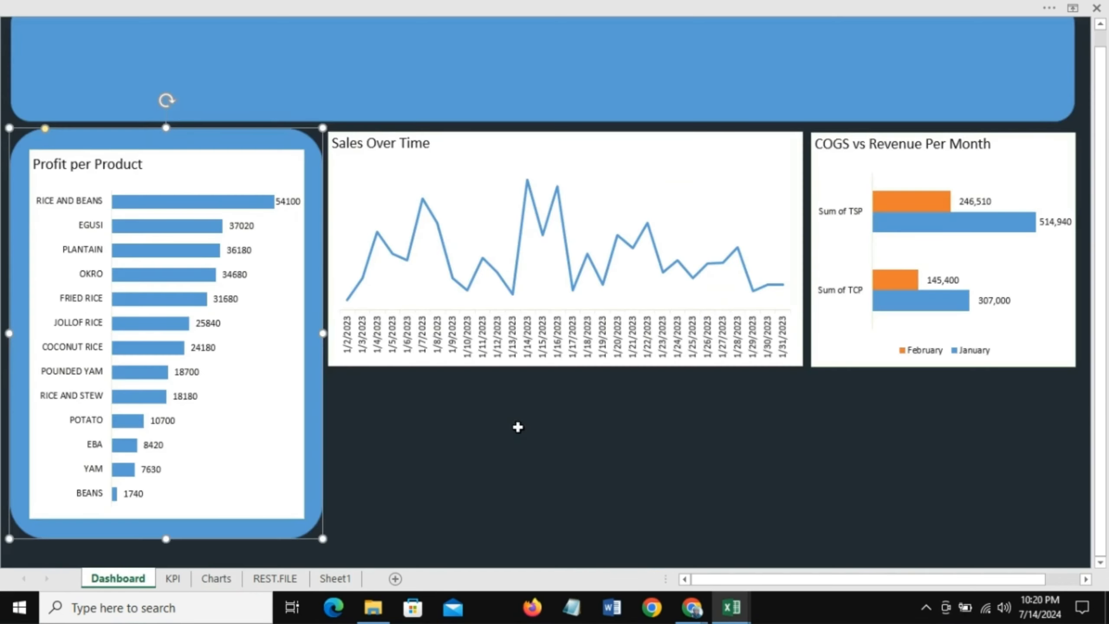
{"action": "left_click", "coordinate": [524, 440]}
{"action": "key", "text": "ctrl+v"}
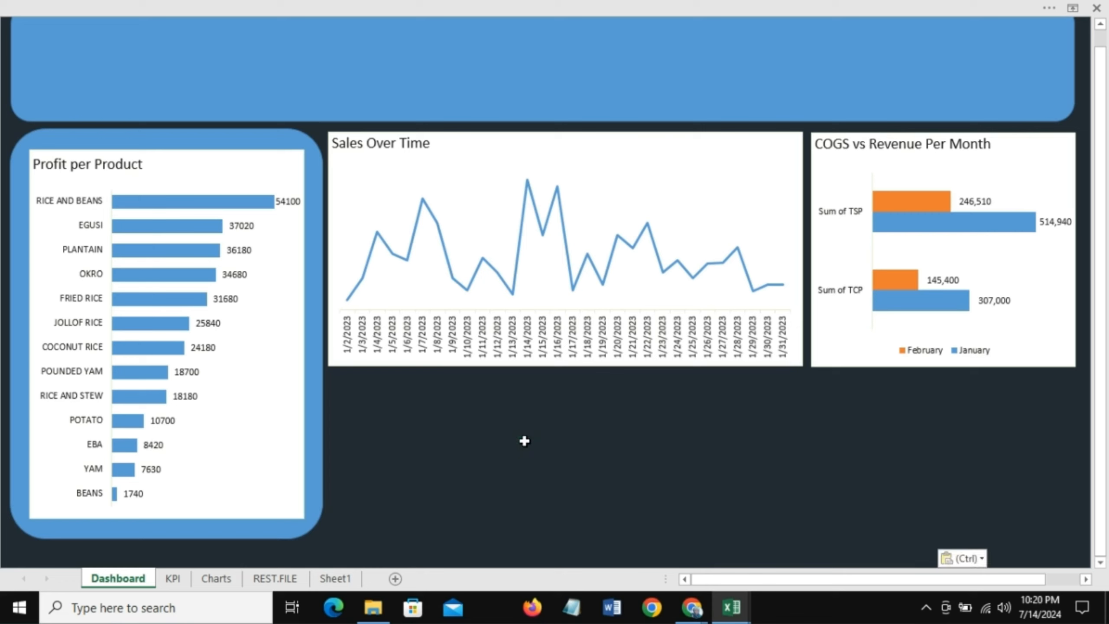
{"action": "left_click_drag", "start_coordinate": [806, 447], "coordinate": [616, 382]}
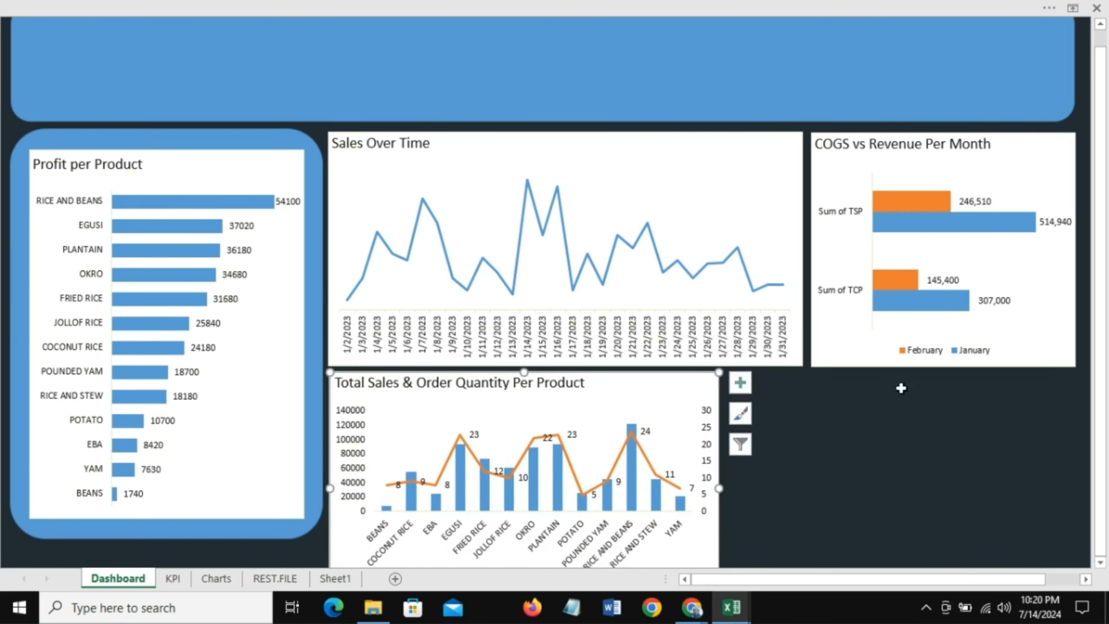
Step: Shorten the blue header banner slightly by raising its bottom edge
{"action": "left_click_drag", "start_coordinate": [1102, 324], "coordinate": [1103, 316]}
{"action": "left_click_drag", "start_coordinate": [1102, 245], "coordinate": [1101, 238]}
{"action": "left_click", "coordinate": [584, 67]}
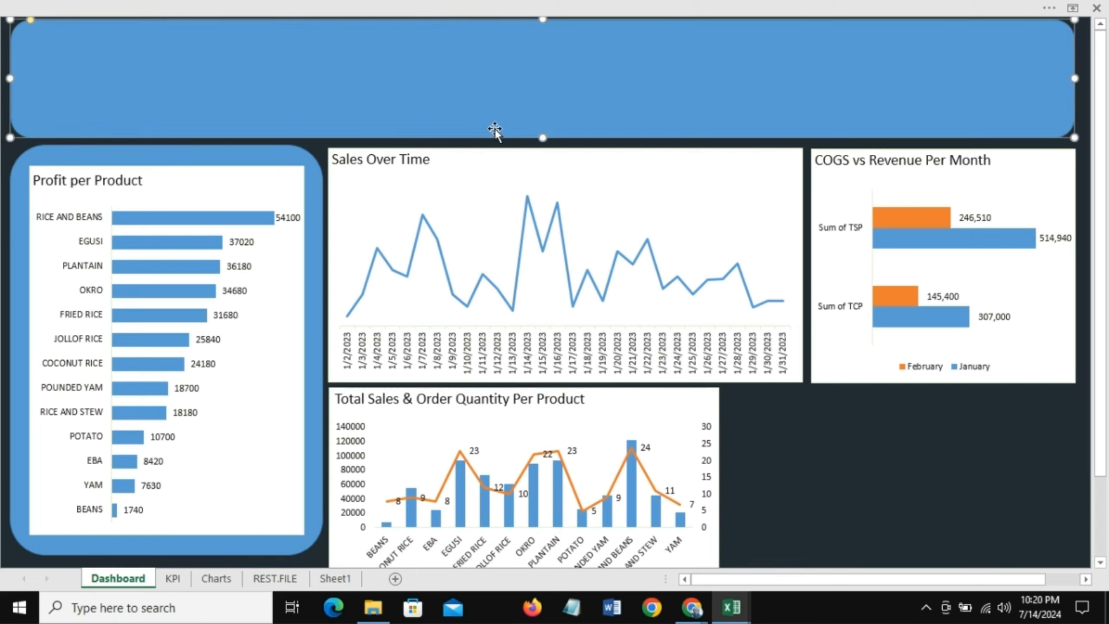
{"action": "left_click_drag", "start_coordinate": [544, 137], "coordinate": [546, 124]}
Step: Move the Profit per Product panel up closer to the header banner
{"action": "left_click", "coordinate": [194, 149]}
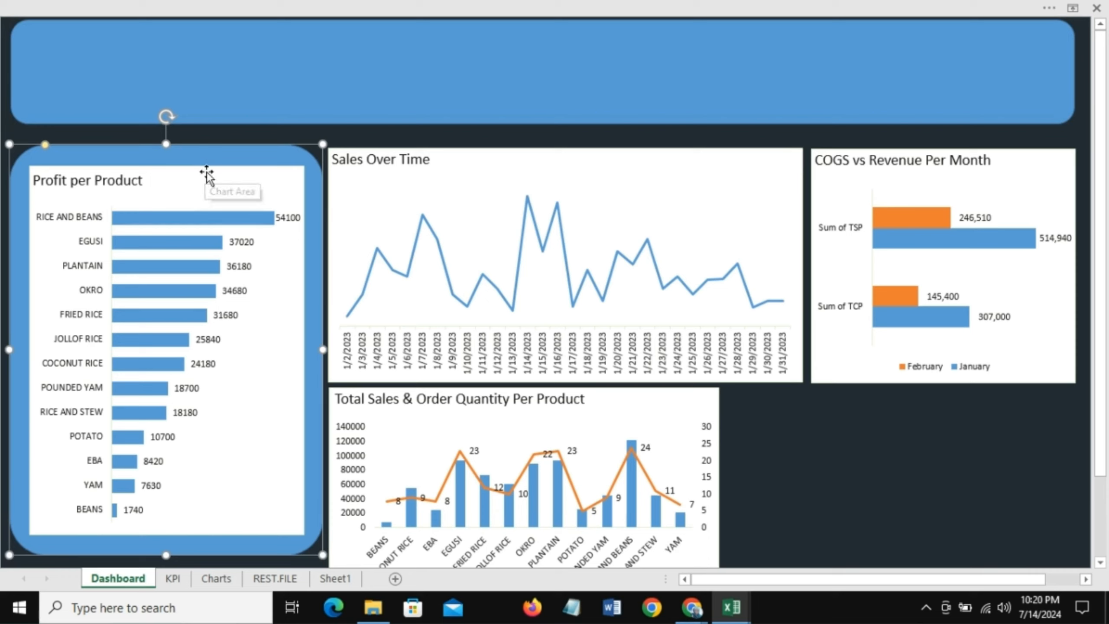
{"action": "left_click_drag", "start_coordinate": [206, 171], "coordinate": [210, 137]}
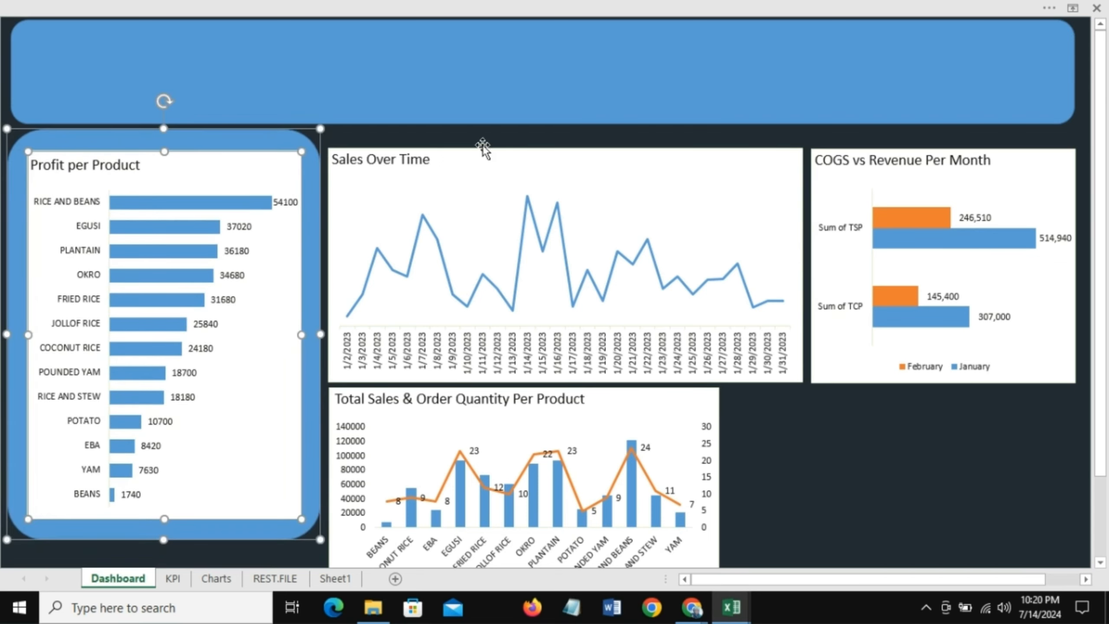
Step: Select the Sales Over Time and COGS vs Revenue charts together and move them up level with the left panel
{"action": "left_click", "coordinate": [618, 168]}
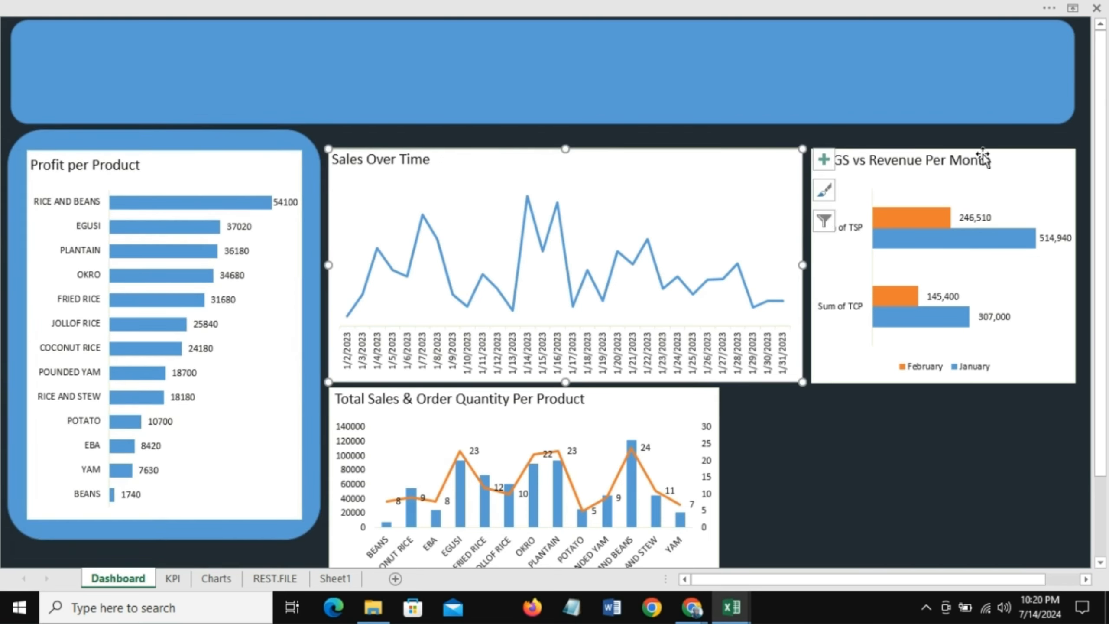
{"action": "left_click", "coordinate": [1007, 155], "text": "ctrl"}
{"action": "left_click_drag", "start_coordinate": [717, 181], "coordinate": [706, 142]}
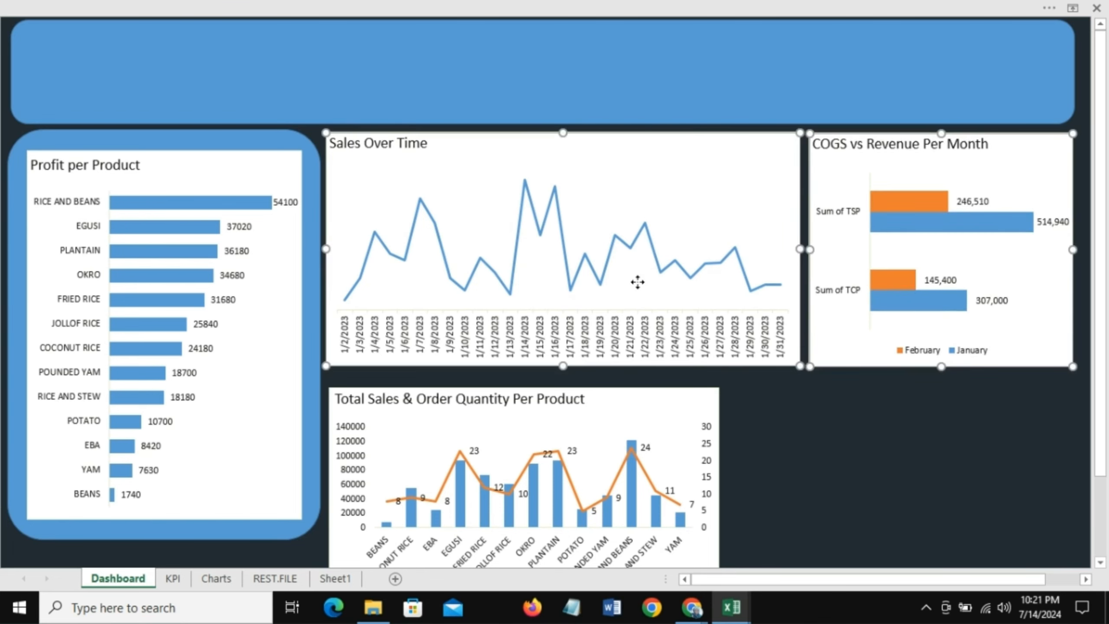
Step: Move the Total Sales & Order Quantity Per Product chart up directly below the Sales Over Time chart
{"action": "left_click", "coordinate": [601, 392]}
{"action": "left_click_drag", "start_coordinate": [605, 401], "coordinate": [603, 382]}
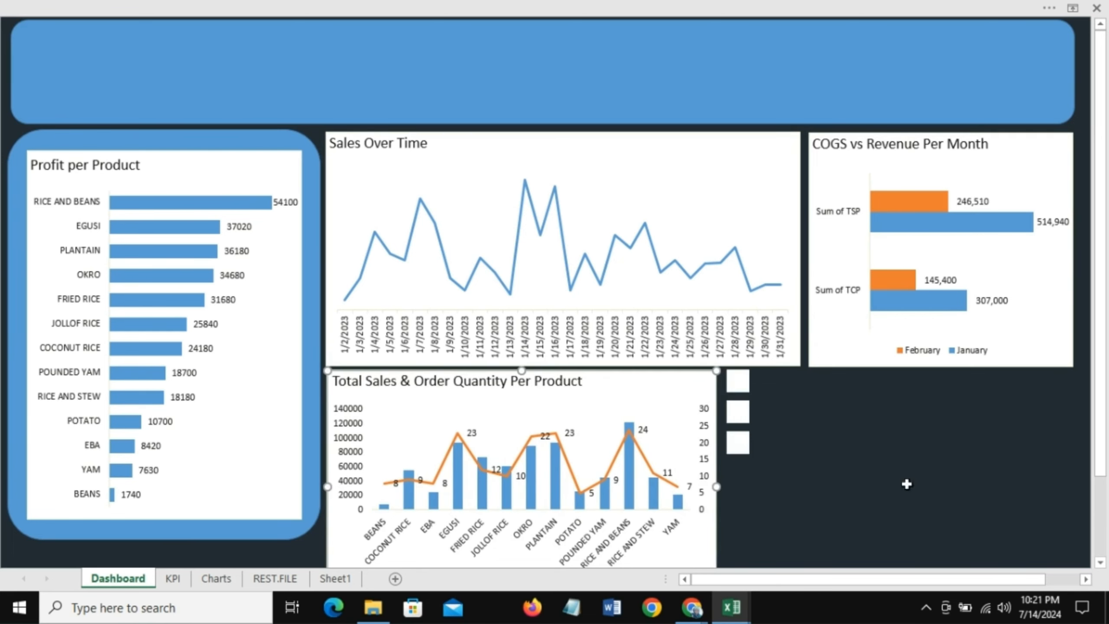
{"action": "left_click_drag", "start_coordinate": [1102, 463], "coordinate": [1104, 547]}
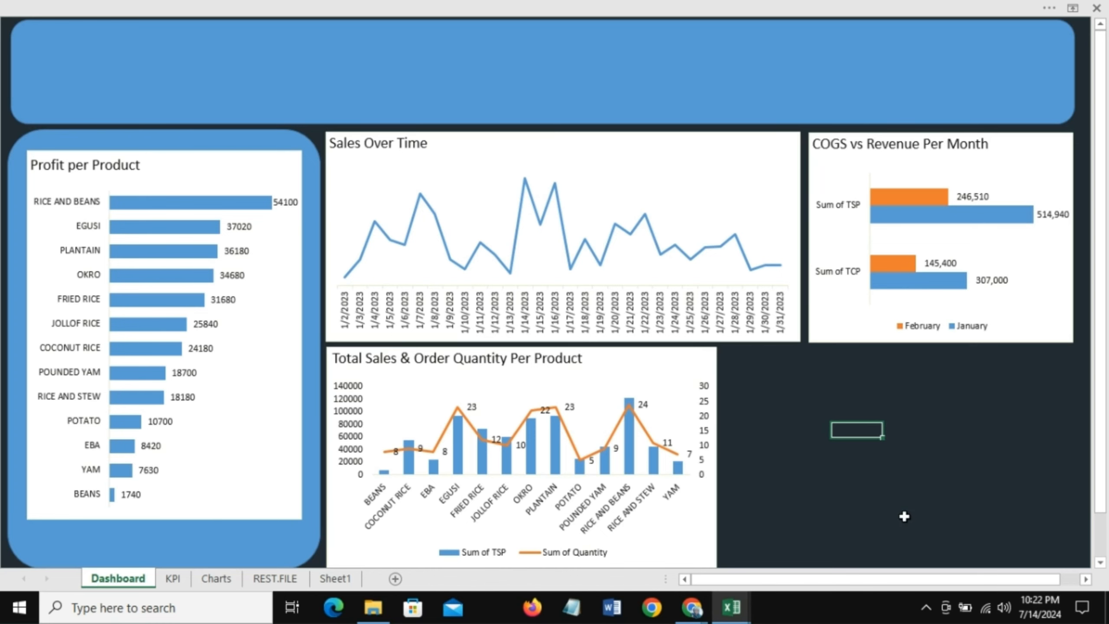
{"action": "left_click", "coordinate": [906, 517]}
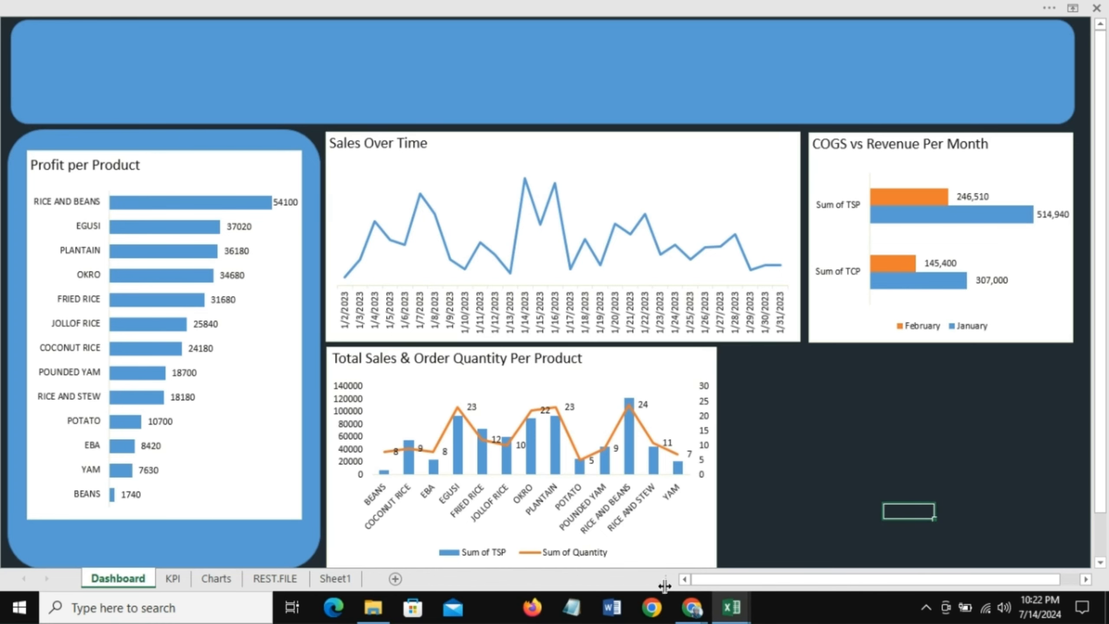
Step: Copy the Total Sales per Day chart from the Charts sheet onto the Dashboard, beside the Total Sales & Order Quantity chart
{"action": "left_click", "coordinate": [215, 579]}
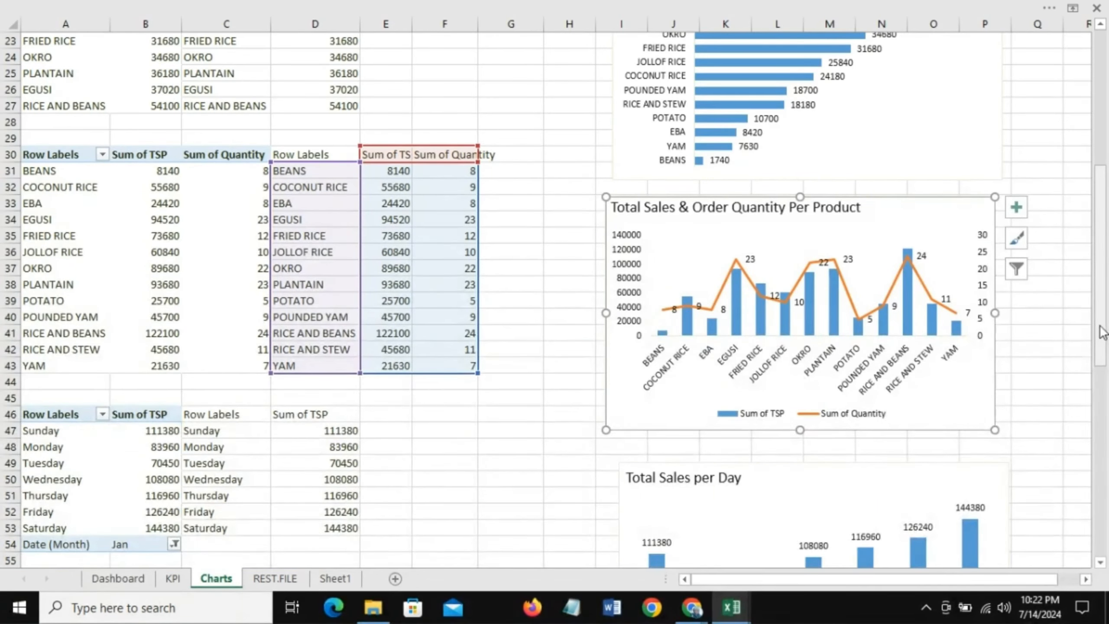
{"action": "left_click_drag", "start_coordinate": [1102, 324], "coordinate": [1106, 406]}
{"action": "left_click", "coordinate": [633, 287]}
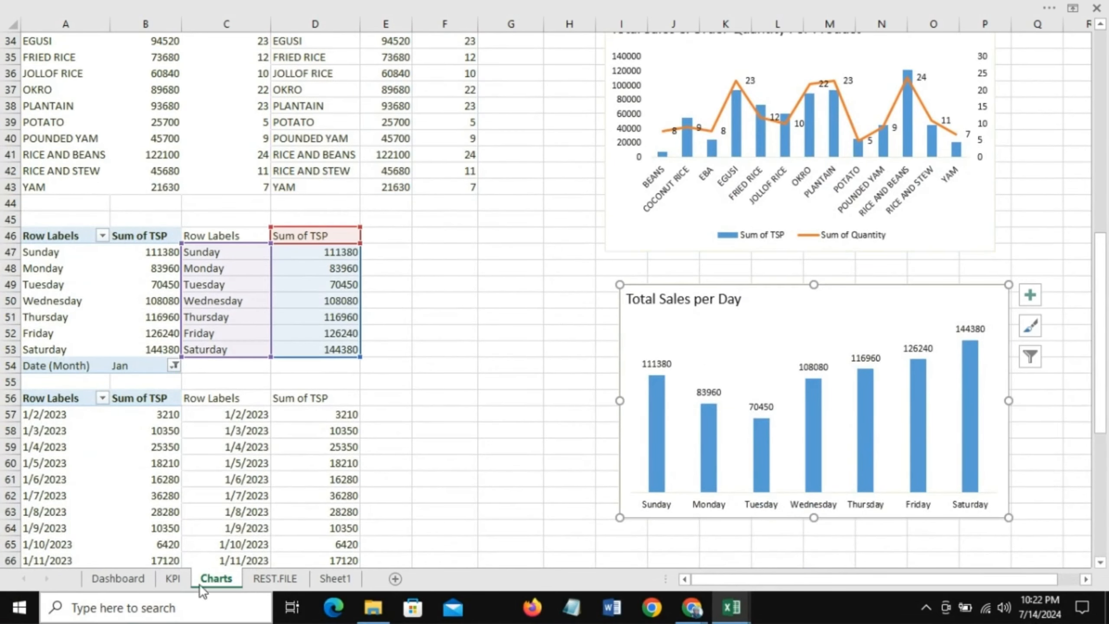
{"action": "left_click", "coordinate": [117, 578]}
{"action": "left_click", "coordinate": [912, 441]}
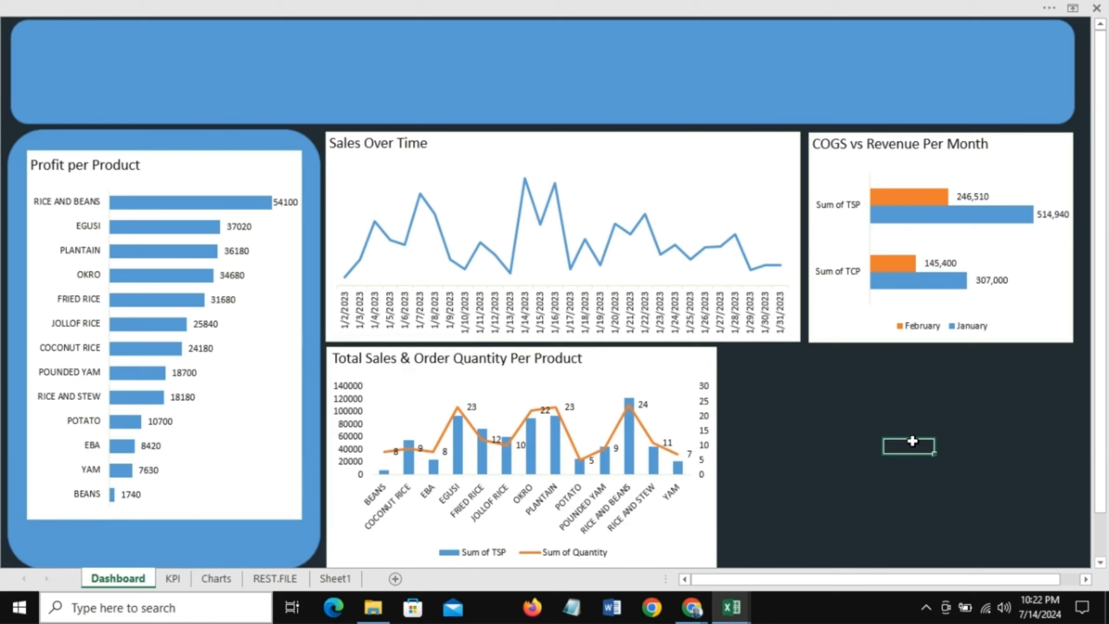
{"action": "key", "text": "ctrl+v"}
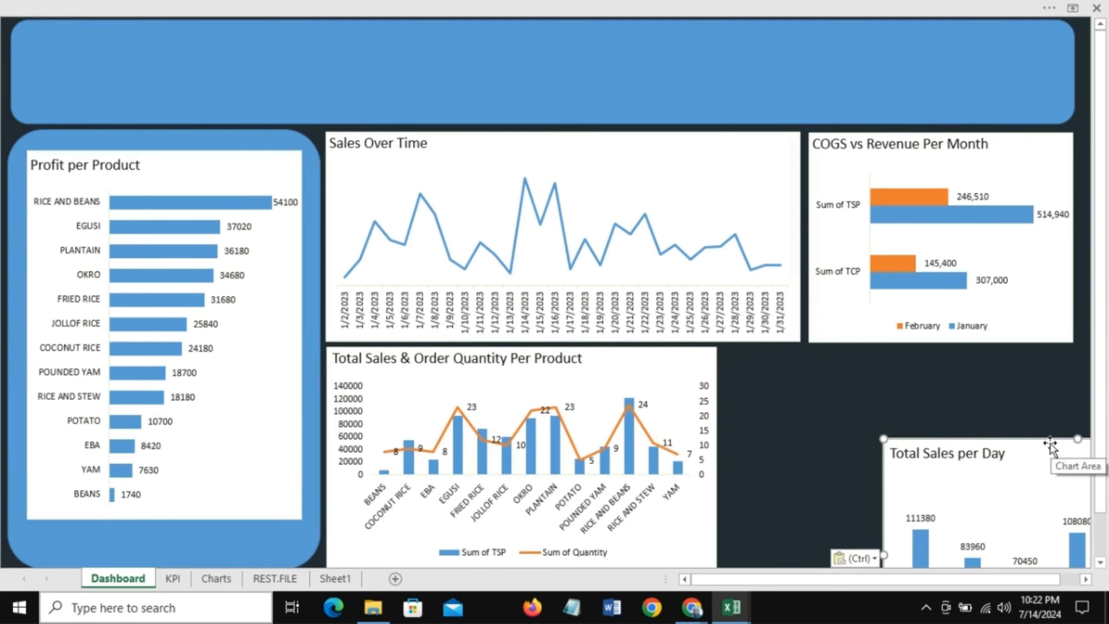
{"action": "left_click_drag", "start_coordinate": [1051, 443], "coordinate": [889, 352]}
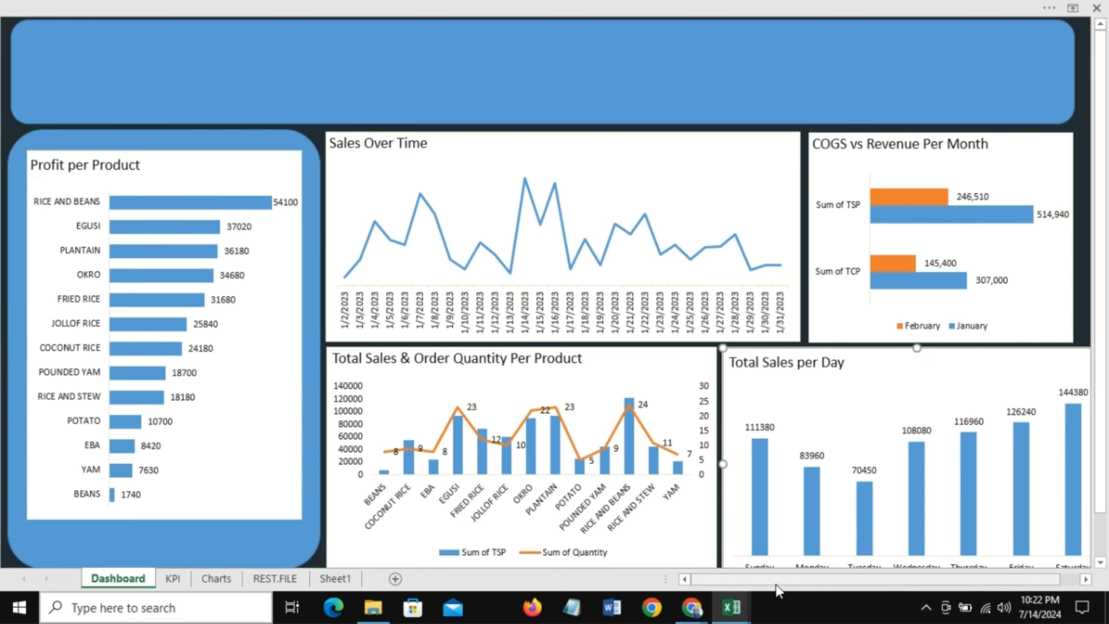
Step: Resize the Total Sales per Day chart so its right edge aligns with the COGS chart and it fits the bottom area
{"action": "left_click_drag", "start_coordinate": [778, 579], "coordinate": [793, 579]}
{"action": "left_click_drag", "start_coordinate": [1040, 464], "coordinate": [1021, 459]}
{"action": "left_click_drag", "start_coordinate": [1103, 472], "coordinate": [1107, 518]}
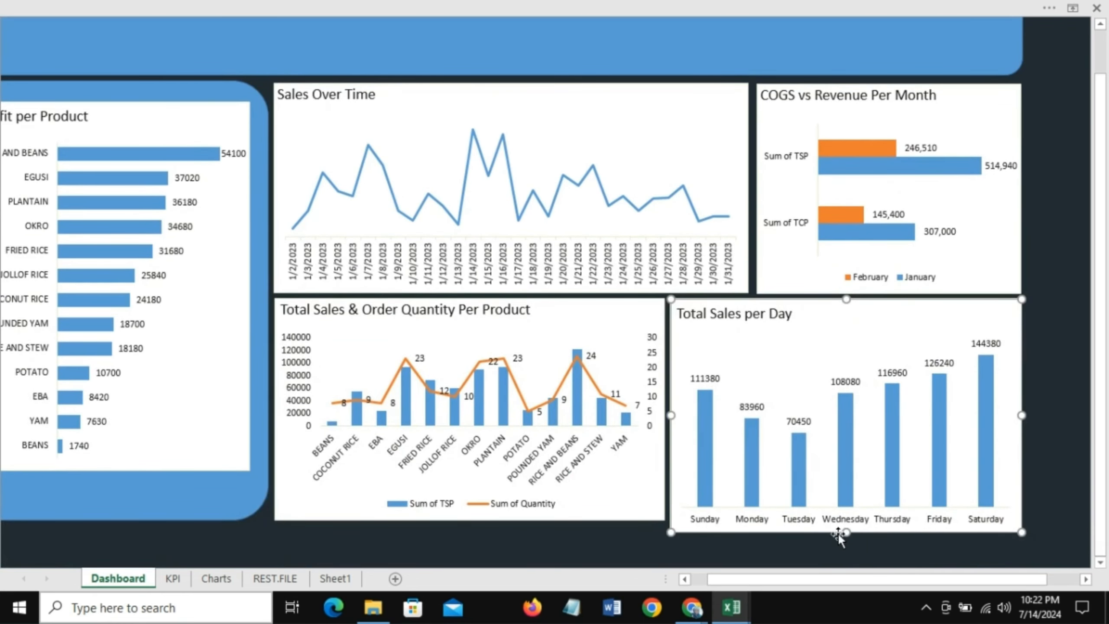
{"action": "left_click_drag", "start_coordinate": [846, 533], "coordinate": [846, 519]}
{"action": "left_click", "coordinate": [648, 541]}
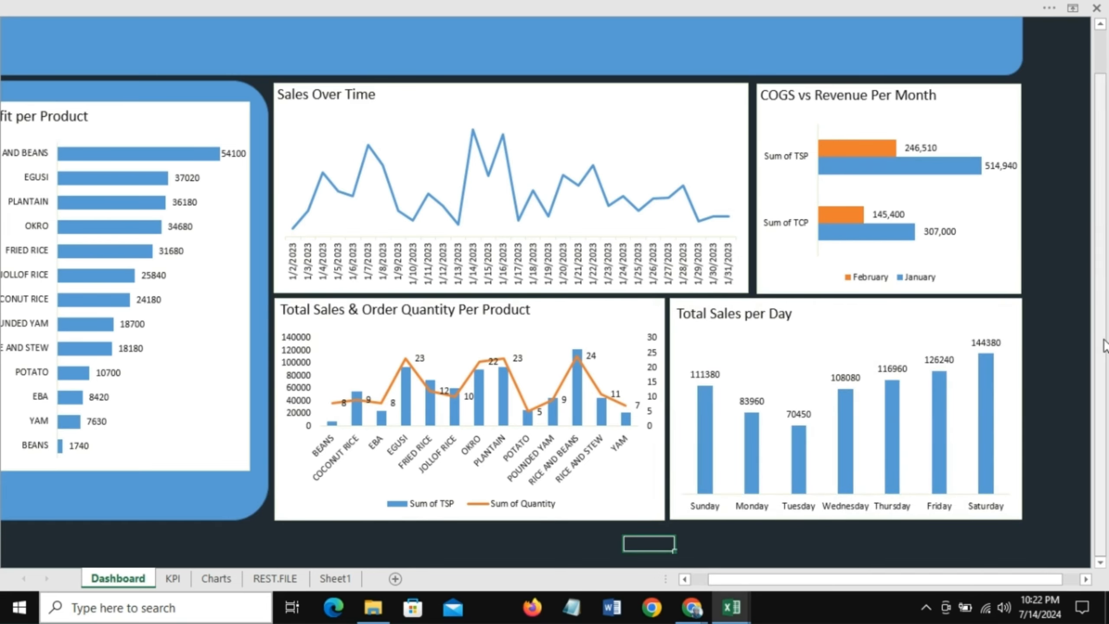
{"action": "left_click_drag", "start_coordinate": [1105, 345], "coordinate": [1108, 214]}
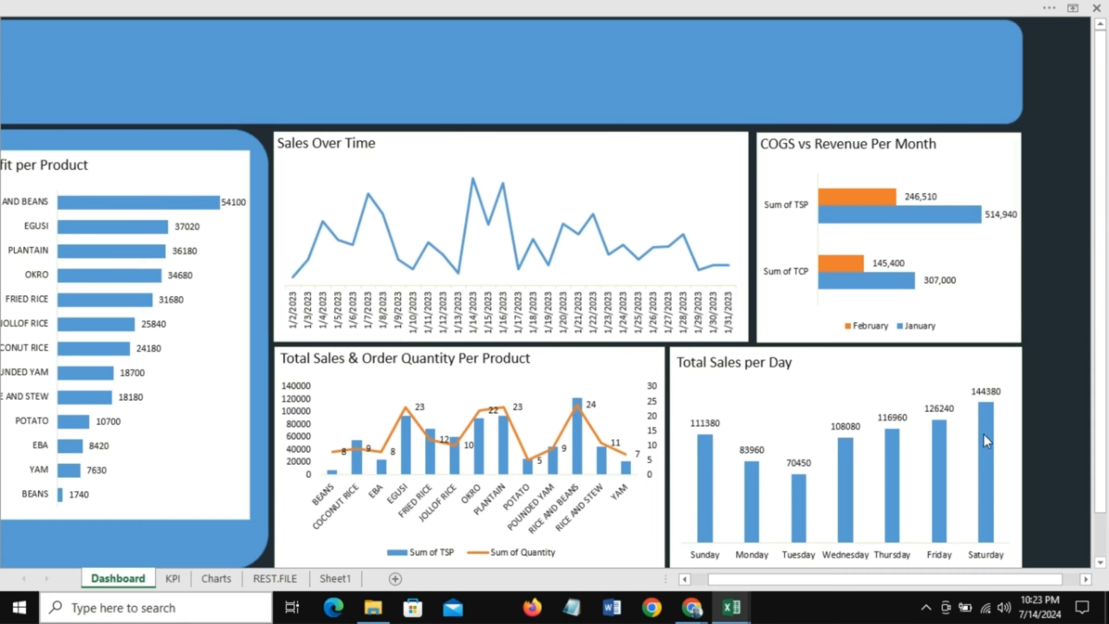
{"action": "left_click_drag", "start_coordinate": [957, 580], "coordinate": [835, 592]}
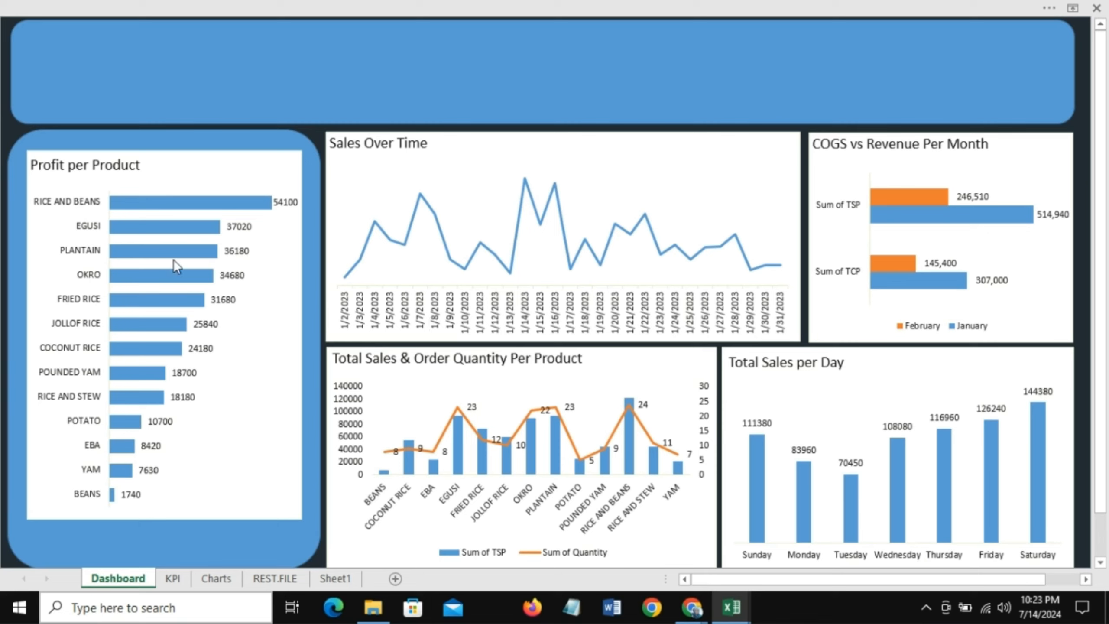
Step: Move the Profit per Product chart slightly down inside the left panel
{"action": "left_click_drag", "start_coordinate": [168, 151], "coordinate": [194, 171]}
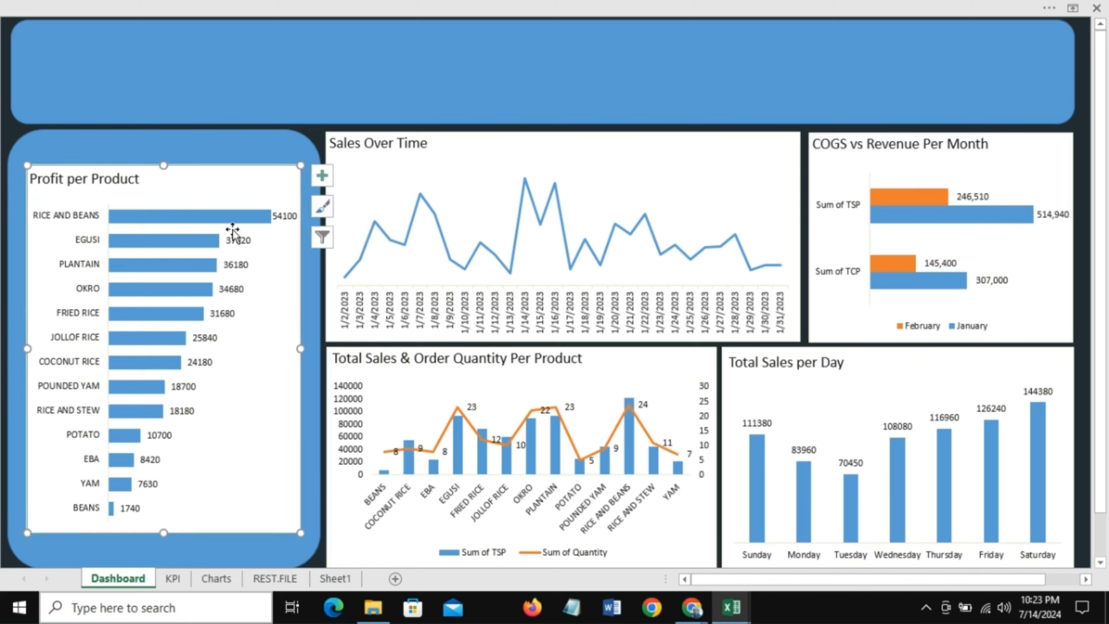
Step: Fill the header banner and the left panel shape with orange
{"action": "left_click", "coordinate": [144, 49]}
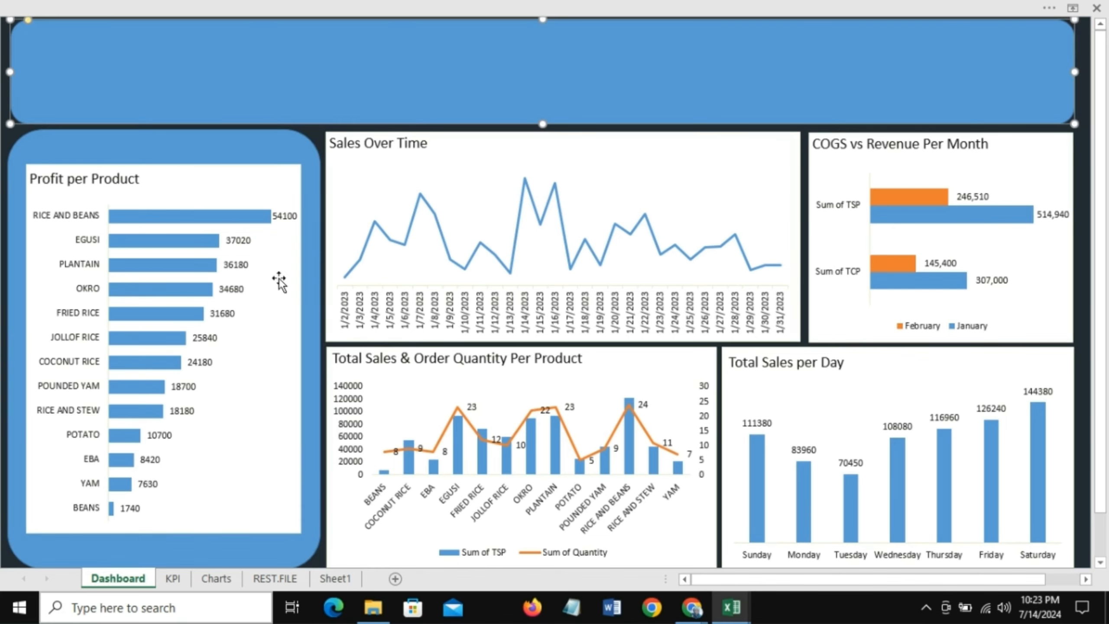
{"action": "left_click", "coordinate": [217, 7]}
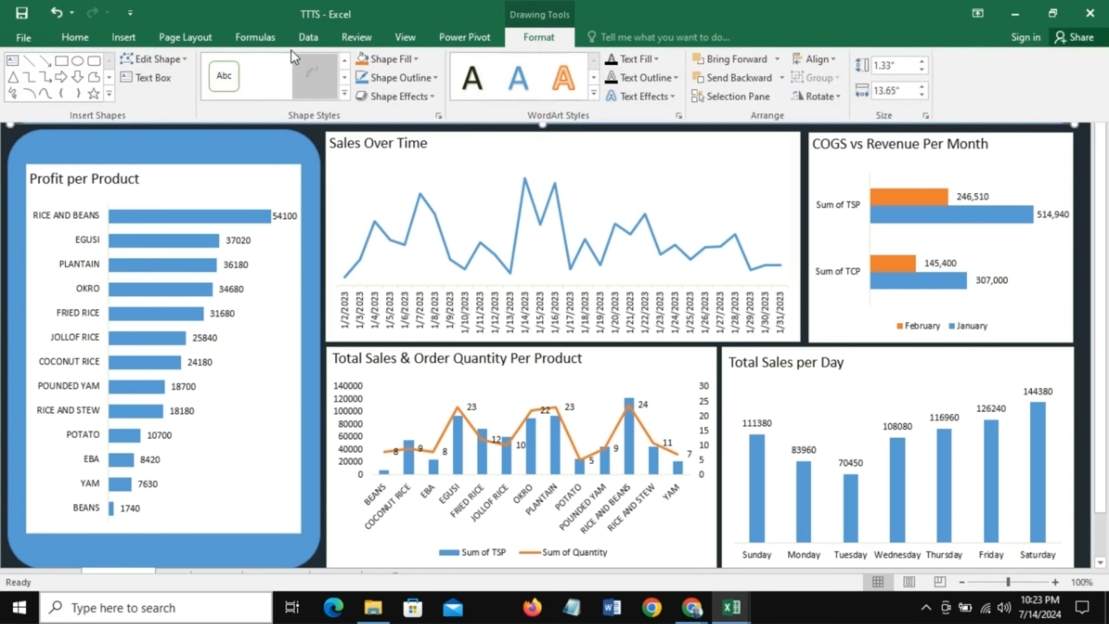
{"action": "left_click", "coordinate": [73, 38]}
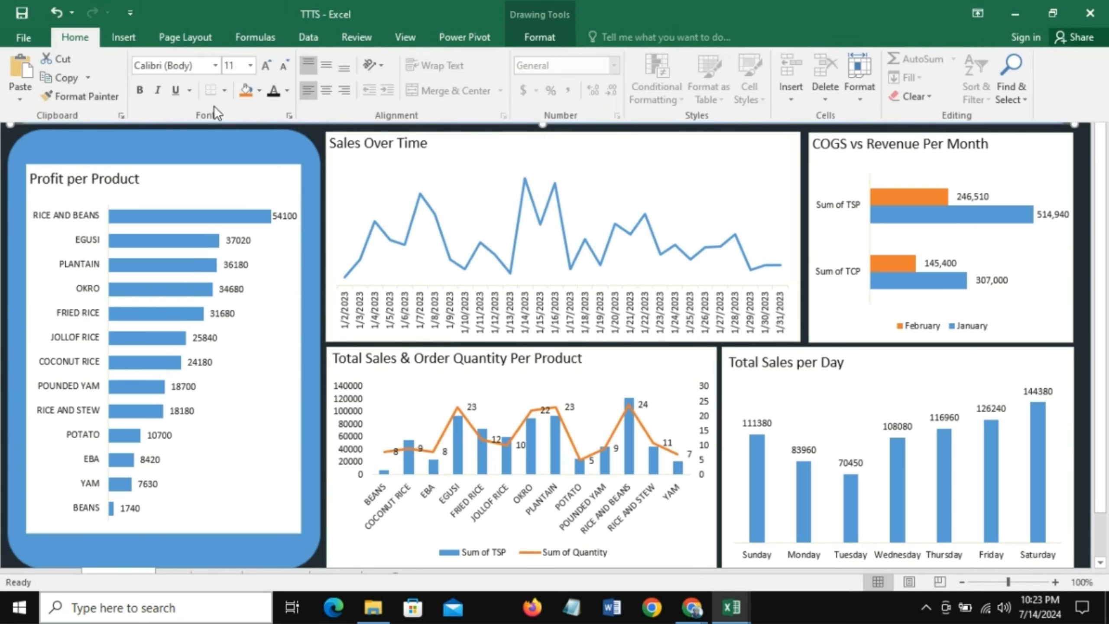
{"action": "left_click", "coordinate": [259, 91]}
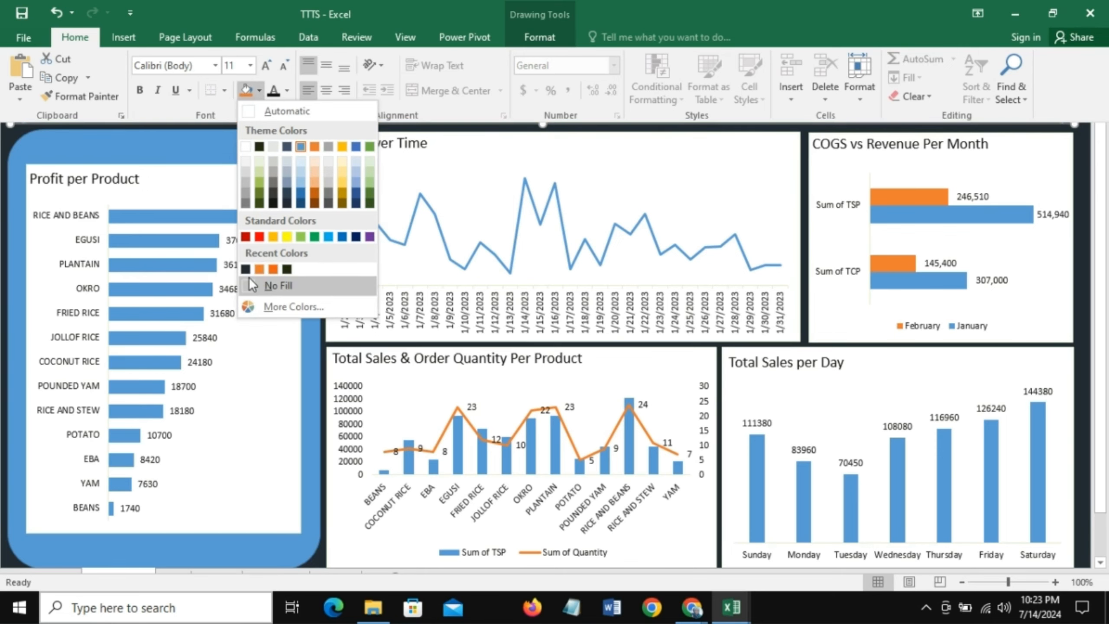
{"action": "left_click", "coordinate": [259, 269]}
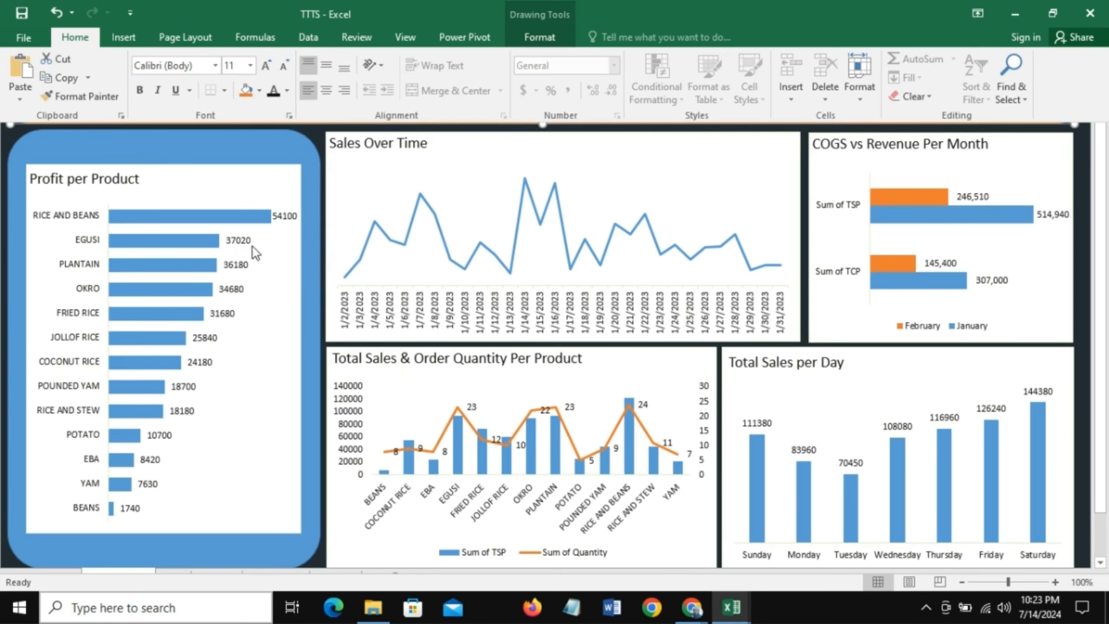
{"action": "left_click", "coordinate": [157, 135]}
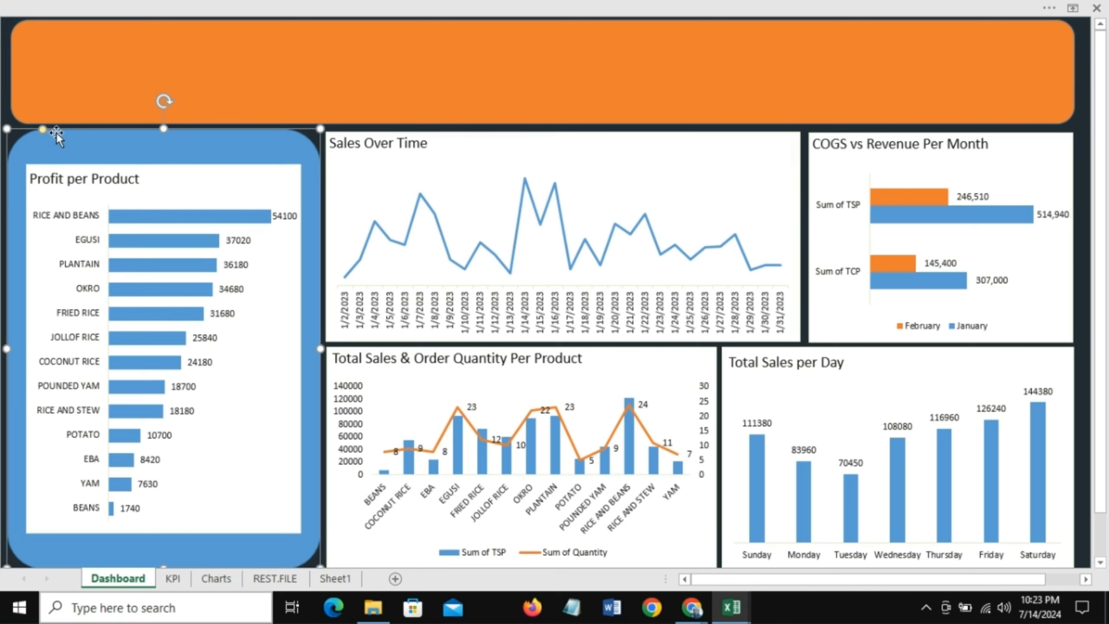
{"action": "left_click", "coordinate": [100, 3]}
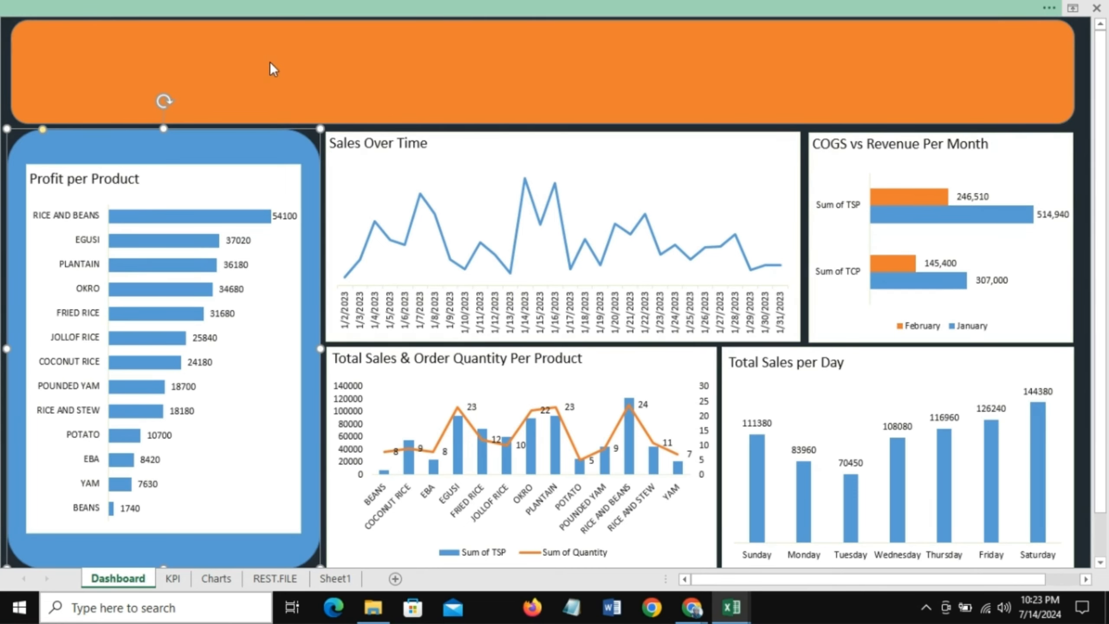
{"action": "left_click", "coordinate": [246, 91]}
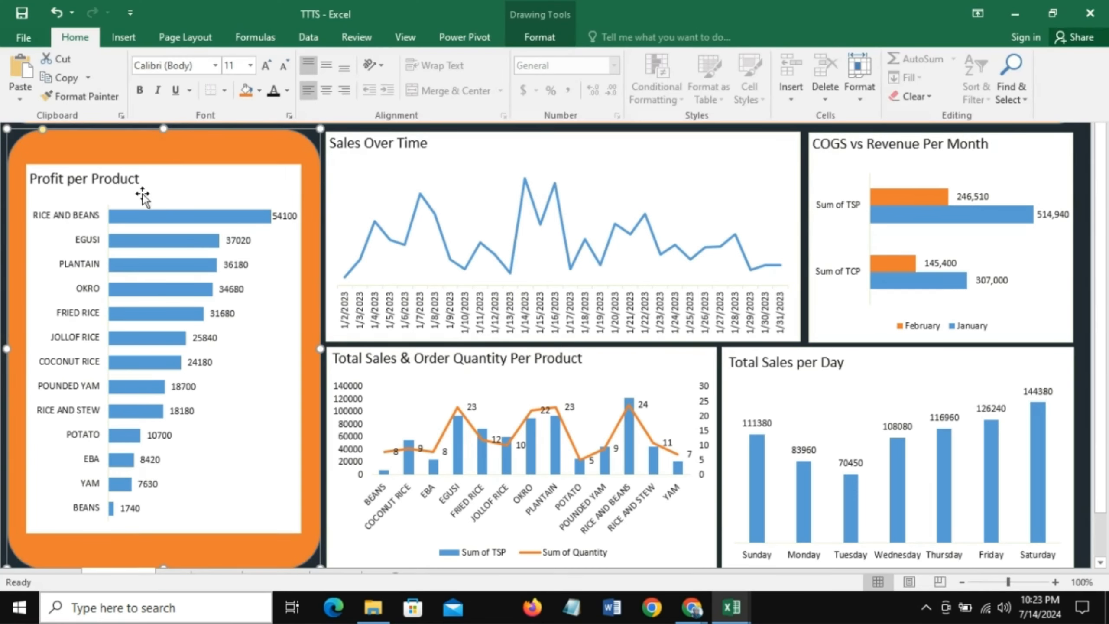
Step: Set the Profit per Product chart area to No Fill
{"action": "left_click", "coordinate": [209, 170]}
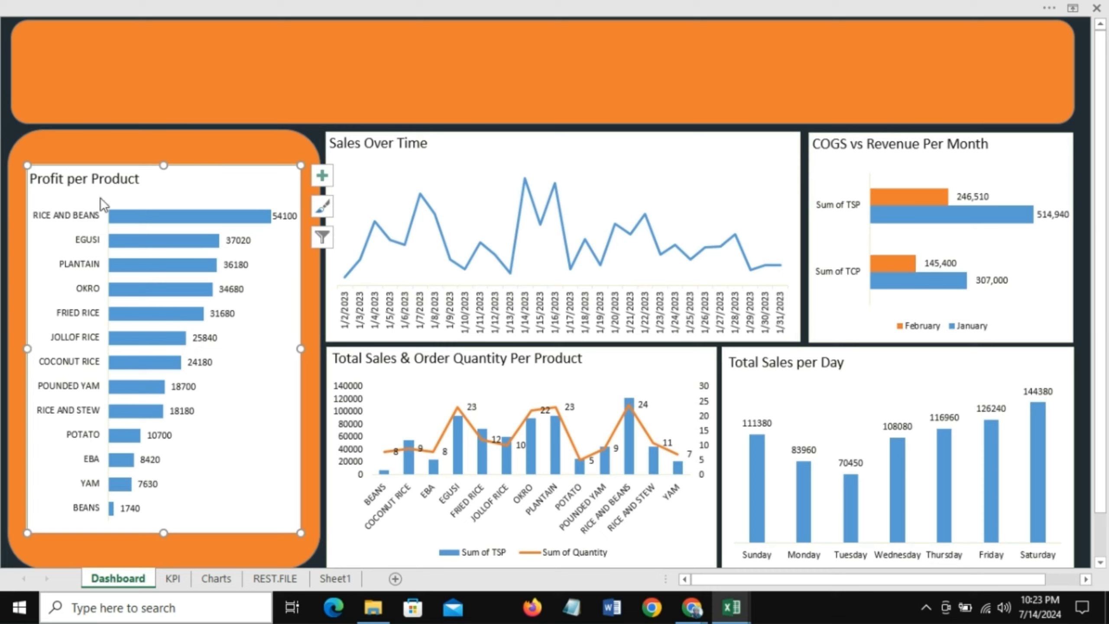
{"action": "right_click", "coordinate": [189, 170]}
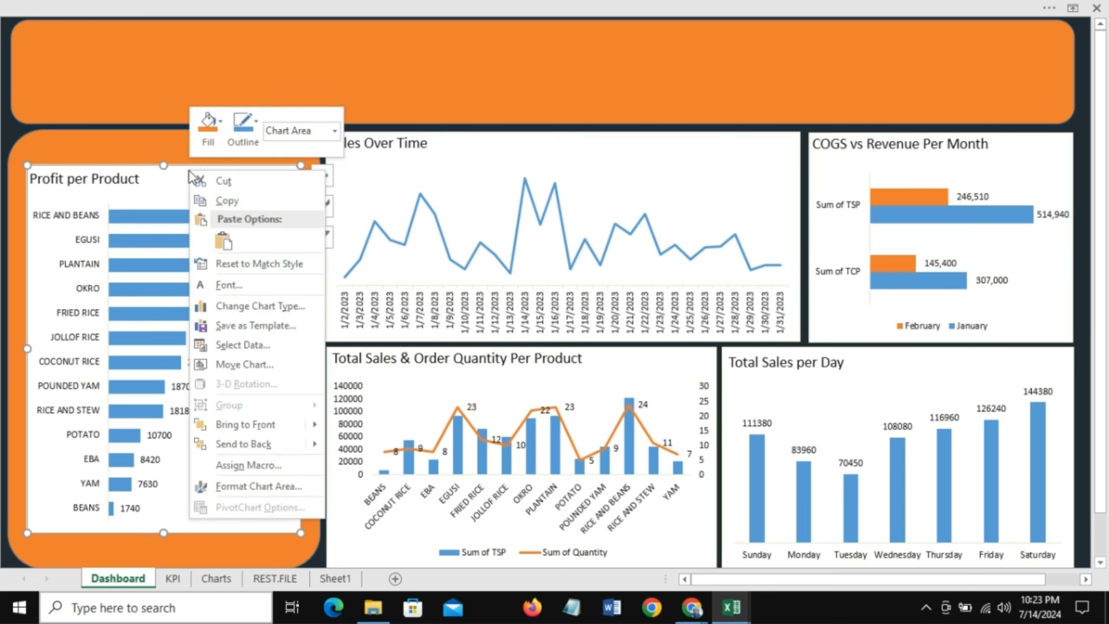
{"action": "left_click", "coordinate": [221, 121]}
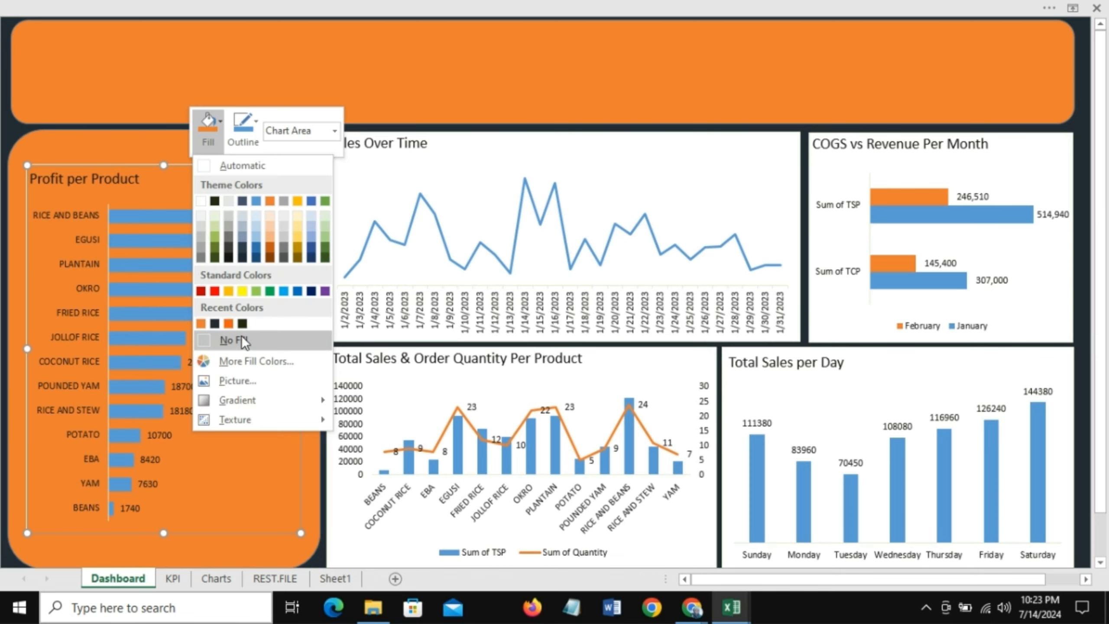
{"action": "key", "text": "Escape"}
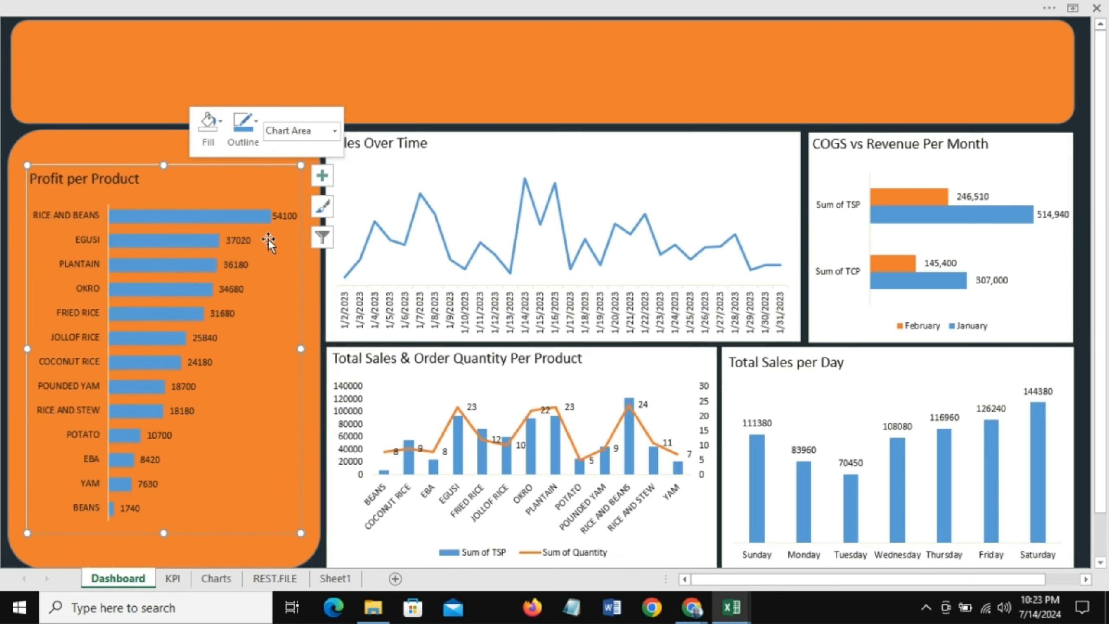
Step: Set the font color of the Profit per Product data labels to white
{"action": "left_click", "coordinate": [283, 217]}
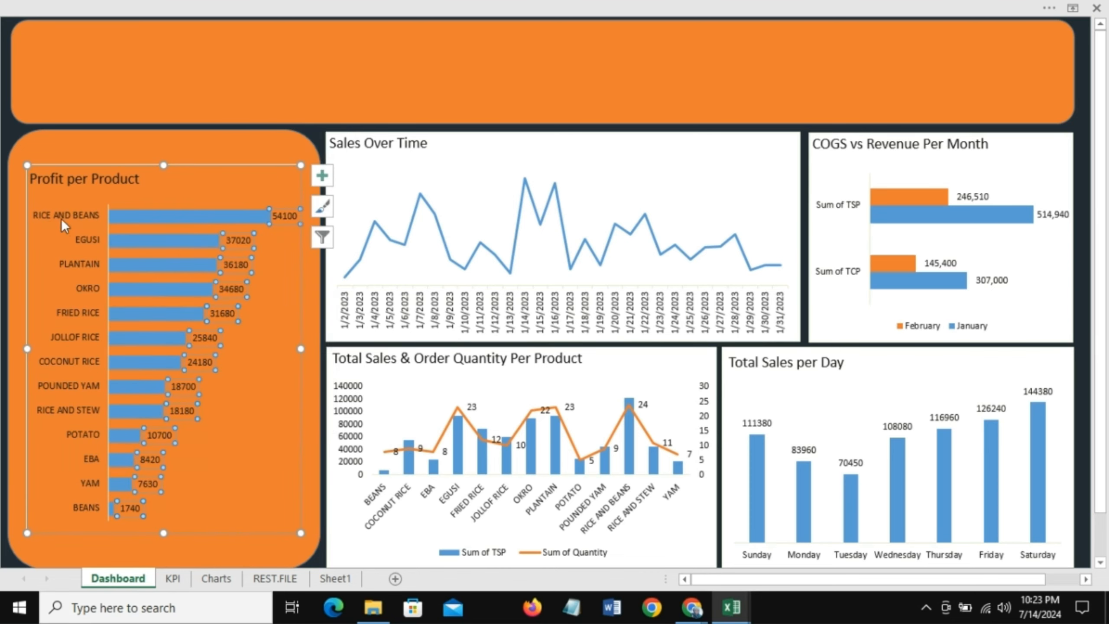
{"action": "right_click", "coordinate": [288, 216]}
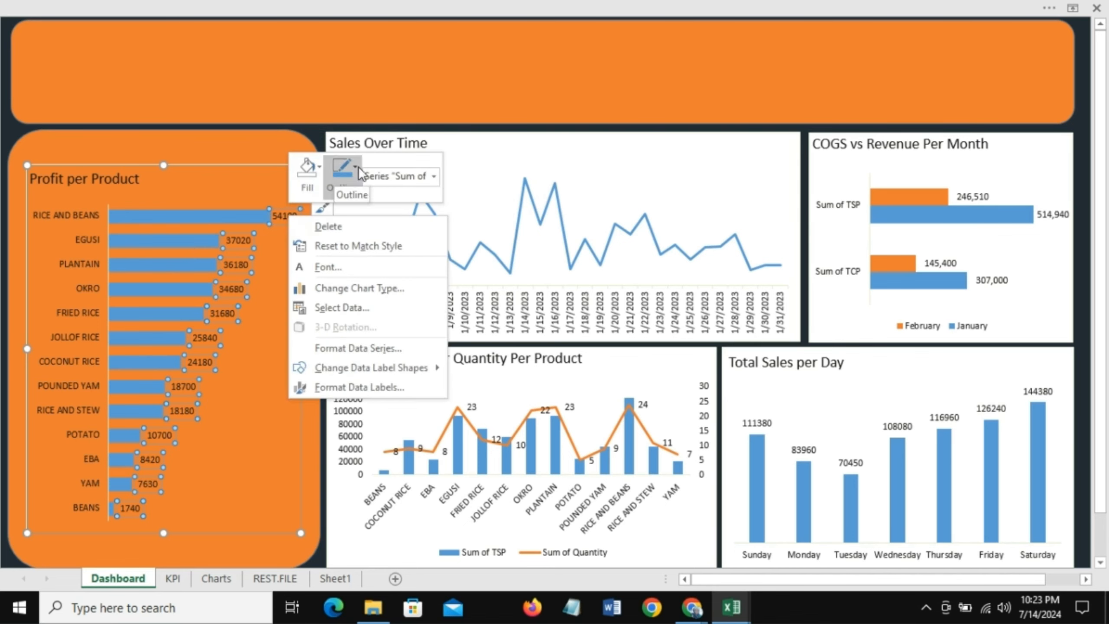
{"action": "left_click", "coordinate": [326, 267]}
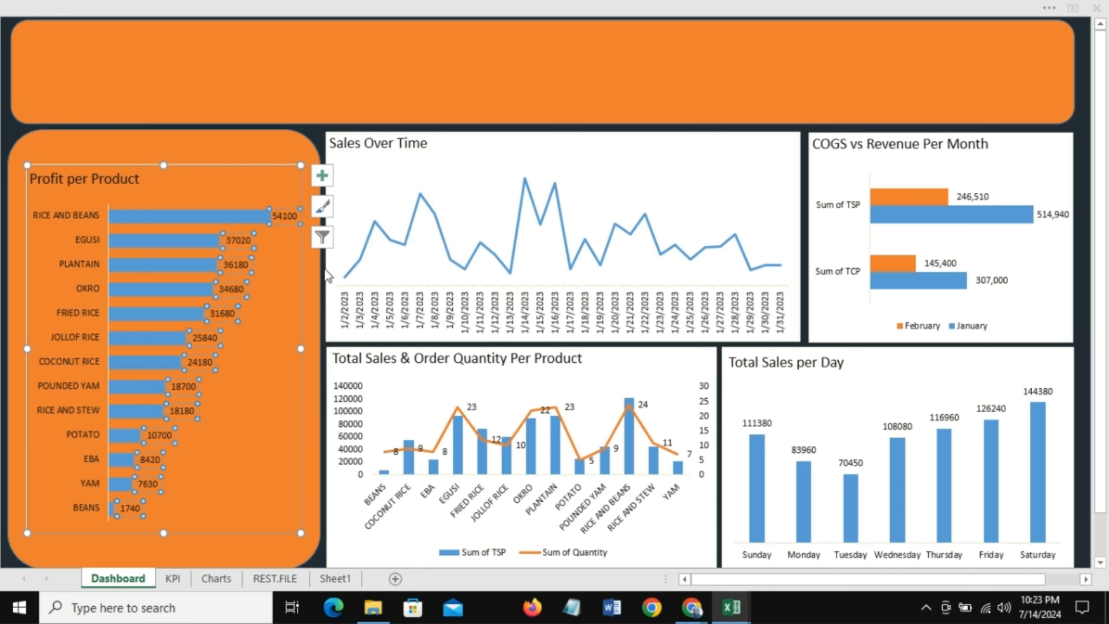
{"action": "left_click", "coordinate": [453, 278]}
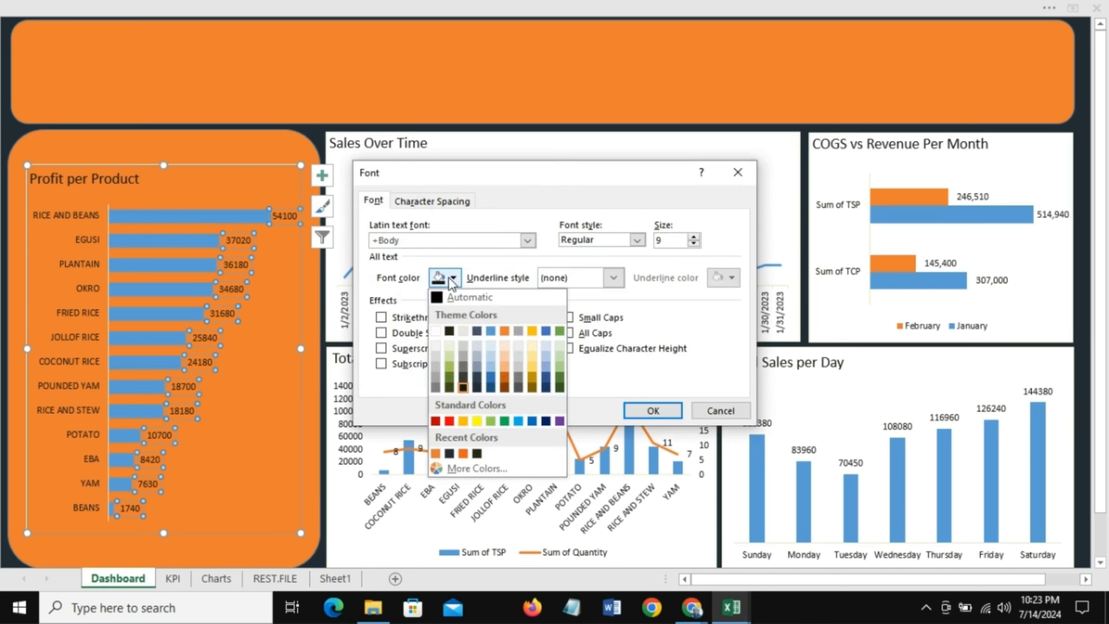
{"action": "left_click", "coordinate": [435, 329]}
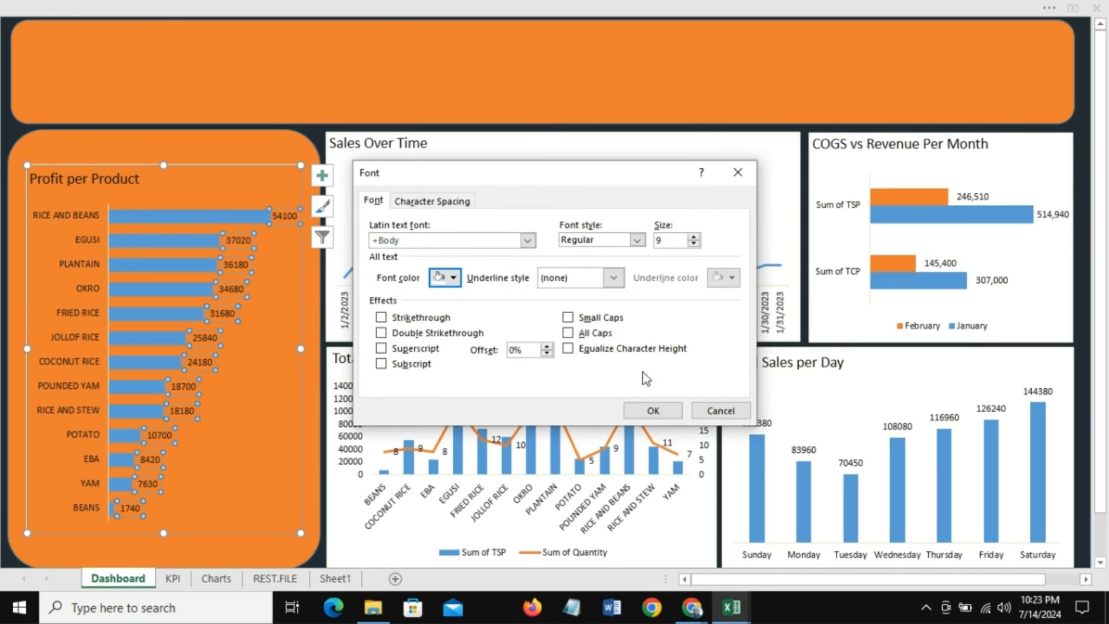
{"action": "left_click", "coordinate": [657, 410]}
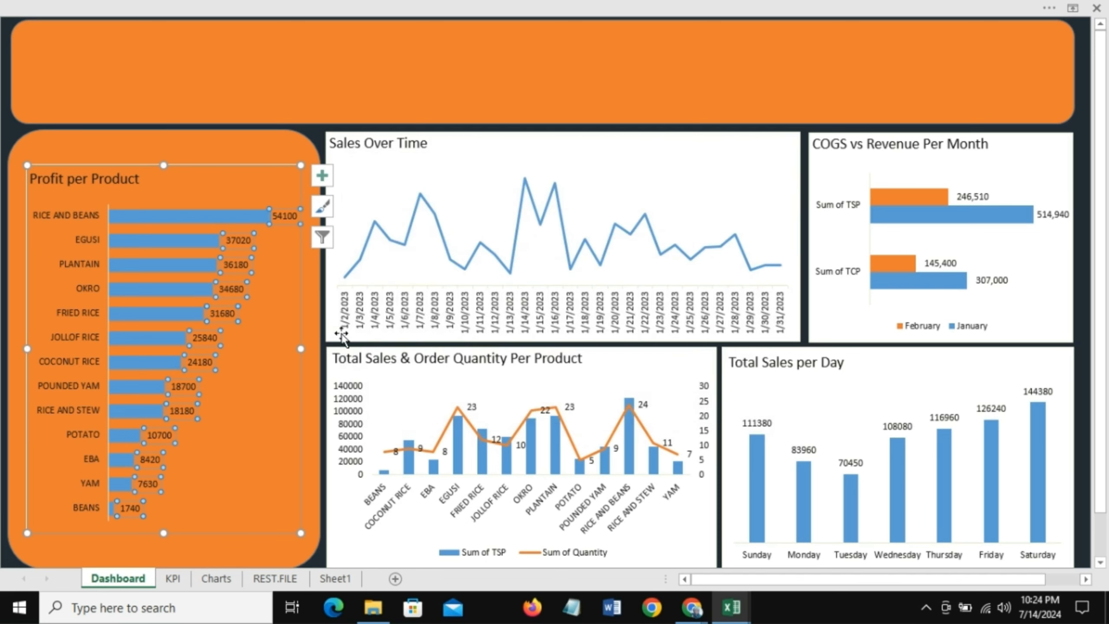
Step: Set the font color of the product category axis labels to white
{"action": "left_click", "coordinate": [83, 213]}
{"action": "right_click", "coordinate": [84, 216]}
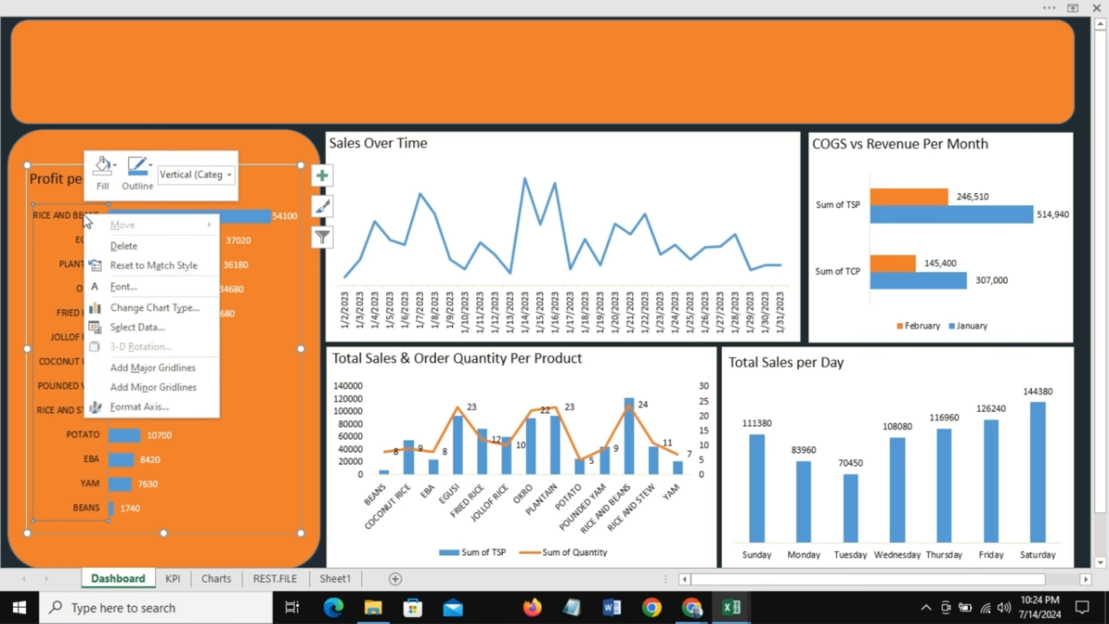
{"action": "left_click", "coordinate": [139, 283]}
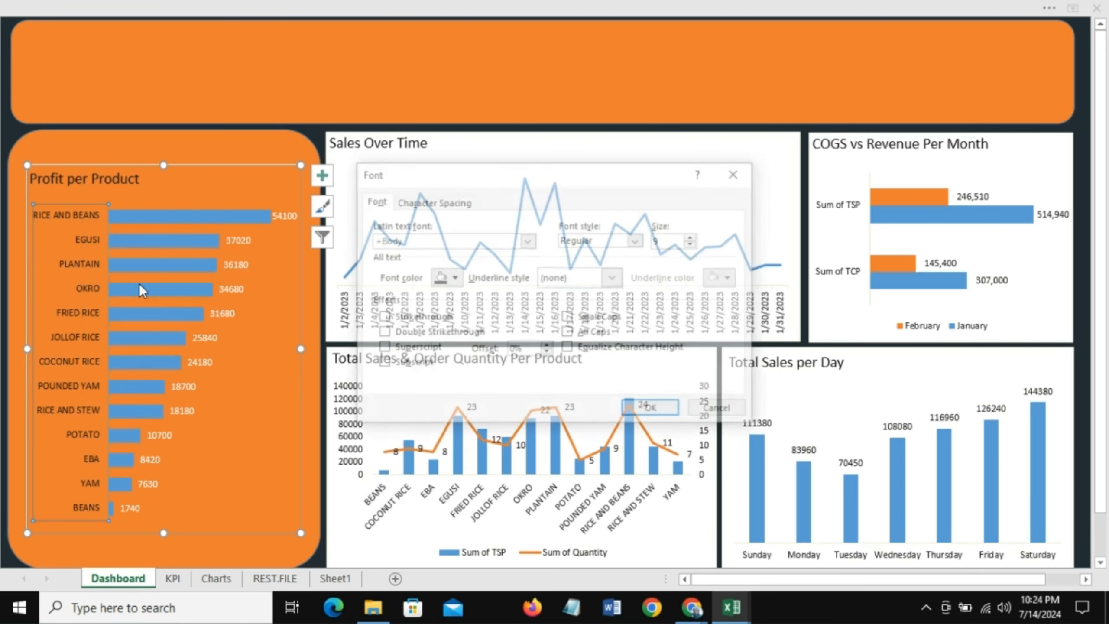
{"action": "left_click", "coordinate": [453, 278]}
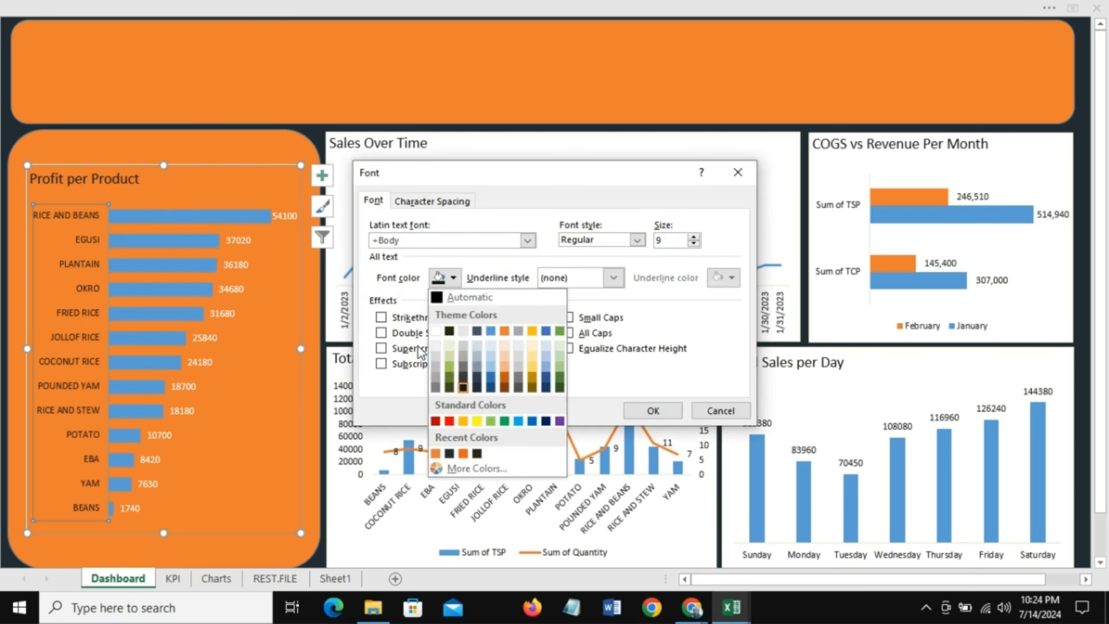
{"action": "left_click", "coordinate": [436, 330]}
{"action": "left_click", "coordinate": [653, 411]}
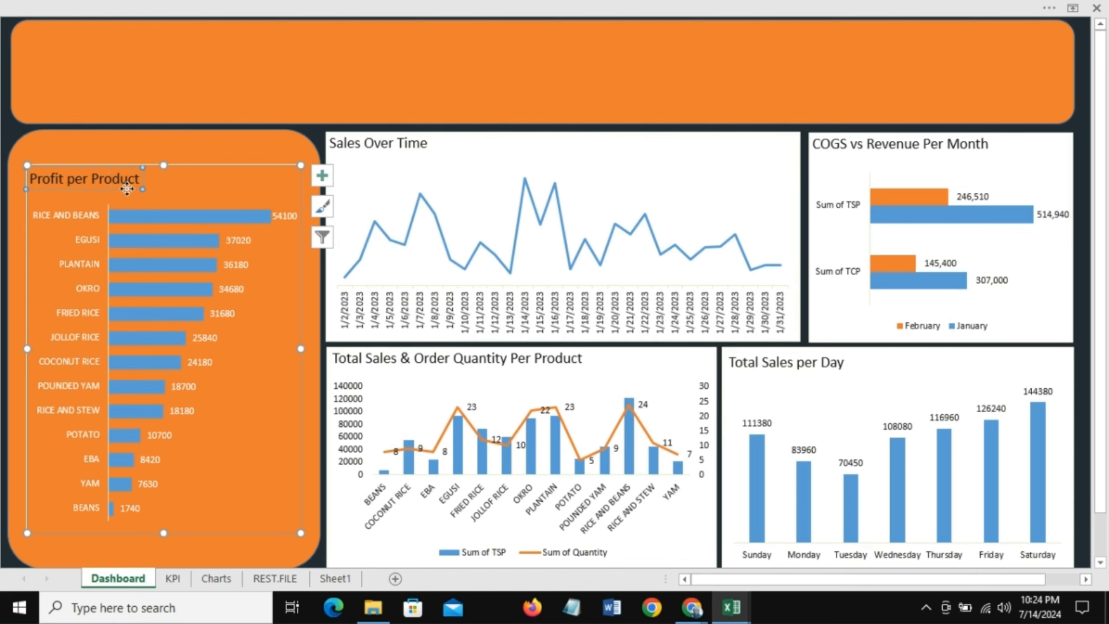
Step: Make the Profit per Product chart title white and bold
{"action": "left_click", "coordinate": [124, 183]}
{"action": "right_click", "coordinate": [125, 184]}
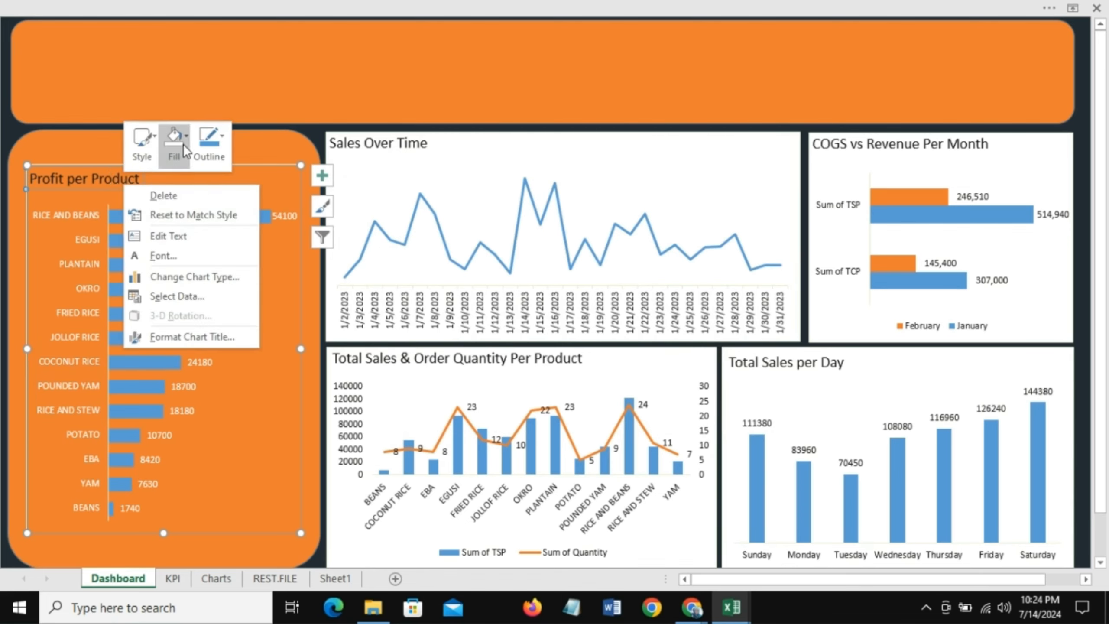
{"action": "left_click", "coordinate": [175, 255]}
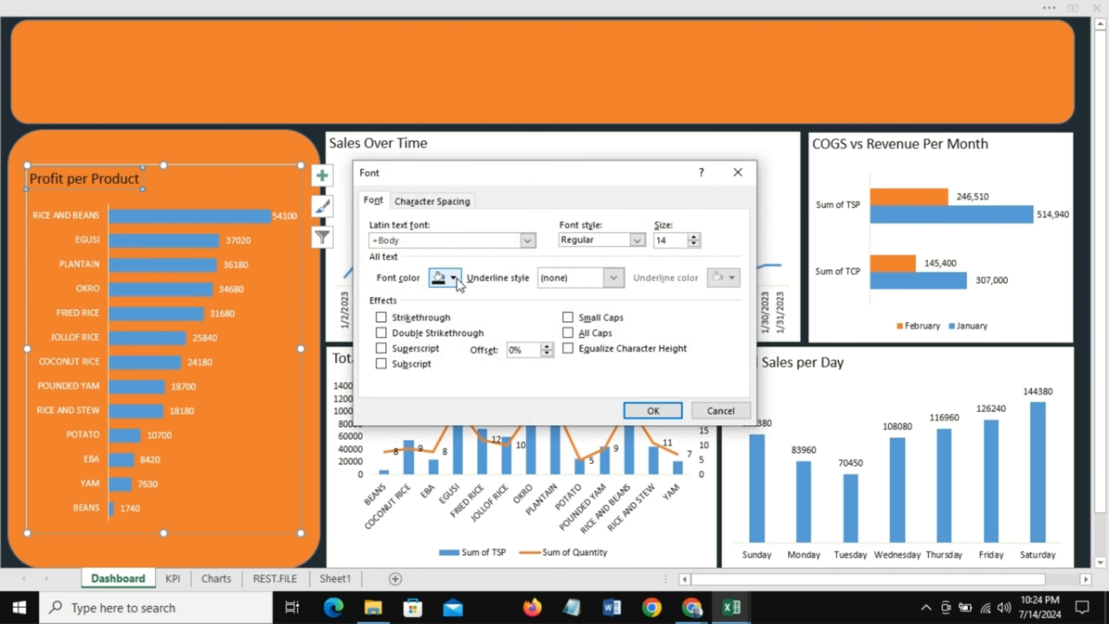
{"action": "left_click", "coordinate": [454, 277]}
{"action": "left_click", "coordinate": [435, 331]}
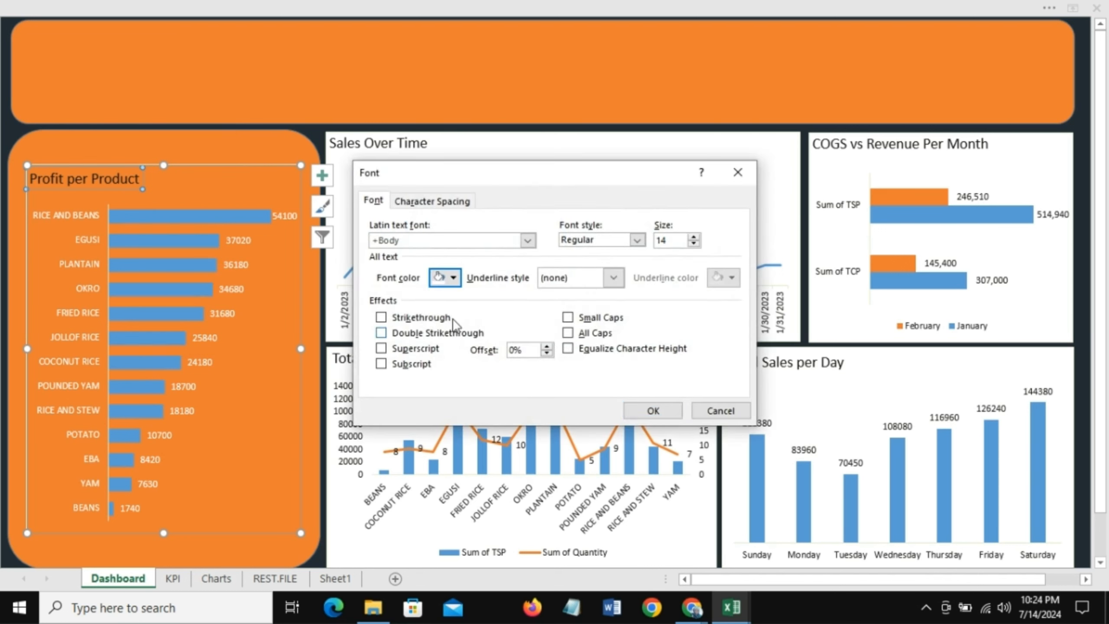
{"action": "left_click", "coordinate": [637, 240]}
{"action": "left_click", "coordinate": [598, 285]}
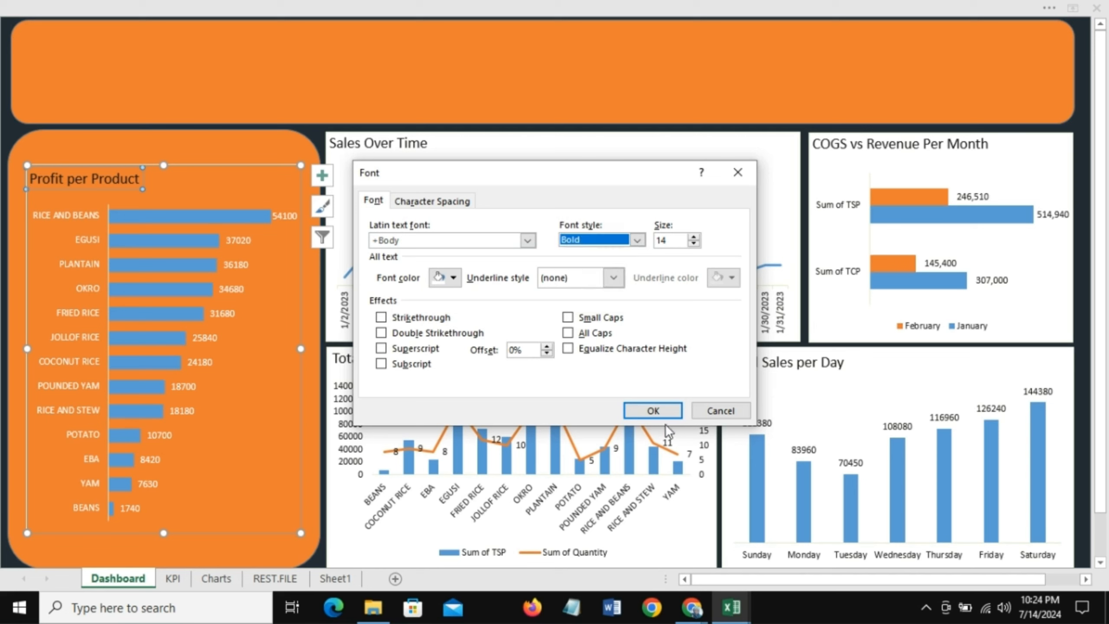
{"action": "left_click", "coordinate": [652, 409]}
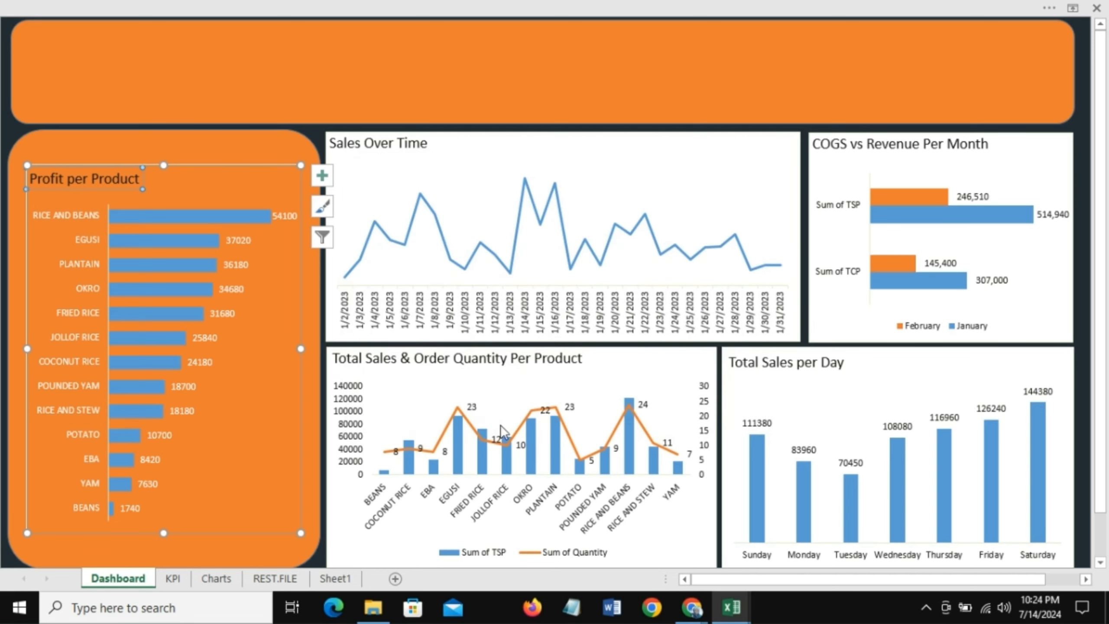
Step: Apply a linear gradient fill to the Profit per Product bars with a 180° direction
{"action": "left_click", "coordinate": [194, 149]}
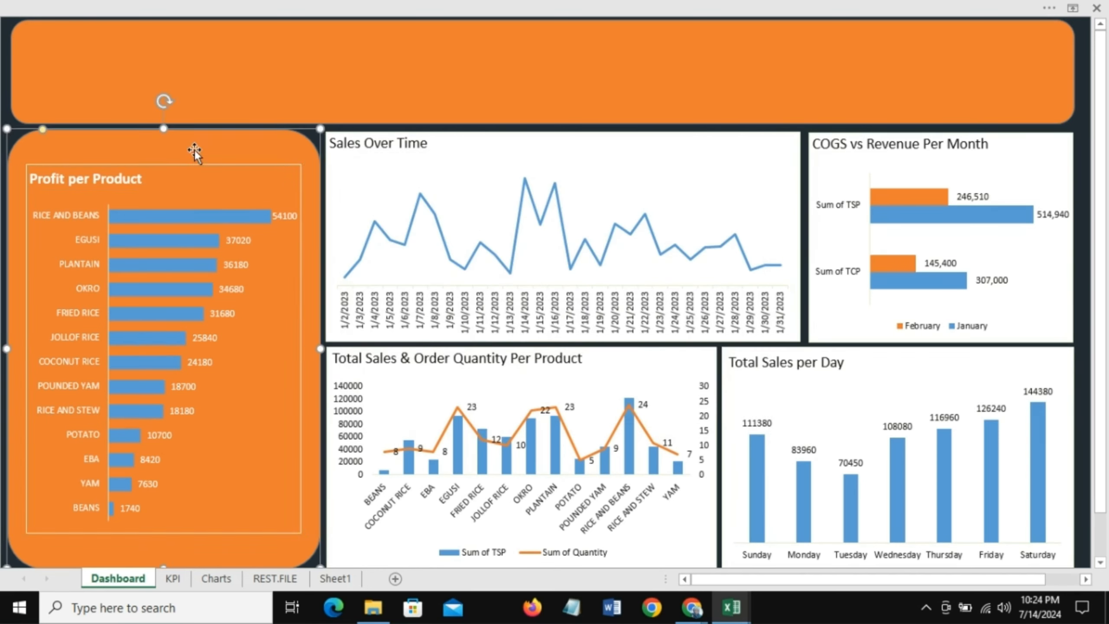
{"action": "left_click", "coordinate": [201, 216]}
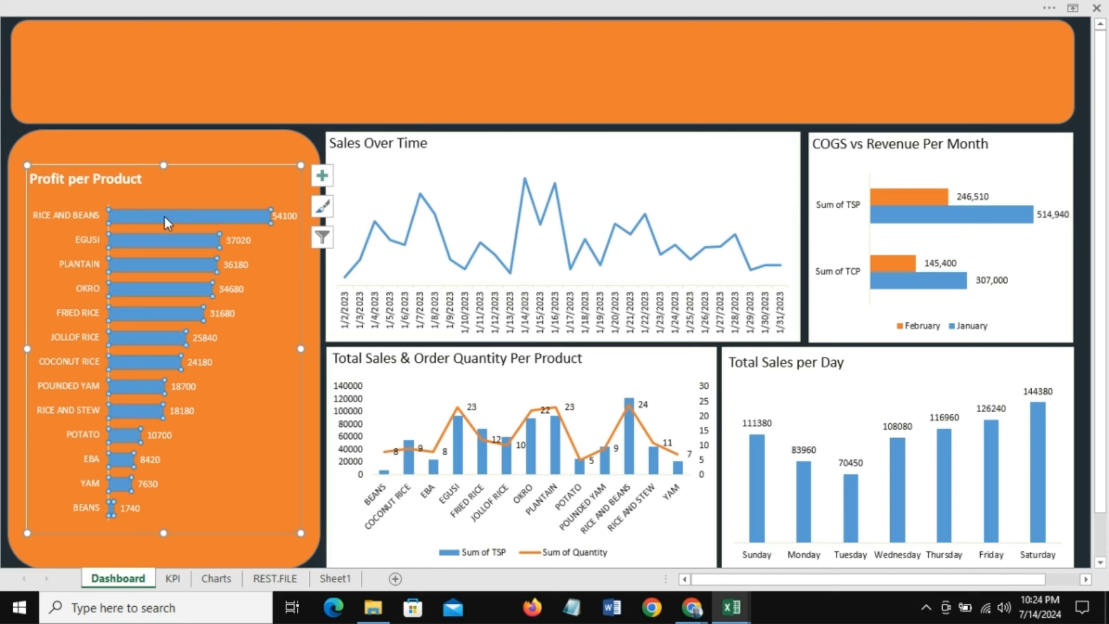
{"action": "left_click", "coordinate": [261, 7]}
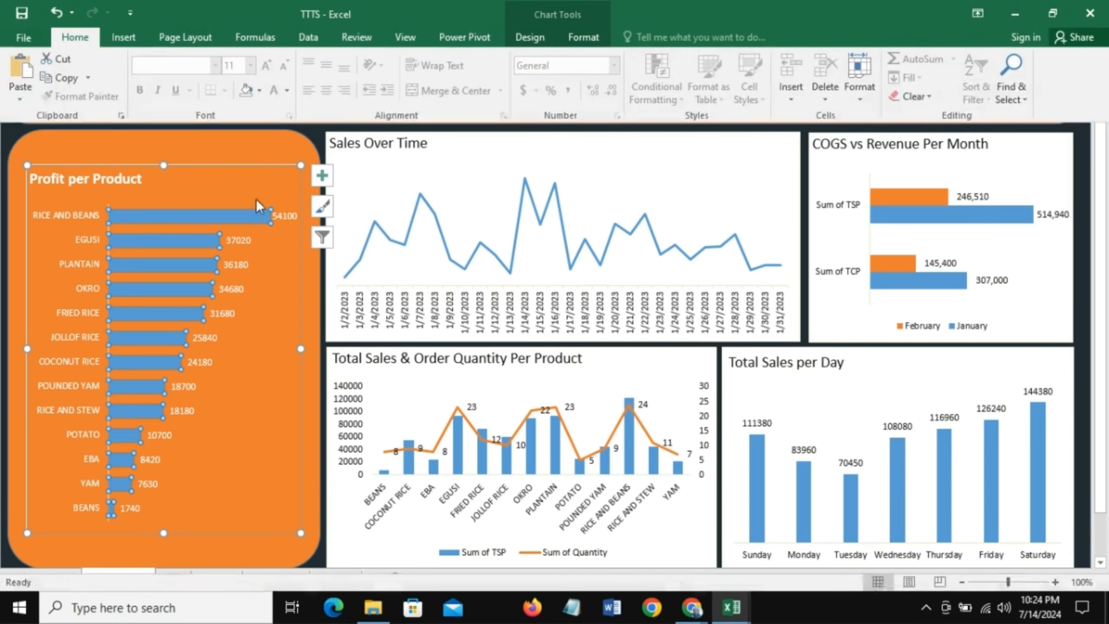
{"action": "right_click", "coordinate": [215, 216]}
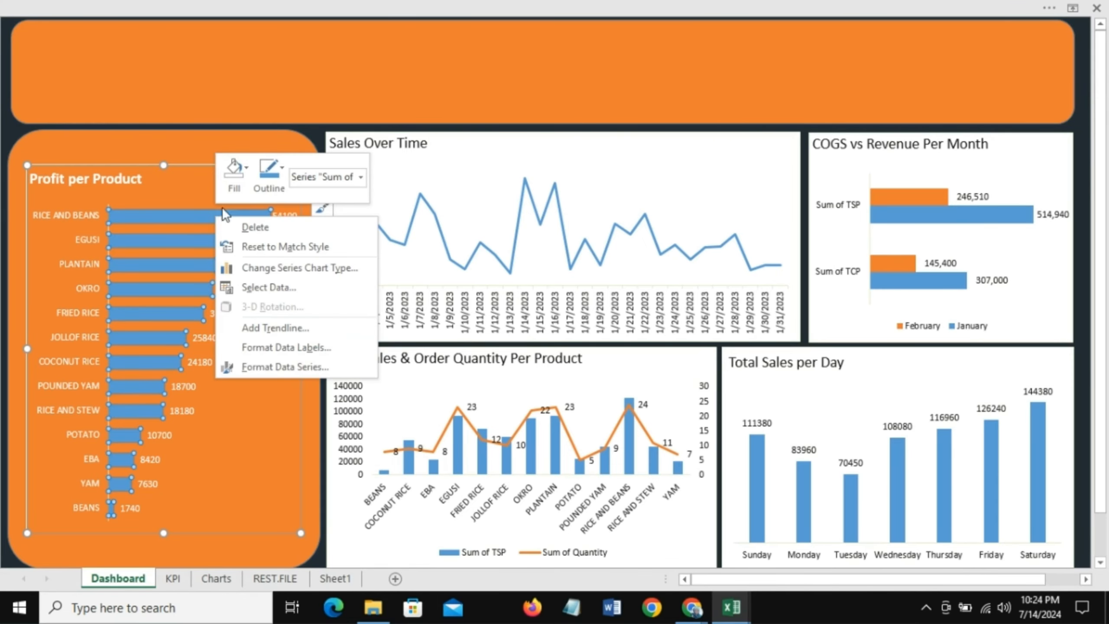
{"action": "left_click", "coordinate": [243, 163]}
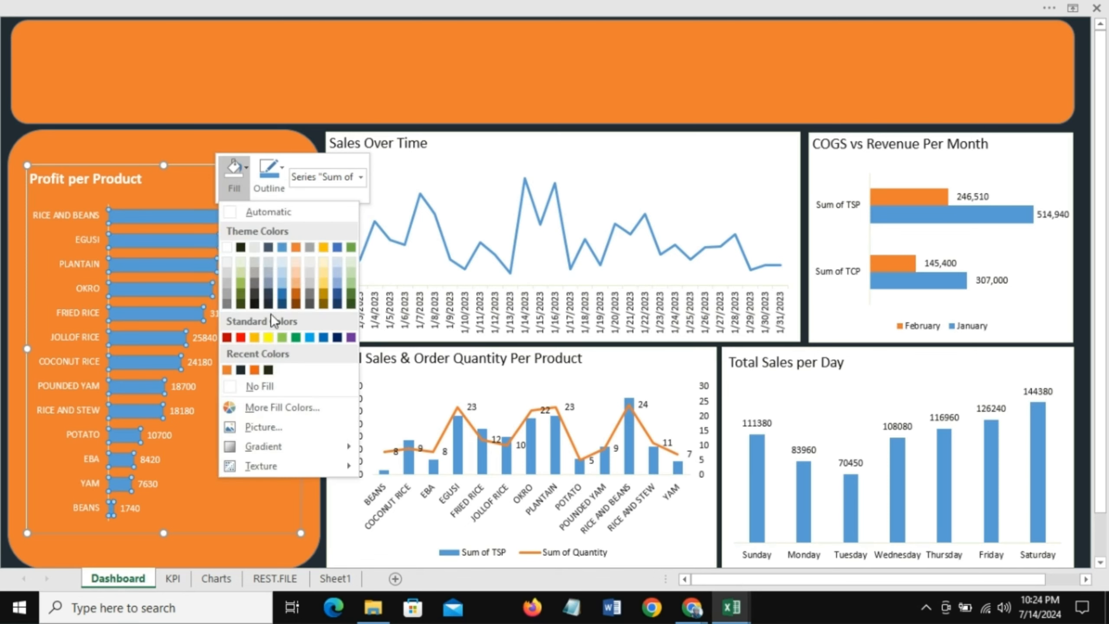
{"action": "mouse_move", "coordinate": [264, 448]}
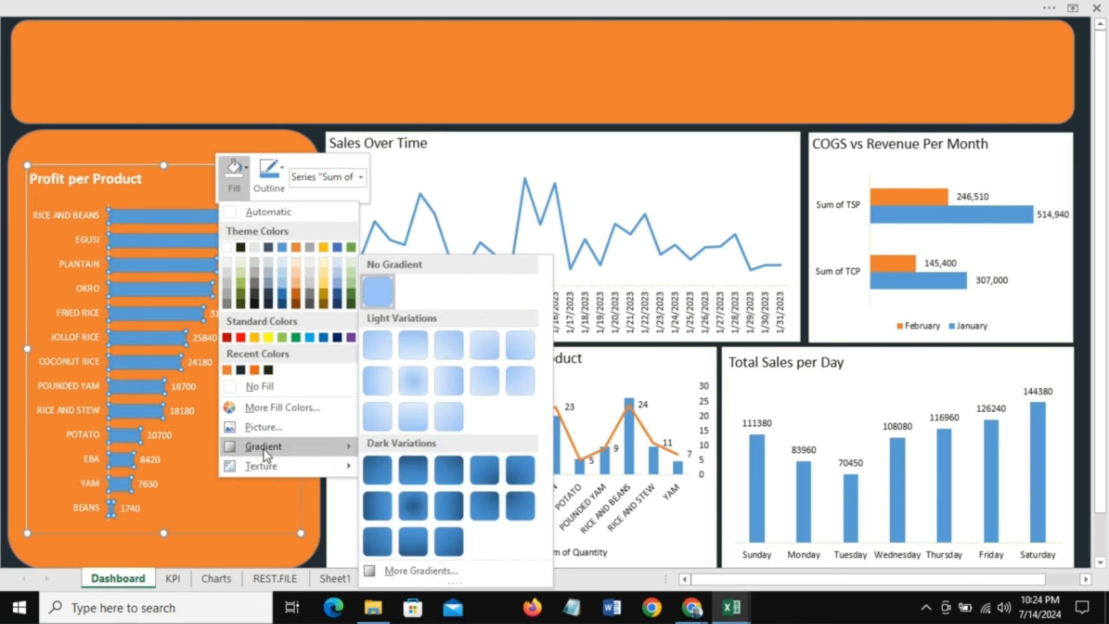
{"action": "left_click", "coordinate": [395, 568]}
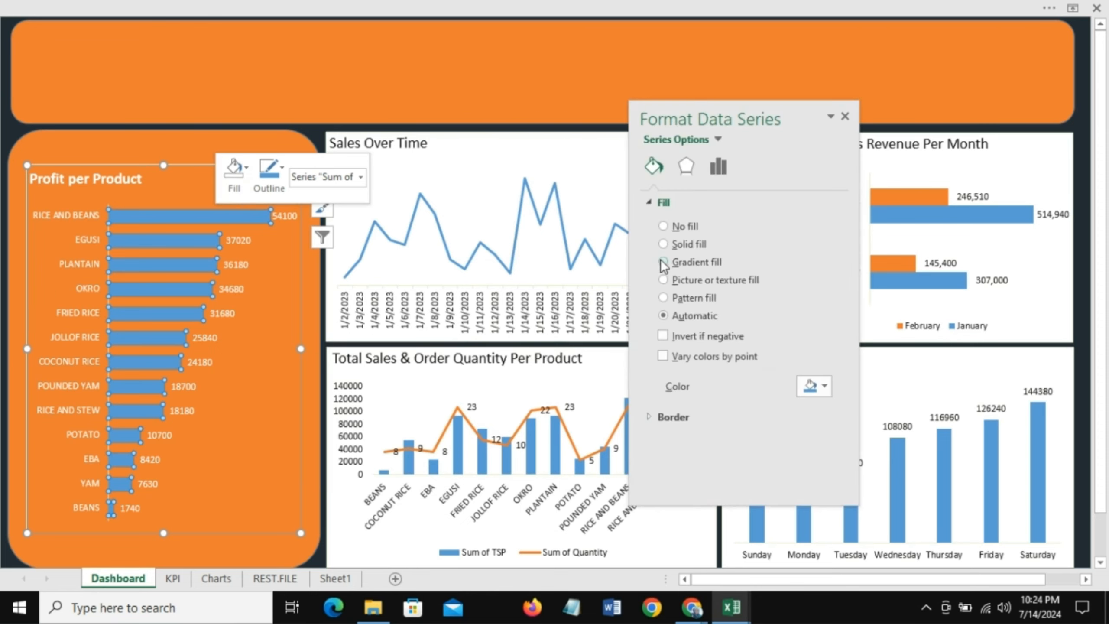
{"action": "left_click", "coordinate": [664, 262]}
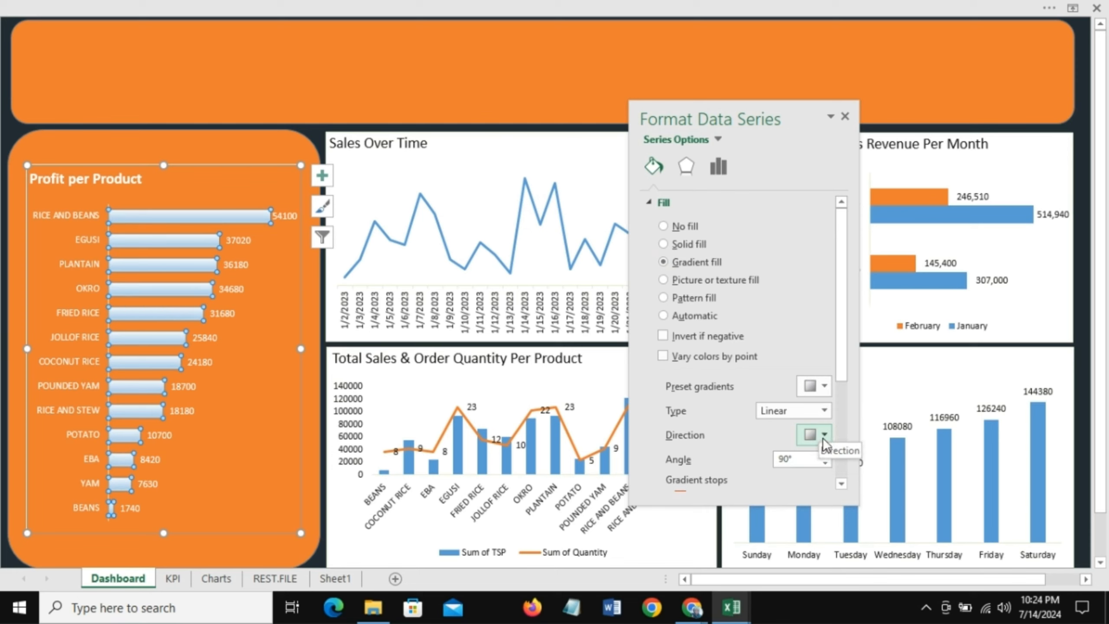
{"action": "left_click_drag", "start_coordinate": [841, 374], "coordinate": [843, 420]}
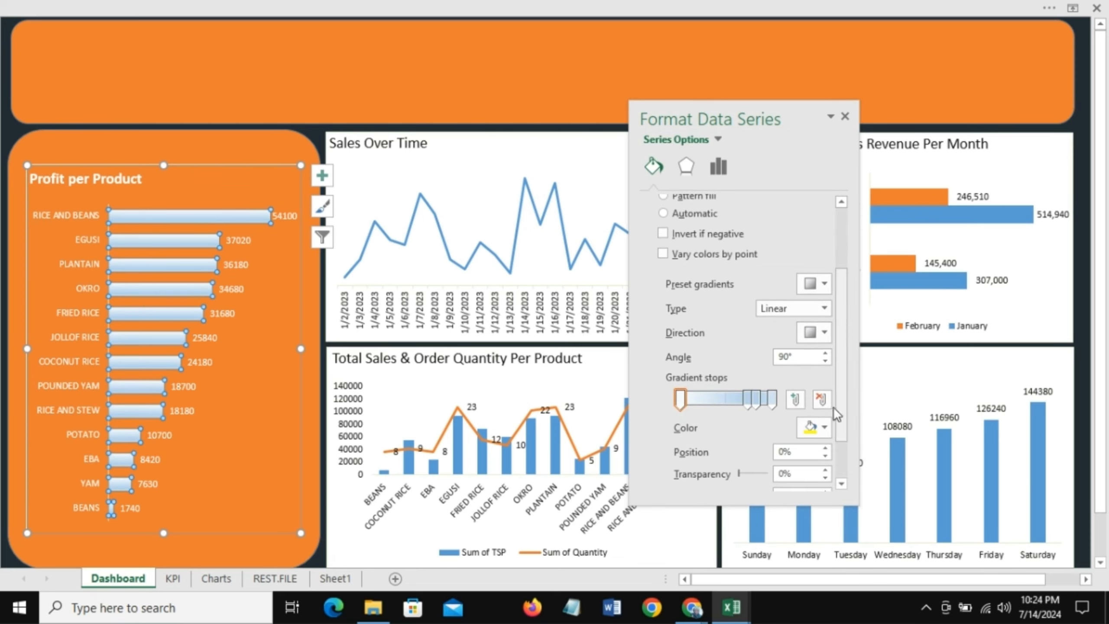
{"action": "left_click", "coordinate": [825, 332]}
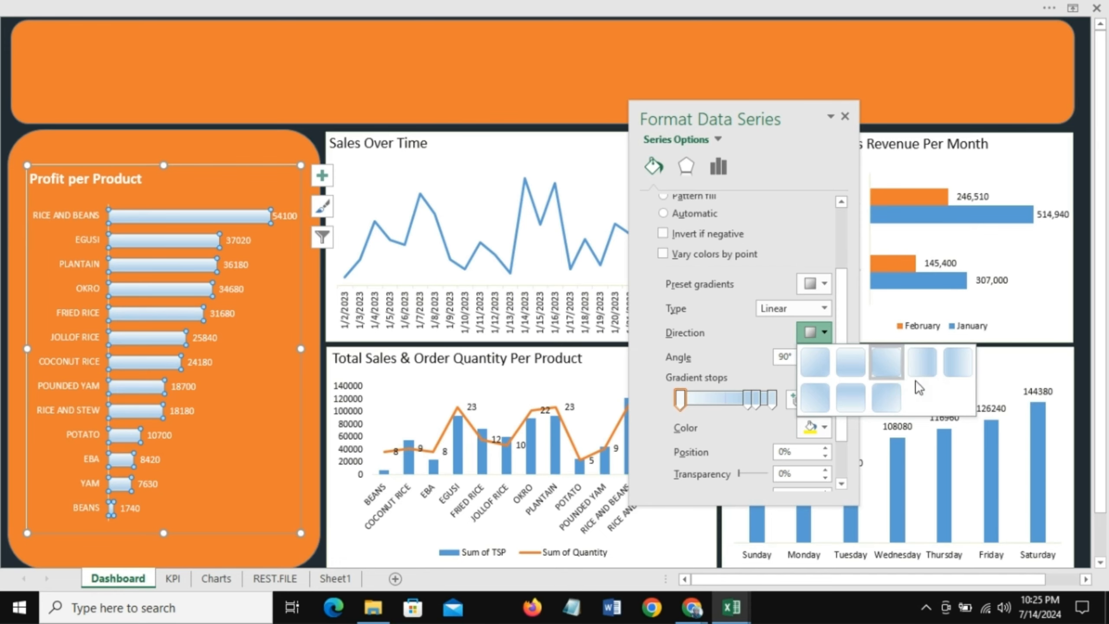
{"action": "left_click", "coordinate": [958, 362]}
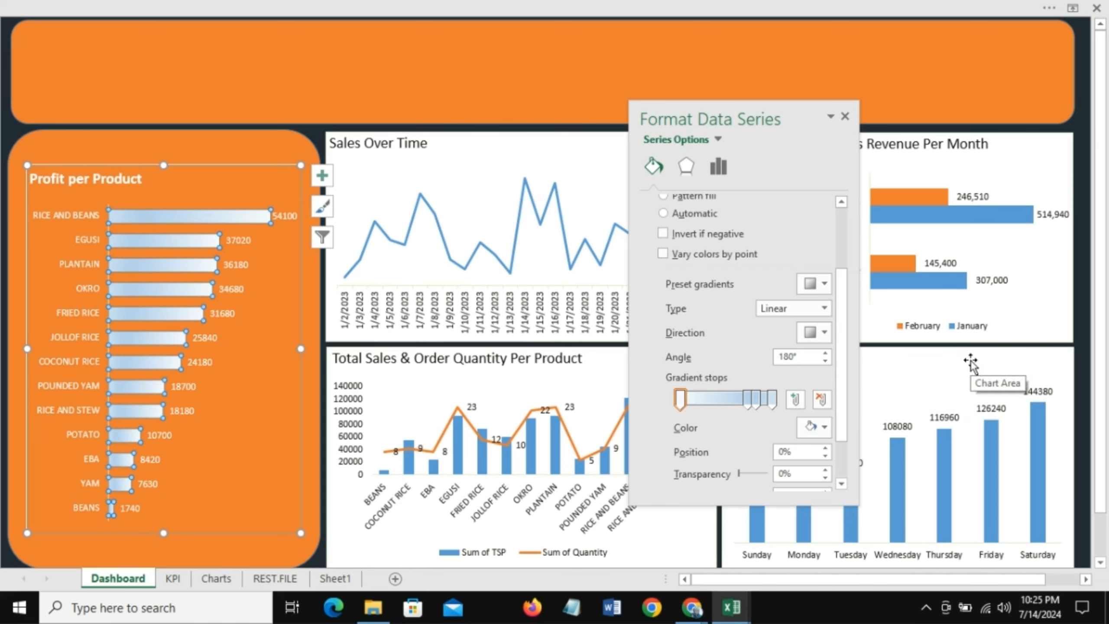
Step: Remove two gradient stops and set the first stop's color to Blue-Gray
{"action": "left_click", "coordinate": [823, 401]}
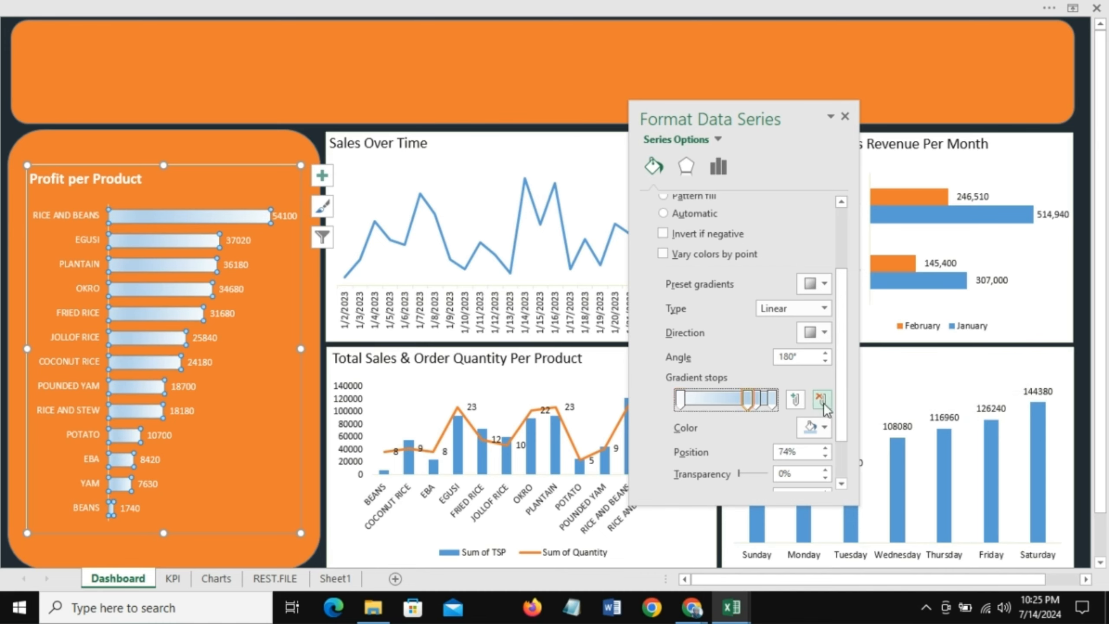
{"action": "left_click", "coordinate": [821, 399]}
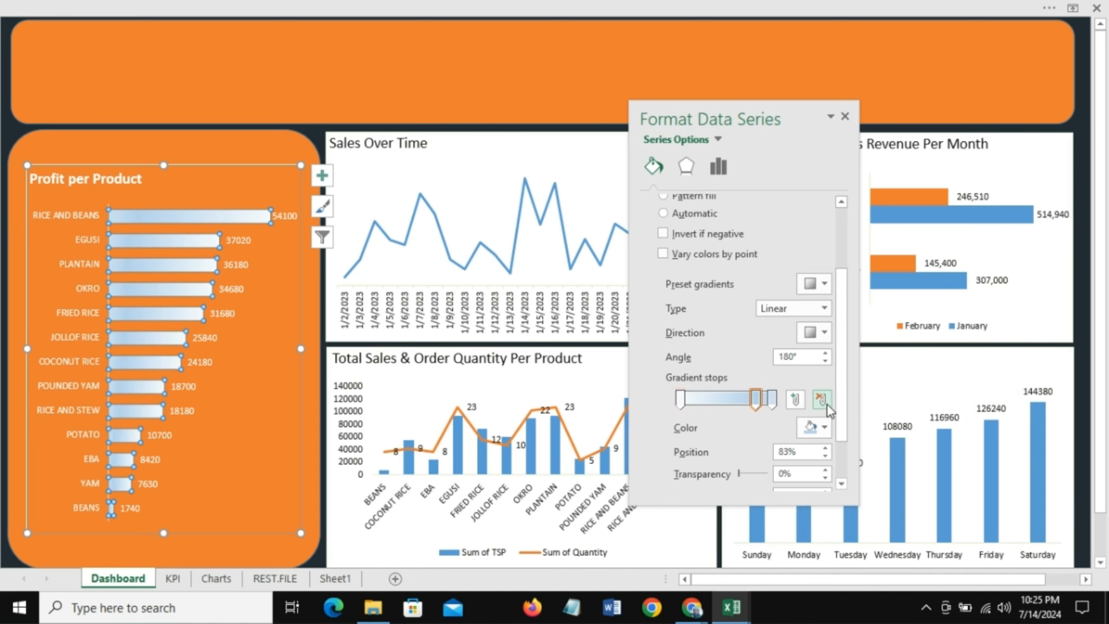
{"action": "left_click", "coordinate": [681, 400]}
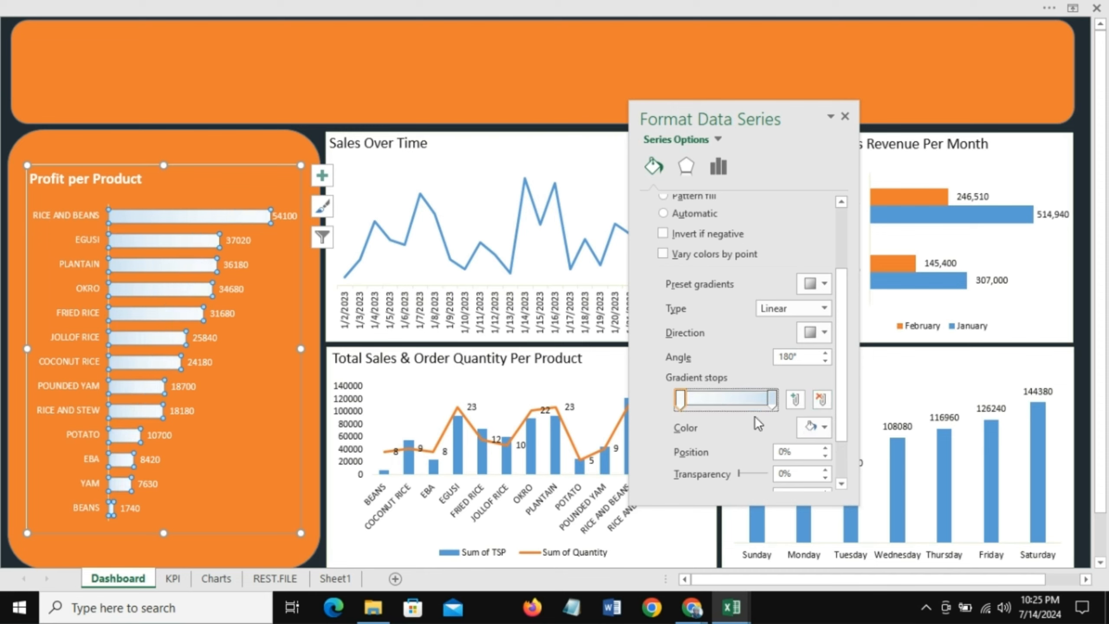
{"action": "left_click", "coordinate": [821, 429]}
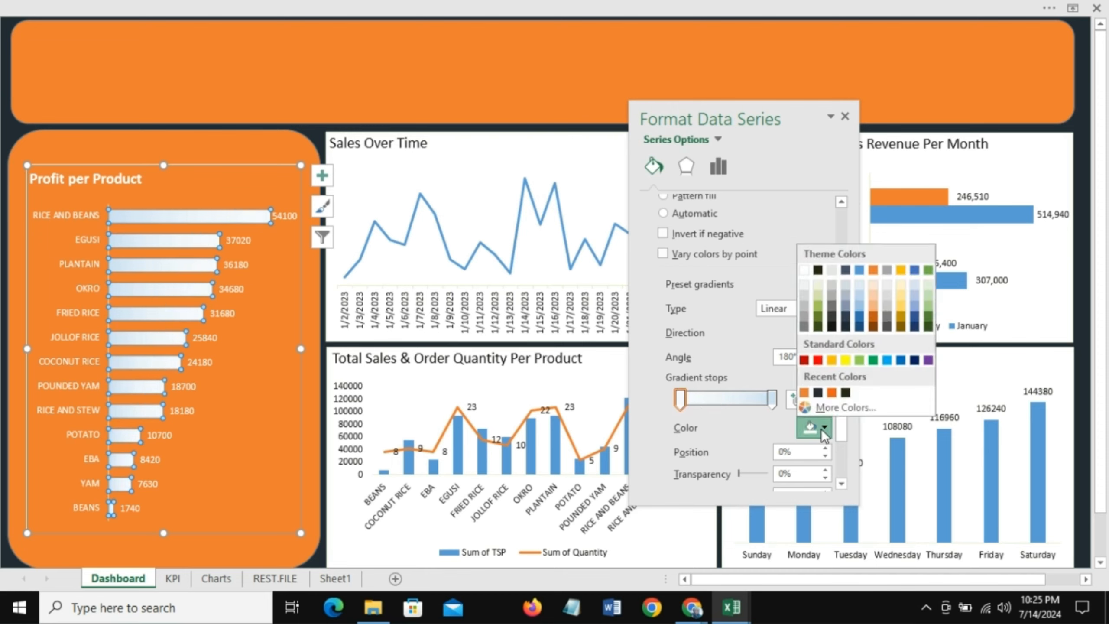
{"action": "left_click", "coordinate": [818, 395]}
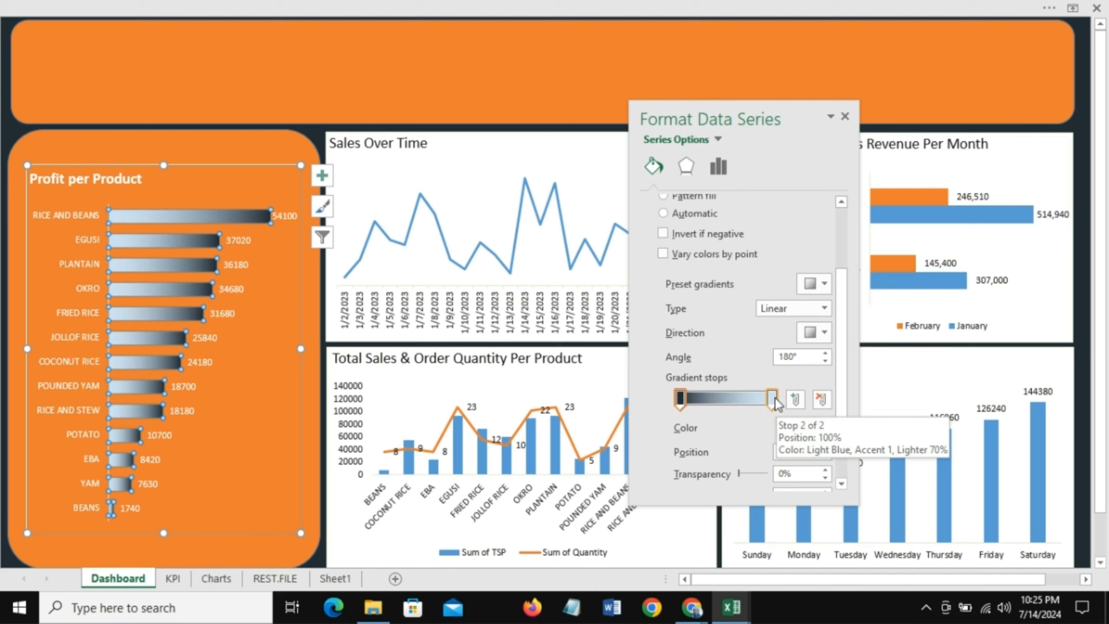
Step: Move the second gradient stop to 53% and color it white, and move the first stop to 85%
{"action": "left_click_drag", "start_coordinate": [775, 397], "coordinate": [728, 397]}
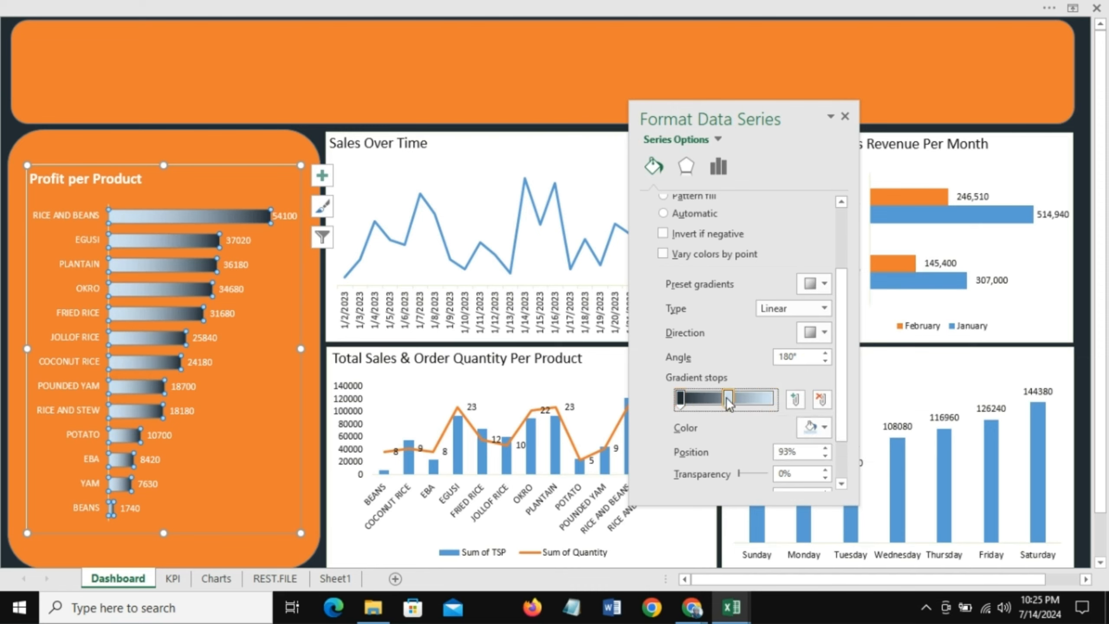
{"action": "left_click", "coordinate": [823, 429]}
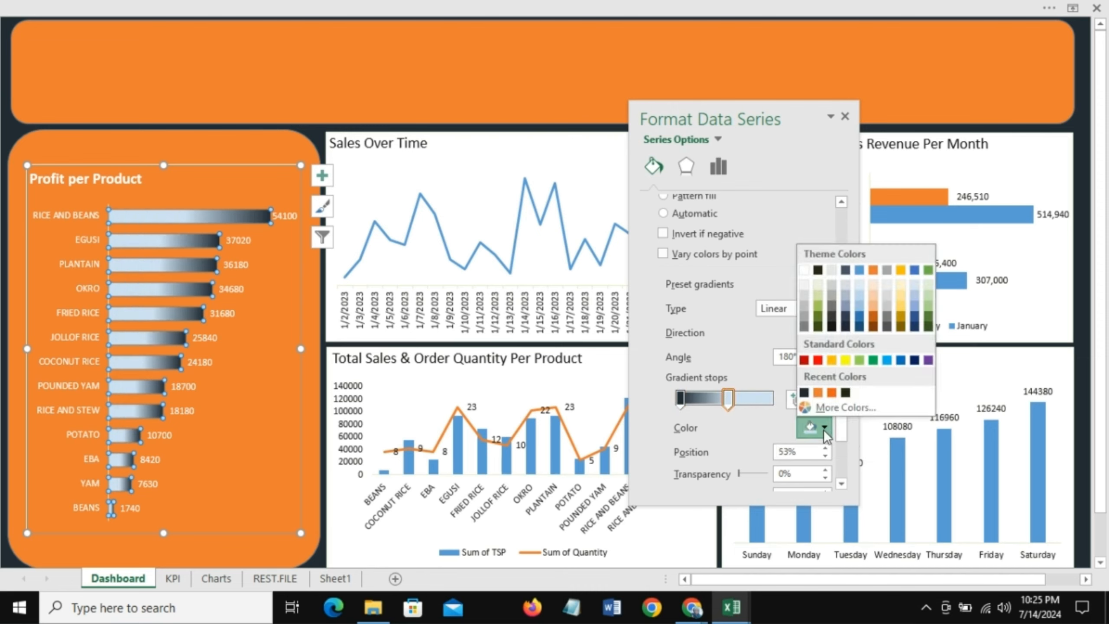
{"action": "left_click", "coordinate": [805, 273]}
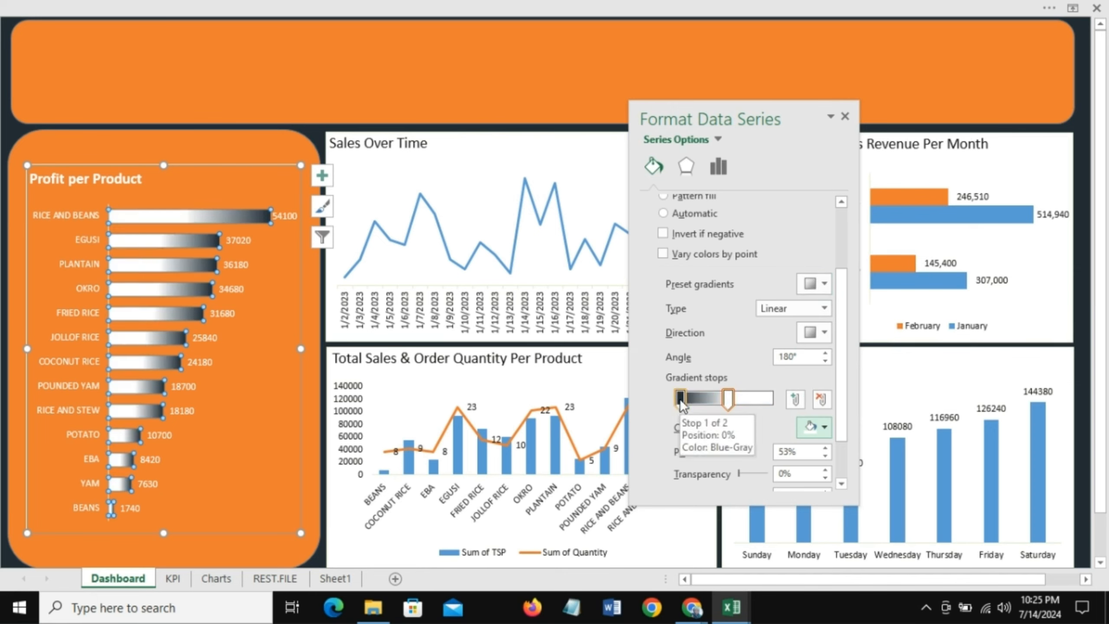
{"action": "left_click_drag", "start_coordinate": [679, 398], "coordinate": [753, 404]}
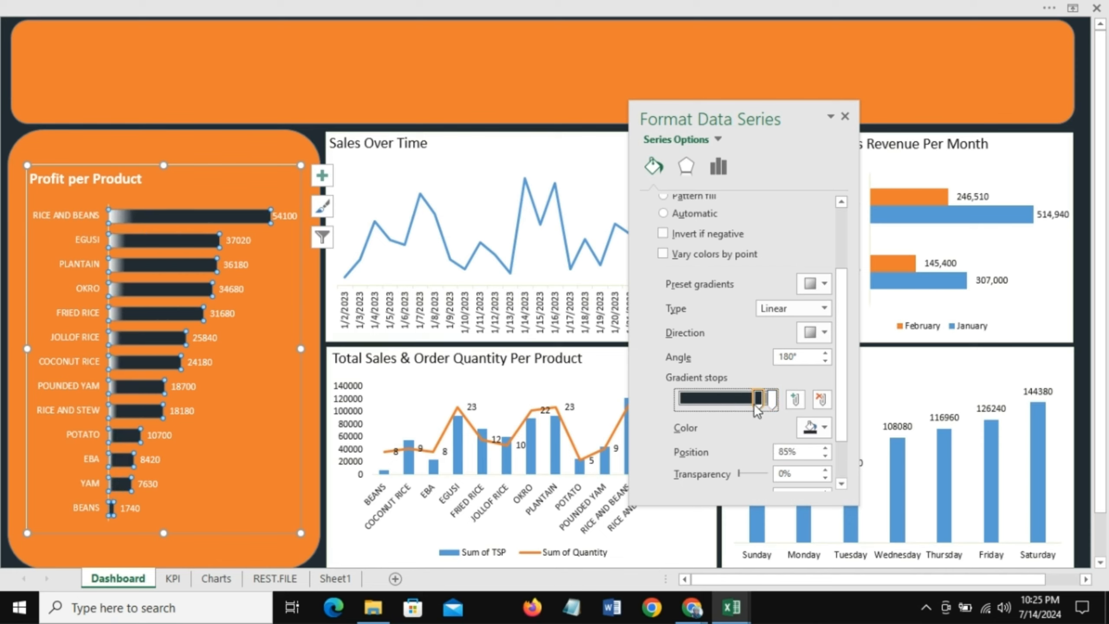
Step: Set the Profit per Product bar gradient direction to Linear Right and move the end stop to 60%, then close the pane
{"action": "left_click_drag", "start_coordinate": [759, 405], "coordinate": [761, 405]}
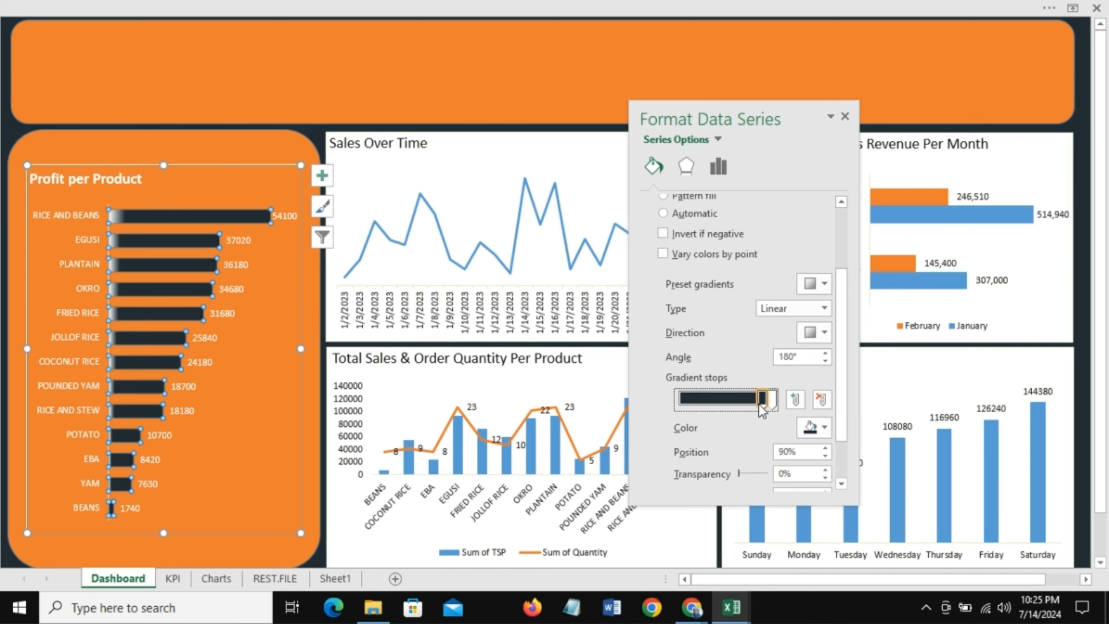
{"action": "left_click", "coordinate": [828, 332]}
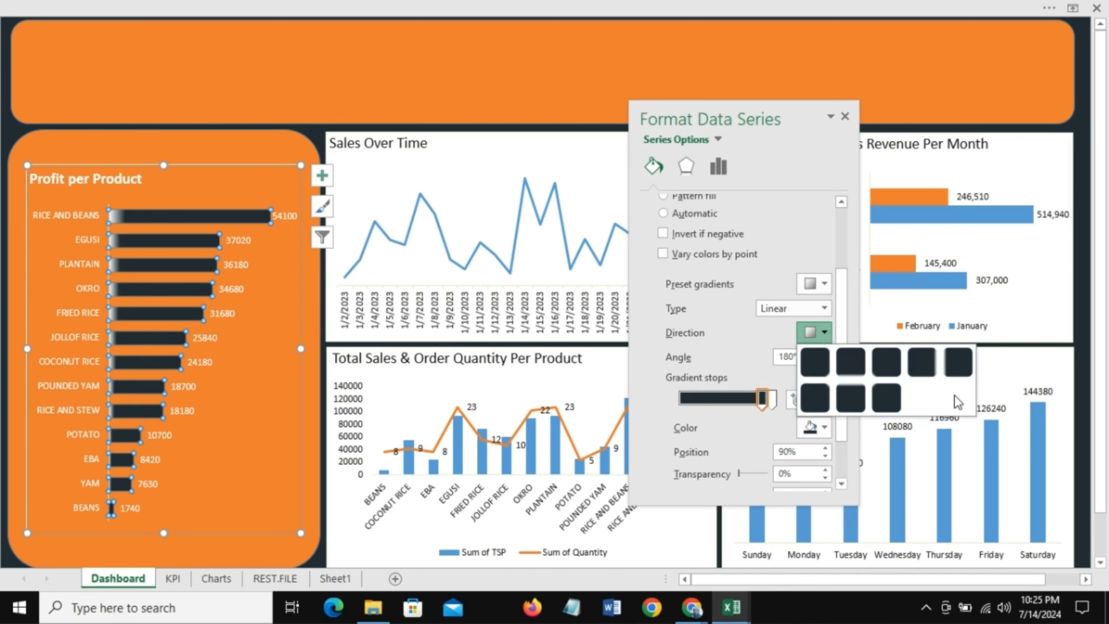
{"action": "left_click", "coordinate": [955, 367]}
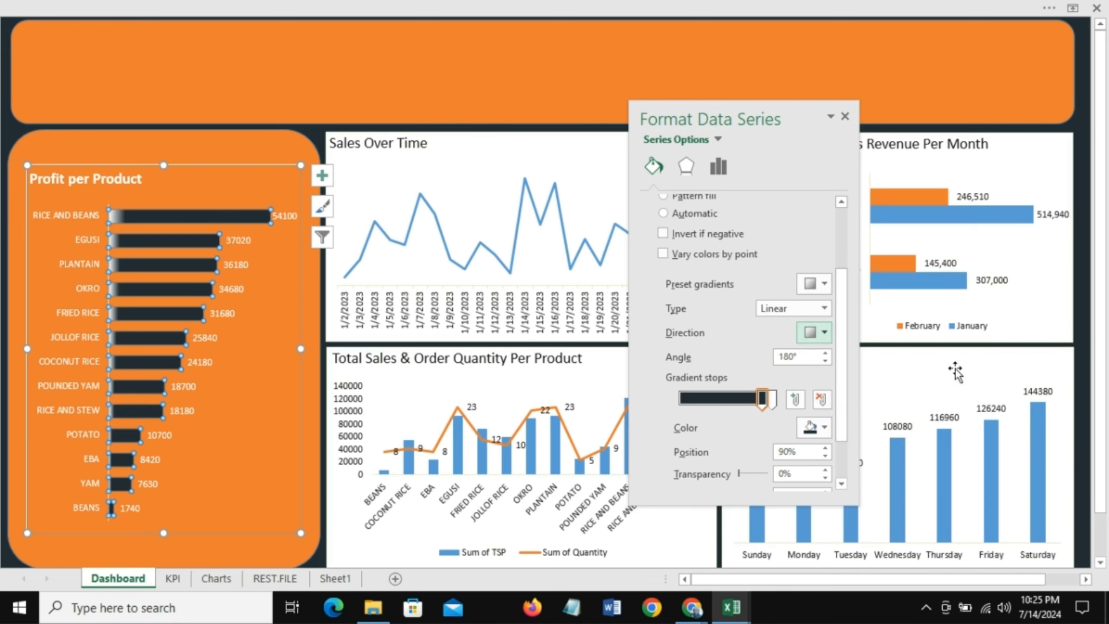
{"action": "left_click", "coordinate": [828, 332]}
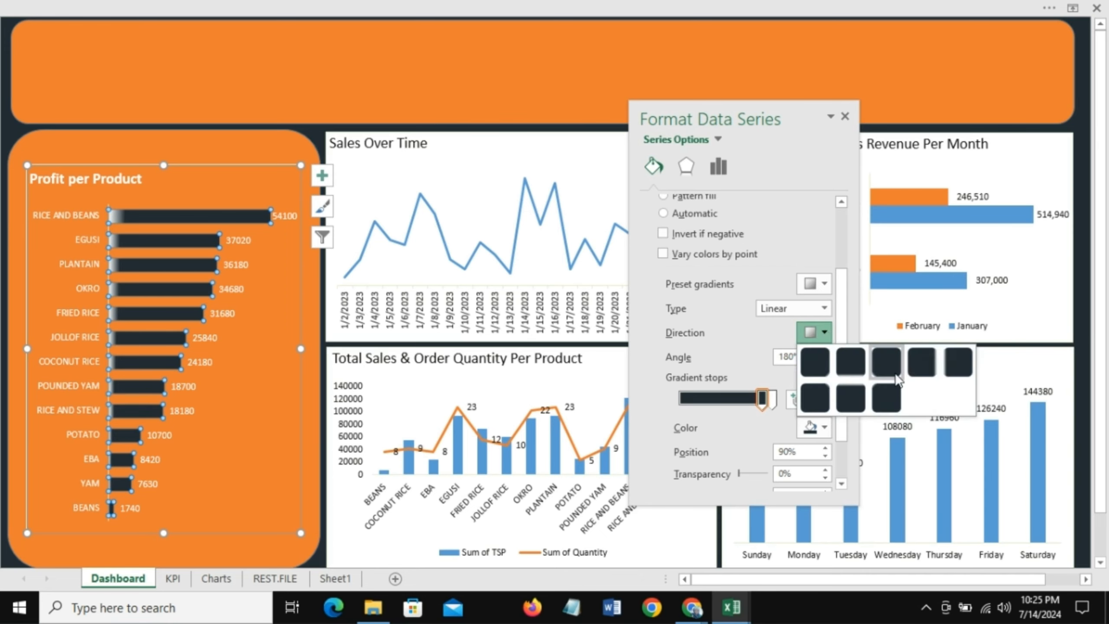
{"action": "left_click", "coordinate": [928, 371]}
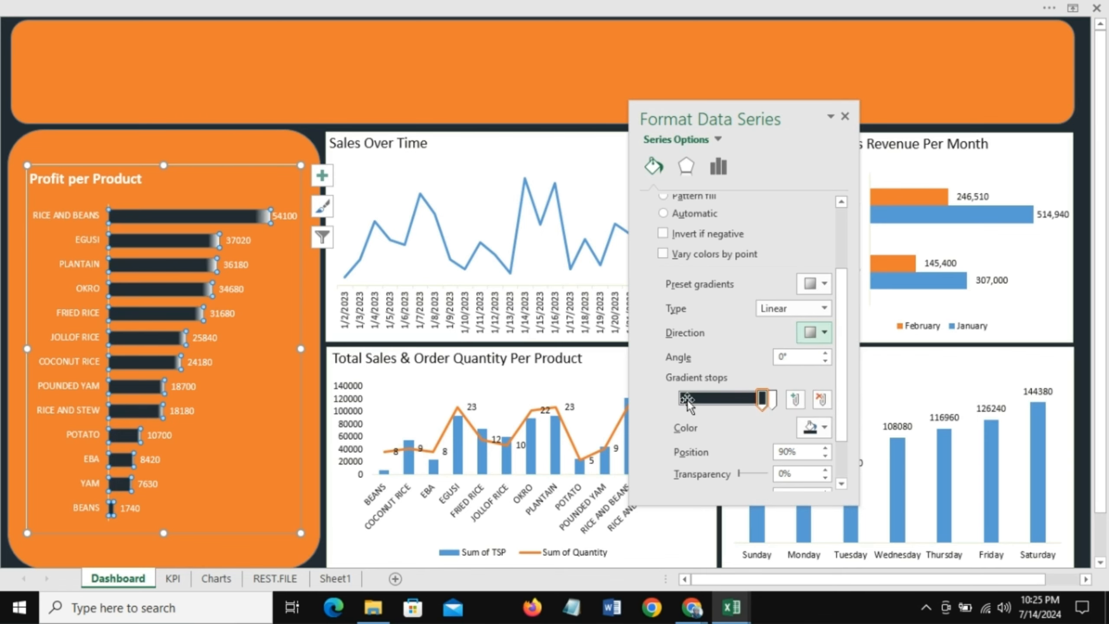
{"action": "left_click_drag", "start_coordinate": [759, 406], "coordinate": [731, 405]}
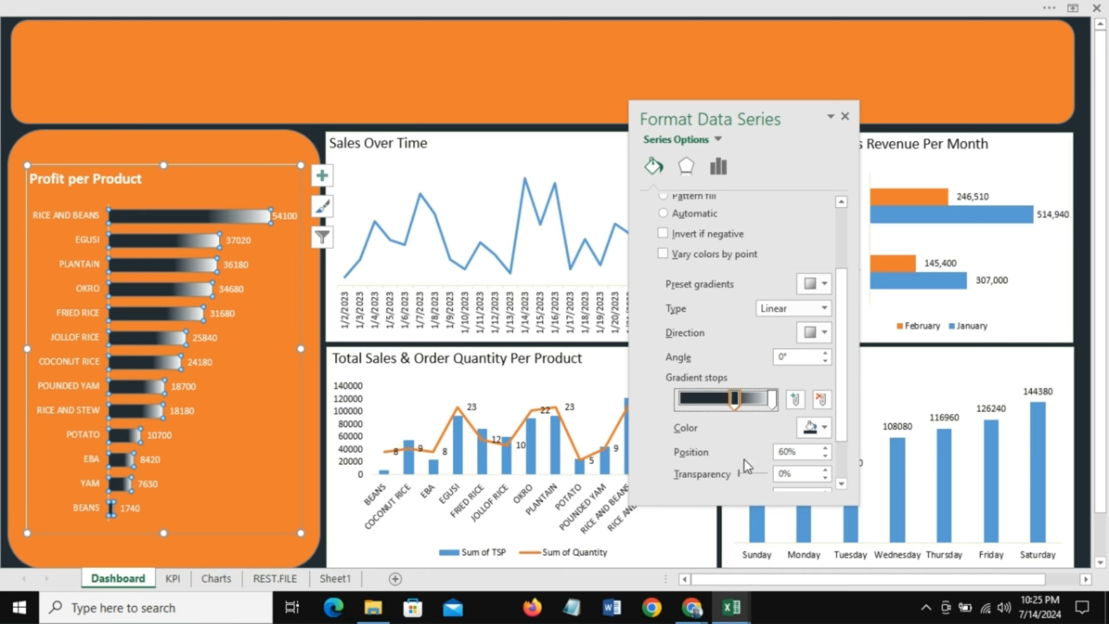
{"action": "left_click", "coordinate": [845, 116]}
Step: Remove the outline from the Profit per Product chart
{"action": "left_click", "coordinate": [149, 139]}
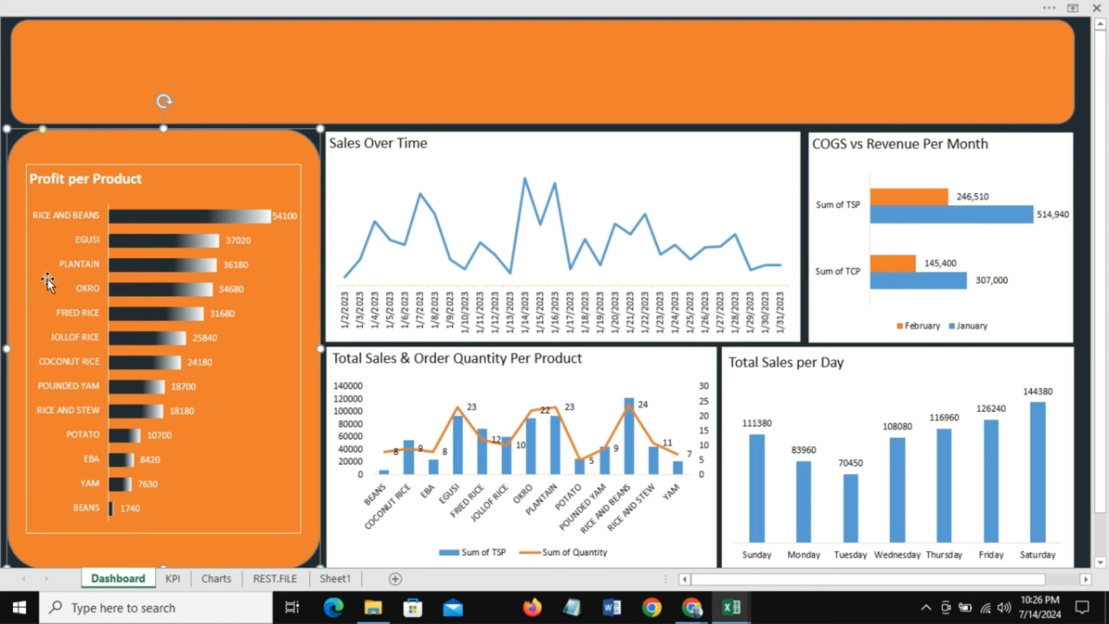
{"action": "left_click", "coordinate": [152, 165]}
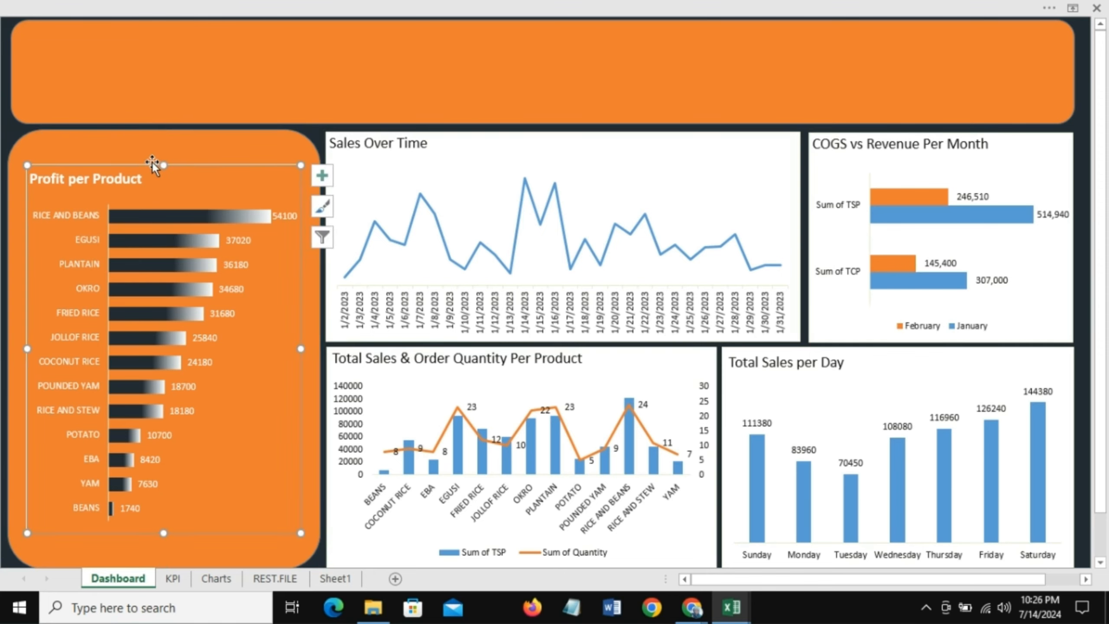
{"action": "right_click", "coordinate": [183, 163]}
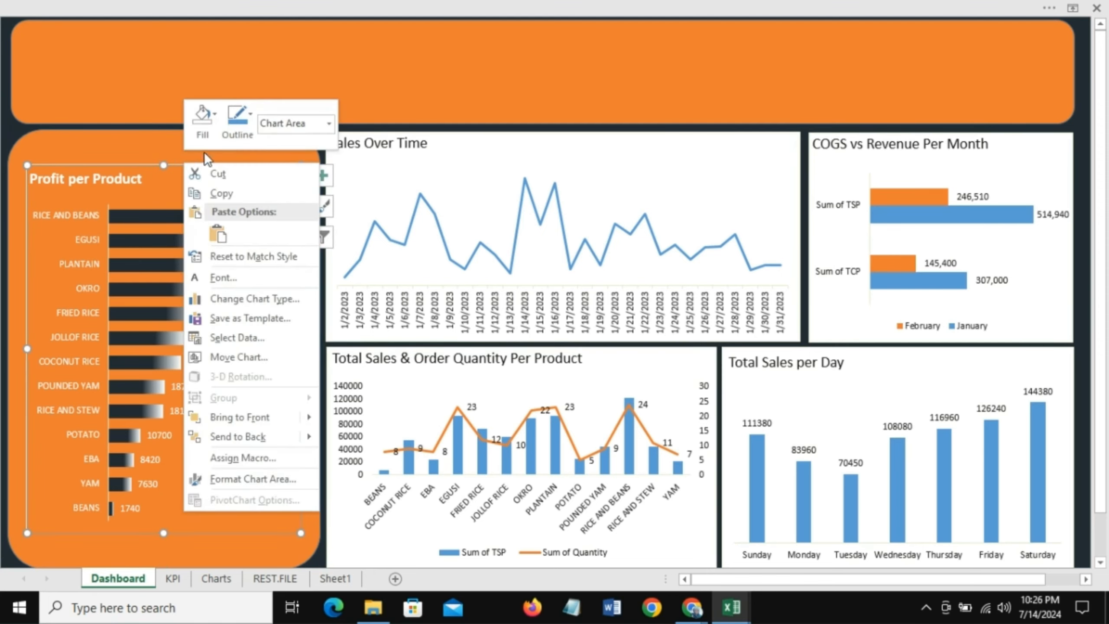
{"action": "left_click", "coordinate": [246, 117]}
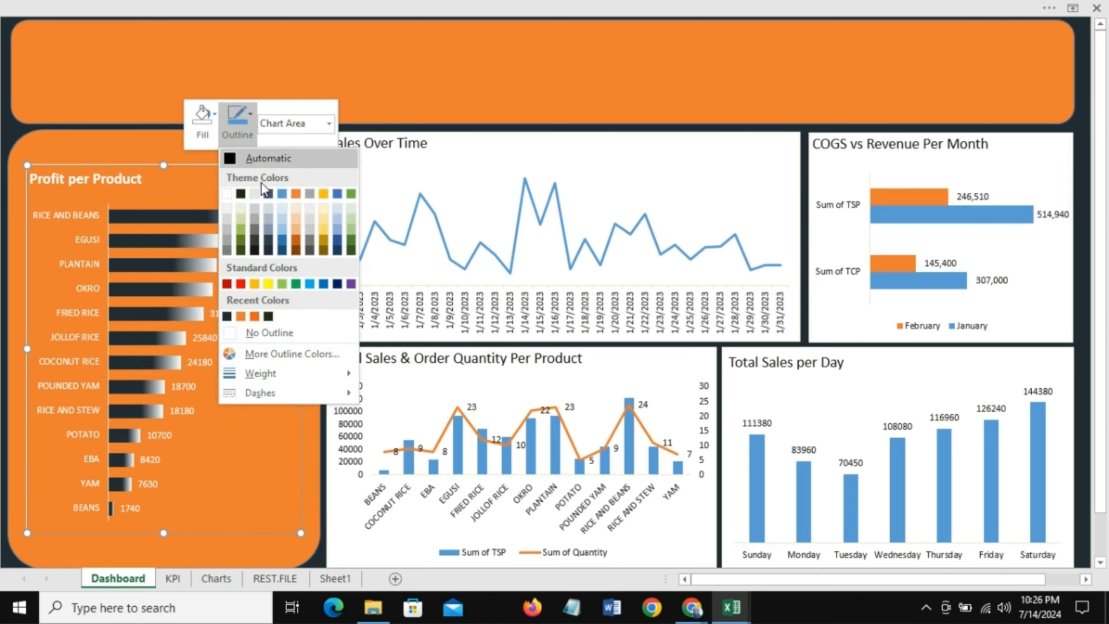
{"action": "left_click", "coordinate": [265, 333]}
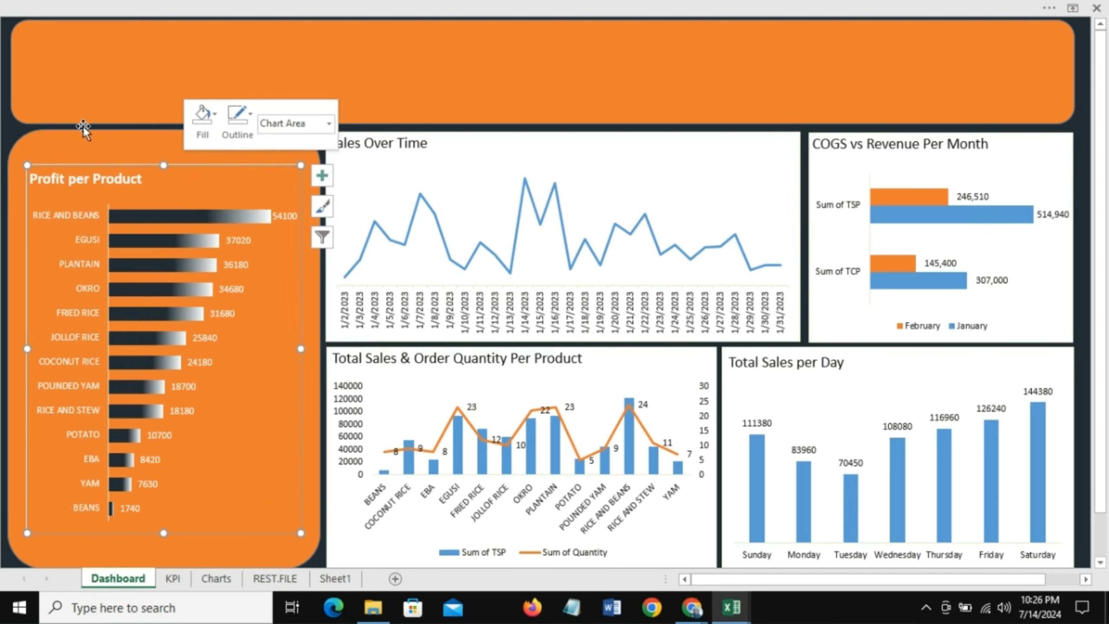
Step: Set the Sales Over Time chart area to no fill and no outline
{"action": "left_click", "coordinate": [88, 142]}
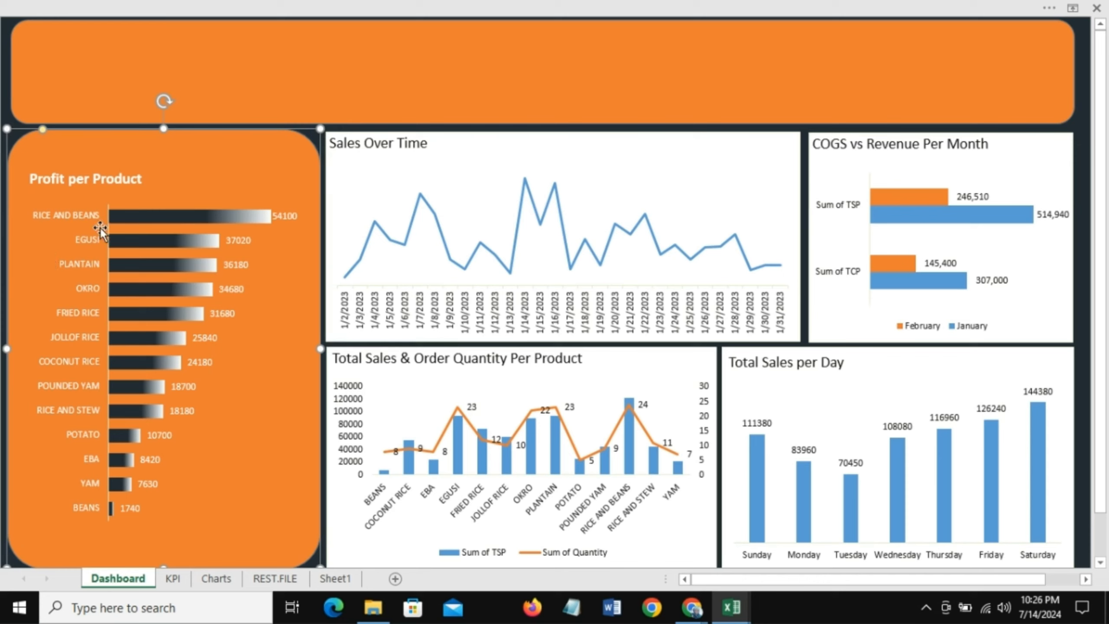
{"action": "left_click", "coordinate": [441, 134]}
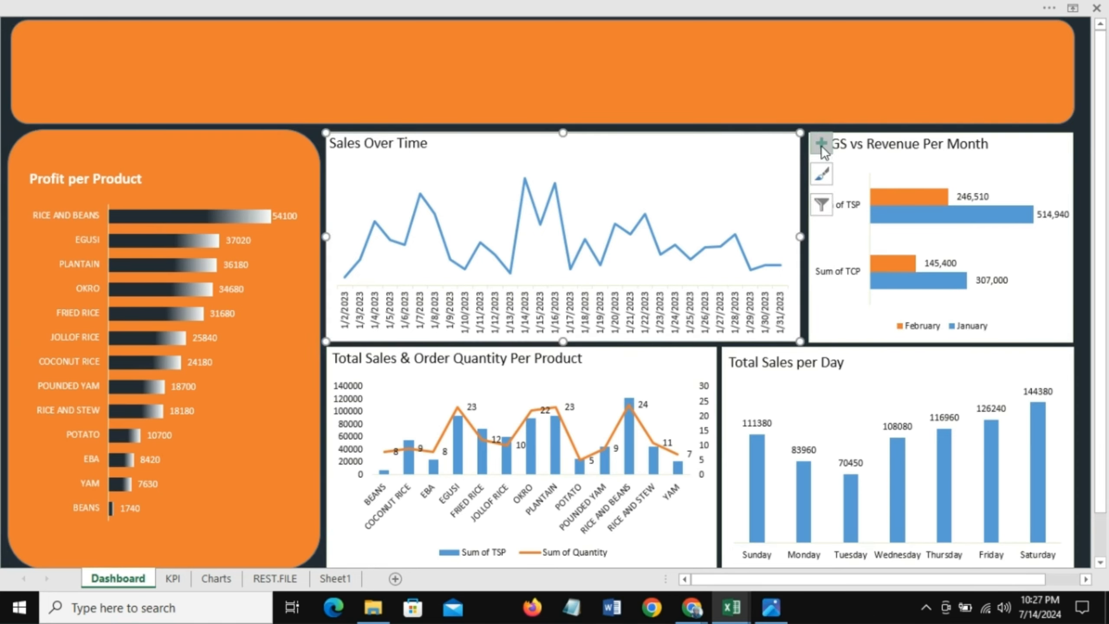
{"action": "right_click", "coordinate": [612, 136]}
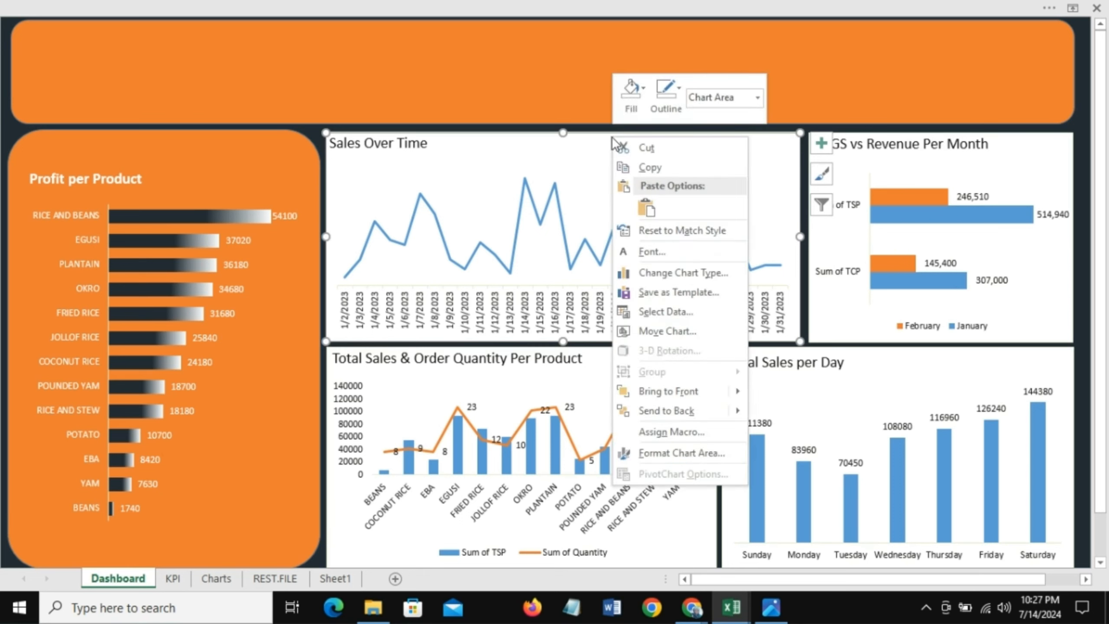
{"action": "left_click", "coordinate": [645, 90]}
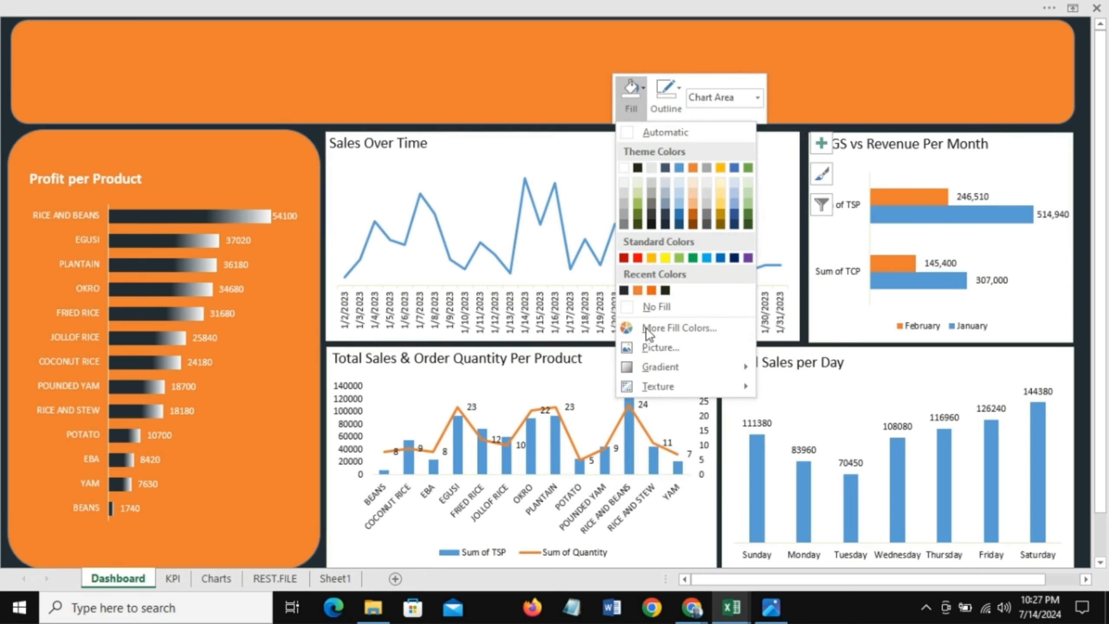
{"action": "left_click", "coordinate": [648, 309]}
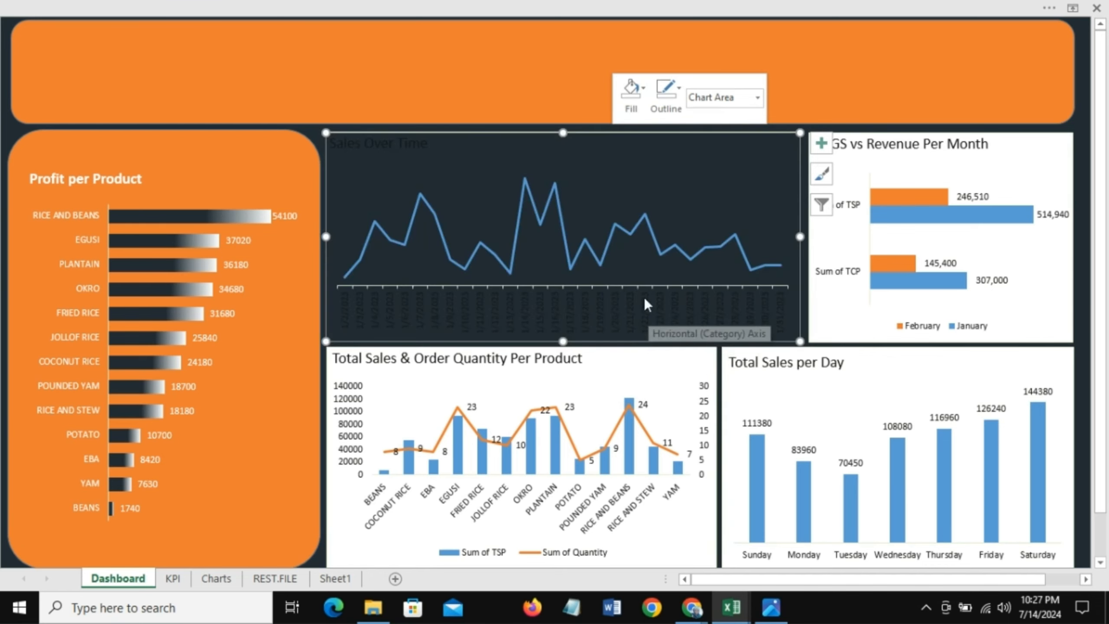
{"action": "left_click", "coordinate": [679, 87]}
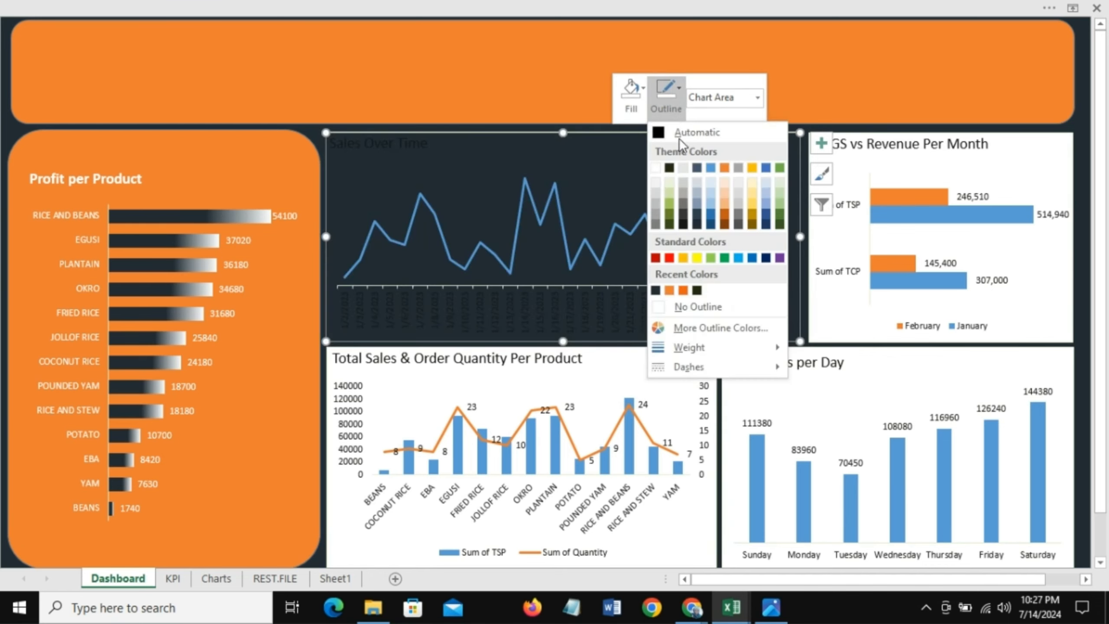
{"action": "left_click", "coordinate": [695, 306]}
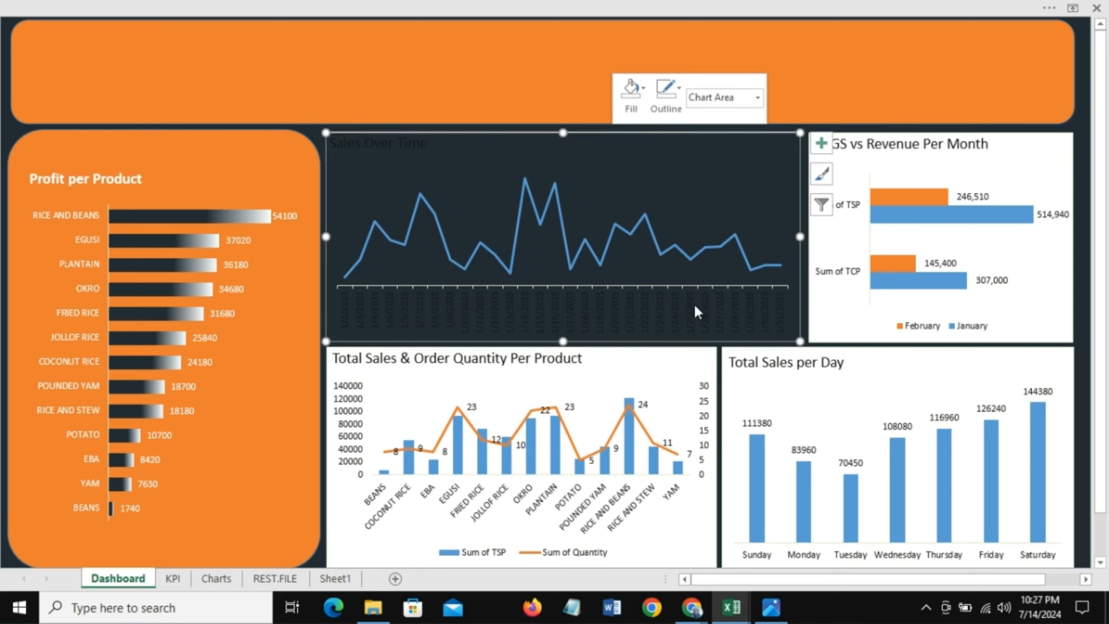
Step: Color the Sales Over Time data line orange
{"action": "left_click", "coordinate": [435, 213]}
{"action": "right_click", "coordinate": [436, 220]}
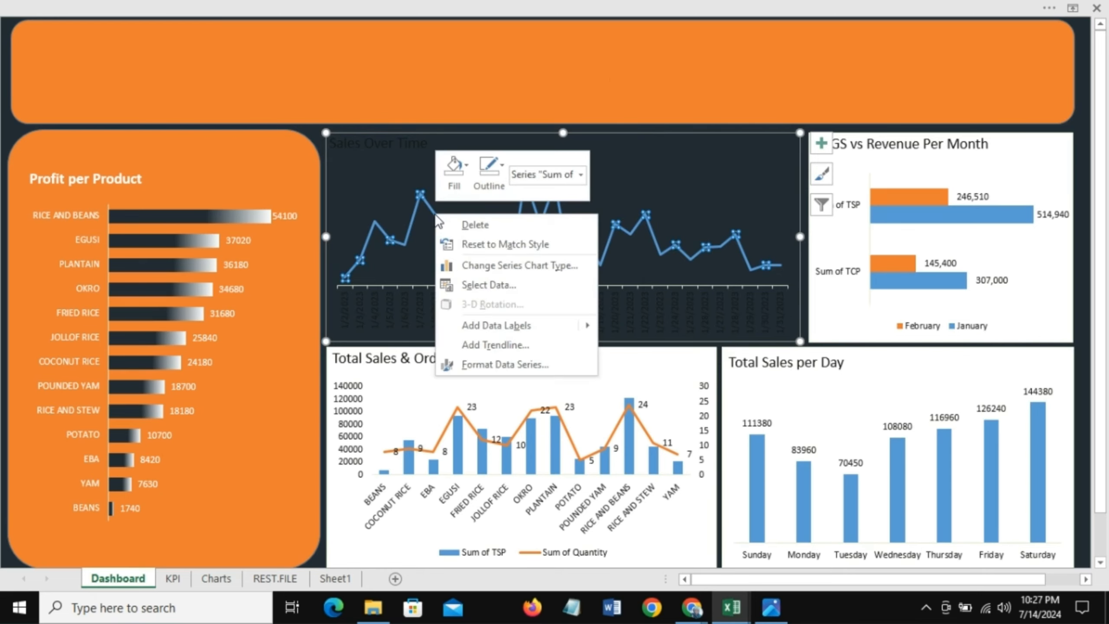
{"action": "left_click", "coordinate": [503, 162]}
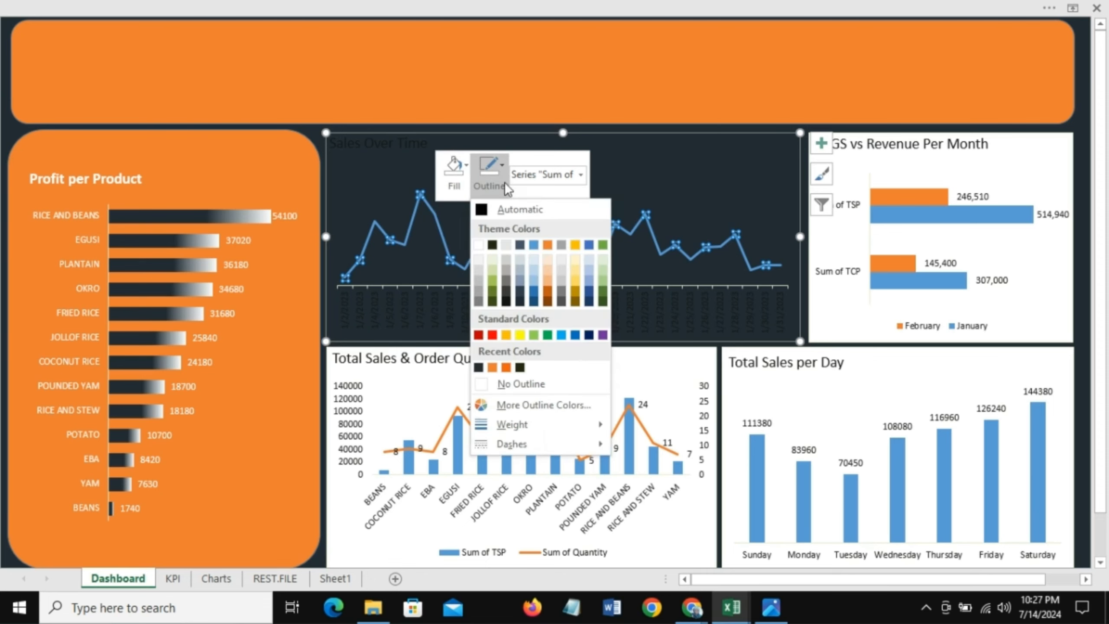
{"action": "left_click", "coordinate": [492, 367]}
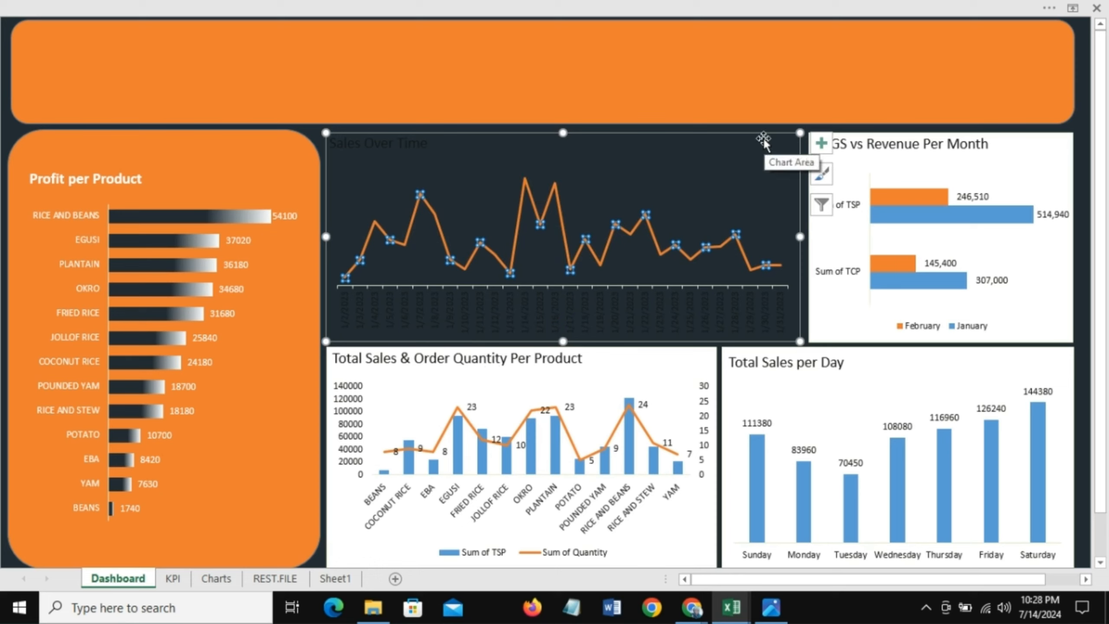
Step: Add a trendline to the Sales Over Time chart and color it orange
{"action": "left_click", "coordinate": [822, 147]}
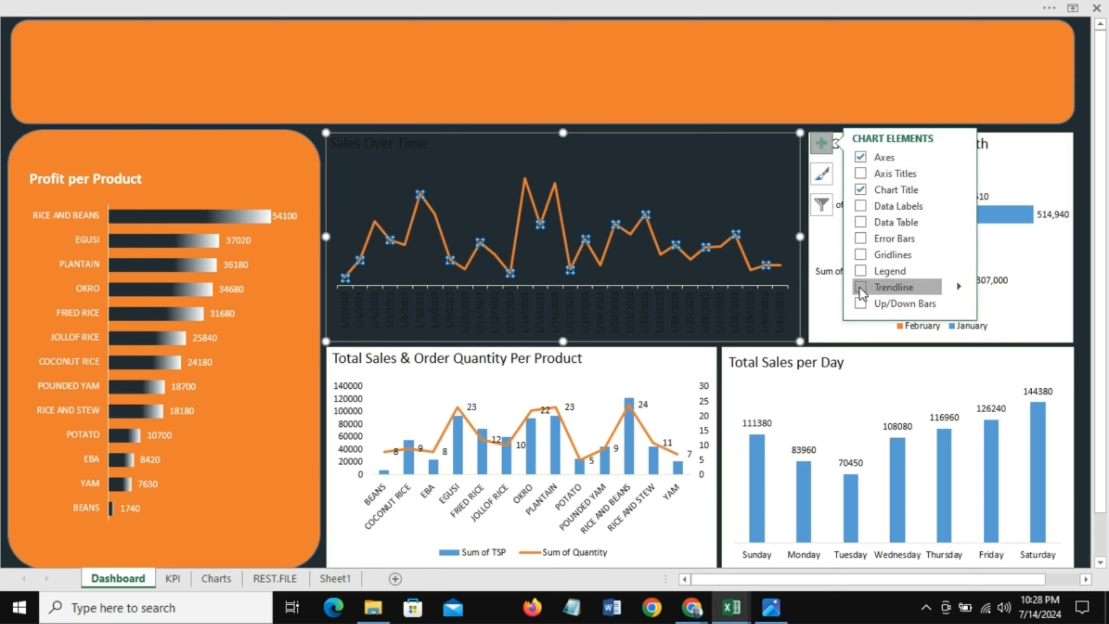
{"action": "left_click", "coordinate": [890, 287]}
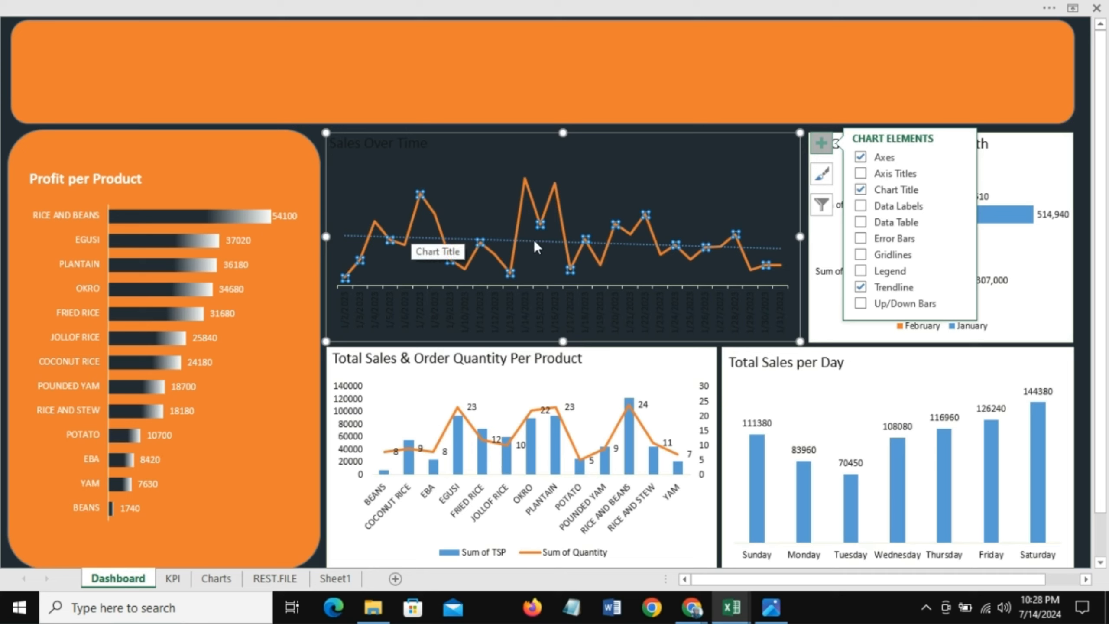
{"action": "left_click", "coordinate": [534, 240]}
{"action": "right_click", "coordinate": [535, 242]}
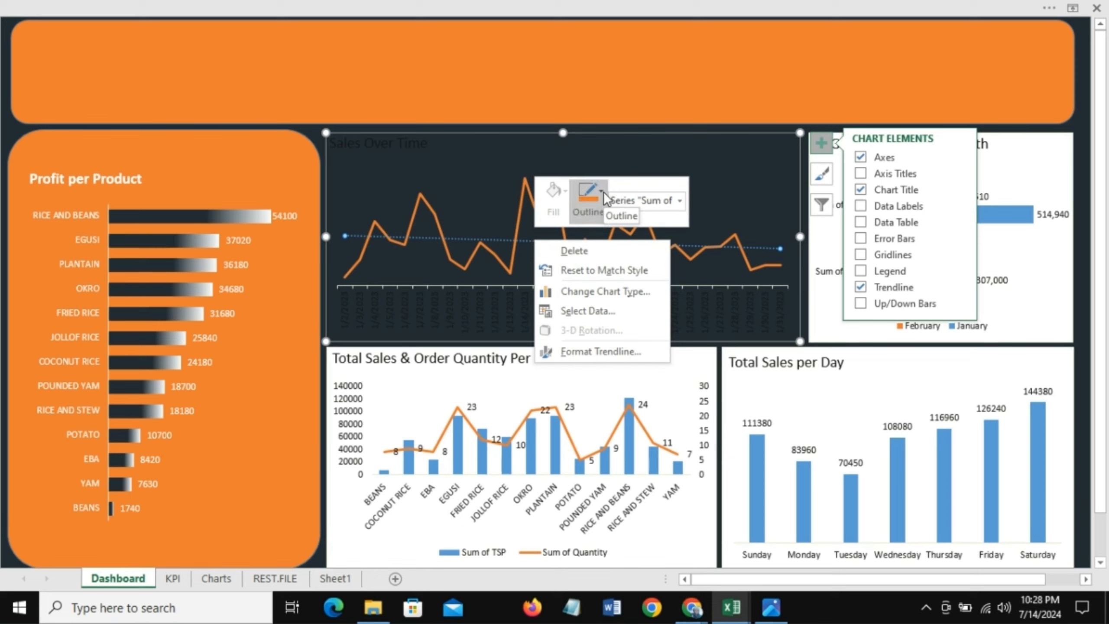
{"action": "left_click", "coordinate": [589, 194]}
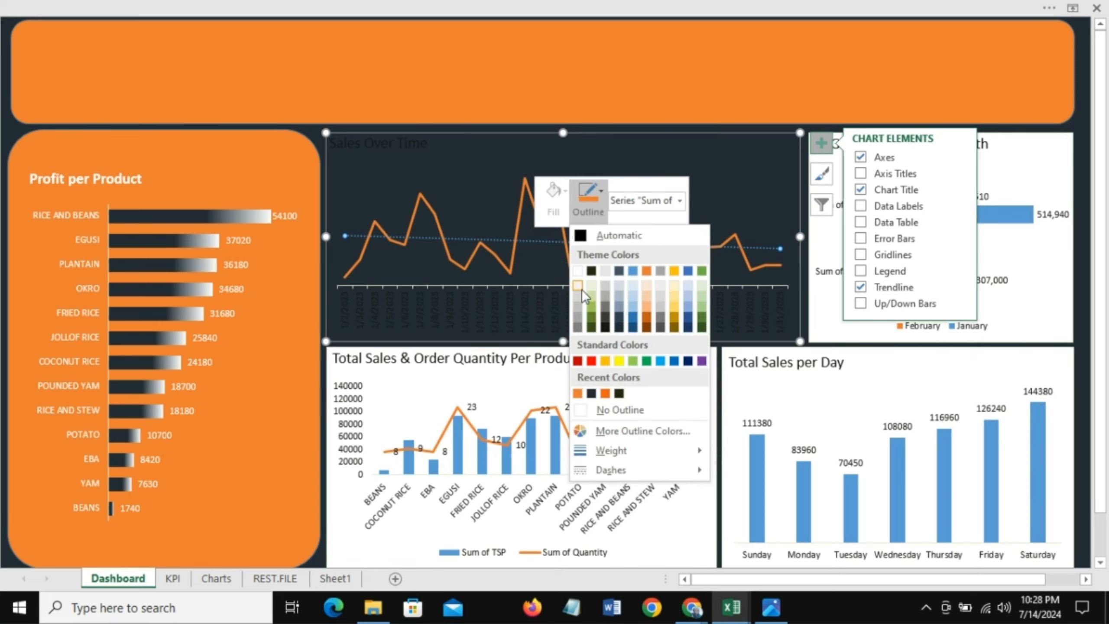
{"action": "left_click", "coordinate": [578, 395]}
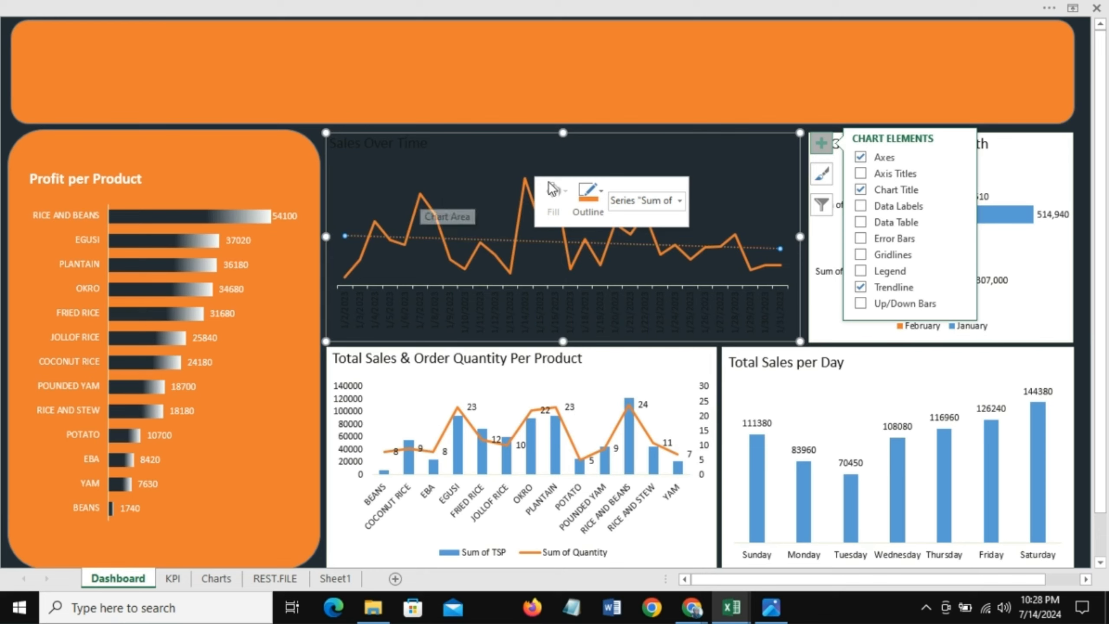
Step: Make the Sales Over Time chart title white and bold
{"action": "left_click", "coordinate": [394, 148]}
{"action": "right_click", "coordinate": [394, 148]}
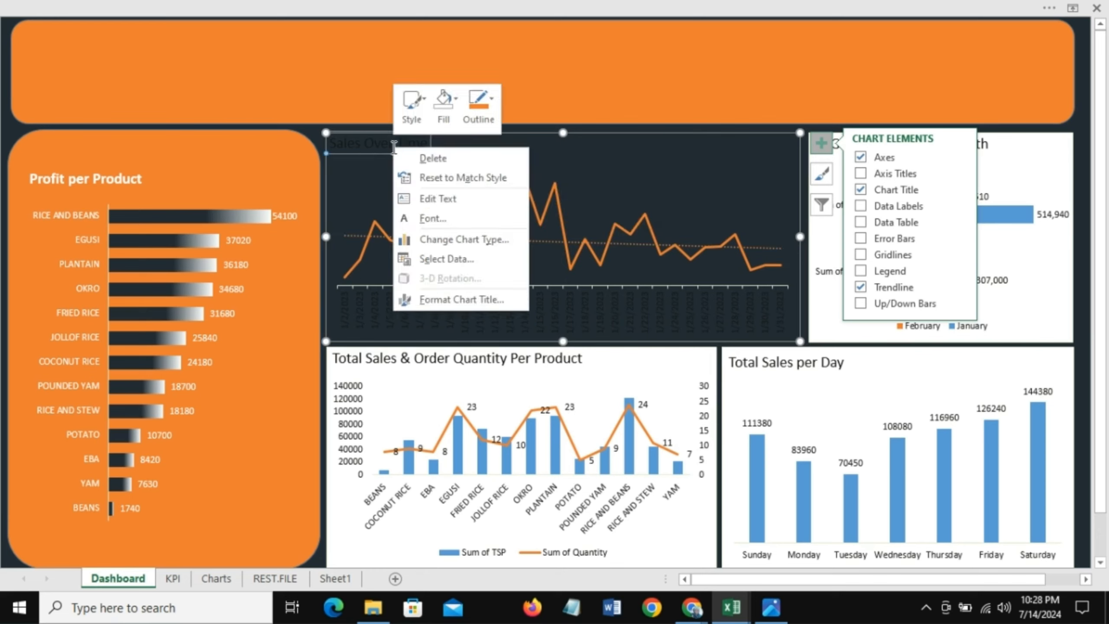
{"action": "left_click", "coordinate": [433, 216]}
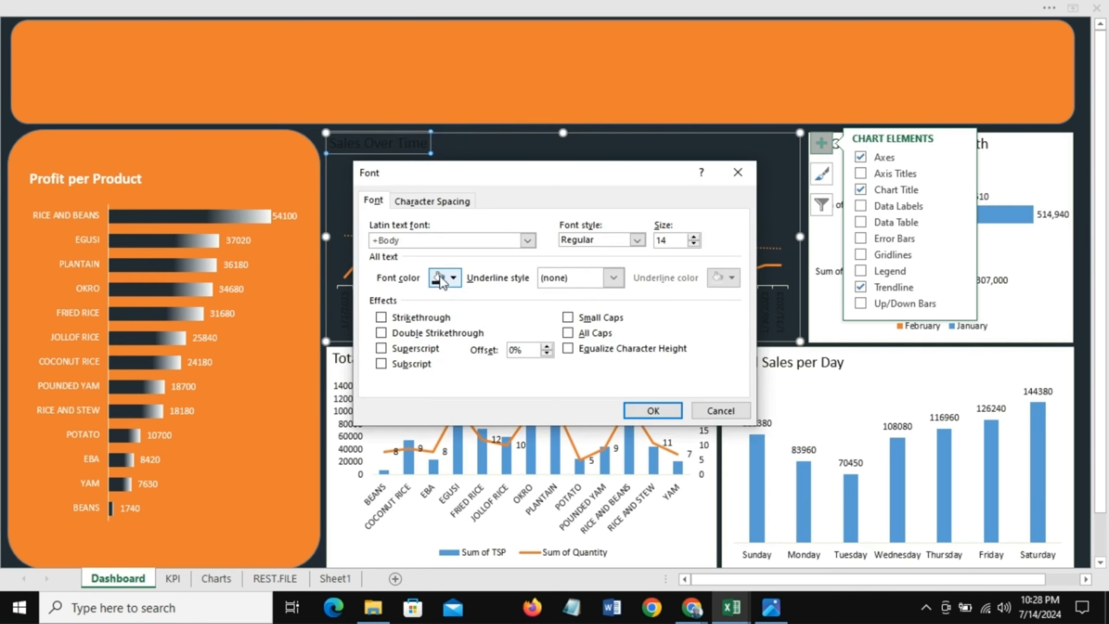
{"action": "left_click", "coordinate": [450, 279]}
{"action": "left_click", "coordinate": [435, 330]}
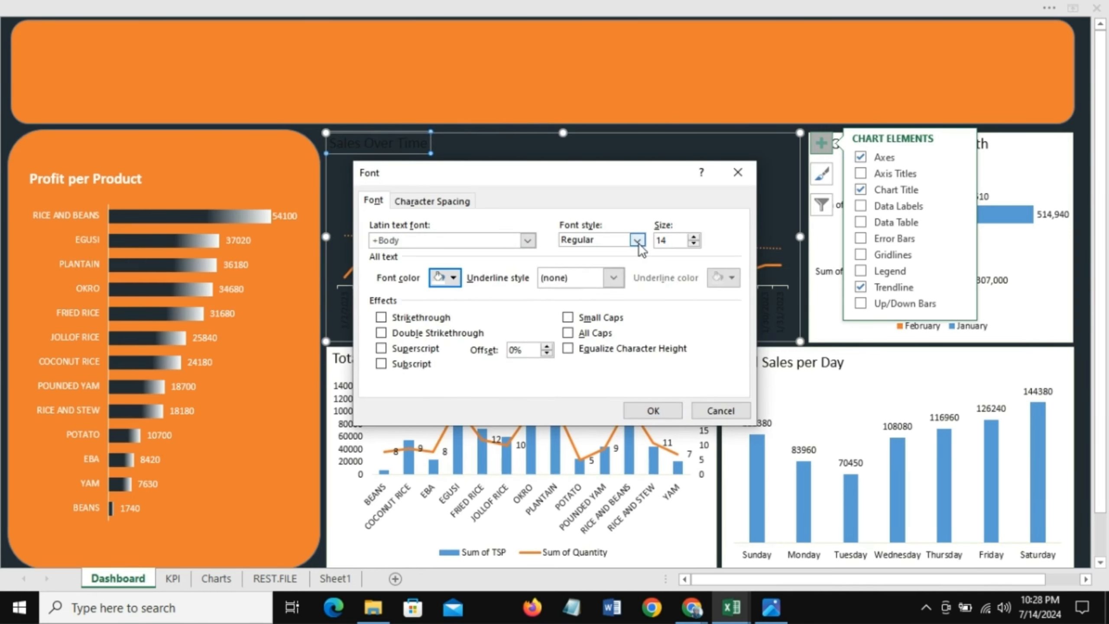
{"action": "left_click", "coordinate": [636, 241]}
{"action": "left_click", "coordinate": [584, 288]}
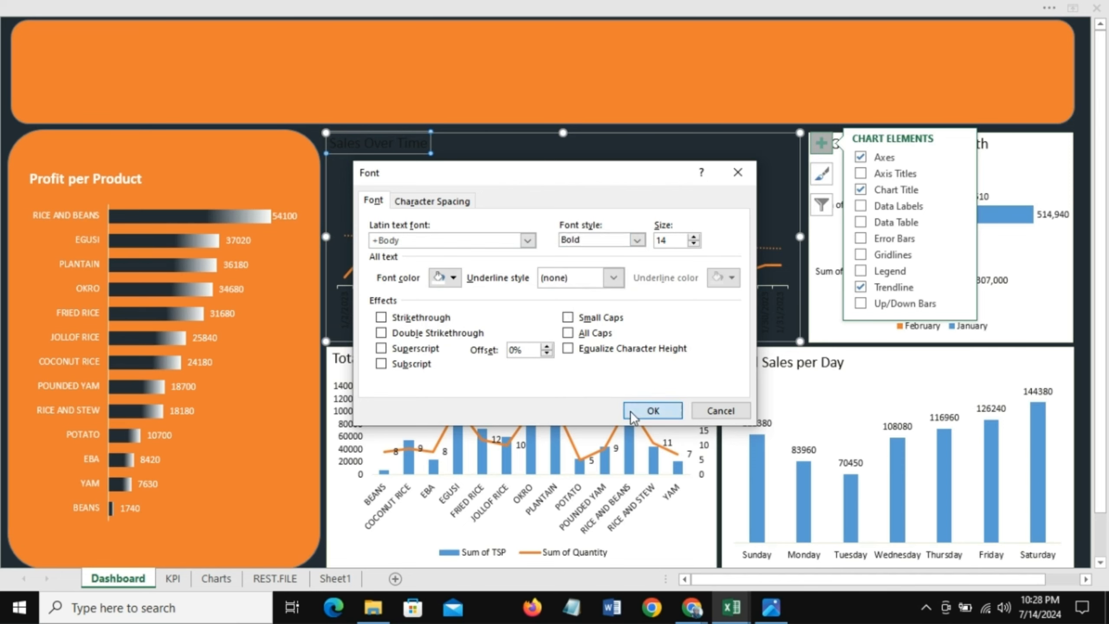
{"action": "left_click", "coordinate": [653, 410]}
Step: Make the Sales Over Time horizontal axis labels white
{"action": "left_click", "coordinate": [386, 314]}
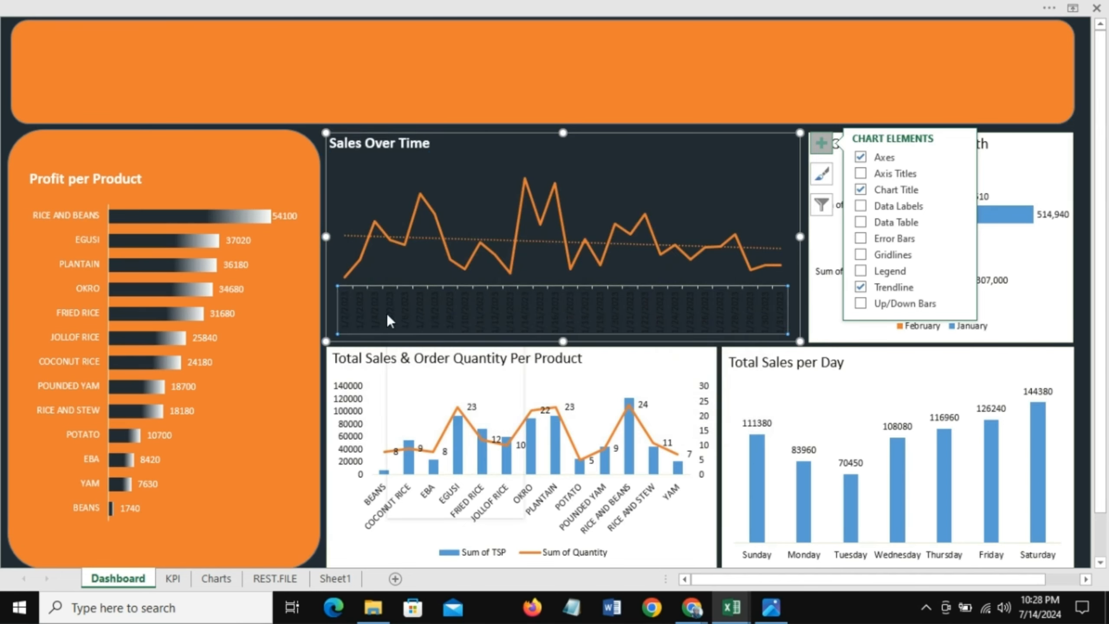
{"action": "right_click", "coordinate": [387, 314]}
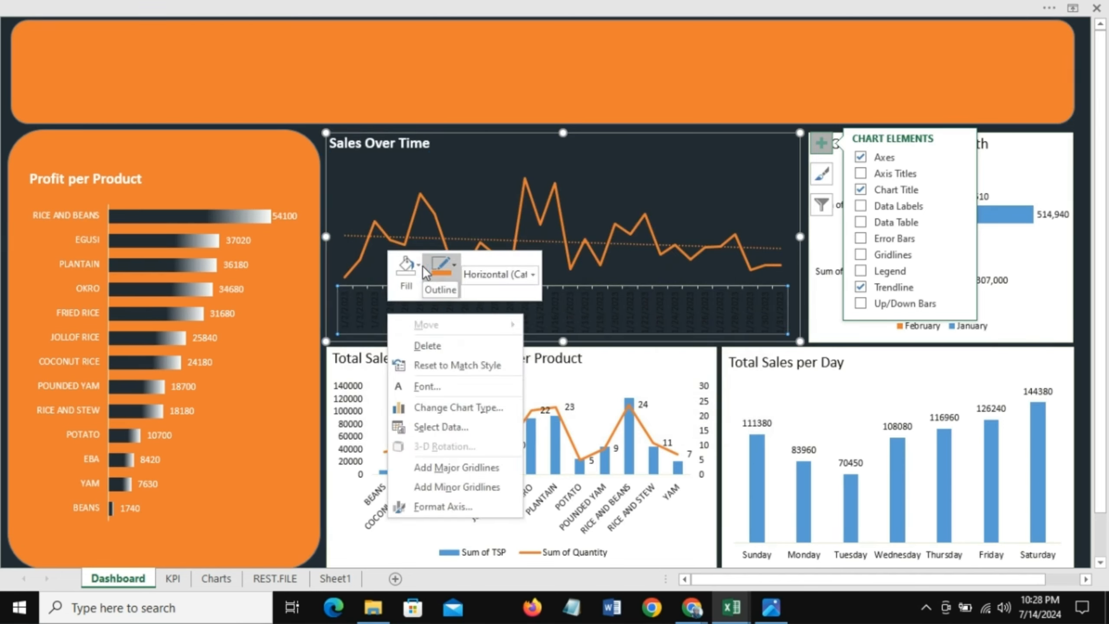
{"action": "left_click", "coordinate": [428, 386]}
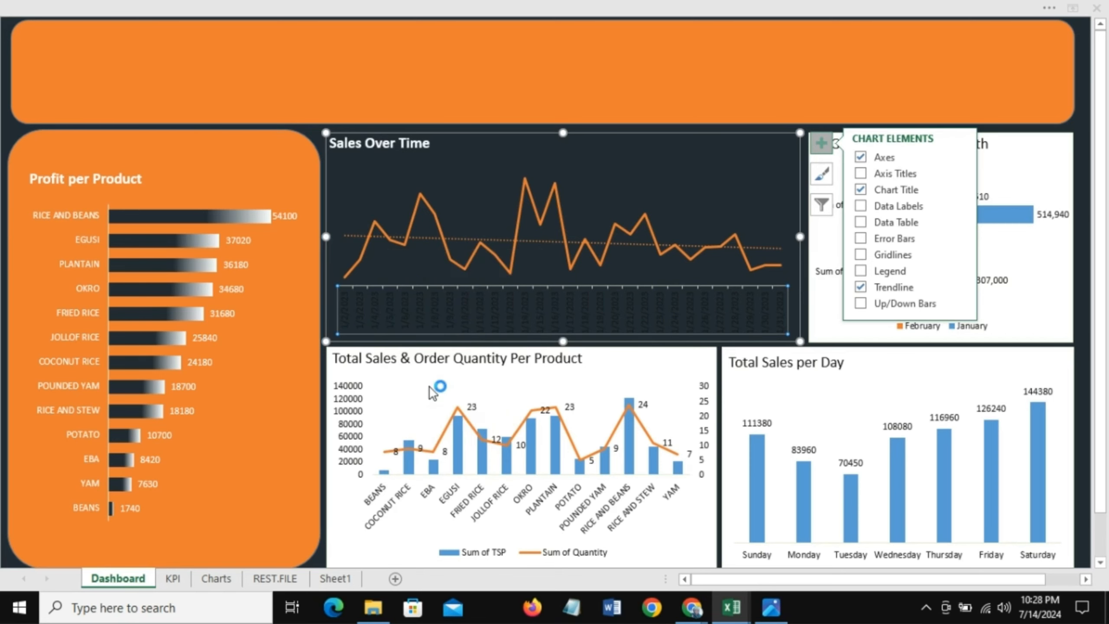
{"action": "left_click", "coordinate": [453, 277]}
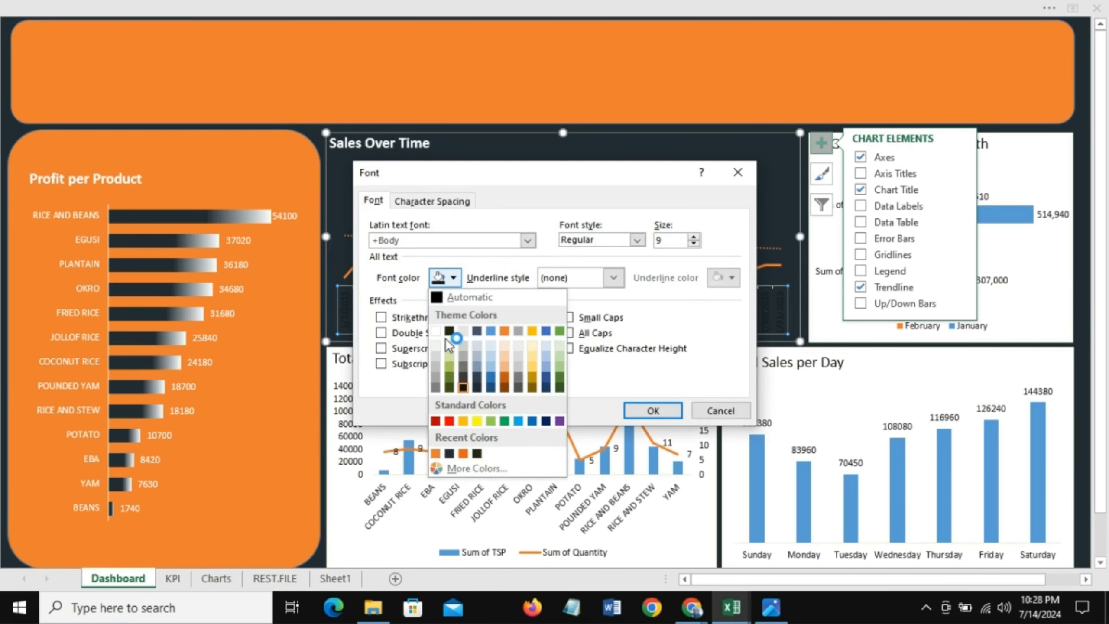
{"action": "left_click", "coordinate": [436, 331]}
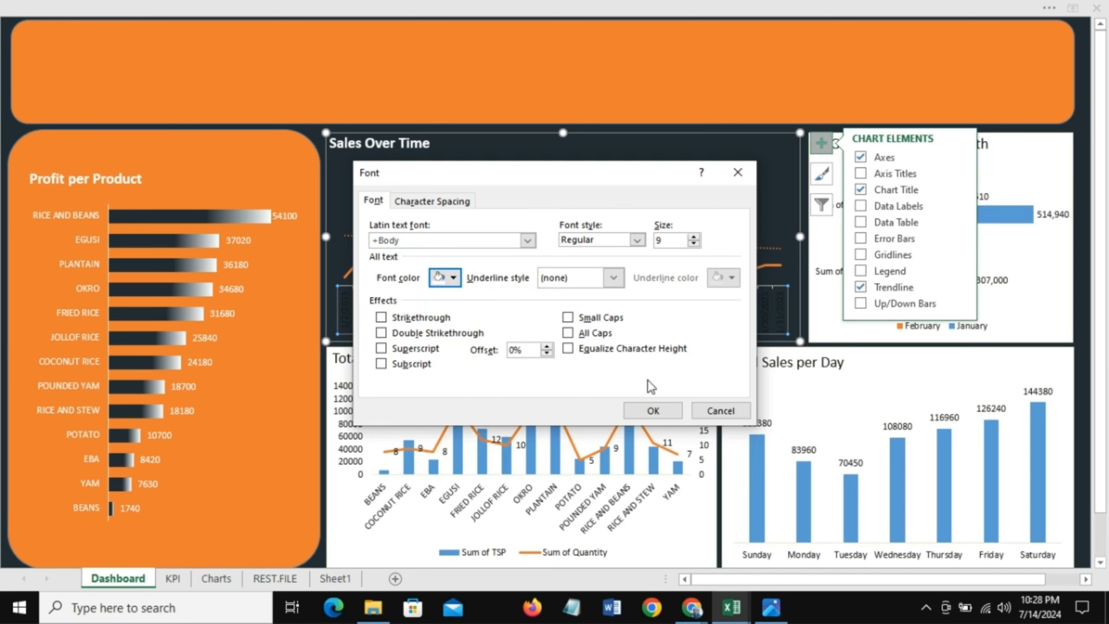
{"action": "left_click", "coordinate": [672, 413]}
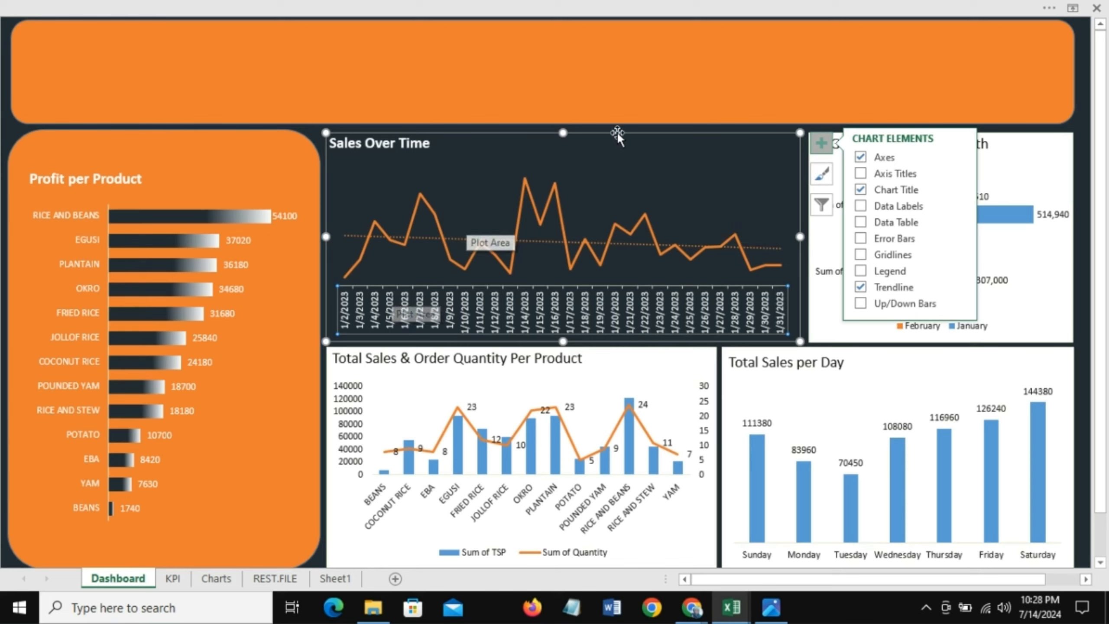
Step: Give the COGS vs Revenue Per Month chart area the dark navy fill and no outline
{"action": "left_click", "coordinate": [777, 149]}
{"action": "left_click", "coordinate": [753, 86]}
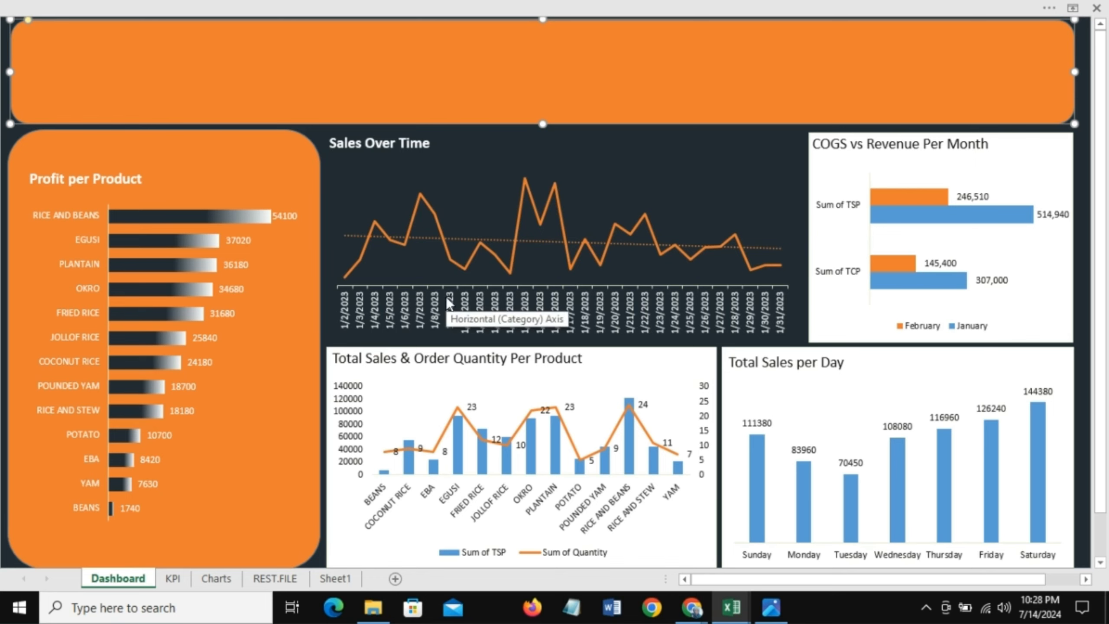
{"action": "left_click", "coordinate": [866, 134]}
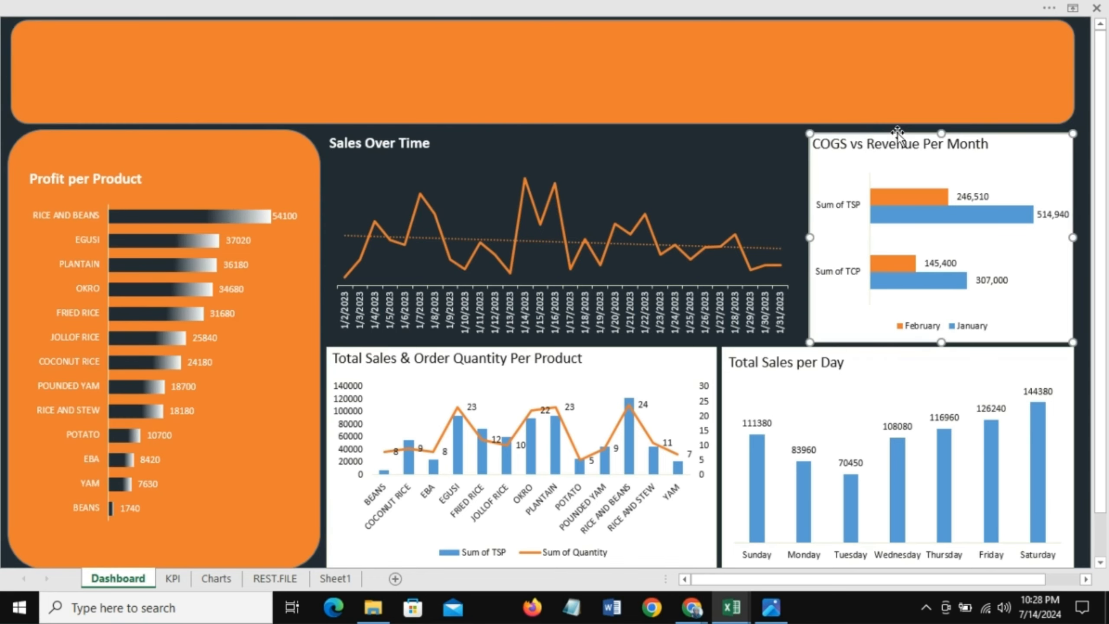
{"action": "right_click", "coordinate": [1035, 137]}
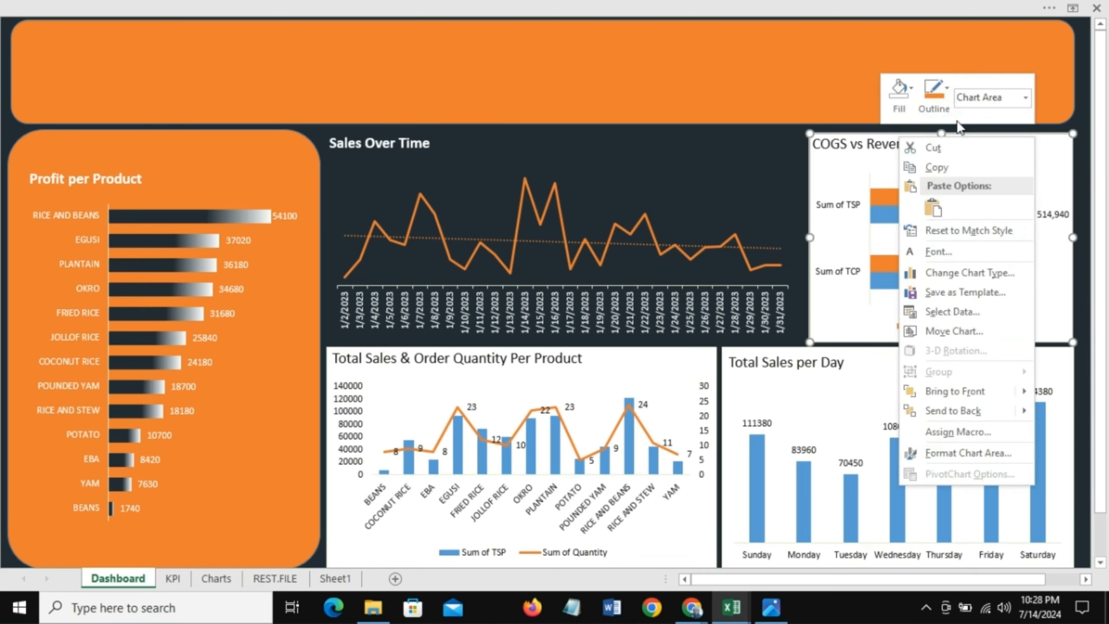
{"action": "left_click", "coordinate": [911, 89]}
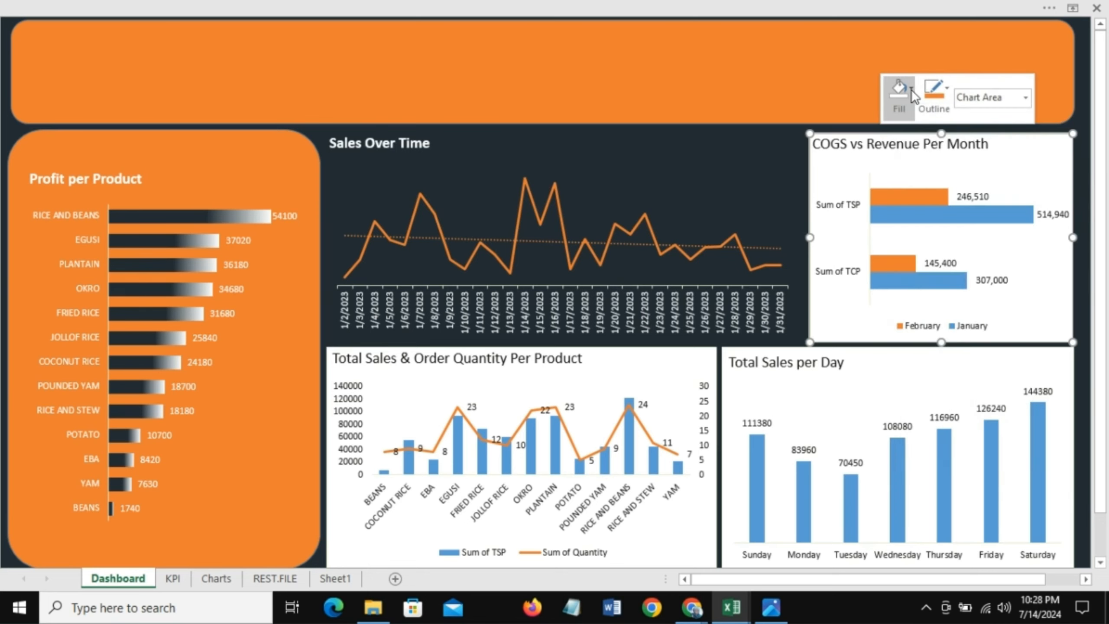
{"action": "left_click", "coordinate": [934, 308]}
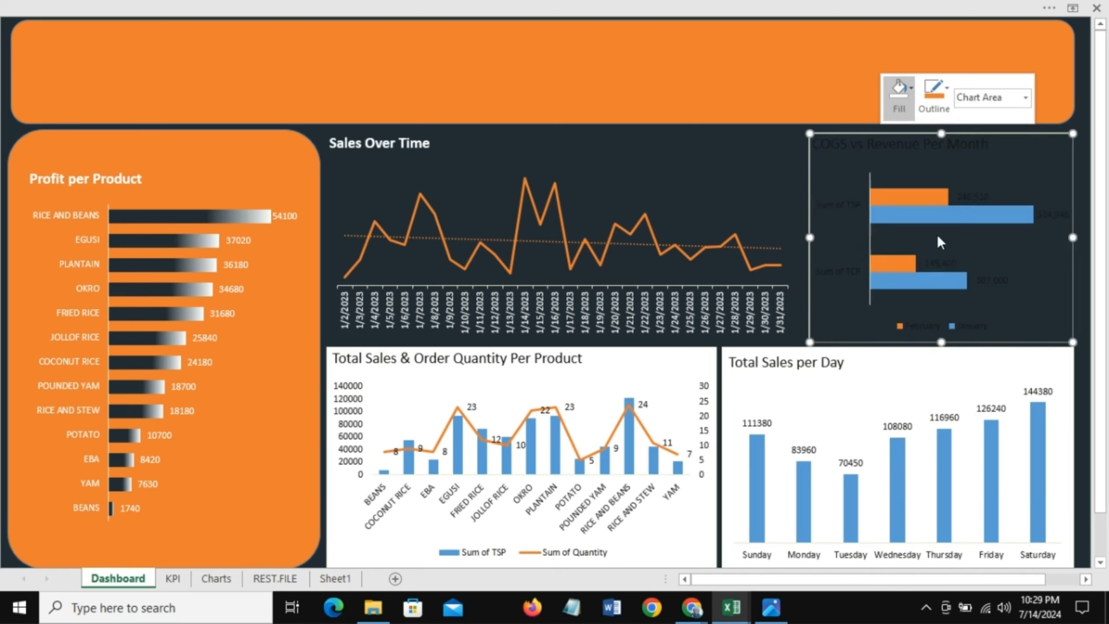
{"action": "left_click", "coordinate": [949, 90]}
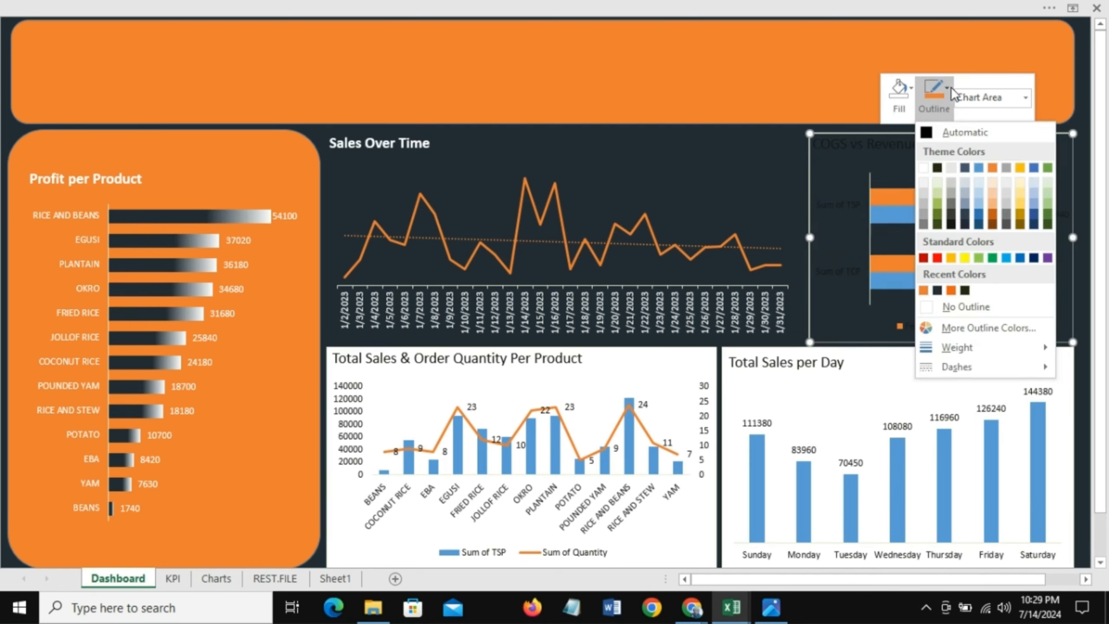
{"action": "left_click", "coordinate": [958, 302]}
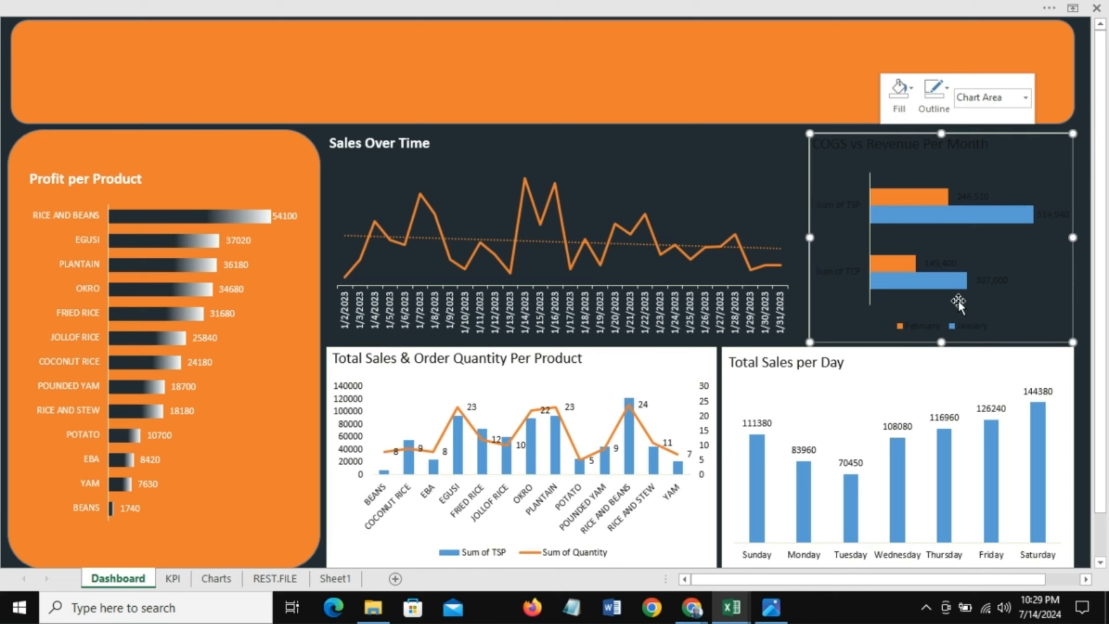
Step: Make the COGS vs Revenue Per Month chart title white and bold
{"action": "left_click", "coordinate": [869, 149]}
{"action": "right_click", "coordinate": [869, 148]}
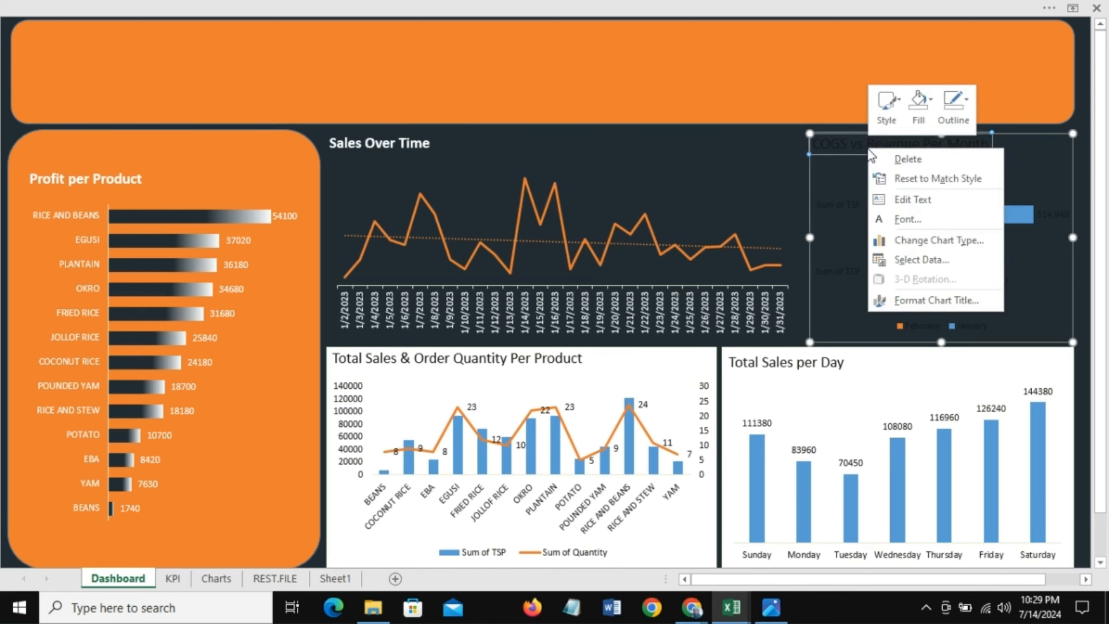
{"action": "left_click", "coordinate": [909, 220]}
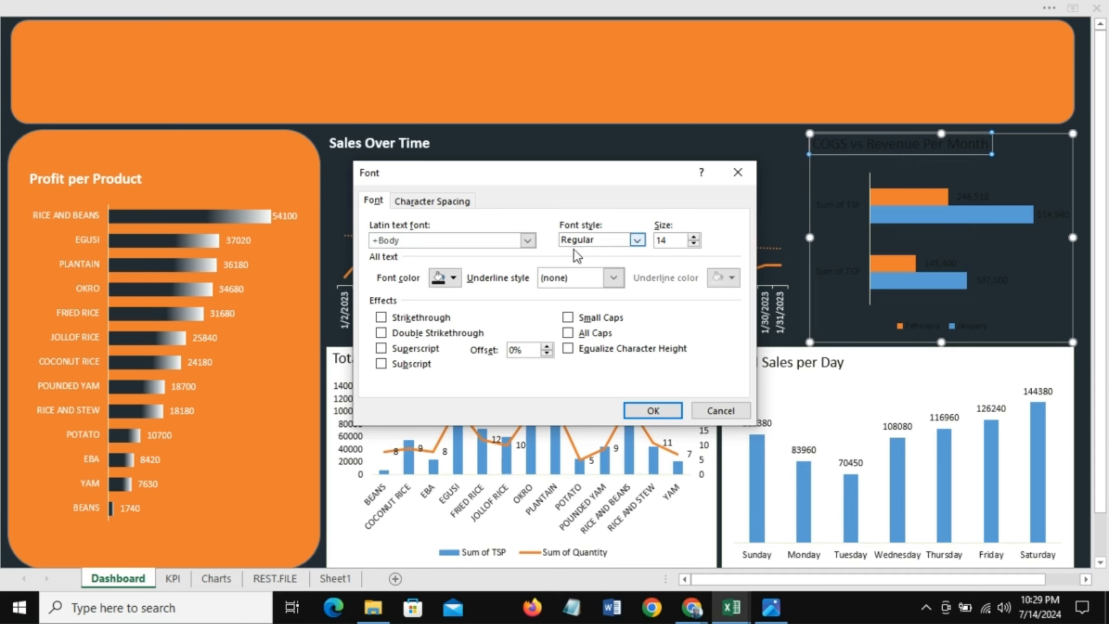
{"action": "left_click", "coordinate": [637, 240]}
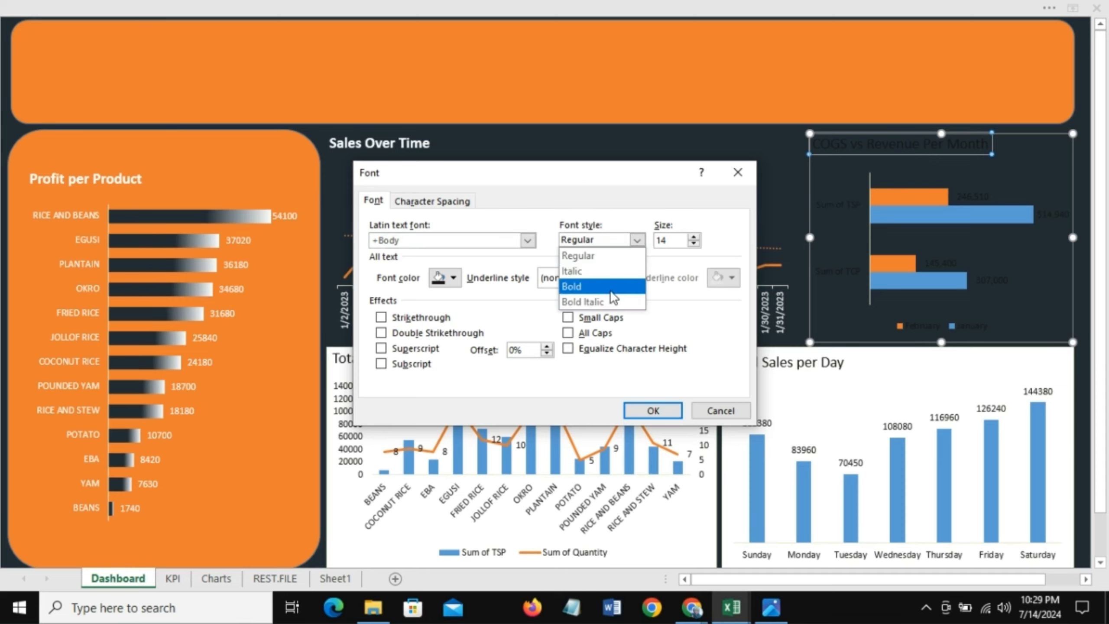
{"action": "left_click", "coordinate": [611, 289]}
{"action": "left_click", "coordinate": [454, 277]}
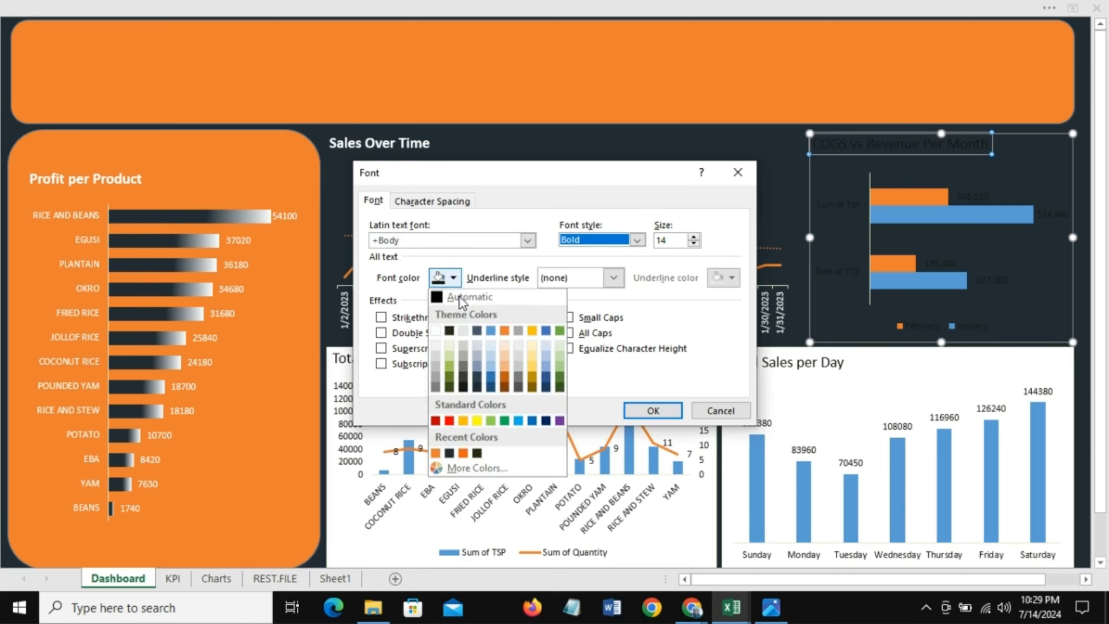
{"action": "left_click", "coordinate": [435, 331]}
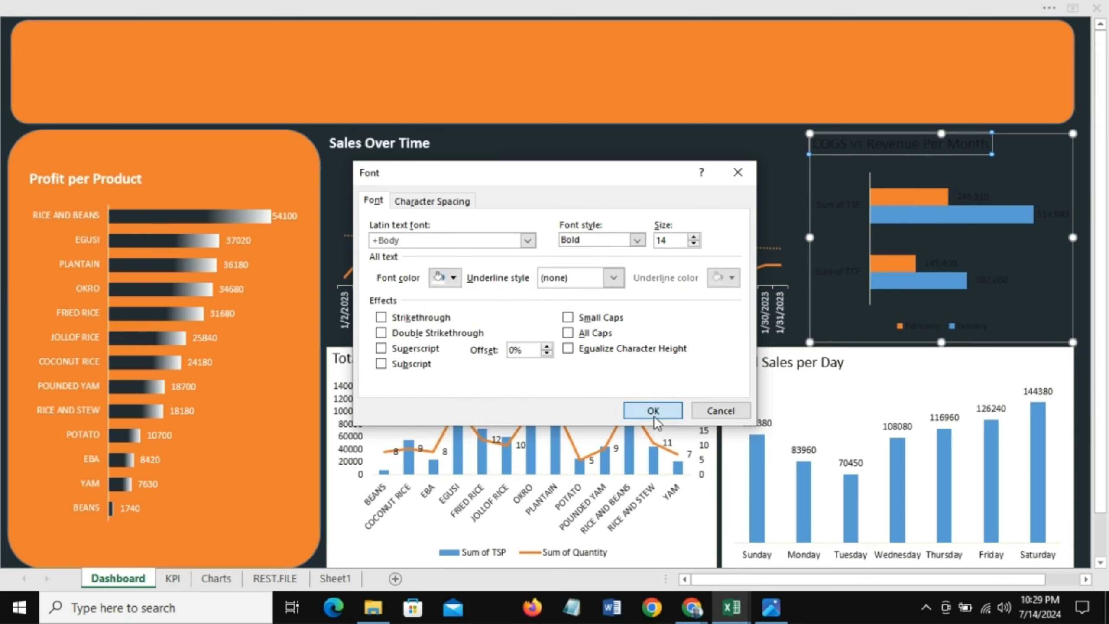
{"action": "left_click", "coordinate": [653, 411]}
Step: Make the COGS vs Revenue vertical axis labels white
{"action": "left_click", "coordinate": [831, 209]}
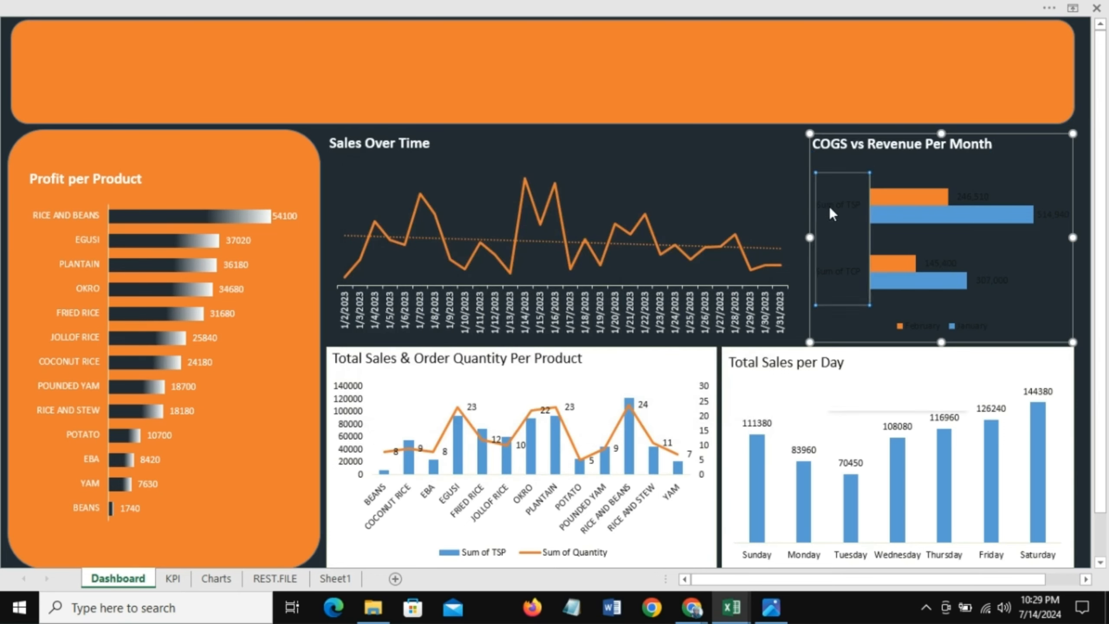
{"action": "right_click", "coordinate": [831, 210]}
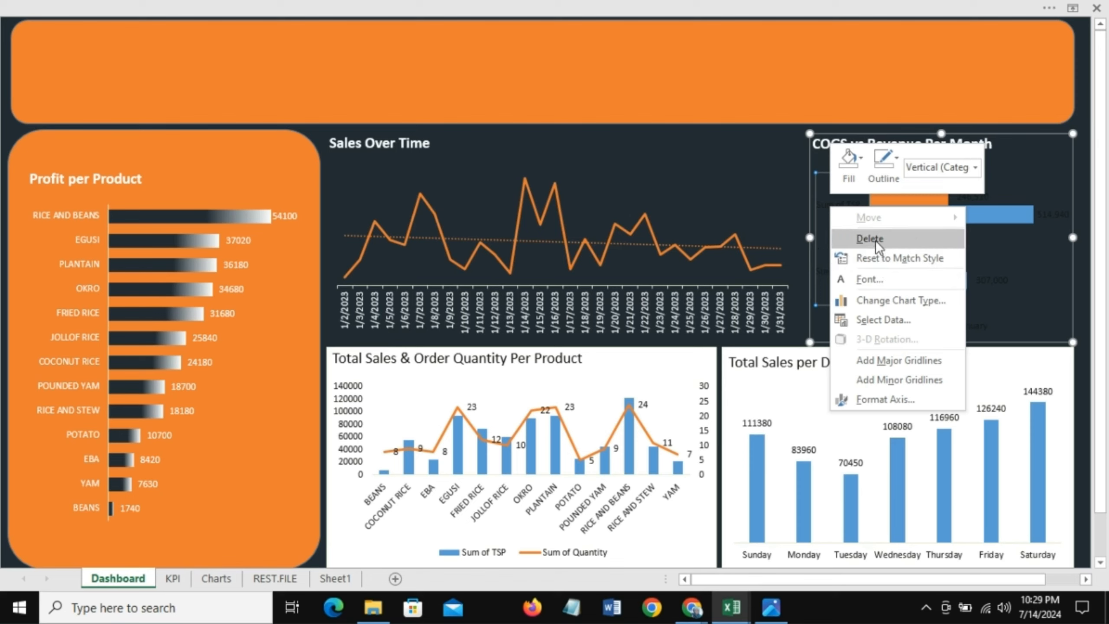
{"action": "left_click", "coordinate": [884, 280]}
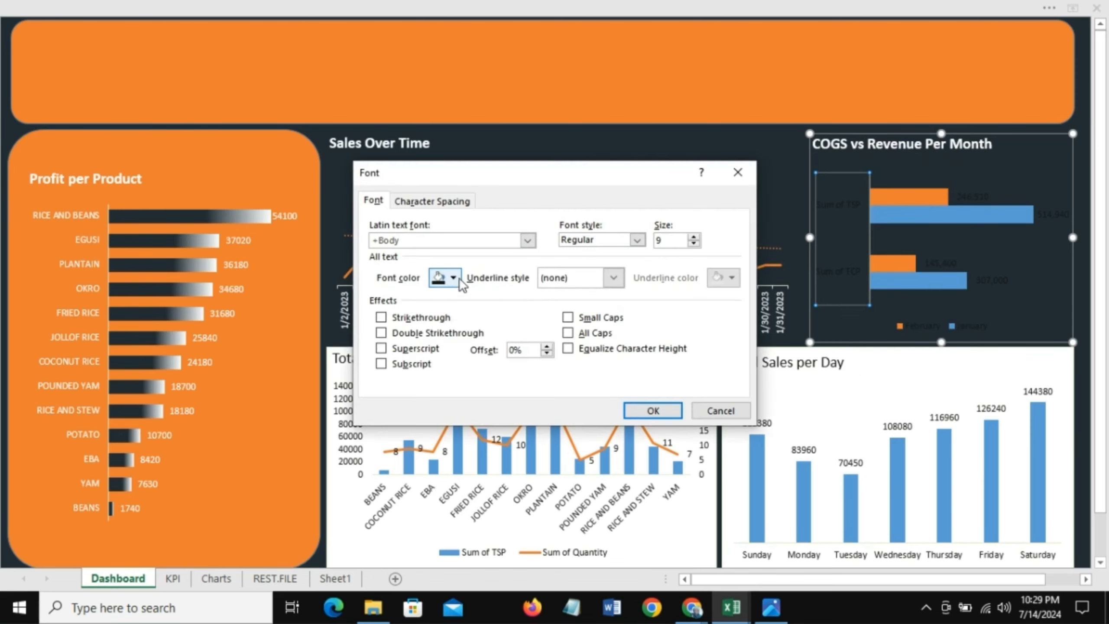
{"action": "left_click", "coordinate": [454, 279]}
{"action": "left_click", "coordinate": [437, 334]}
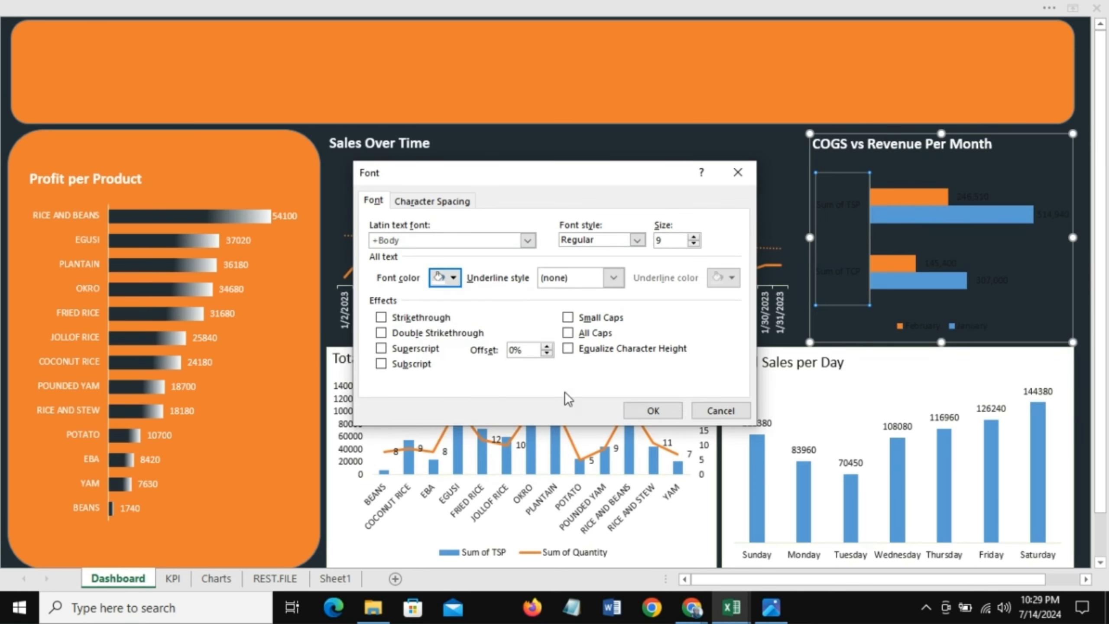
{"action": "left_click", "coordinate": [648, 417]}
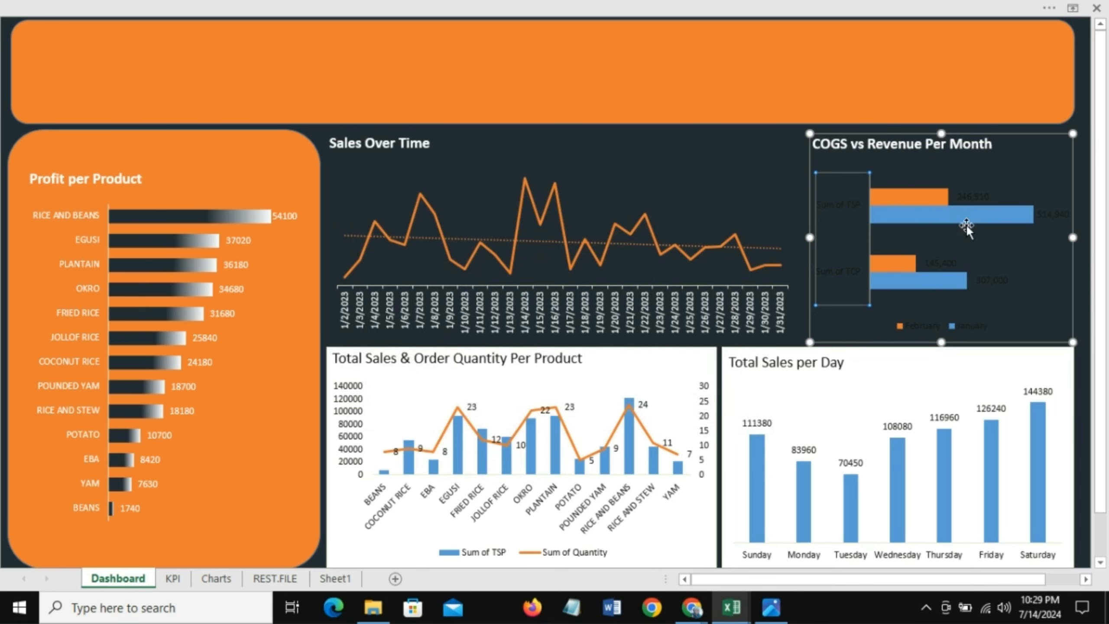
Step: Color the February data labels in the COGS vs Revenue chart white
{"action": "left_click", "coordinate": [951, 262]}
{"action": "right_click", "coordinate": [950, 260]}
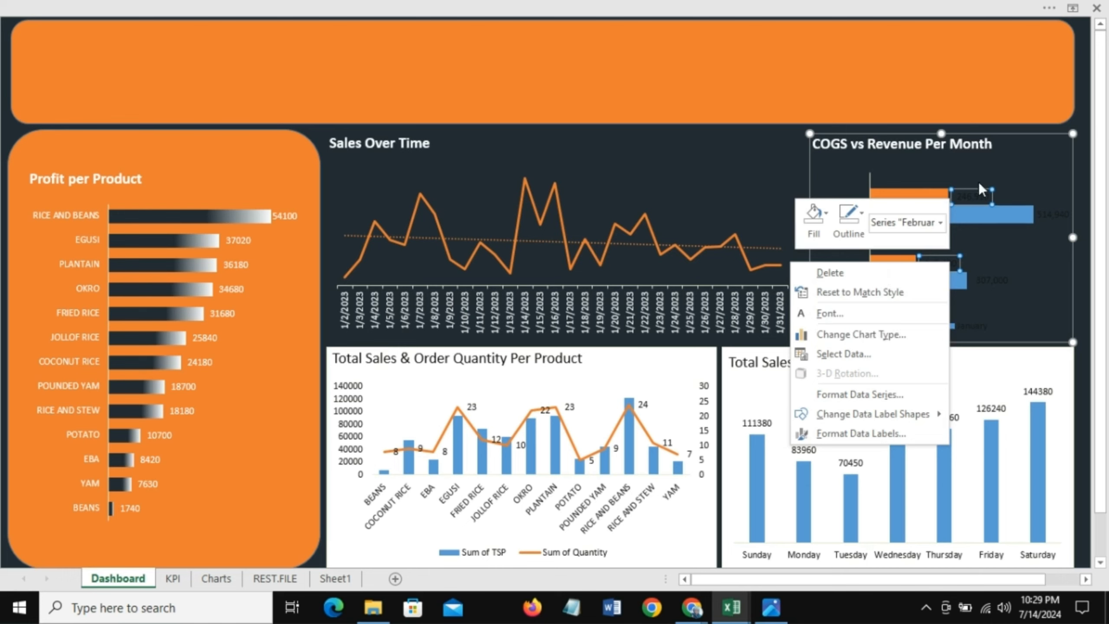
{"action": "key", "text": "Escape"}
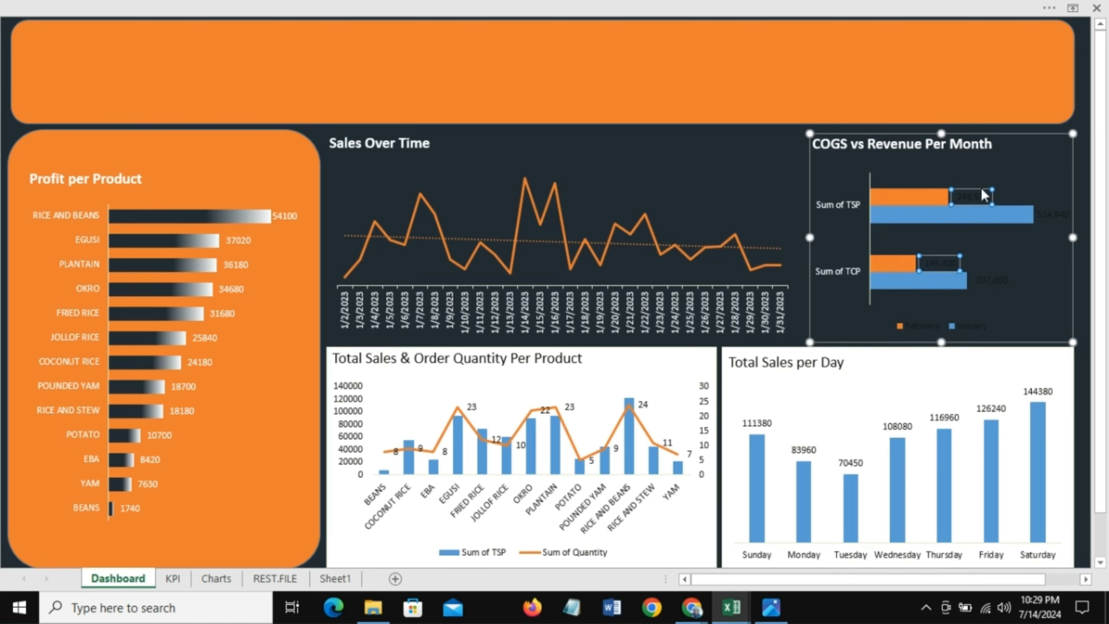
{"action": "left_click", "coordinate": [313, 6]}
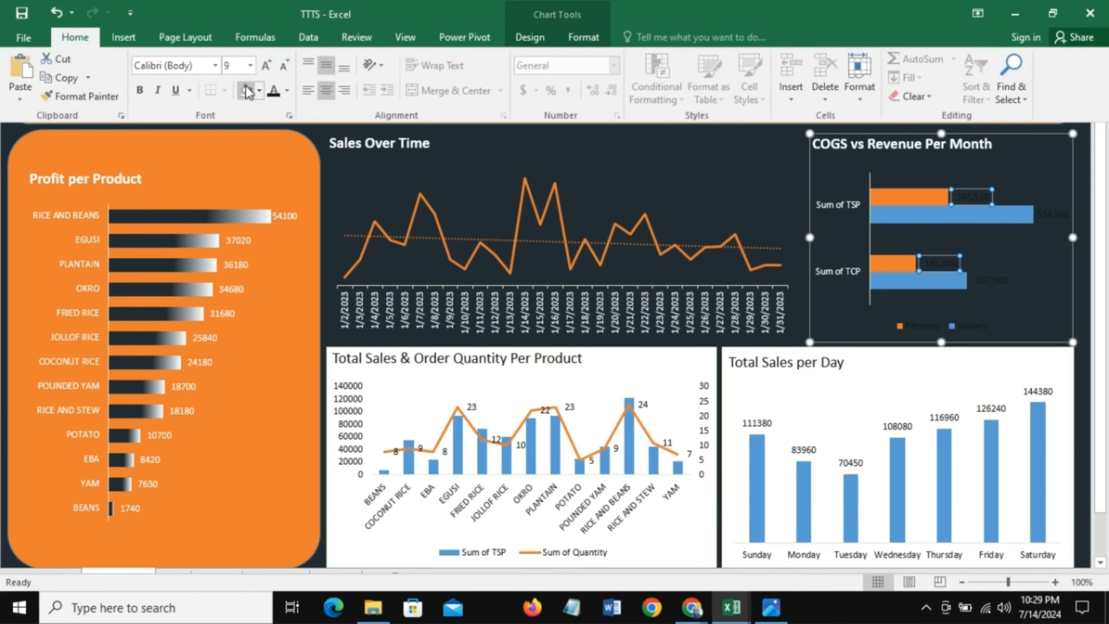
{"action": "left_click", "coordinate": [287, 91]}
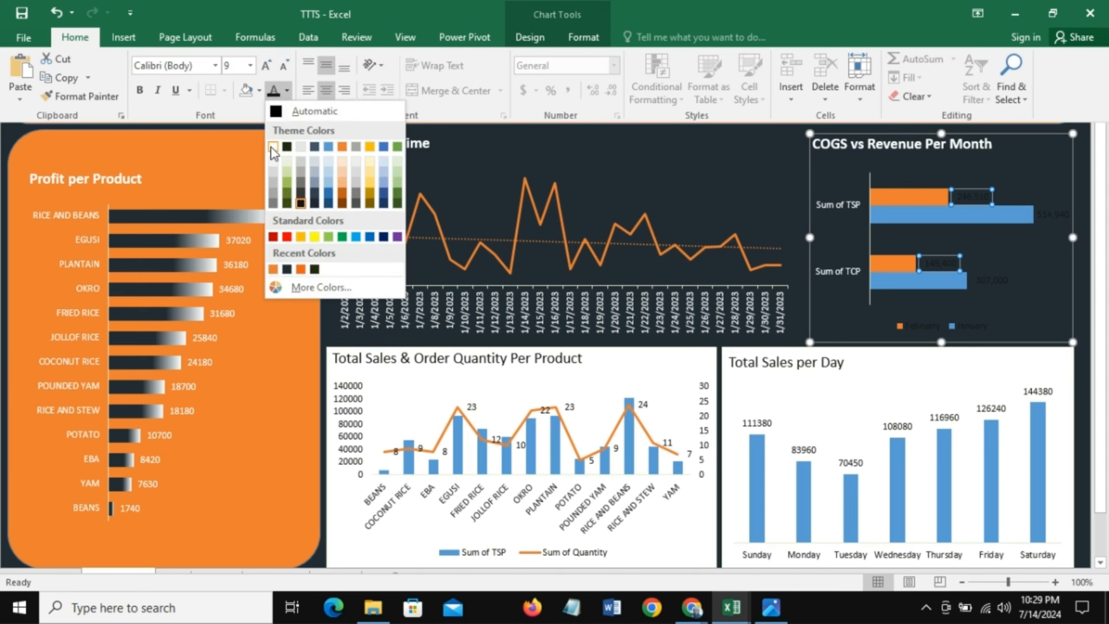
{"action": "left_click", "coordinate": [272, 147]}
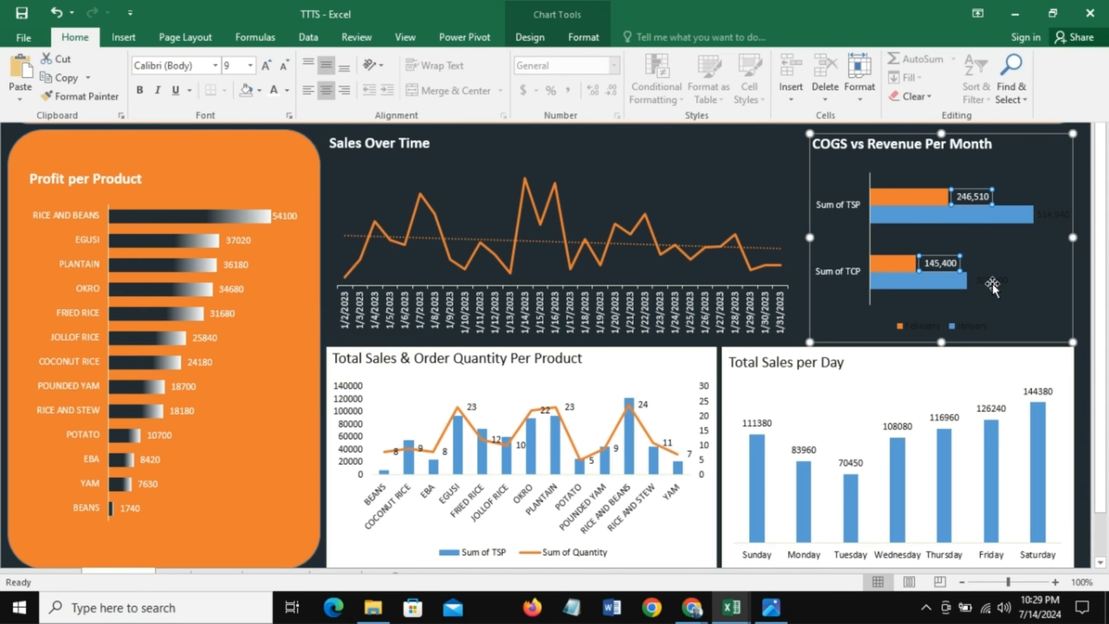
Step: Color the January data labels in the COGS vs Revenue chart white
{"action": "key", "text": "ctrl+shift+F1"}
{"action": "left_click", "coordinate": [992, 277]}
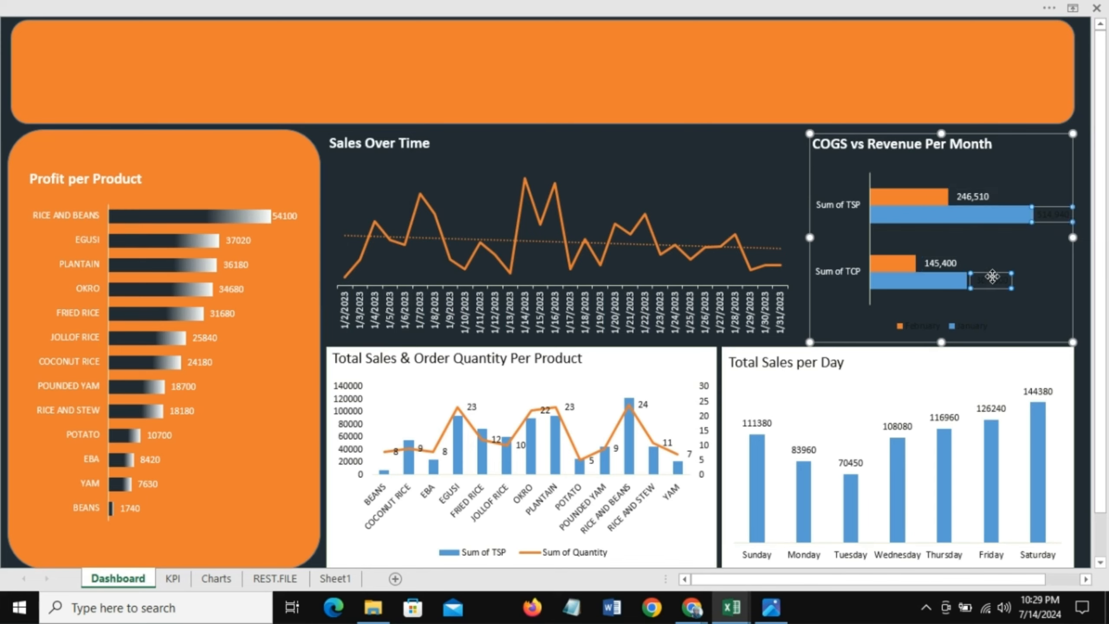
{"action": "right_click", "coordinate": [992, 278]}
{"action": "left_click", "coordinate": [898, 328]}
{"action": "left_click", "coordinate": [446, 277]}
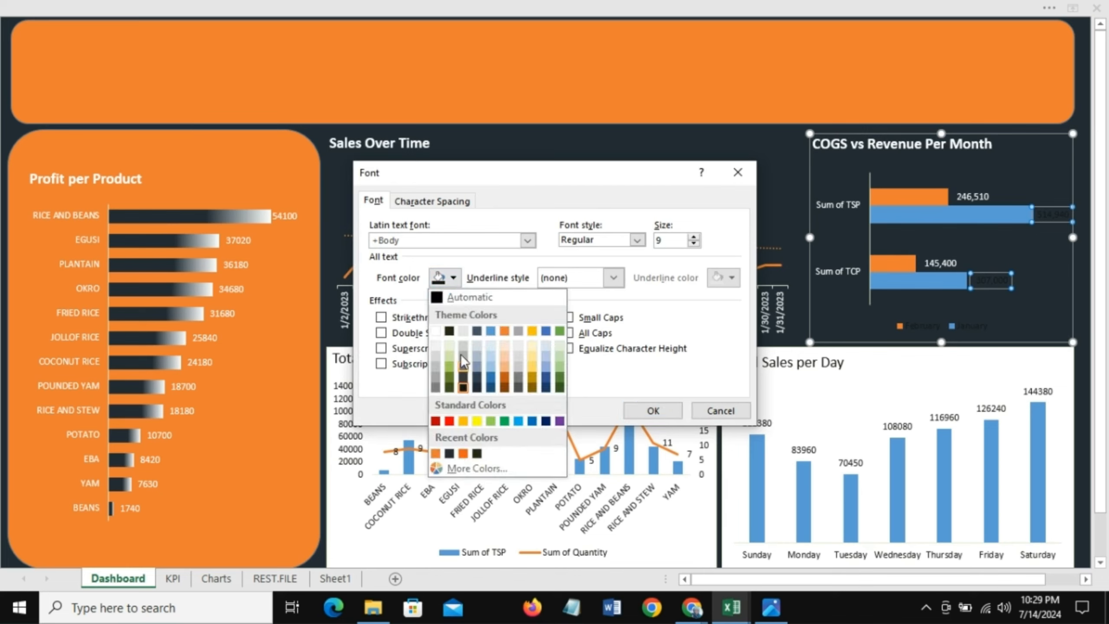
{"action": "left_click", "coordinate": [435, 331]}
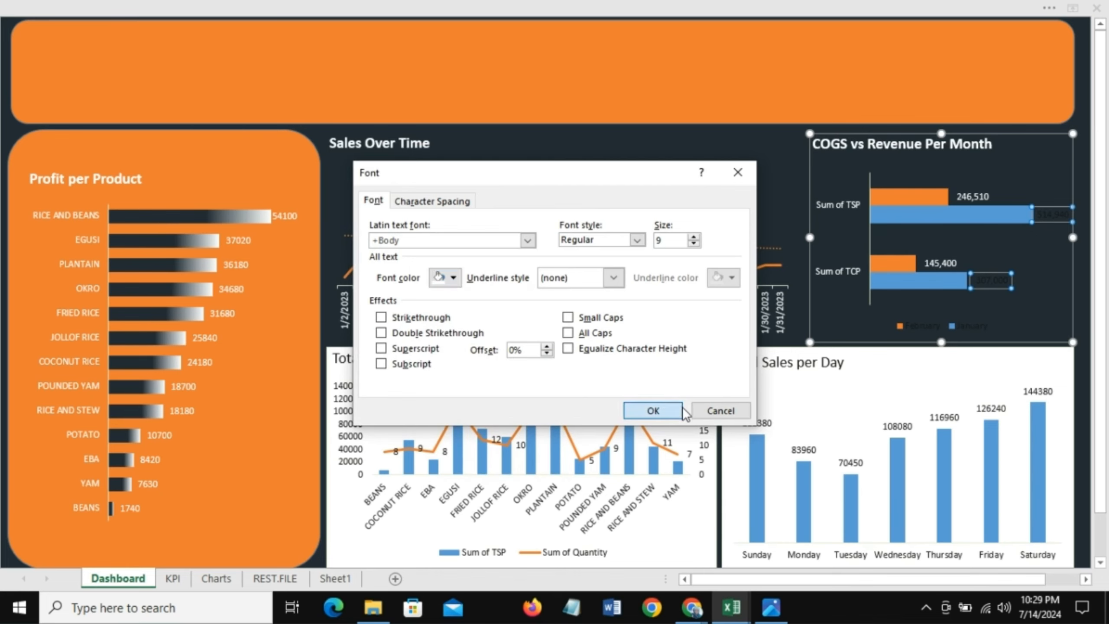
{"action": "left_click", "coordinate": [654, 411]}
Step: Make the COGS vs Revenue chart legend text white
{"action": "left_click", "coordinate": [927, 326]}
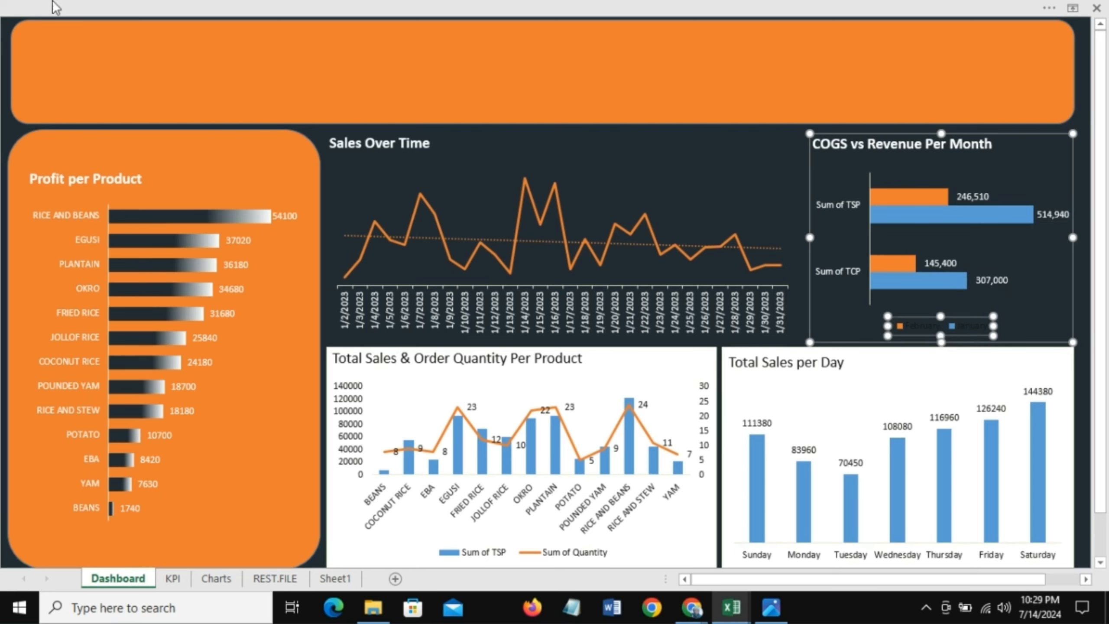
{"action": "left_click", "coordinate": [77, 3]}
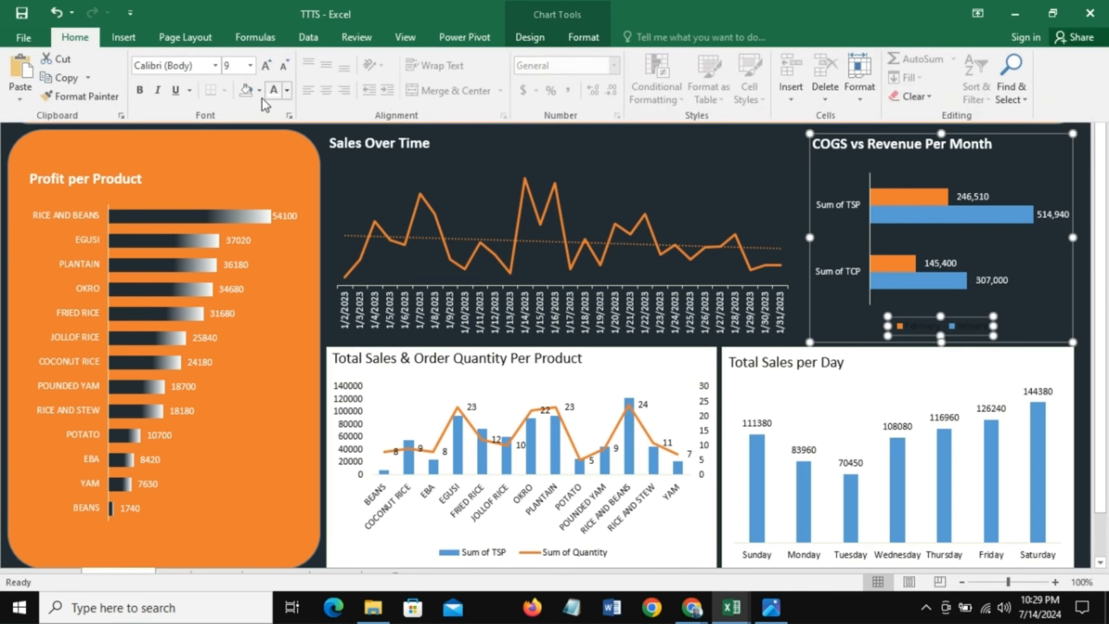
{"action": "left_click", "coordinate": [274, 89]}
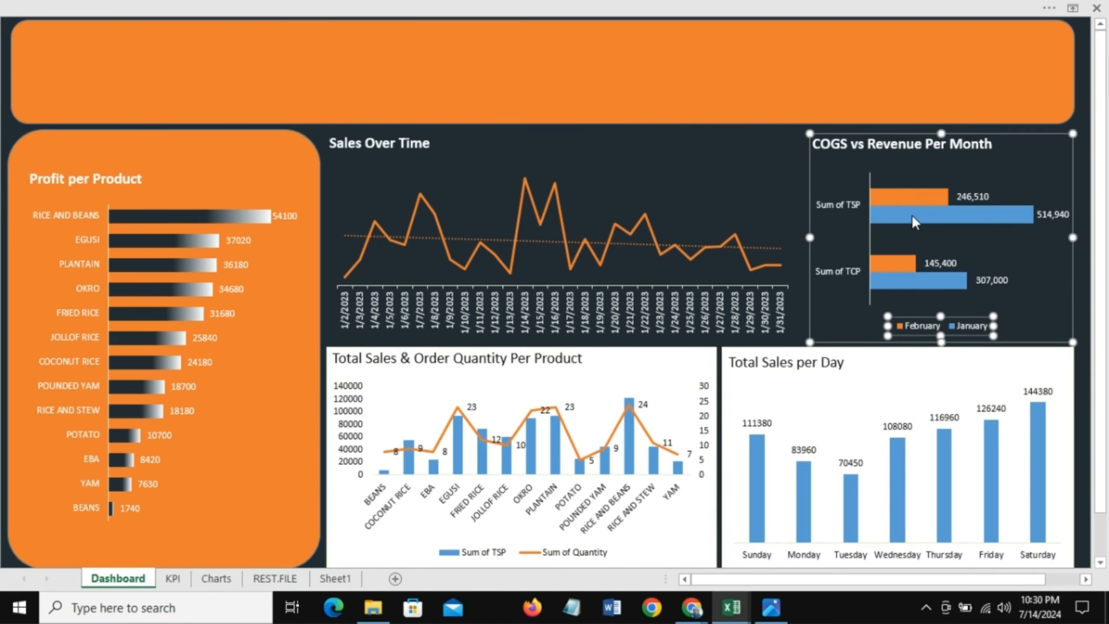
{"action": "left_click", "coordinate": [904, 192]}
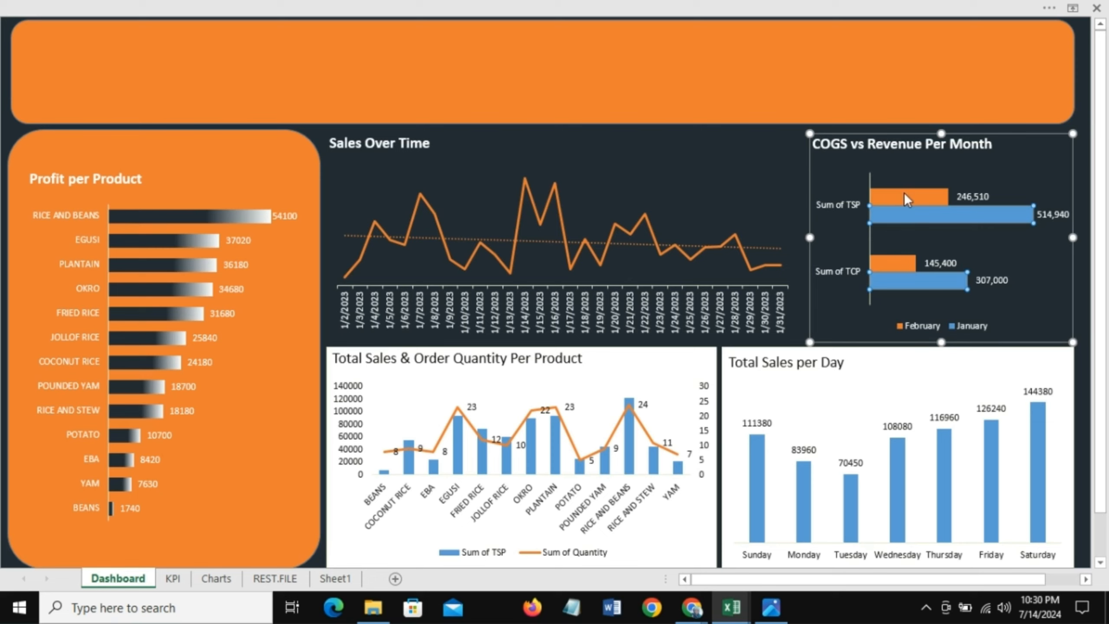
Step: Switch rows and columns in the COGS vs Revenue chart so the months become categories
{"action": "left_click", "coordinate": [914, 216]}
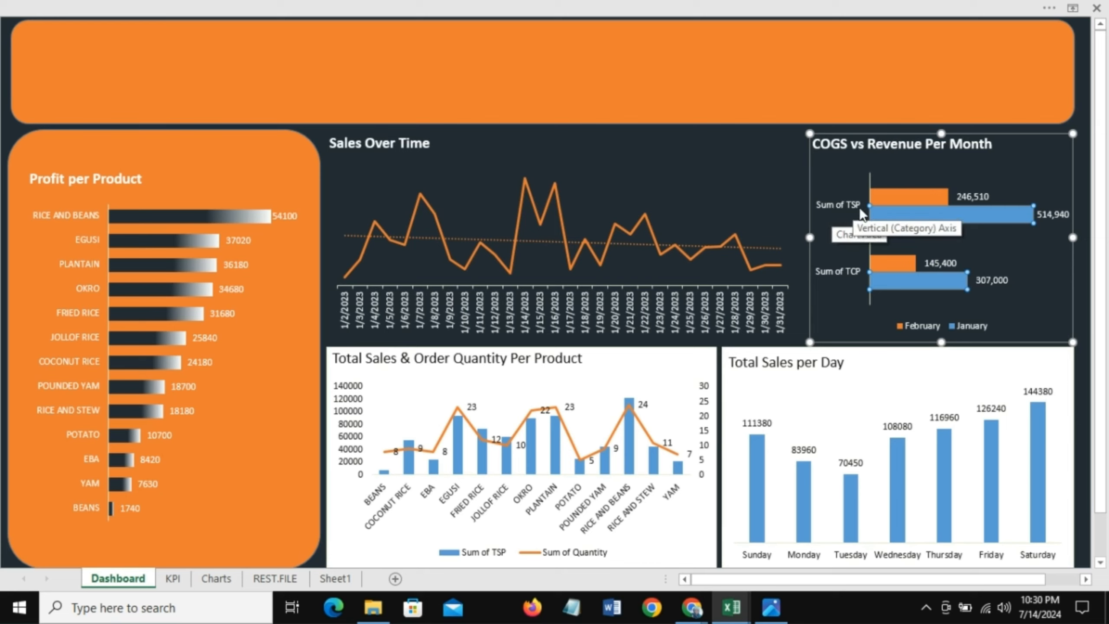
{"action": "left_click", "coordinate": [837, 272]}
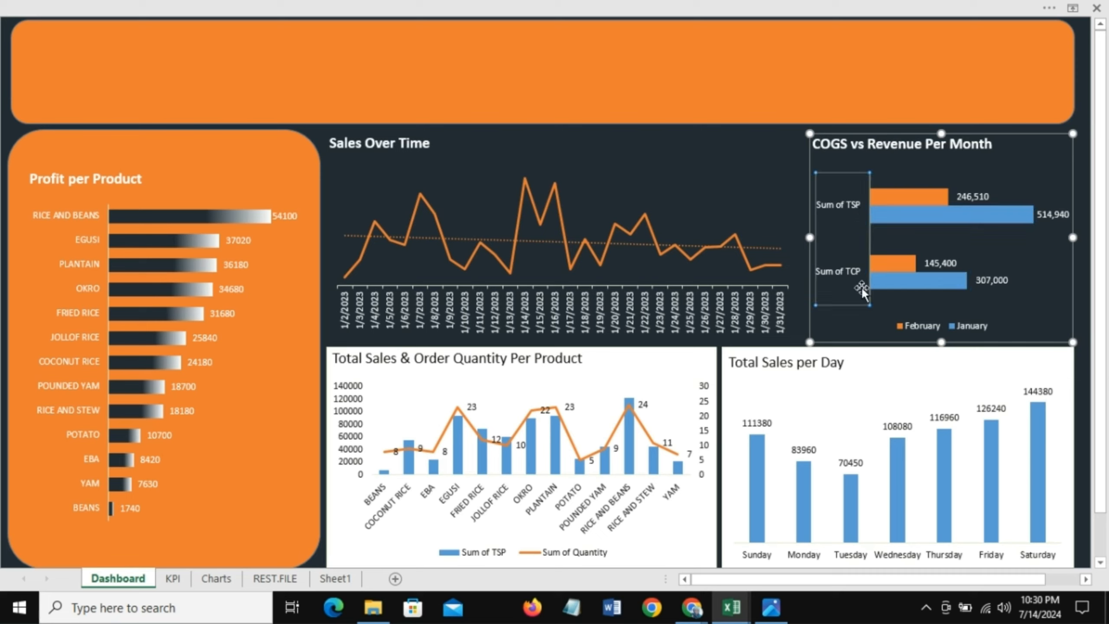
{"action": "left_click", "coordinate": [913, 197]}
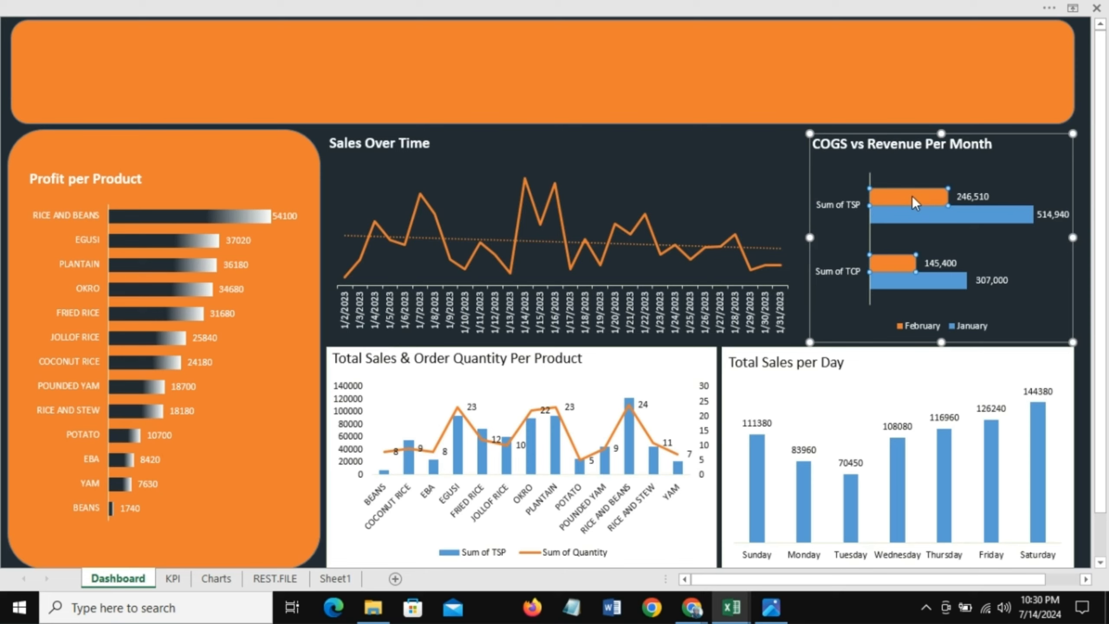
{"action": "mouse_move", "coordinate": [929, 215]}
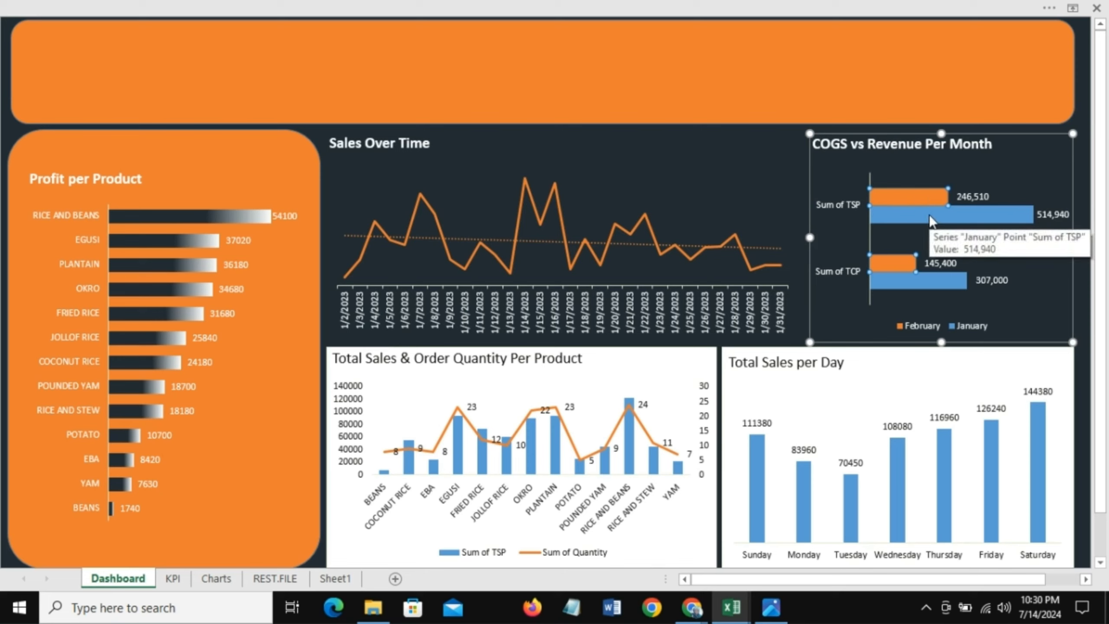
{"action": "left_click", "coordinate": [929, 214]}
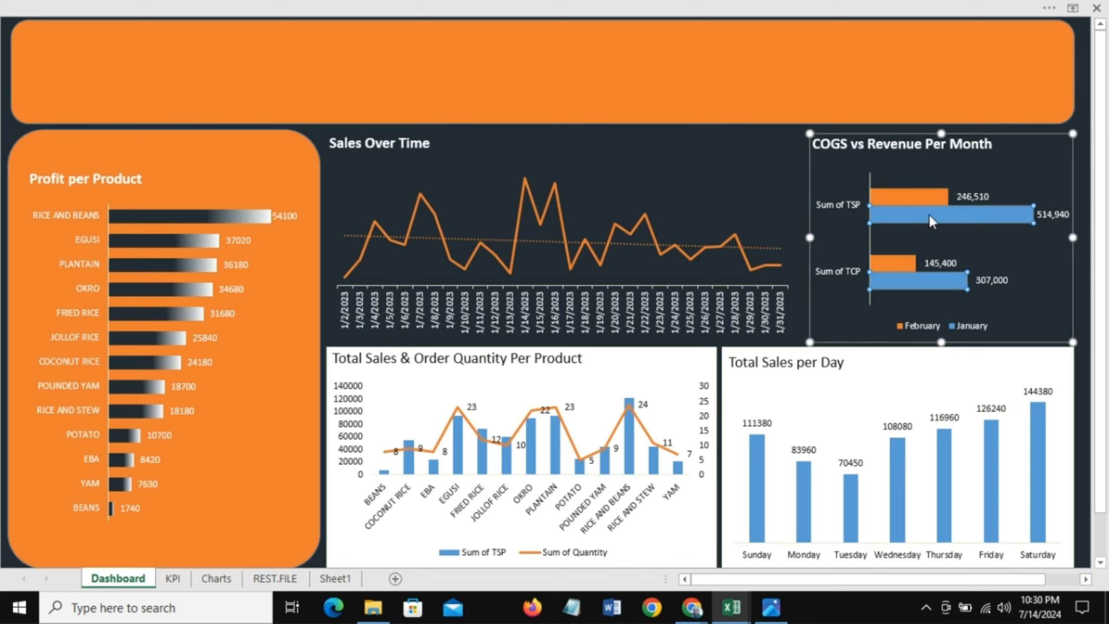
{"action": "left_click", "coordinate": [906, 332]}
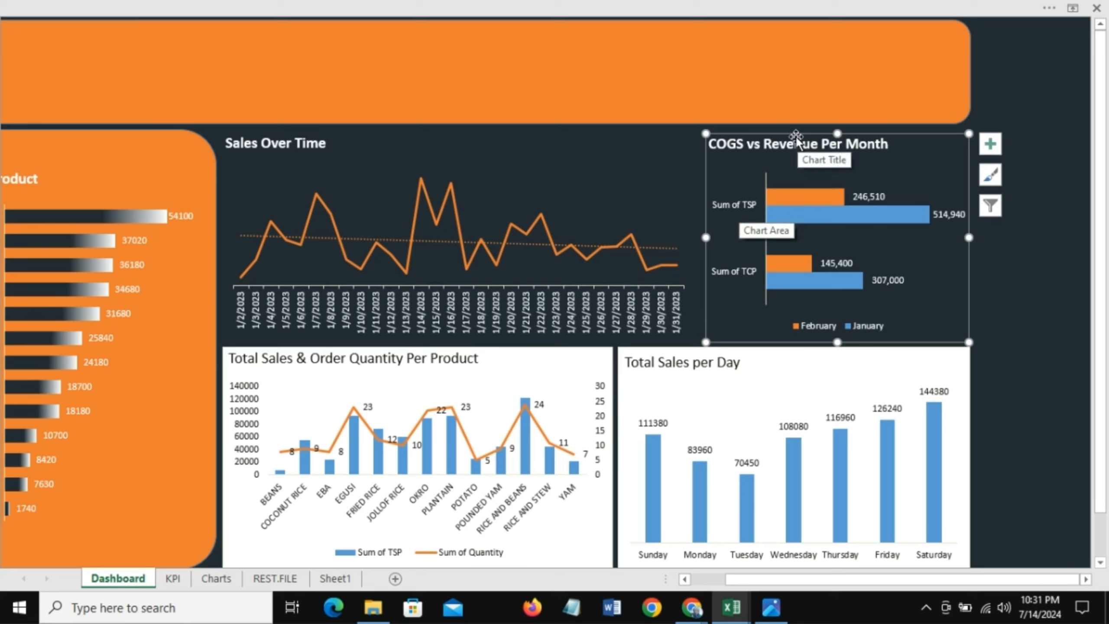
{"action": "left_click", "coordinate": [622, 5]}
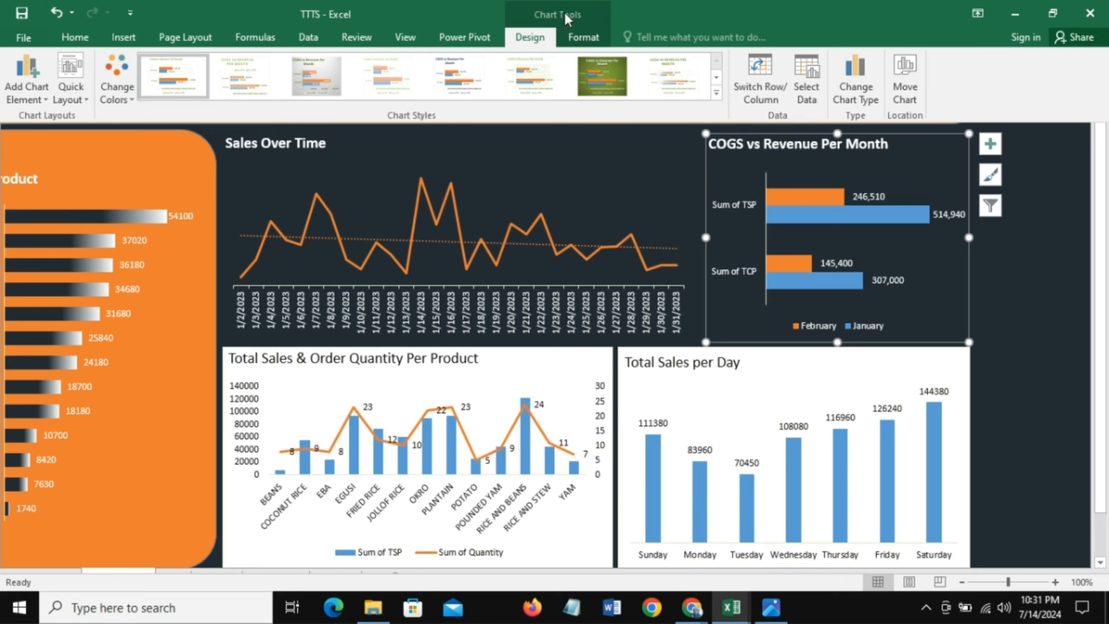
{"action": "left_click", "coordinate": [766, 81]}
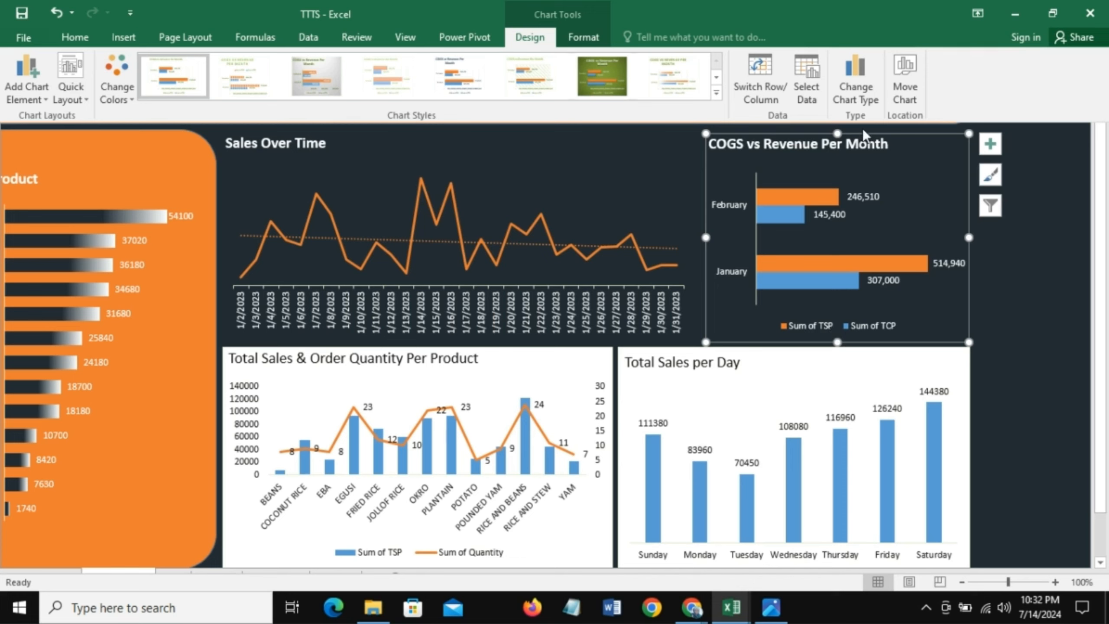
{"action": "key", "text": "ctrl+shift+F1"}
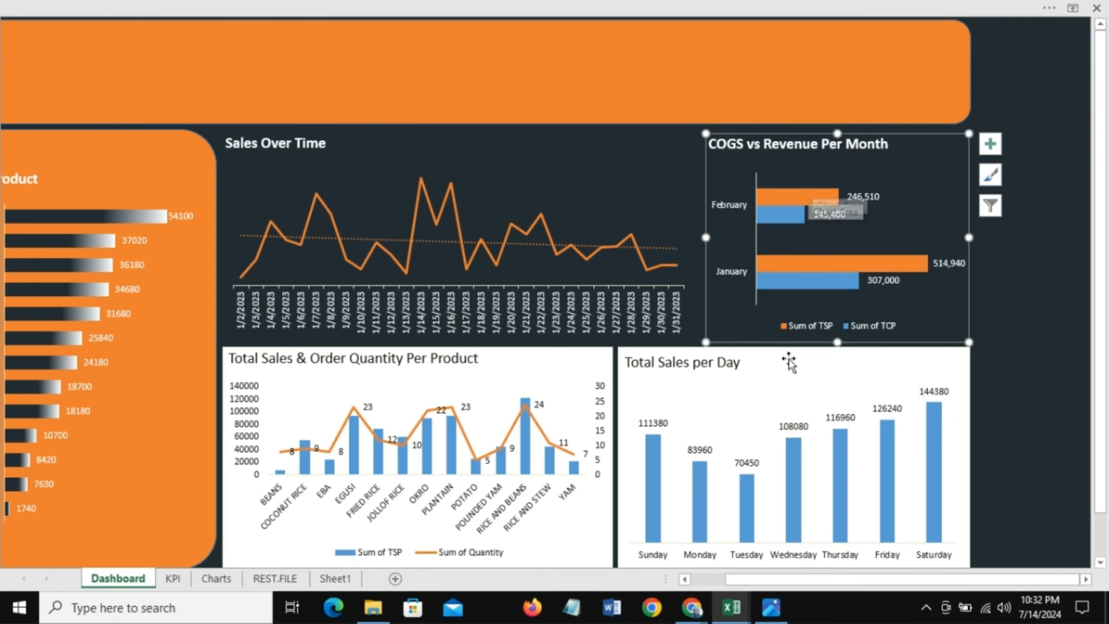
Step: Give the Sum of TSP bars a linear gradient fill with orange as the selected stop color
{"action": "mouse_move", "coordinate": [892, 467]}
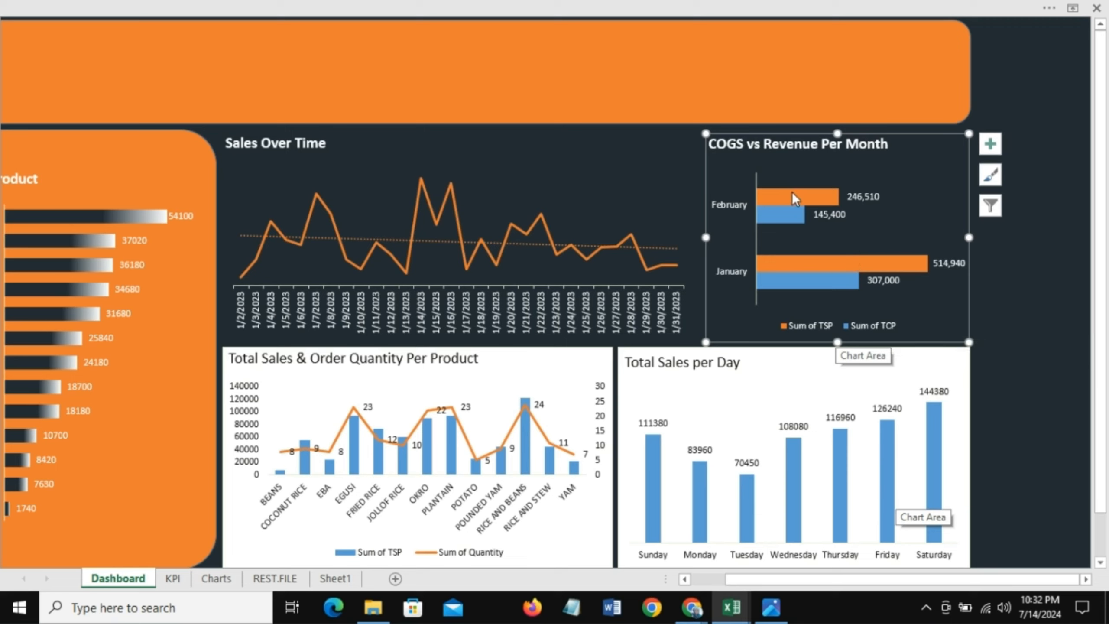
{"action": "left_click", "coordinate": [809, 201]}
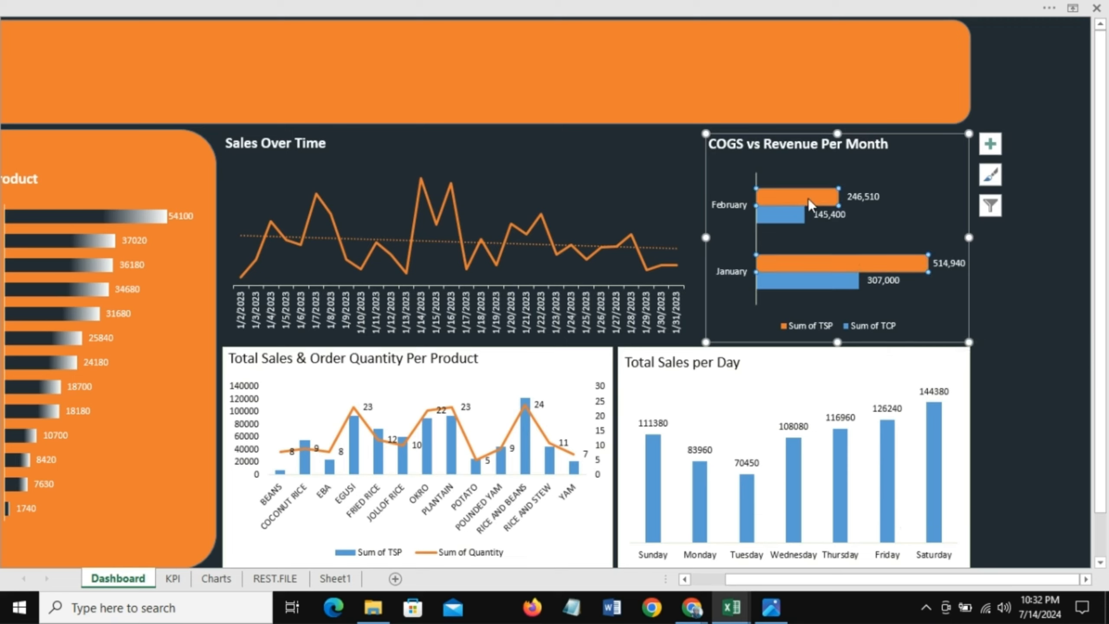
{"action": "right_click", "coordinate": [783, 197]}
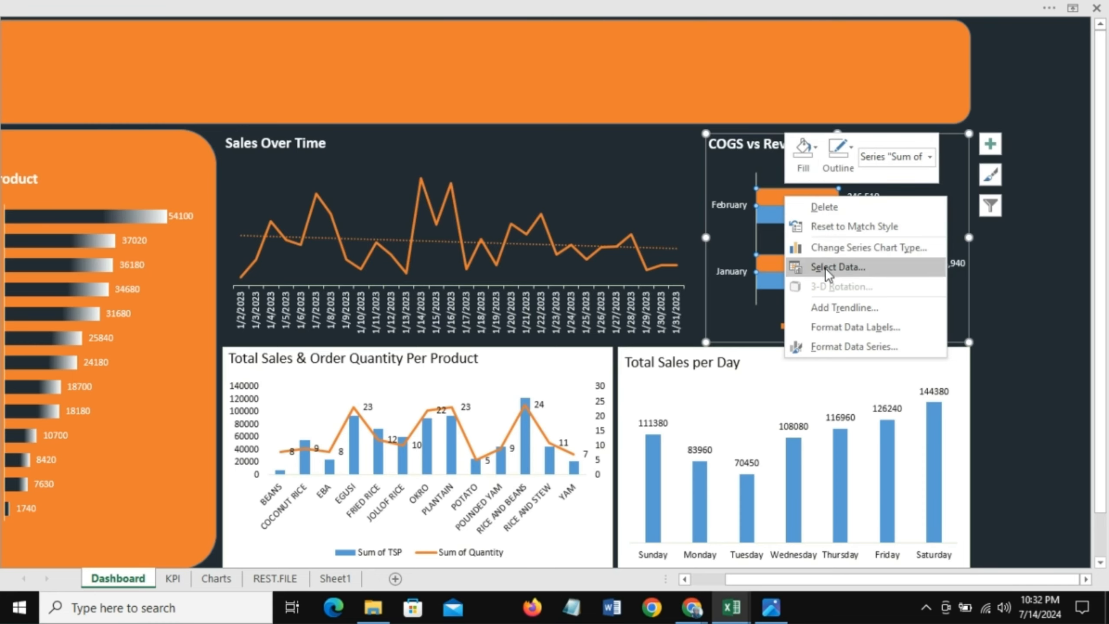
{"action": "left_click", "coordinate": [815, 150]}
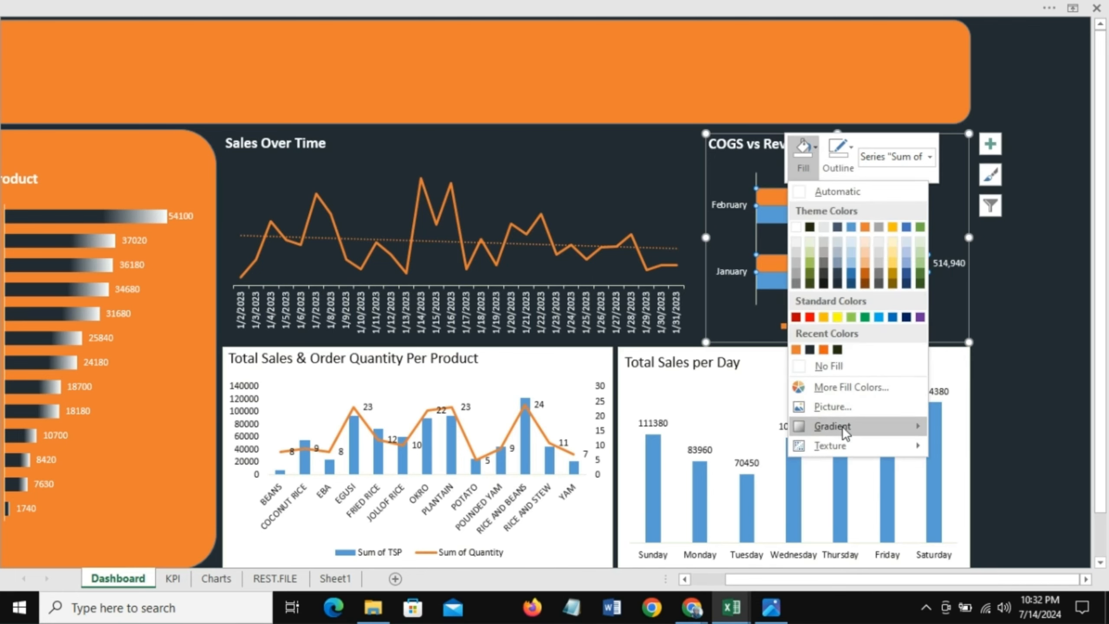
{"action": "mouse_move", "coordinate": [842, 427]}
{"action": "left_click", "coordinate": [658, 569]}
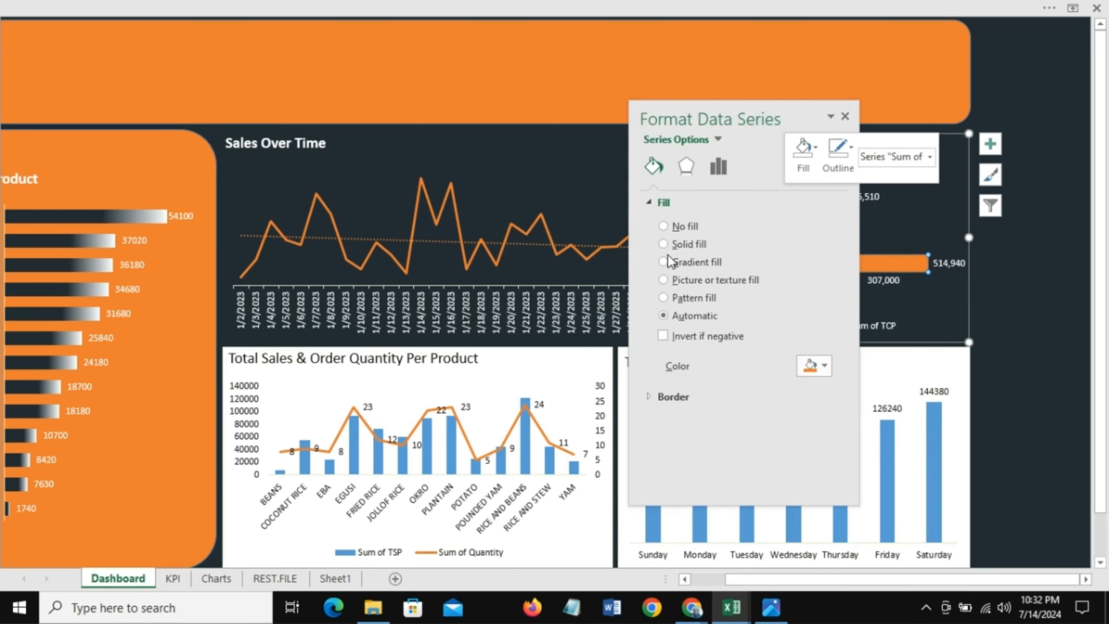
{"action": "left_click", "coordinate": [663, 262]}
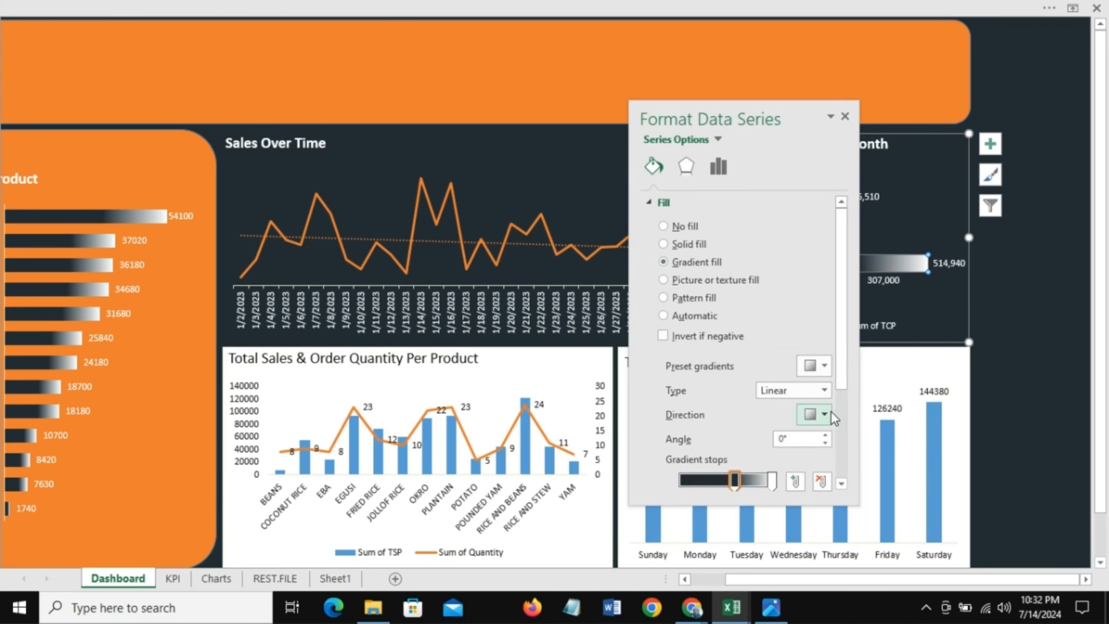
{"action": "scroll", "coordinate": [845, 393], "scroll_direction": "down", "scroll_amount": 3}
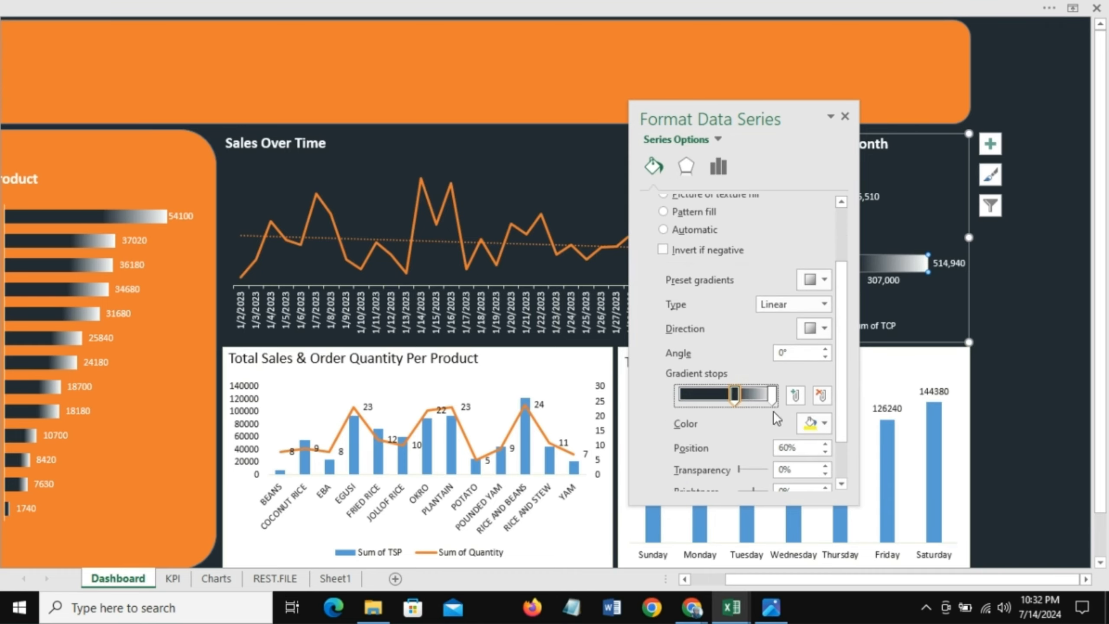
{"action": "left_click", "coordinate": [825, 423]}
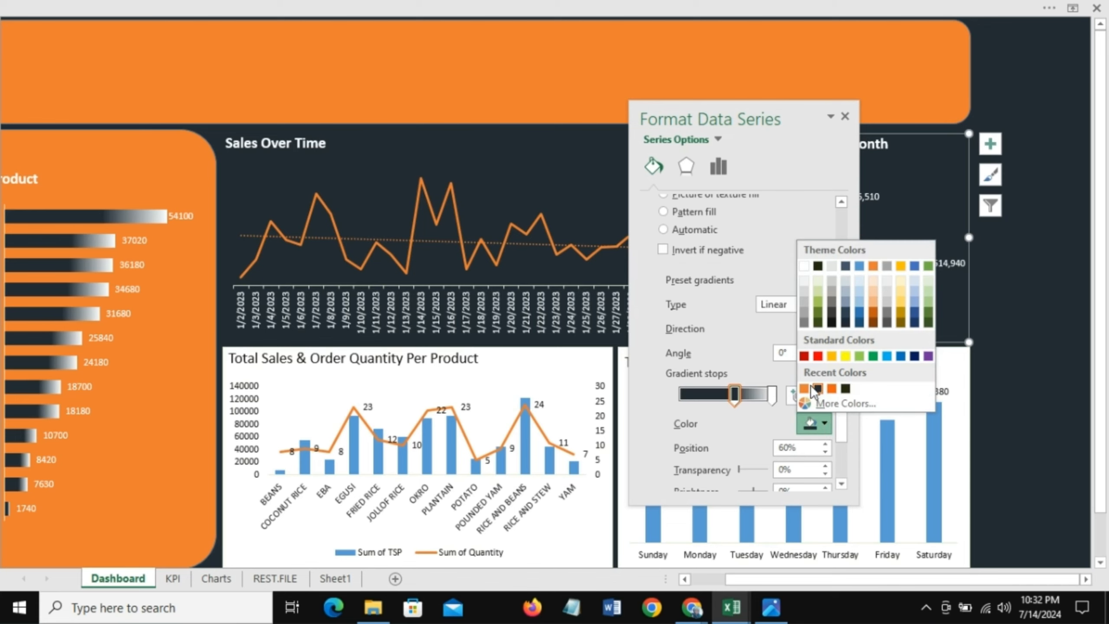
{"action": "left_click", "coordinate": [804, 388]}
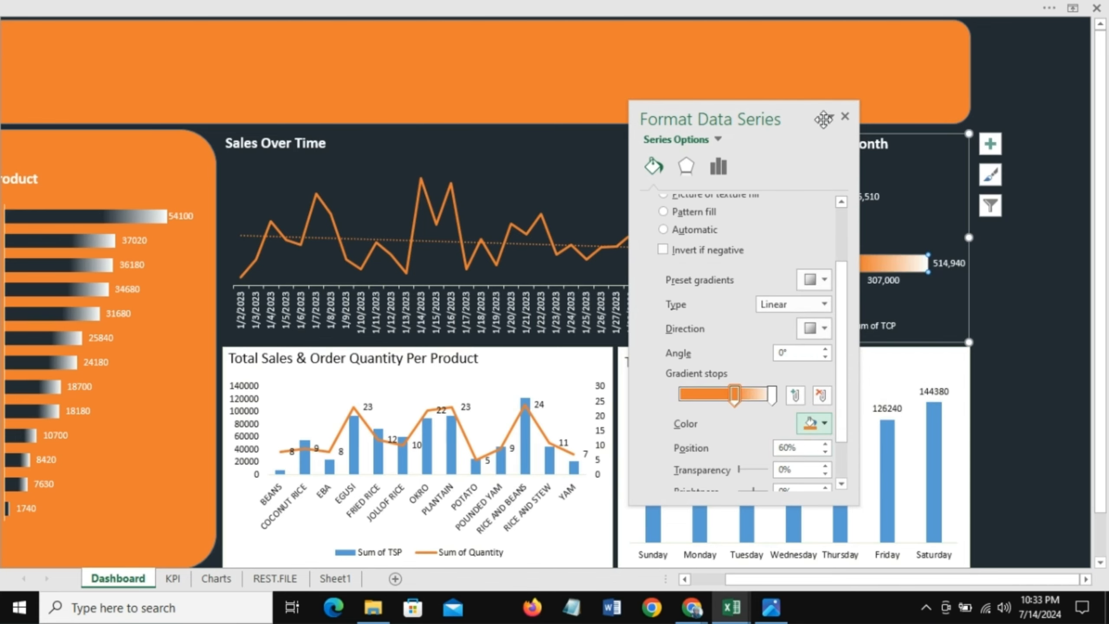
Step: Move the TSP gradient's selected stop to the 66% position
{"action": "left_click_drag", "start_coordinate": [808, 118], "coordinate": [668, 108]}
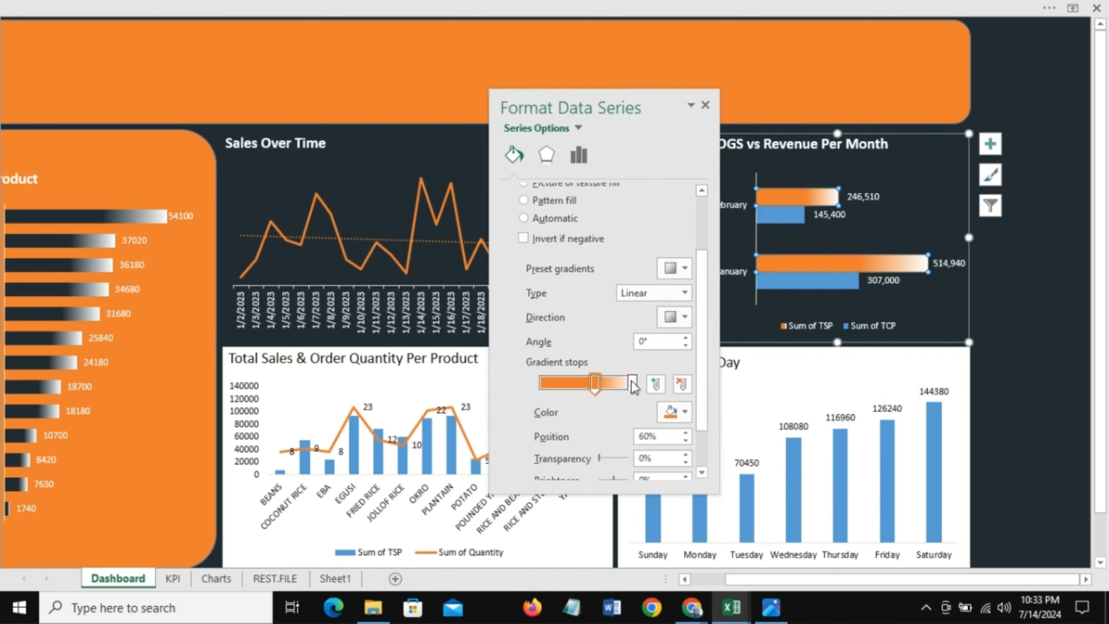
{"action": "left_click_drag", "start_coordinate": [606, 385], "coordinate": [600, 384]}
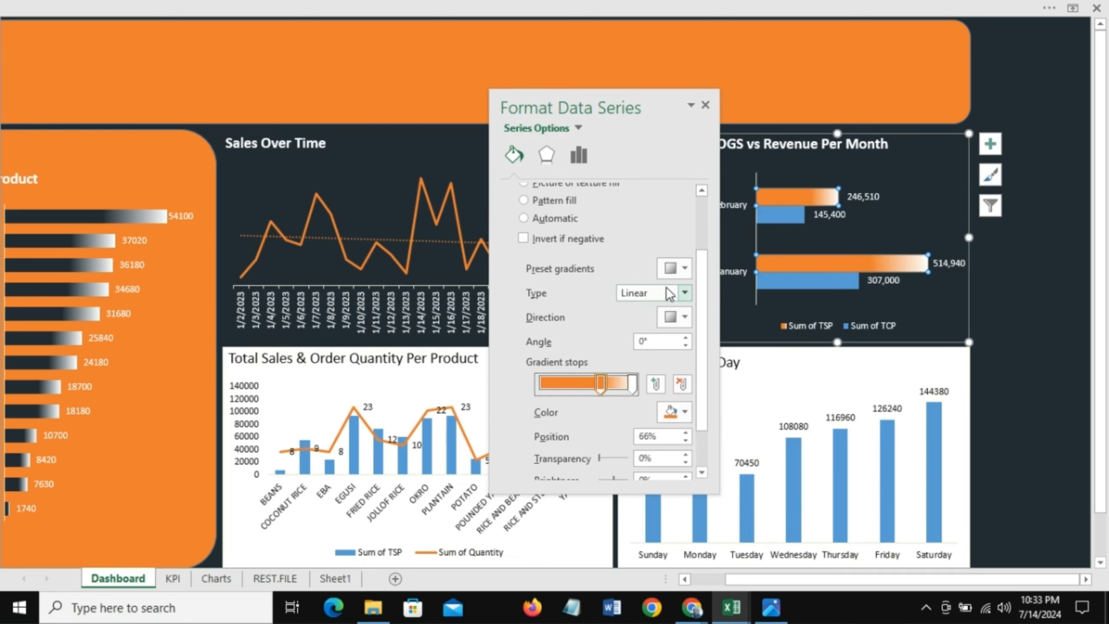
{"action": "left_click", "coordinate": [704, 105]}
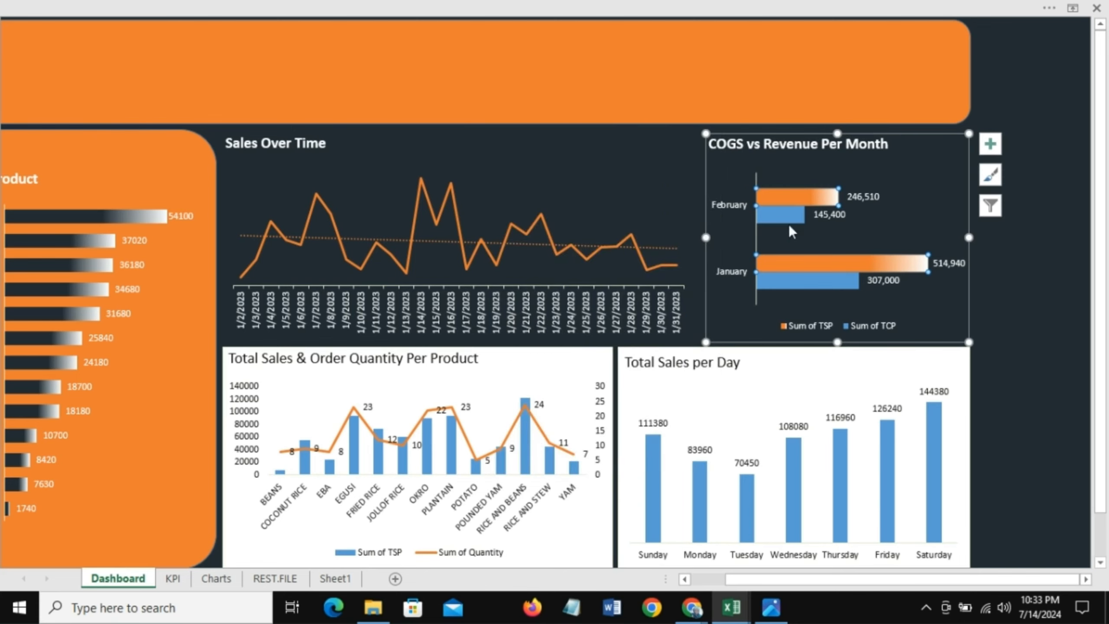
Step: Give the Sum of TCP bars a gradient fill with a black stop color
{"action": "left_click", "coordinate": [777, 208]}
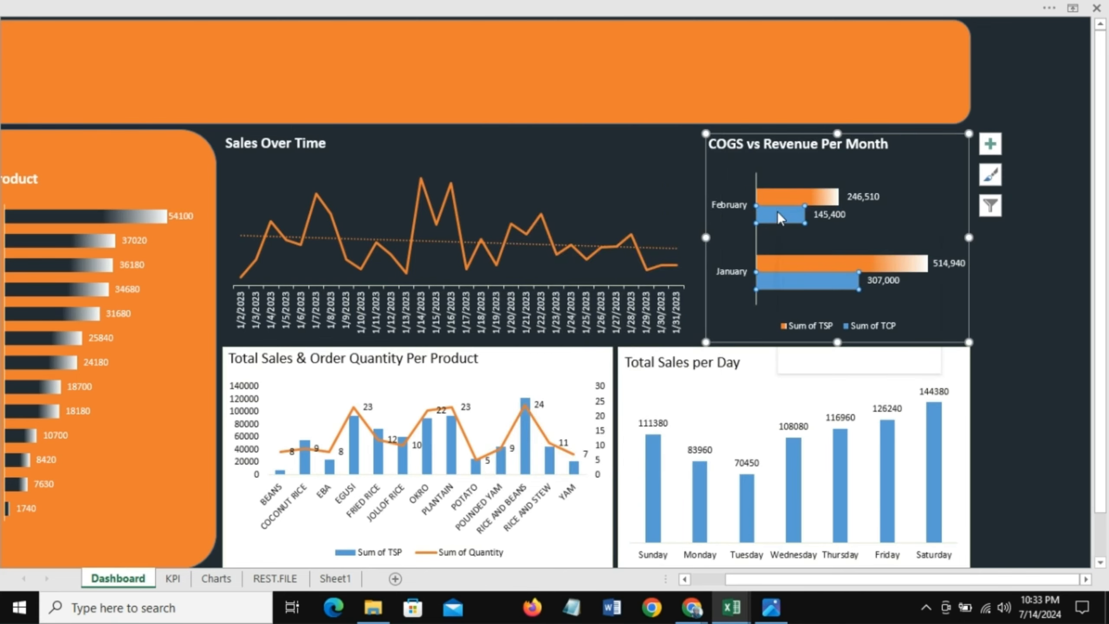
{"action": "right_click", "coordinate": [777, 212]}
{"action": "left_click", "coordinate": [807, 162]}
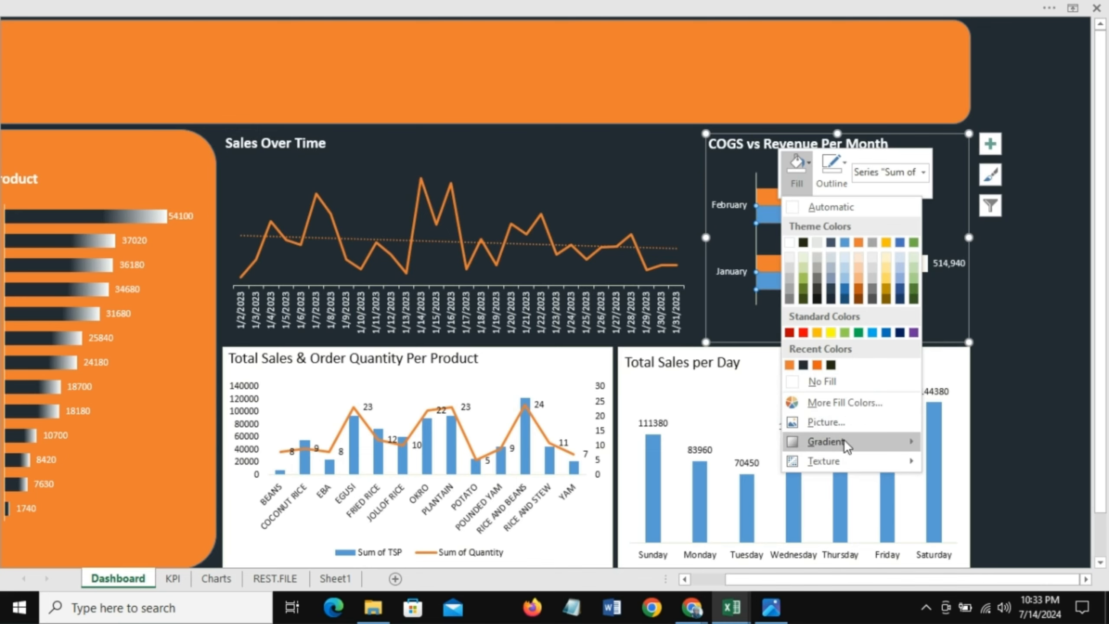
{"action": "mouse_move", "coordinate": [843, 440]}
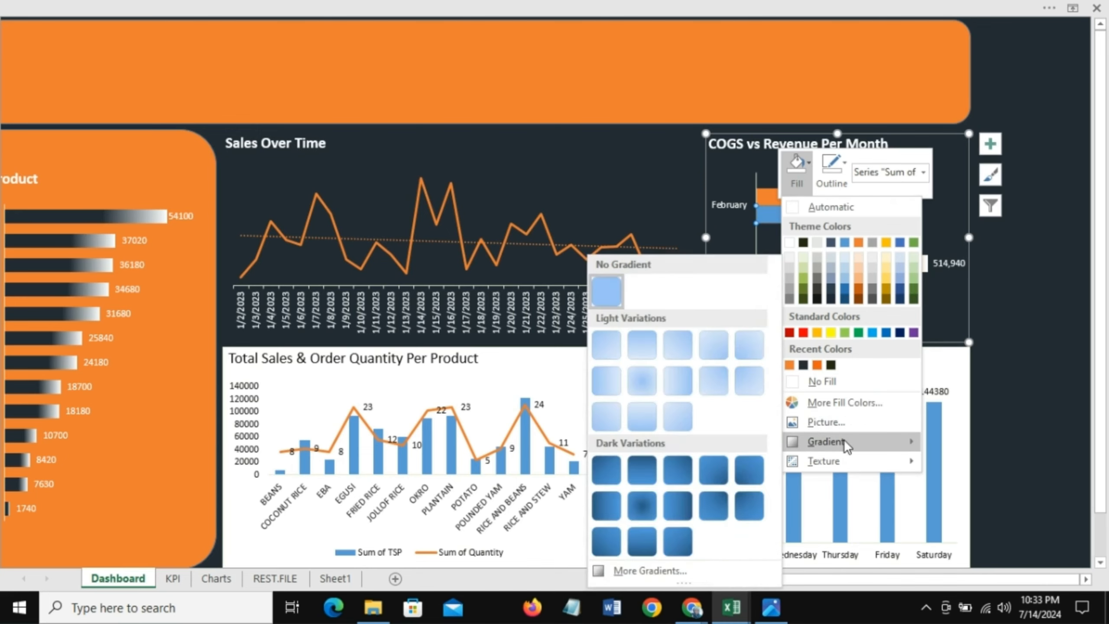
{"action": "left_click", "coordinate": [633, 571]}
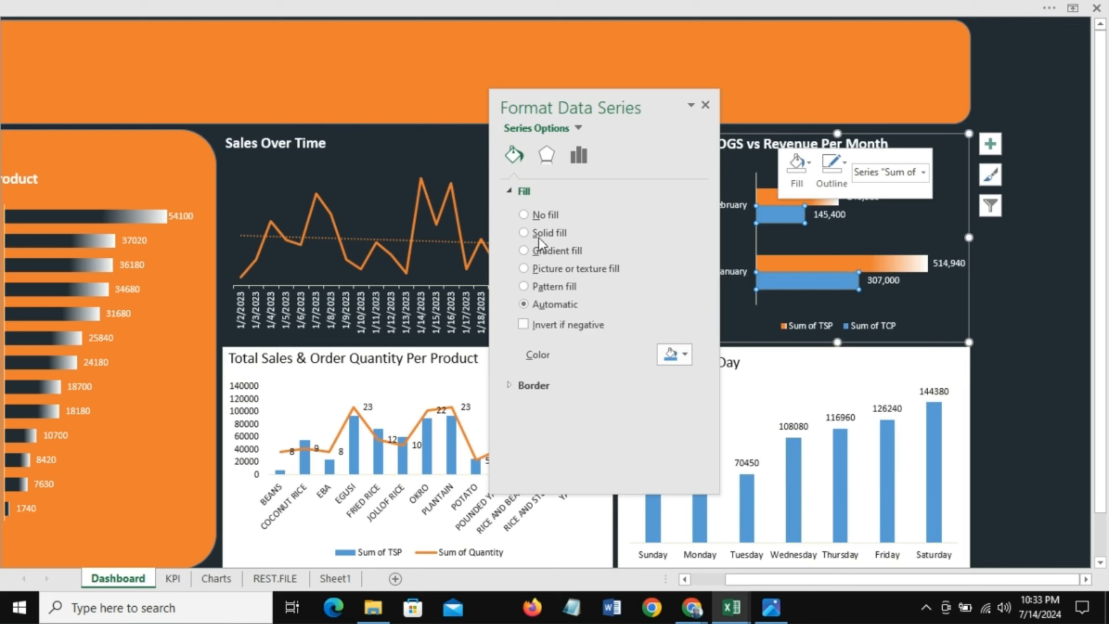
{"action": "left_click", "coordinate": [541, 250]}
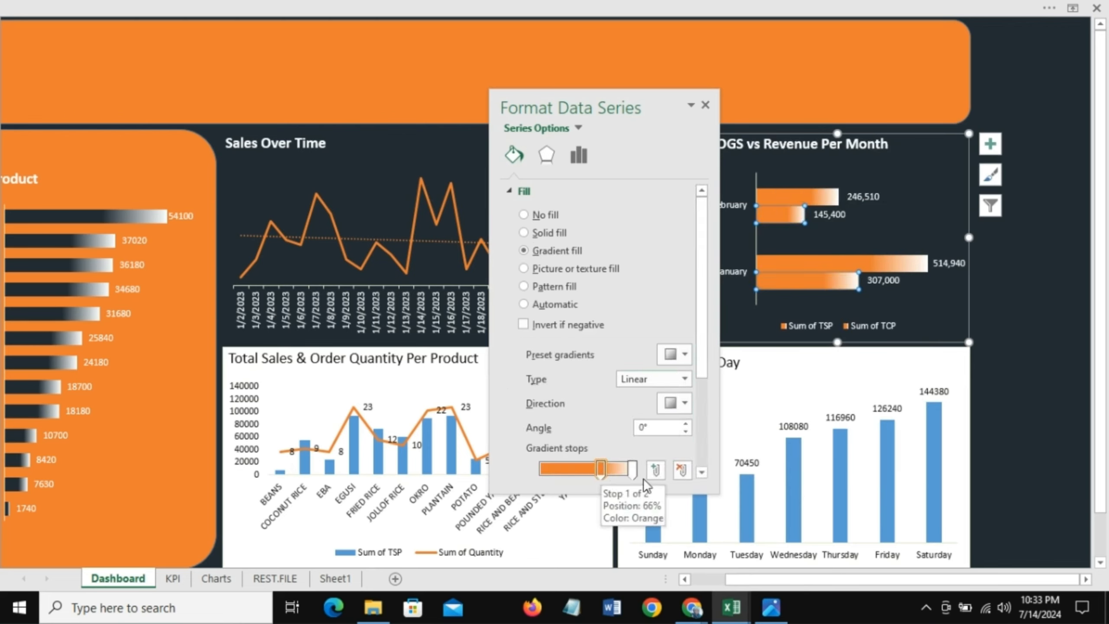
{"action": "left_click_drag", "start_coordinate": [701, 371], "coordinate": [705, 420]}
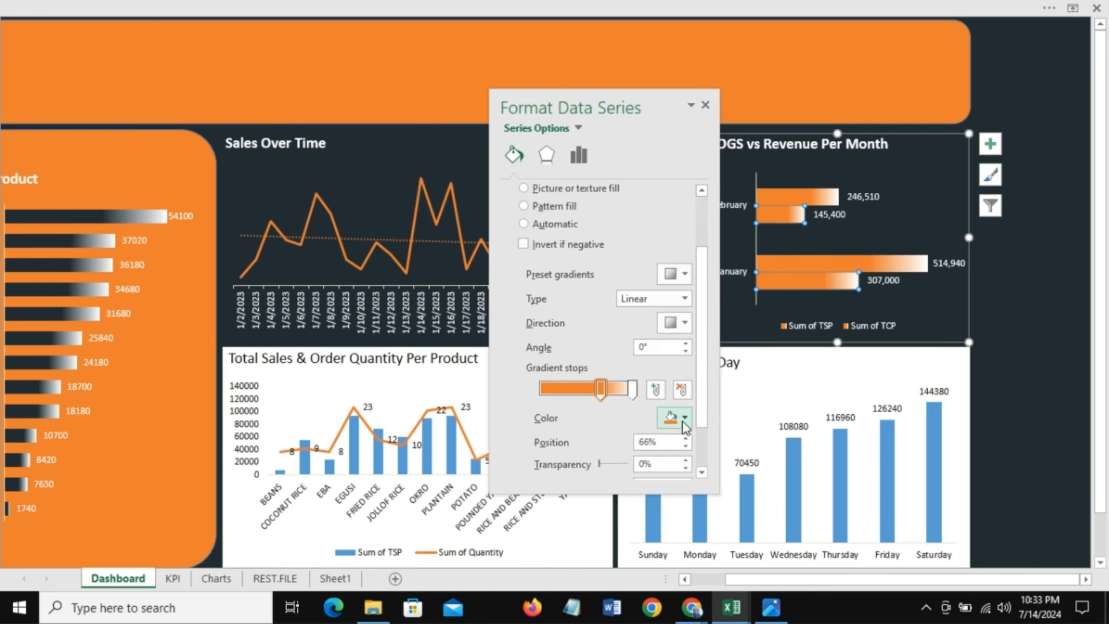
{"action": "left_click", "coordinate": [684, 418]}
{"action": "left_click", "coordinate": [681, 387]}
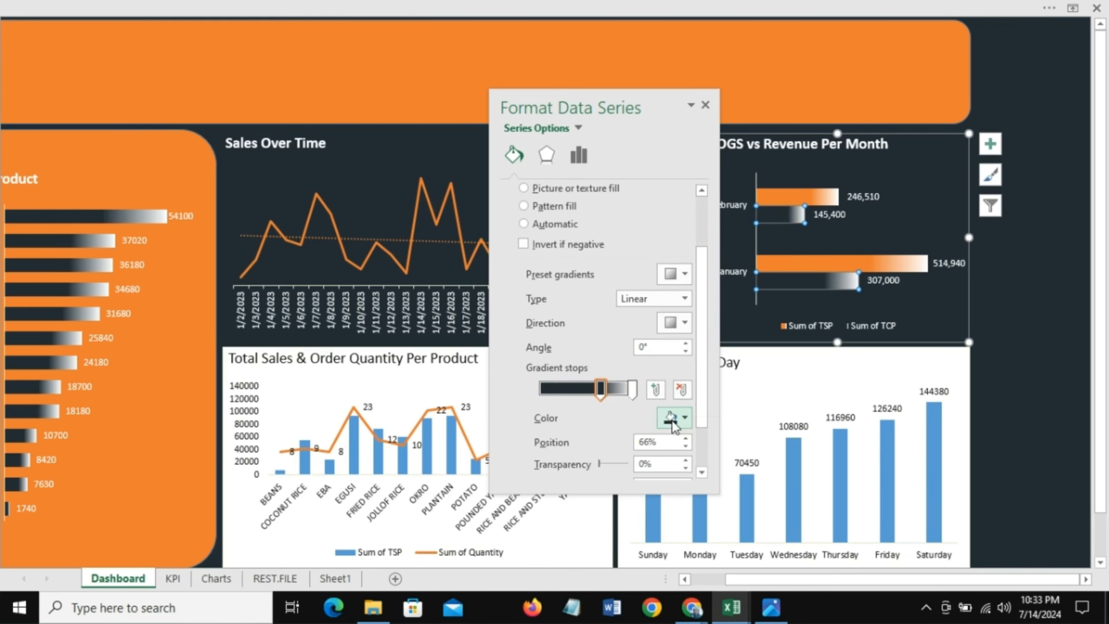
{"action": "left_click", "coordinate": [705, 105]}
{"action": "left_click", "coordinate": [998, 322]}
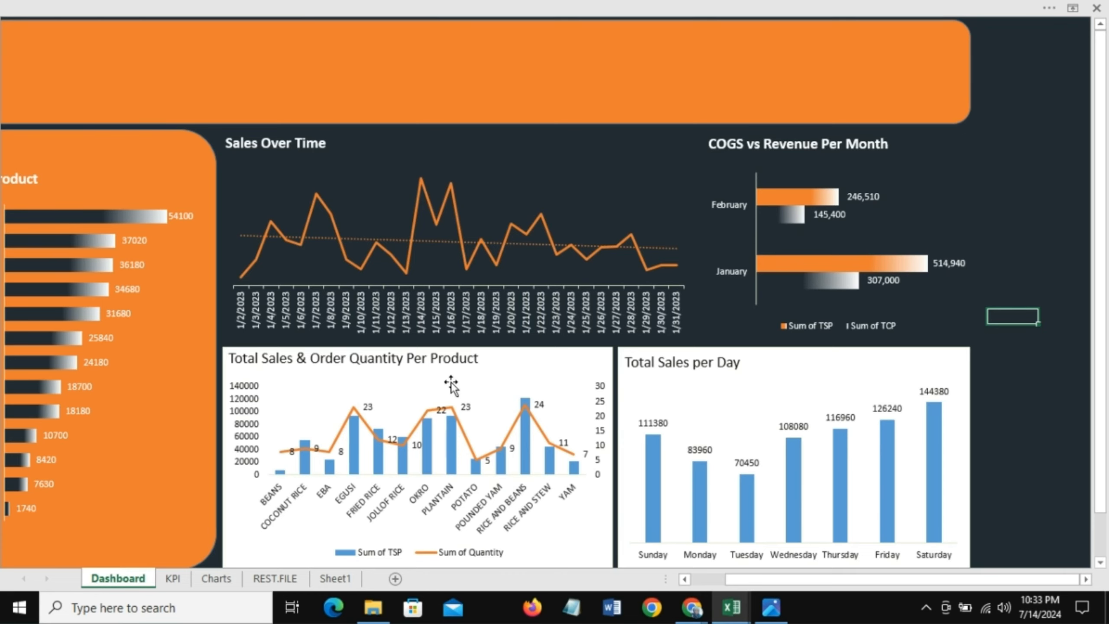
Step: Draw a horizontal line across the dashboard between the top and bottom rows of charts
{"action": "scroll", "coordinate": [1104, 306], "scroll_direction": "down", "scroll_amount": 1}
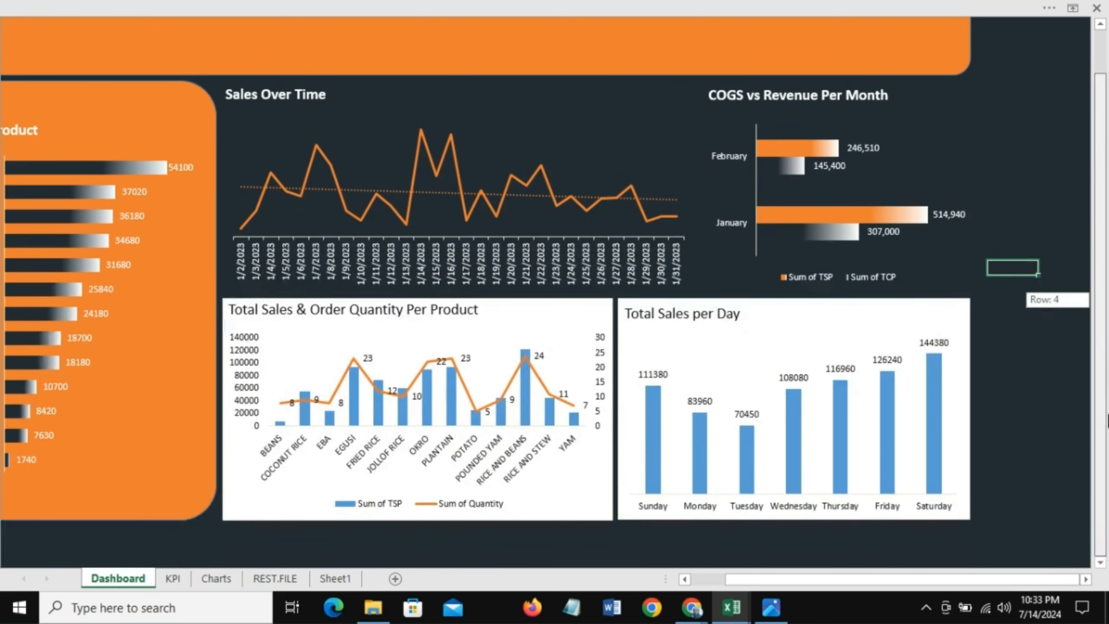
{"action": "left_click", "coordinate": [128, 3]}
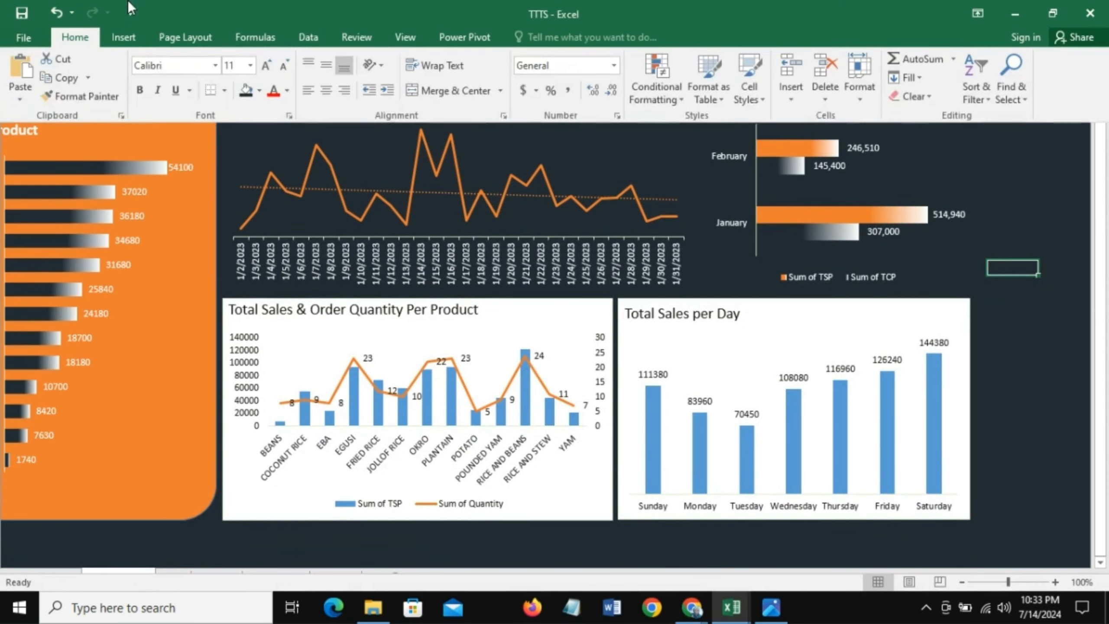
{"action": "left_click", "coordinate": [121, 42]}
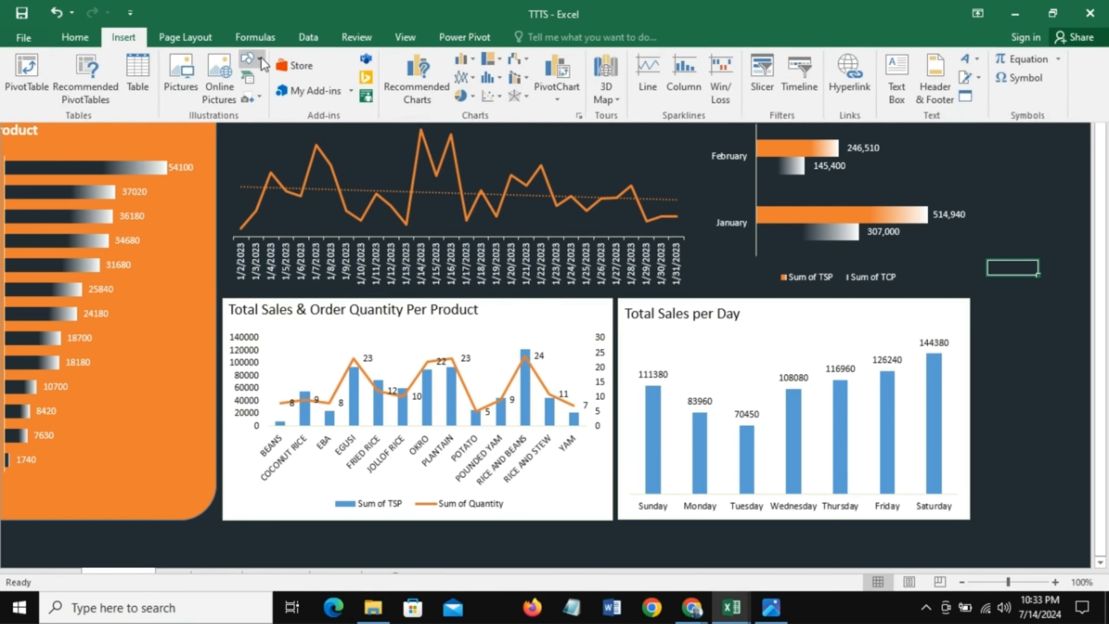
{"action": "left_click", "coordinate": [261, 57]}
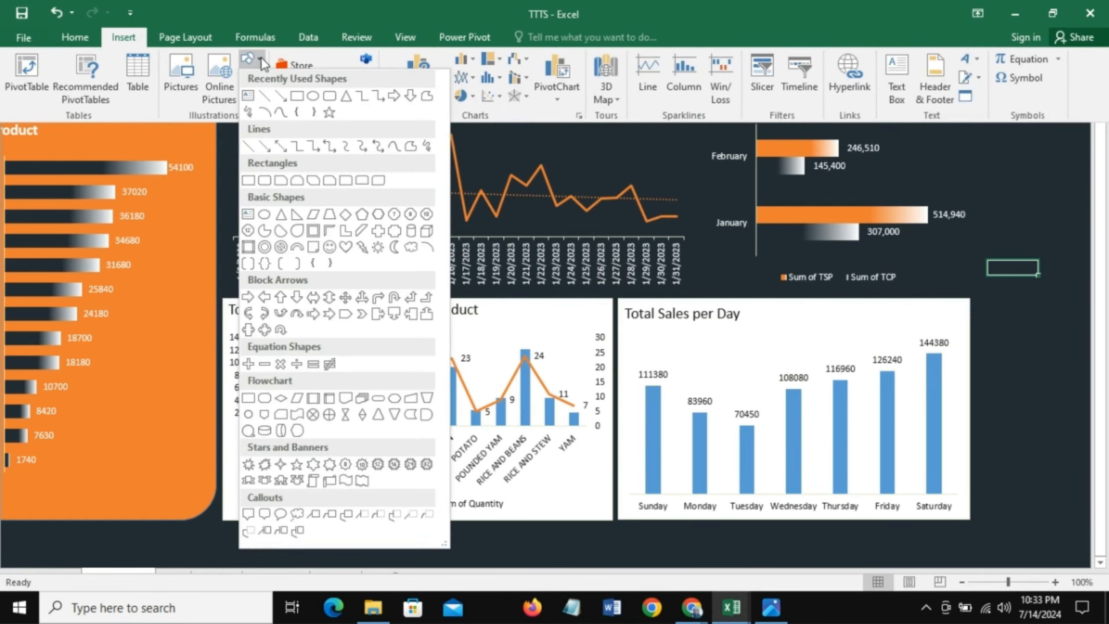
{"action": "left_click", "coordinate": [262, 97]}
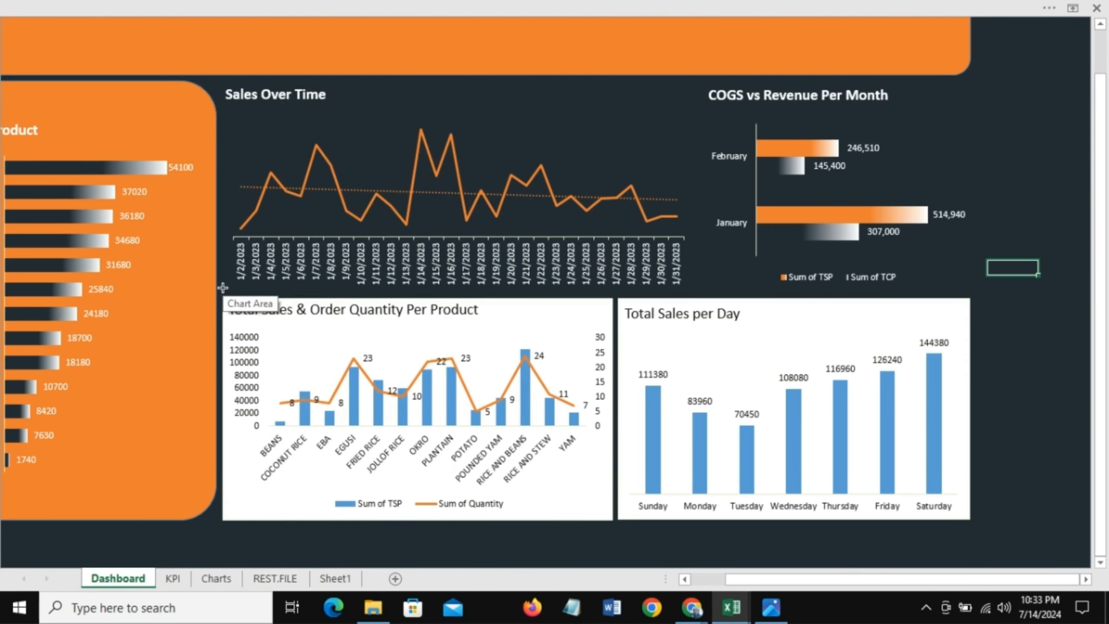
{"action": "left_click_drag", "start_coordinate": [223, 288], "coordinate": [981, 287]}
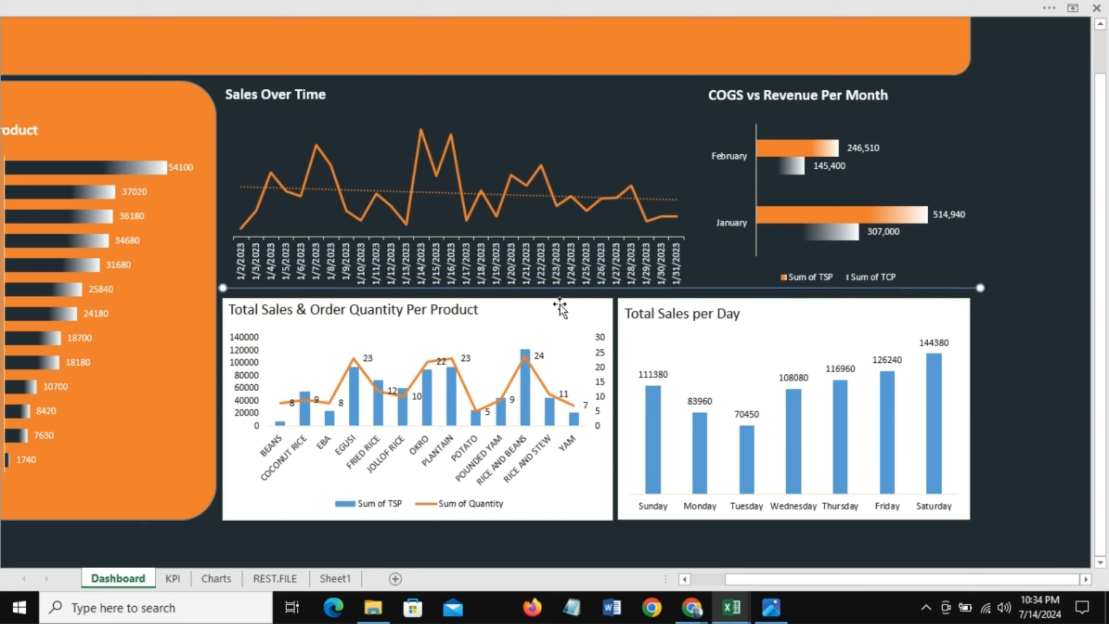
Step: Adjust the divider line's endpoint and apply an orange line style to it
{"action": "left_click_drag", "start_coordinate": [649, 288], "coordinate": [649, 291]}
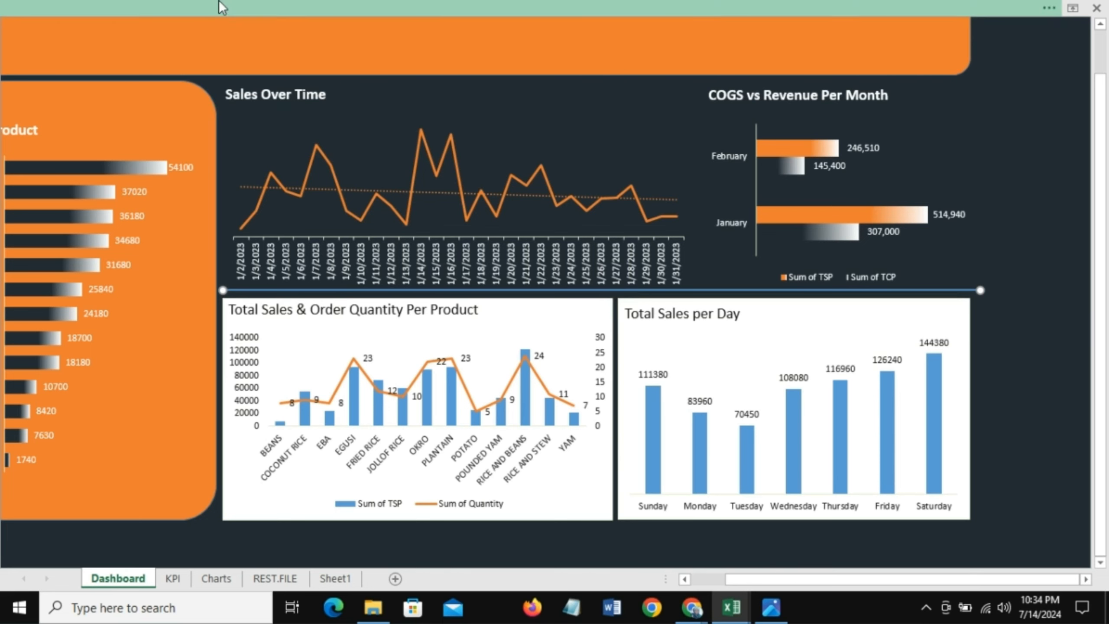
{"action": "left_click", "coordinate": [222, 7]}
{"action": "left_click", "coordinate": [313, 78]}
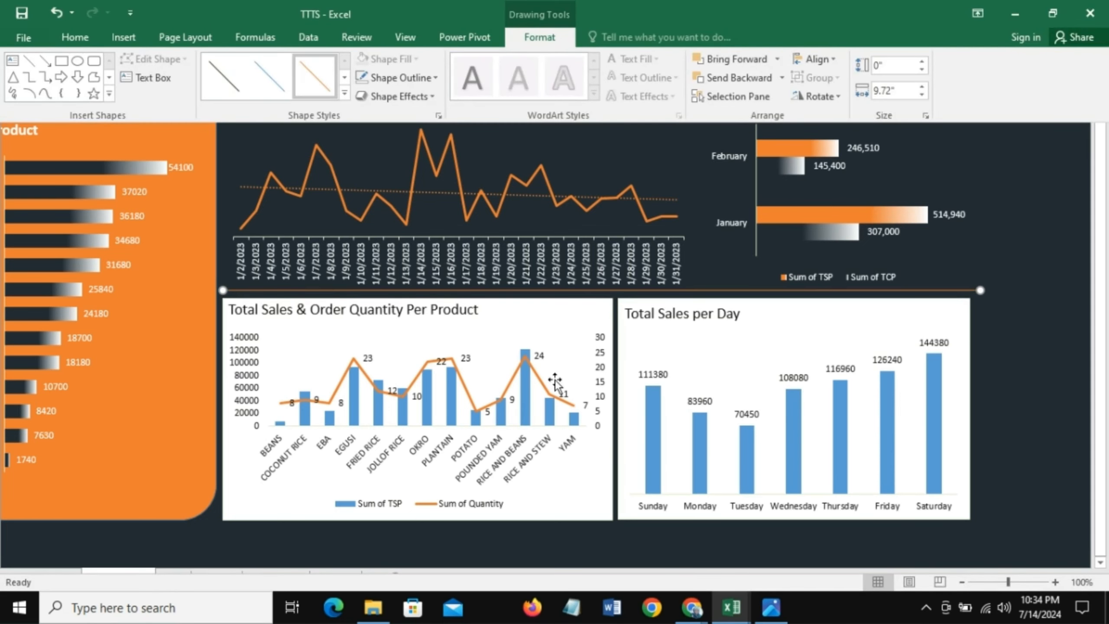
{"action": "left_click", "coordinate": [1060, 411]}
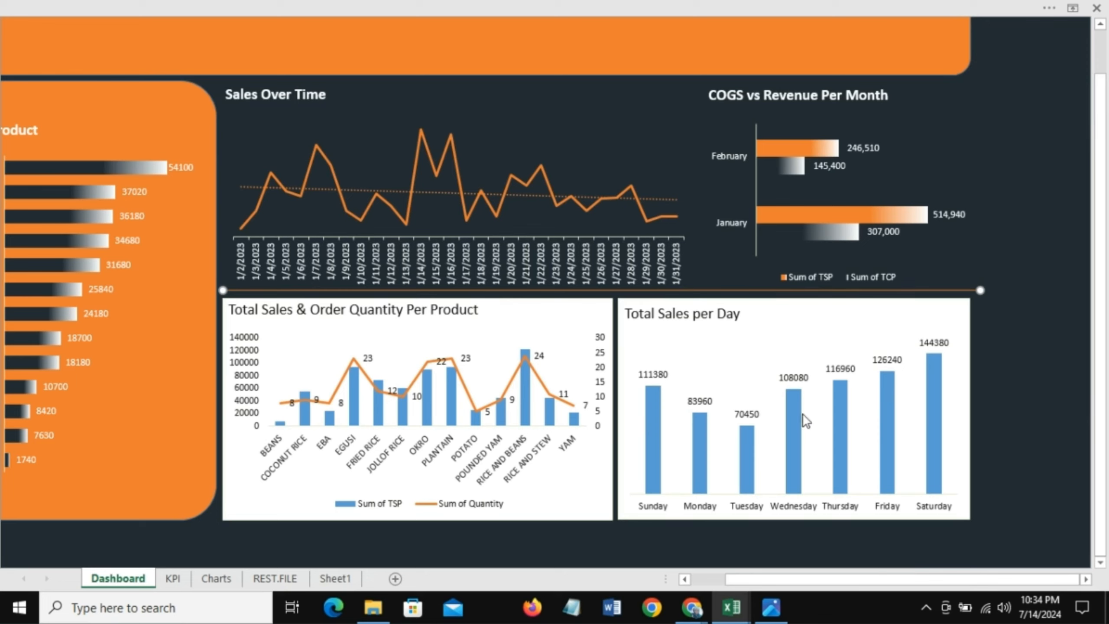
{"action": "left_click", "coordinate": [1021, 476]}
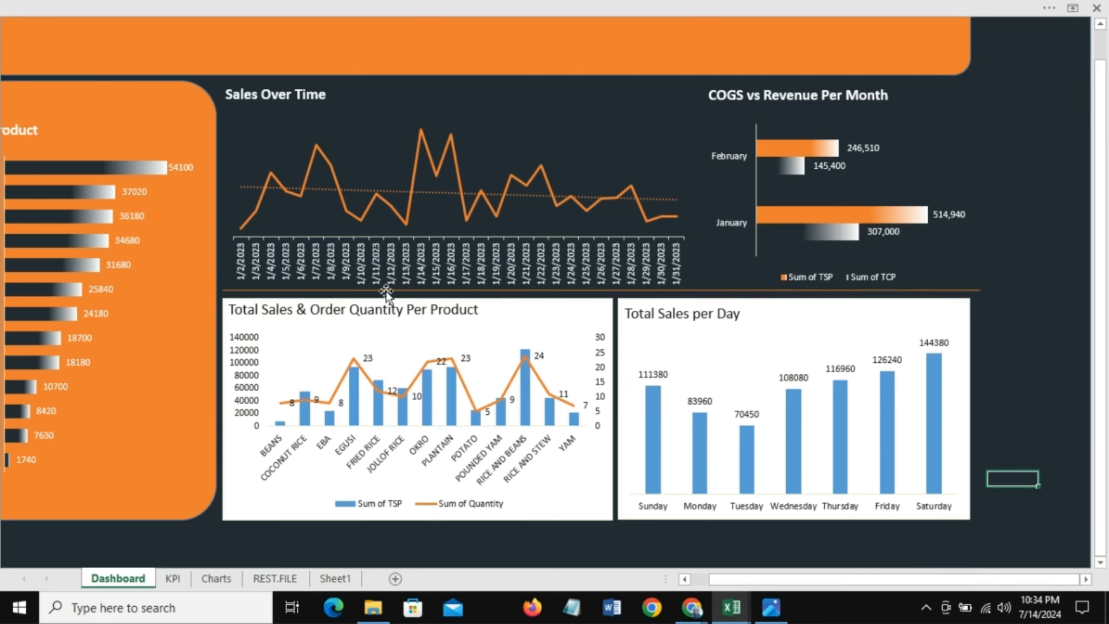
Step: Remove the fill and outline from the Total Sales & Order Quantity Per Product chart area
{"action": "left_click", "coordinate": [260, 299]}
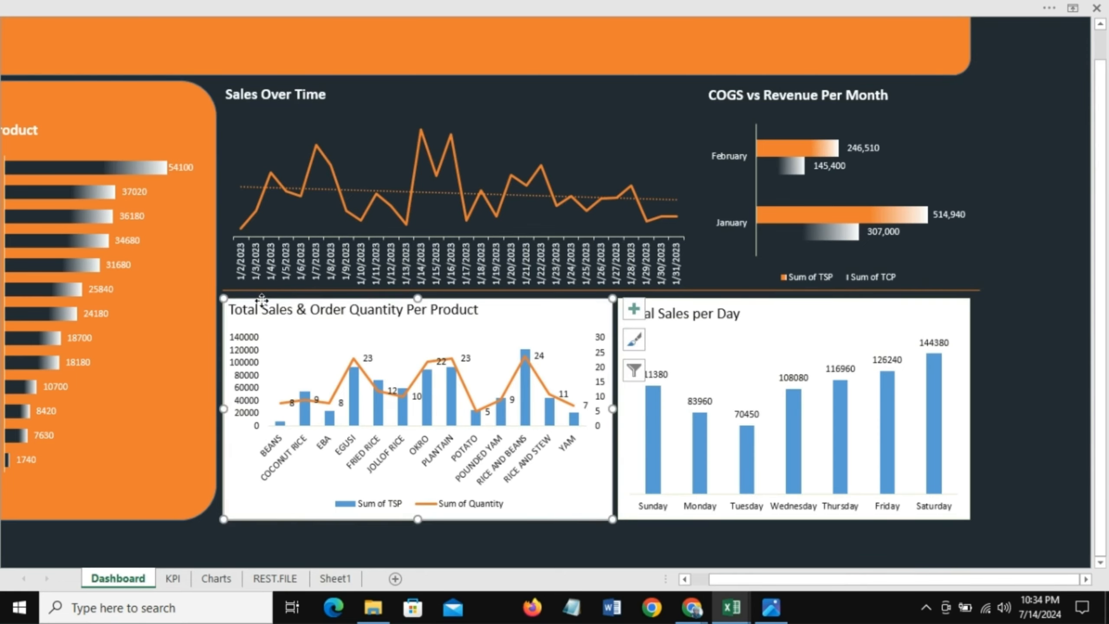
{"action": "right_click", "coordinate": [514, 303]}
{"action": "left_click", "coordinate": [548, 193]}
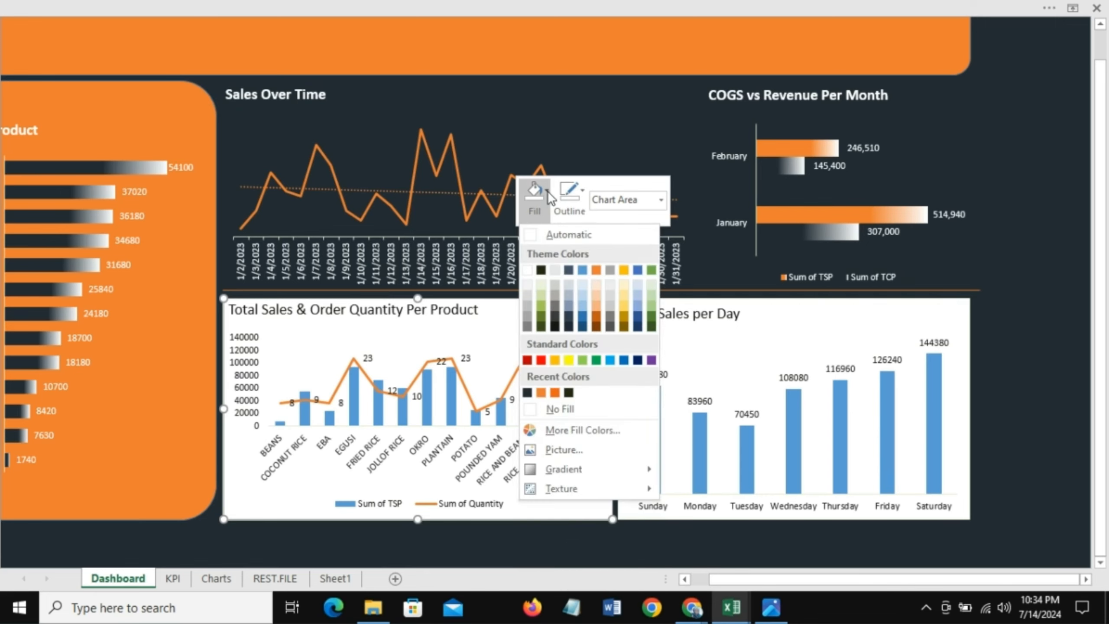
{"action": "left_click", "coordinate": [558, 410]}
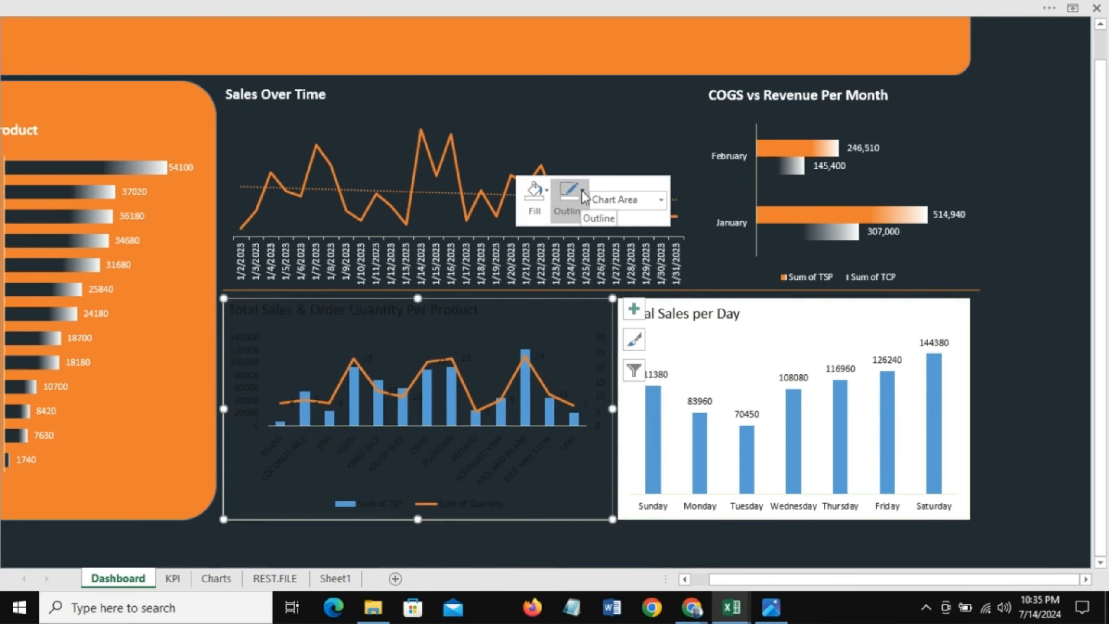
{"action": "left_click", "coordinate": [583, 193]}
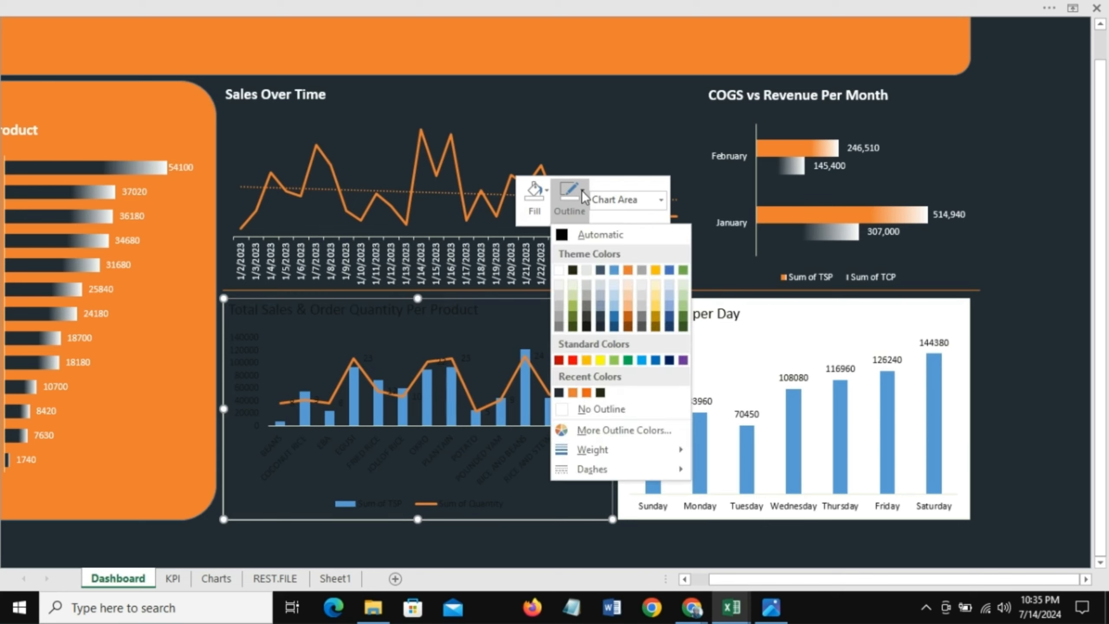
{"action": "left_click", "coordinate": [615, 412]}
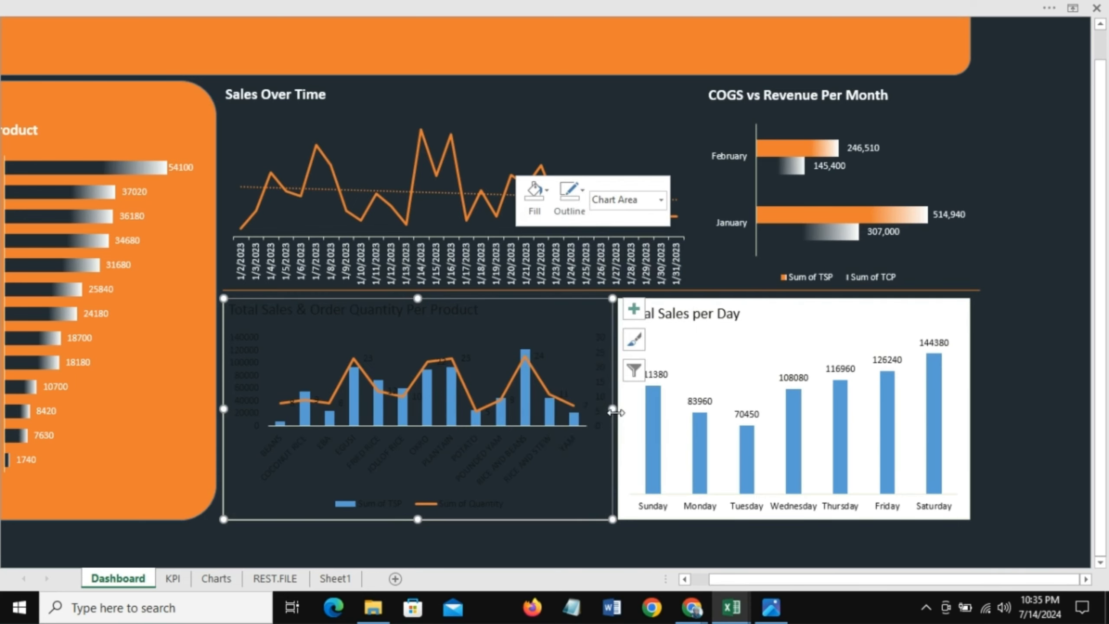
Step: Set the chart title's font to white and bold
{"action": "left_click", "coordinate": [280, 309]}
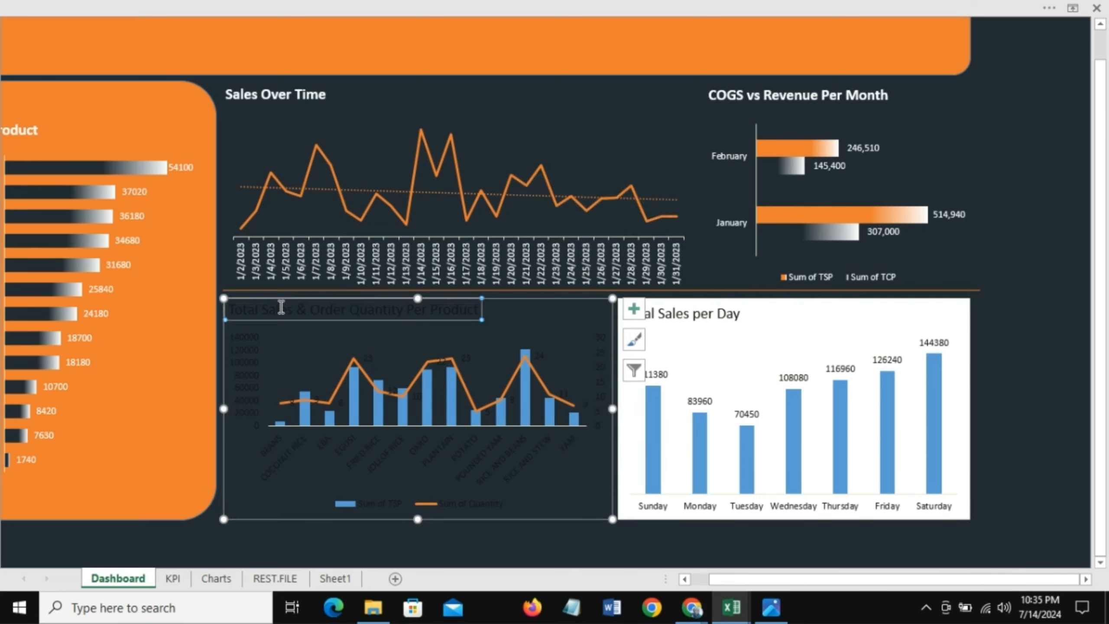
{"action": "right_click", "coordinate": [329, 310]}
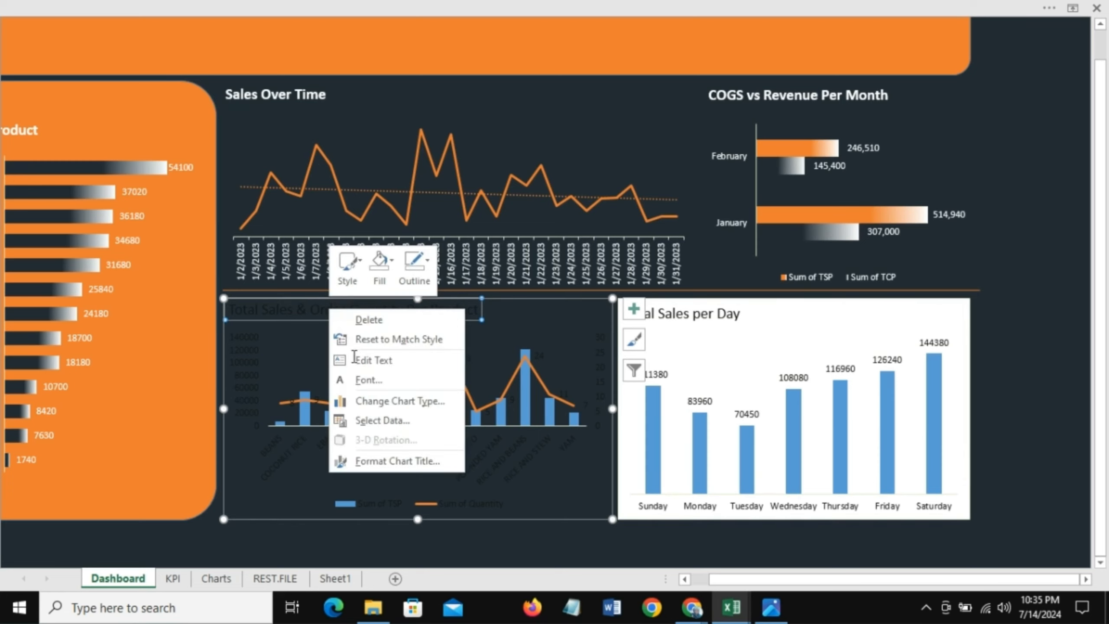
{"action": "left_click", "coordinate": [369, 379]}
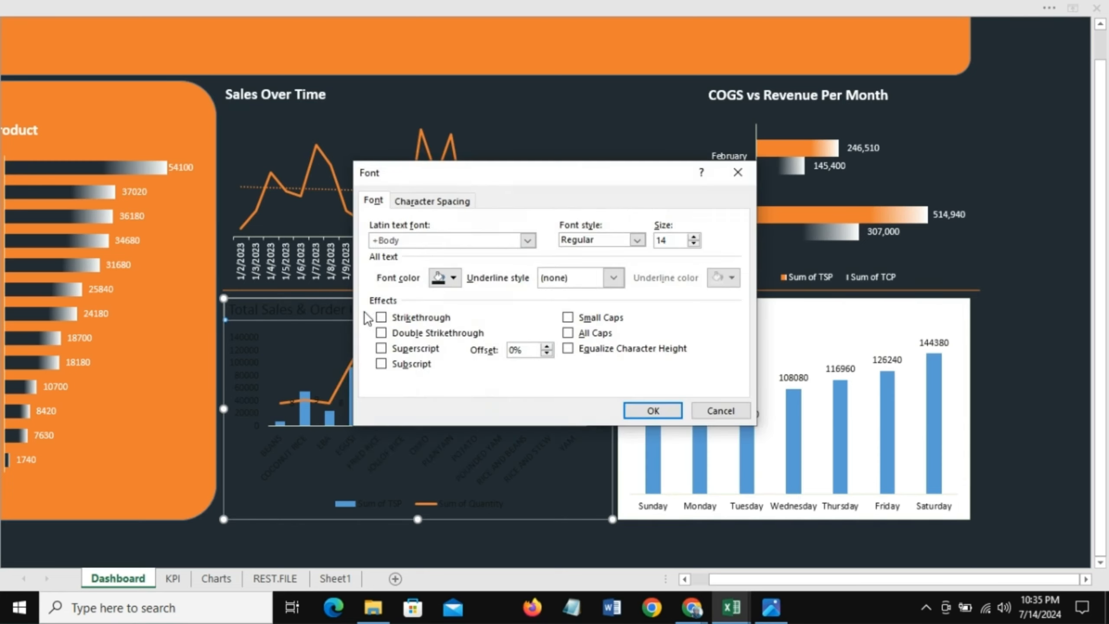
{"action": "left_click", "coordinate": [454, 278]}
{"action": "left_click", "coordinate": [435, 334]}
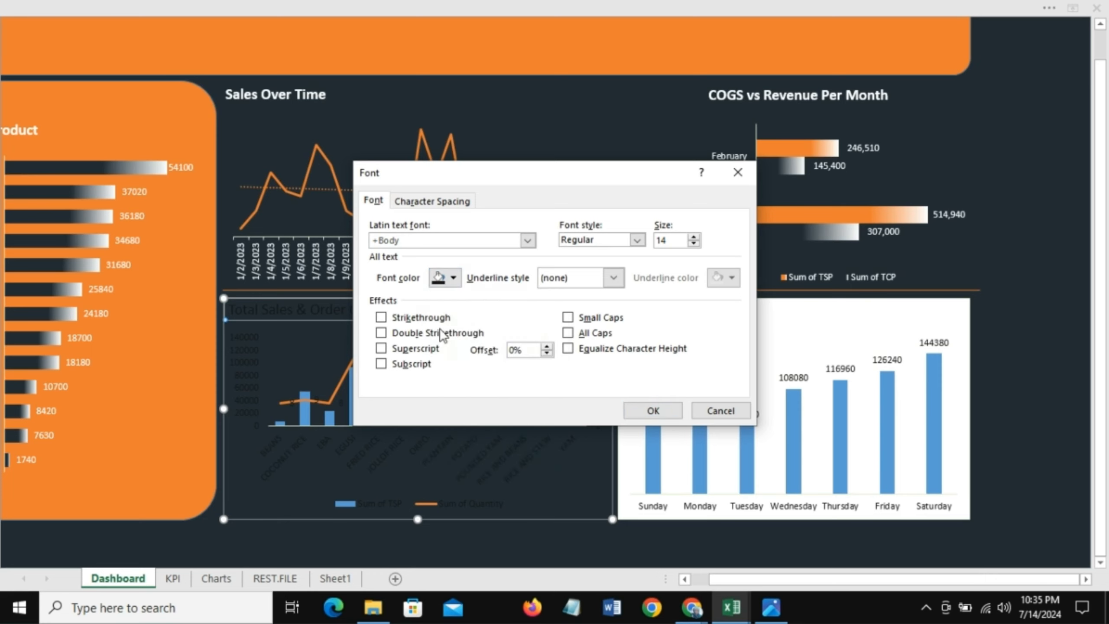
{"action": "left_click", "coordinate": [636, 241]}
{"action": "left_click", "coordinate": [604, 288]}
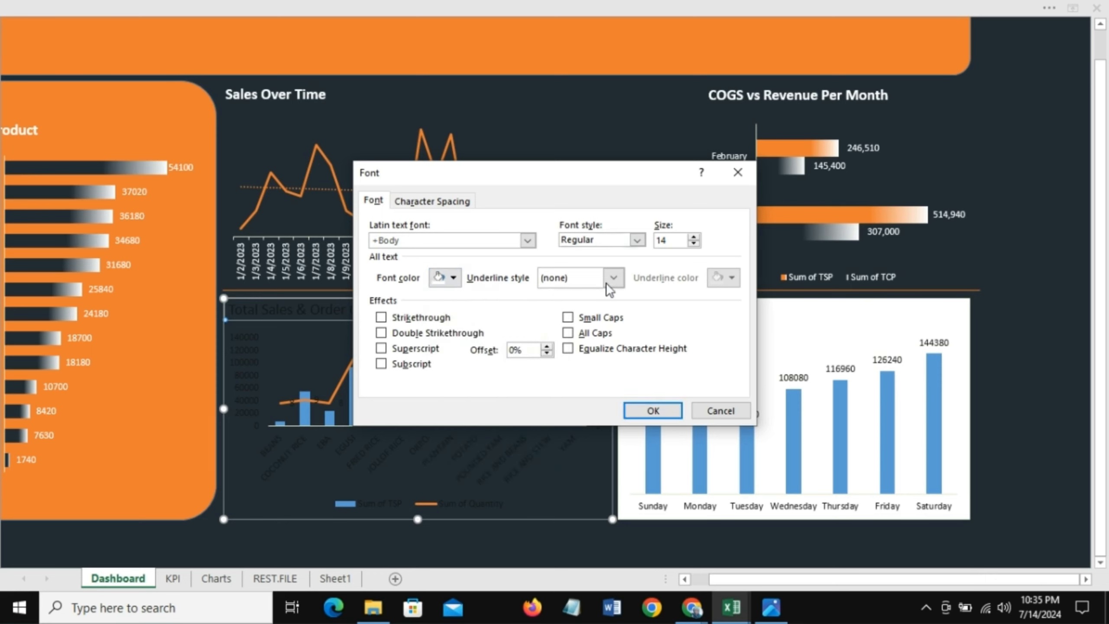
{"action": "left_click", "coordinate": [650, 410]}
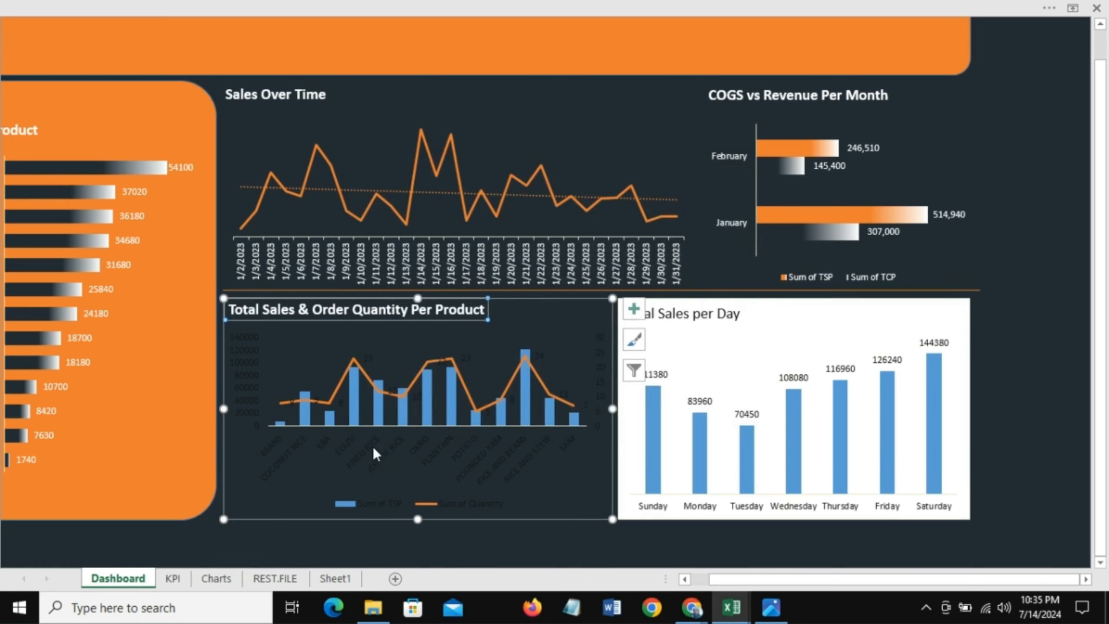
Step: Change the horizontal axis label font color to white
{"action": "left_click", "coordinate": [374, 451]}
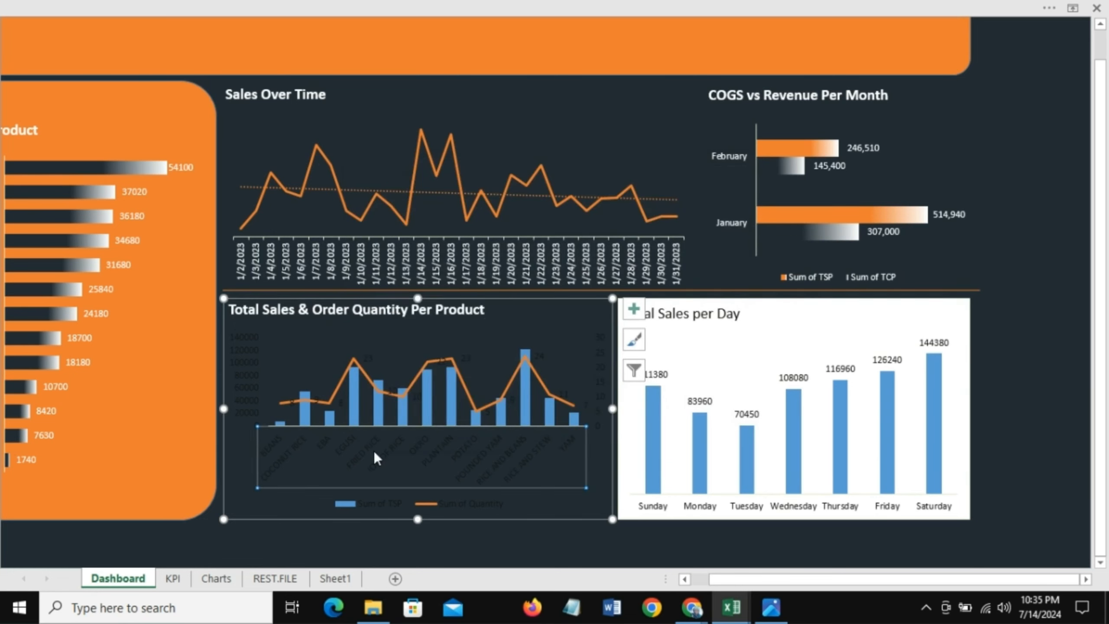
{"action": "right_click", "coordinate": [374, 451]}
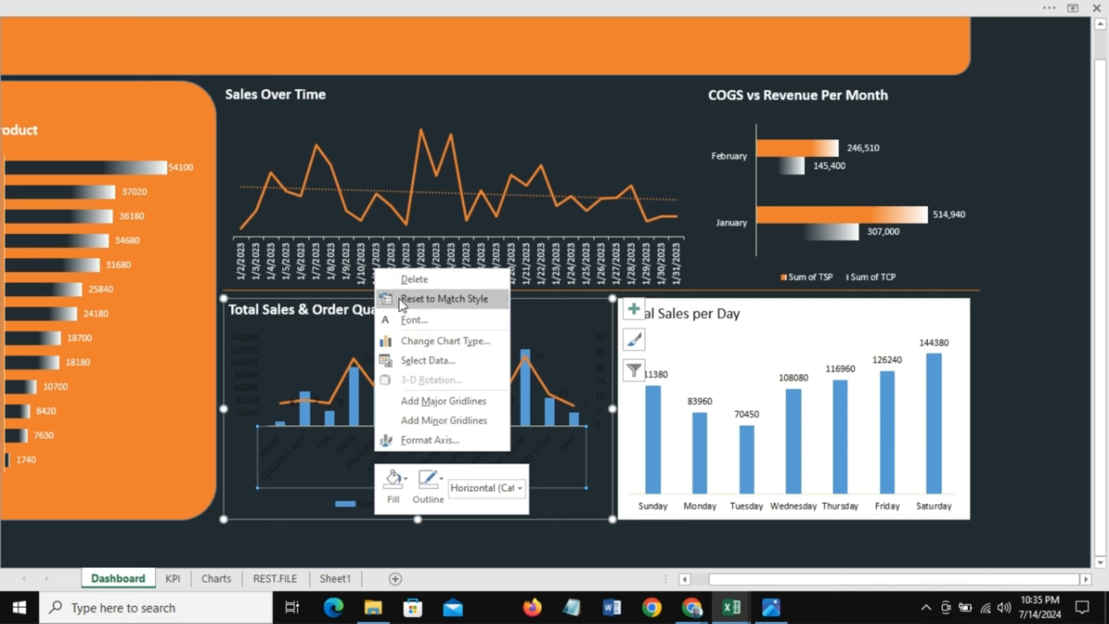
{"action": "left_click", "coordinate": [421, 318]}
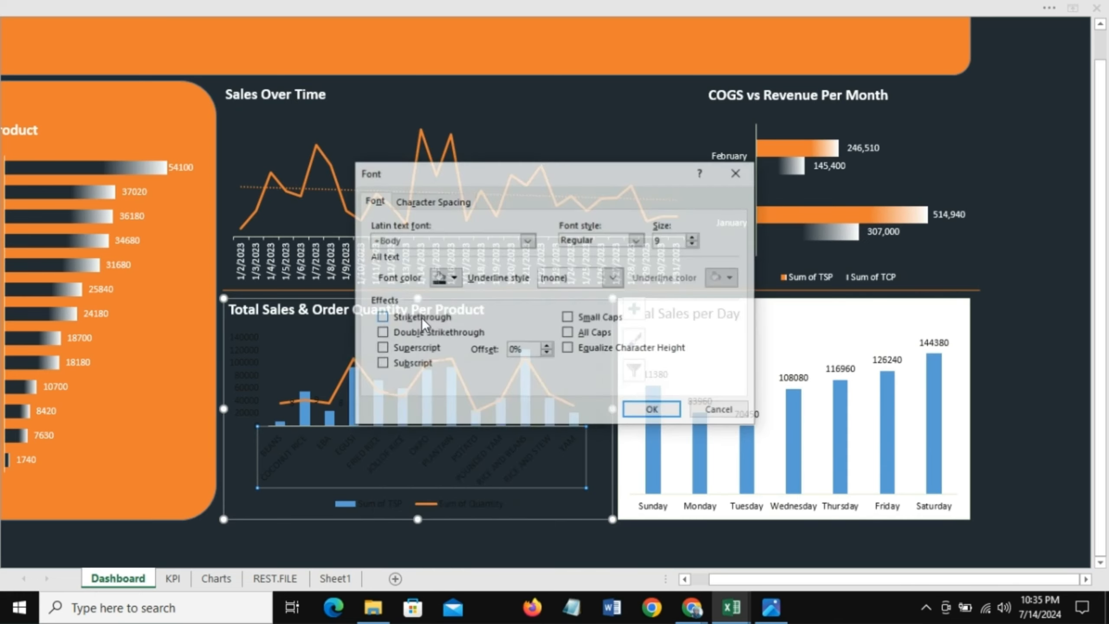
{"action": "left_click", "coordinate": [444, 277]}
{"action": "left_click", "coordinate": [435, 331]}
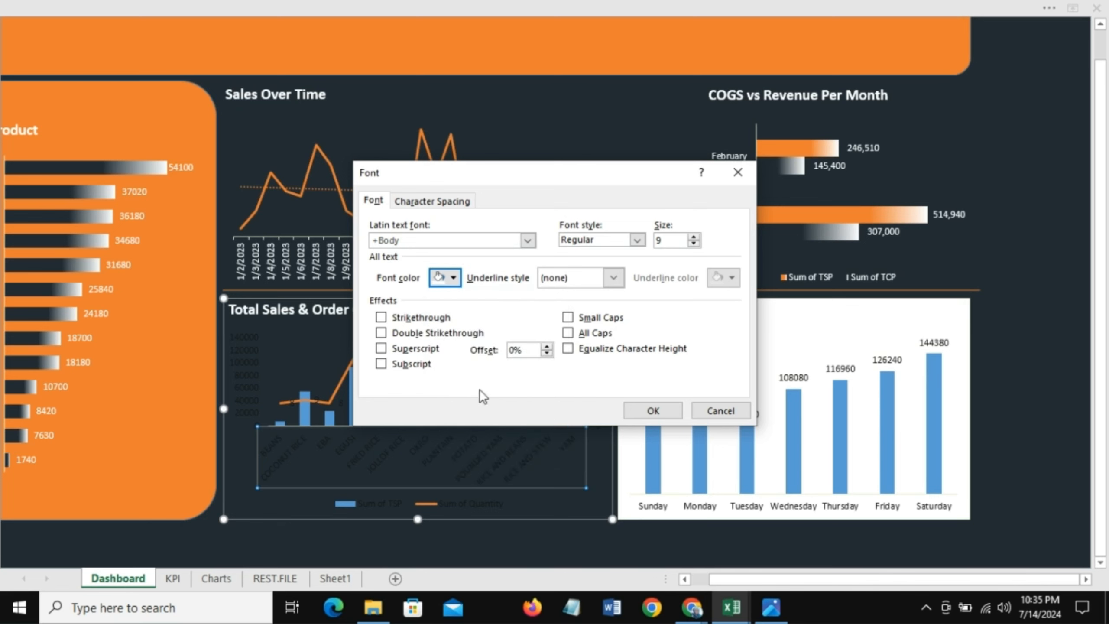
{"action": "left_click", "coordinate": [655, 411]}
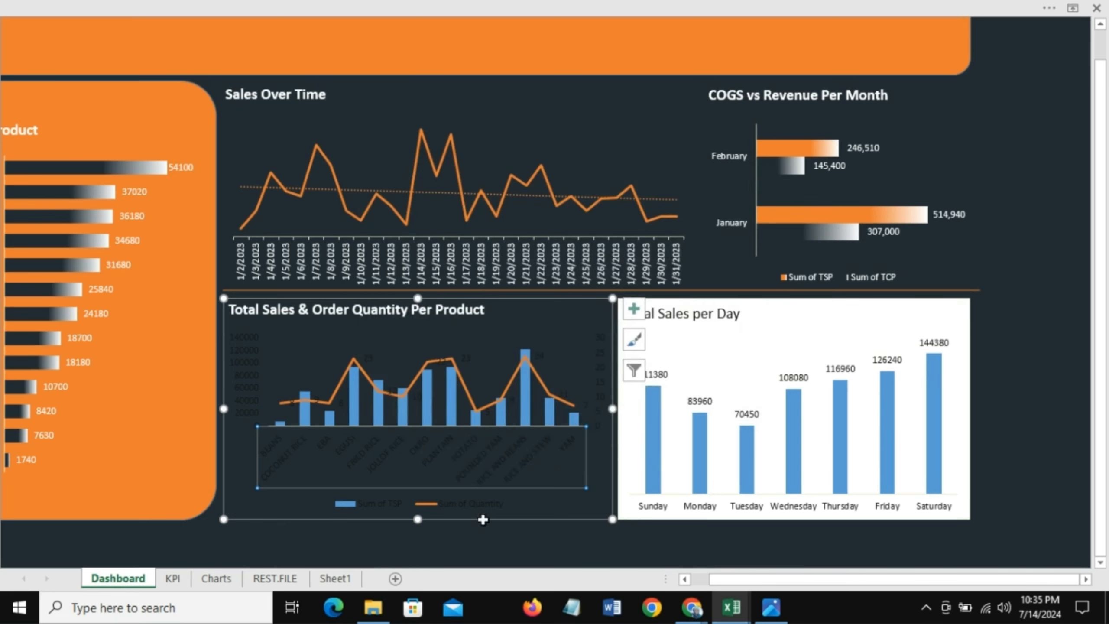
Step: Change the legend text font color to white
{"action": "left_click", "coordinate": [473, 505]}
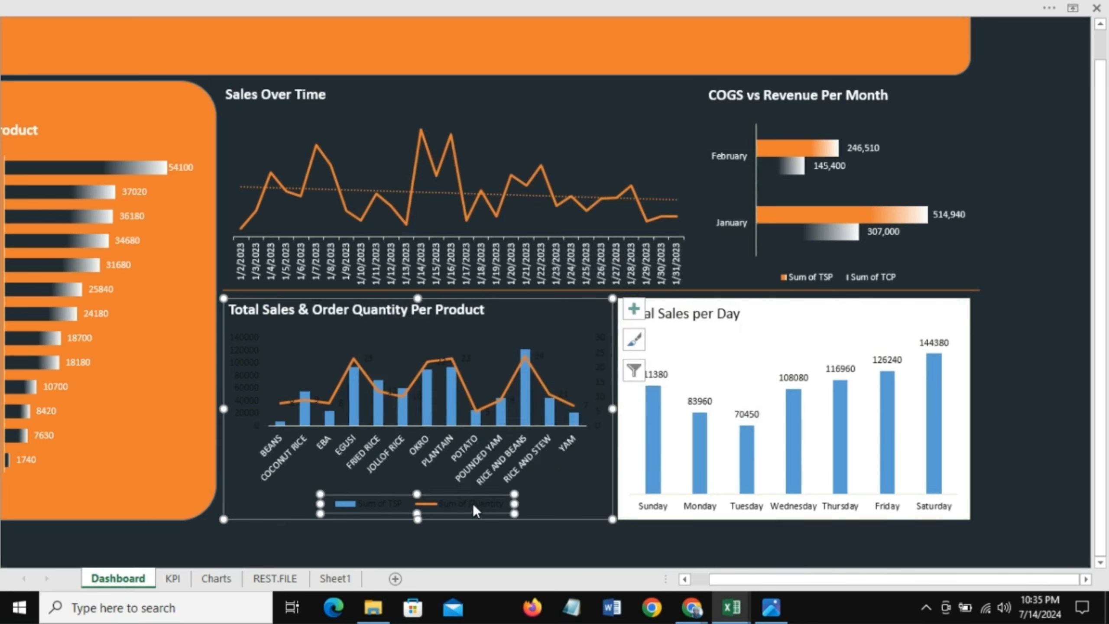
{"action": "right_click", "coordinate": [473, 503]}
{"action": "left_click", "coordinate": [500, 409]}
{"action": "left_click", "coordinate": [454, 278]}
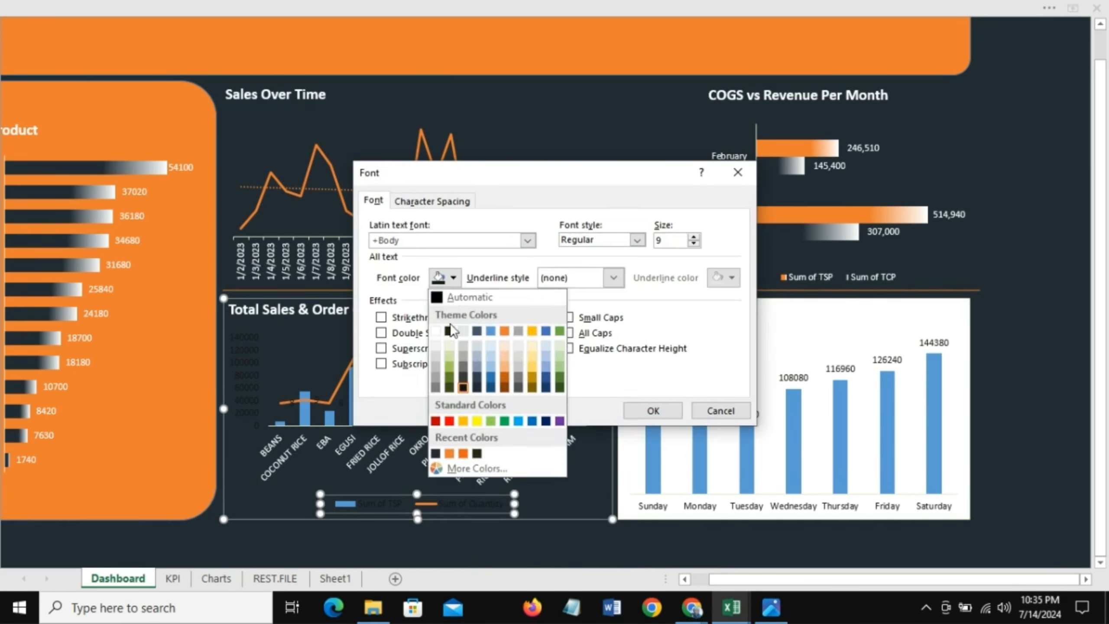
{"action": "left_click", "coordinate": [437, 328]}
{"action": "left_click", "coordinate": [652, 411]}
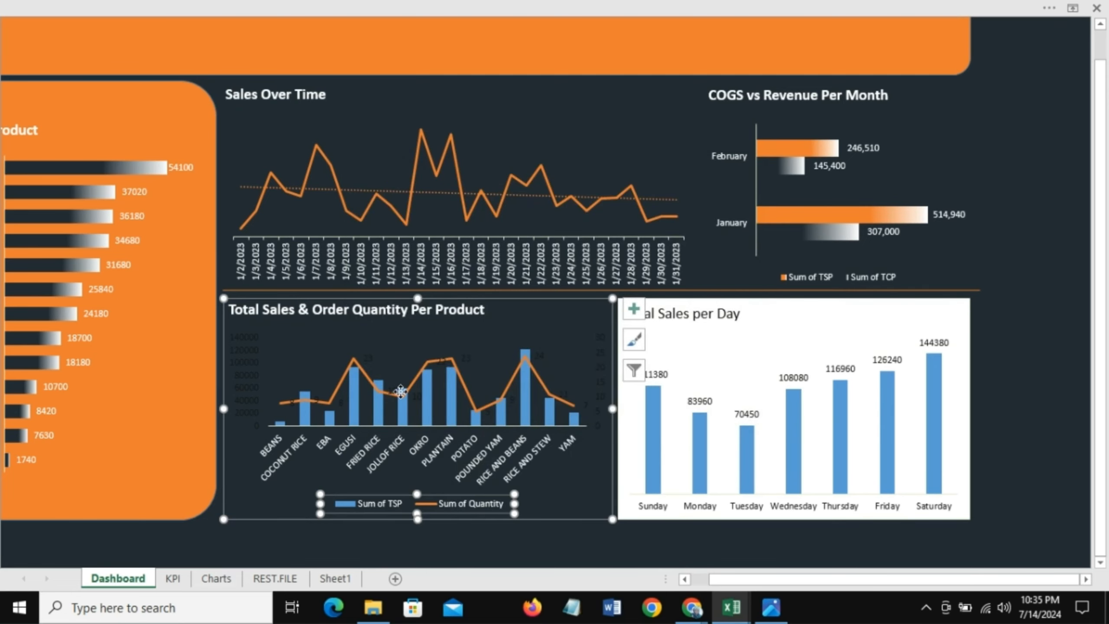
Step: Change the Sum of Quantity data label font color to white
{"action": "left_click", "coordinate": [369, 358]}
{"action": "right_click", "coordinate": [369, 358]}
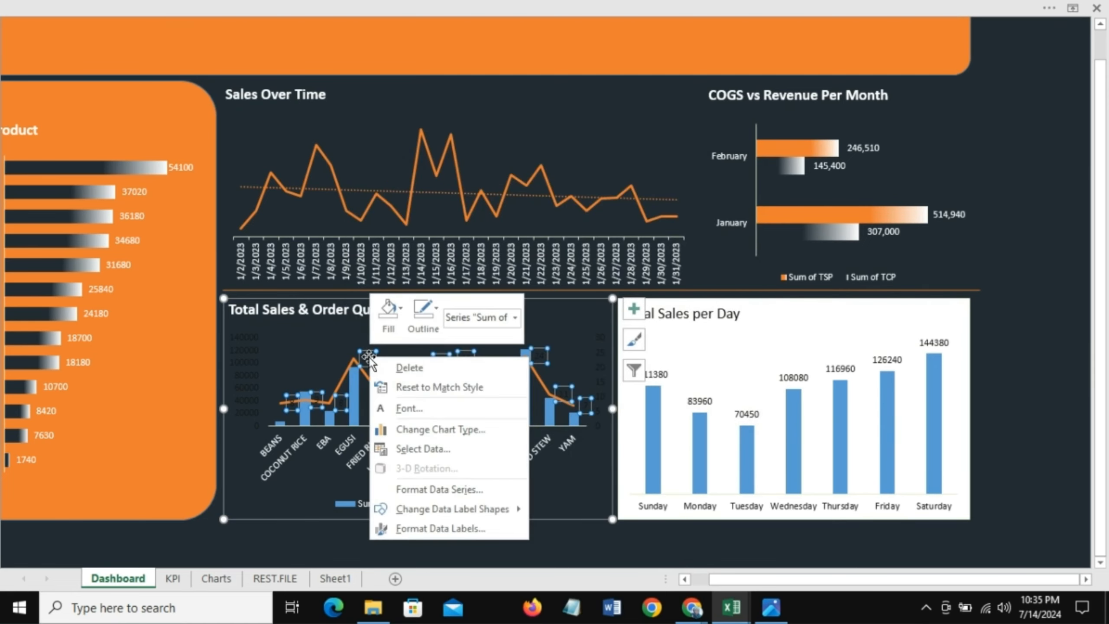
{"action": "left_click", "coordinate": [423, 410]}
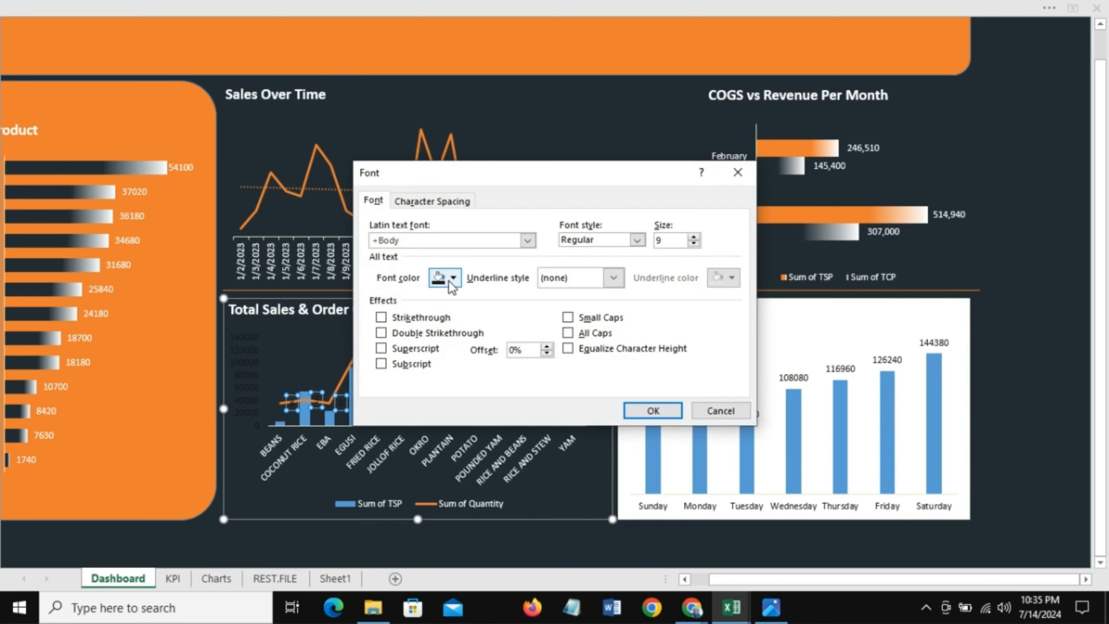
{"action": "left_click", "coordinate": [453, 278]}
{"action": "left_click", "coordinate": [434, 332]}
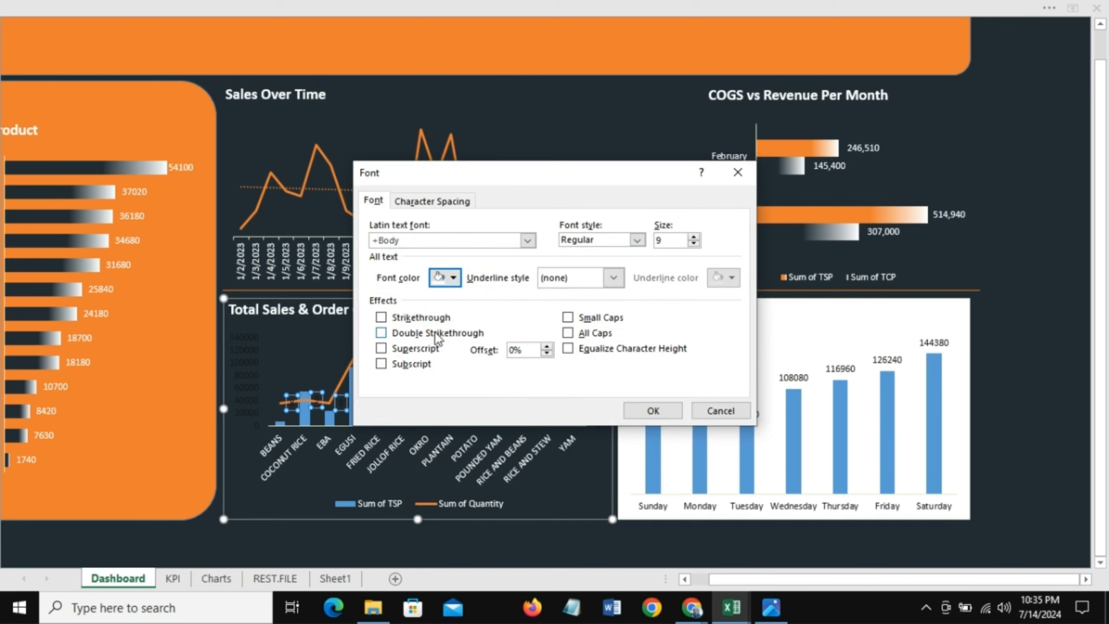
{"action": "left_click", "coordinate": [652, 410]}
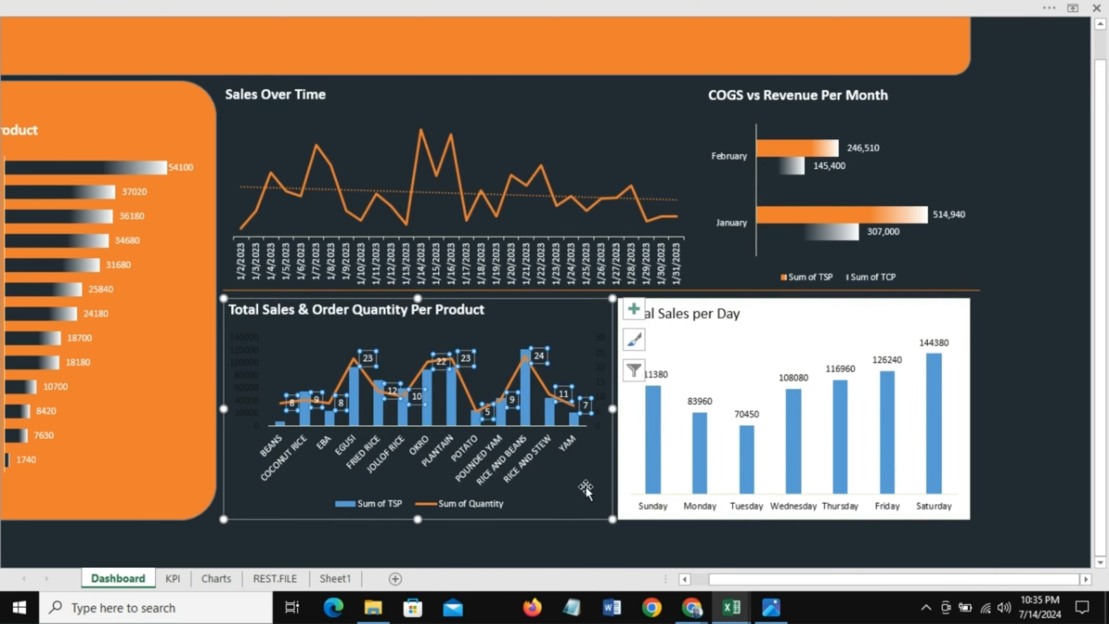
{"action": "key", "text": "Escape"}
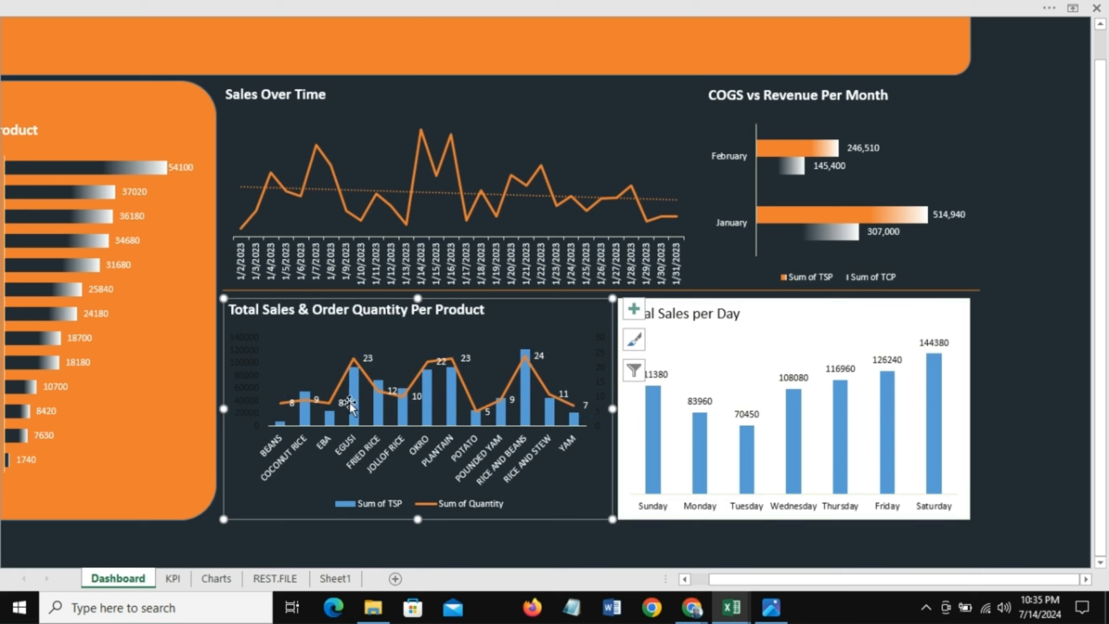
Step: Apply a gradient fill to the Sum of TSP bars, setting the selected gradient stop to orange
{"action": "mouse_move", "coordinate": [354, 400]}
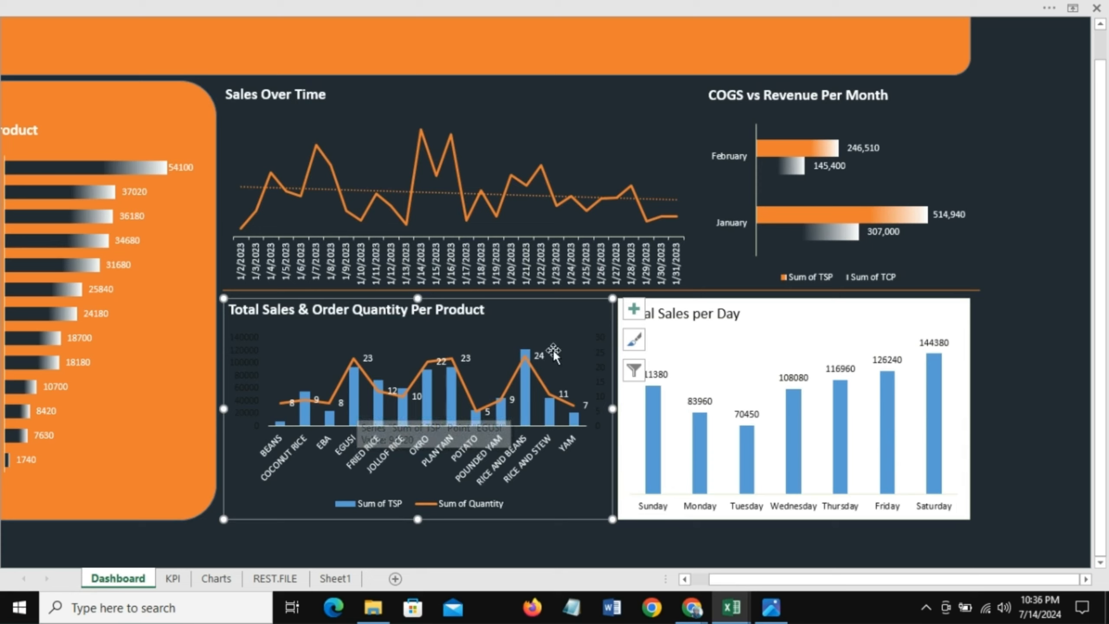
{"action": "left_click", "coordinate": [353, 405]}
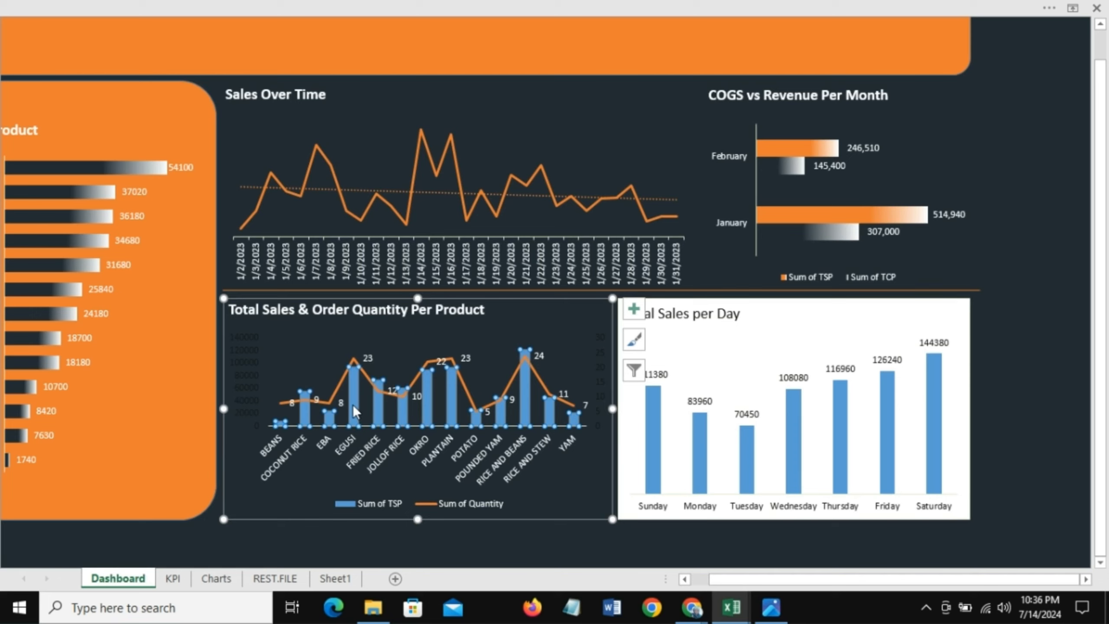
{"action": "right_click", "coordinate": [353, 404]}
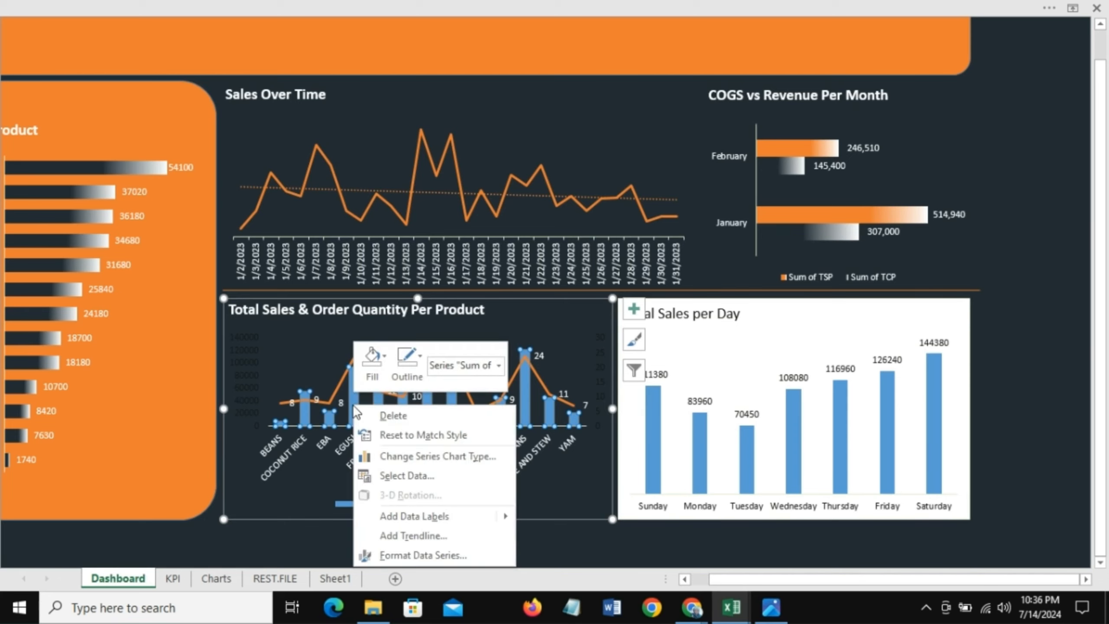
{"action": "left_click", "coordinate": [383, 359]}
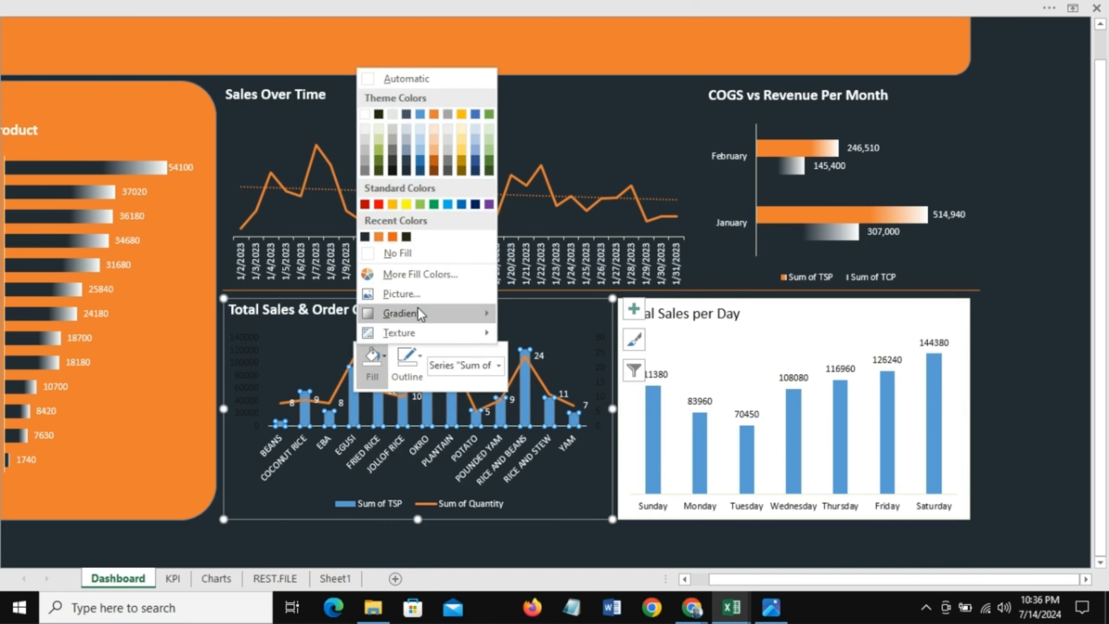
{"action": "mouse_move", "coordinate": [416, 314]}
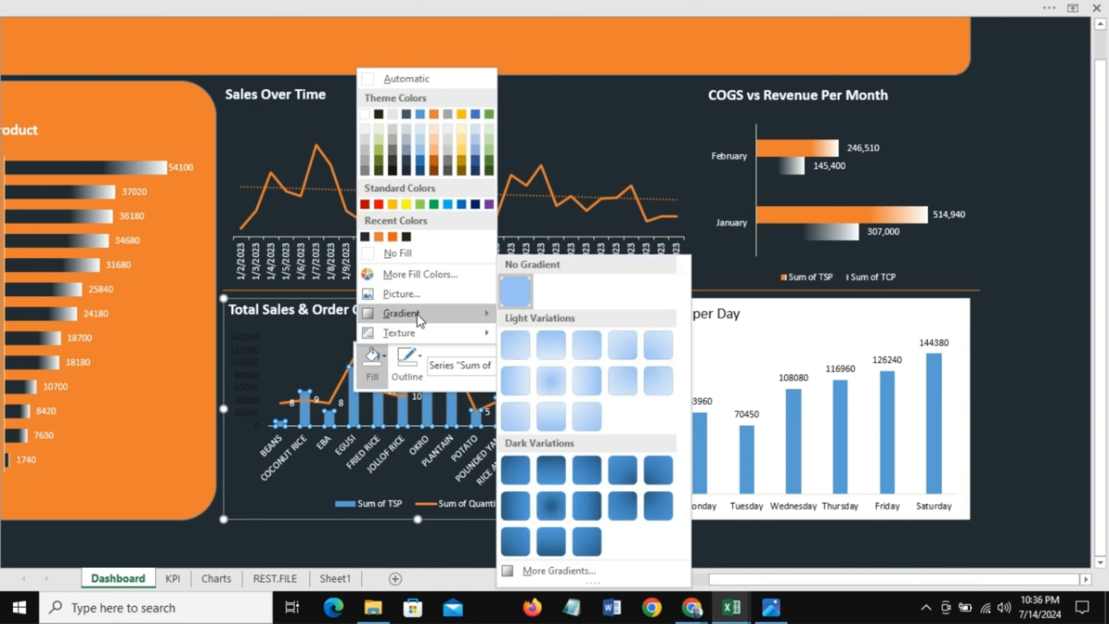
{"action": "left_click", "coordinate": [555, 567]}
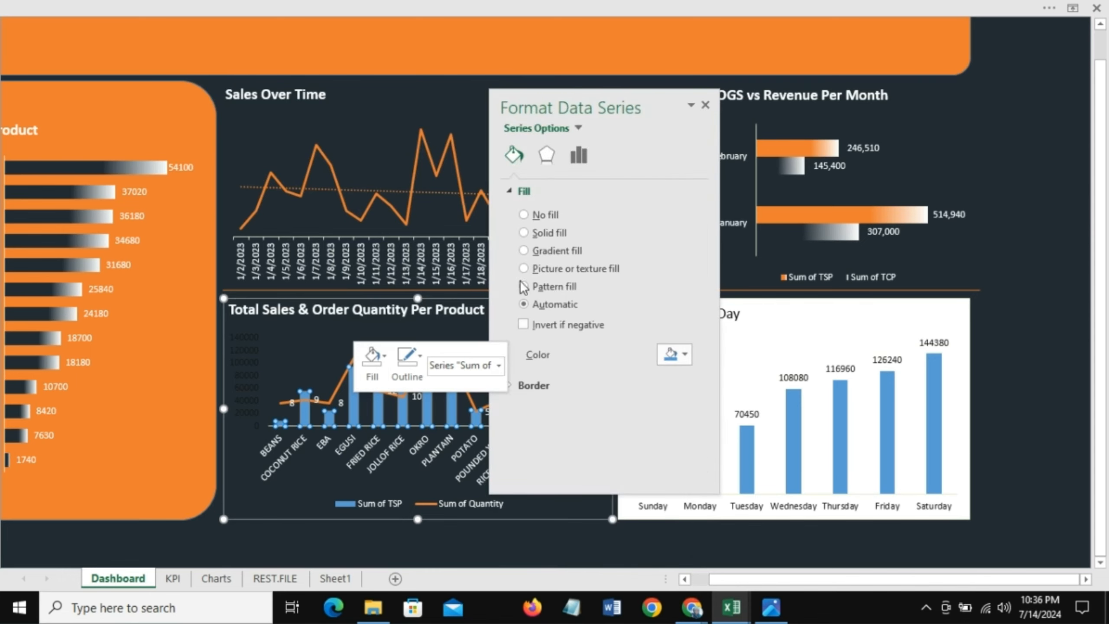
{"action": "left_click", "coordinate": [524, 251]}
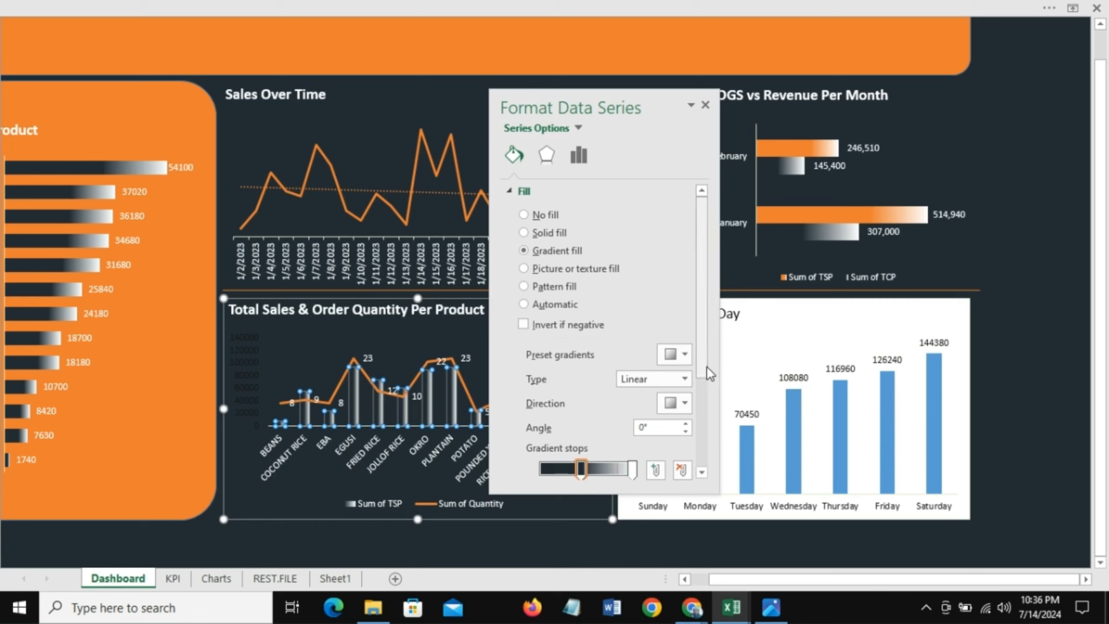
{"action": "left_click_drag", "start_coordinate": [707, 364], "coordinate": [700, 429]}
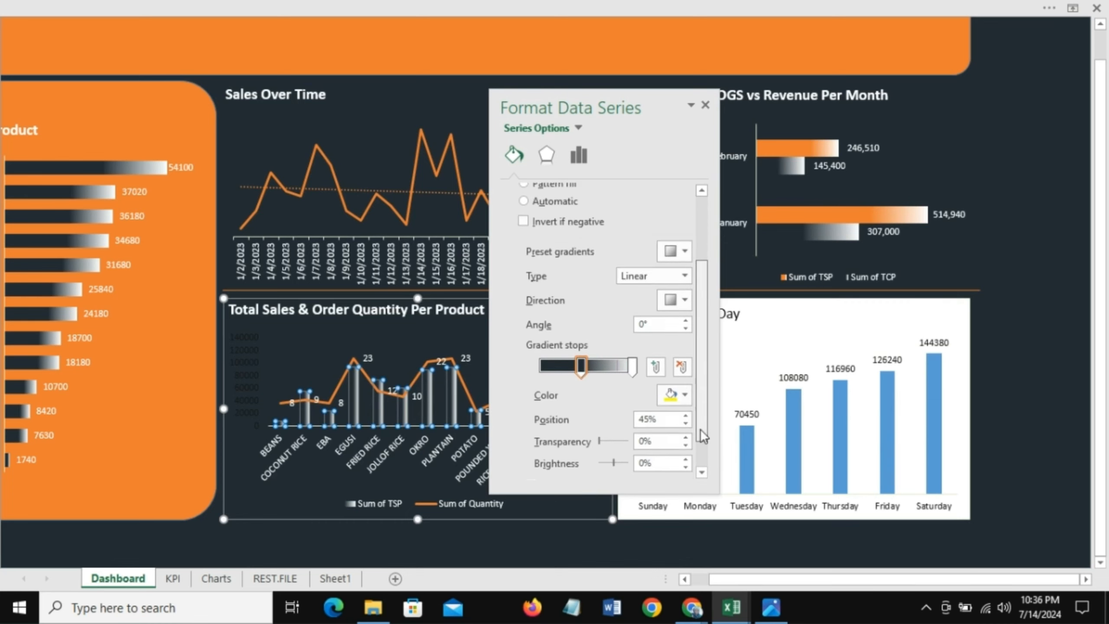
{"action": "left_click", "coordinate": [685, 394]}
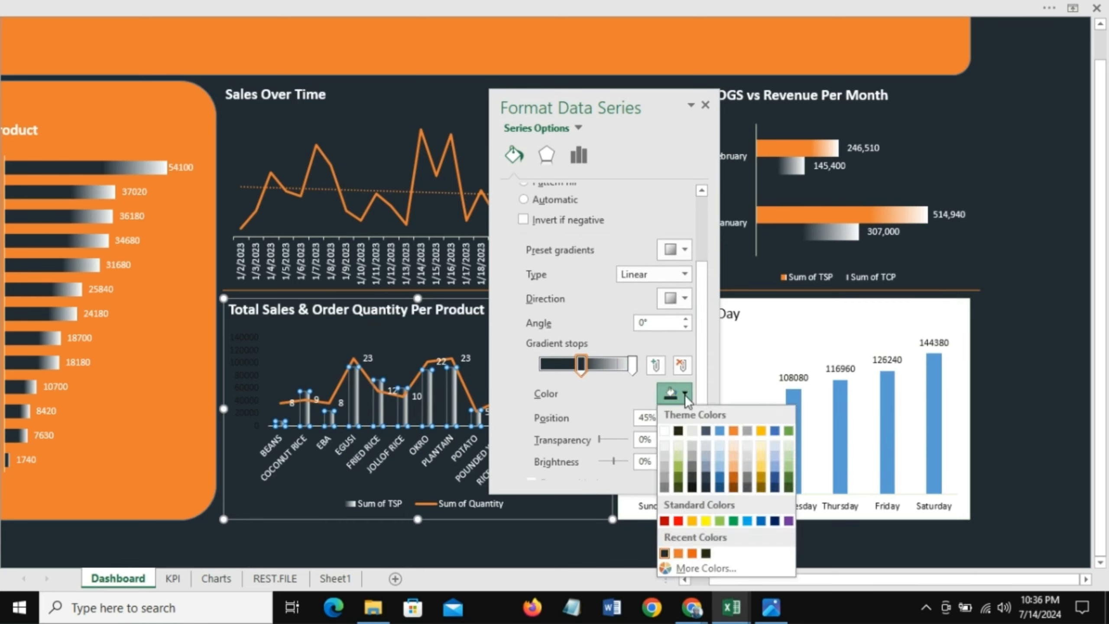
{"action": "left_click", "coordinate": [678, 554]}
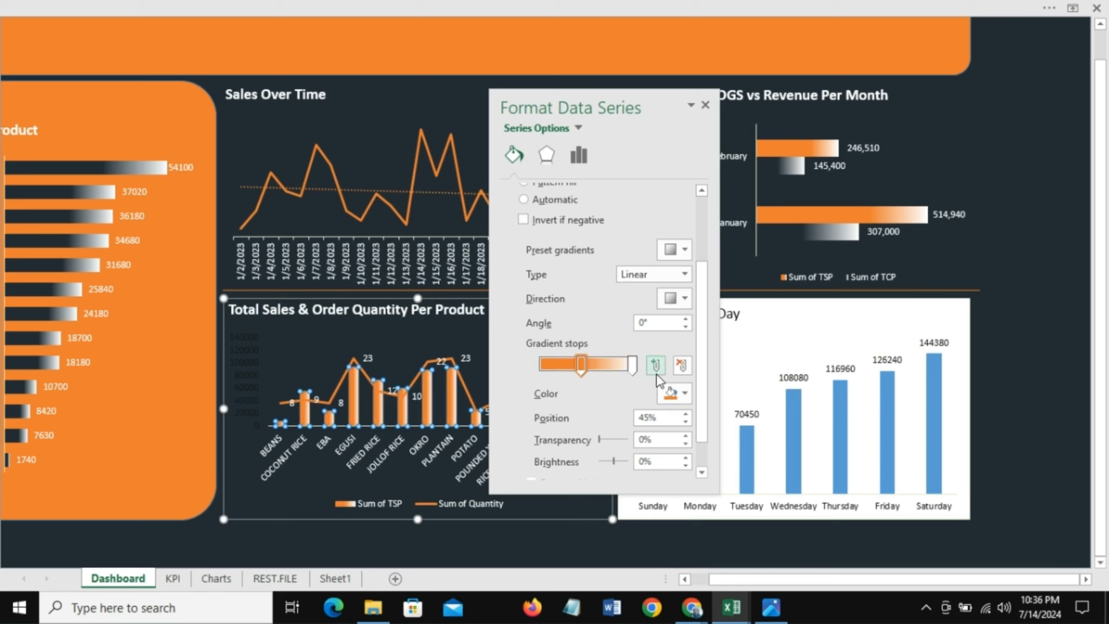
Step: Set the bars' gradient direction to Linear Up and move the middle gradient stop to 62%
{"action": "left_click", "coordinate": [684, 300]}
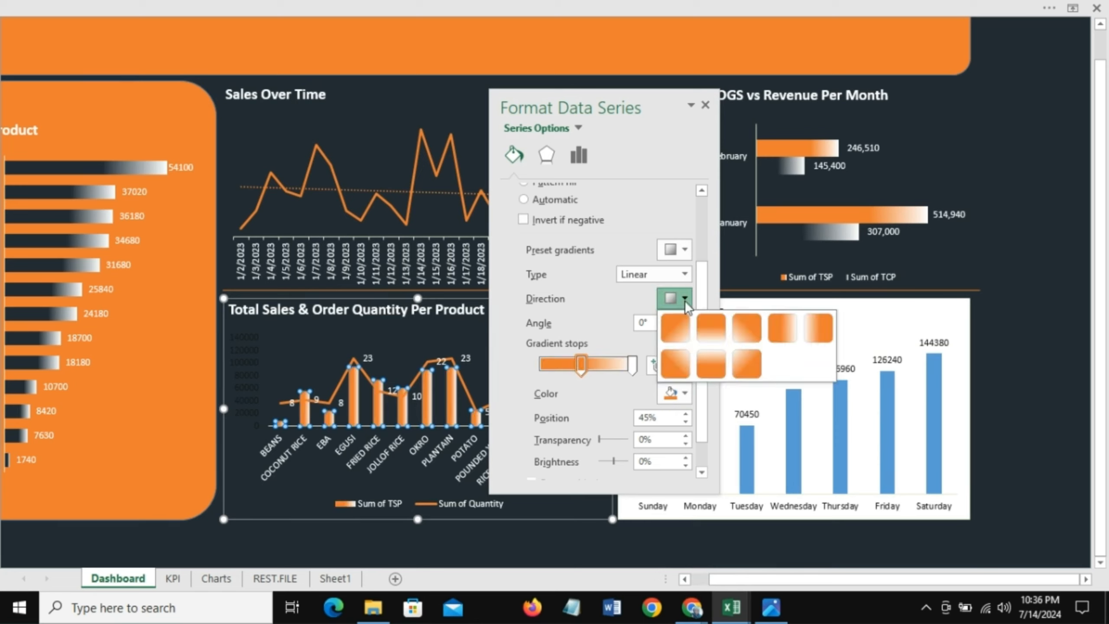
{"action": "left_click", "coordinate": [713, 357]}
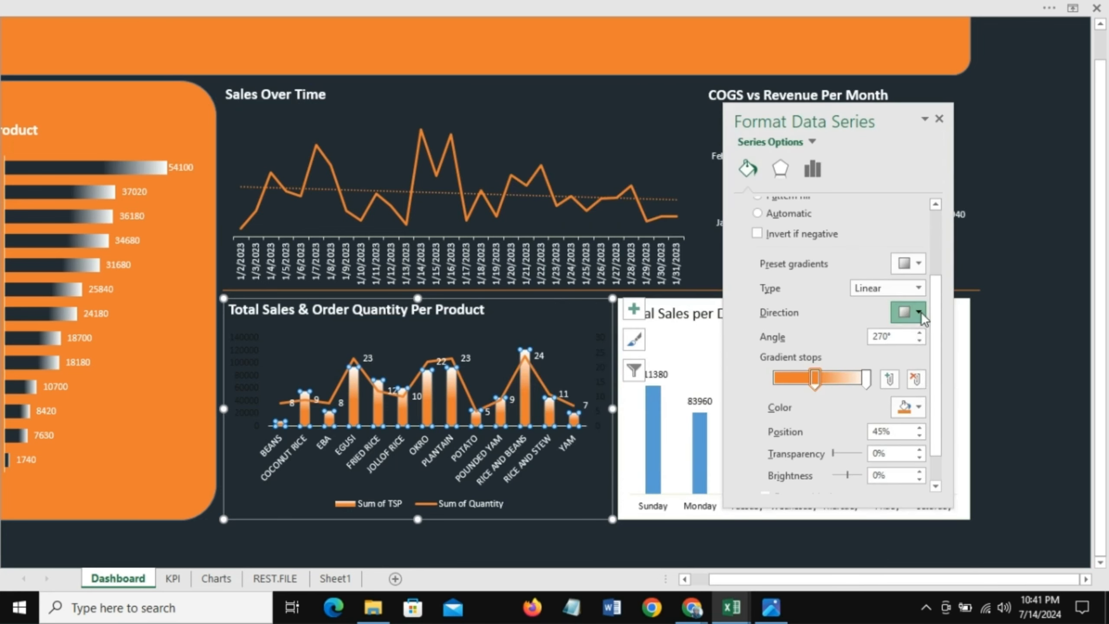
{"action": "left_click", "coordinate": [919, 311]}
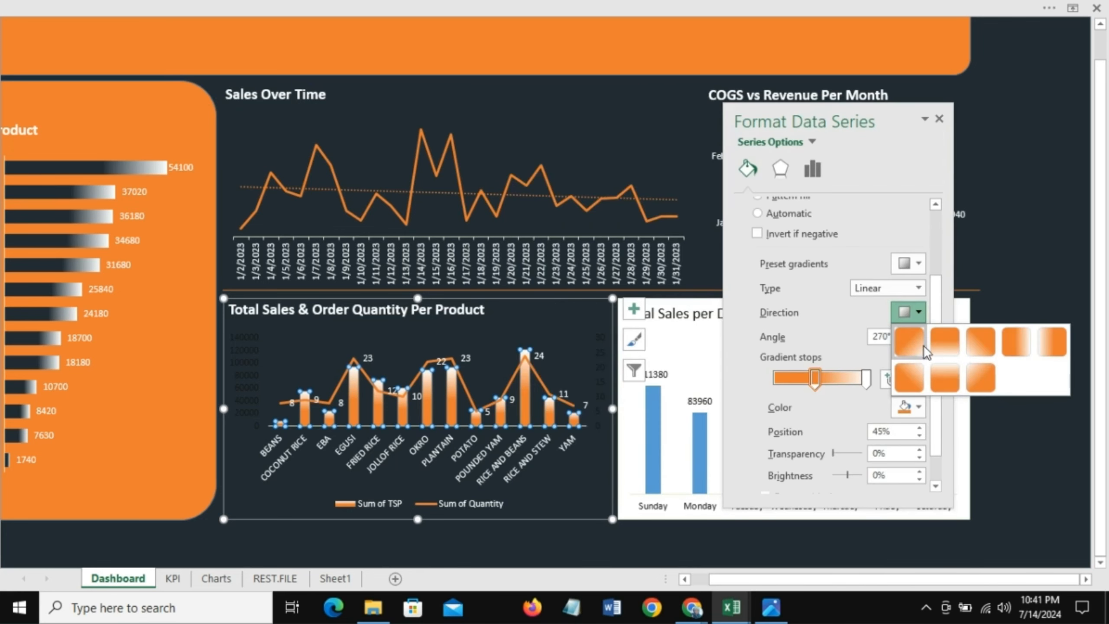
{"action": "left_click", "coordinate": [948, 378]}
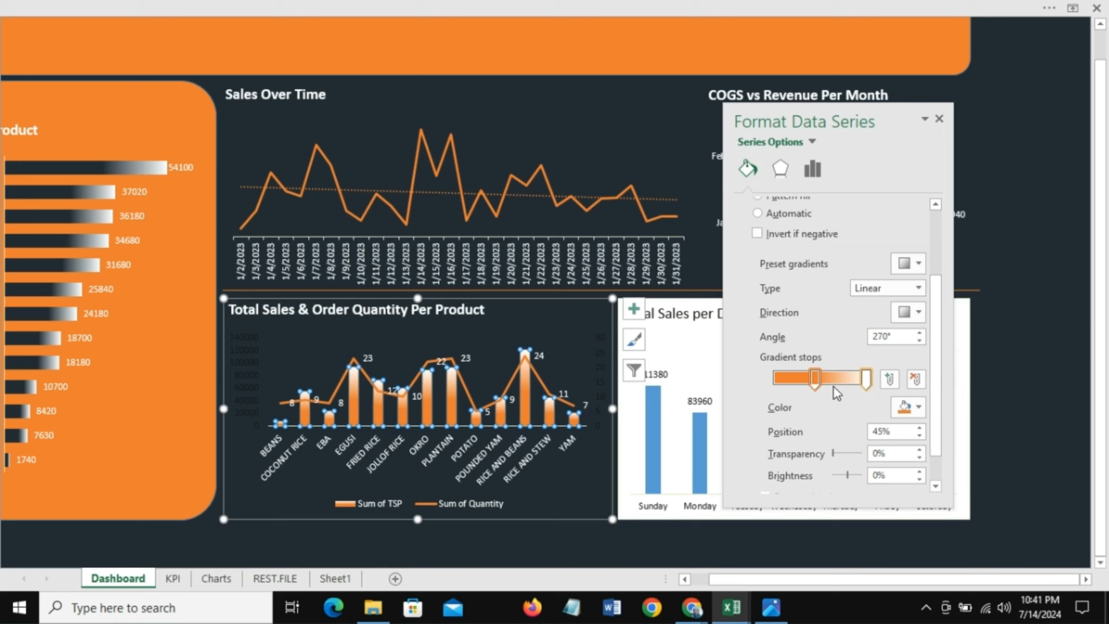
{"action": "left_click_drag", "start_coordinate": [835, 383], "coordinate": [836, 381]}
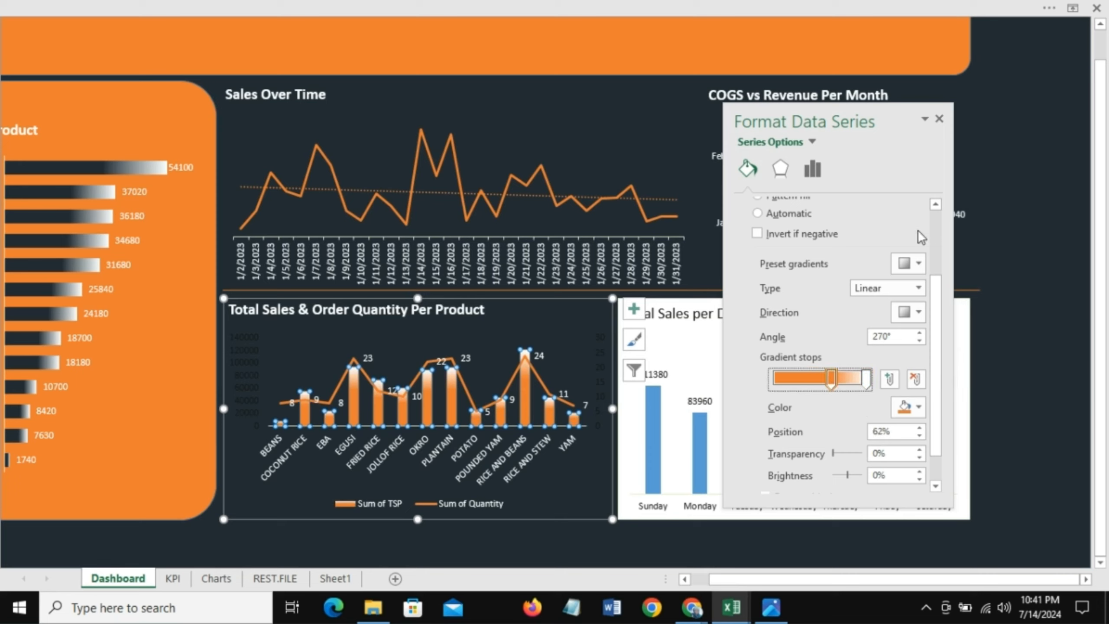
{"action": "left_click", "coordinate": [939, 119]}
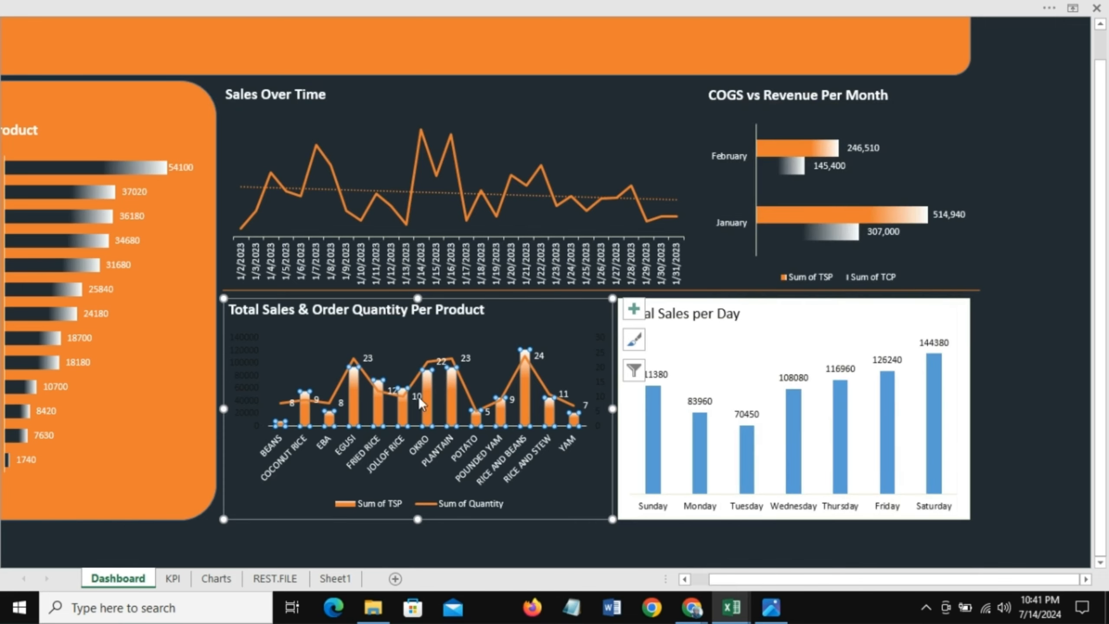
Step: Recolor the Sum of Quantity line with a light gray fill and a light outline color
{"action": "left_click", "coordinate": [336, 386]}
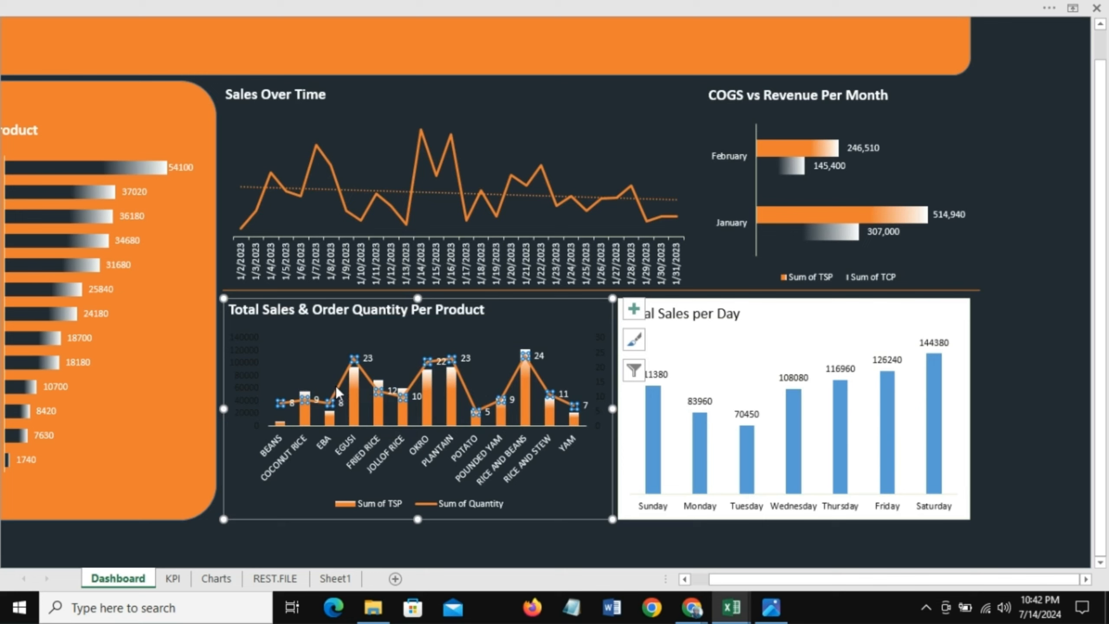
{"action": "right_click", "coordinate": [336, 388]}
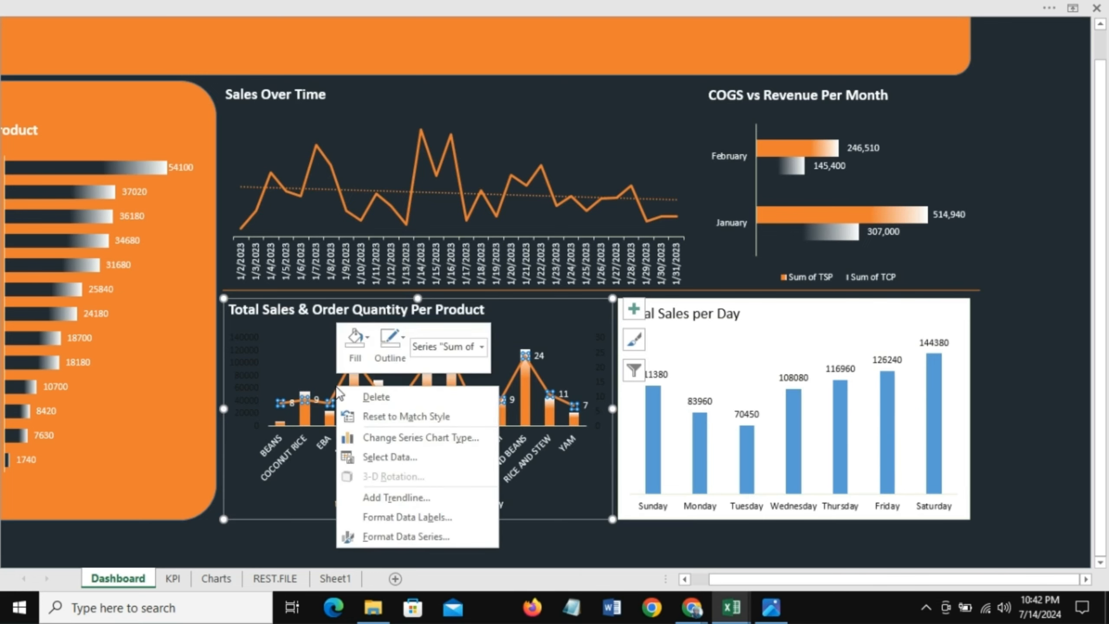
{"action": "left_click", "coordinate": [366, 337]}
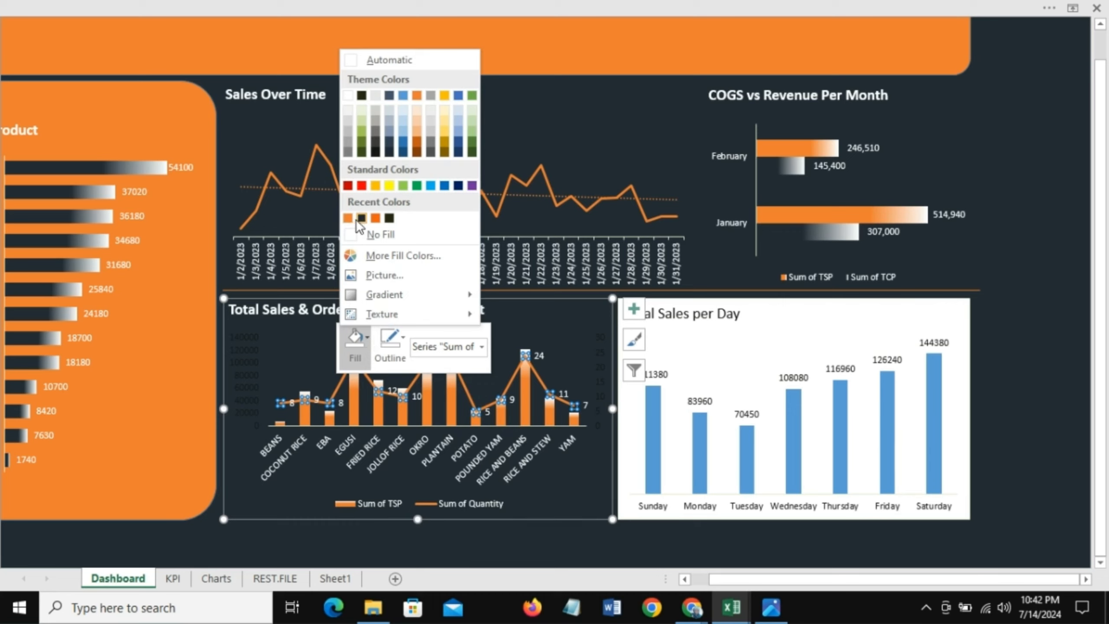
{"action": "left_click", "coordinate": [378, 123]}
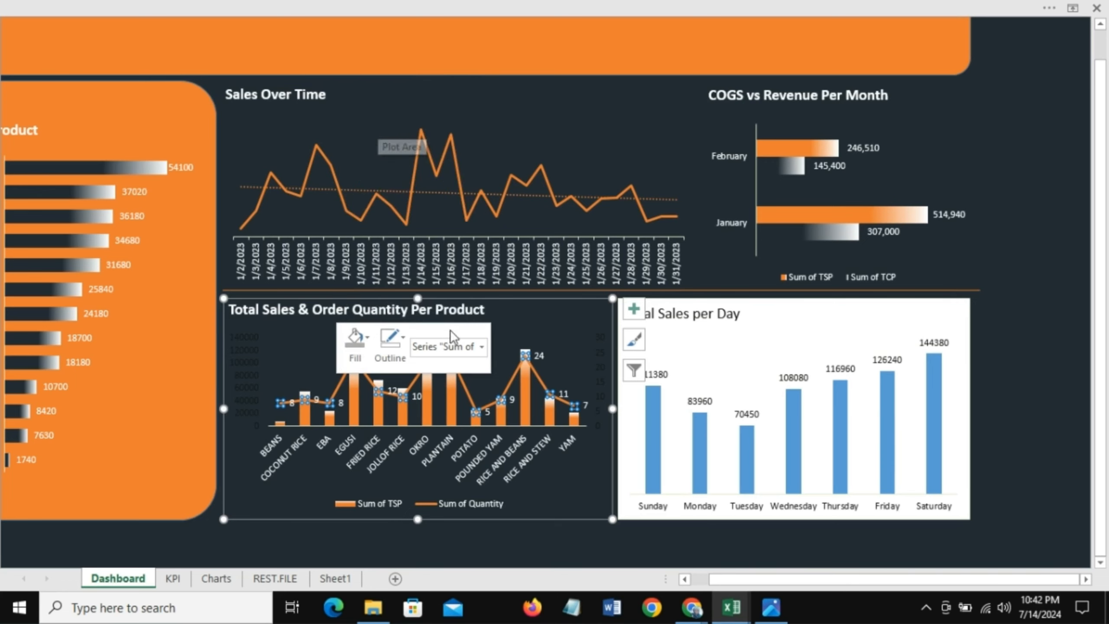
{"action": "left_click", "coordinate": [404, 337]}
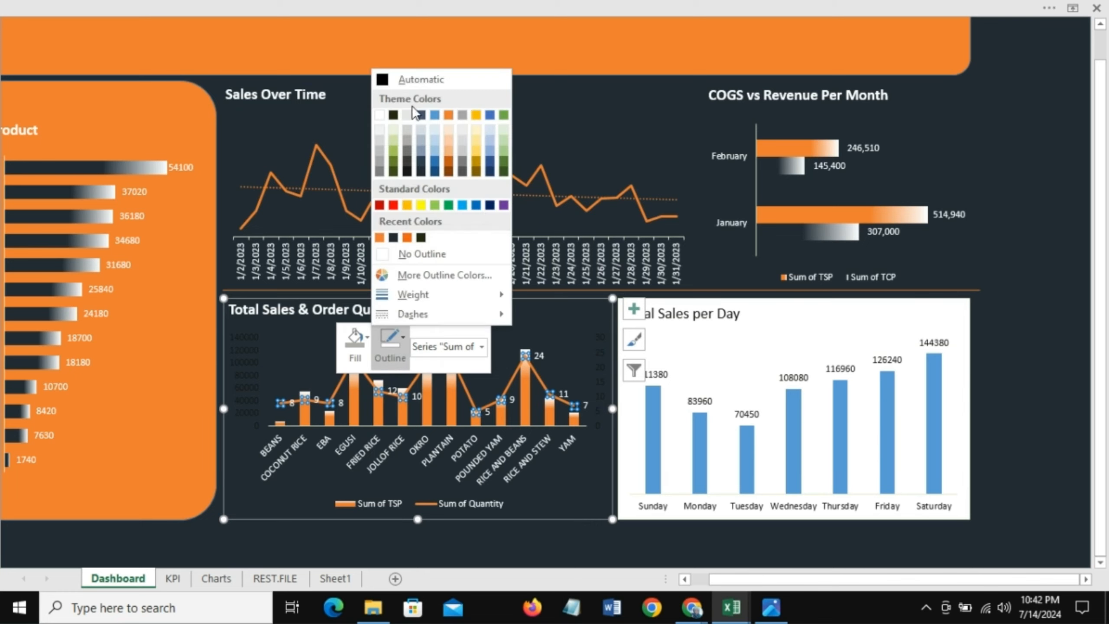
{"action": "left_click", "coordinate": [409, 140]}
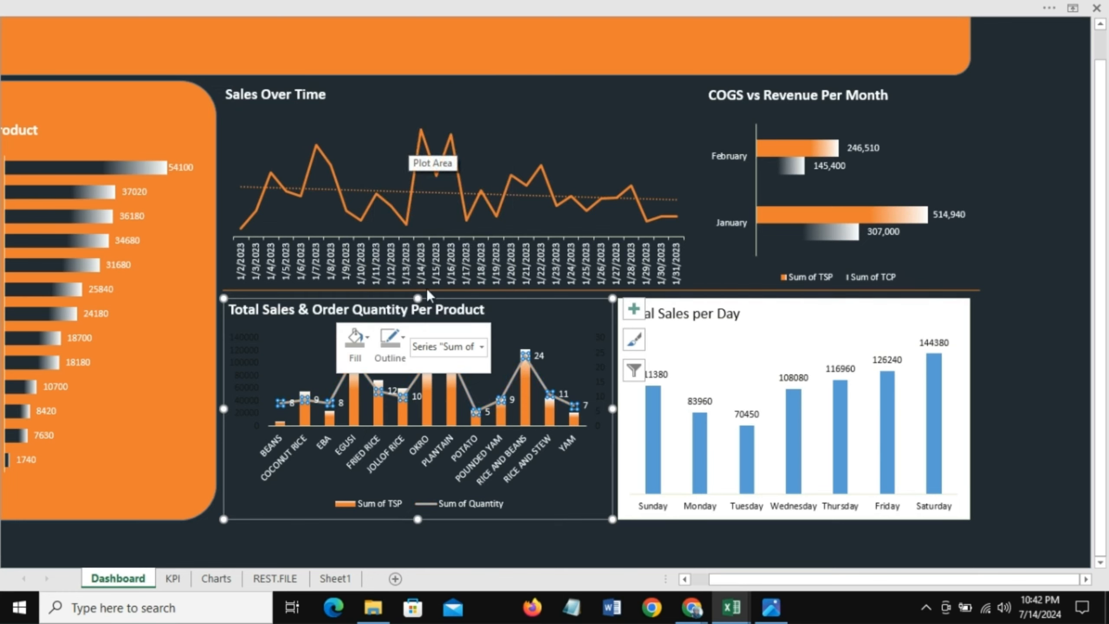
{"action": "left_click", "coordinate": [402, 342]}
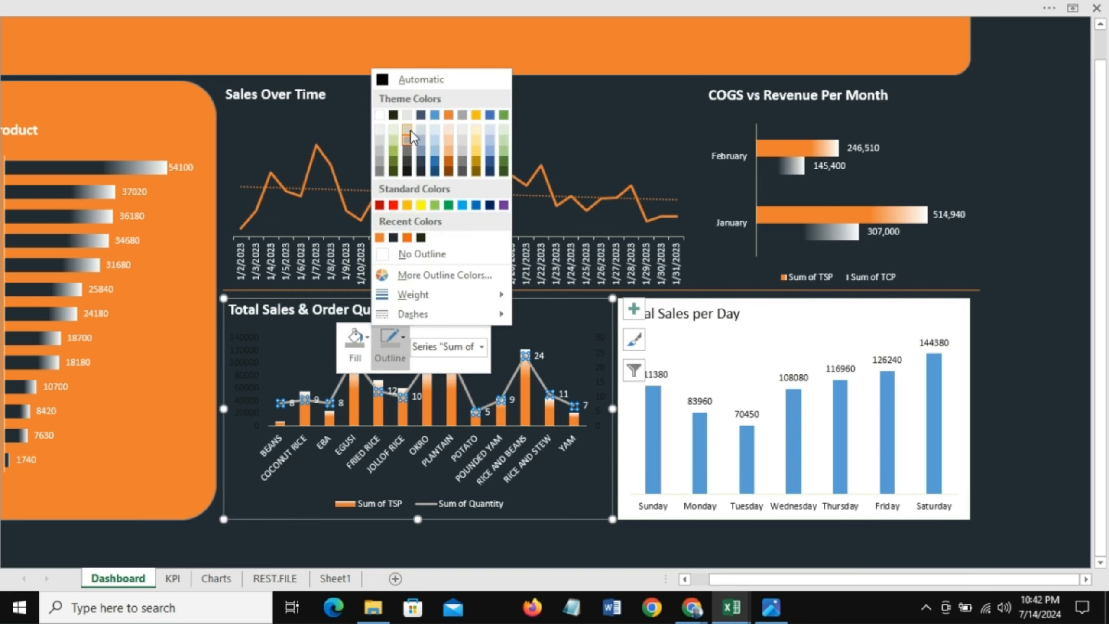
{"action": "left_click", "coordinate": [410, 132]}
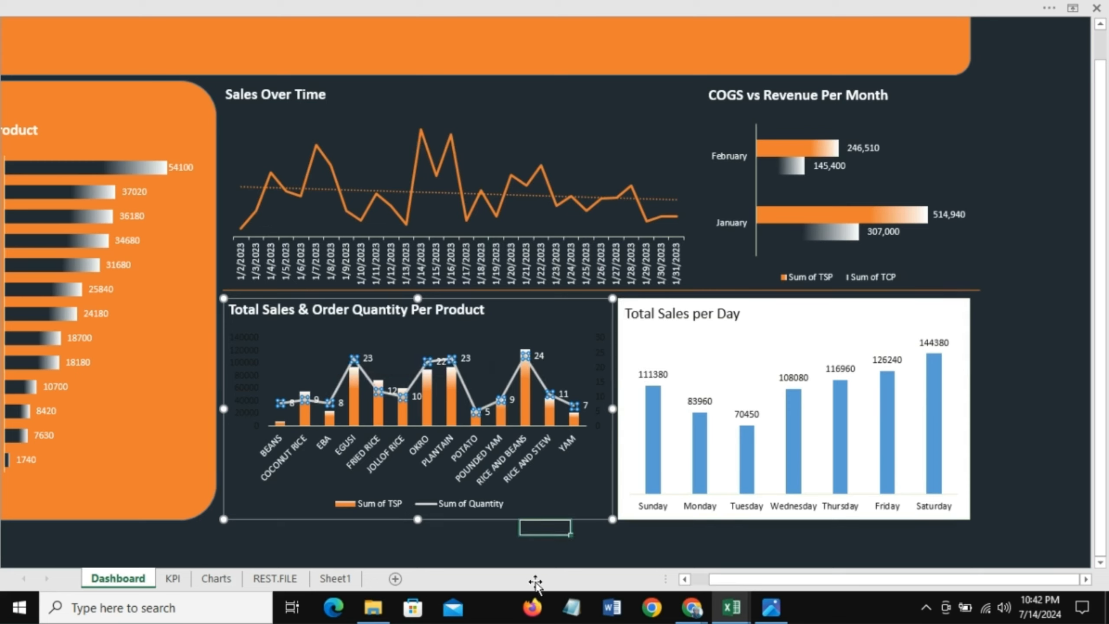
{"action": "left_click", "coordinate": [545, 527]}
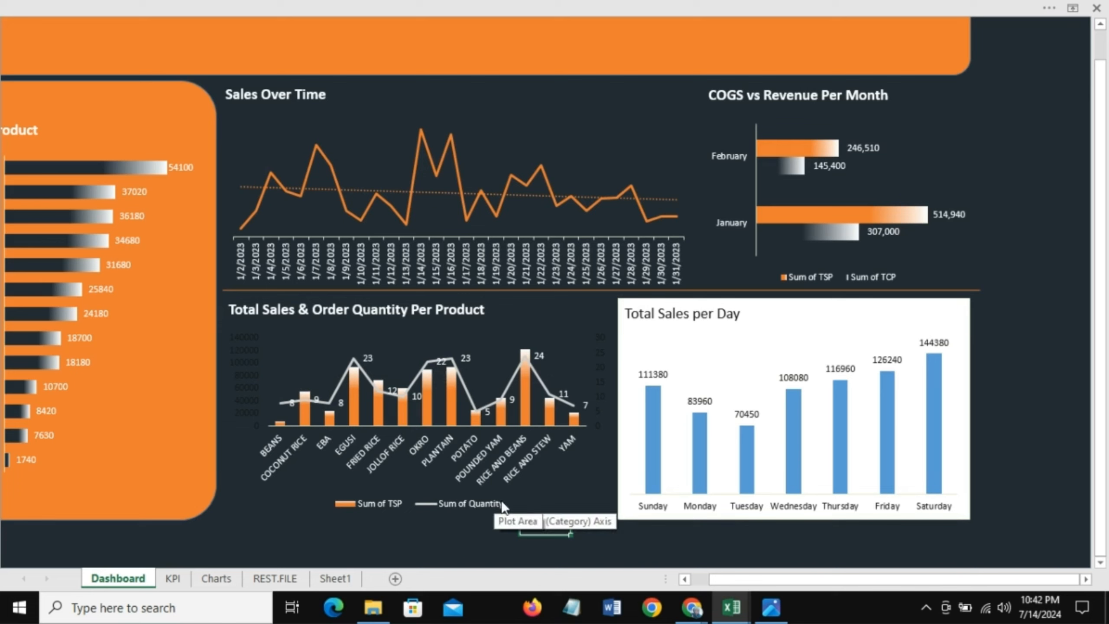
Step: Change the primary vertical axis label font color to white
{"action": "left_click", "coordinate": [247, 352]}
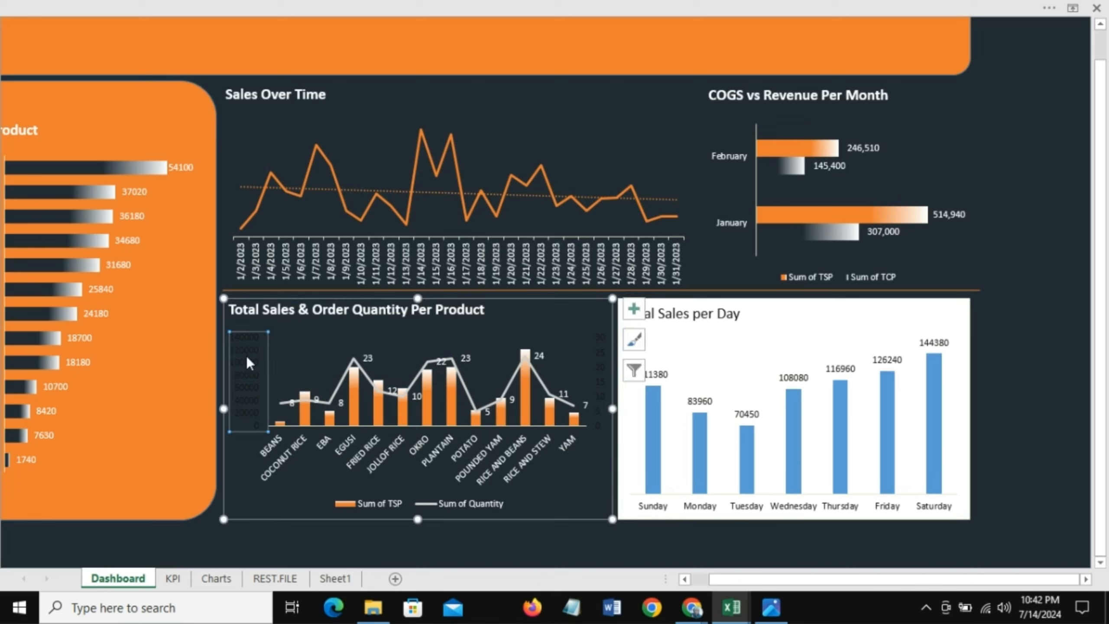
{"action": "right_click", "coordinate": [246, 357]}
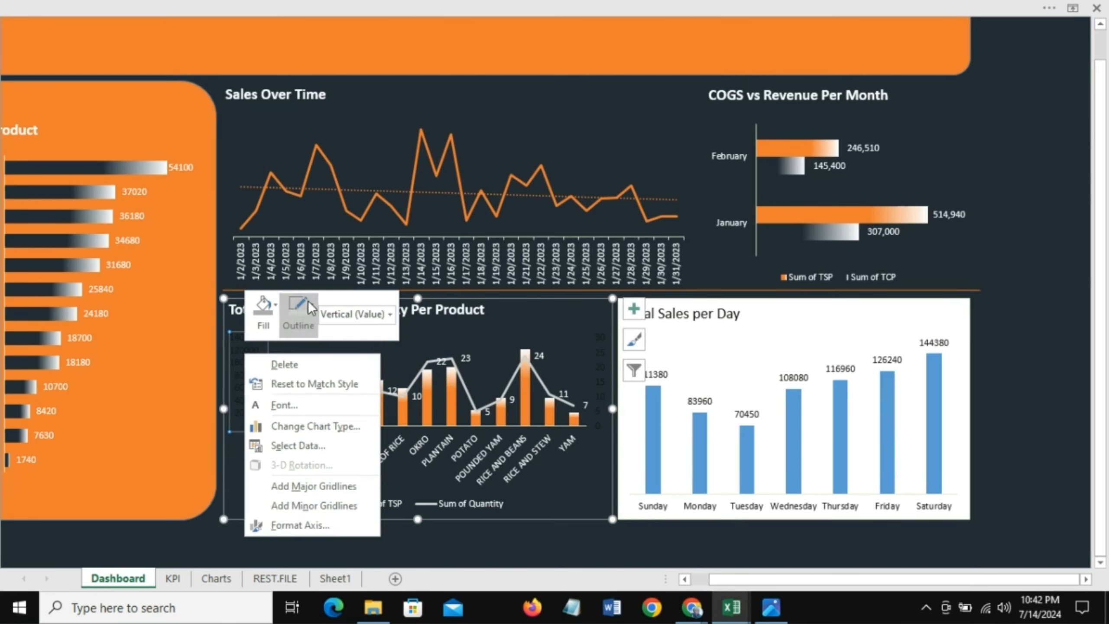
{"action": "left_click", "coordinate": [295, 407]}
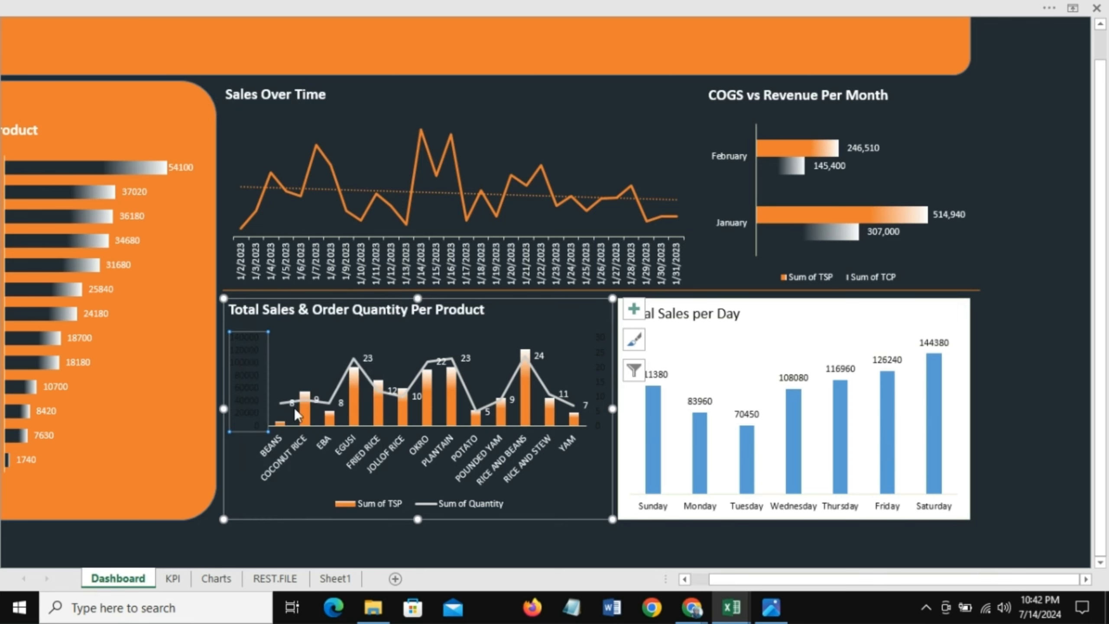
{"action": "left_click", "coordinate": [445, 277]}
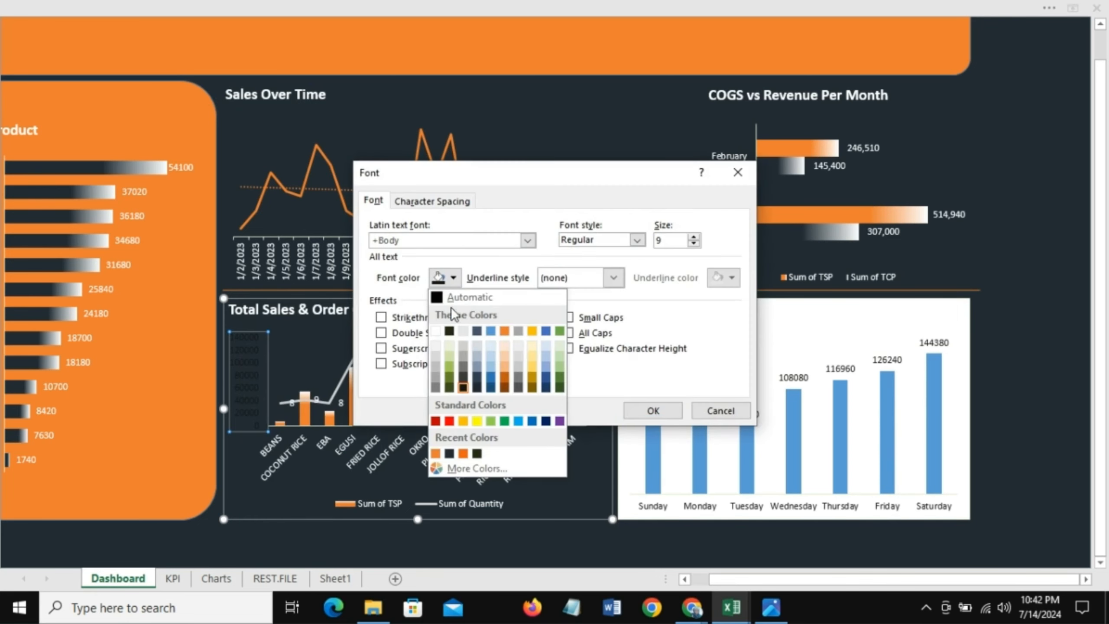
{"action": "left_click", "coordinate": [436, 331]}
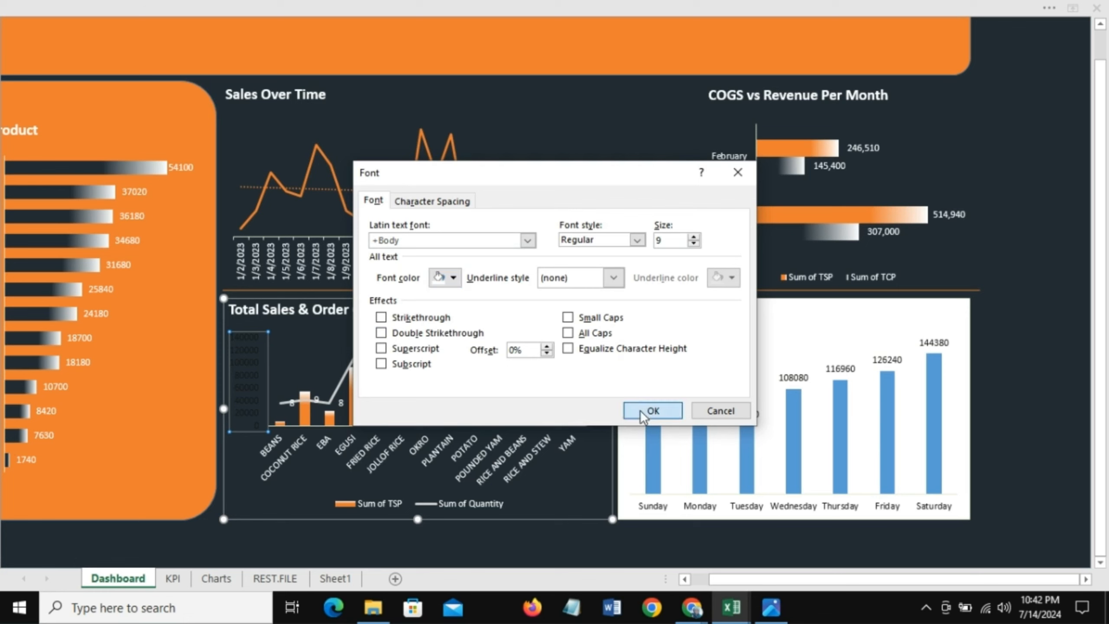
{"action": "left_click", "coordinate": [653, 410]}
Step: Change the secondary vertical axis label font color to the dark background color
{"action": "left_click", "coordinate": [593, 371]}
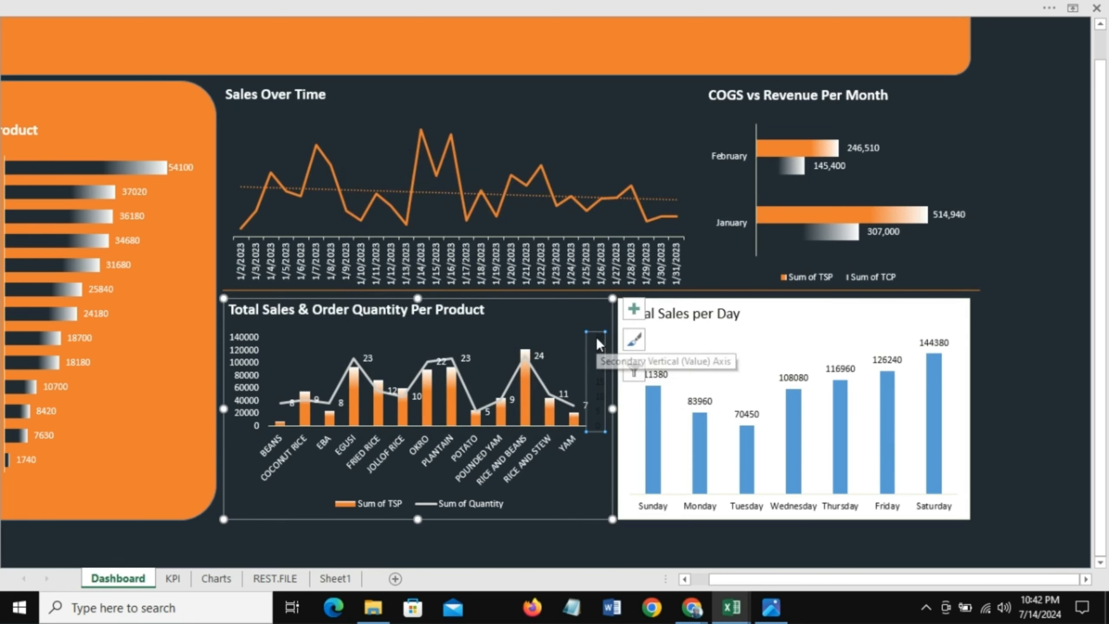
{"action": "right_click", "coordinate": [596, 336]}
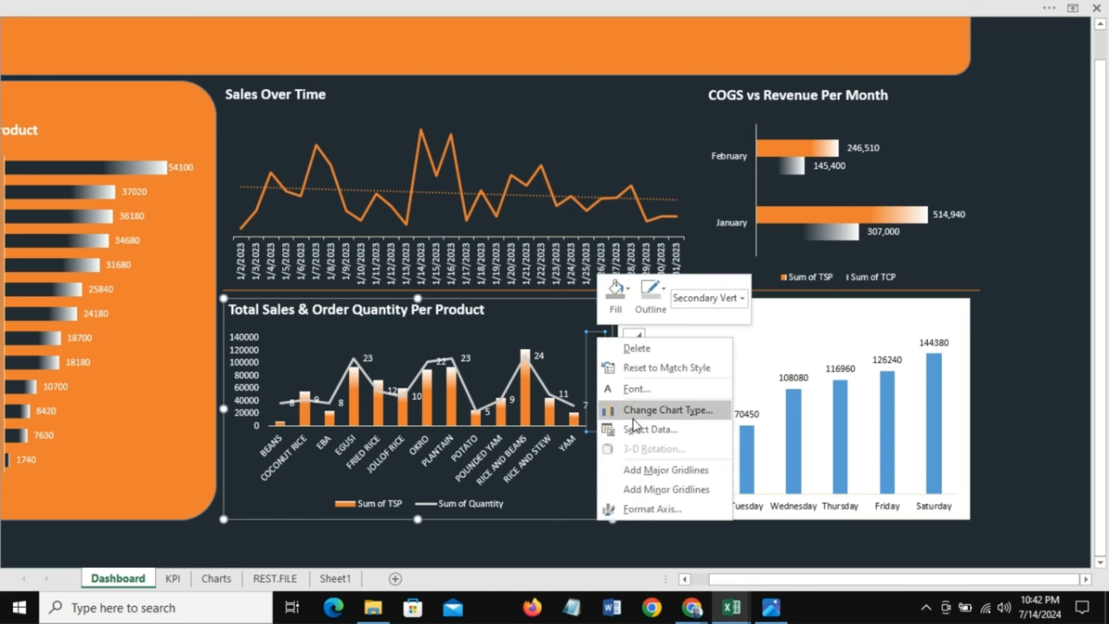
{"action": "left_click", "coordinate": [636, 390]}
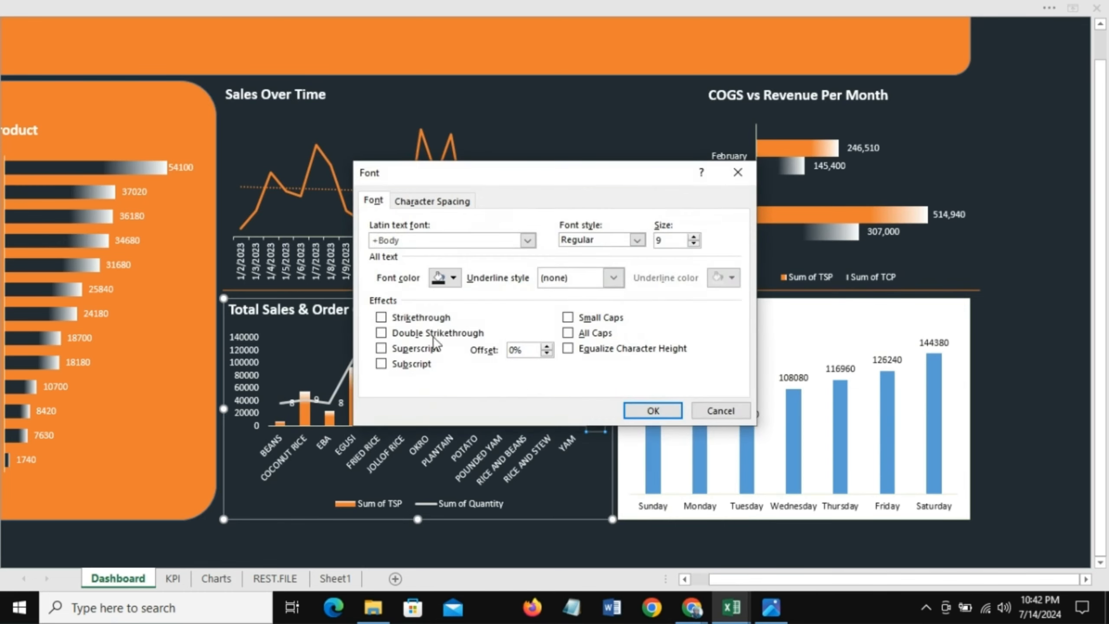
{"action": "left_click", "coordinate": [453, 278]}
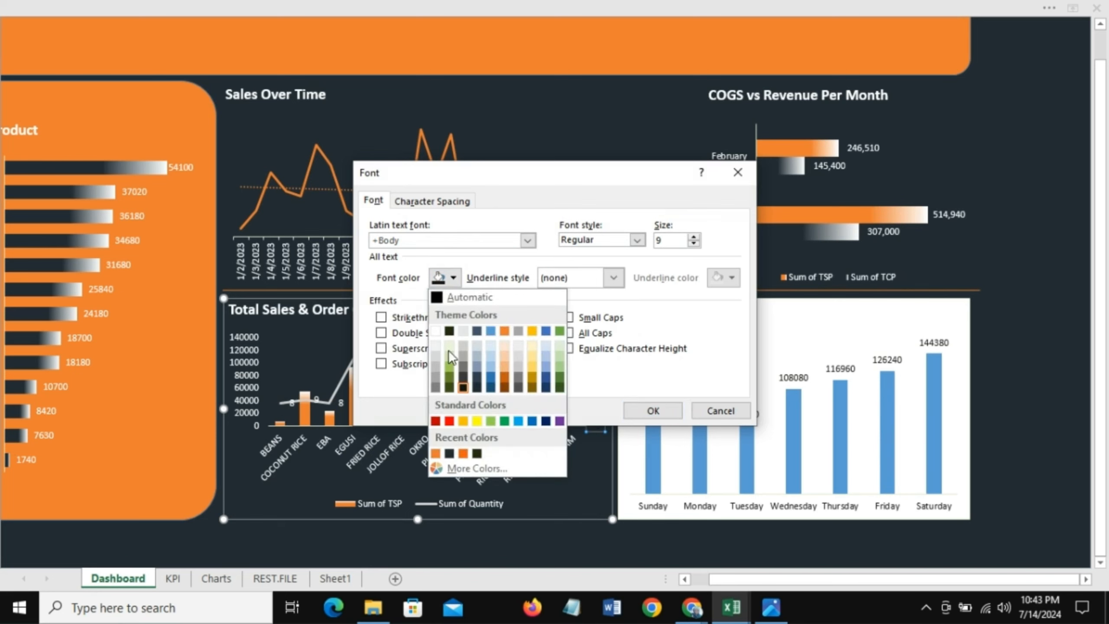
{"action": "left_click", "coordinate": [449, 454]}
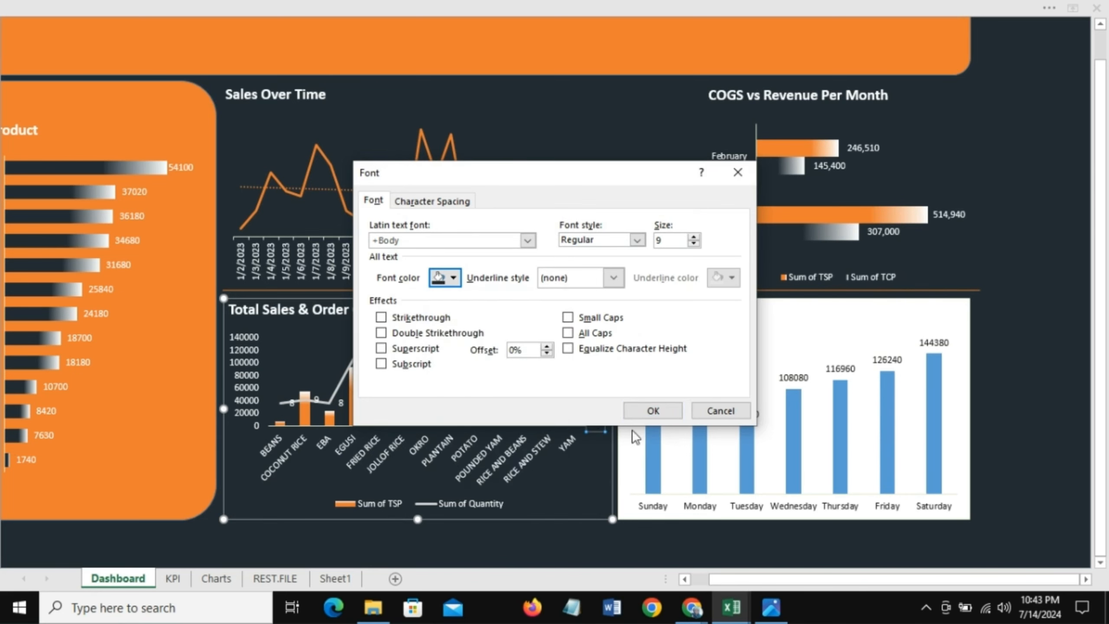
{"action": "left_click", "coordinate": [652, 411]}
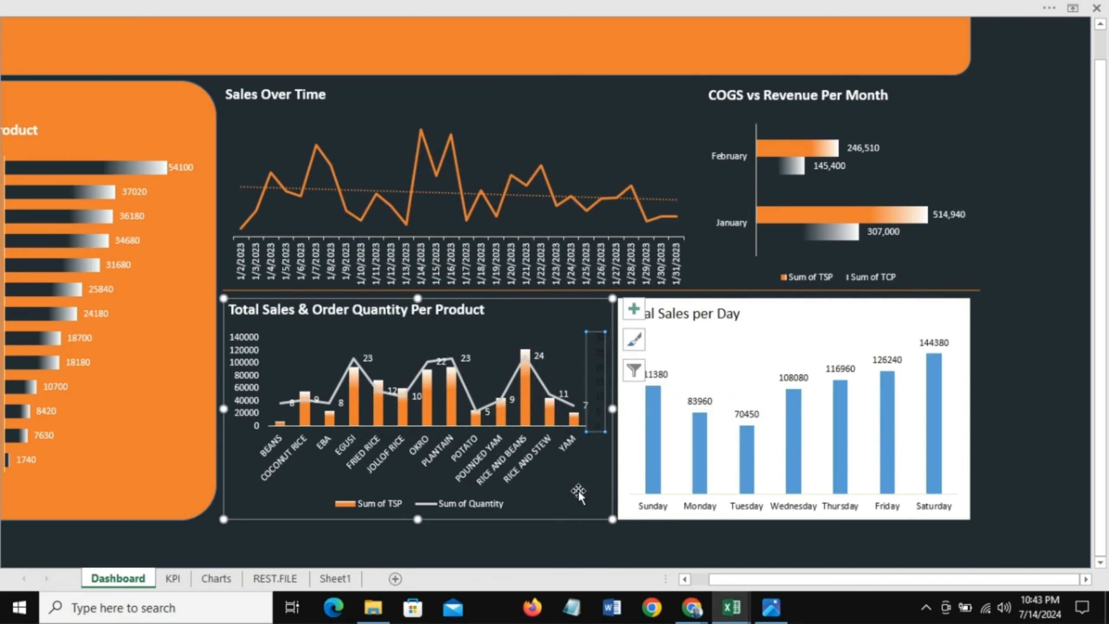
Step: Remove the fill and the outline from the Total Sales per Day chart area
{"action": "left_click", "coordinate": [612, 515]}
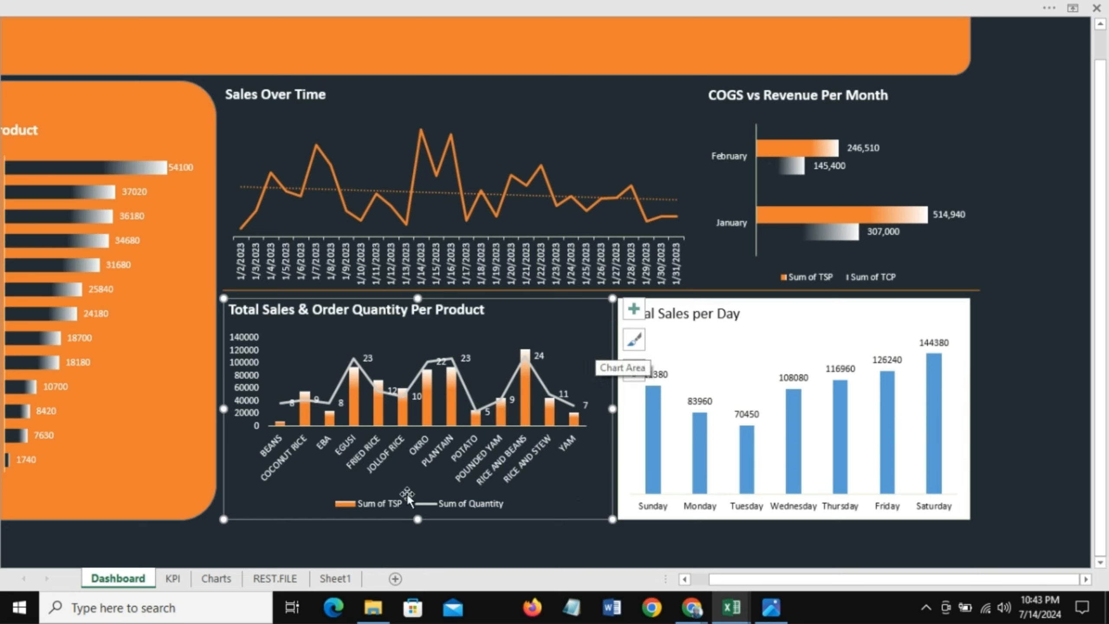
{"action": "left_click", "coordinate": [689, 300]}
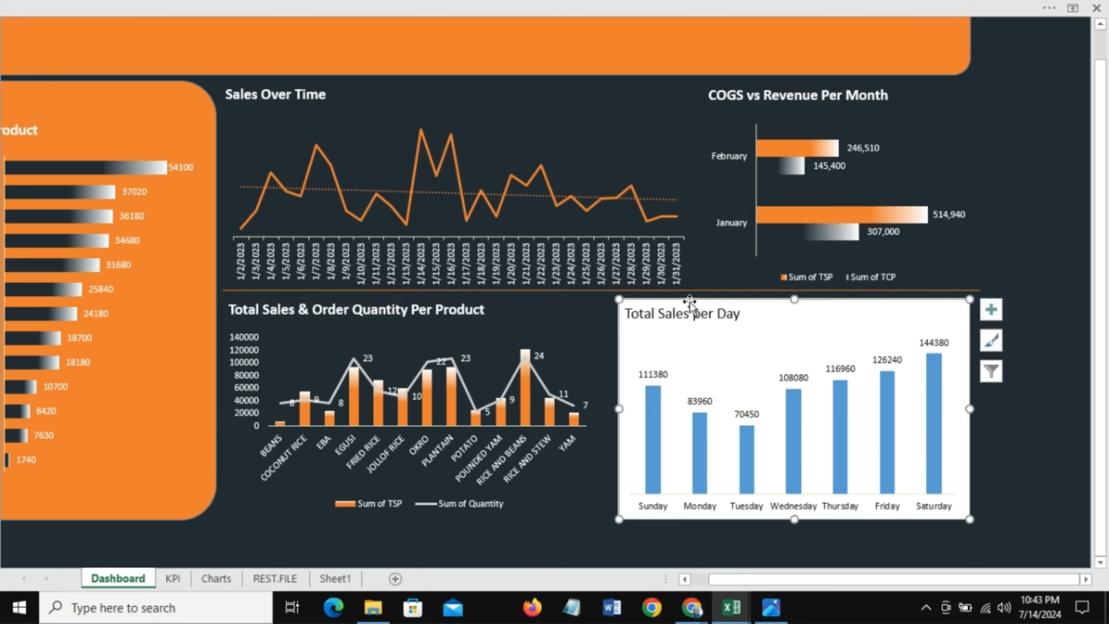
{"action": "right_click", "coordinate": [689, 300]}
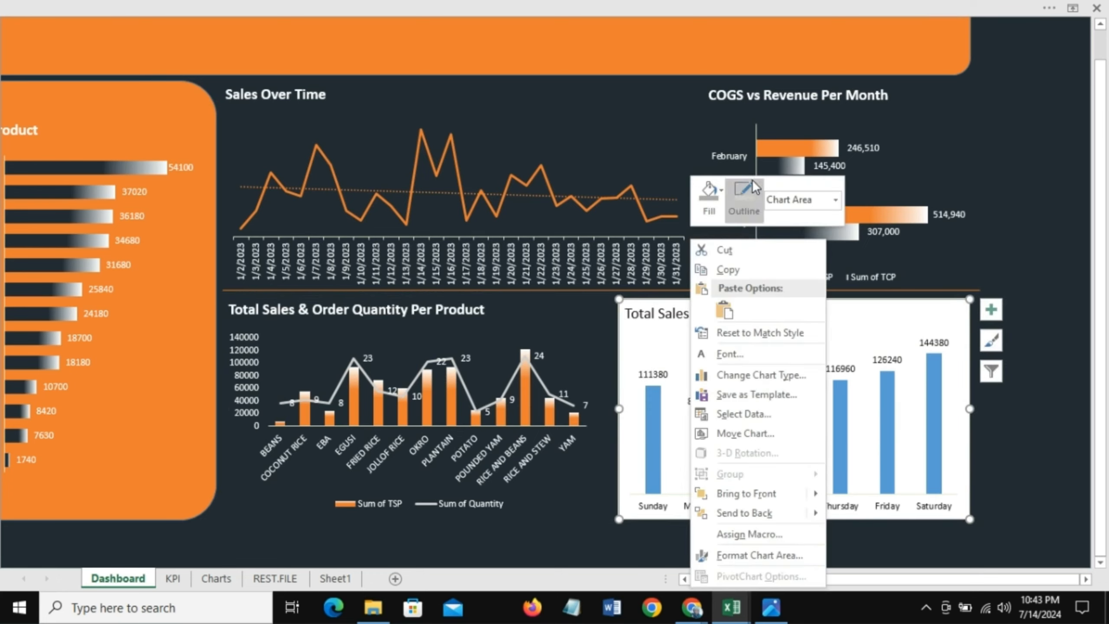
{"action": "left_click", "coordinate": [721, 195]}
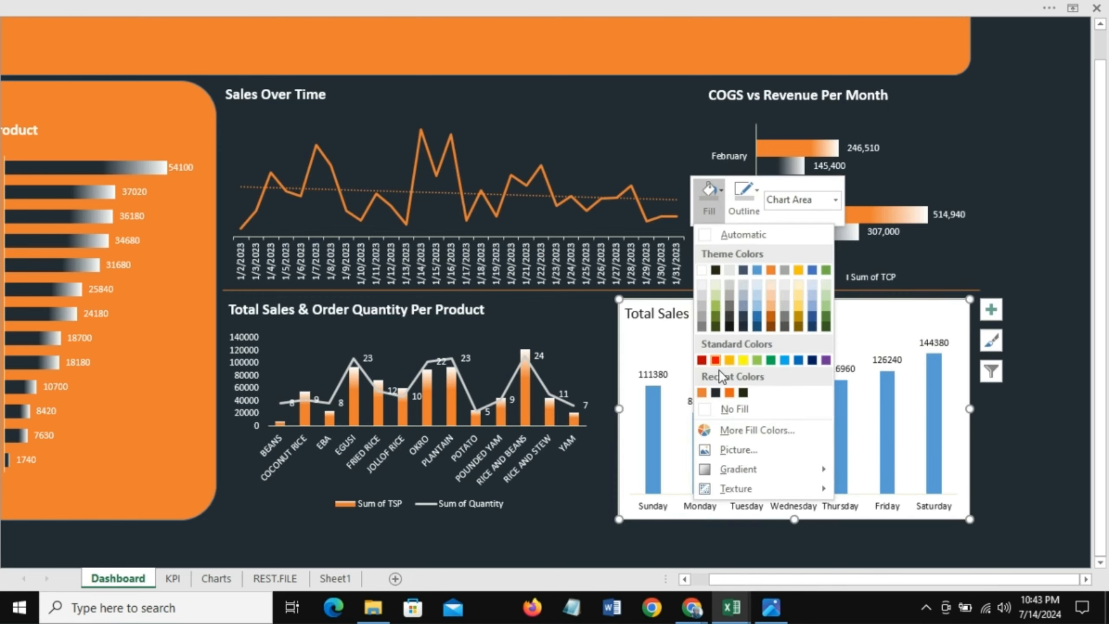
{"action": "left_click", "coordinate": [718, 410]}
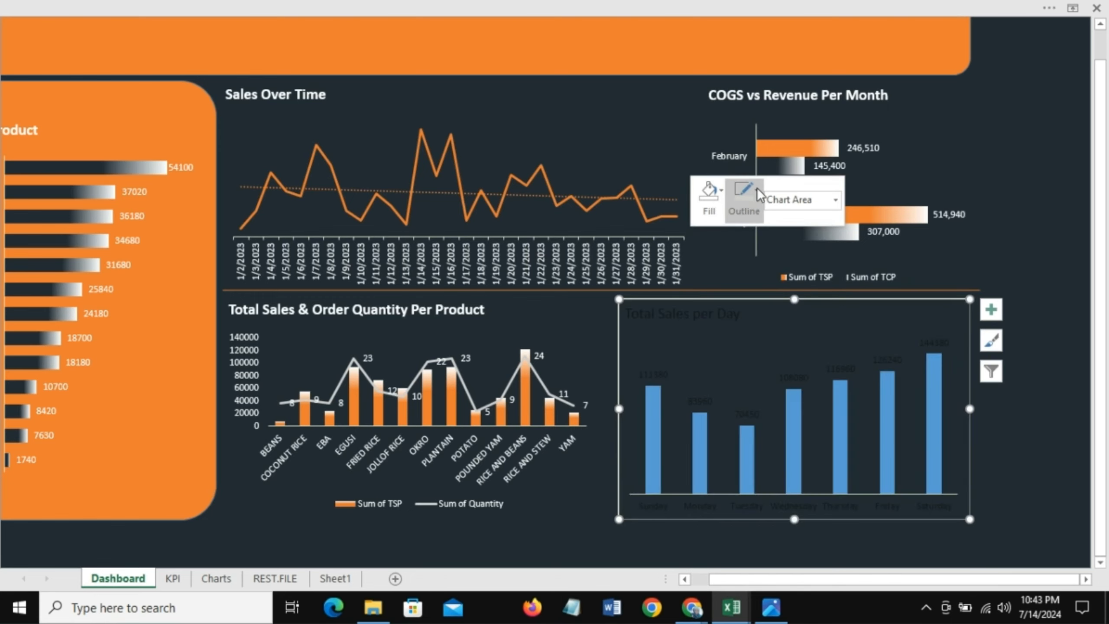
{"action": "left_click", "coordinate": [757, 187]}
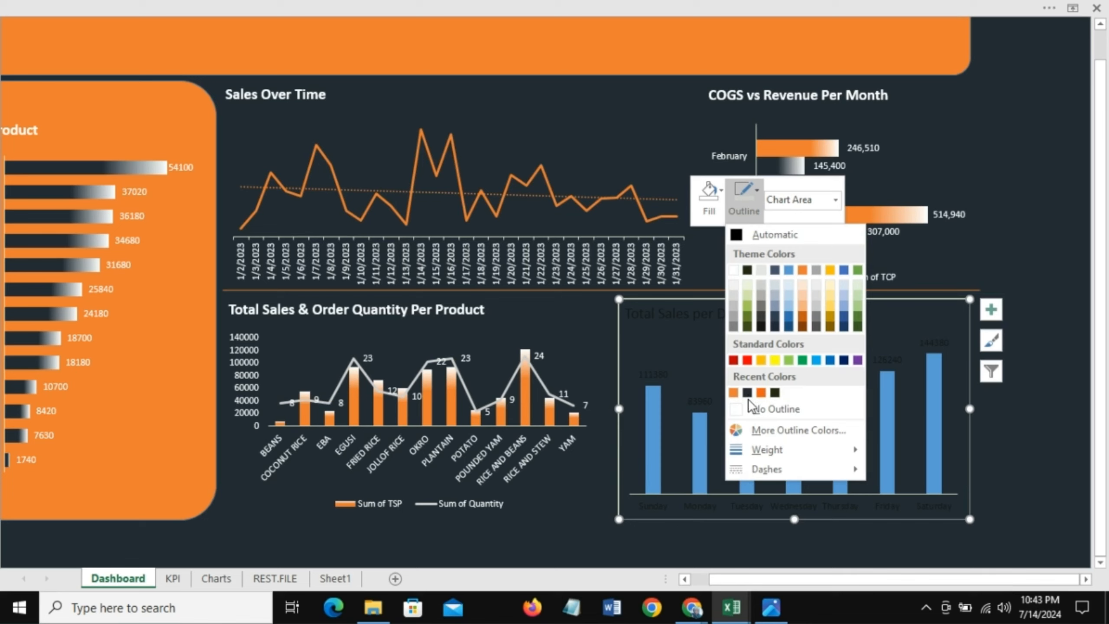
{"action": "left_click", "coordinate": [756, 410]}
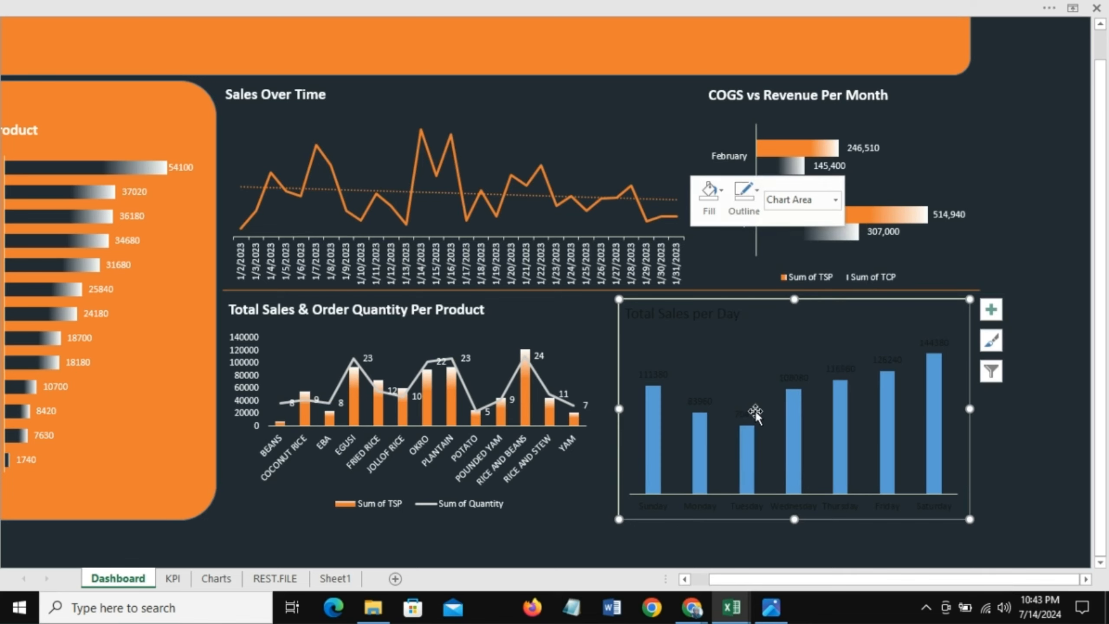
Step: Make the Total Sales per Day chart title white and bold
{"action": "left_click", "coordinate": [682, 314]}
{"action": "right_click", "coordinate": [682, 314]}
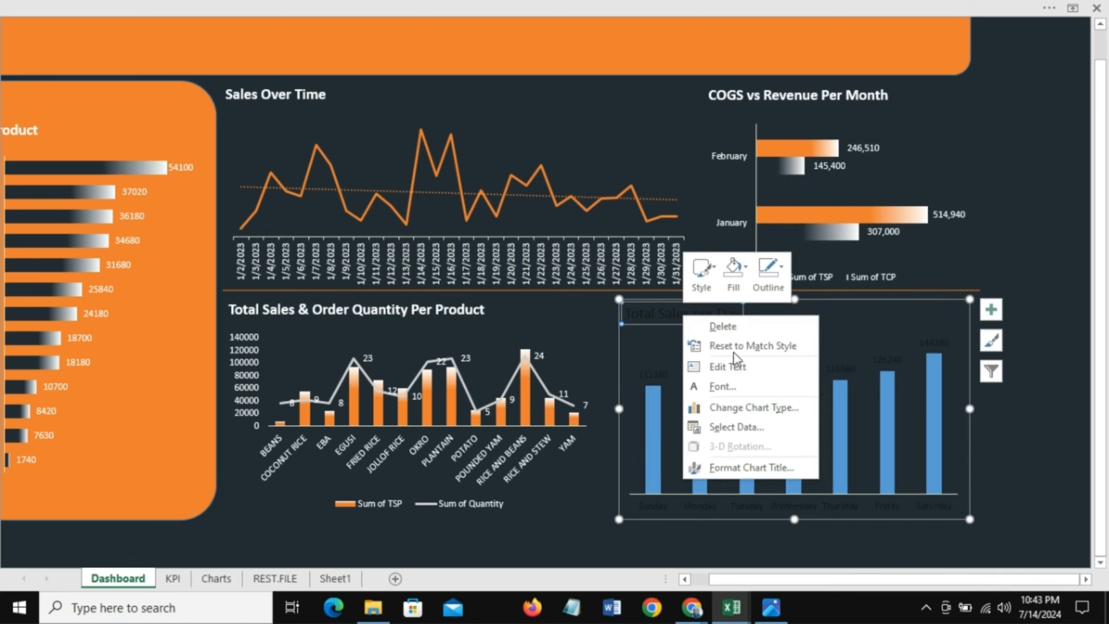
{"action": "left_click", "coordinate": [734, 389]}
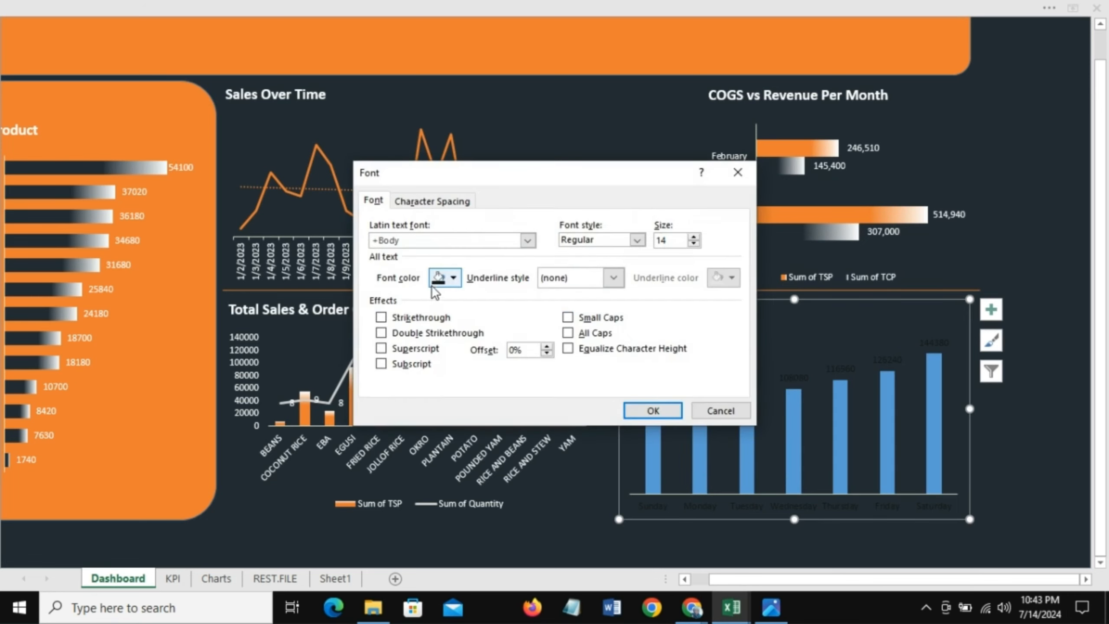
{"action": "left_click", "coordinate": [452, 278]}
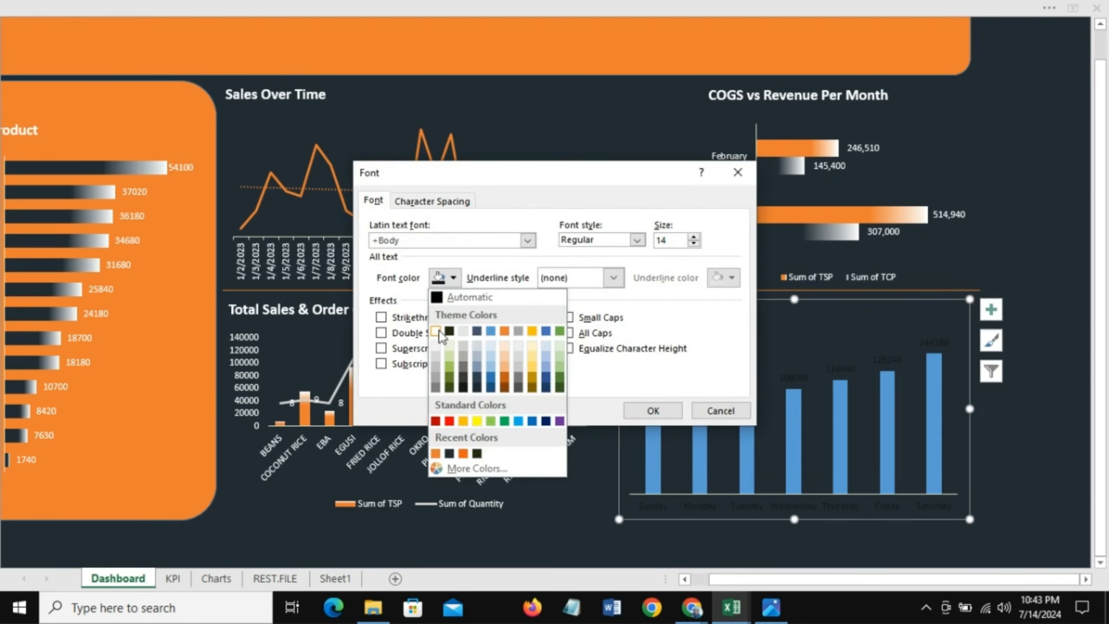
{"action": "left_click", "coordinate": [437, 331]}
{"action": "left_click", "coordinate": [636, 240]}
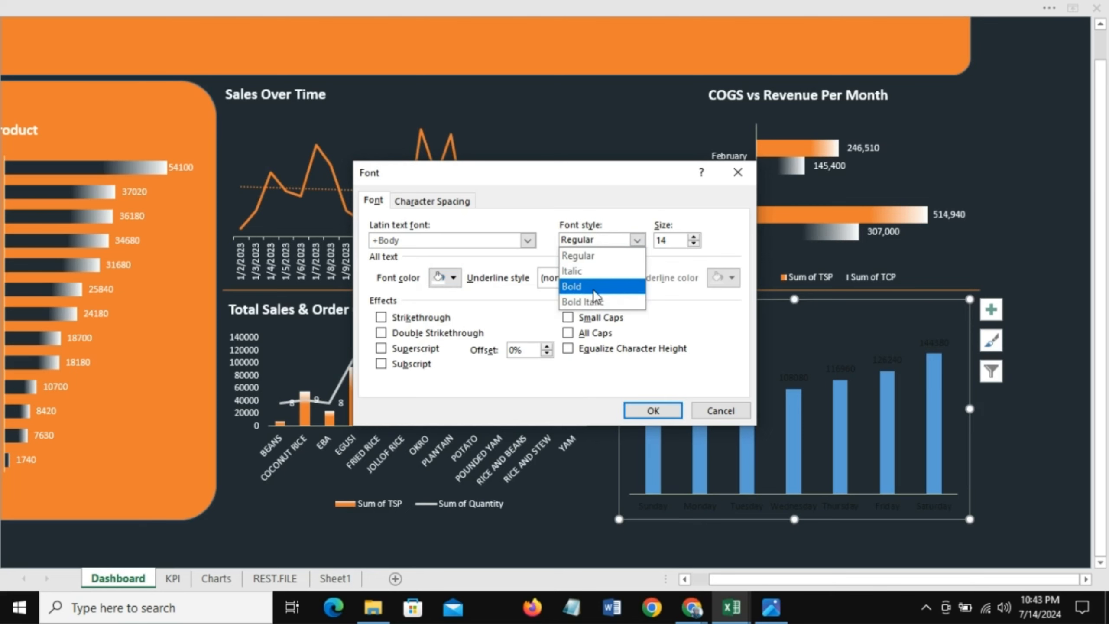
{"action": "left_click", "coordinate": [594, 289]}
{"action": "left_click", "coordinate": [652, 411]}
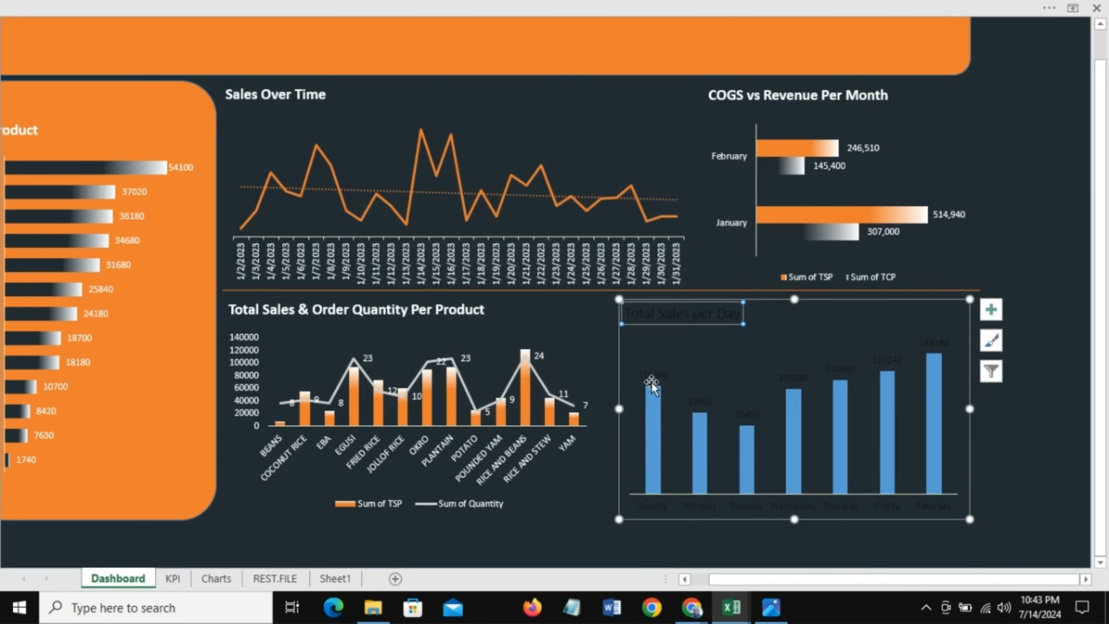
Step: Change the Total Sales per Day data label font color to white
{"action": "left_click", "coordinate": [655, 375]}
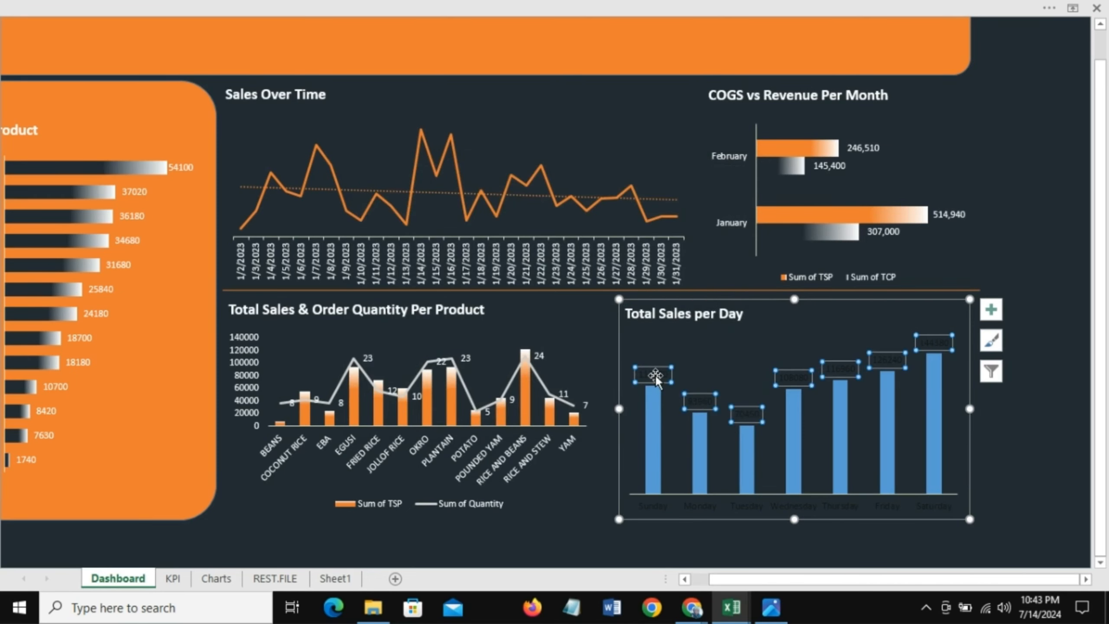
{"action": "right_click", "coordinate": [655, 374]}
{"action": "left_click", "coordinate": [696, 423]}
{"action": "left_click", "coordinate": [454, 279]}
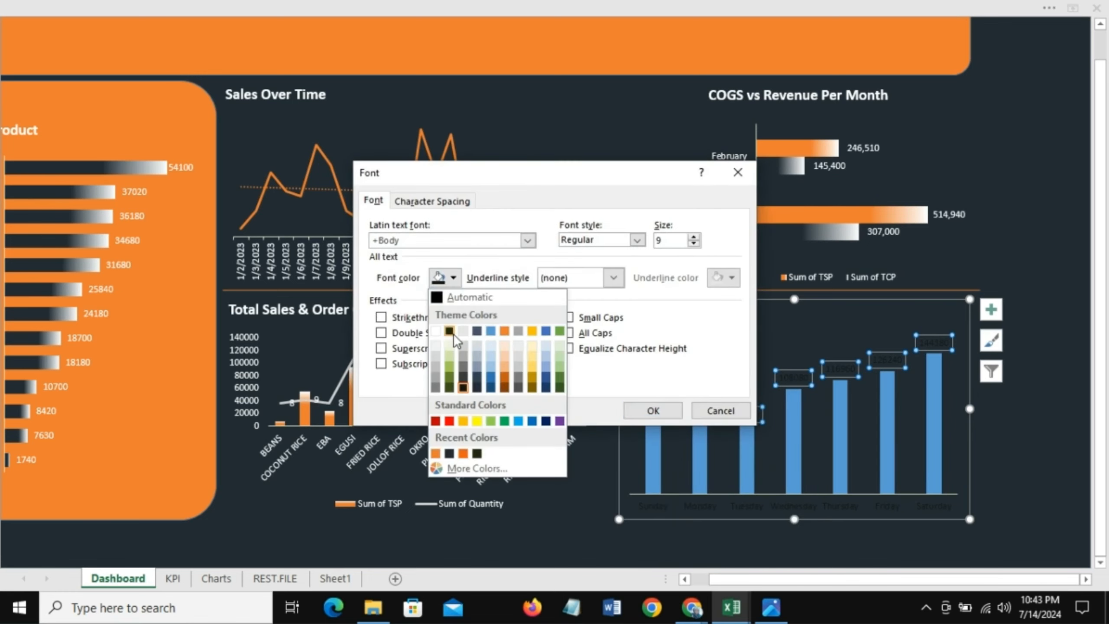
{"action": "left_click", "coordinate": [437, 332]}
{"action": "left_click", "coordinate": [653, 411]}
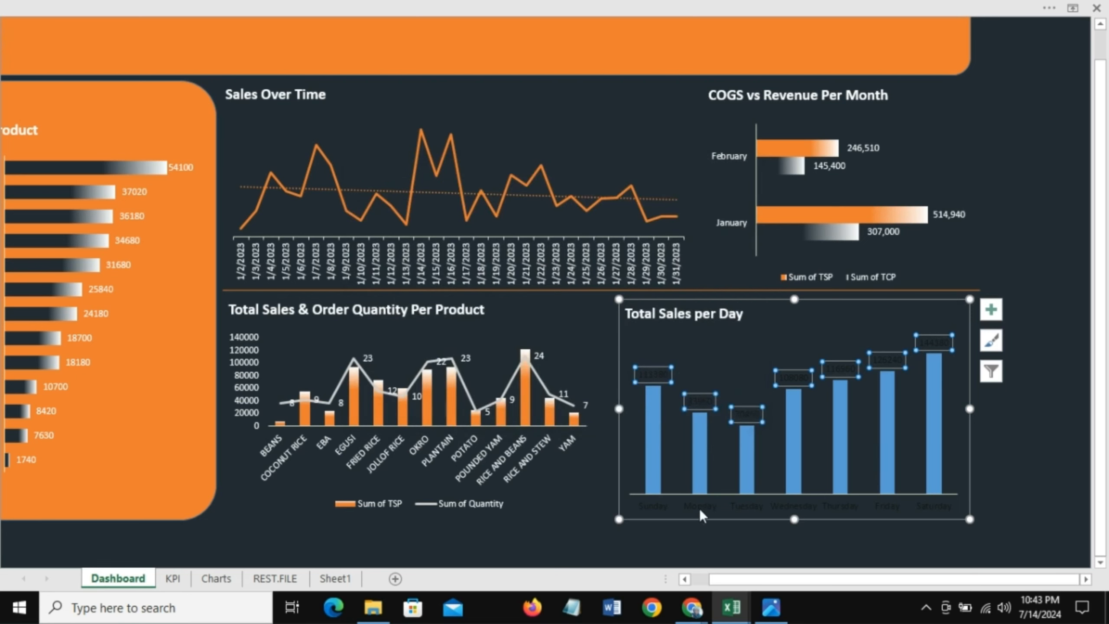
Step: Change the Total Sales per Day horizontal axis label font color to white
{"action": "left_click", "coordinate": [697, 508]}
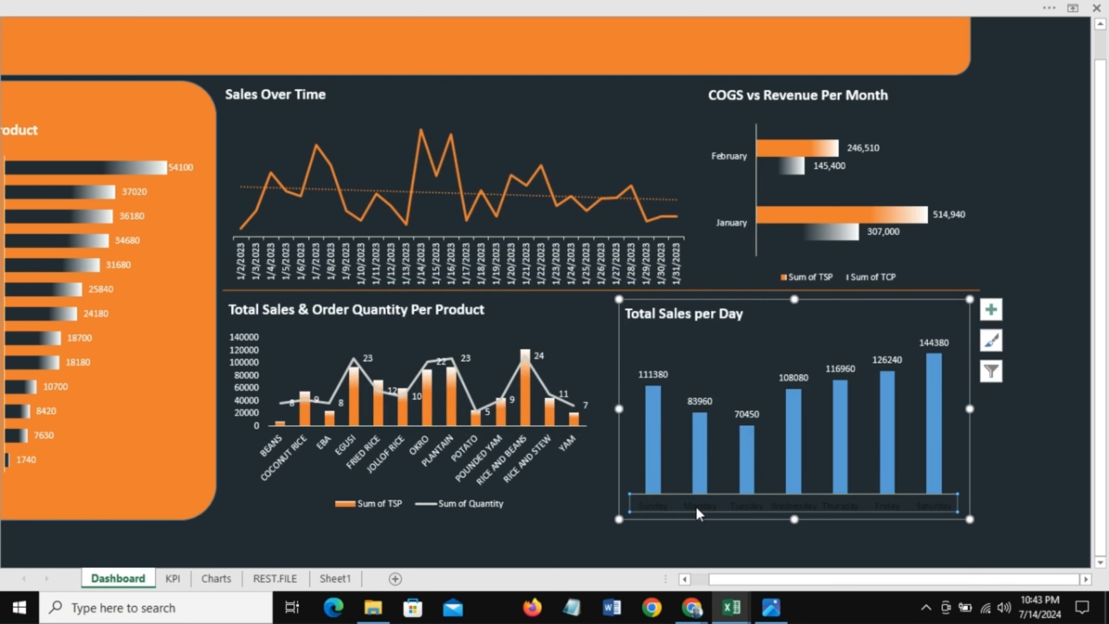
{"action": "right_click", "coordinate": [696, 506]}
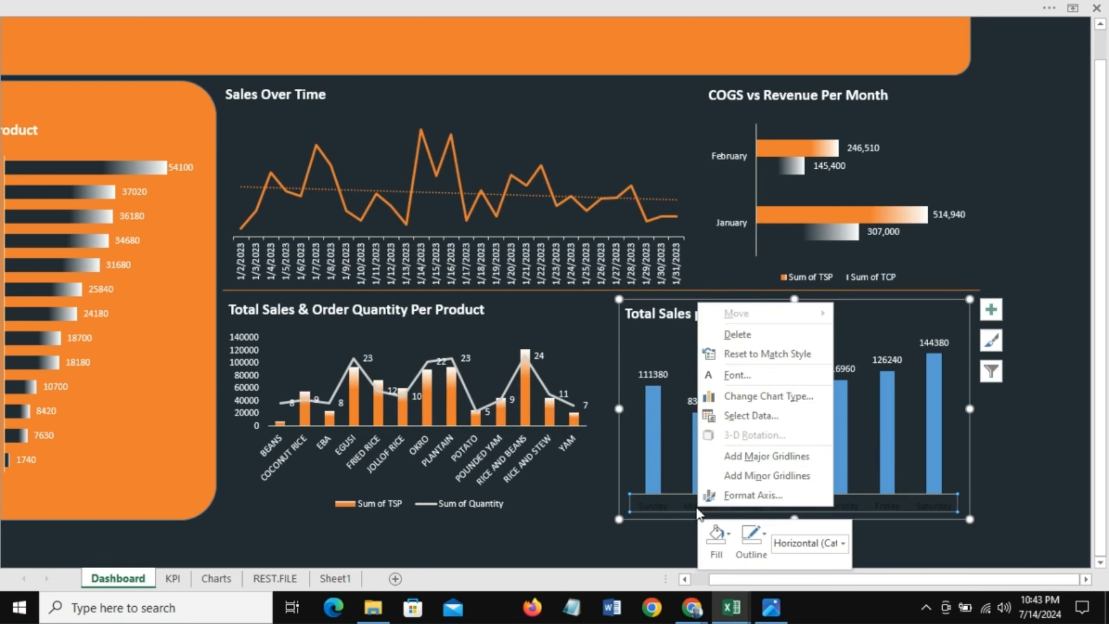
{"action": "left_click", "coordinate": [740, 378]}
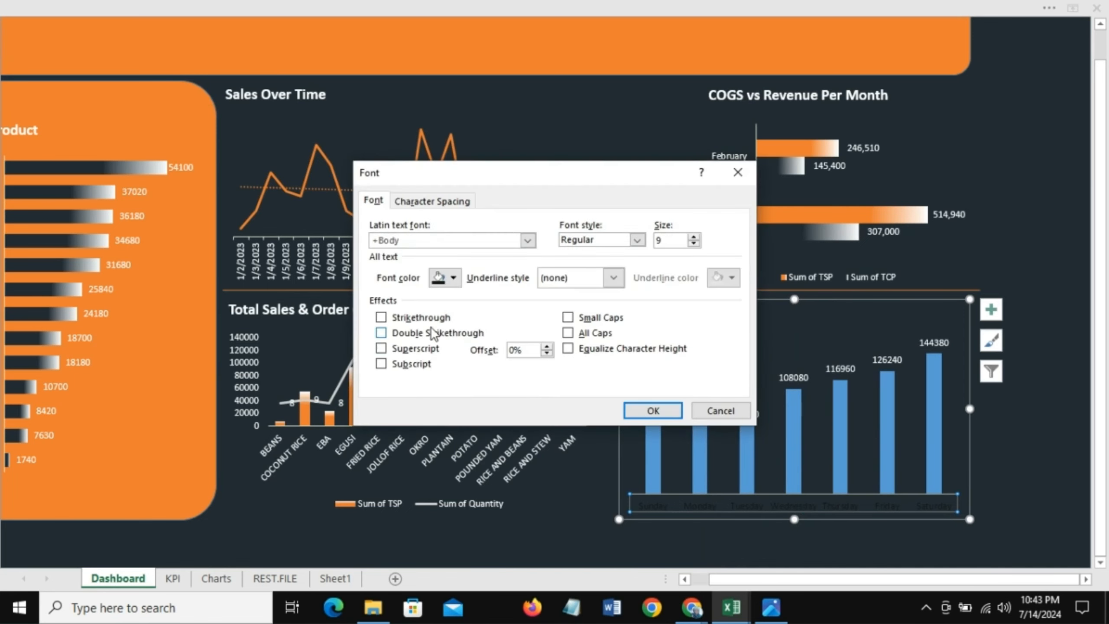
{"action": "left_click", "coordinate": [452, 277]}
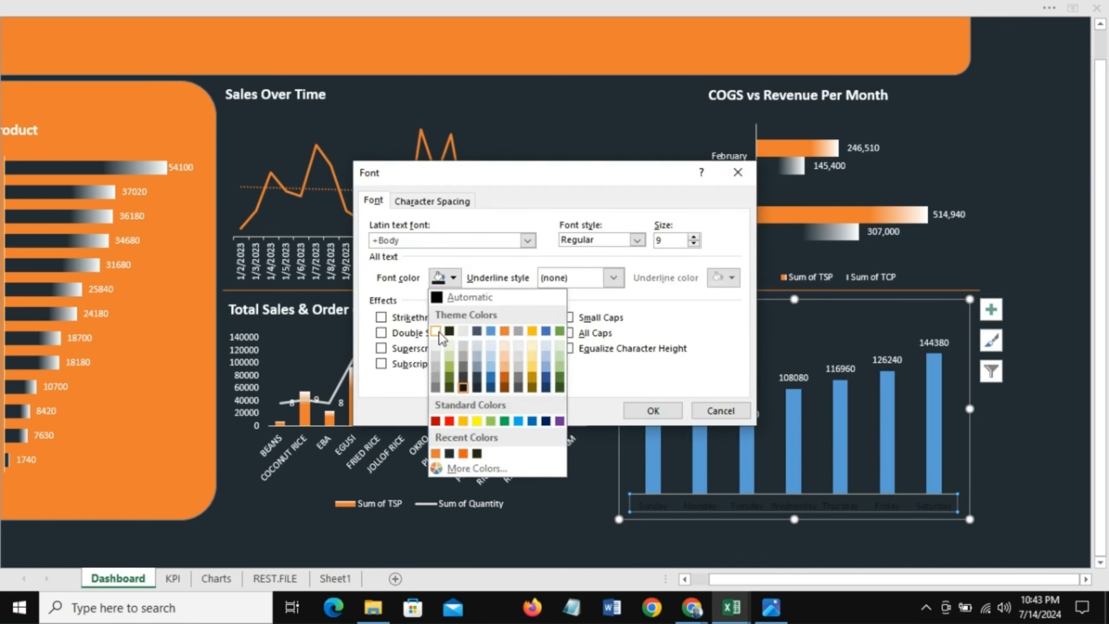
{"action": "left_click", "coordinate": [435, 331]}
{"action": "left_click", "coordinate": [655, 413]}
Step: Apply an orange gradient fill to the Total Sales per Day bars
{"action": "right_click", "coordinate": [654, 445]}
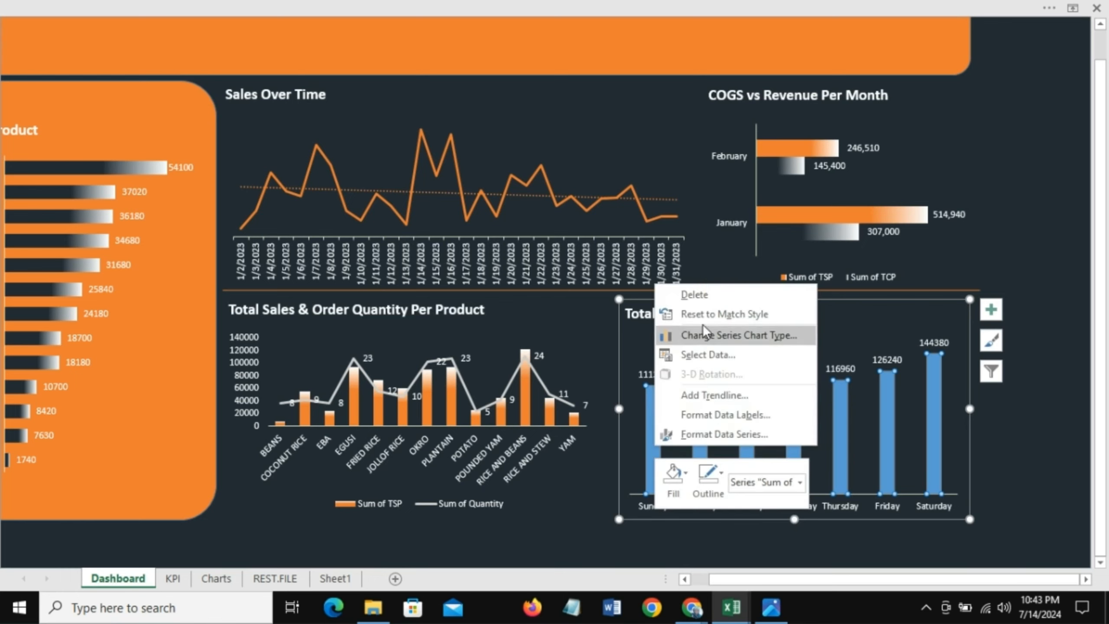
{"action": "left_click", "coordinate": [686, 475]}
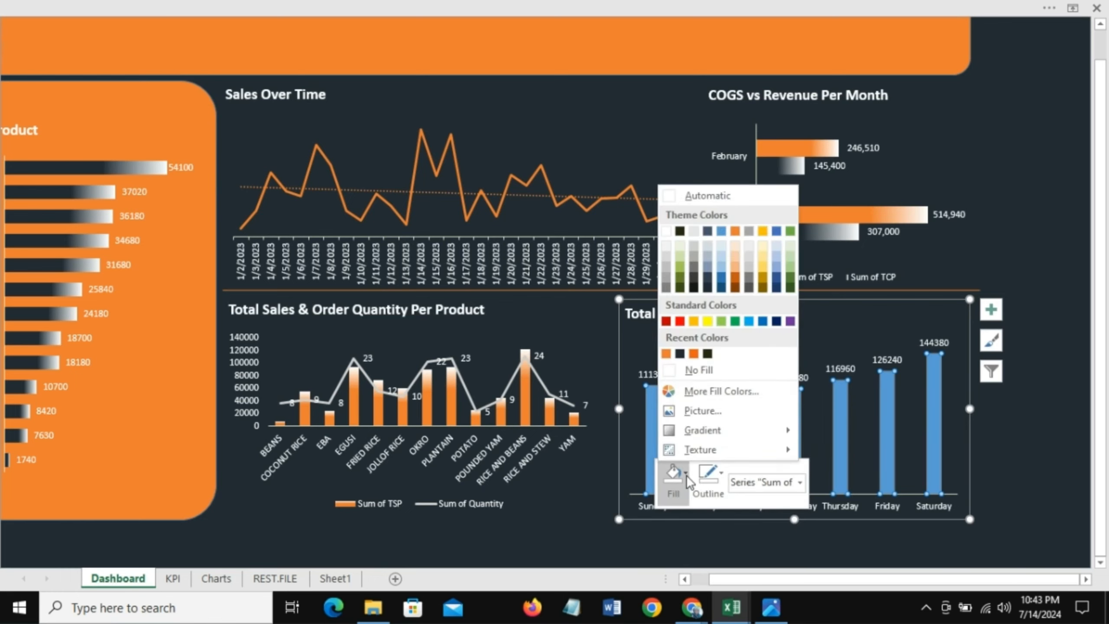
{"action": "mouse_move", "coordinate": [704, 431]}
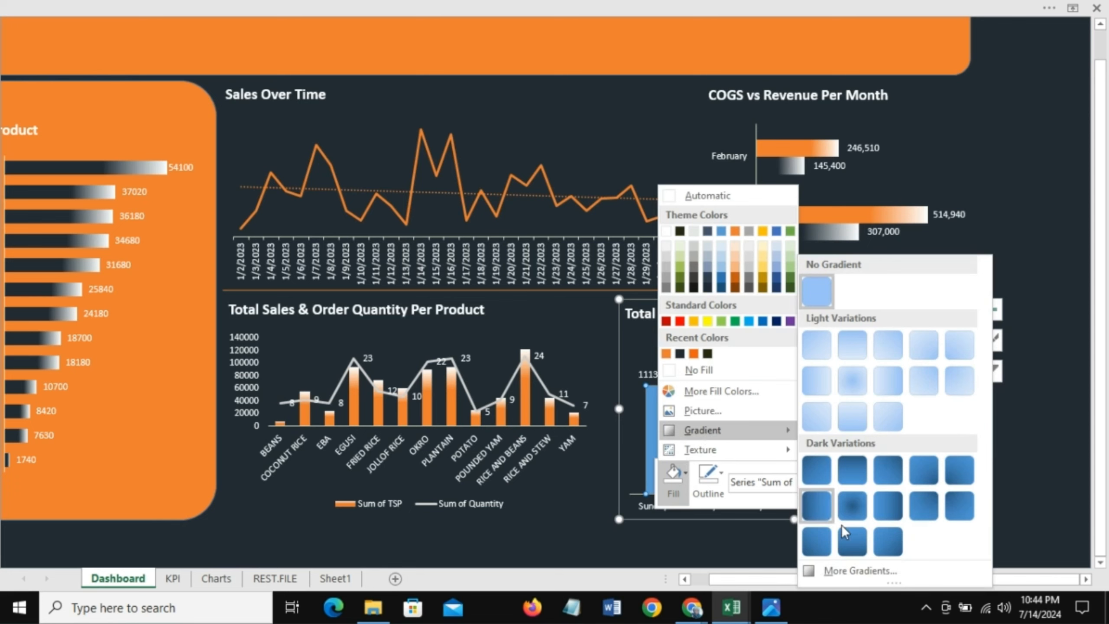
{"action": "left_click", "coordinate": [851, 572]}
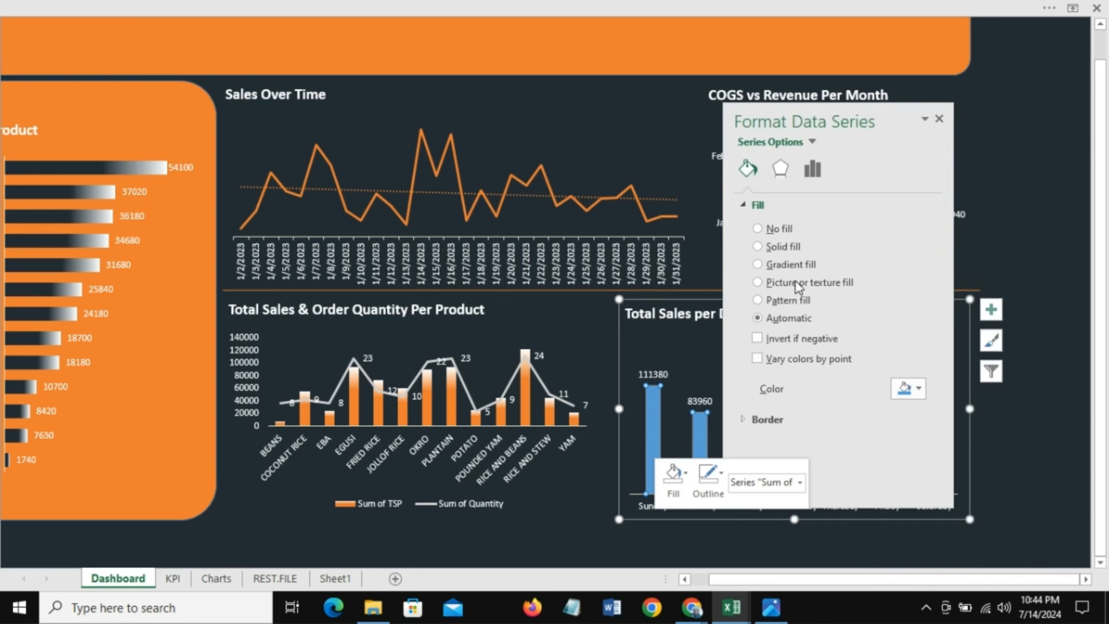
{"action": "left_click", "coordinate": [758, 264]}
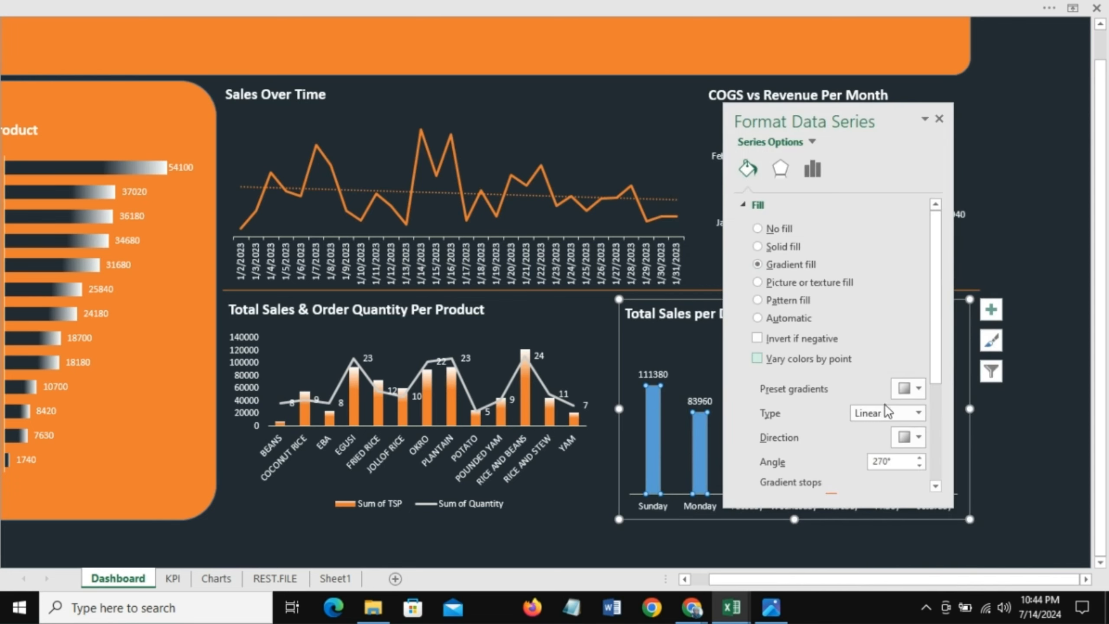
{"action": "left_click_drag", "start_coordinate": [935, 357], "coordinate": [936, 453]}
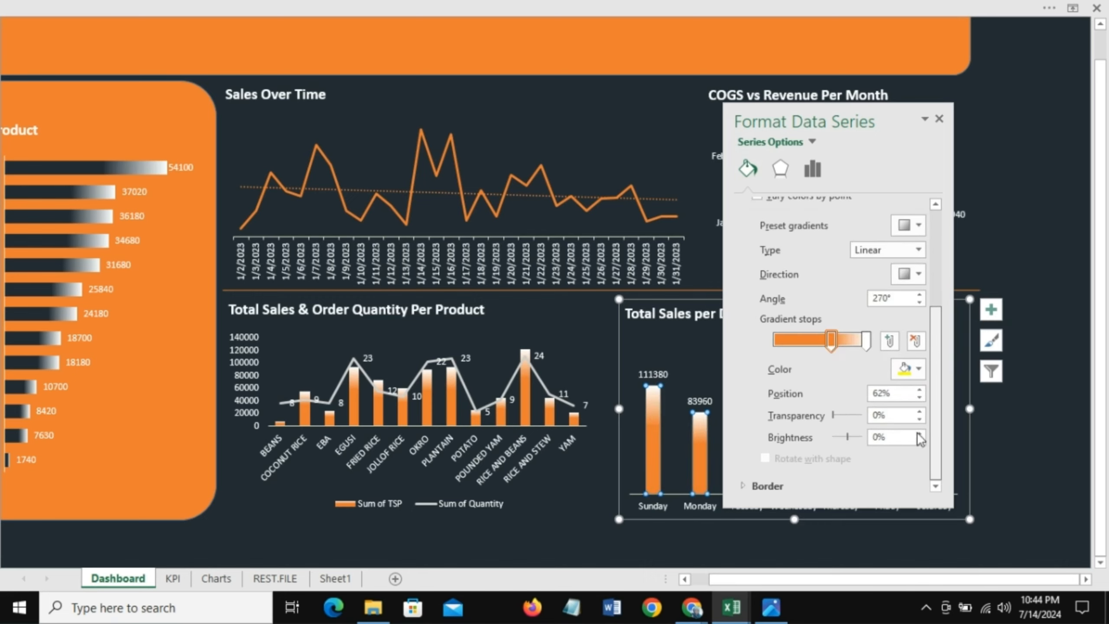
{"action": "left_click", "coordinate": [939, 119]}
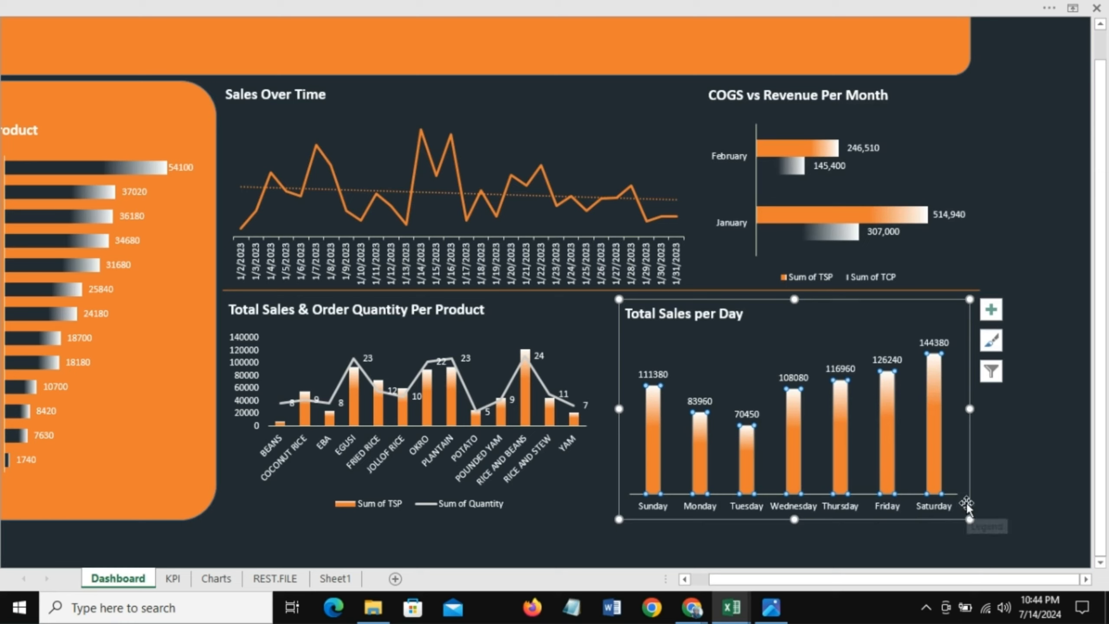
{"action": "left_click", "coordinate": [966, 490]}
{"action": "left_click", "coordinate": [1013, 257]}
{"action": "left_click", "coordinate": [1018, 236]}
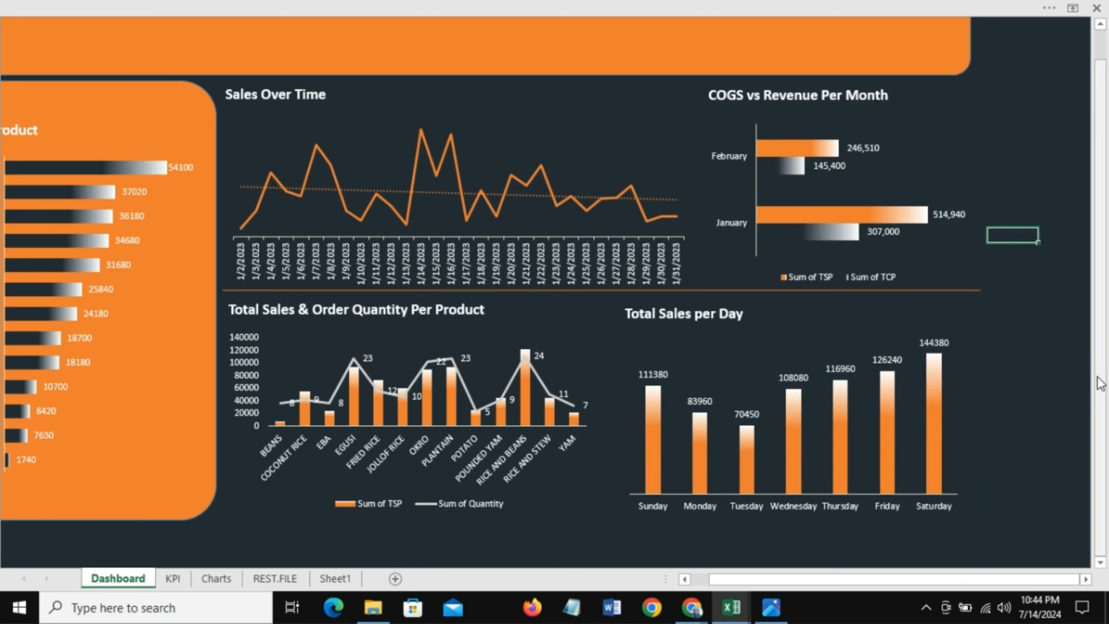
{"action": "left_click_drag", "start_coordinate": [1101, 383], "coordinate": [1101, 350]}
{"action": "left_click_drag", "start_coordinate": [849, 580], "coordinate": [663, 593]}
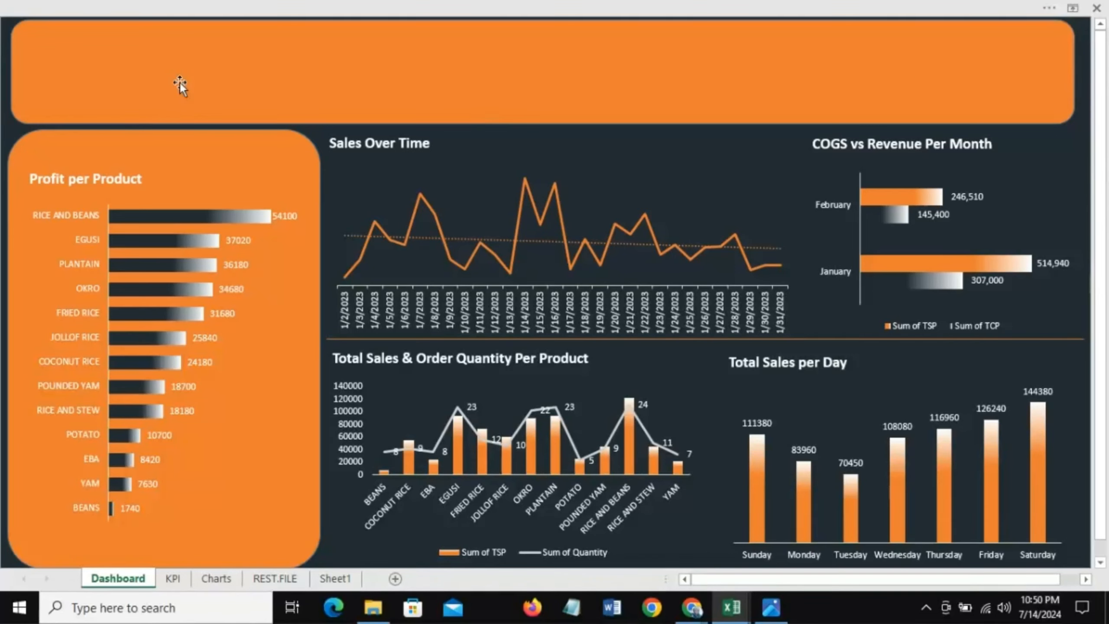
Step: Draw a rectangle in the header banner and enter the title SALES DASHBOARD - COGS/REVENUE/PROFIT
{"action": "left_click", "coordinate": [208, 6]}
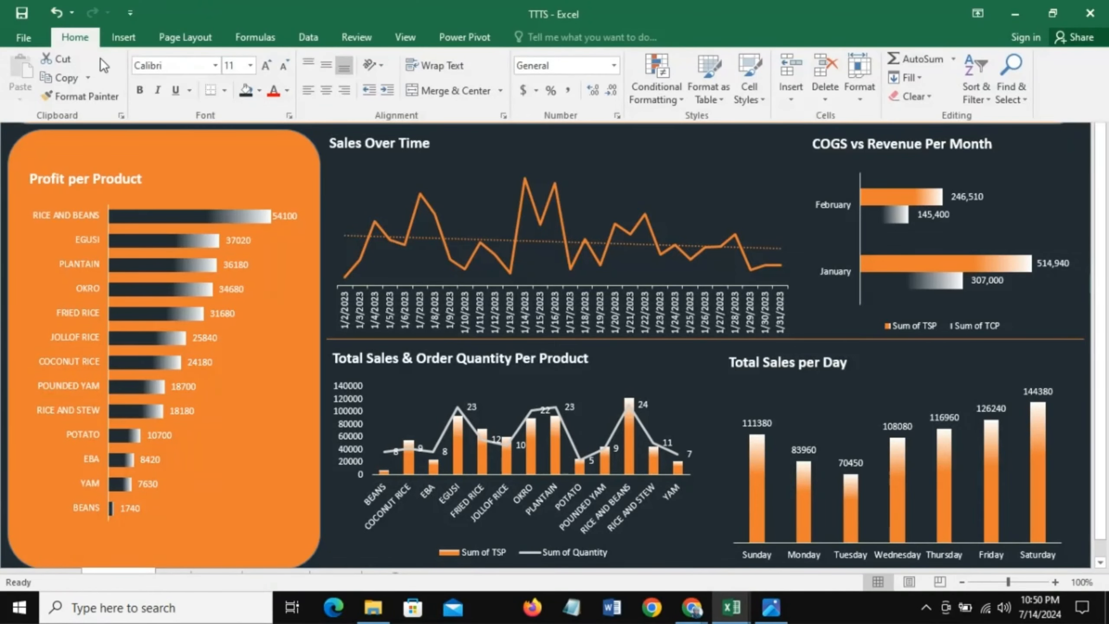
{"action": "left_click", "coordinate": [125, 38]}
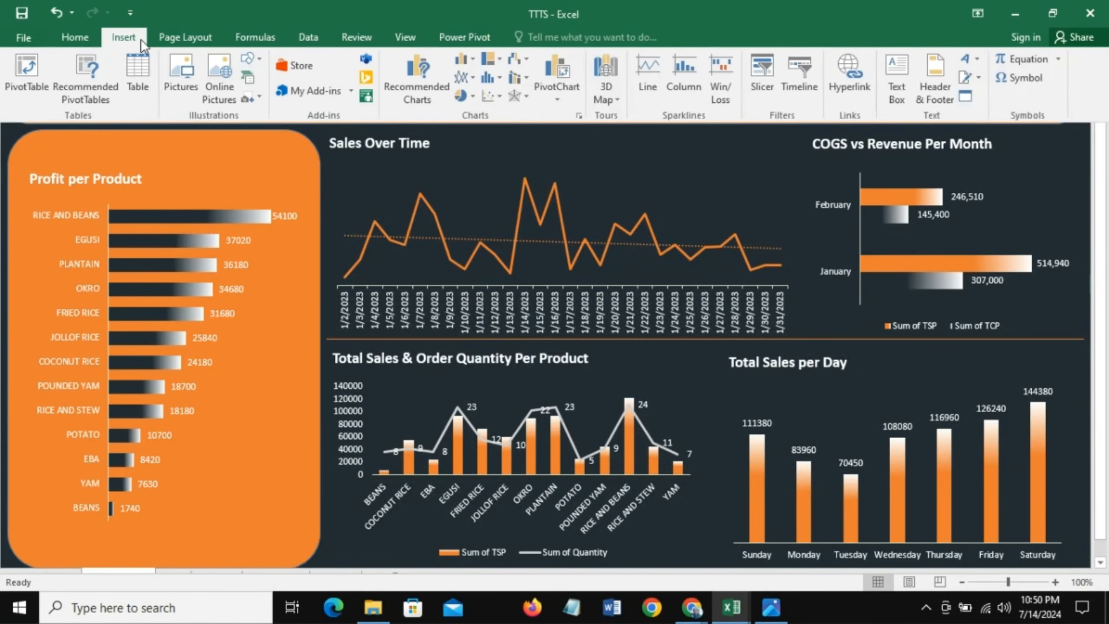
{"action": "left_click", "coordinate": [260, 60]}
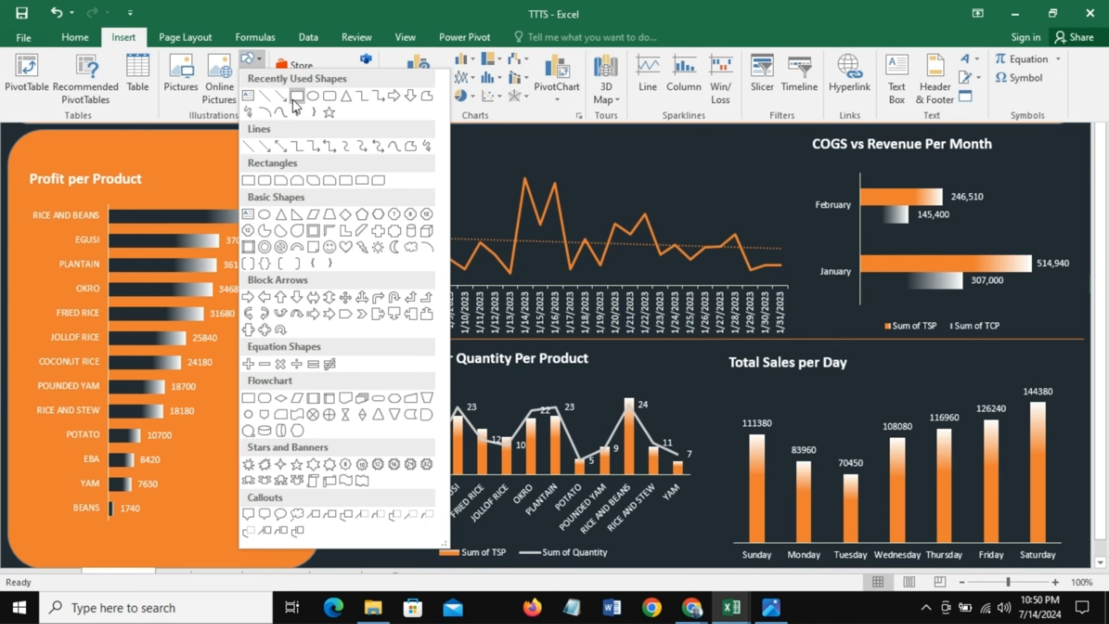
{"action": "left_click", "coordinate": [295, 97]}
{"action": "left_click_drag", "start_coordinate": [155, 39], "coordinate": [496, 79]}
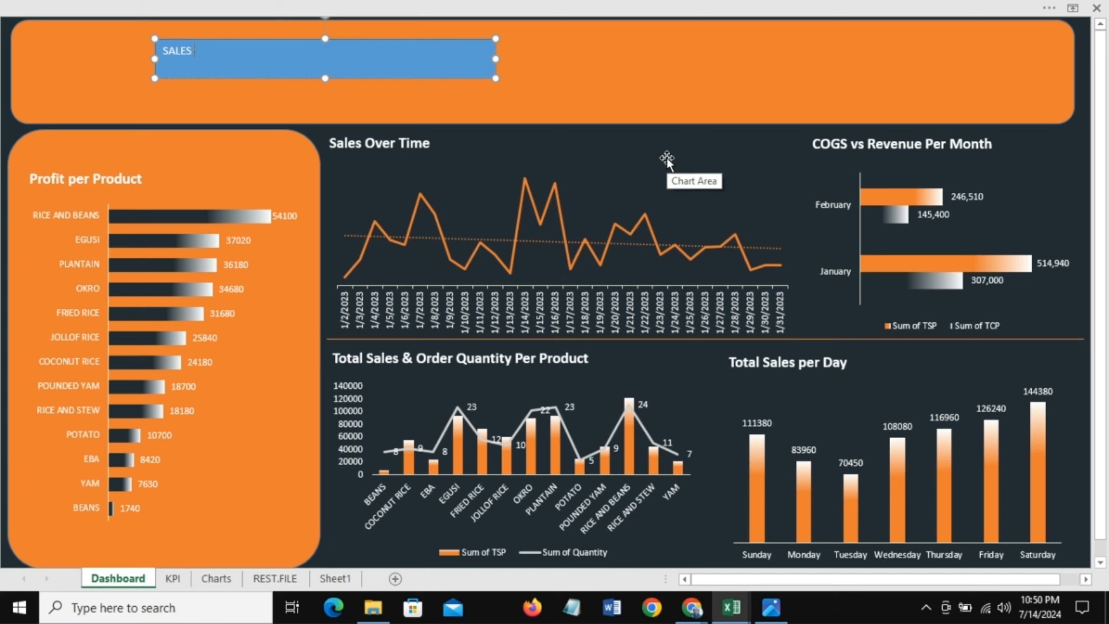
{"action": "type", "text": "SALES DASHBOARD - COGS"}
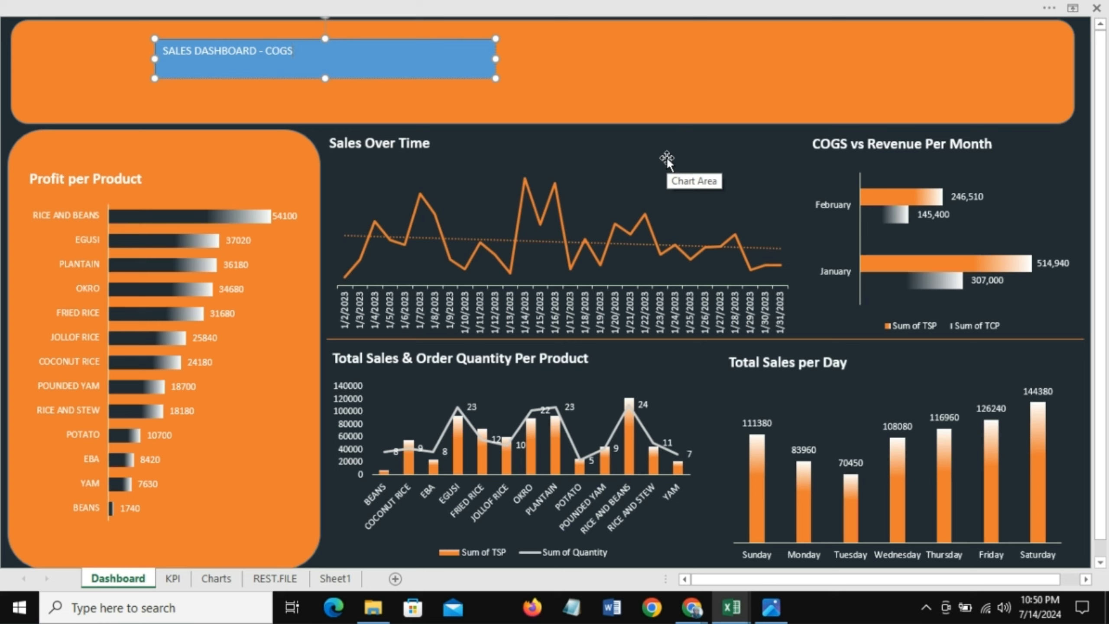
{"action": "type", "text": "EVENUE/PROFIT"}
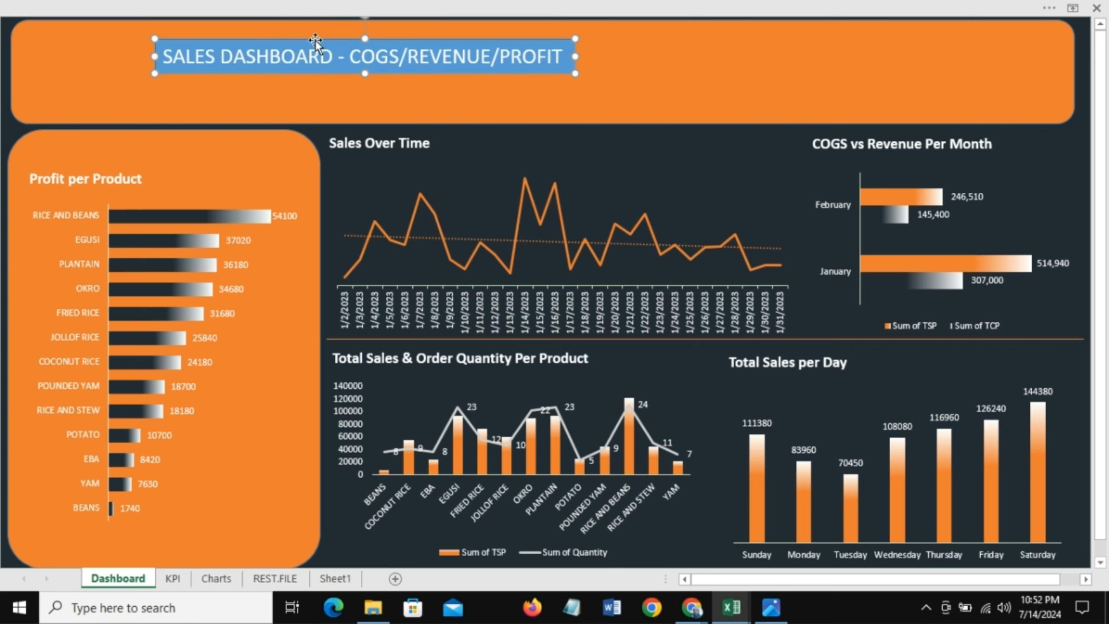
Step: Move the title box up toward the top edge of the header banner
{"action": "left_click_drag", "start_coordinate": [316, 40], "coordinate": [314, 27]}
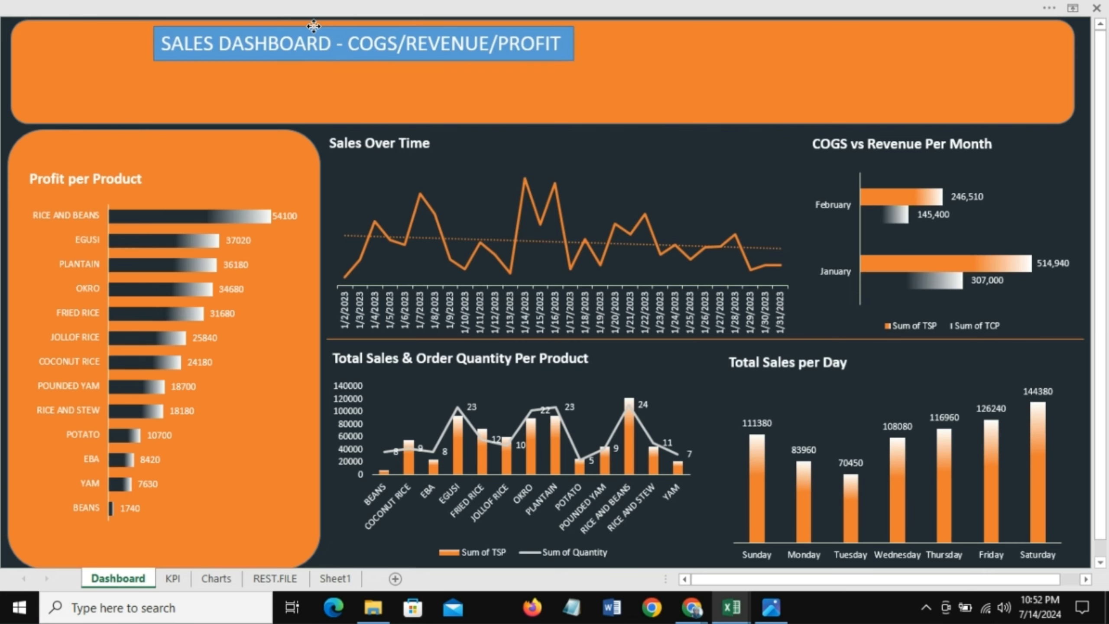
{"action": "left_click", "coordinate": [313, 27]}
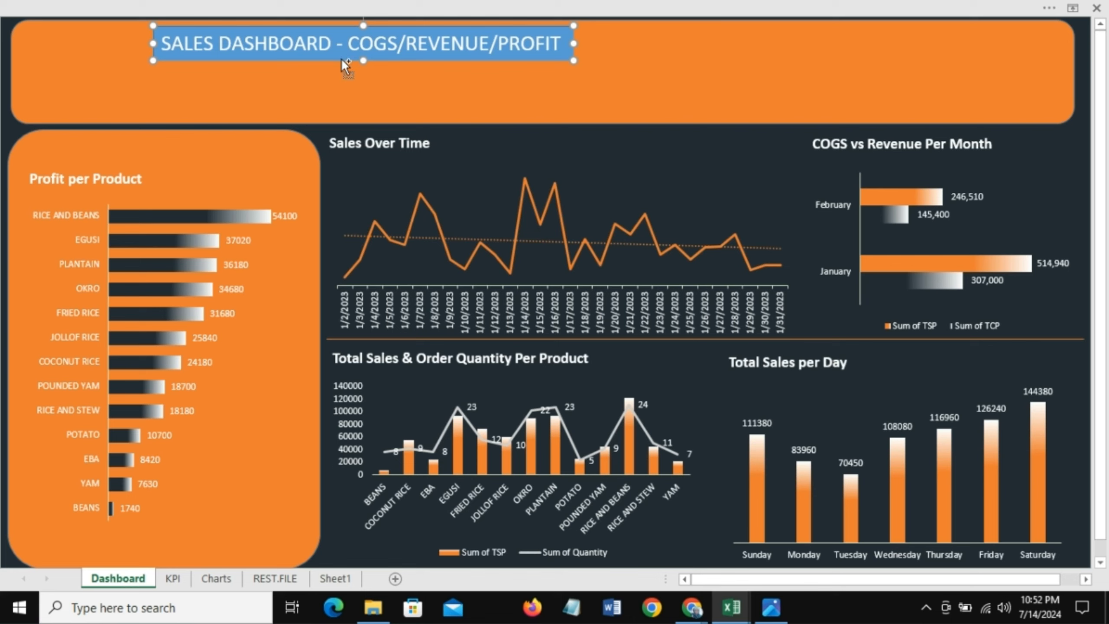
Step: Duplicate the title box and replace the copy's text with GET, FILLED and RESTAURANT on three lines
{"action": "key", "text": "ctrl+d"}
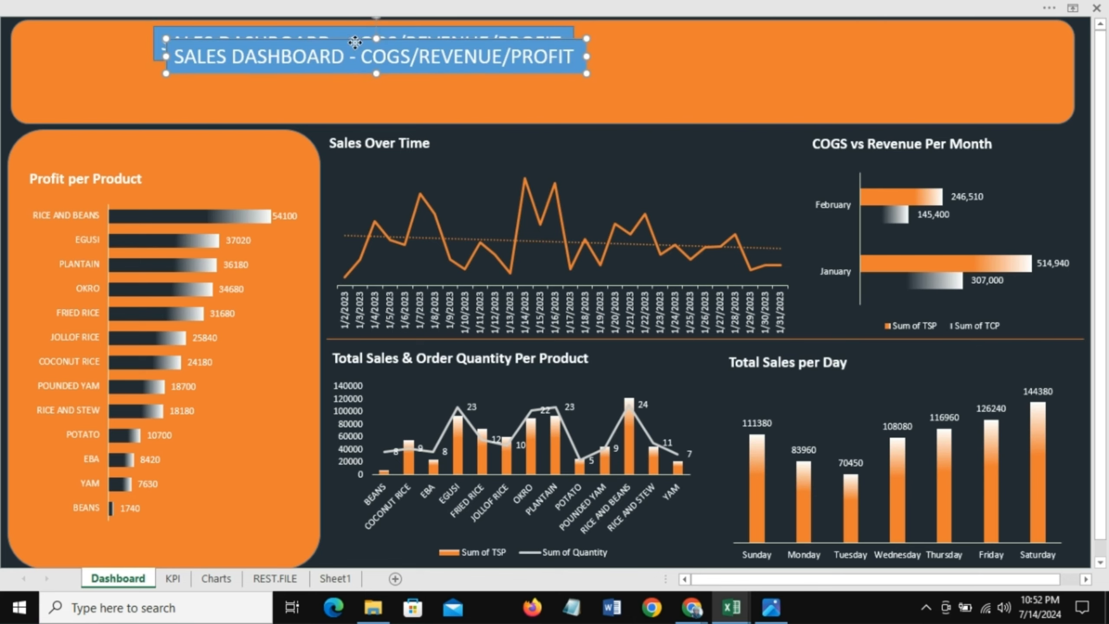
{"action": "left_click_drag", "start_coordinate": [354, 43], "coordinate": [712, 86]}
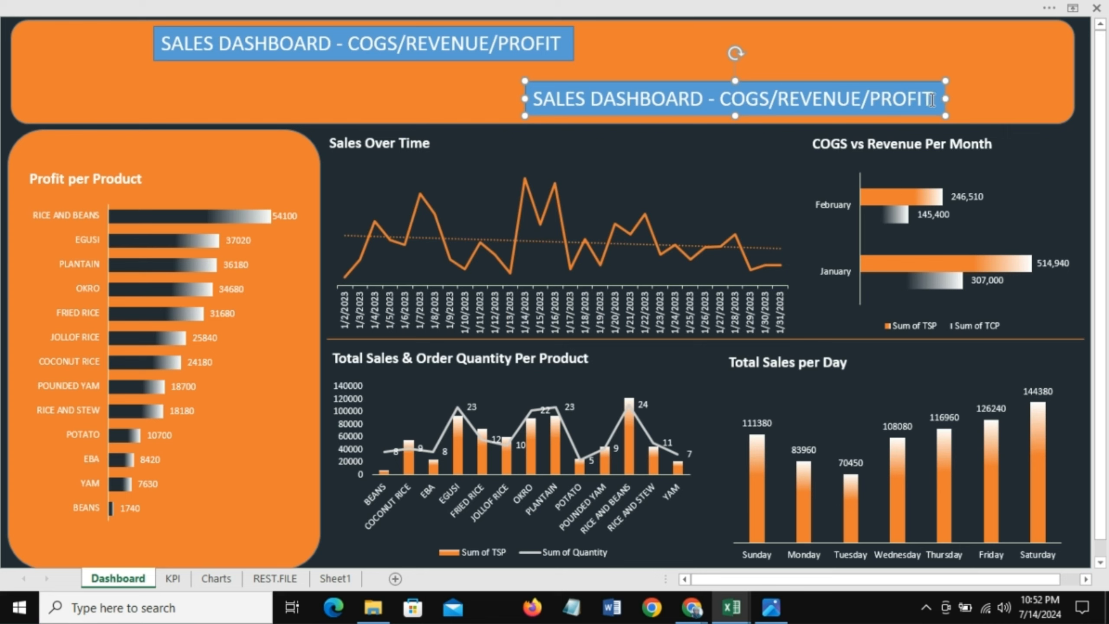
{"action": "left_click_drag", "start_coordinate": [932, 100], "coordinate": [527, 101]}
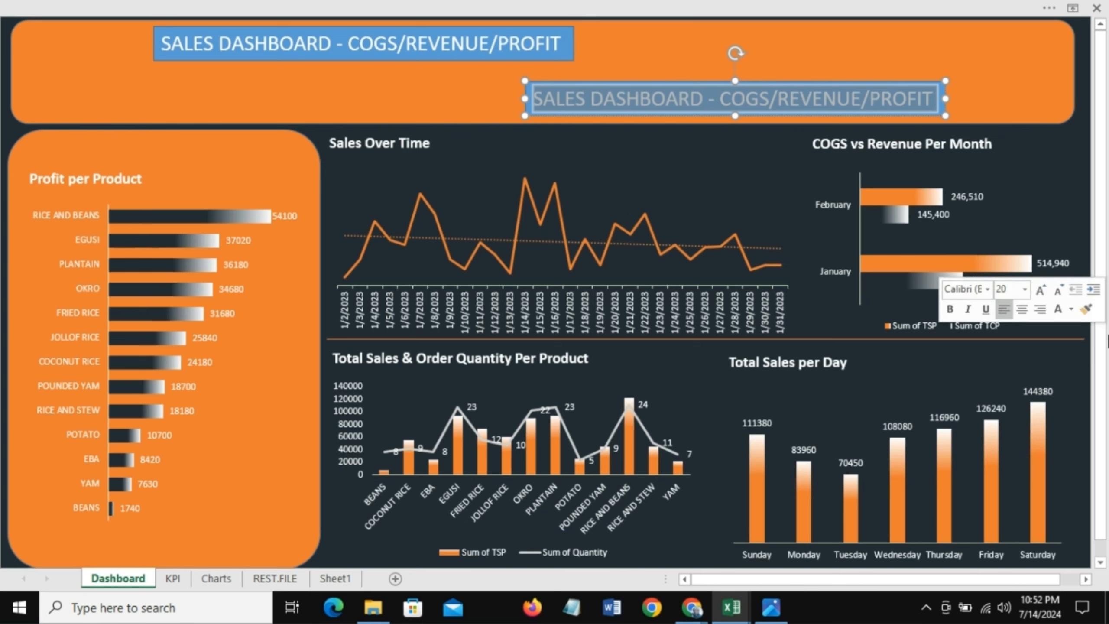
{"action": "key", "text": "Delete"}
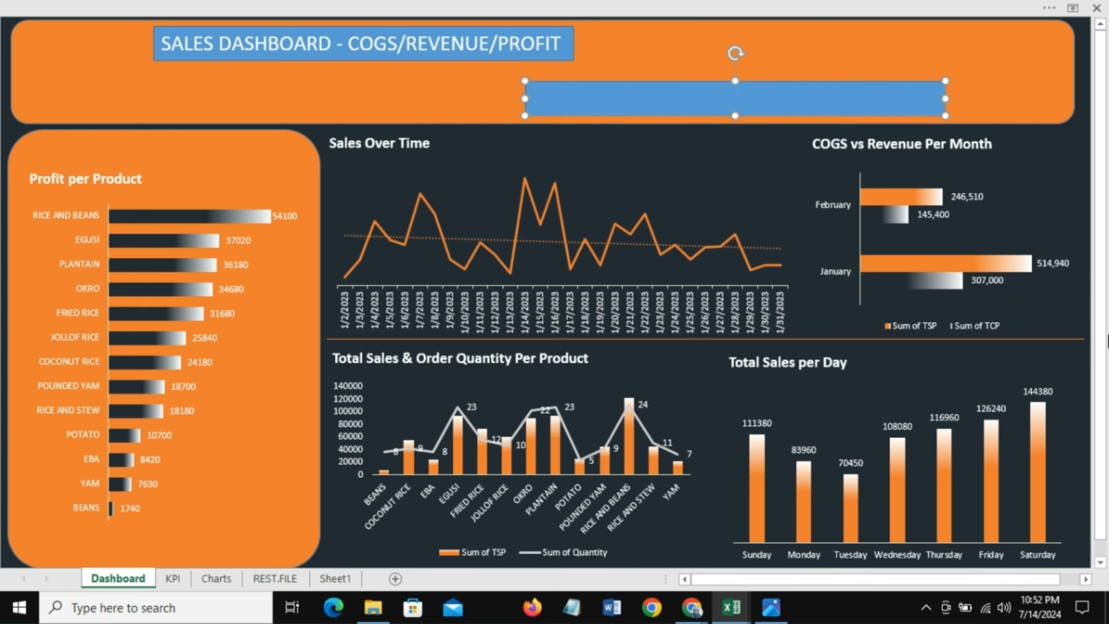
{"action": "type", "text": "GET "}
{"action": "type", "text": "FILLED"}
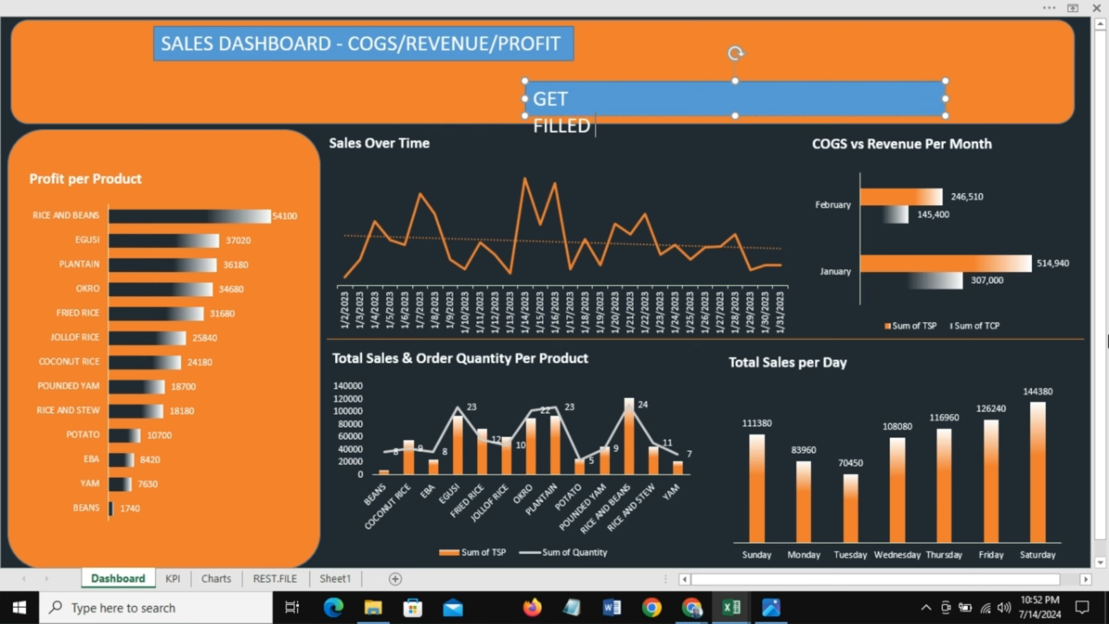
{"action": "key", "text": "Return"}
{"action": "type", "text": "RESTAURANT"}
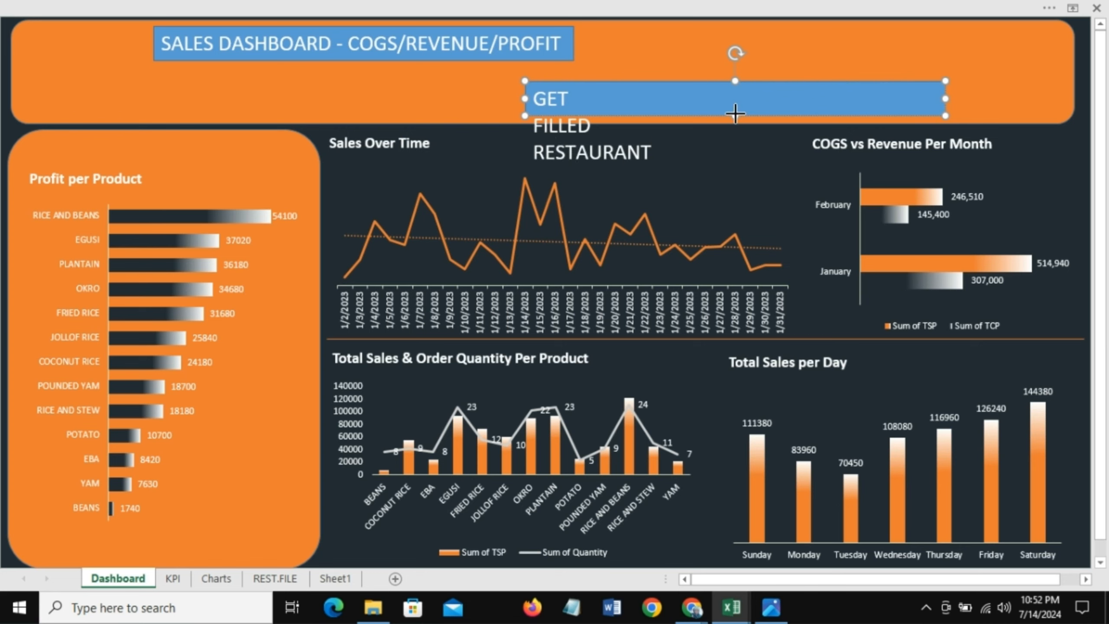
Step: Resize the GET FILLED RESTAURANT box taller and narrower so the three lines fit
{"action": "left_click", "coordinate": [736, 117]}
{"action": "left_click_drag", "start_coordinate": [736, 117], "coordinate": [738, 172]}
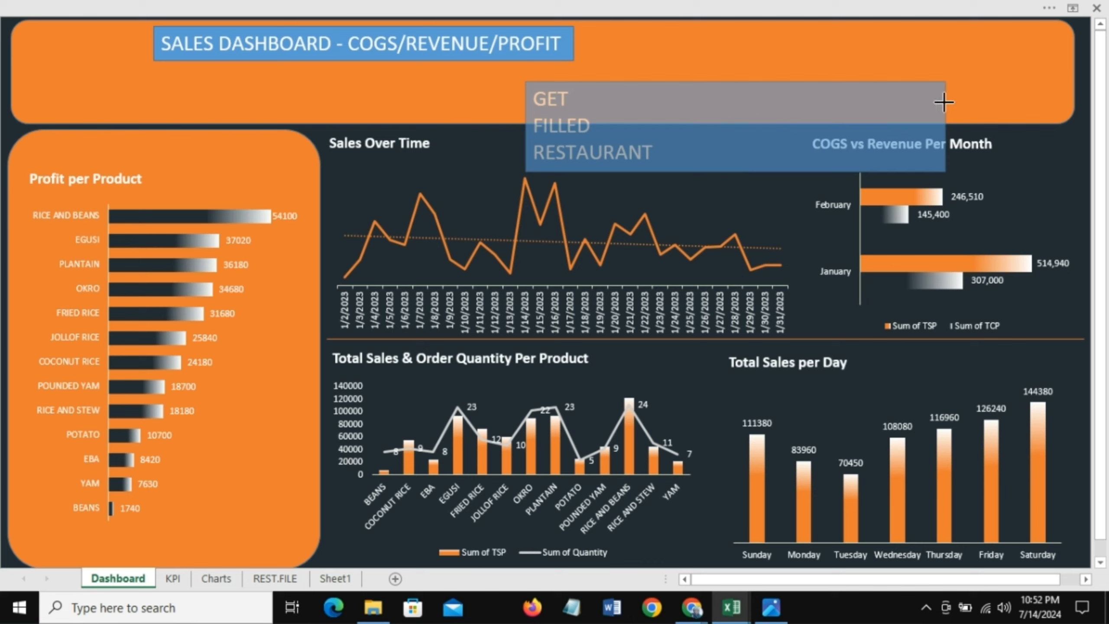
{"action": "left_click_drag", "start_coordinate": [946, 129], "coordinate": [660, 132]}
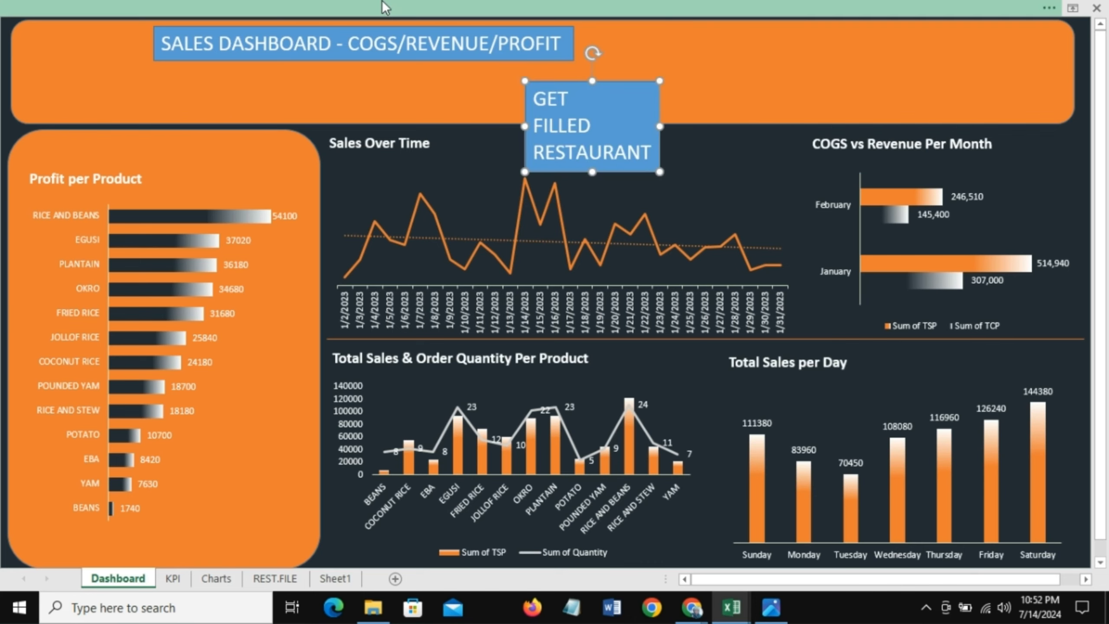
Step: Center-align the text in the GET FILLED RESTAURANT box
{"action": "left_click", "coordinate": [168, 3]}
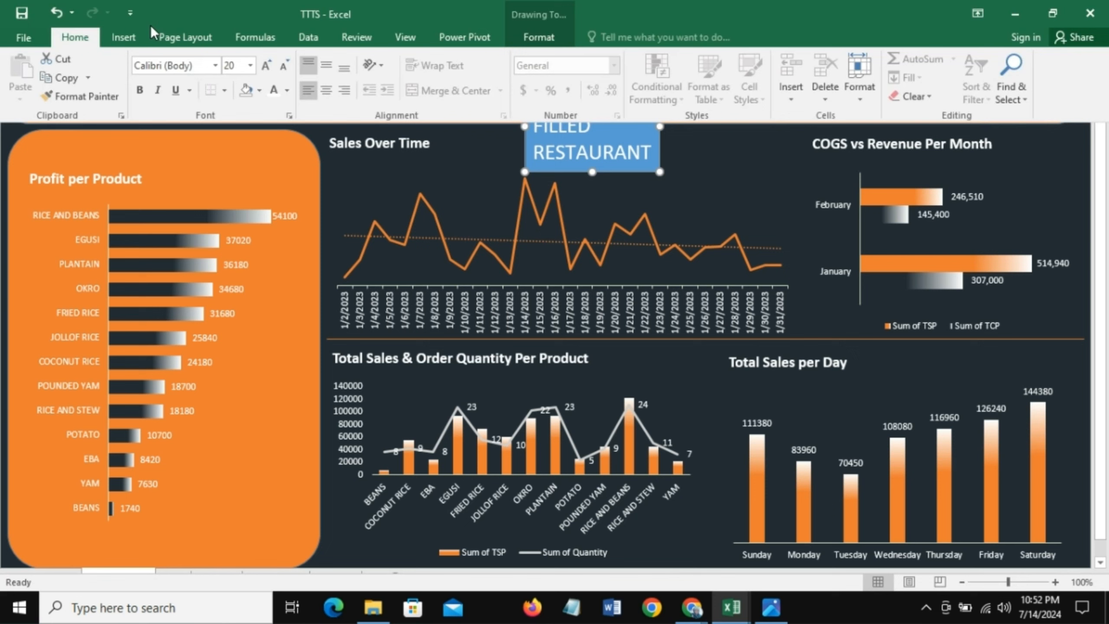
{"action": "left_click", "coordinate": [324, 90]}
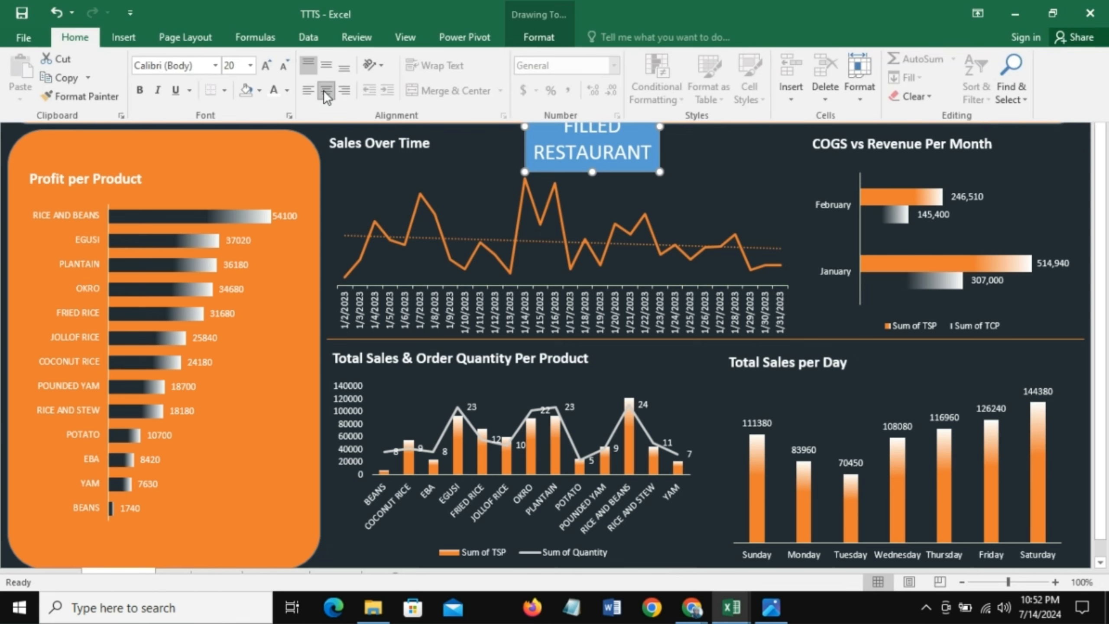
{"action": "left_click", "coordinate": [718, 148]}
Step: Color the words GET and FILLED orange in the restaurant name box
{"action": "left_click_drag", "start_coordinate": [607, 111], "coordinate": [635, 131]}
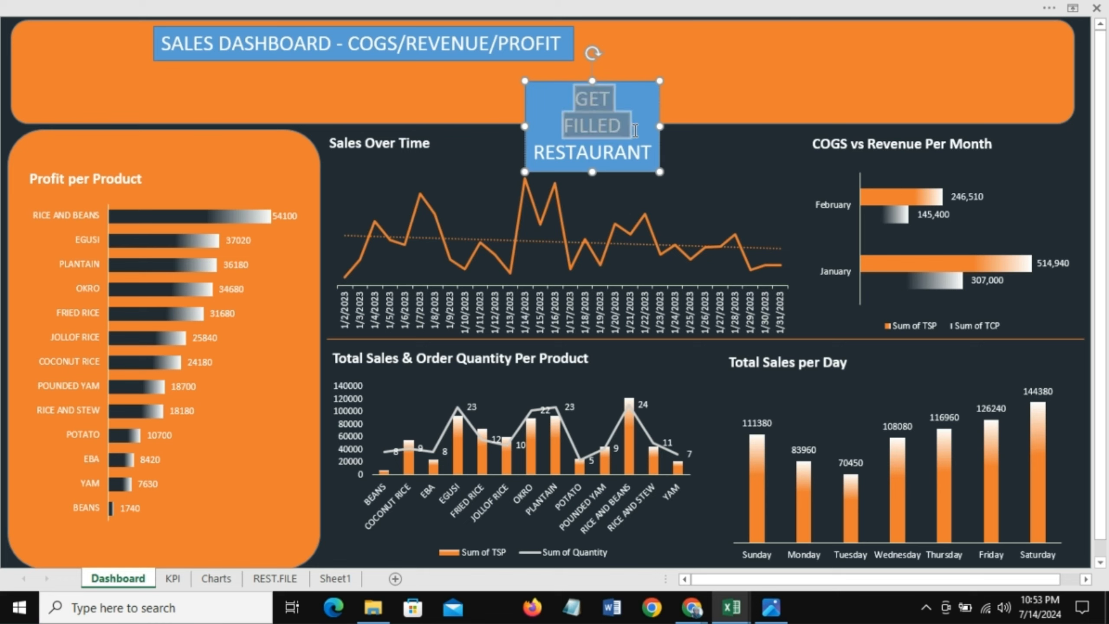
{"action": "right_click", "coordinate": [593, 123]}
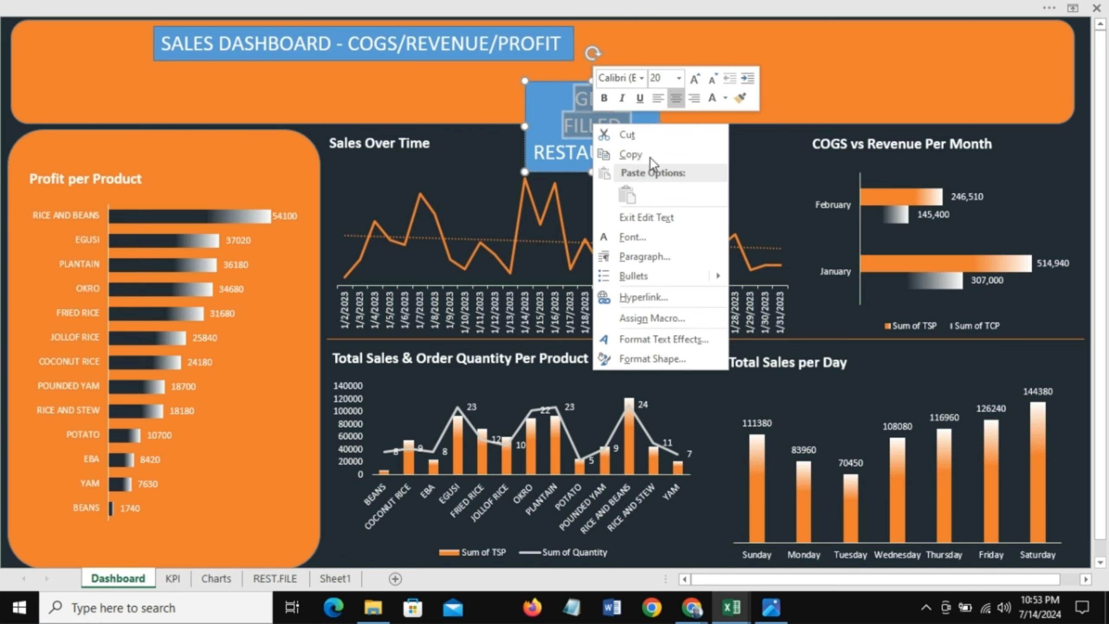
{"action": "left_click", "coordinate": [122, 4]}
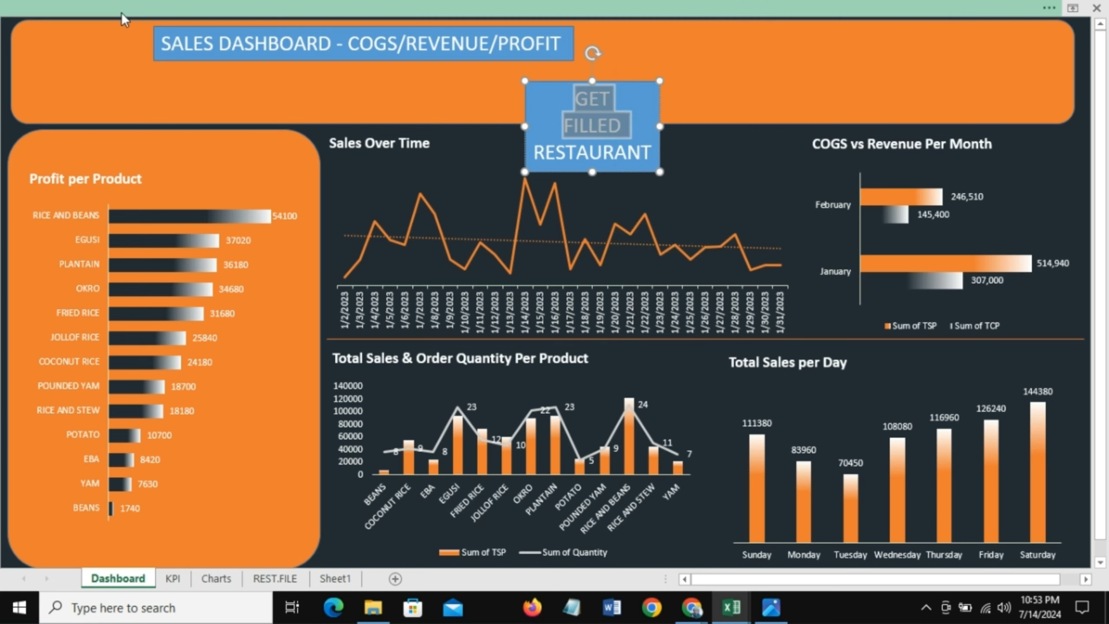
{"action": "left_click", "coordinate": [122, 13]}
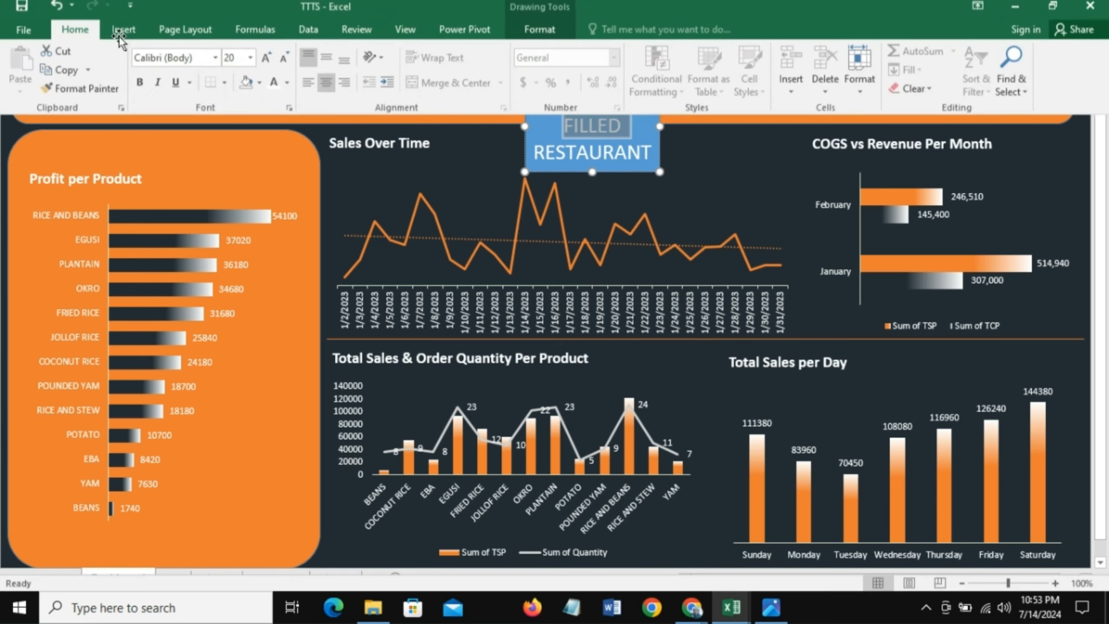
{"action": "left_click", "coordinate": [287, 90]}
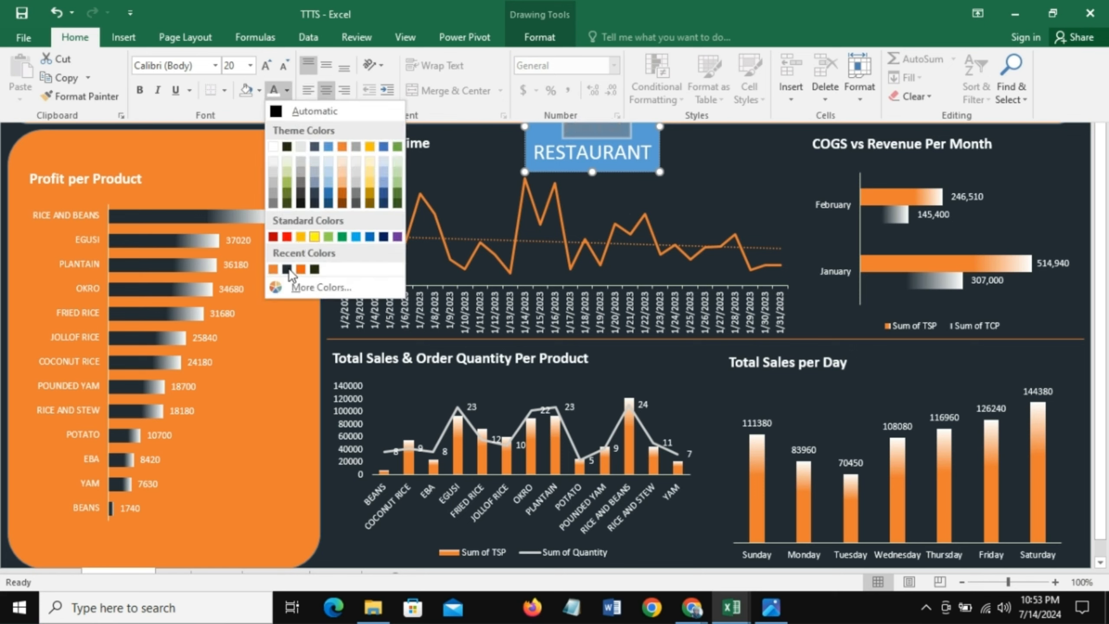
{"action": "left_click", "coordinate": [273, 269]}
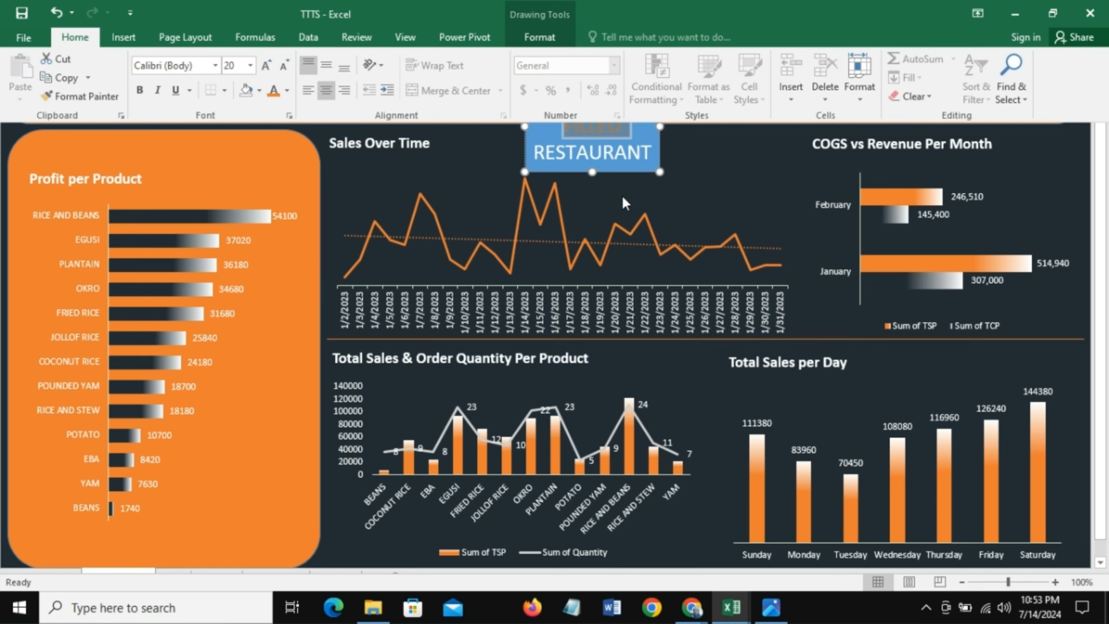
{"action": "left_click", "coordinate": [654, 157]}
{"action": "left_click", "coordinate": [541, 83]}
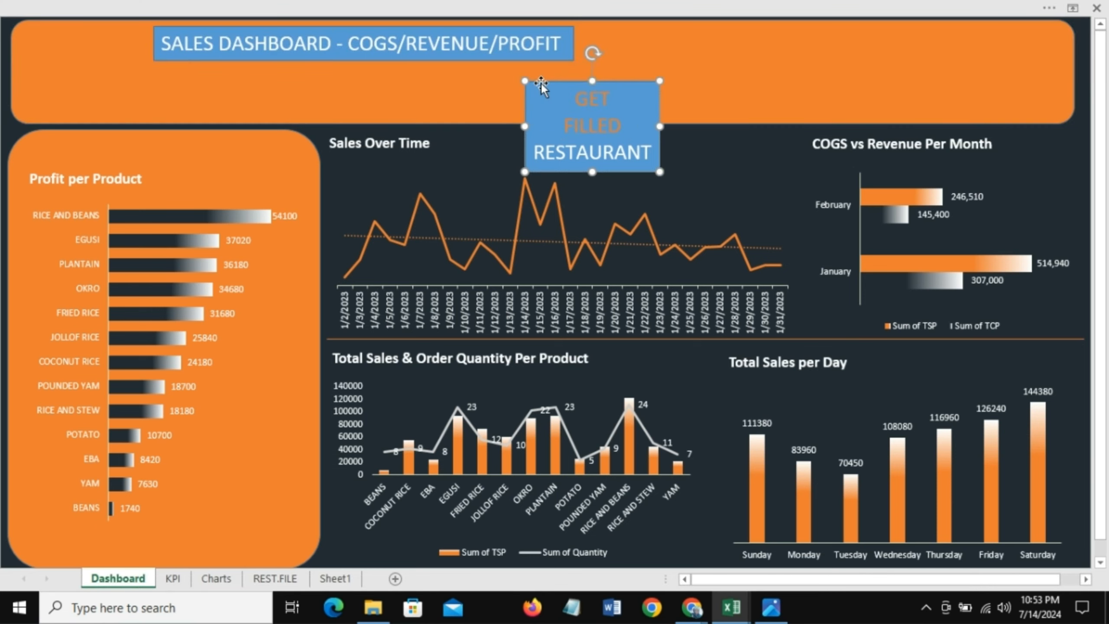
Step: Give the restaurant name box a dark fill matching the dashboard background
{"action": "left_click", "coordinate": [75, 5]}
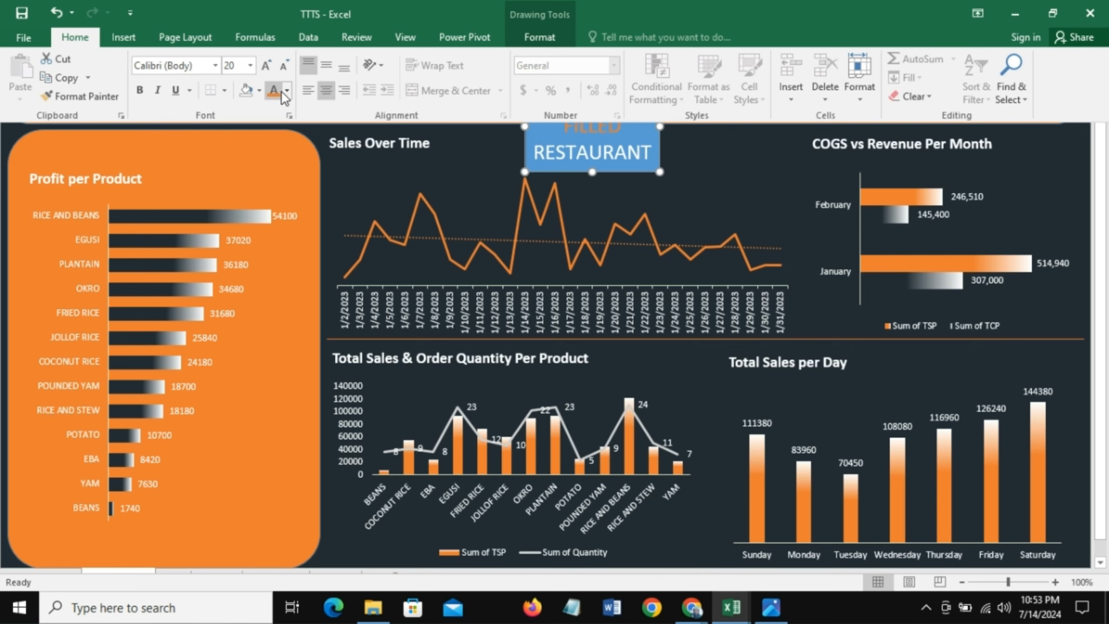
{"action": "left_click", "coordinate": [260, 91]}
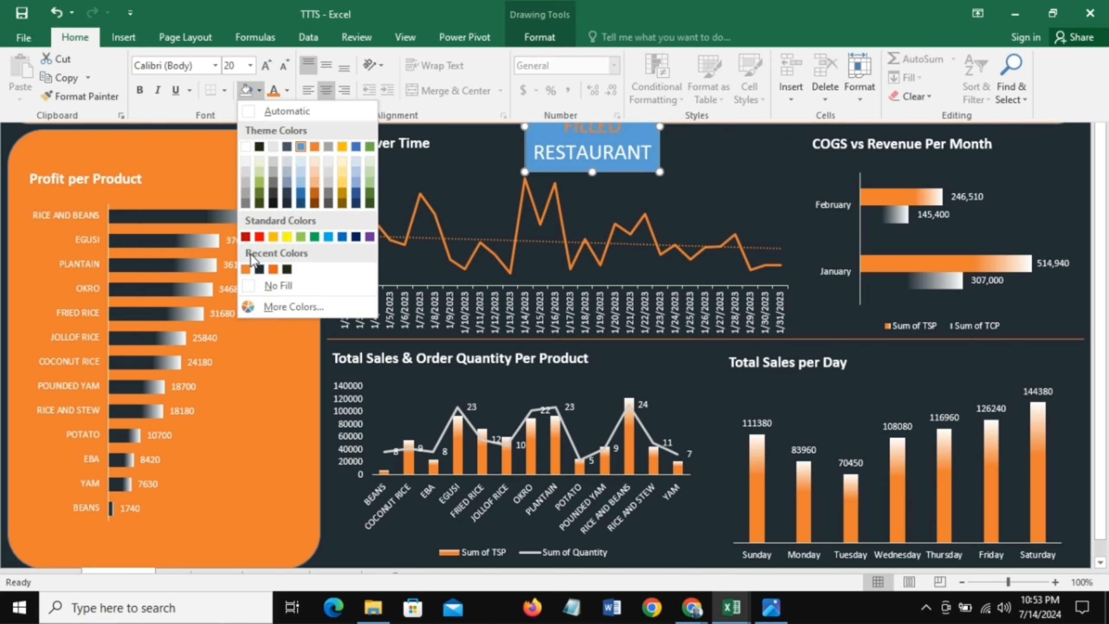
{"action": "left_click", "coordinate": [266, 283]}
{"action": "left_click", "coordinate": [702, 207]}
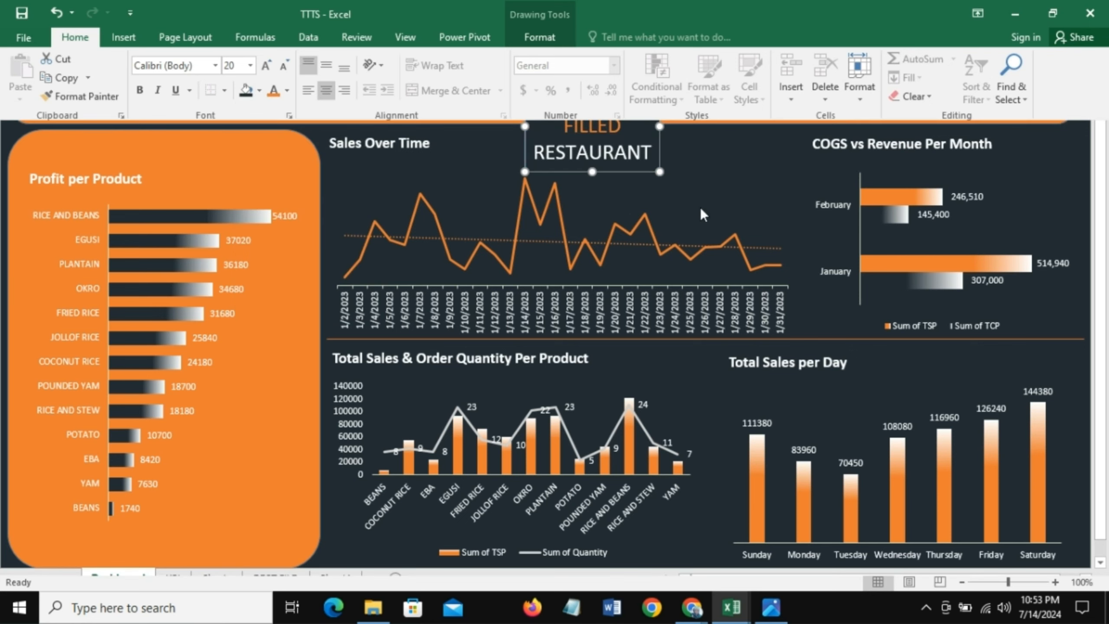
Step: Move the restaurant name box into the banner's top-left corner and rotate it diagonally
{"action": "left_click_drag", "start_coordinate": [625, 85], "coordinate": [131, 63]}
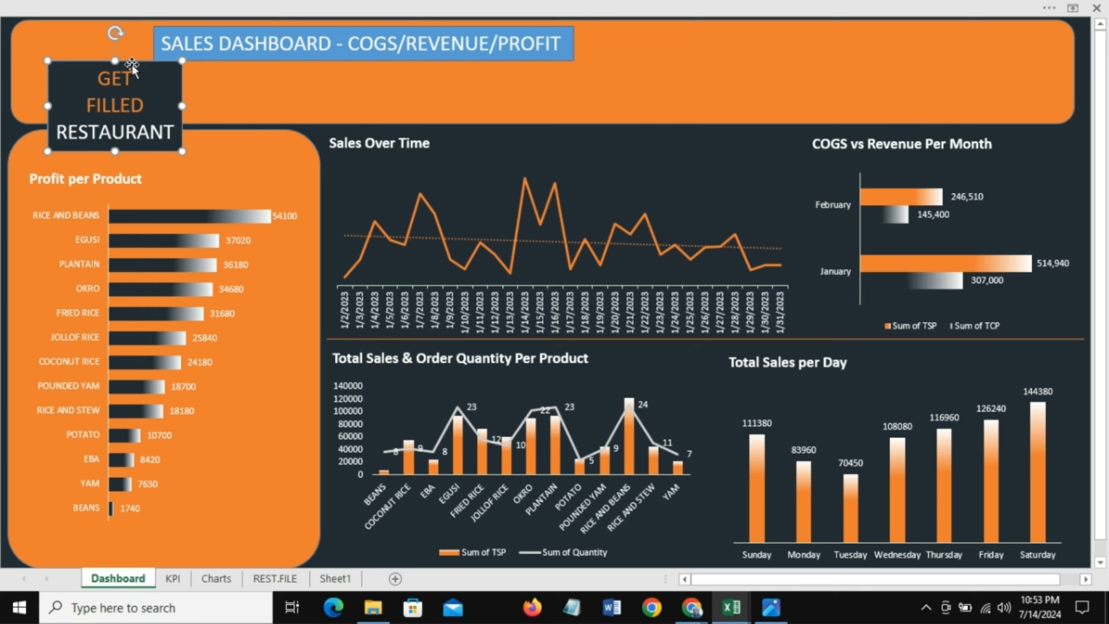
{"action": "left_click", "coordinate": [96, 25]}
{"action": "left_click_drag", "start_coordinate": [96, 25], "coordinate": [75, 47]}
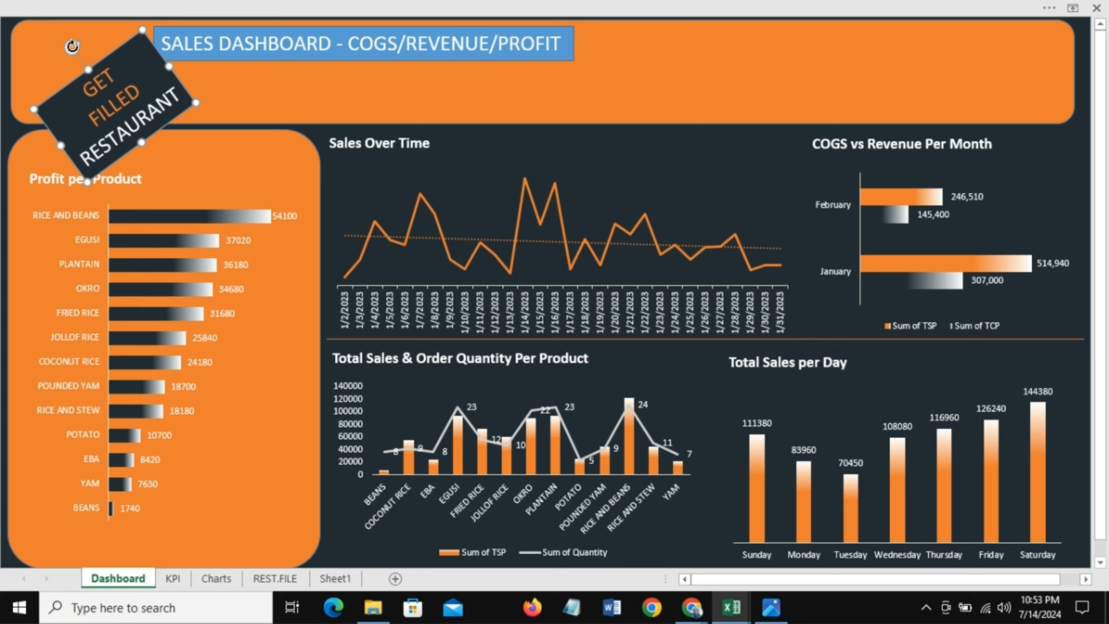
{"action": "left_click_drag", "start_coordinate": [109, 55], "coordinate": [86, 27]}
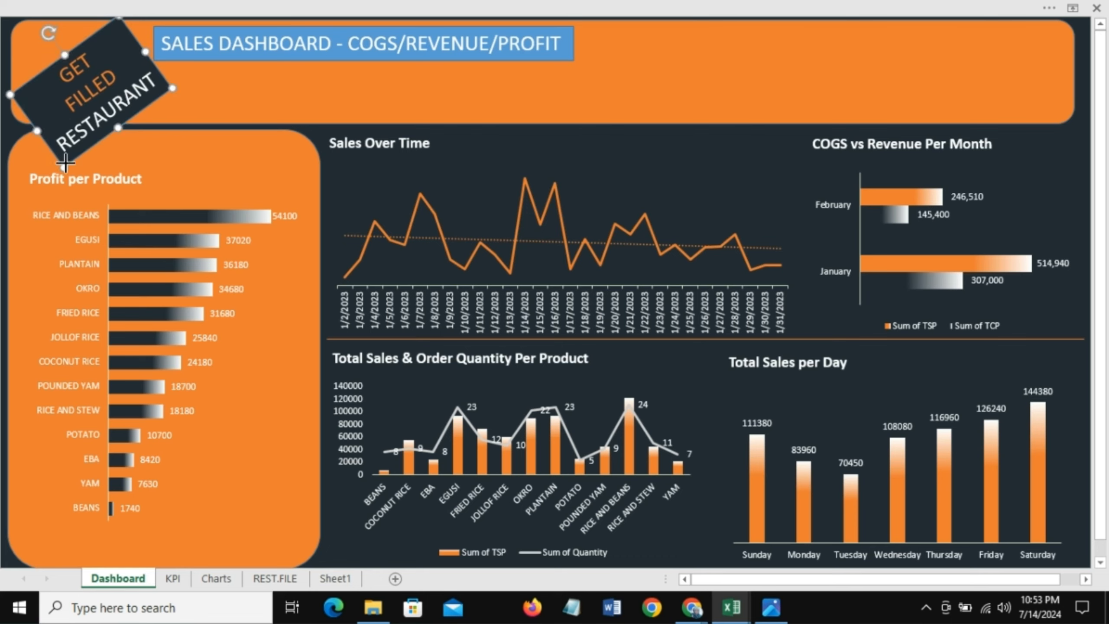
{"action": "mouse_move", "coordinate": [66, 165]}
{"action": "left_mouse_down"}
{"action": "mouse_move", "coordinate": [66, 146]}
{"action": "mouse_move", "coordinate": [84, 131]}
{"action": "mouse_move", "coordinate": [68, 167]}
{"action": "left_mouse_up"}
{"action": "left_click_drag", "start_coordinate": [89, 53], "coordinate": [90, 53]}
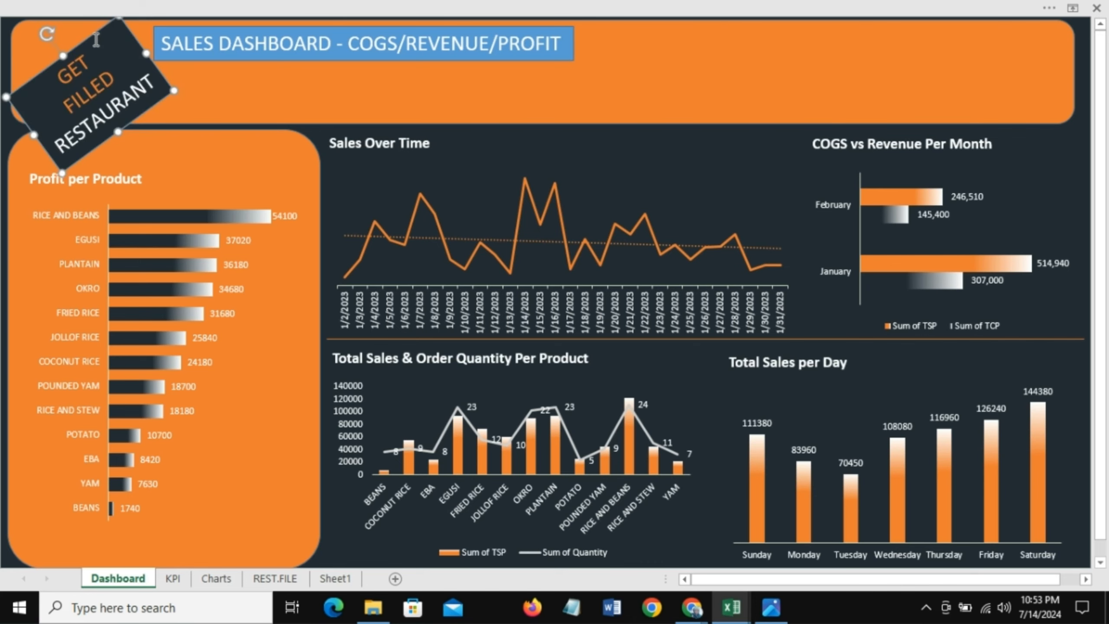
Step: Delete the selected header banner shape and undo the deletion
{"action": "left_click", "coordinate": [94, 42]}
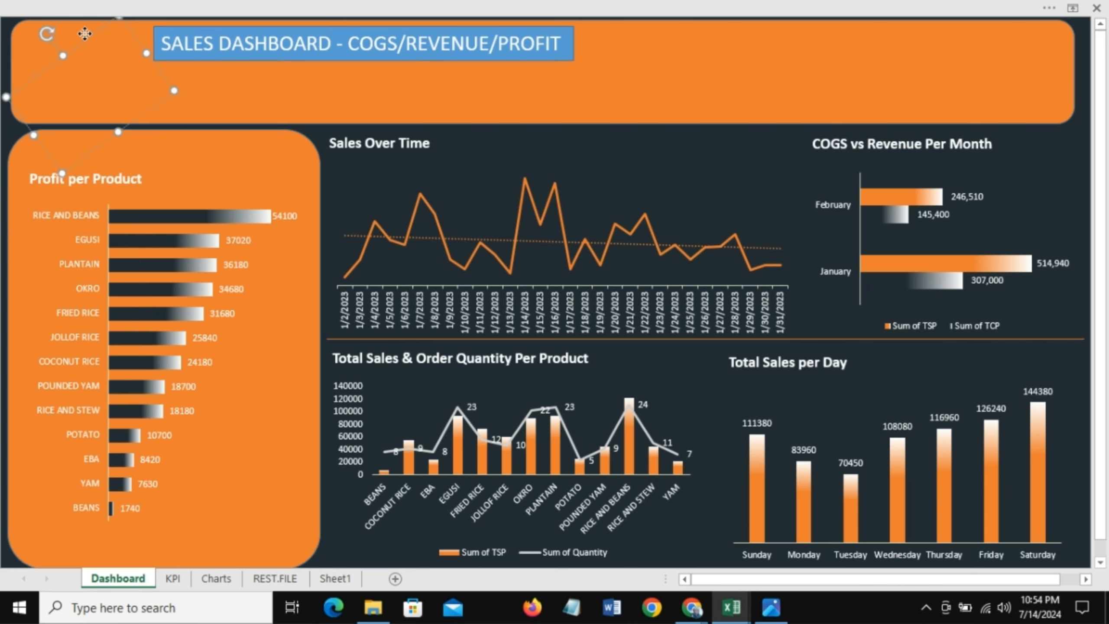
{"action": "left_click", "coordinate": [145, 110]}
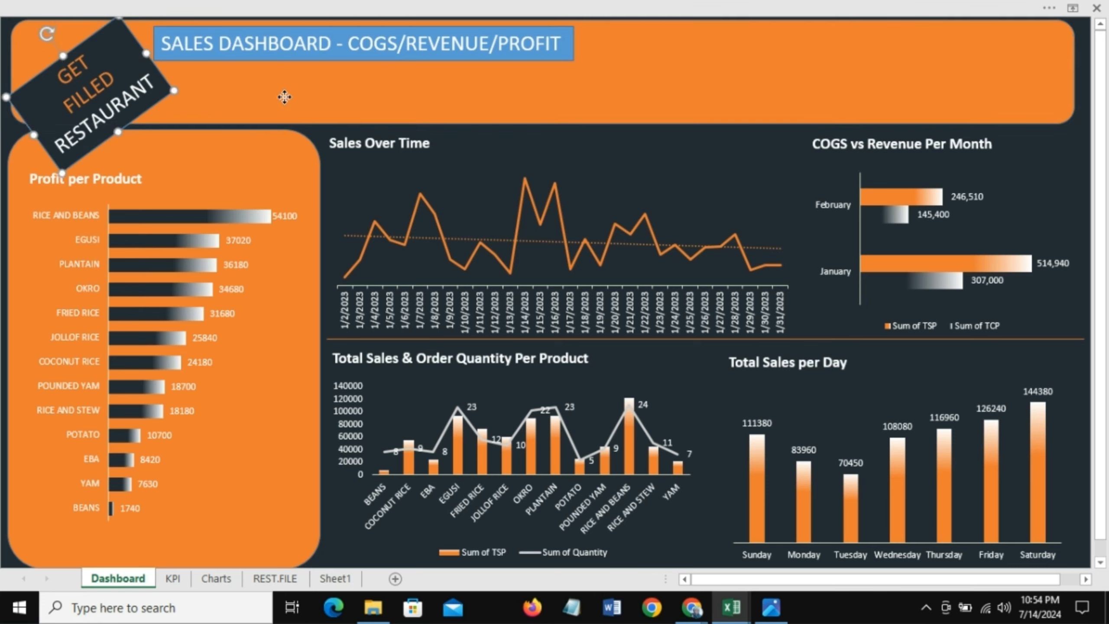
{"action": "key", "text": "Delete"}
{"action": "key", "text": "ctrl+z"}
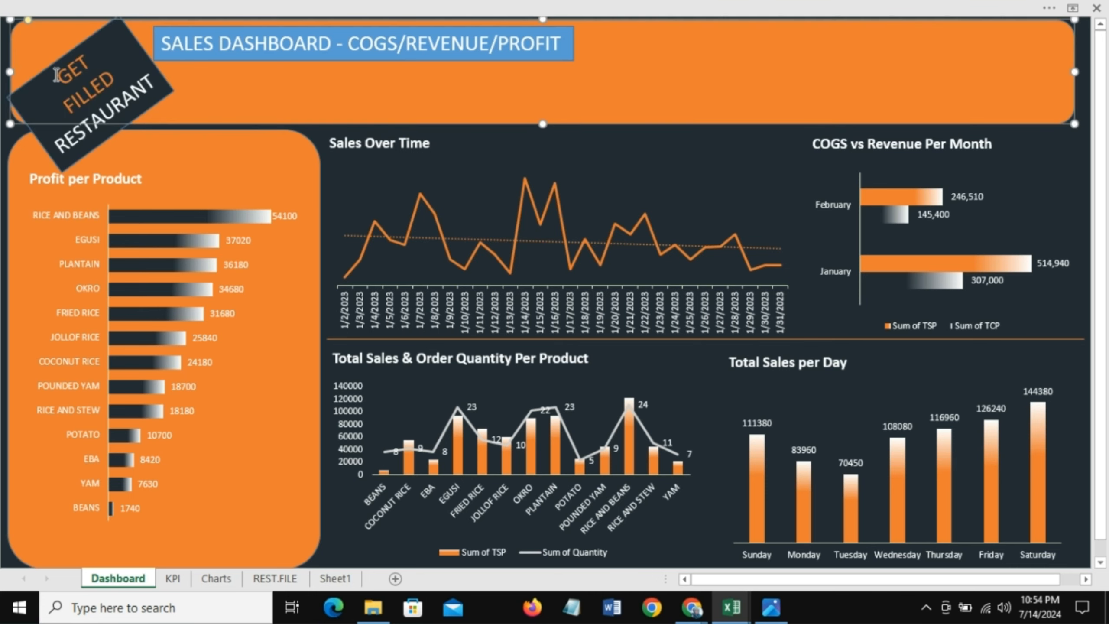
Step: Set the restaurant name text in the logo box to 16 pt
{"action": "left_click", "coordinate": [72, 58]}
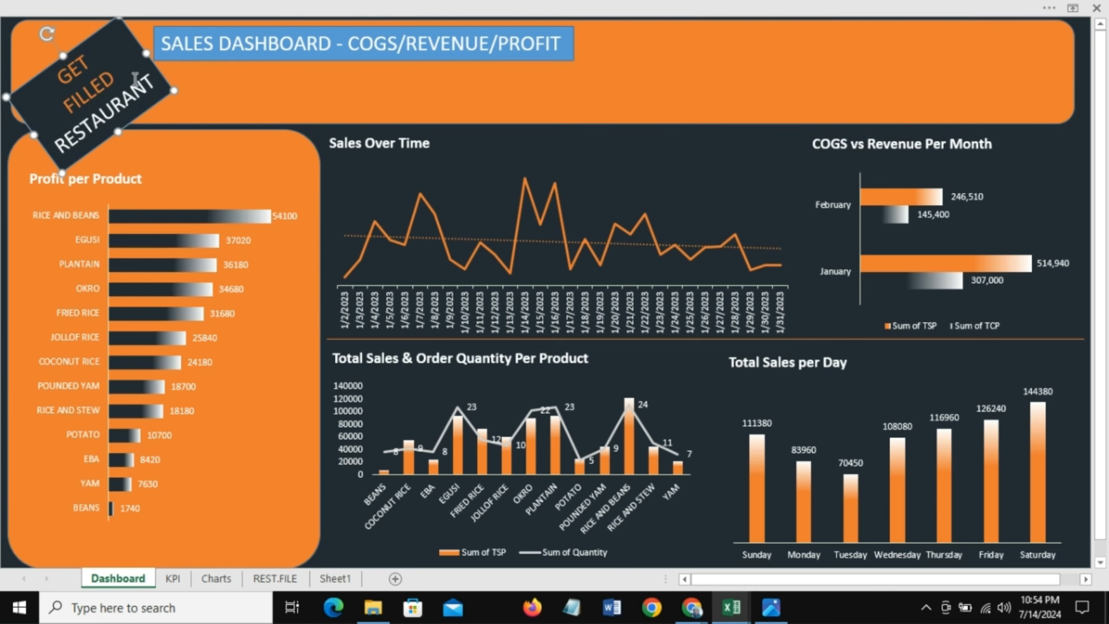
{"action": "left_click", "coordinate": [62, 70]}
{"action": "left_click", "coordinate": [161, 98], "text": "shift"}
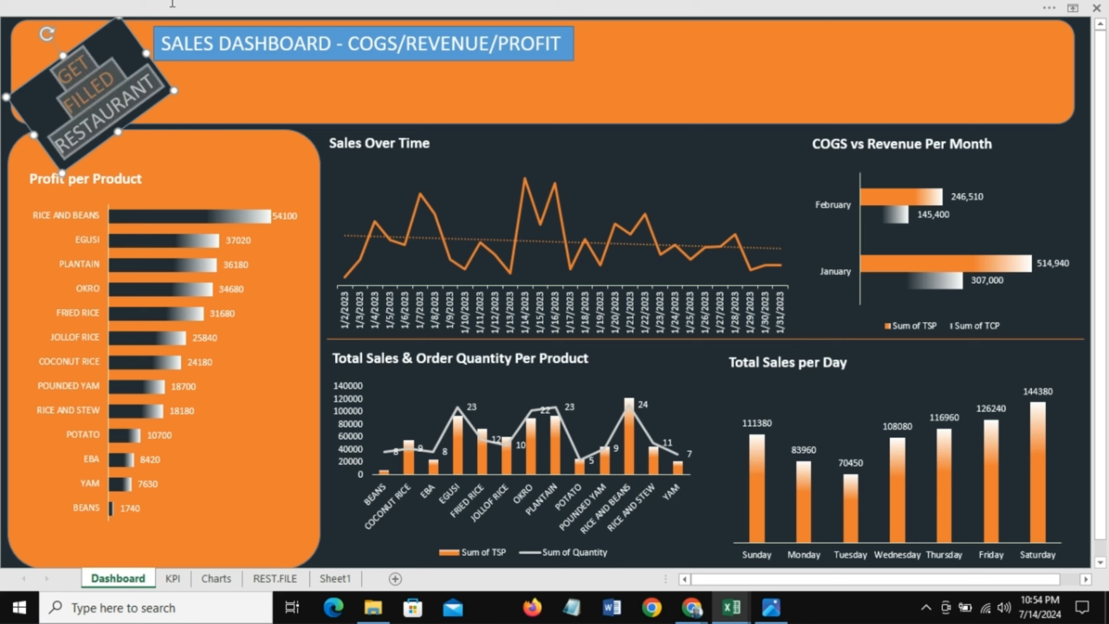
{"action": "left_click", "coordinate": [172, 3]}
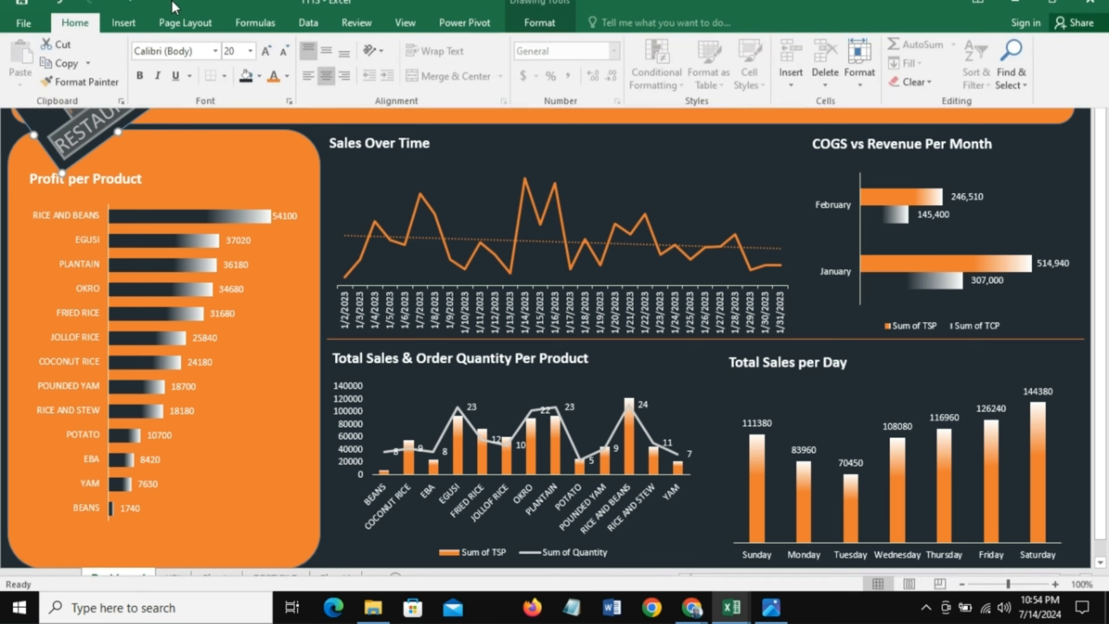
{"action": "left_click", "coordinate": [247, 71]}
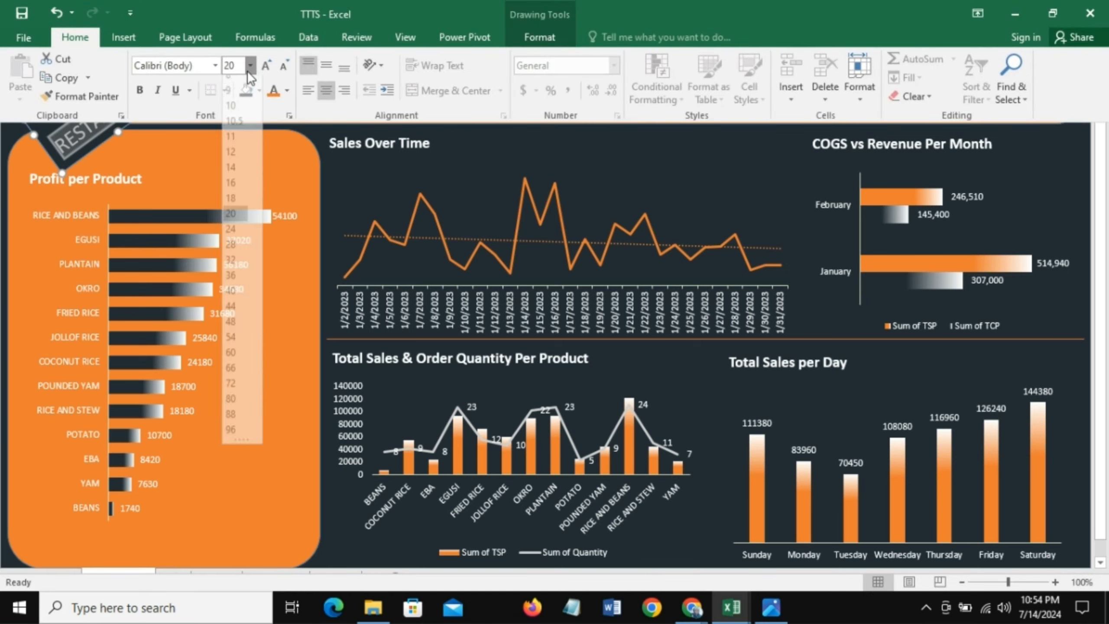
{"action": "left_click", "coordinate": [232, 193]}
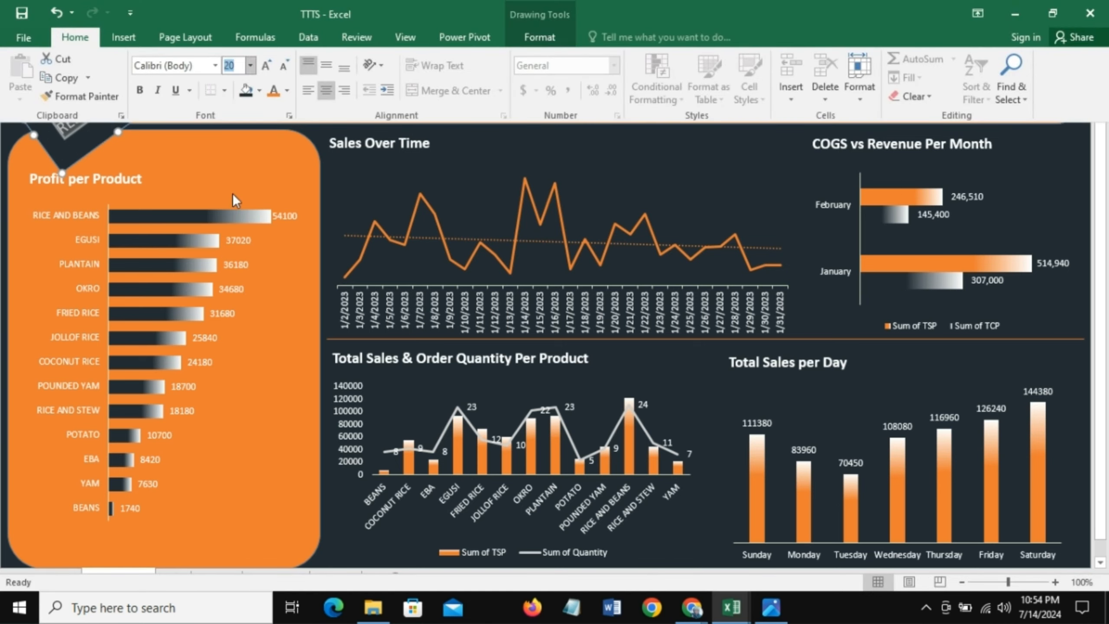
{"action": "left_click", "coordinate": [468, 162]}
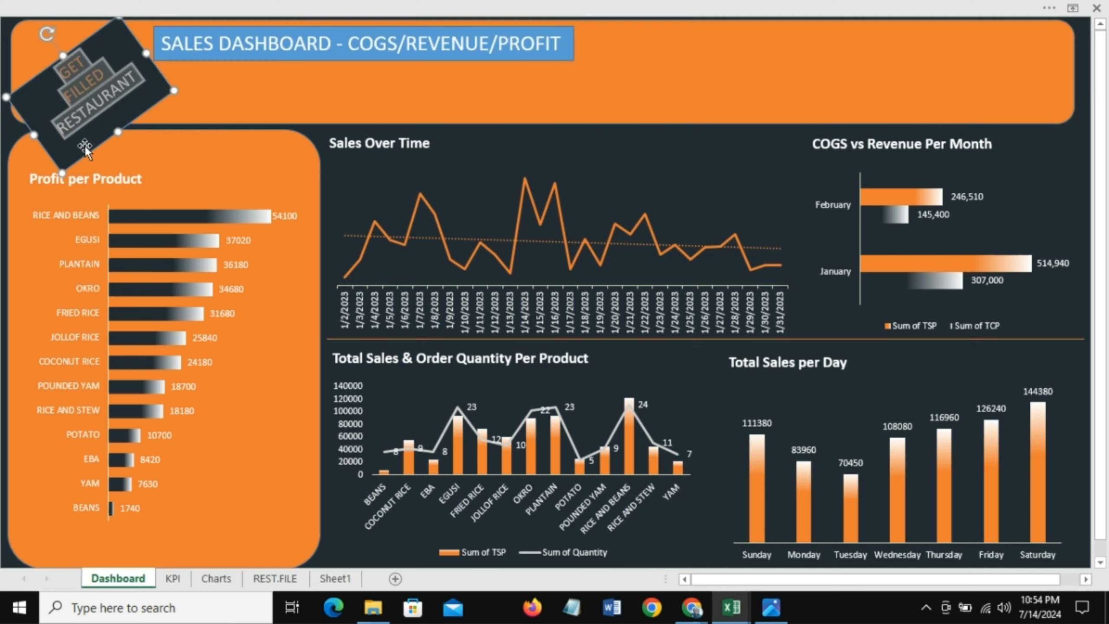
Step: Shrink the logo box and reduce its tilt so it fits inside the banner's top-left corner
{"action": "mouse_move", "coordinate": [74, 141]}
{"action": "left_mouse_down"}
{"action": "mouse_move", "coordinate": [53, 139]}
{"action": "mouse_move", "coordinate": [62, 151]}
{"action": "left_mouse_up"}
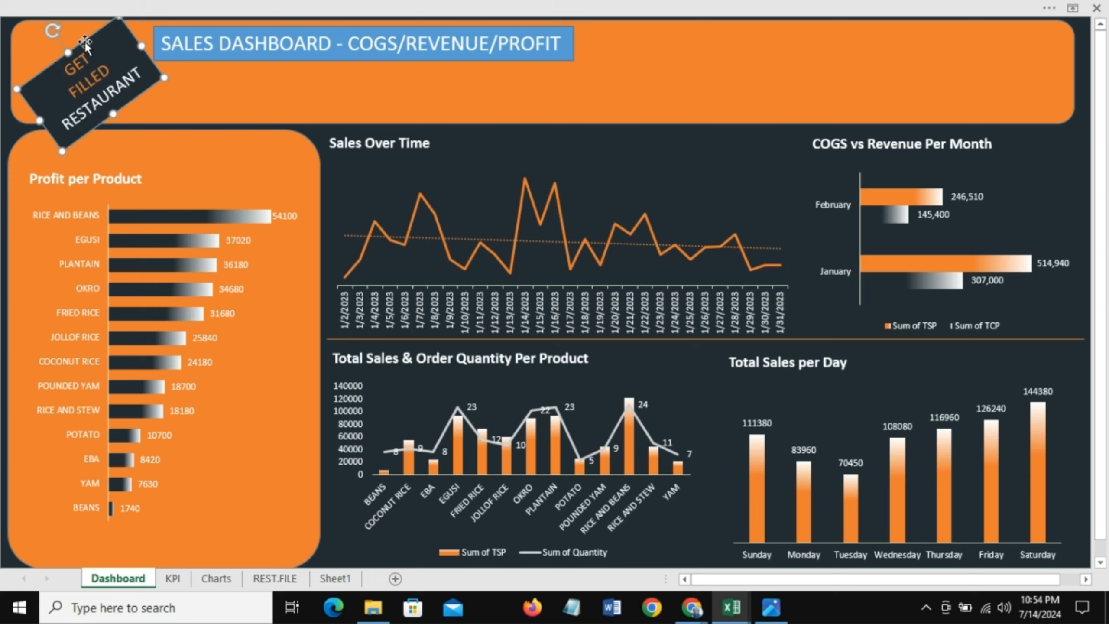
{"action": "left_click_drag", "start_coordinate": [97, 42], "coordinate": [75, 32]}
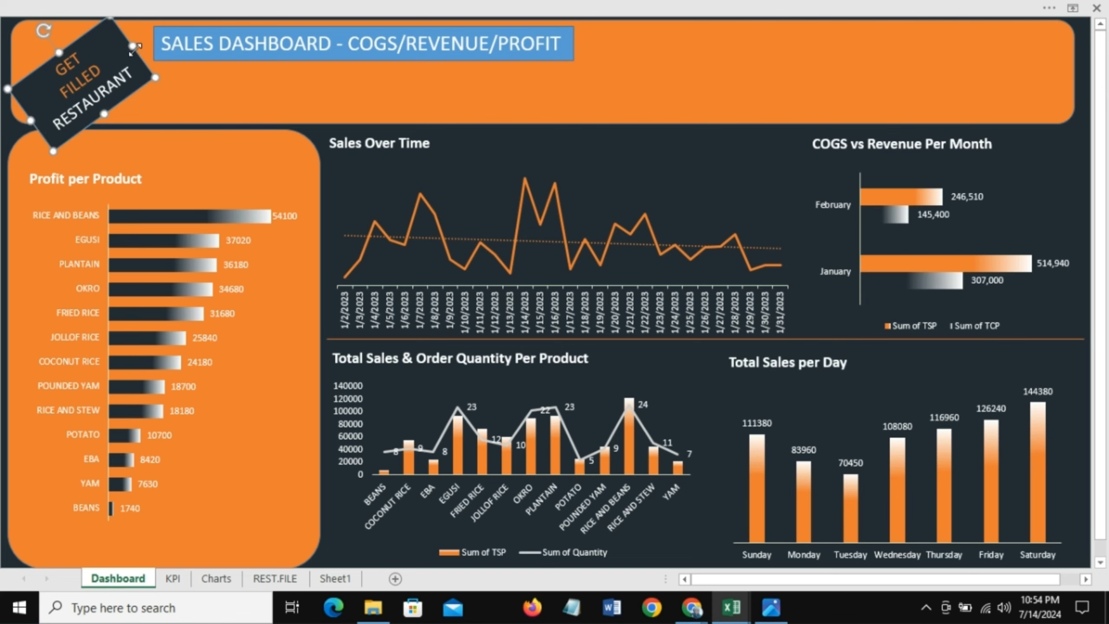
{"action": "left_click_drag", "start_coordinate": [133, 47], "coordinate": [74, 28]}
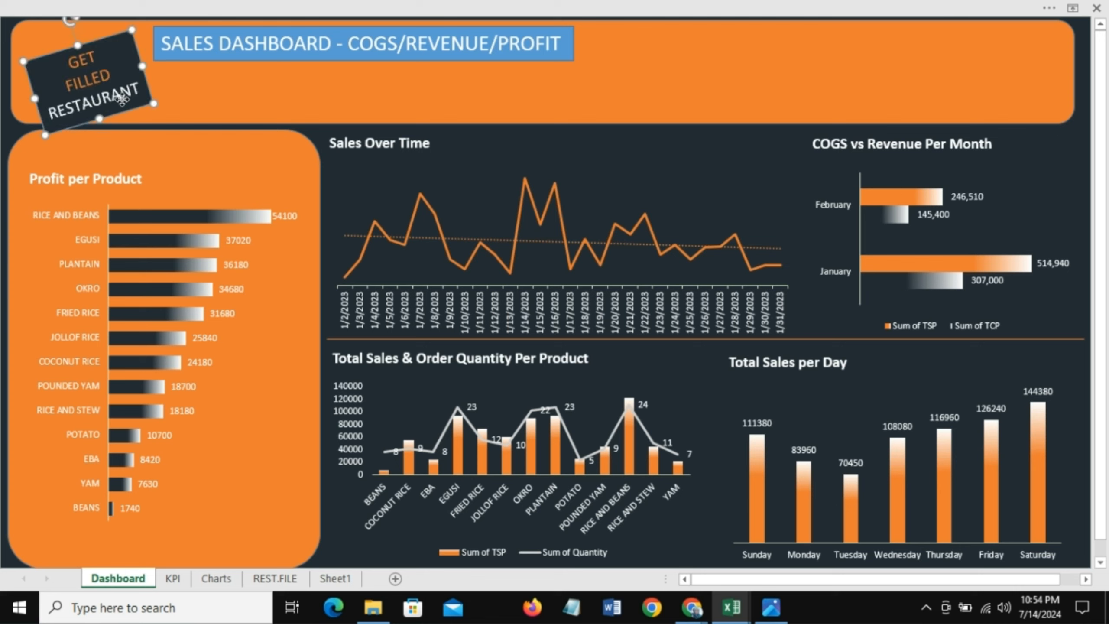
{"action": "left_click_drag", "start_coordinate": [121, 99], "coordinate": [113, 97]}
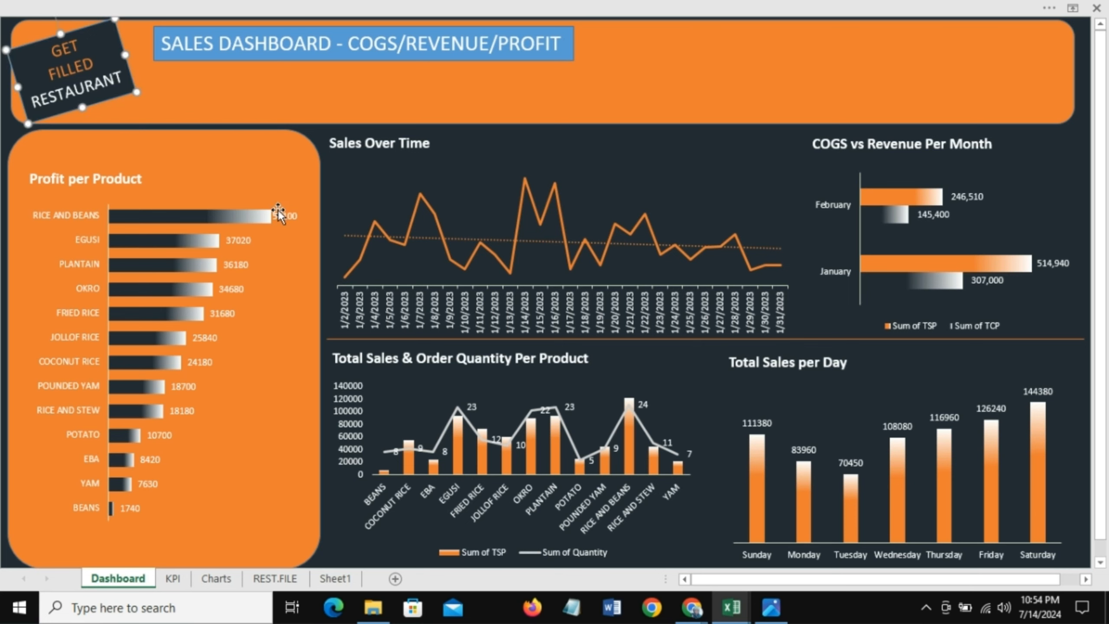
Step: Nudge the logo box slightly right within the banner's corner
{"action": "left_click", "coordinate": [205, 116]}
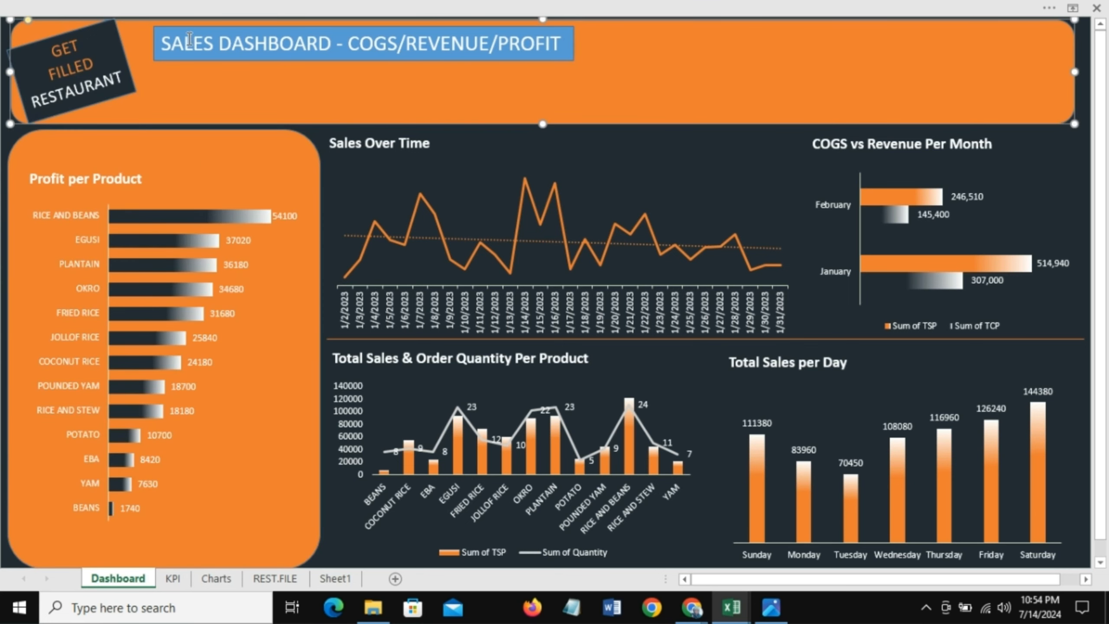
{"action": "left_click", "coordinate": [603, 201]}
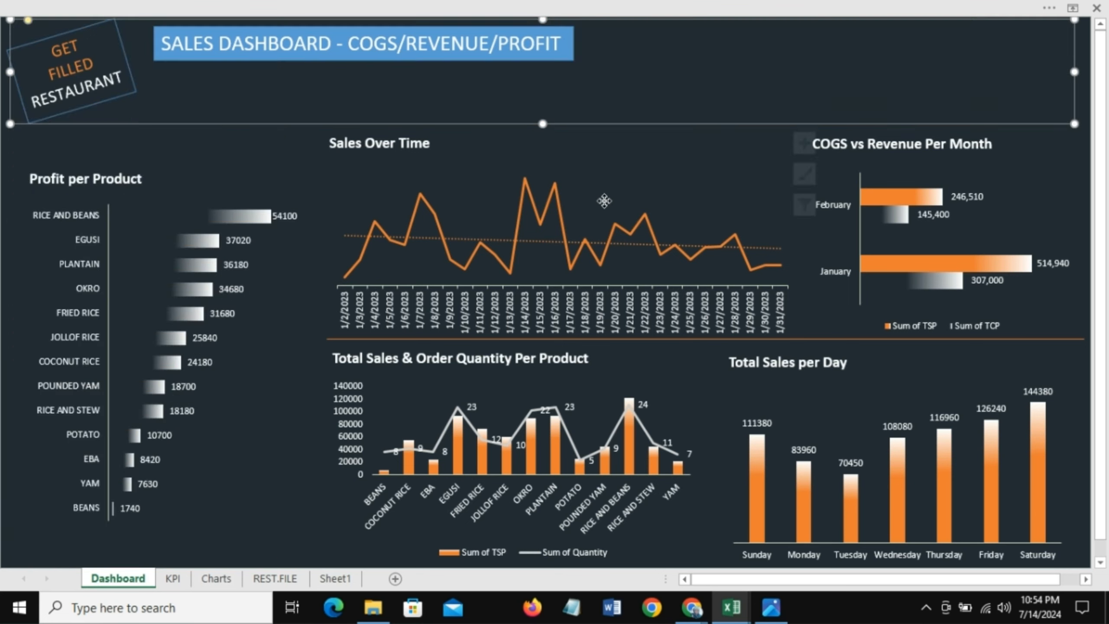
{"action": "left_click", "coordinate": [120, 102]}
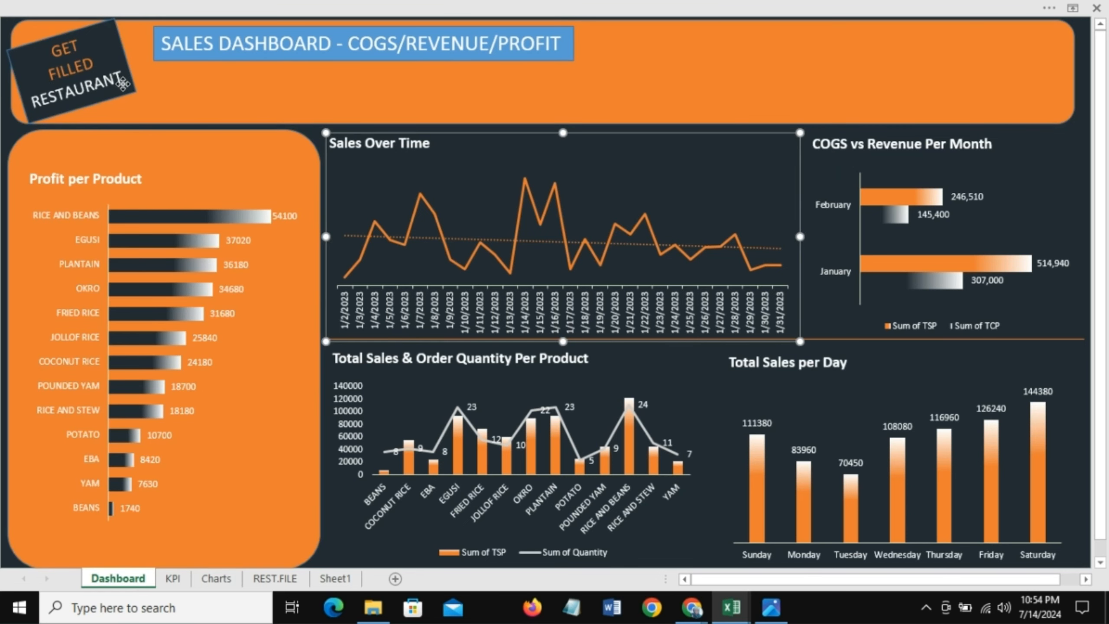
{"action": "left_click", "coordinate": [121, 87]}
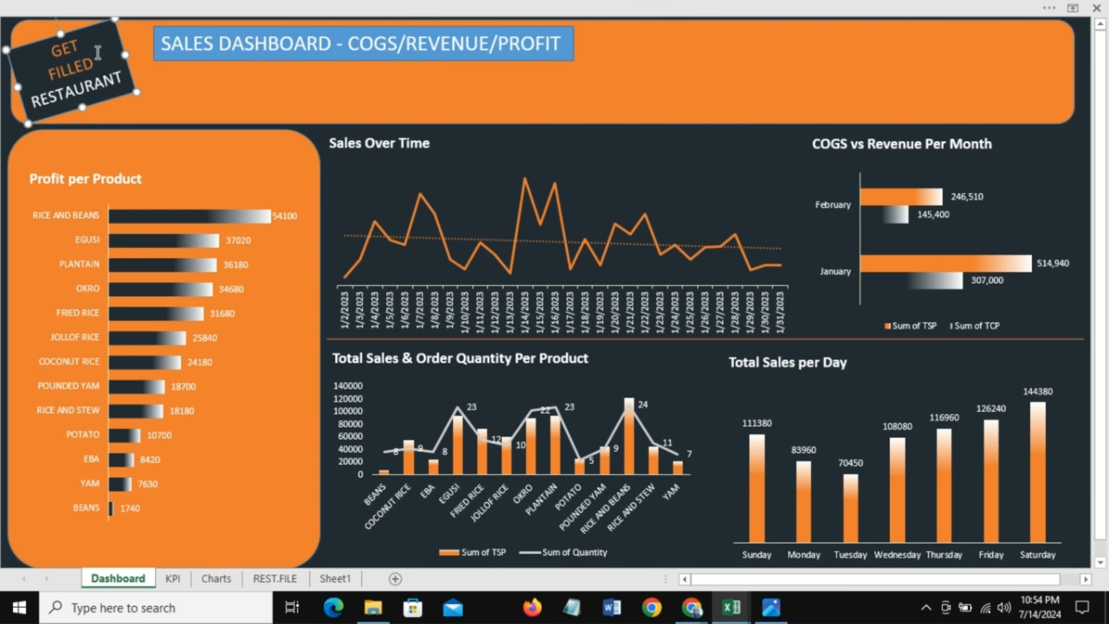
{"action": "left_click_drag", "start_coordinate": [87, 29], "coordinate": [93, 27]}
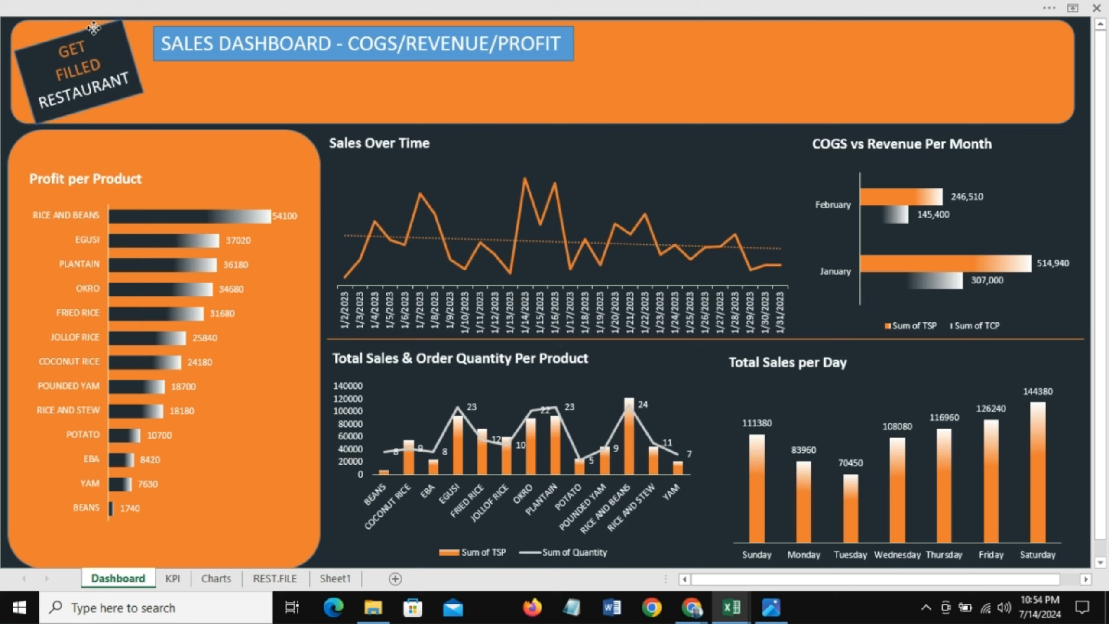
{"action": "left_click", "coordinate": [650, 67]}
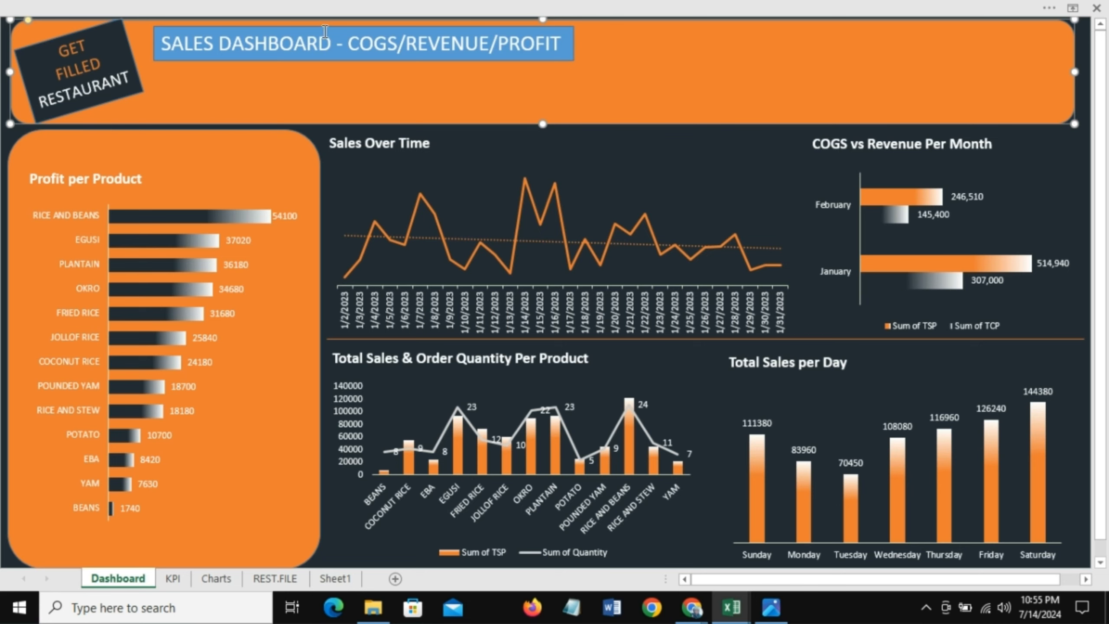
Step: Duplicate the dashboard title box and move the copy to the right side of the banner
{"action": "left_click", "coordinate": [342, 59]}
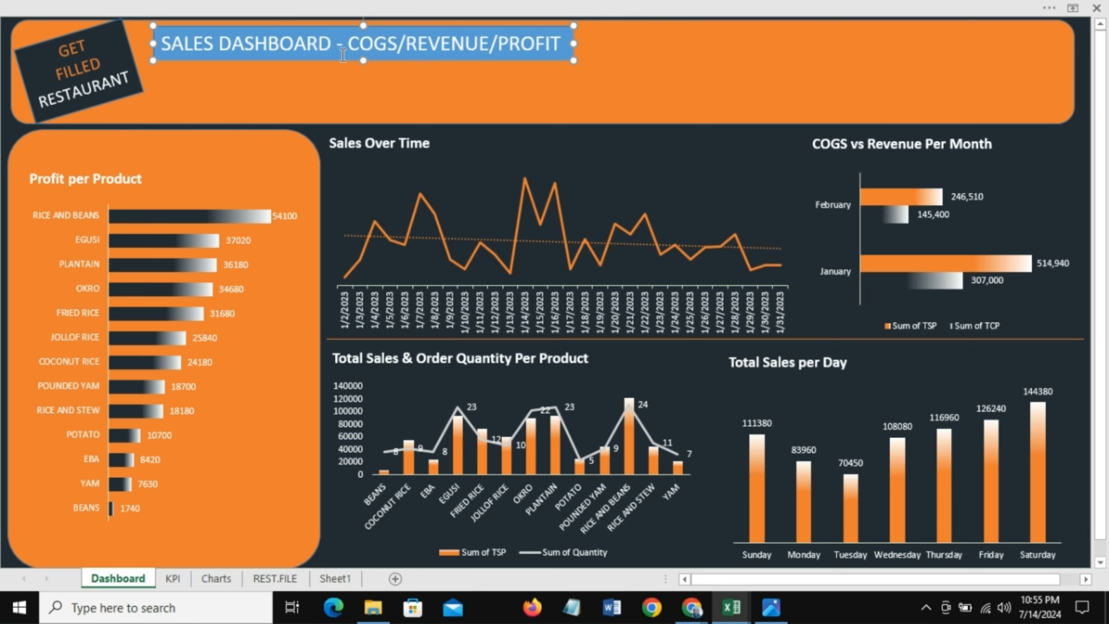
{"action": "key", "text": "ctrl+d"}
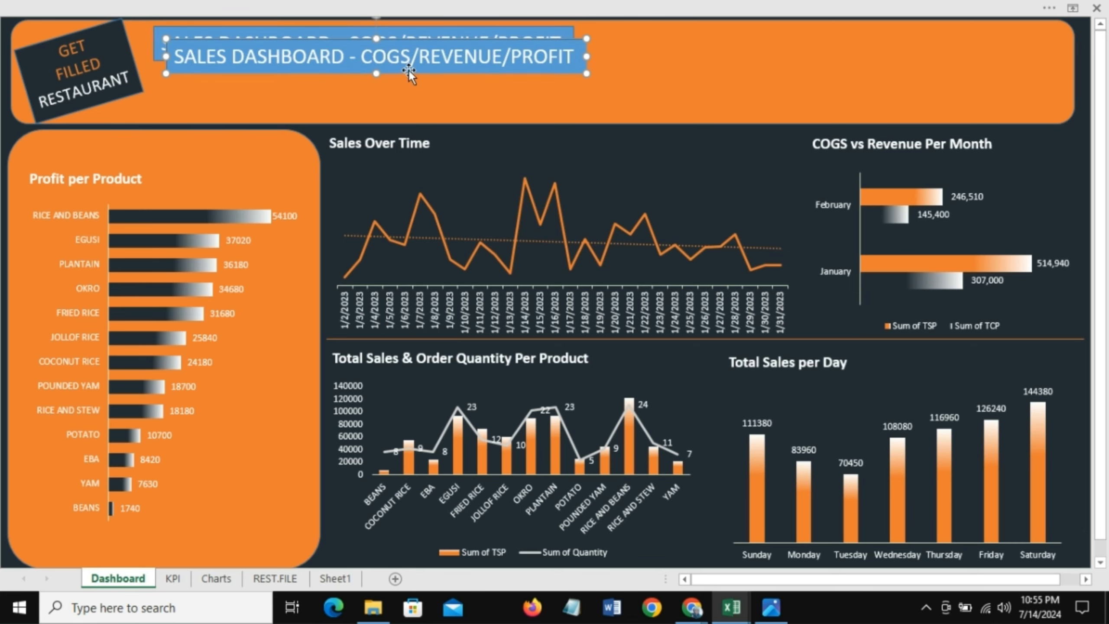
{"action": "left_click_drag", "start_coordinate": [408, 71], "coordinate": [768, 72]}
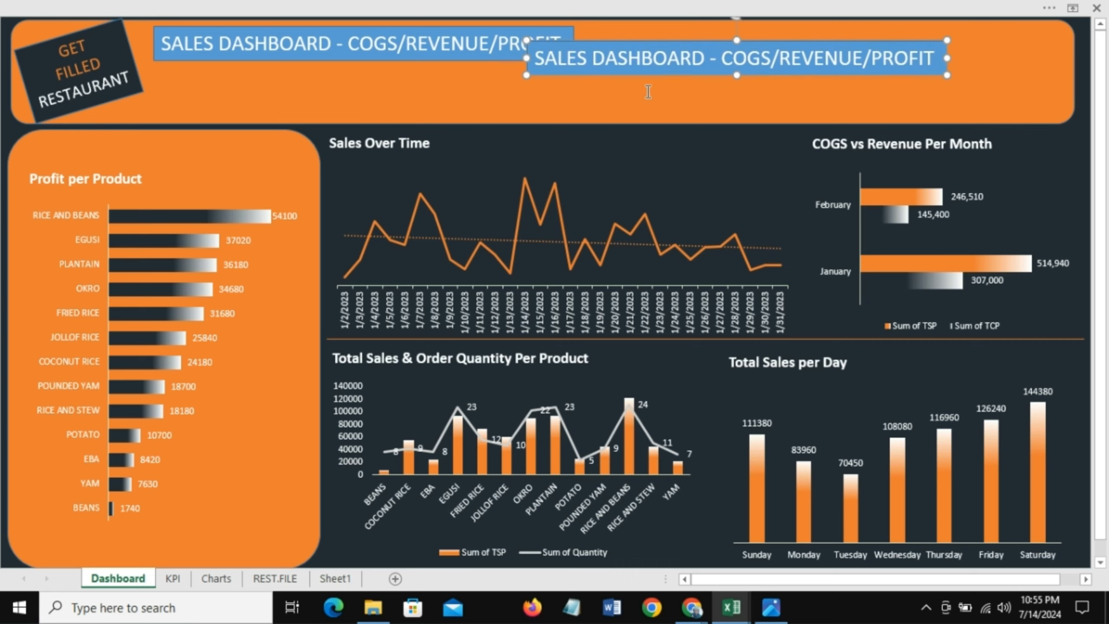
Step: Replace the copied box's text with Total Orders and shrink the box to fit
{"action": "left_click_drag", "start_coordinate": [934, 59], "coordinate": [534, 59]}
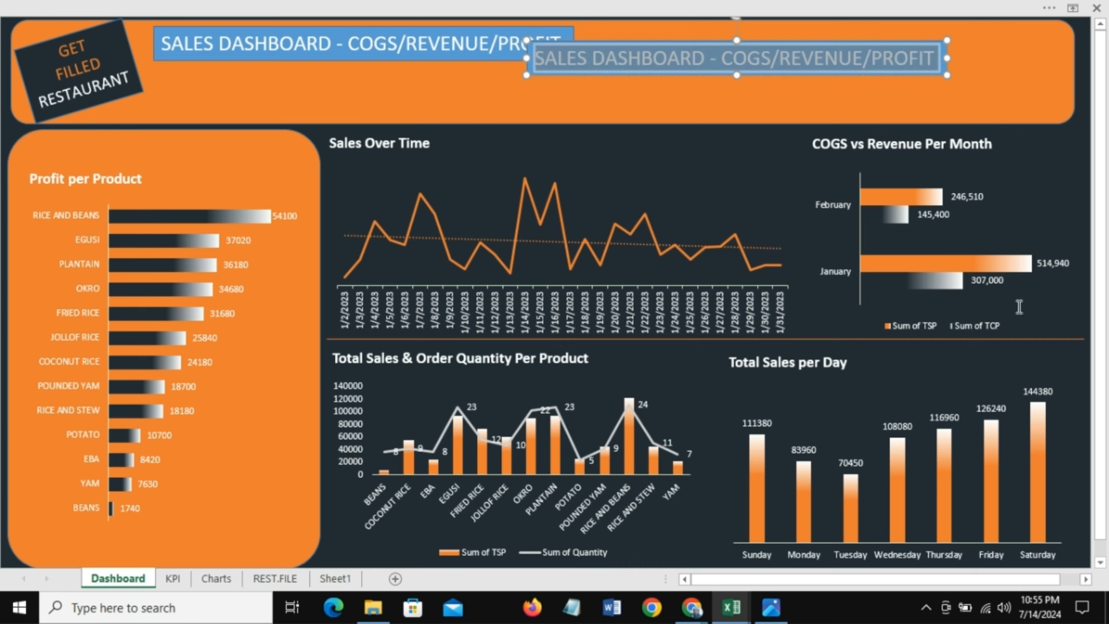
{"action": "type", "text": "T"}
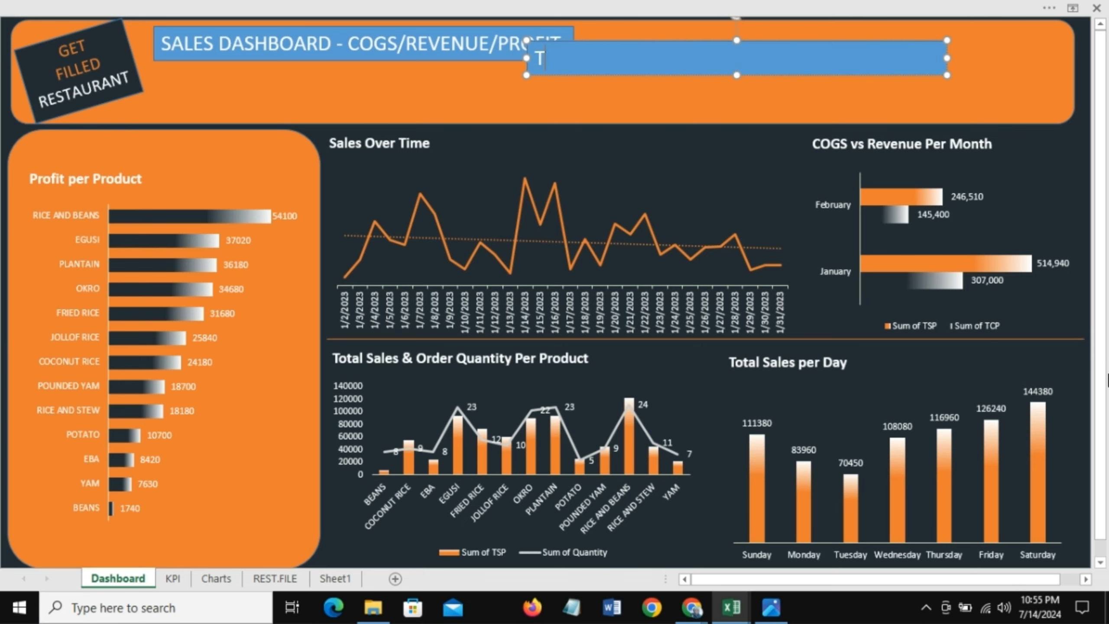
{"action": "type", "text": "otal Orders"}
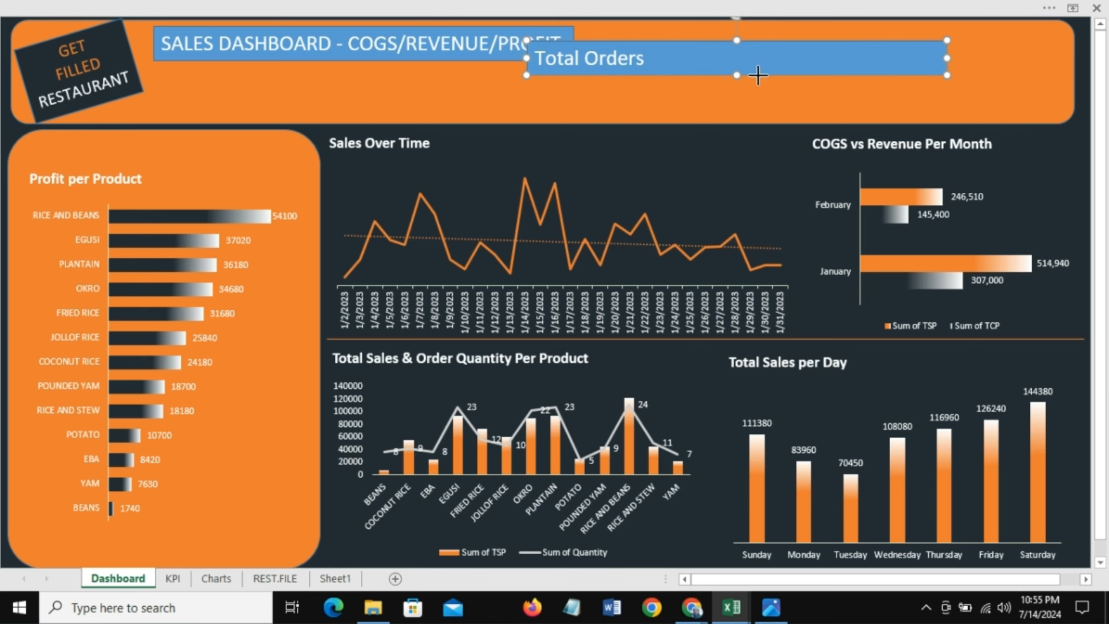
{"action": "left_click_drag", "start_coordinate": [758, 75], "coordinate": [654, 68]}
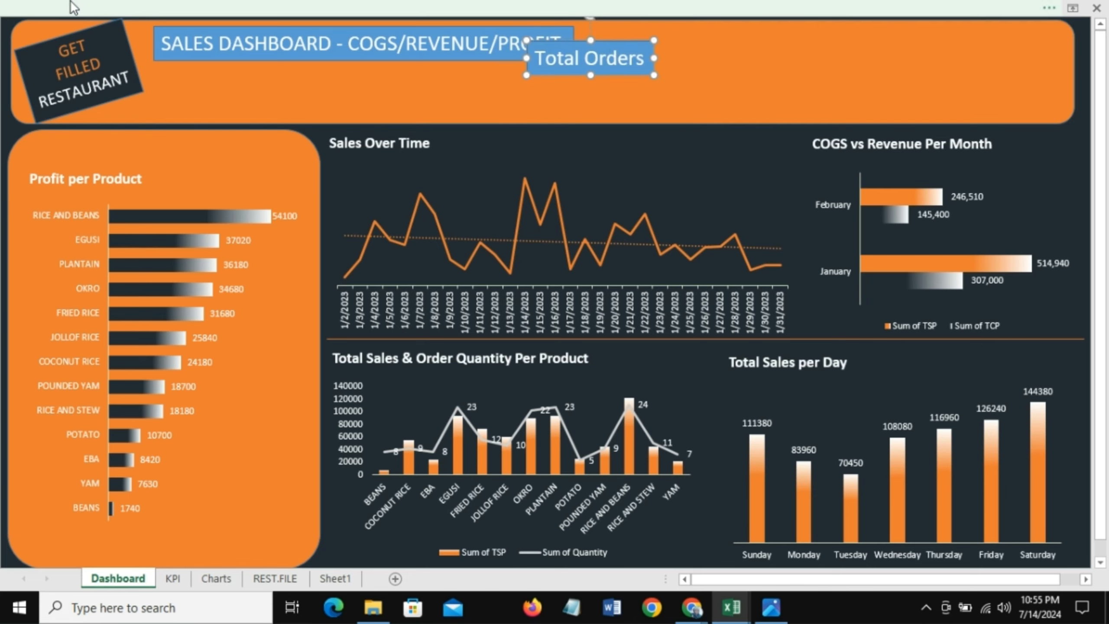
Step: Set the Total Orders text to 16 pt
{"action": "left_click", "coordinate": [306, 7]}
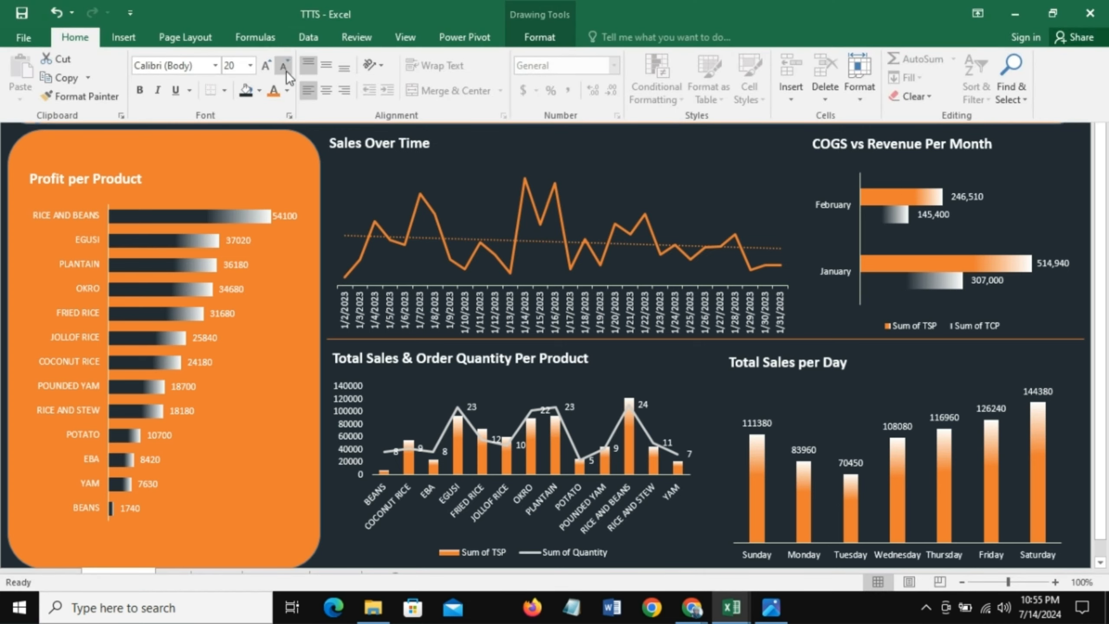
{"action": "left_click", "coordinate": [248, 65]}
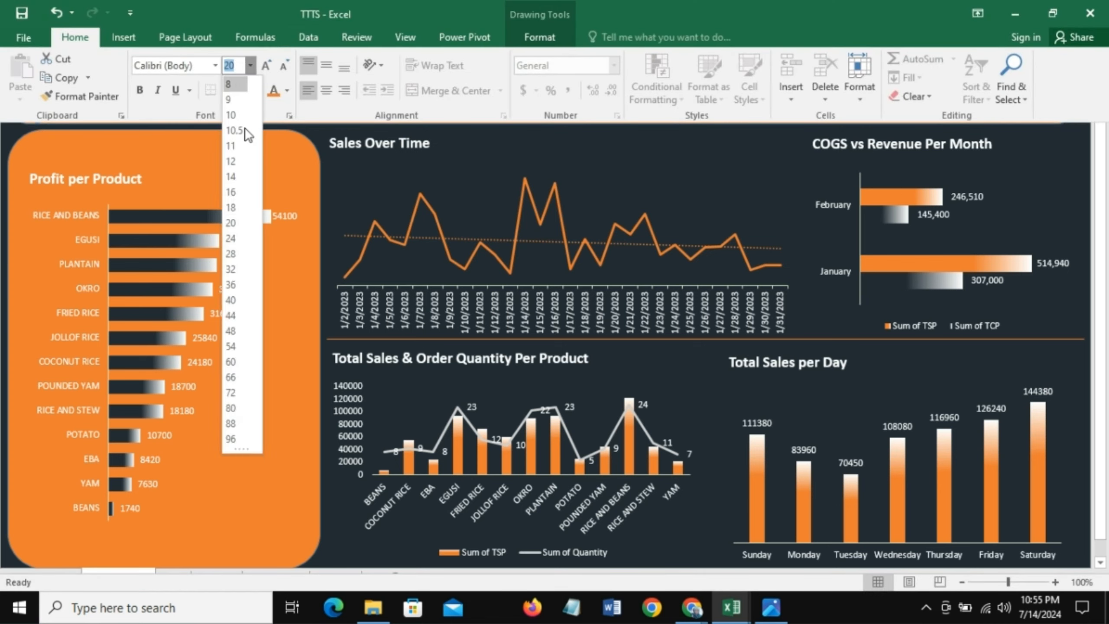
{"action": "left_click", "coordinate": [233, 194]}
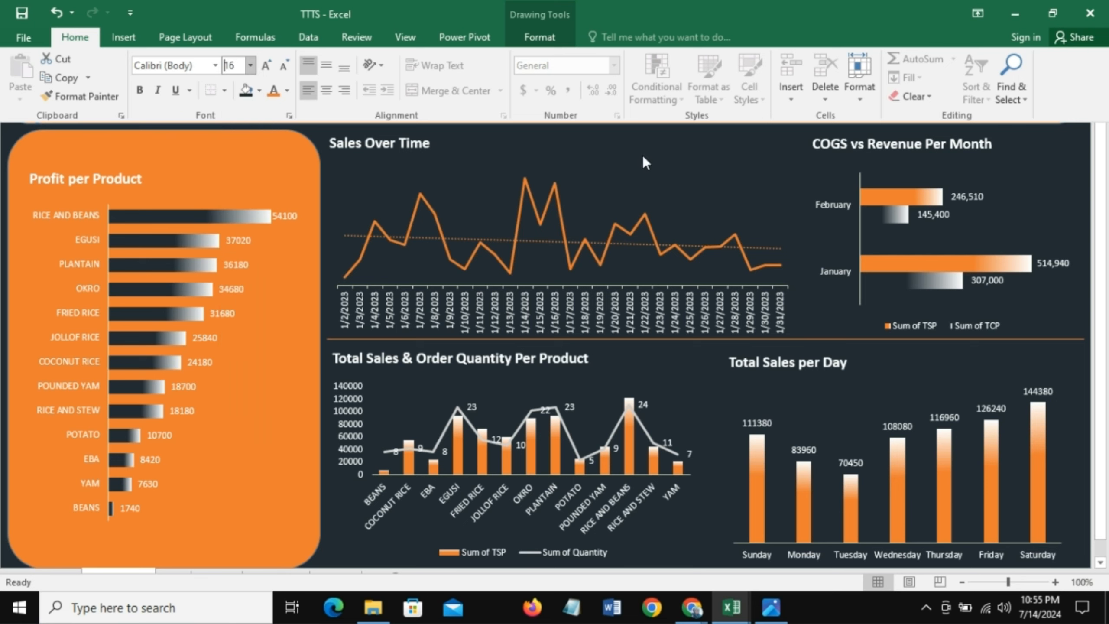
{"action": "left_click", "coordinate": [656, 161]}
Step: Change the Total Orders text to a smaller font size
{"action": "left_click", "coordinate": [213, 7]}
{"action": "left_click", "coordinate": [253, 62]}
{"action": "left_click", "coordinate": [238, 170]}
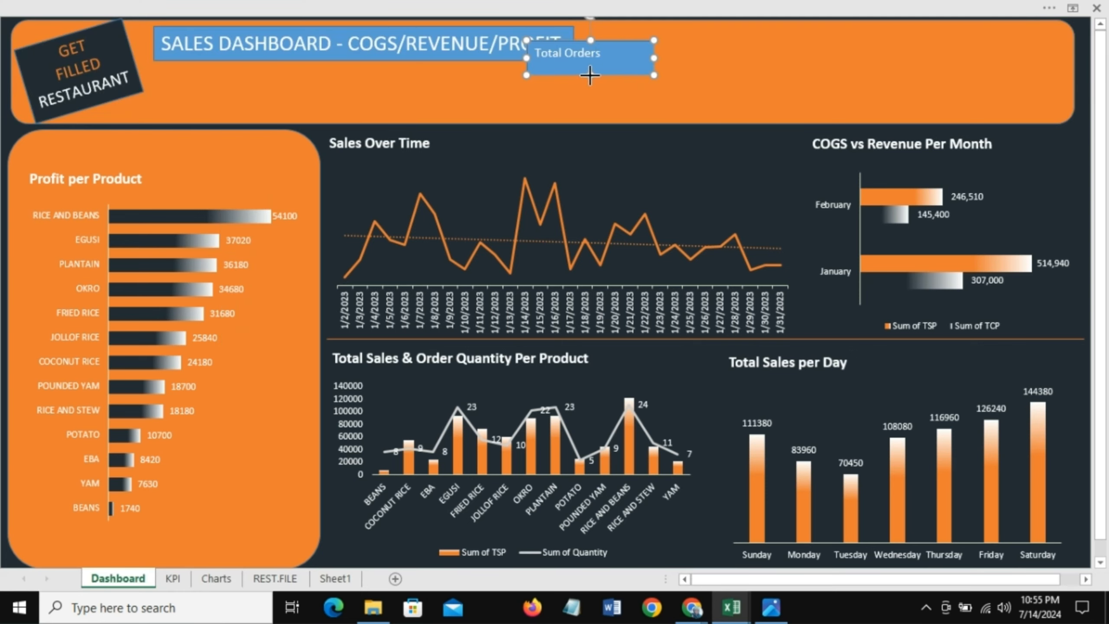
Step: Reduce the Total Orders box's height and move it to the banner's top beside the title
{"action": "left_click_drag", "start_coordinate": [590, 75], "coordinate": [588, 66]}
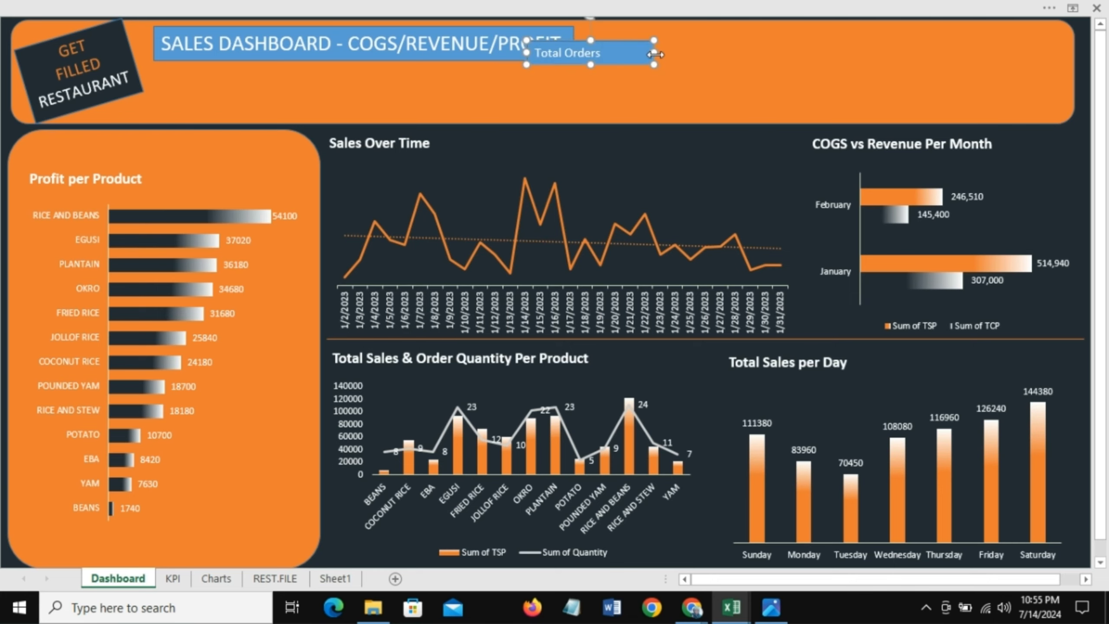
{"action": "left_click_drag", "start_coordinate": [654, 52], "coordinate": [687, 23]}
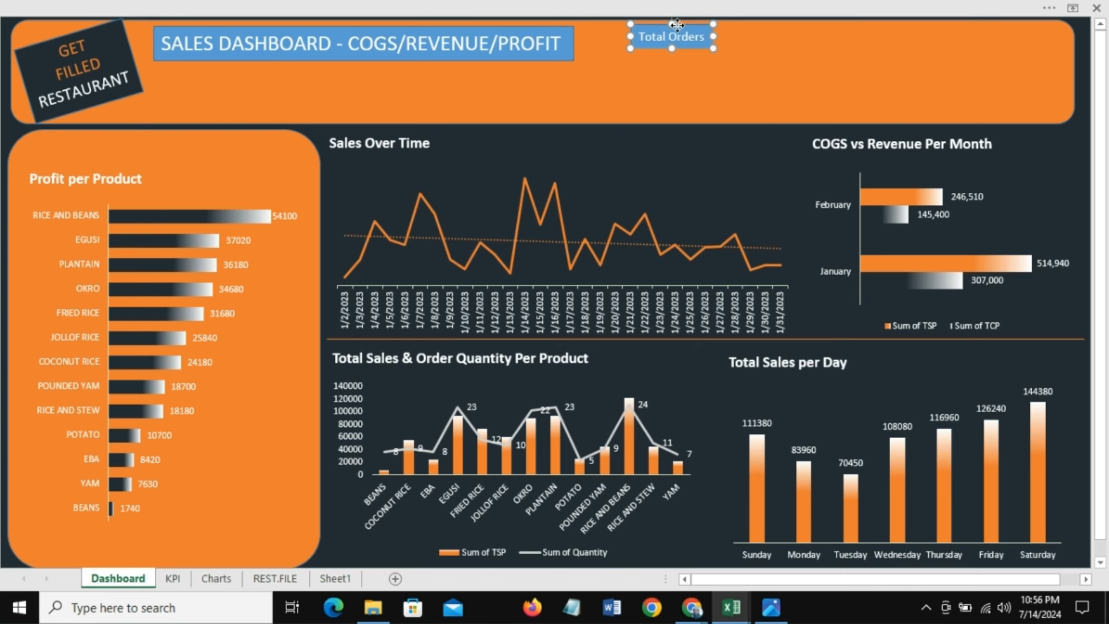
{"action": "left_click_drag", "start_coordinate": [677, 25], "coordinate": [660, 25]}
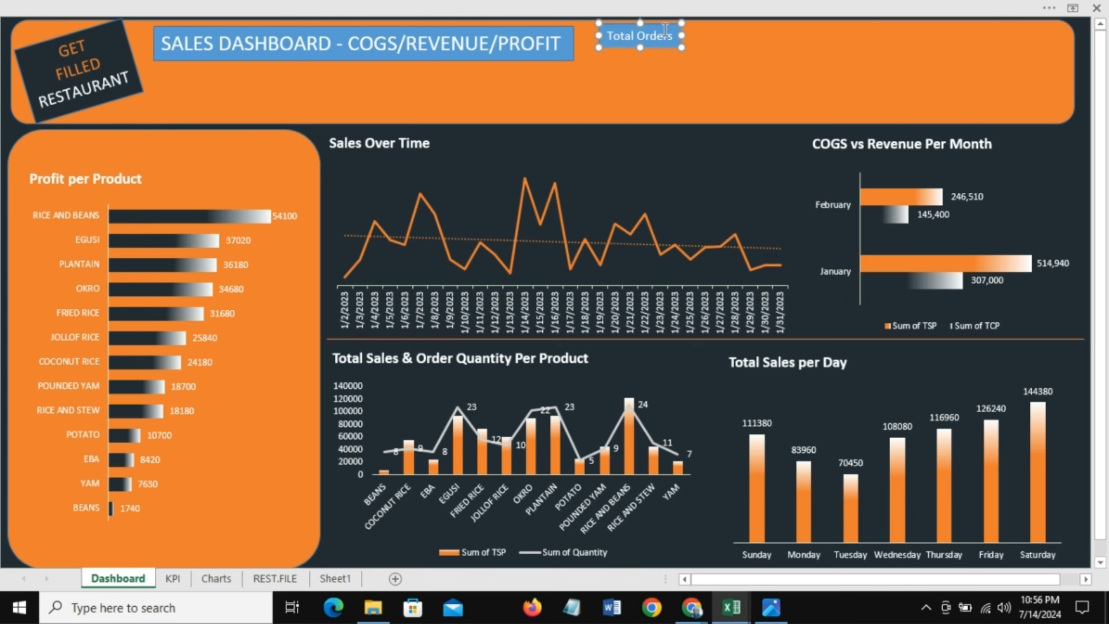
Step: Duplicate the Total Orders box three times, forming a row of four boxes across the banner
{"action": "key", "text": "ctrl+d"}
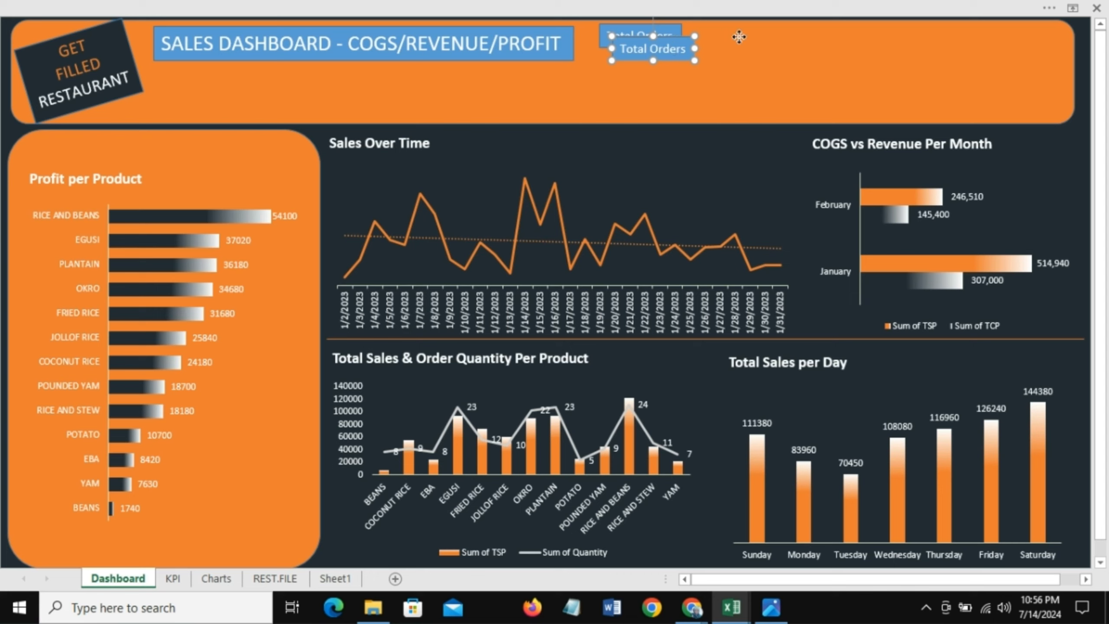
{"action": "left_click_drag", "start_coordinate": [739, 37], "coordinate": [747, 28]}
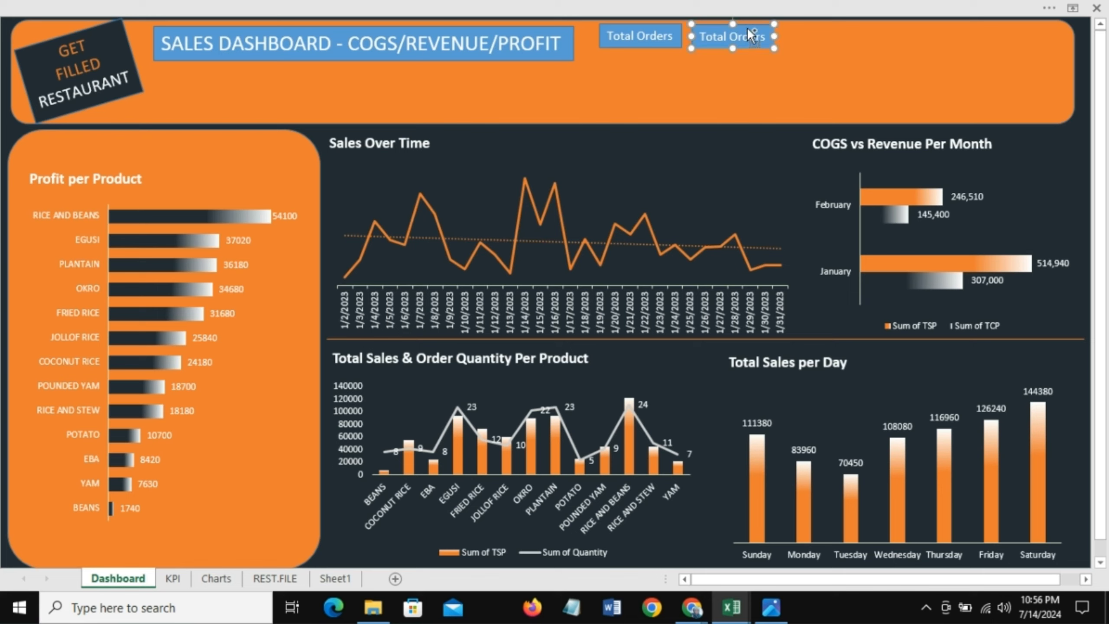
{"action": "key", "text": "ctrl+d"}
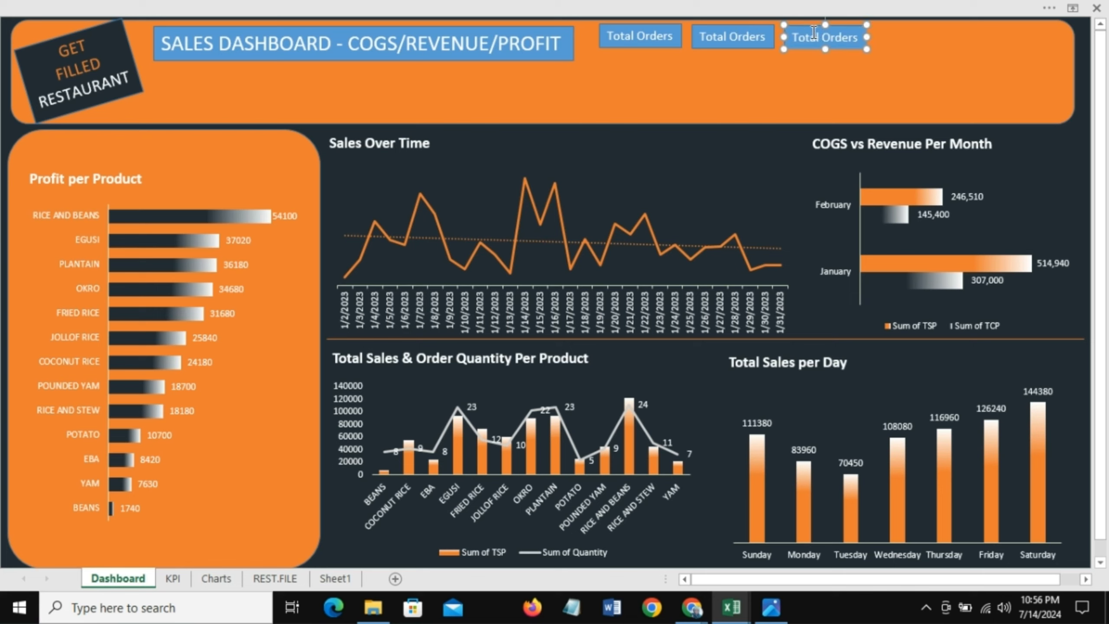
{"action": "key", "text": "ctrl+d"}
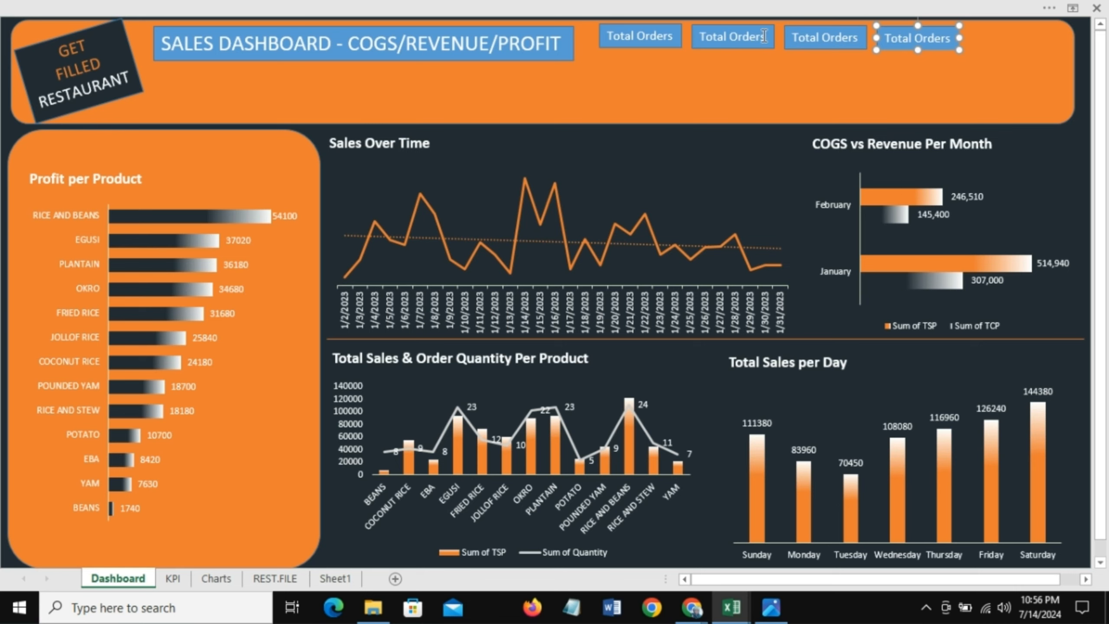
Step: Rename the second label box Total Revenue and widen it to fit the text
{"action": "left_click_drag", "start_coordinate": [764, 36], "coordinate": [780, 85]}
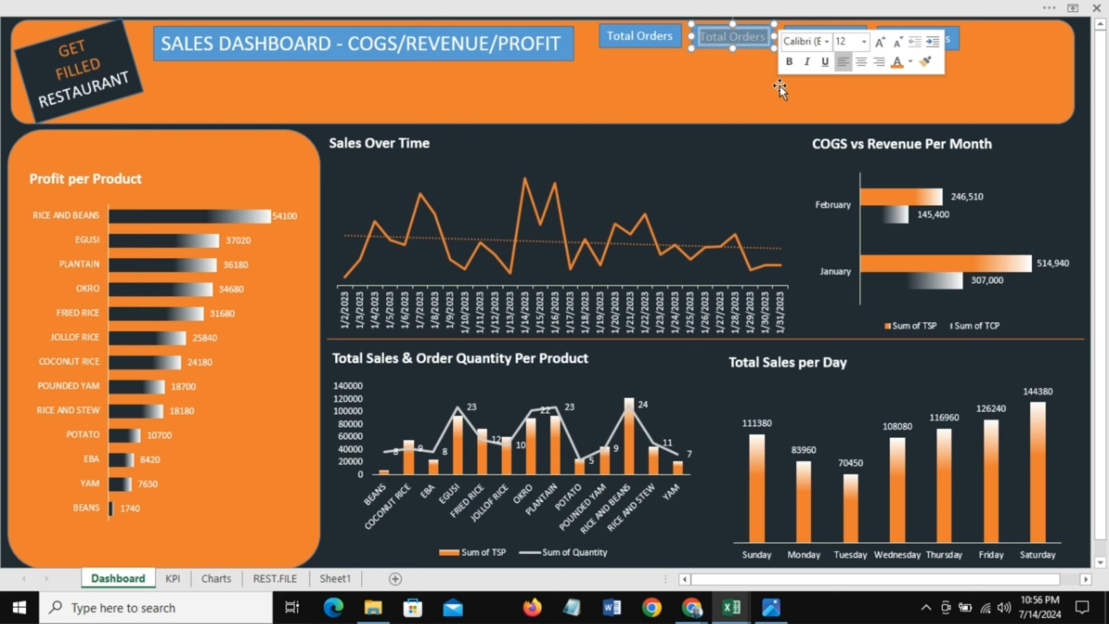
{"action": "left_click", "coordinate": [771, 42]}
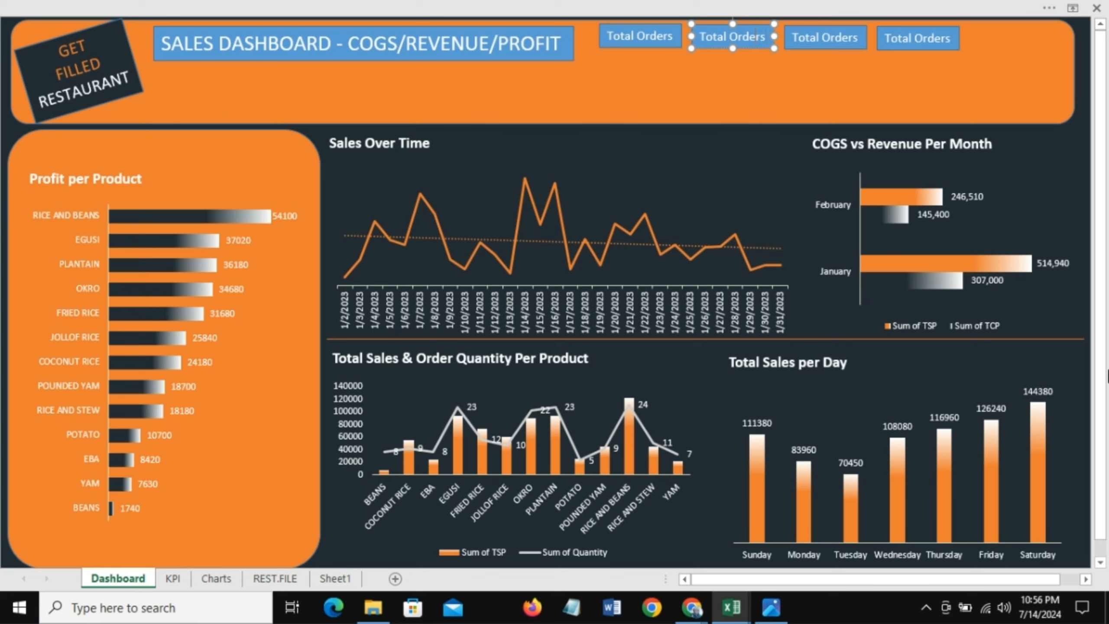
{"action": "key", "text": "BackSpace"}
{"action": "key", "text": "BackSpace"}
{"action": "key", "text": "BackSpace"}
{"action": "key", "text": "BackSpace"}
{"action": "key", "text": "BackSpace"}
{"action": "key", "text": "Delete"}
{"action": "key", "text": "Delete"}
{"action": "type", "text": "Revenue"}
{"action": "left_click", "coordinate": [777, 39]}
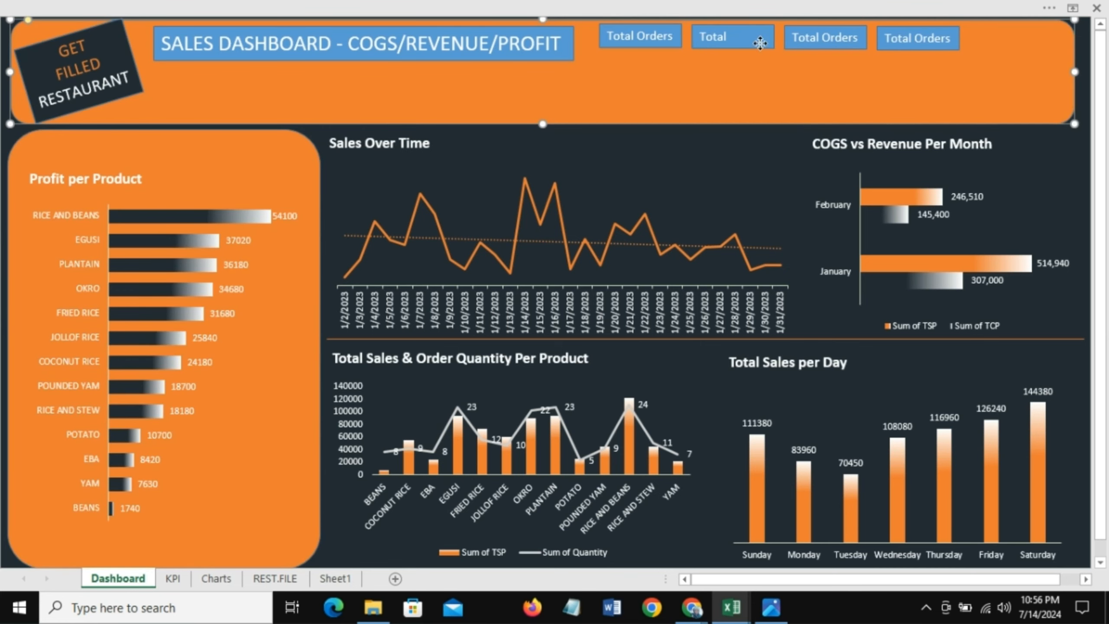
{"action": "left_click", "coordinate": [760, 43]}
{"action": "left_click_drag", "start_coordinate": [776, 38], "coordinate": [791, 38]}
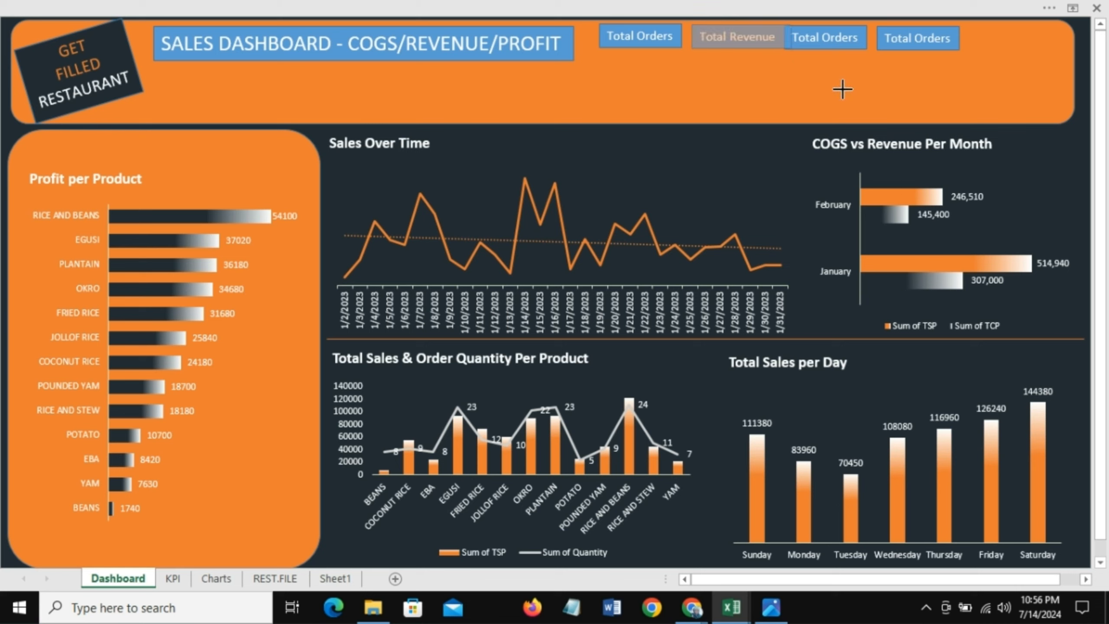
Step: Shift the third and fourth label boxes slightly to the right to space out the row
{"action": "left_click", "coordinate": [844, 37]}
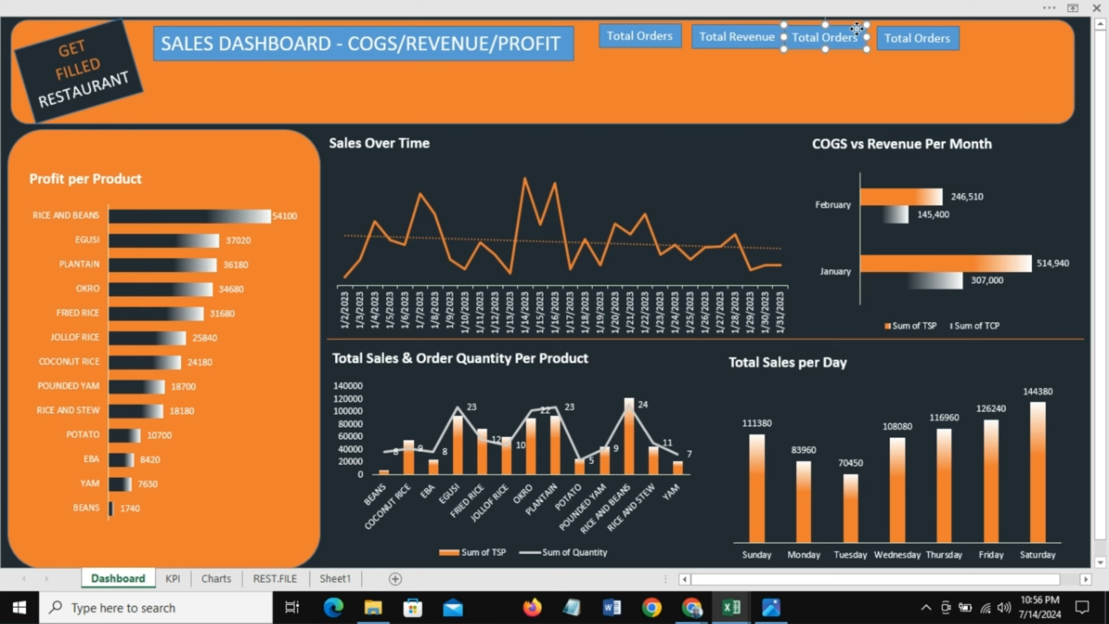
{"action": "left_click_drag", "start_coordinate": [867, 29], "coordinate": [872, 27]}
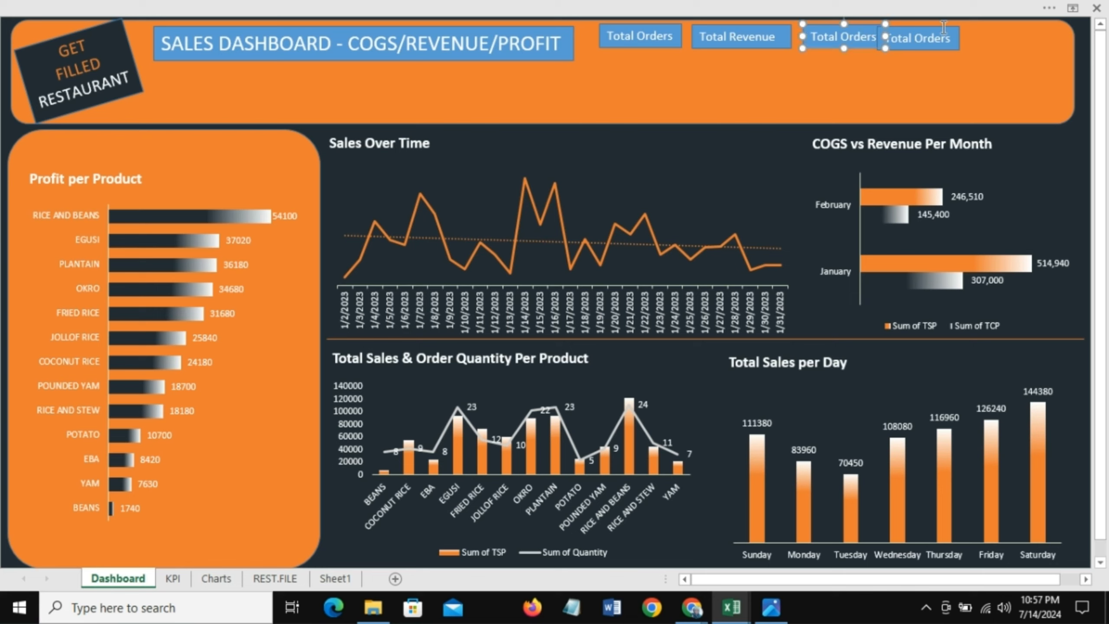
{"action": "left_click", "coordinate": [941, 28]}
{"action": "left_click_drag", "start_coordinate": [989, 27], "coordinate": [990, 27]}
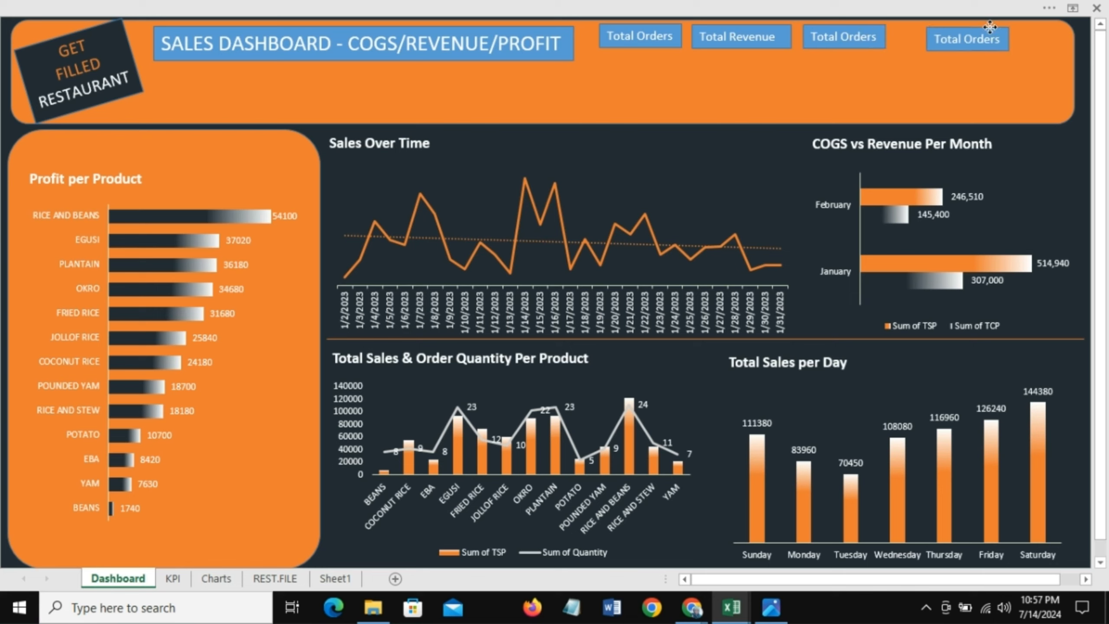
Step: Rename the third label box COGS
{"action": "left_click", "coordinate": [873, 36]}
{"action": "key", "text": "BackSpace"}
{"action": "key", "text": "BackSpace"}
{"action": "key", "text": "BackSpace"}
{"action": "key", "text": "BackSpace"}
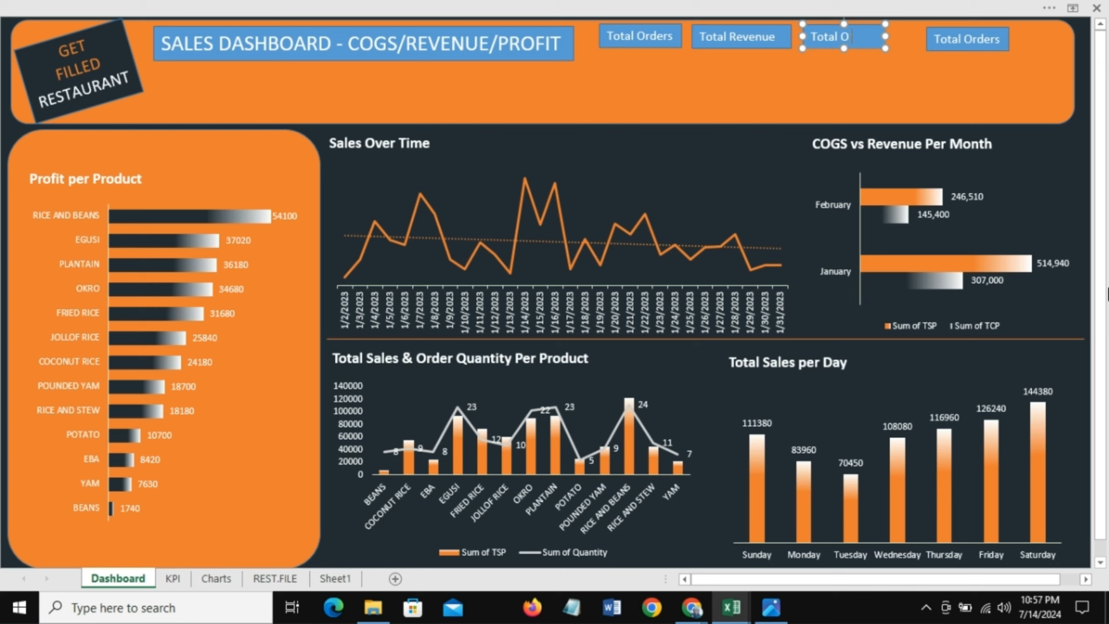
Step: Rename the fourth label box Profit Margin
{"action": "key", "text": "BackSpace"}
{"action": "key", "text": "BackSpace"}
{"action": "key", "text": "BackSpace"}
{"action": "key", "text": "BackSpace"}
{"action": "key", "text": "BackSpace"}
{"action": "type", "text": "COGS"}
{"action": "left_click", "coordinate": [997, 38]}
{"action": "key", "text": "BackSpace"}
{"action": "key", "text": "BackSpace"}
{"action": "key", "text": "BackSpace"}
{"action": "key", "text": "BackSpace"}
{"action": "key", "text": "BackSpace"}
{"action": "key", "text": "BackSpace"}
{"action": "key", "text": "BackSpace"}
{"action": "key", "text": "BackSpace"}
{"action": "key", "text": "BackSpace"}
{"action": "key", "text": "BackSpace"}
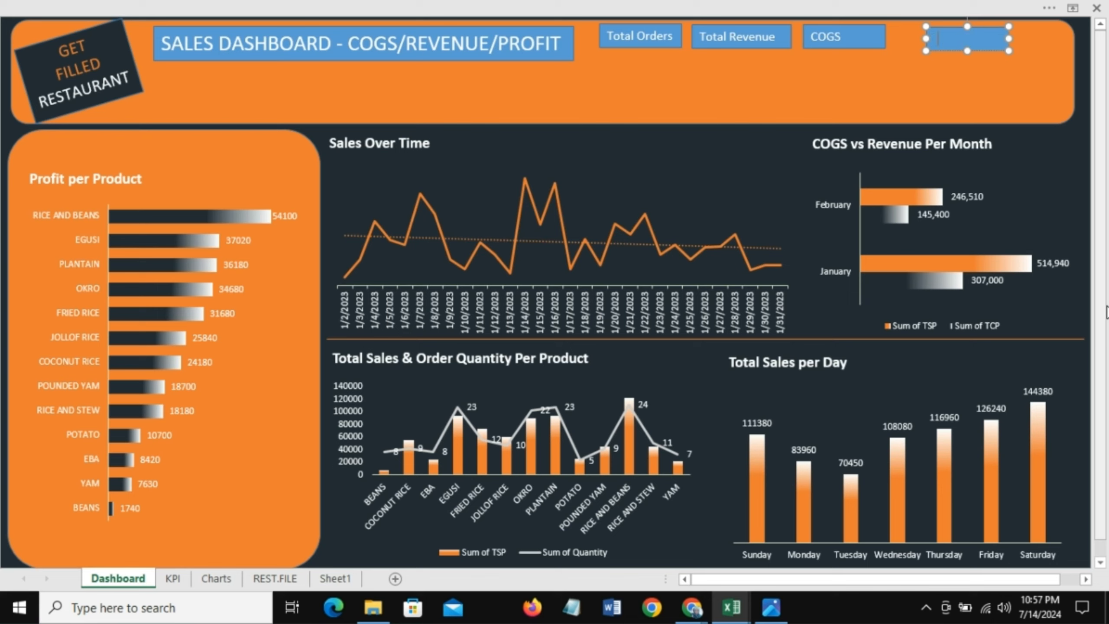
{"action": "type", "text": "Profit Margin"}
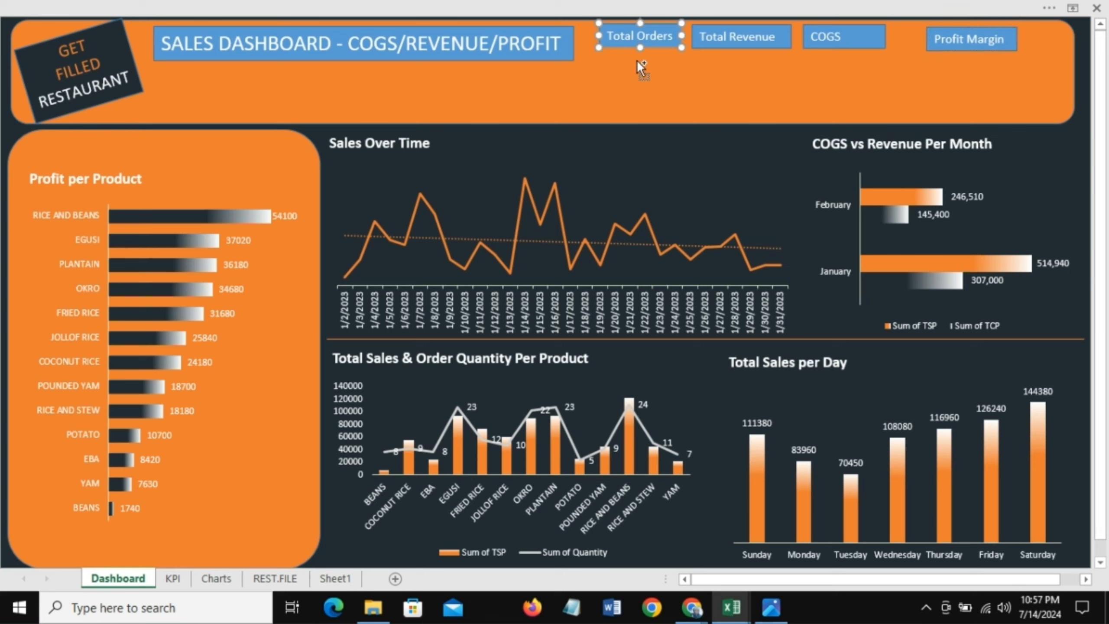
Step: Duplicate the Total Orders box
{"action": "key", "text": "ctrl+d"}
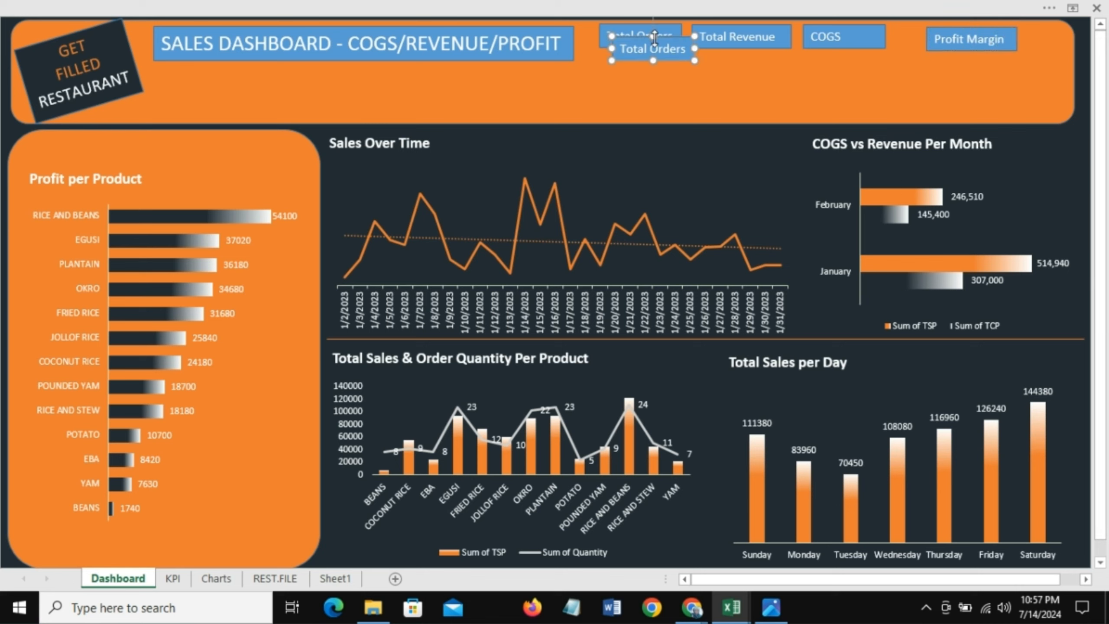
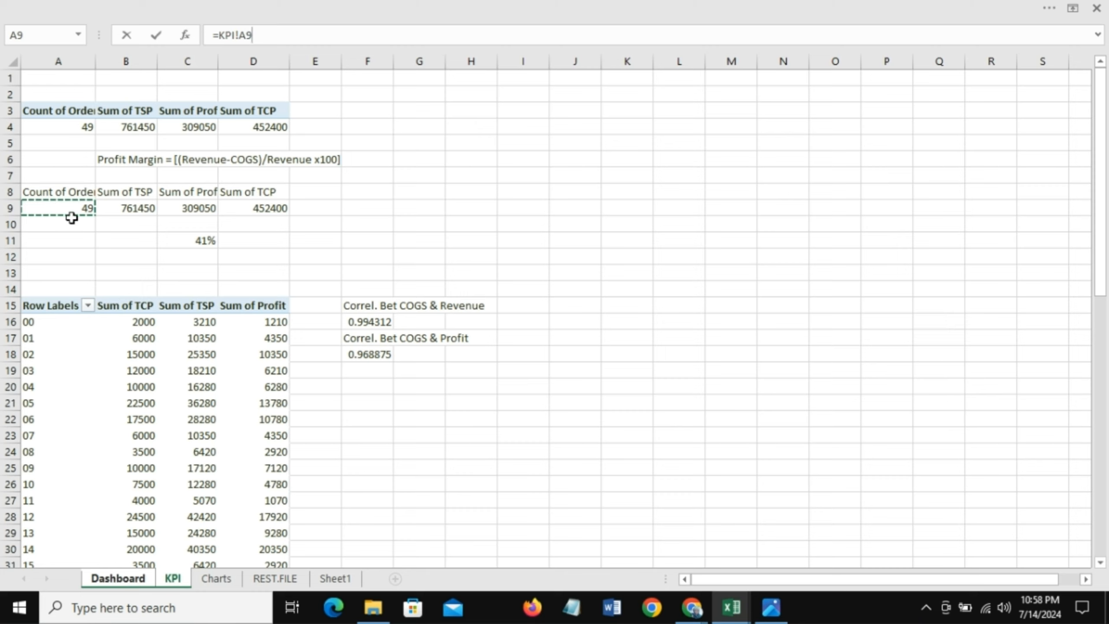
Step: Link the box under Total Orders to KPI!A9 and format its number as bold white 32 pt text
{"action": "key", "text": "Return"}
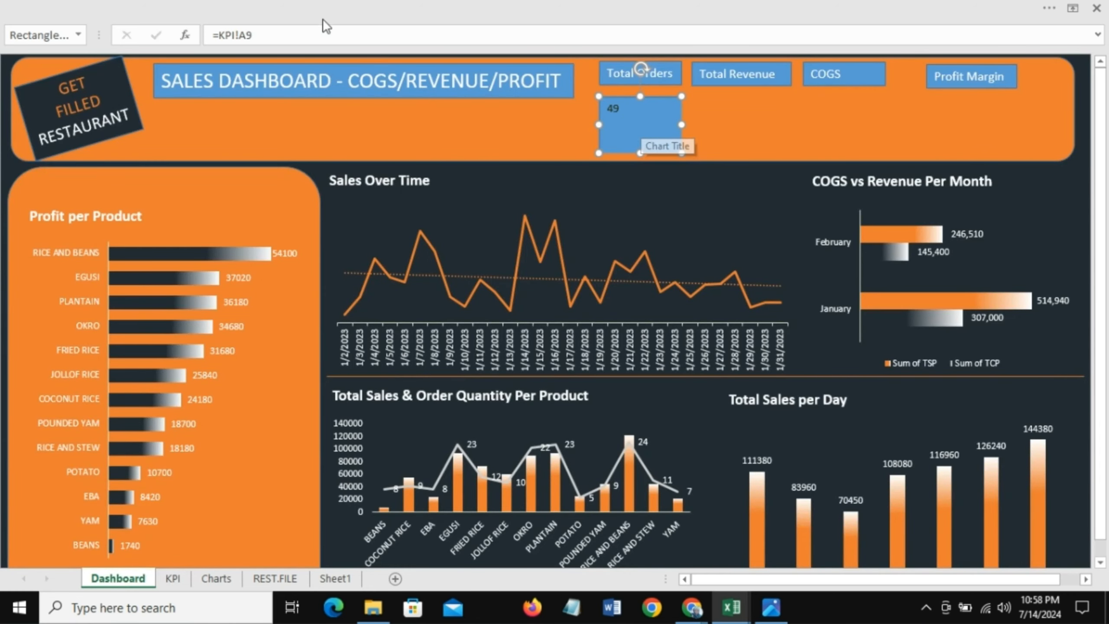
{"action": "left_click", "coordinate": [191, 7]}
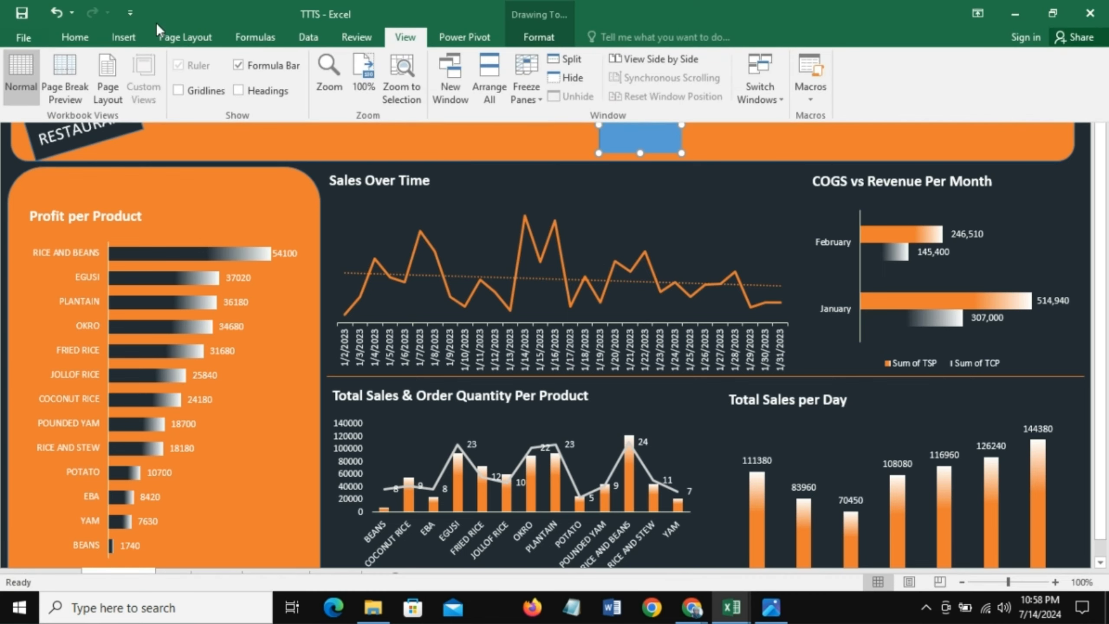
{"action": "left_click", "coordinate": [87, 41]}
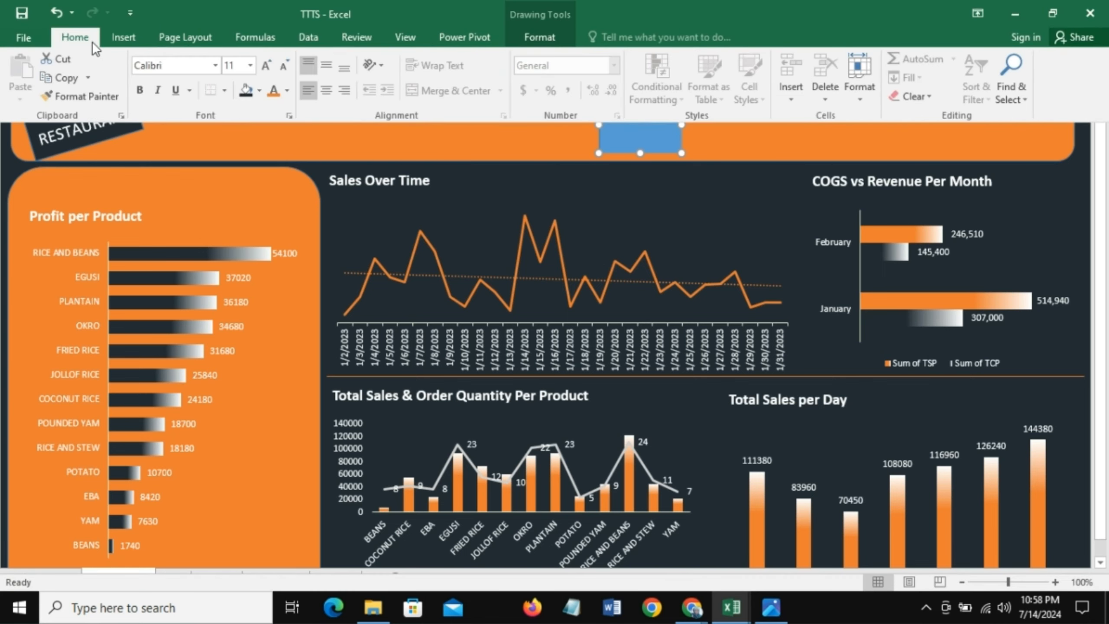
{"action": "left_click", "coordinate": [250, 66]}
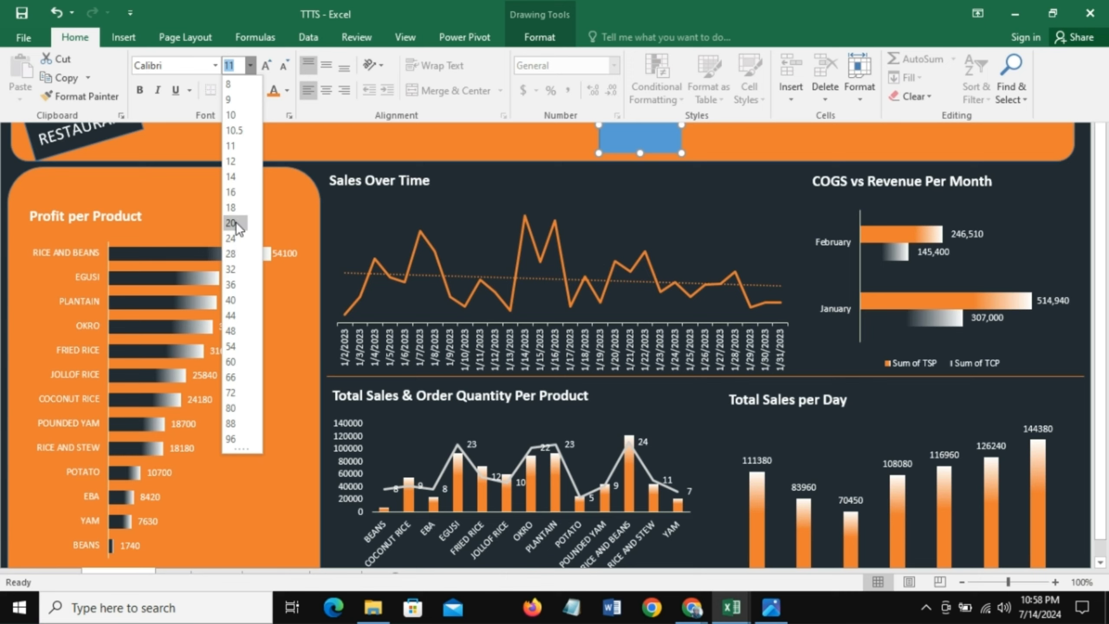
{"action": "left_click", "coordinate": [231, 269]}
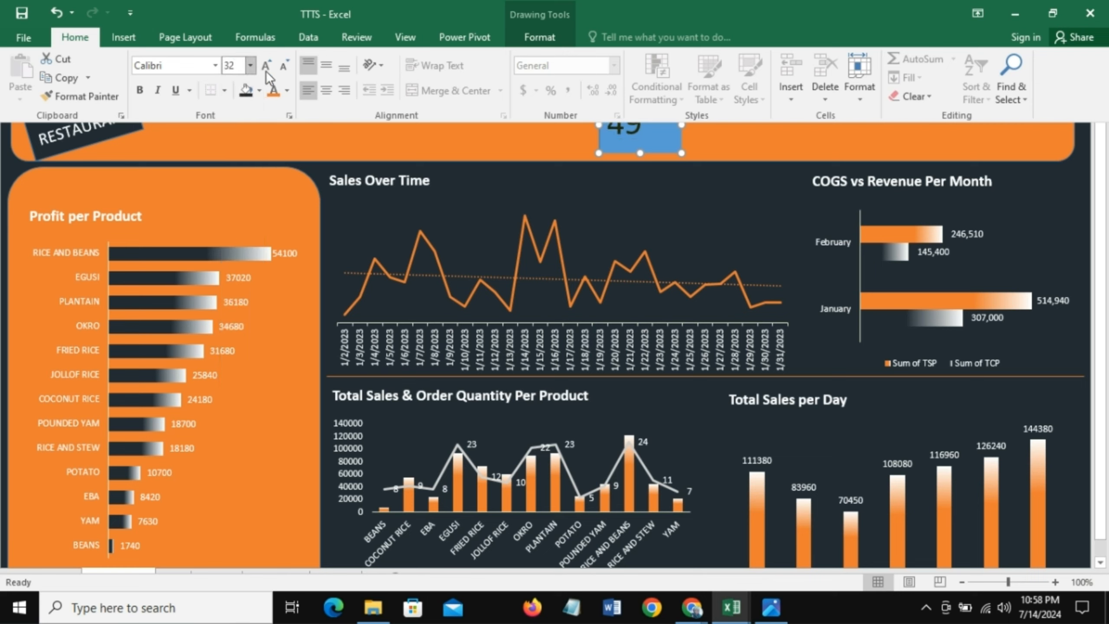
{"action": "left_click", "coordinate": [143, 91]}
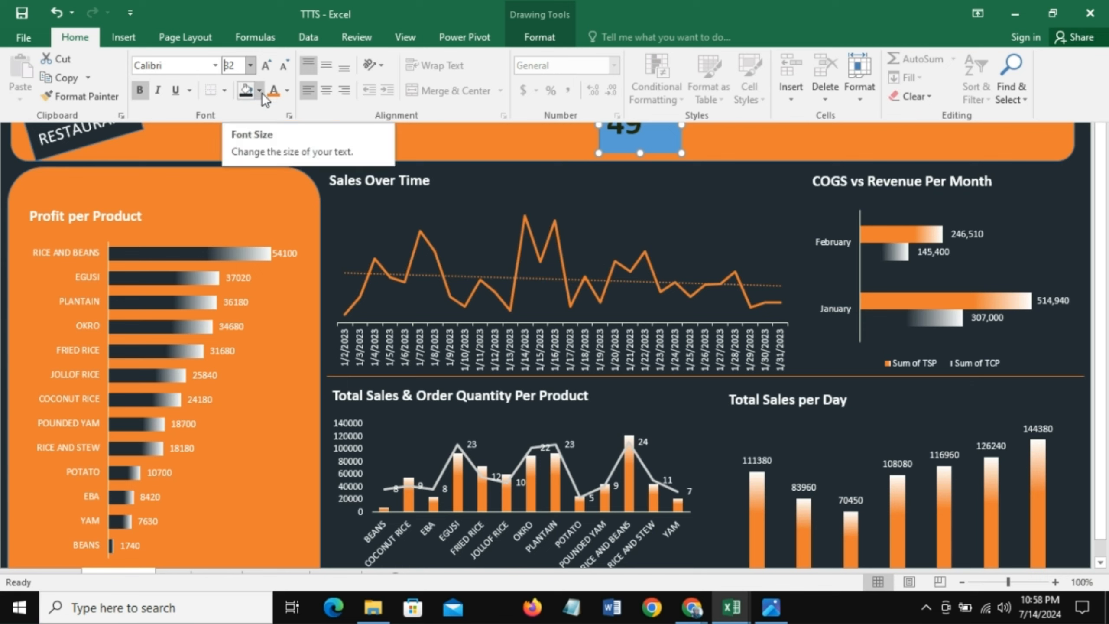
{"action": "left_click", "coordinate": [288, 91]}
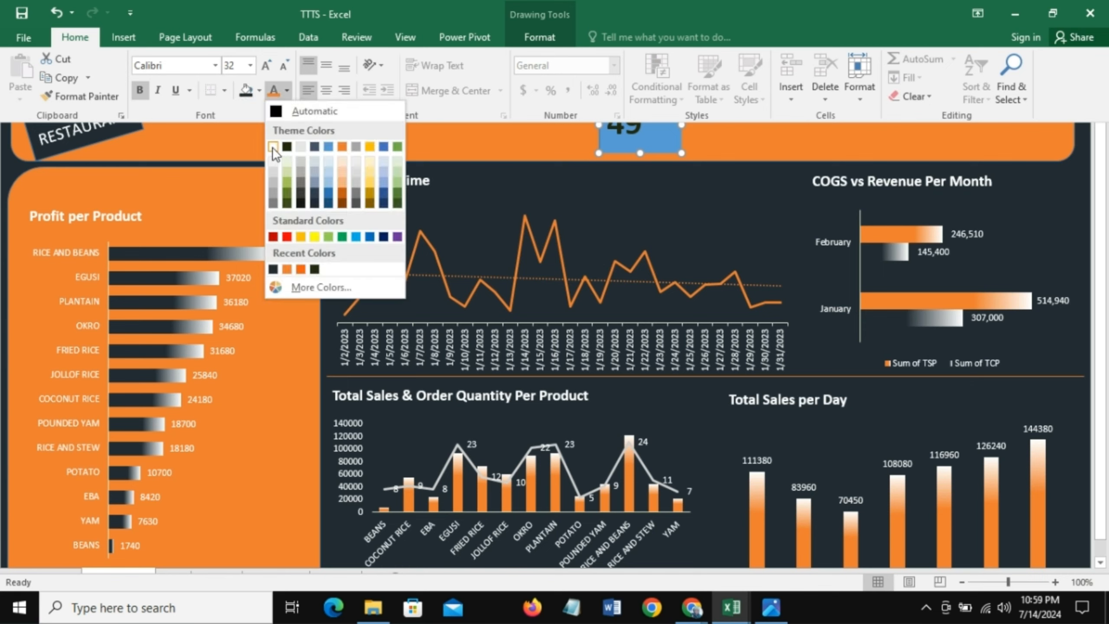
{"action": "left_click", "coordinate": [272, 148]}
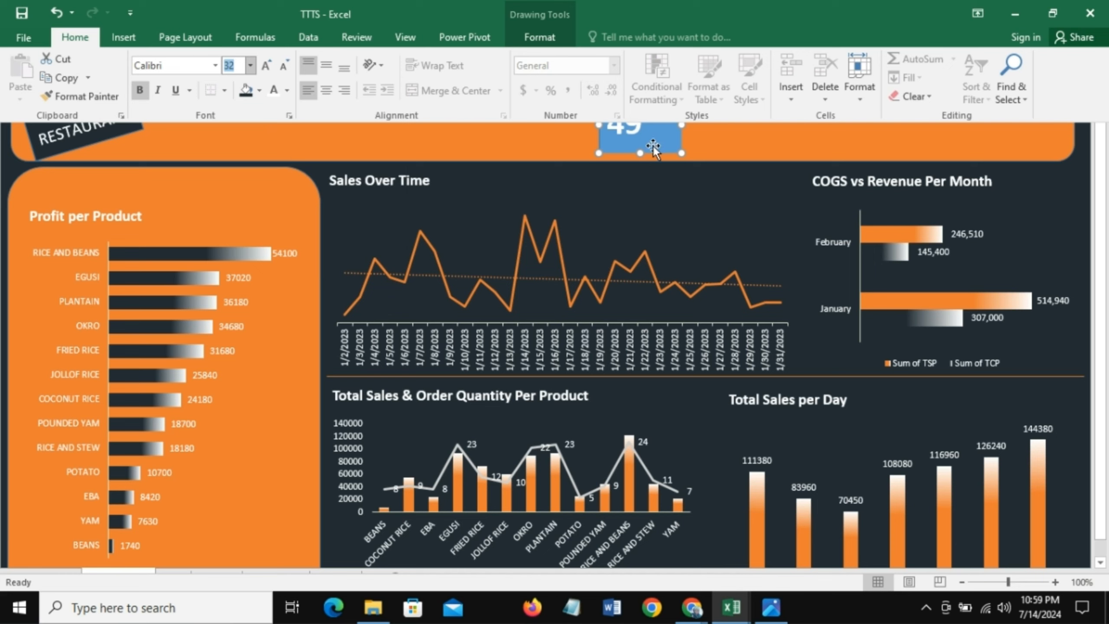
{"action": "left_click", "coordinate": [259, 91]}
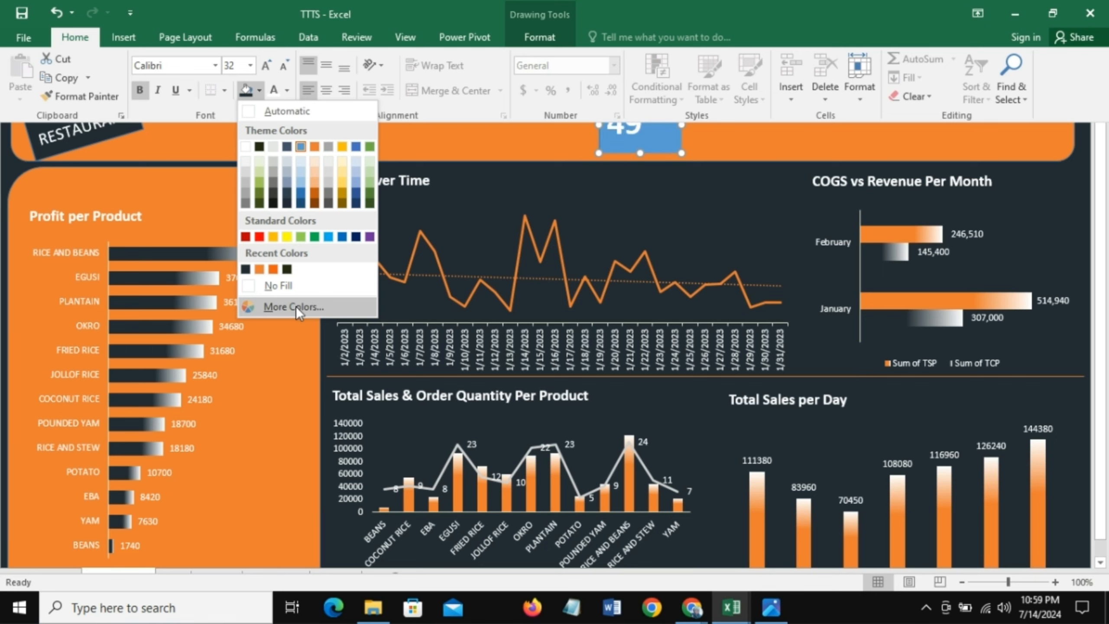
{"action": "left_click", "coordinate": [730, 140]}
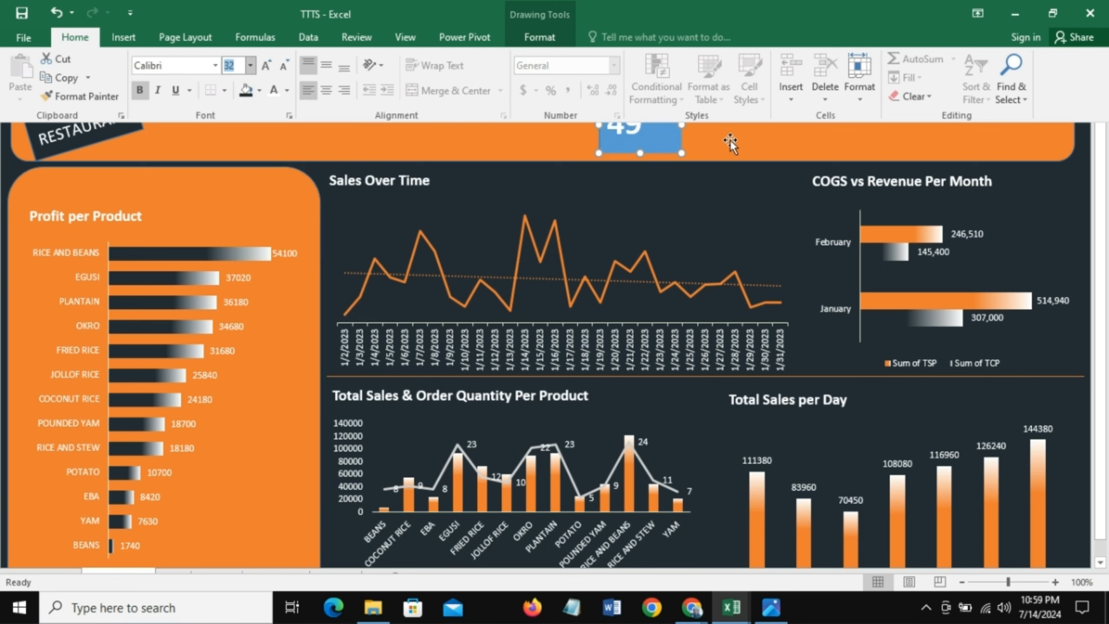
{"action": "key", "text": "ctrl+shift+F1"}
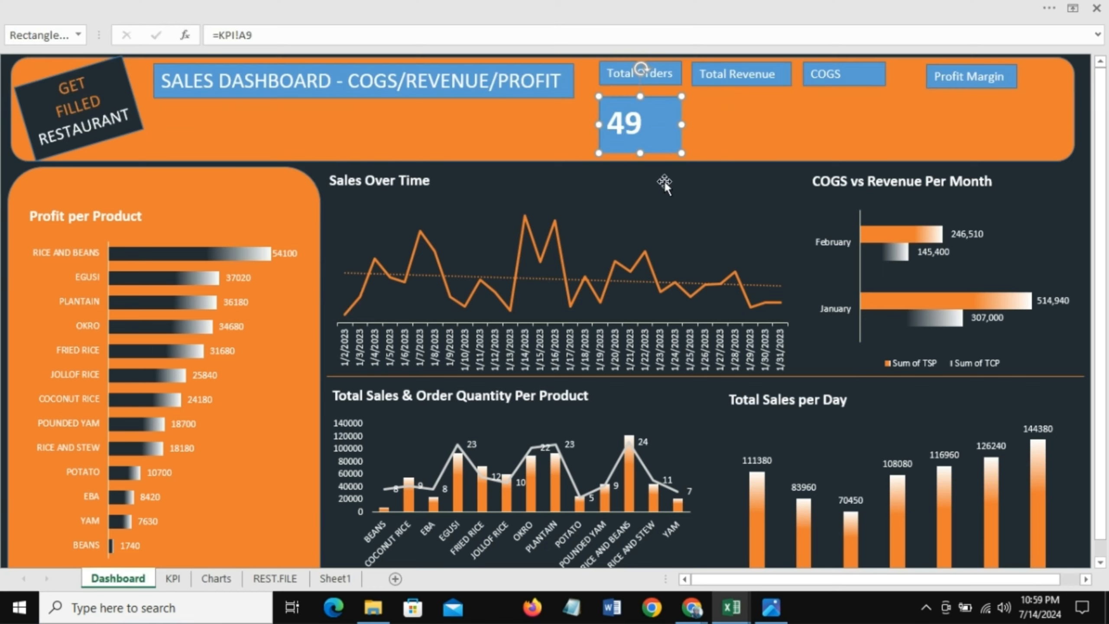
Step: Give the value box a dark black linear gradient fill and adjust its gradient stops
{"action": "right_click", "coordinate": [653, 101]}
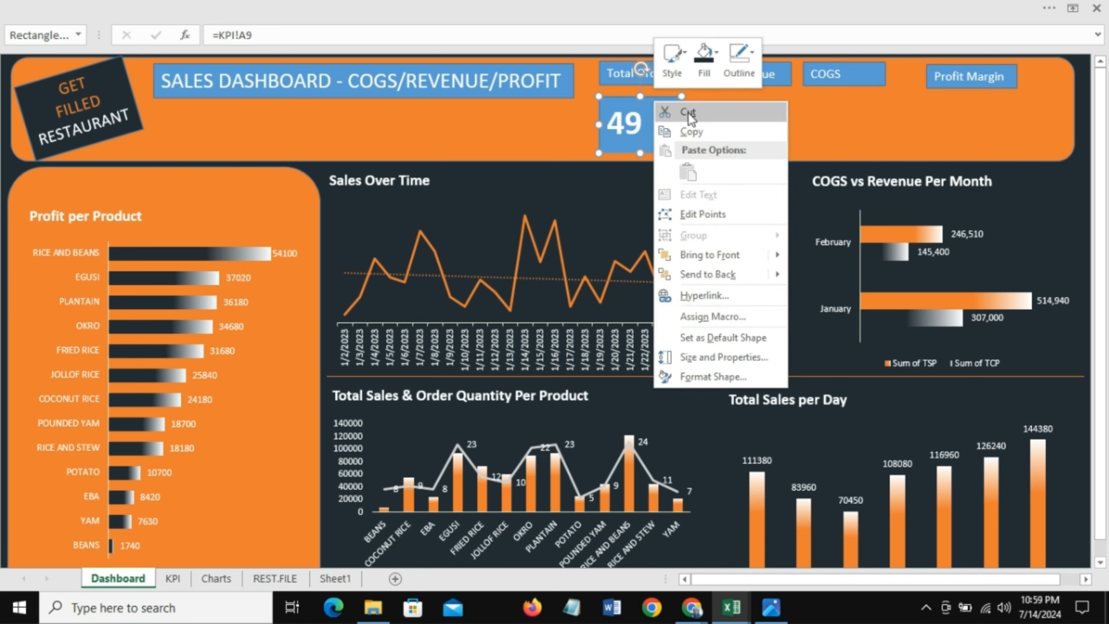
{"action": "left_click", "coordinate": [717, 52]}
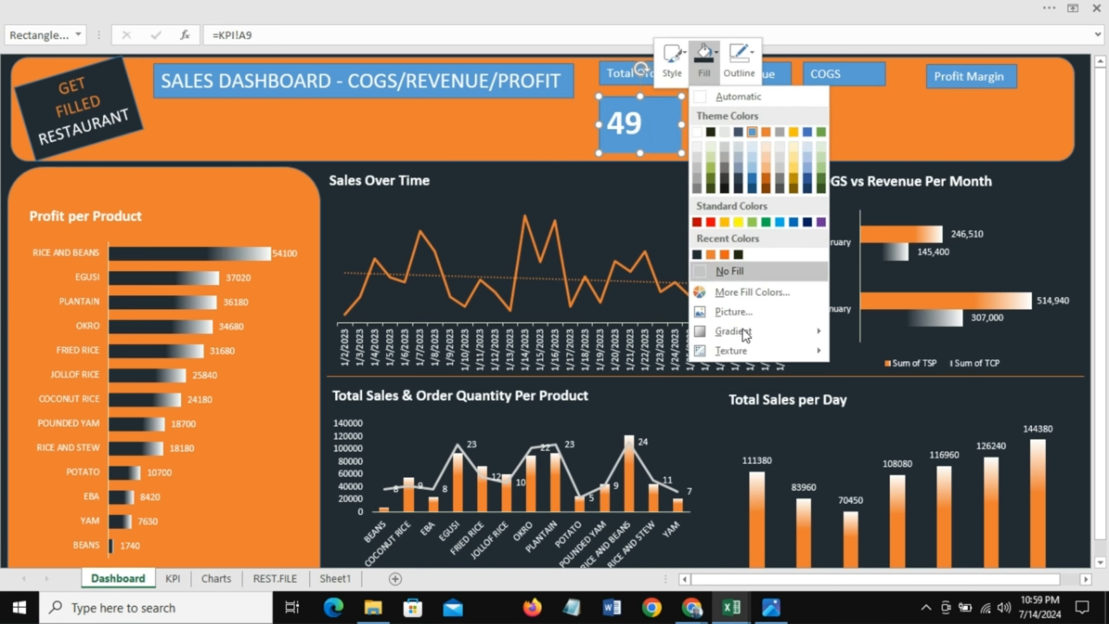
{"action": "mouse_move", "coordinate": [741, 328]}
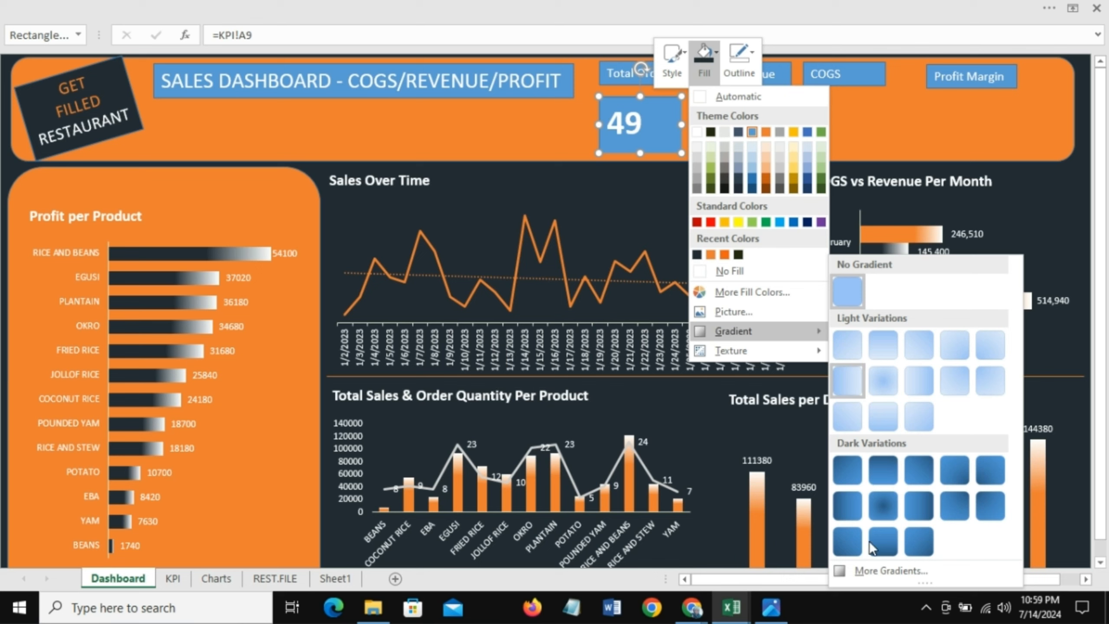
{"action": "left_click", "coordinate": [869, 571]}
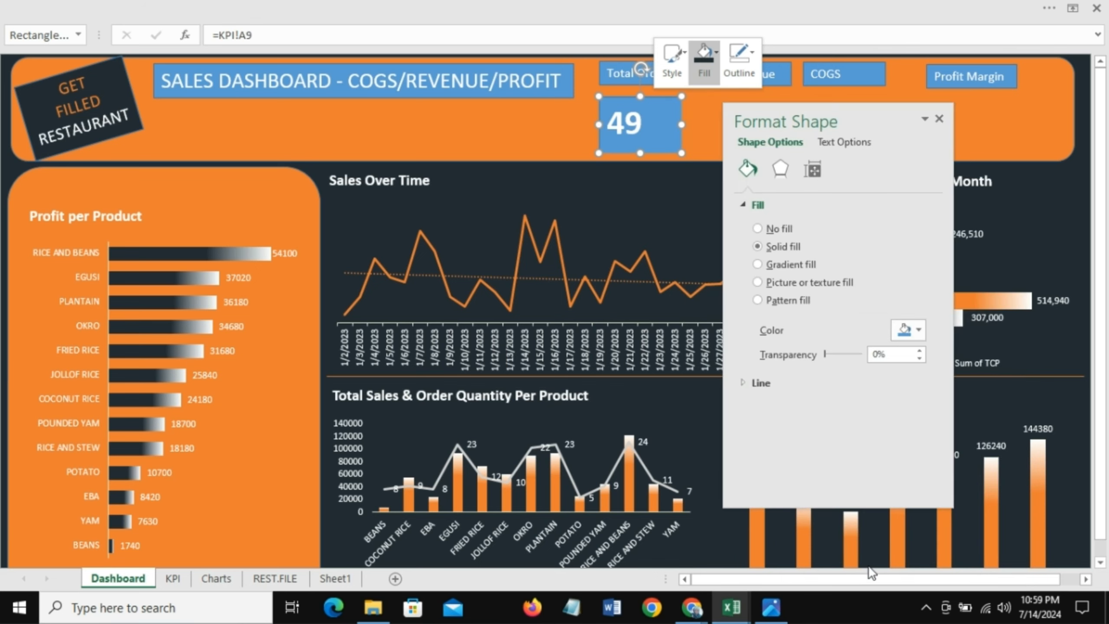
{"action": "left_click", "coordinate": [758, 264]}
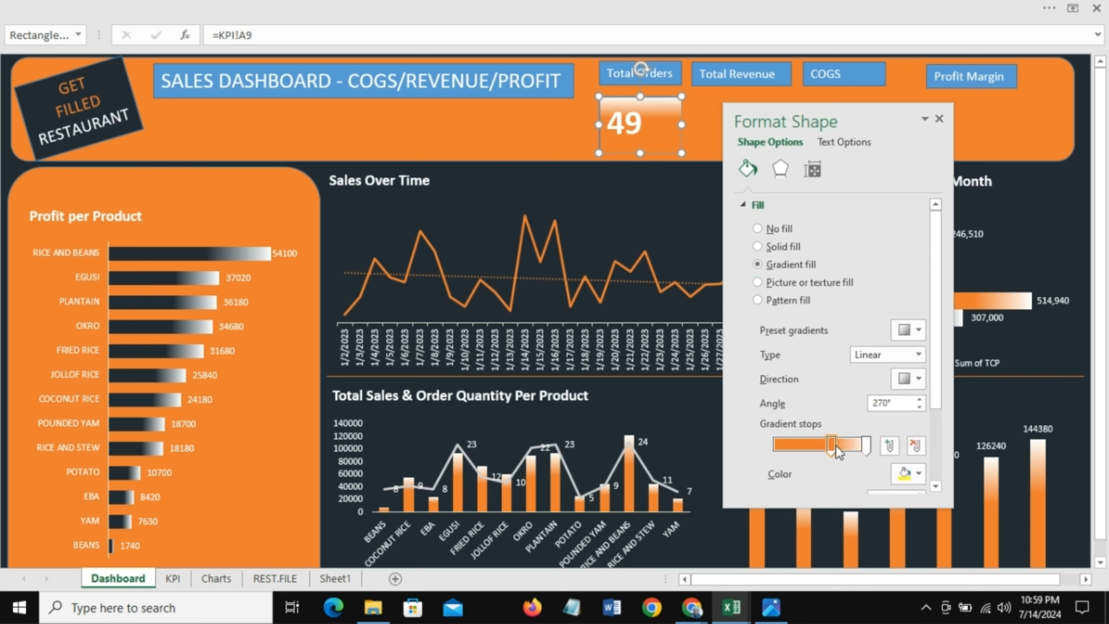
{"action": "left_click", "coordinate": [836, 446]}
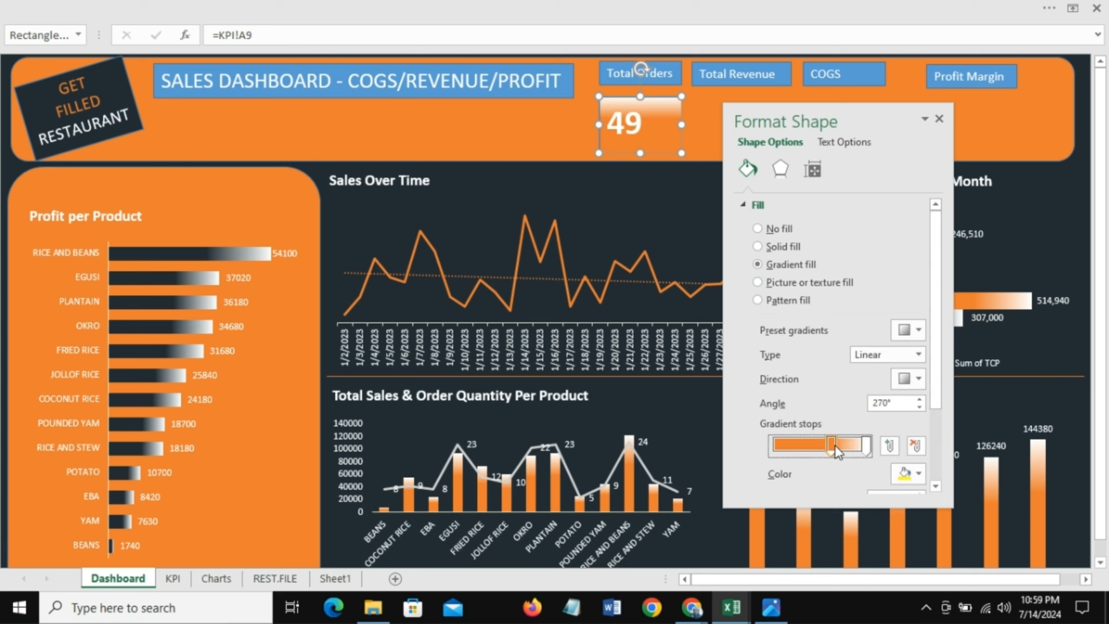
{"action": "left_click", "coordinate": [918, 473]}
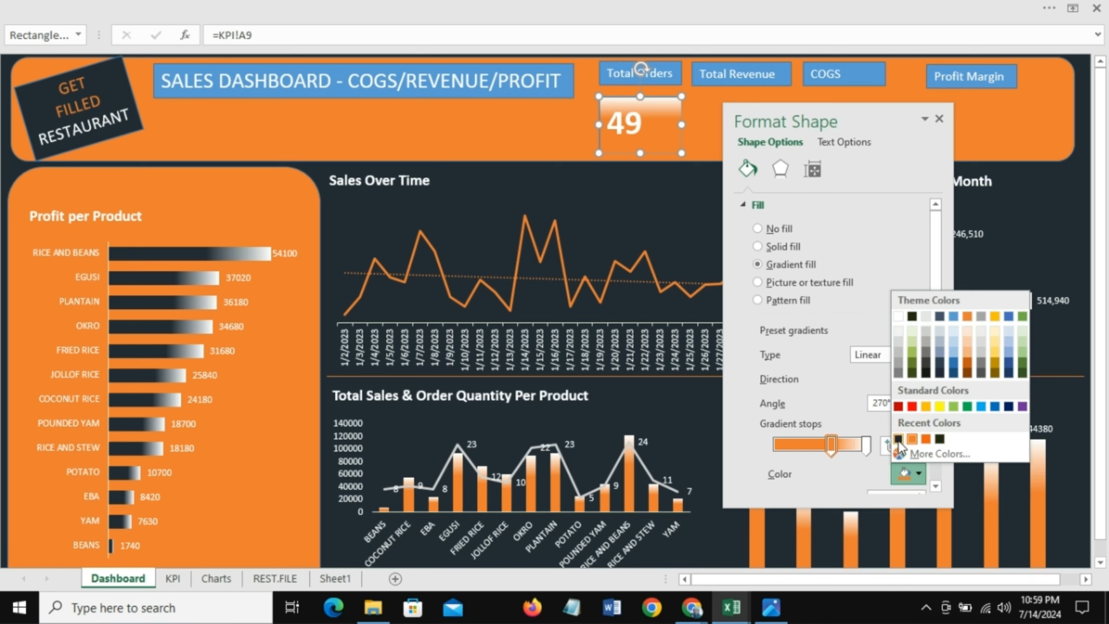
{"action": "left_click", "coordinate": [898, 439]}
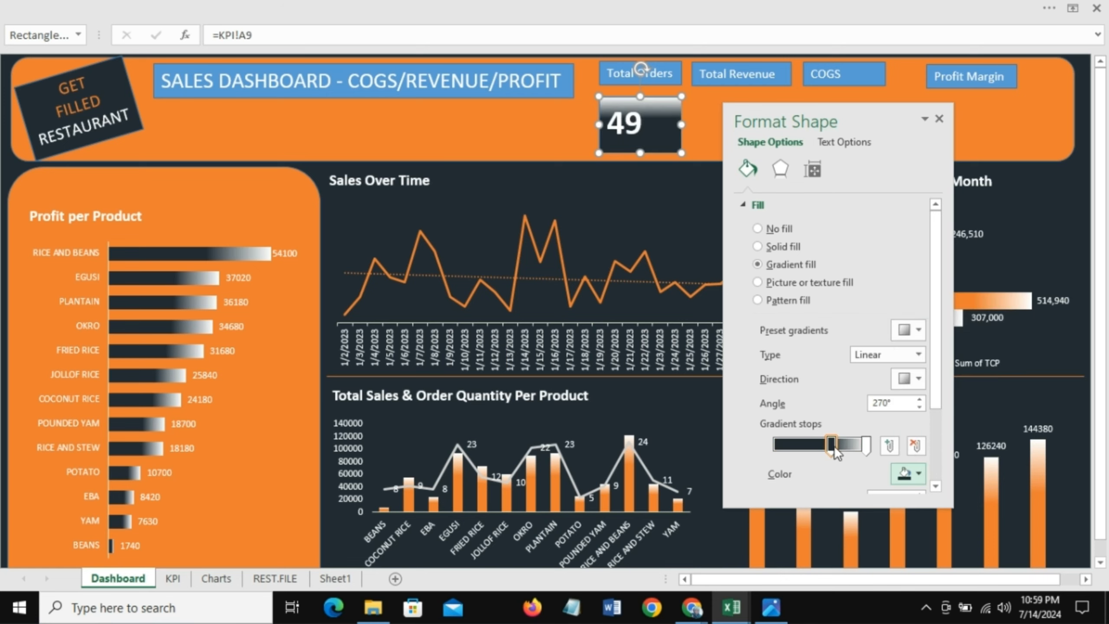
{"action": "left_click_drag", "start_coordinate": [834, 450], "coordinate": [809, 444]}
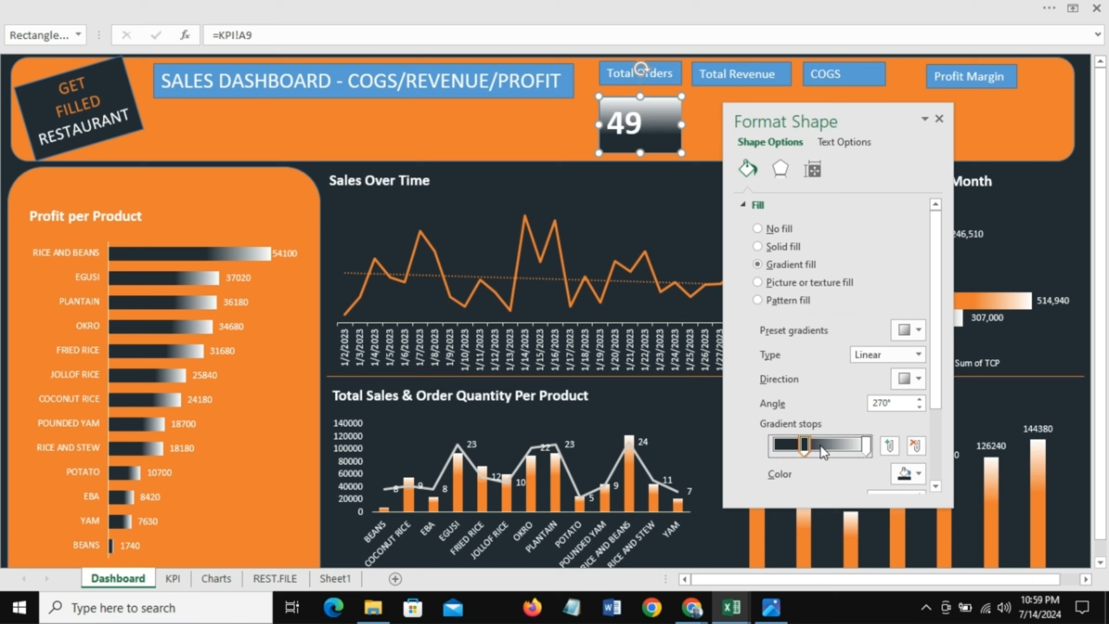
{"action": "left_click", "coordinate": [820, 445]}
{"action": "left_click", "coordinate": [913, 446]}
{"action": "left_click", "coordinate": [804, 446]}
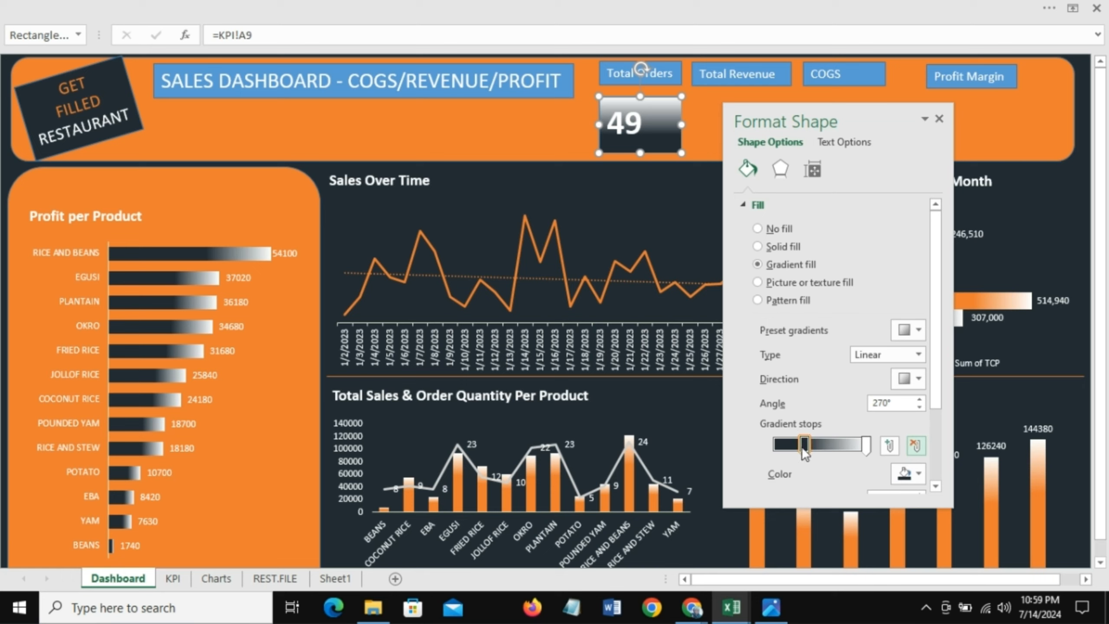
{"action": "left_click_drag", "start_coordinate": [803, 447], "coordinate": [818, 447]}
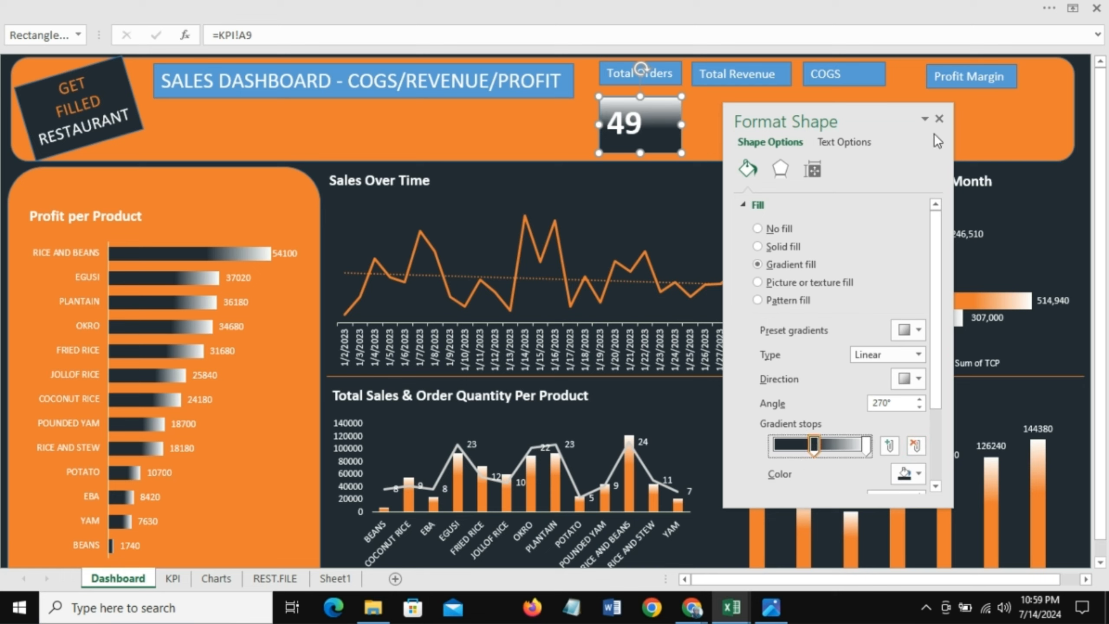
{"action": "left_click", "coordinate": [941, 118]}
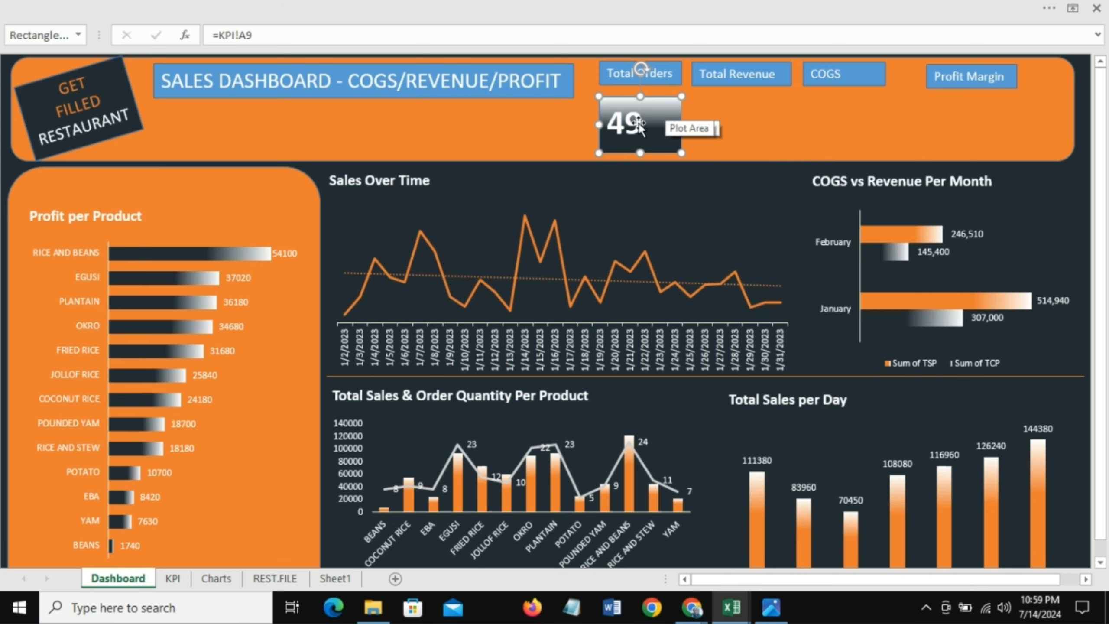
Step: Center the number horizontally and vertically within the value box
{"action": "left_click", "coordinate": [269, 7]}
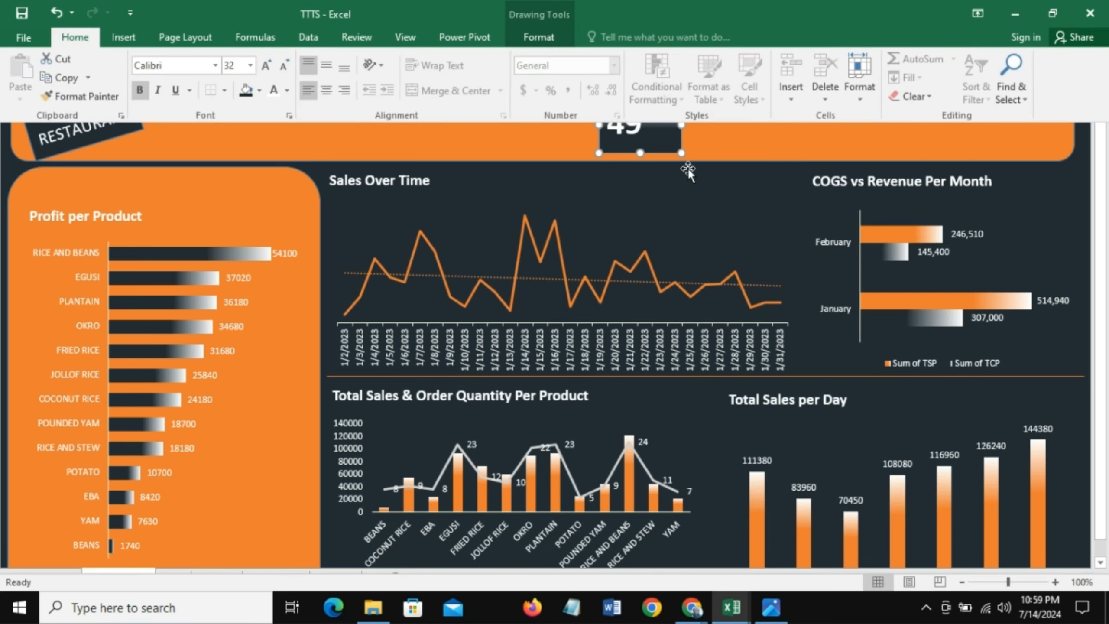
{"action": "left_click", "coordinate": [327, 91]}
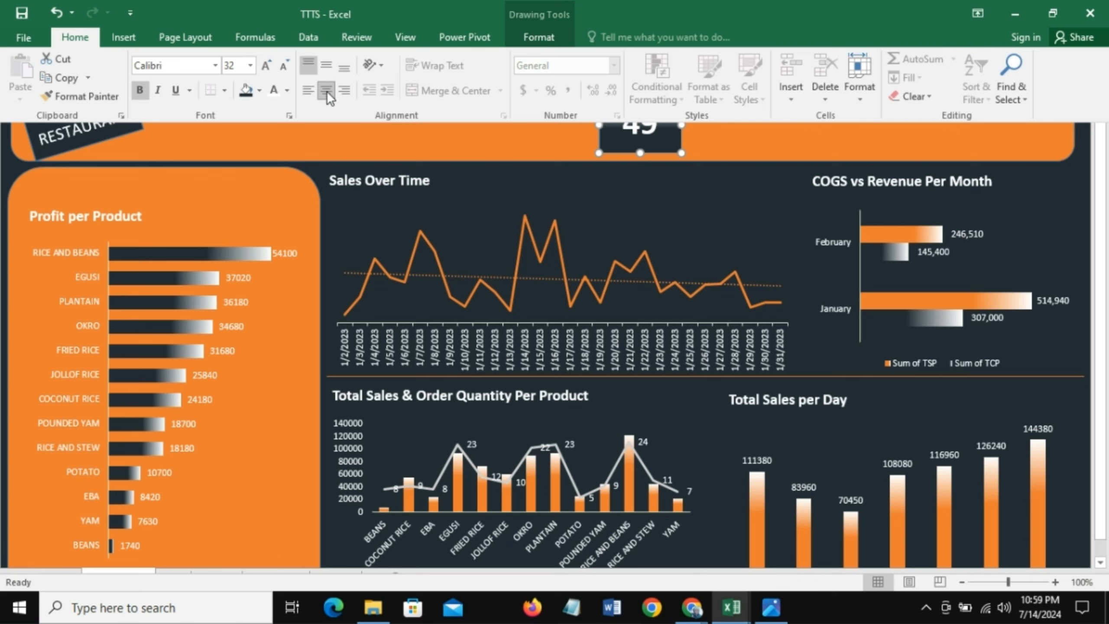
{"action": "left_click", "coordinate": [328, 66]}
{"action": "left_click", "coordinate": [741, 151]}
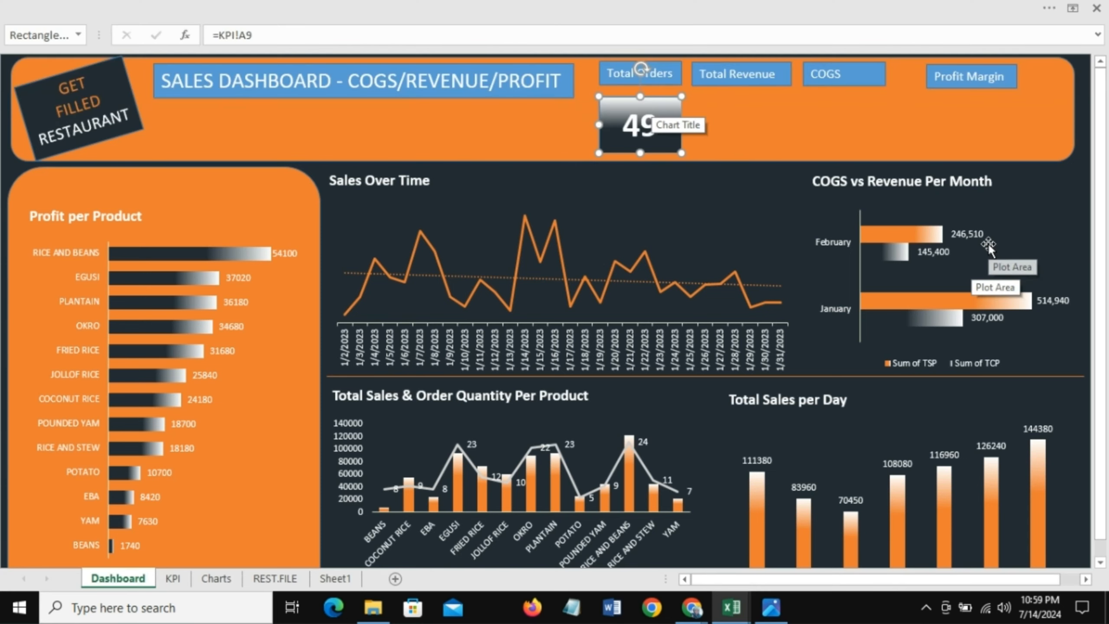
Step: Duplicate the value box, move the copy under Total Revenue and widen it slightly
{"action": "key", "text": "ctrl+d"}
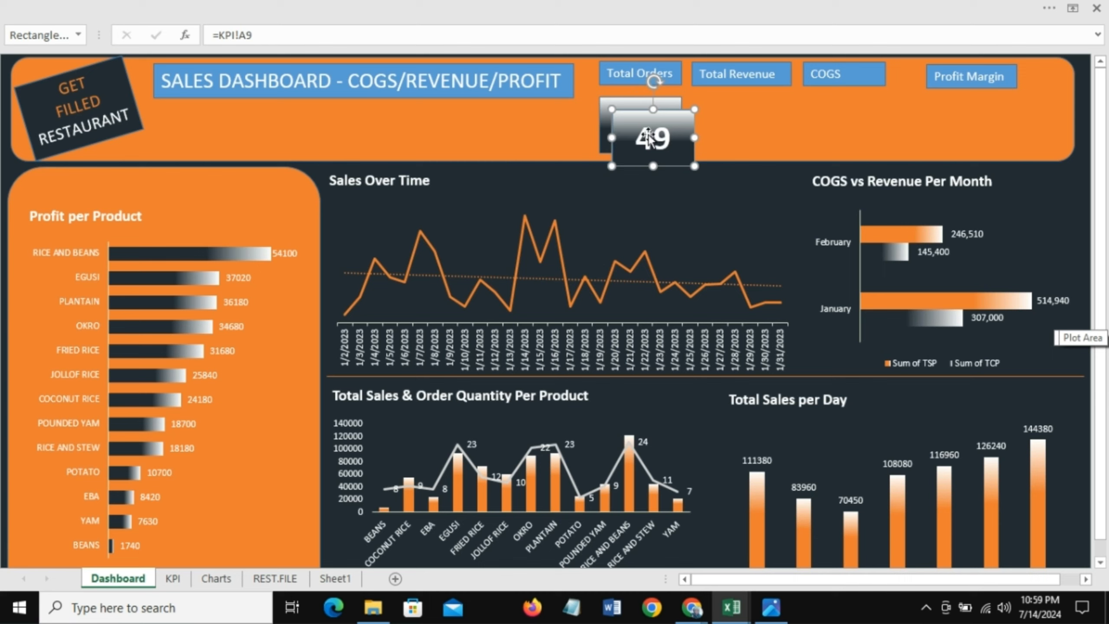
{"action": "left_click_drag", "start_coordinate": [668, 118], "coordinate": [747, 105]}
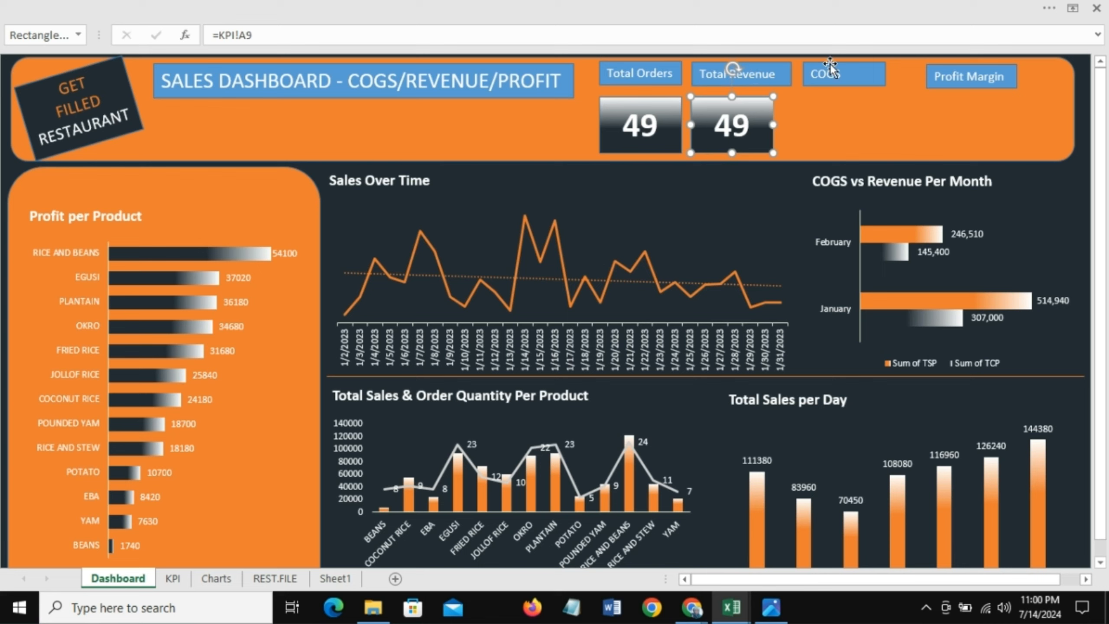
{"action": "key", "text": "Delete"}
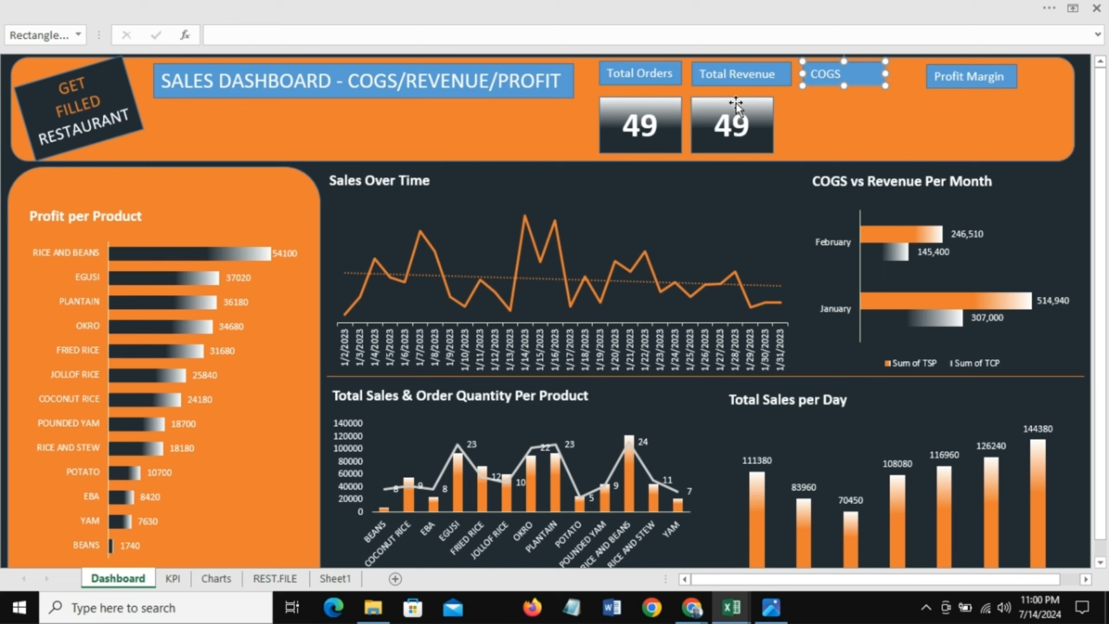
{"action": "left_click", "coordinate": [736, 102]}
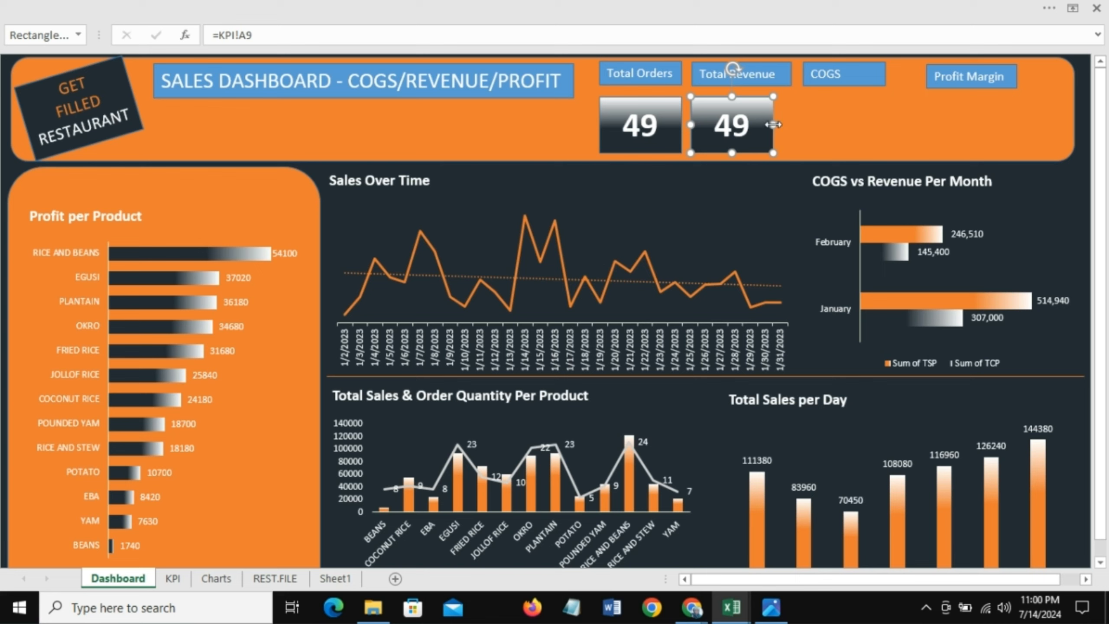
{"action": "left_click_drag", "start_coordinate": [776, 123], "coordinate": [799, 131]}
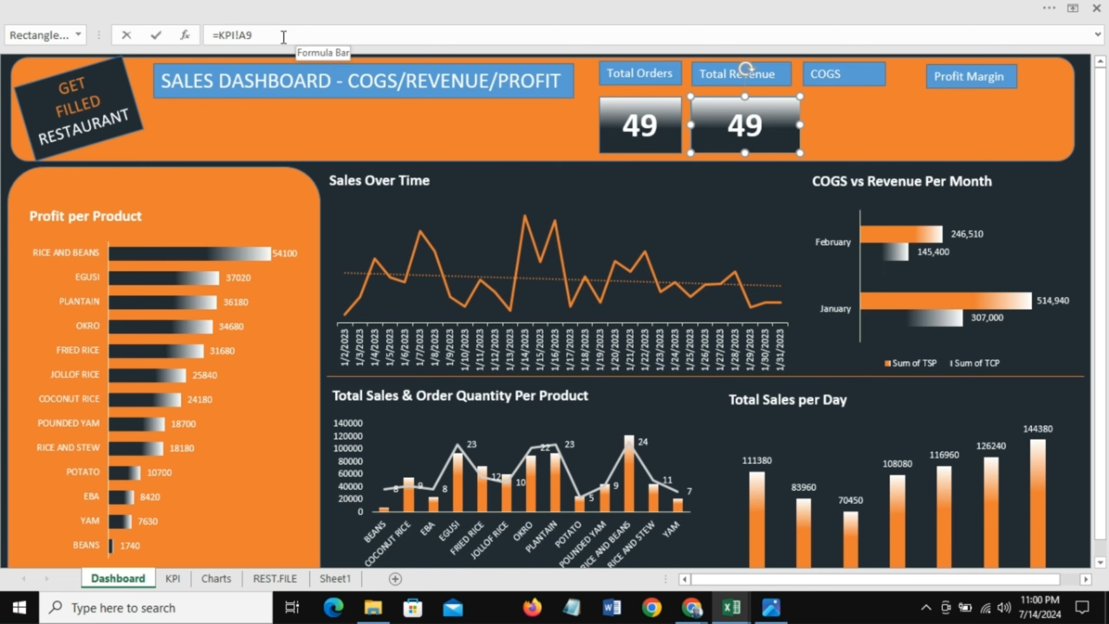
Step: Link the copied box to cell B9 on the KPI sheet
{"action": "left_click_drag", "start_coordinate": [284, 36], "coordinate": [214, 39]}
{"action": "type", "text": "="}
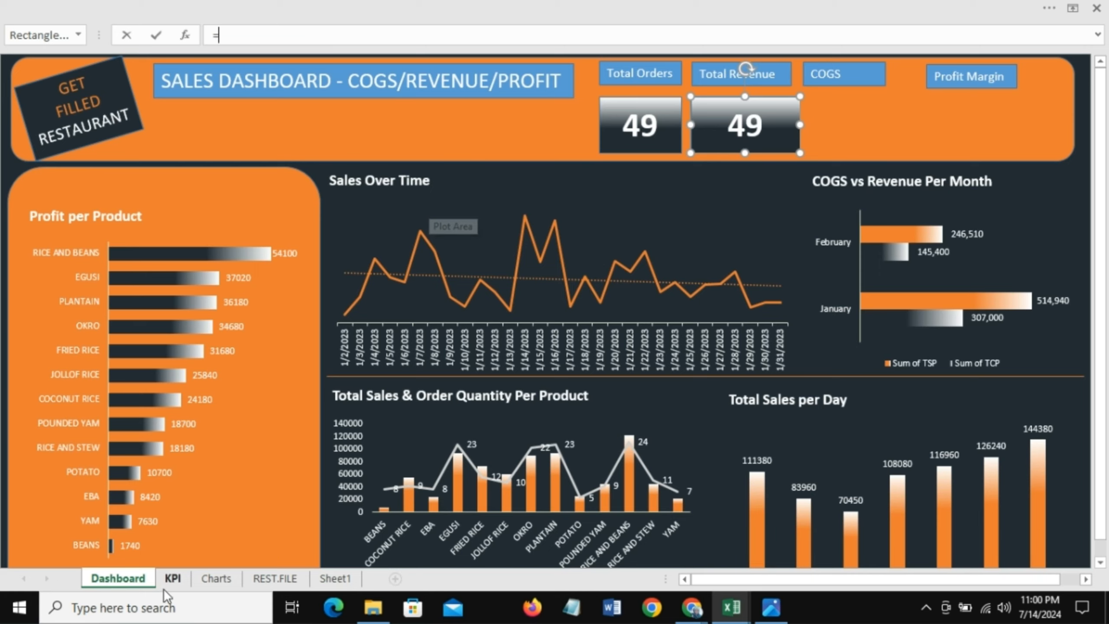
{"action": "left_click", "coordinate": [173, 579]}
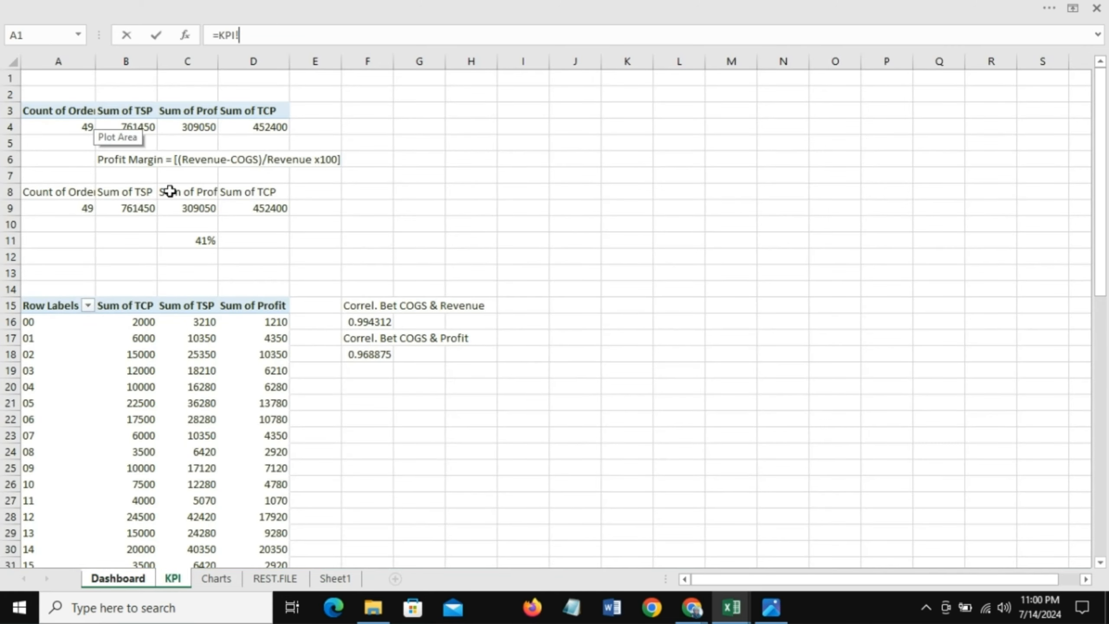
{"action": "left_click", "coordinate": [128, 208]}
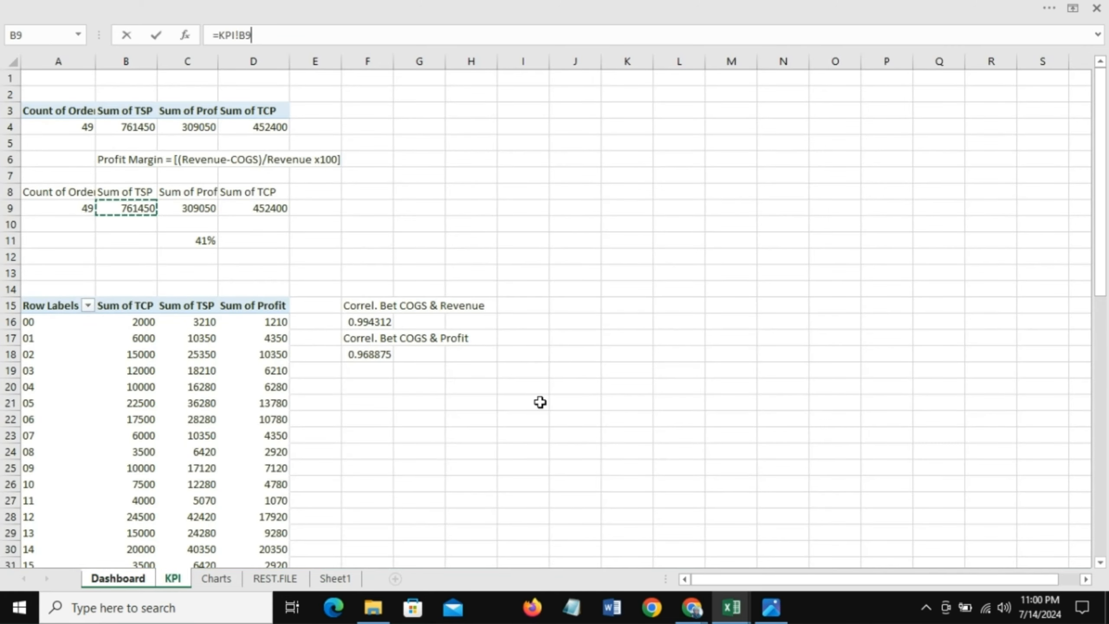
{"action": "key", "text": "Return"}
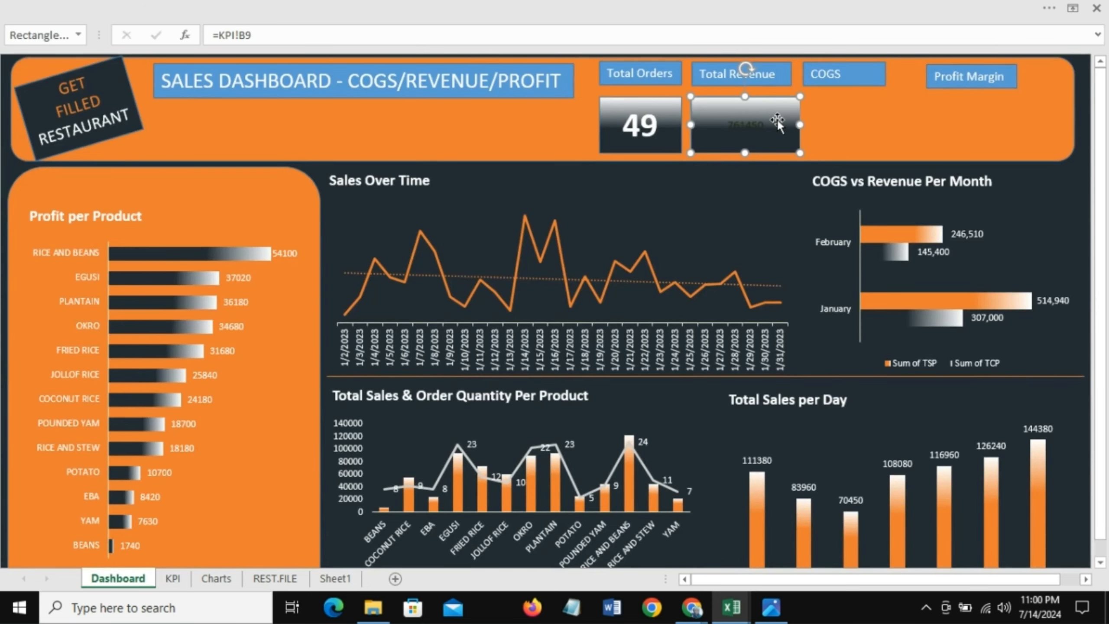
Step: Set the revenue value box's text to 32 pt and white font colour
{"action": "left_click", "coordinate": [139, 6]}
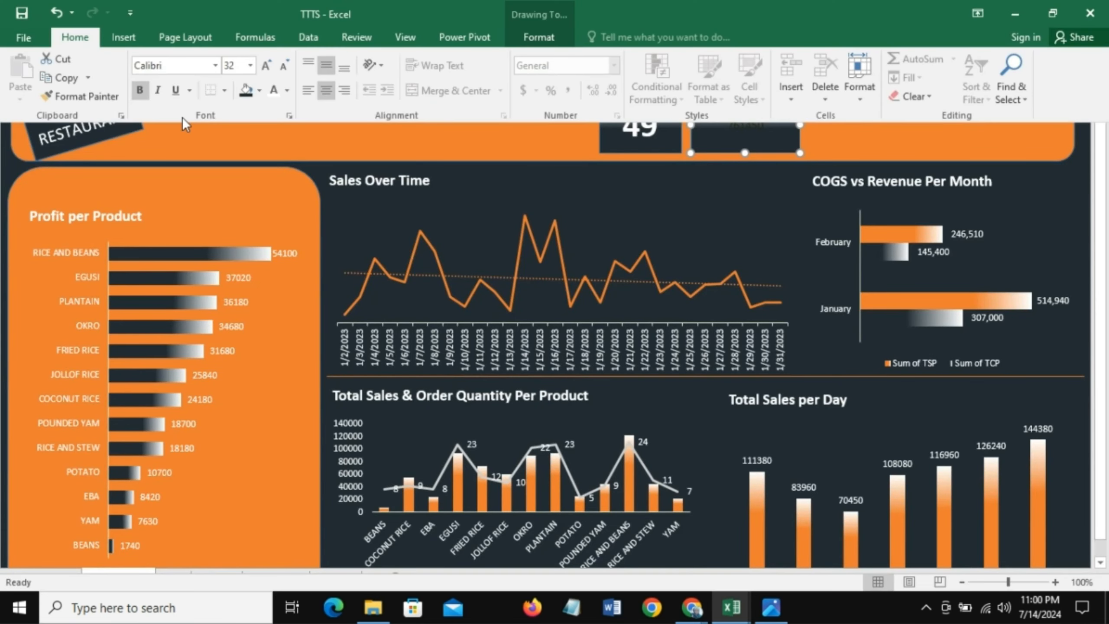
{"action": "left_click", "coordinate": [246, 69]}
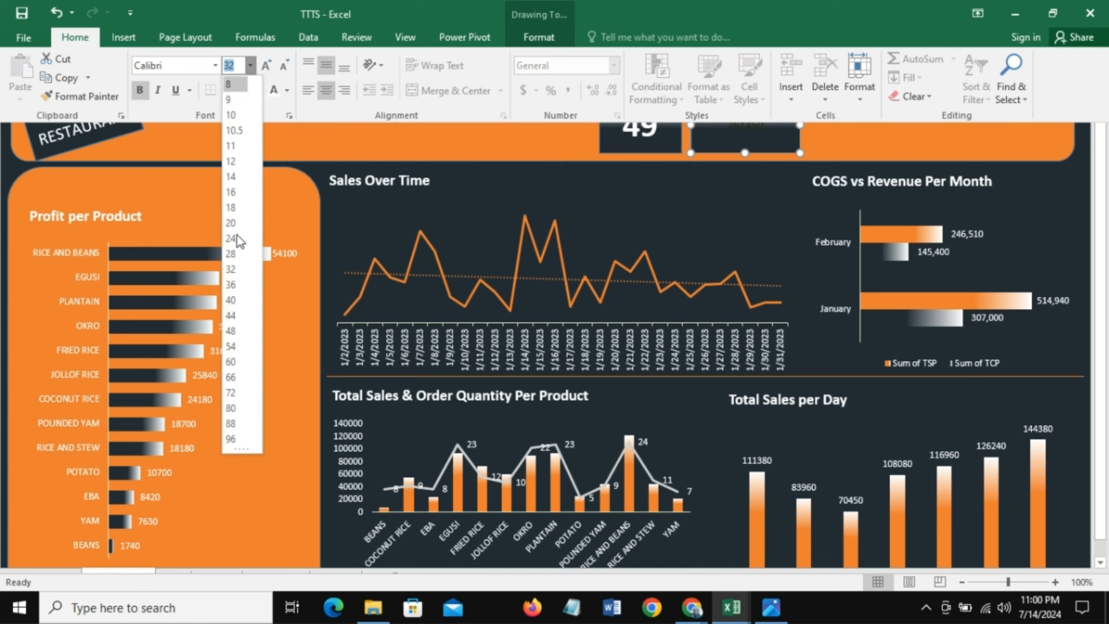
{"action": "left_click", "coordinate": [235, 268]}
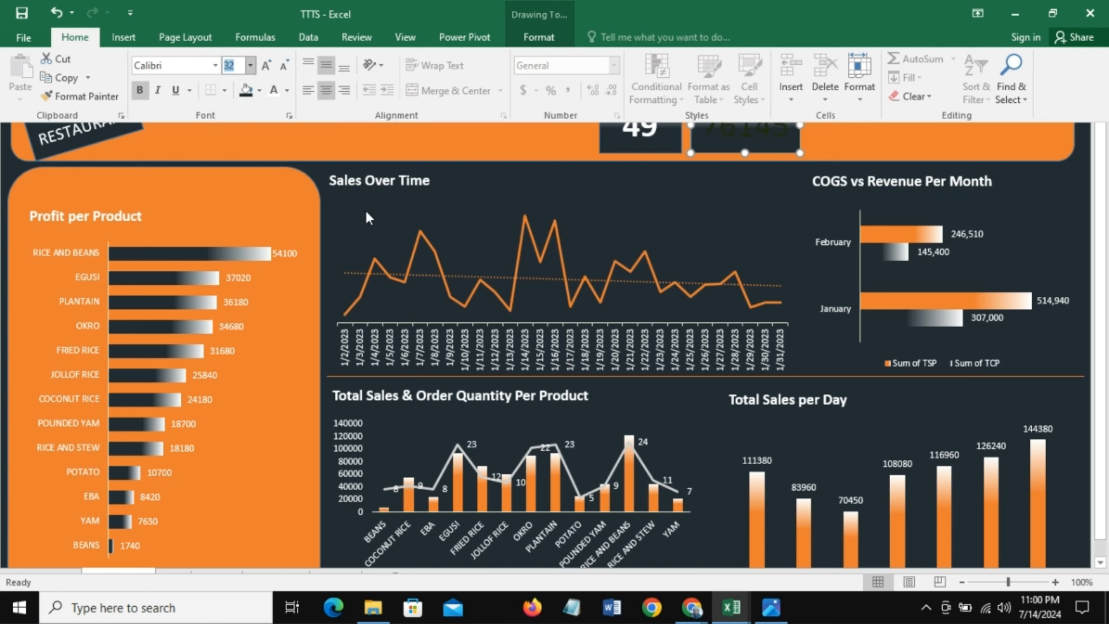
{"action": "left_click", "coordinate": [276, 91]}
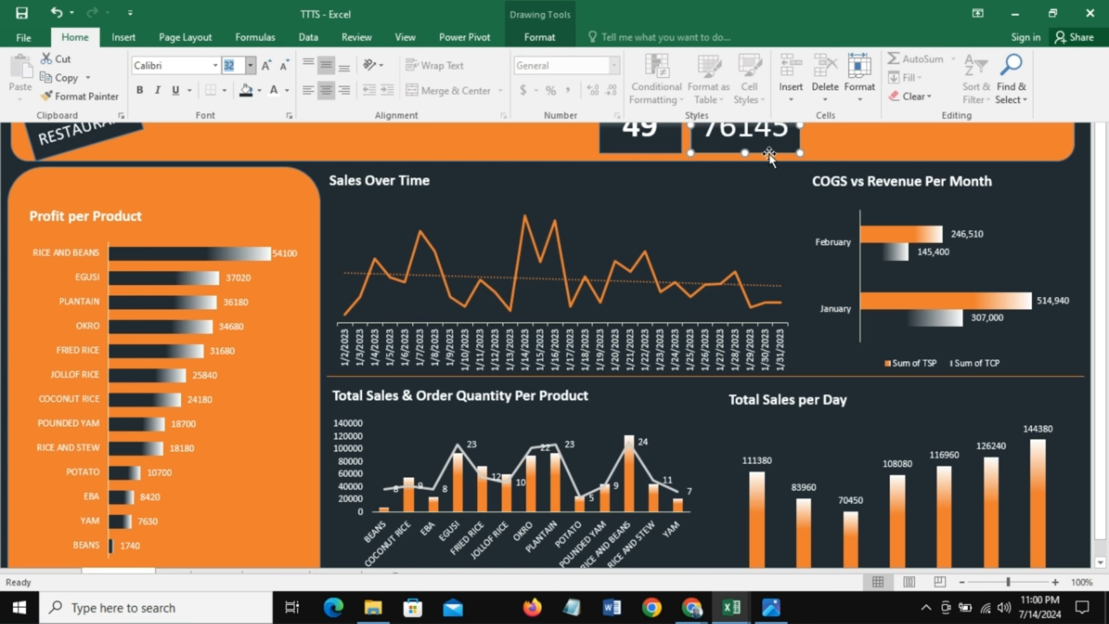
{"action": "left_click", "coordinate": [841, 136]}
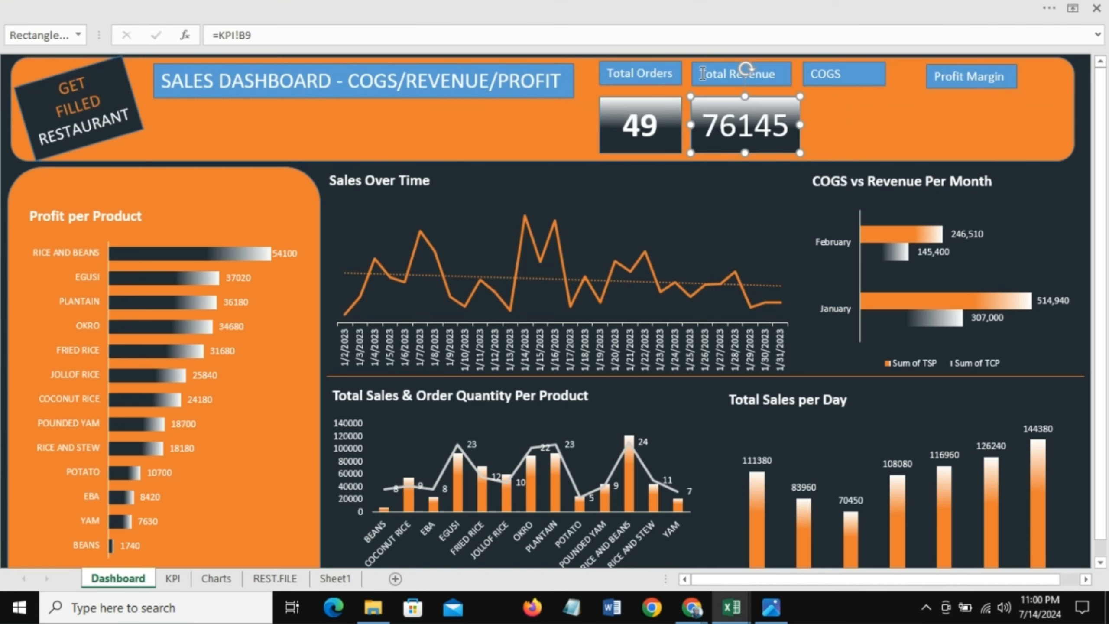
{"action": "left_click", "coordinate": [239, 5]}
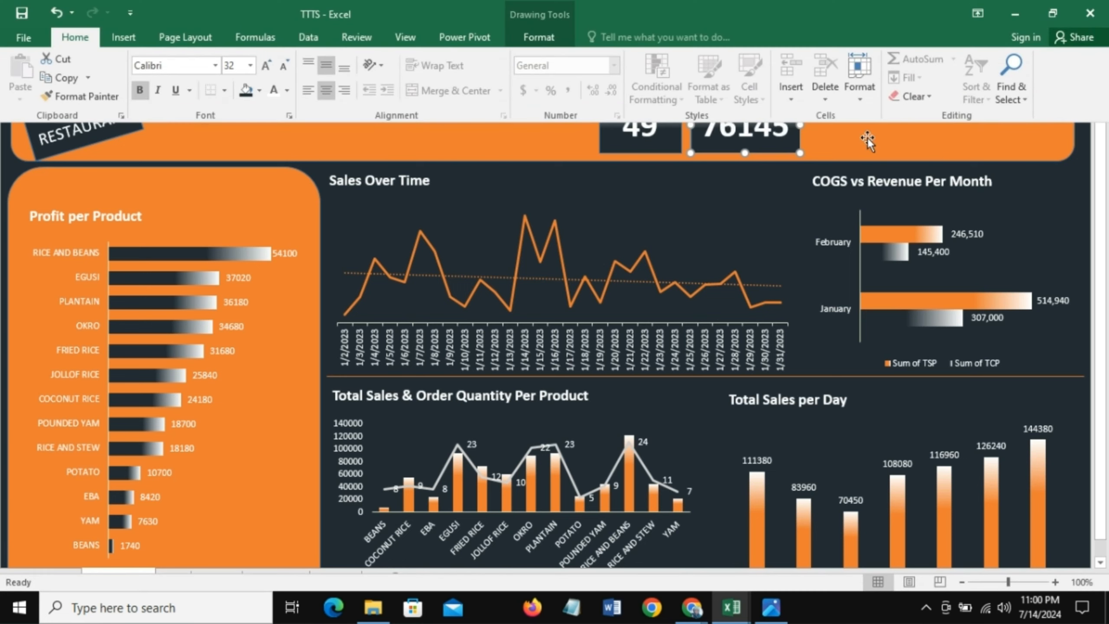
{"action": "left_click", "coordinate": [867, 138]}
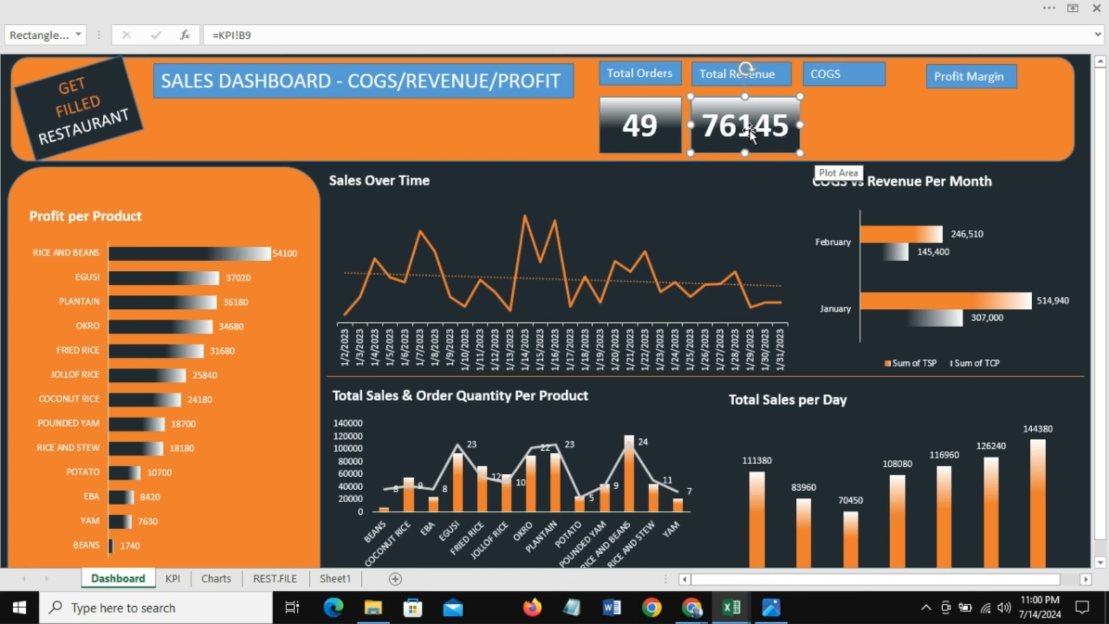
Step: On the KPI sheet, format cells B9 to D9 in comma style with no decimal places
{"action": "left_click", "coordinate": [173, 578]}
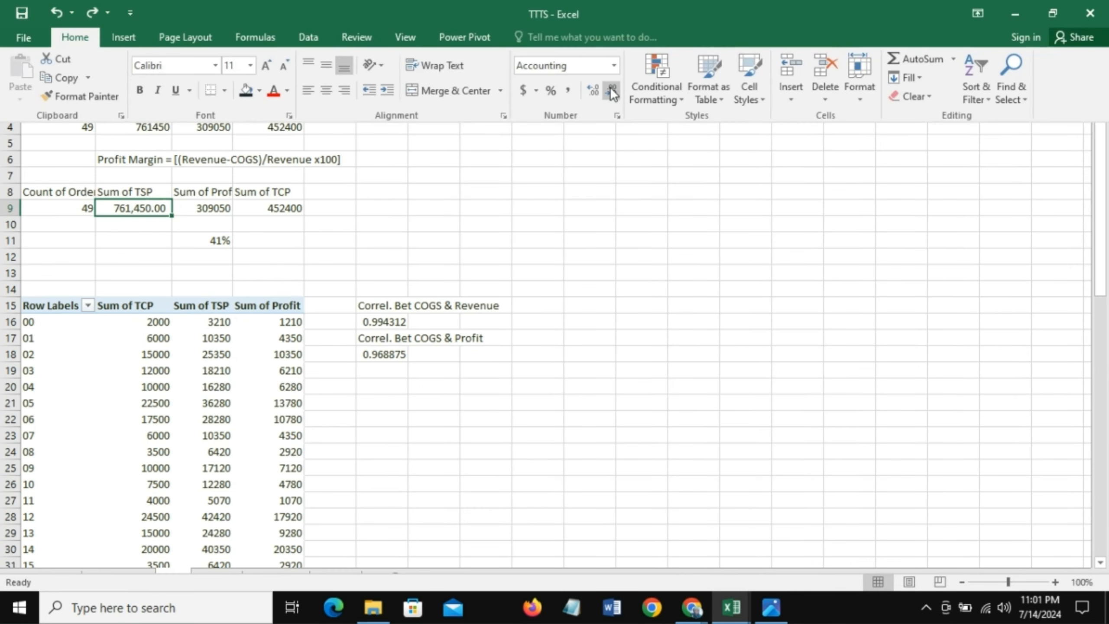
{"action": "left_click", "coordinate": [611, 89]}
{"action": "left_click", "coordinate": [611, 90]}
{"action": "key", "text": "ctrl+shift+F1"}
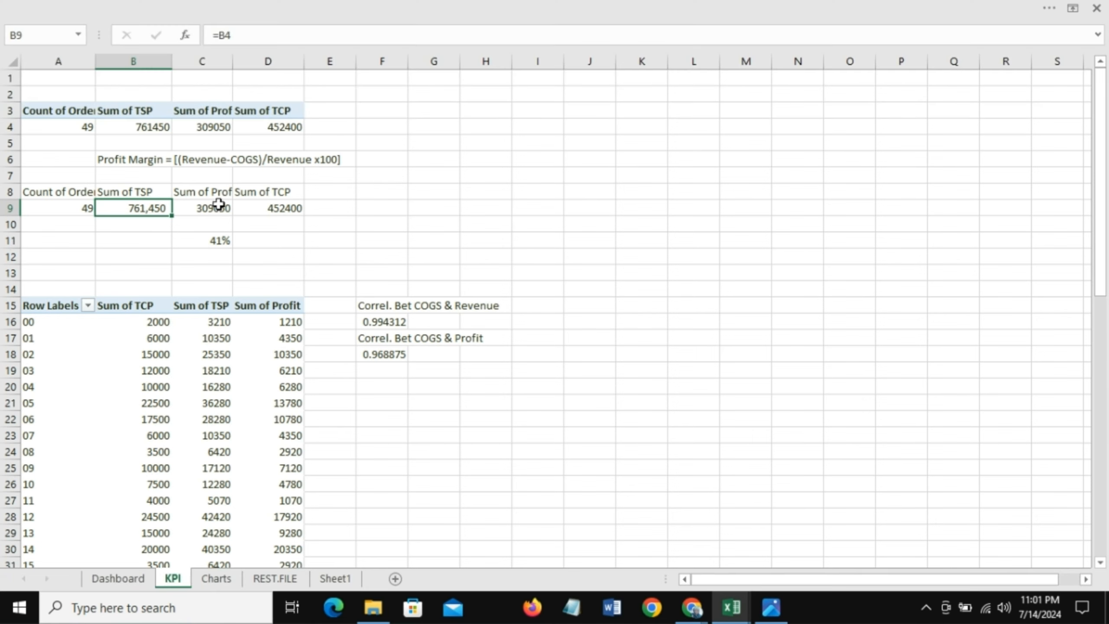
{"action": "left_click_drag", "start_coordinate": [218, 206], "coordinate": [287, 207]}
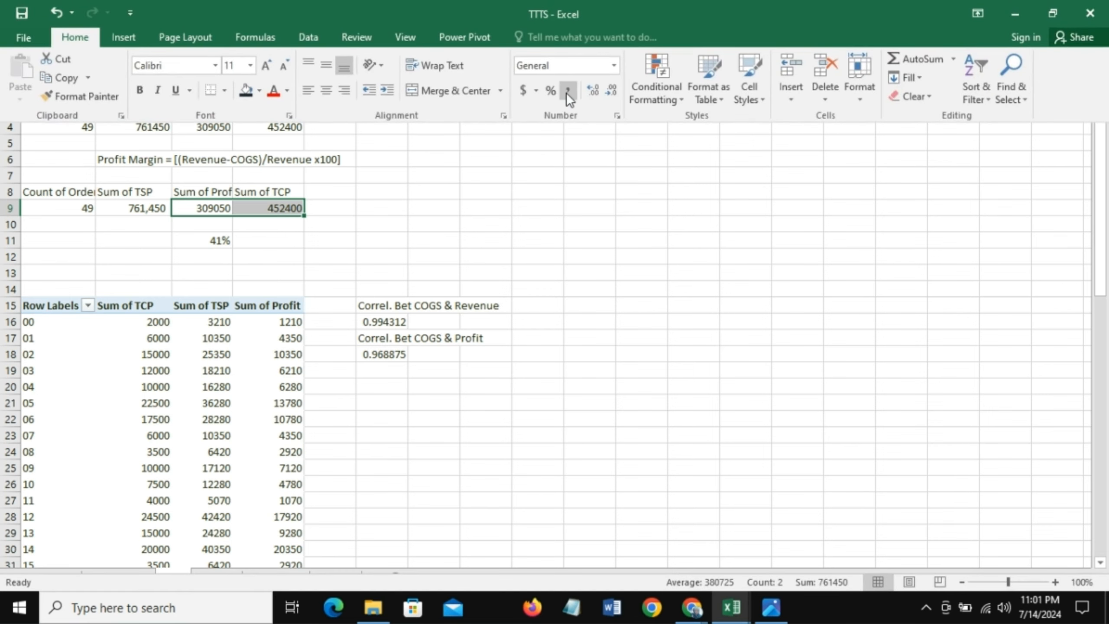
{"action": "left_click", "coordinate": [566, 91]}
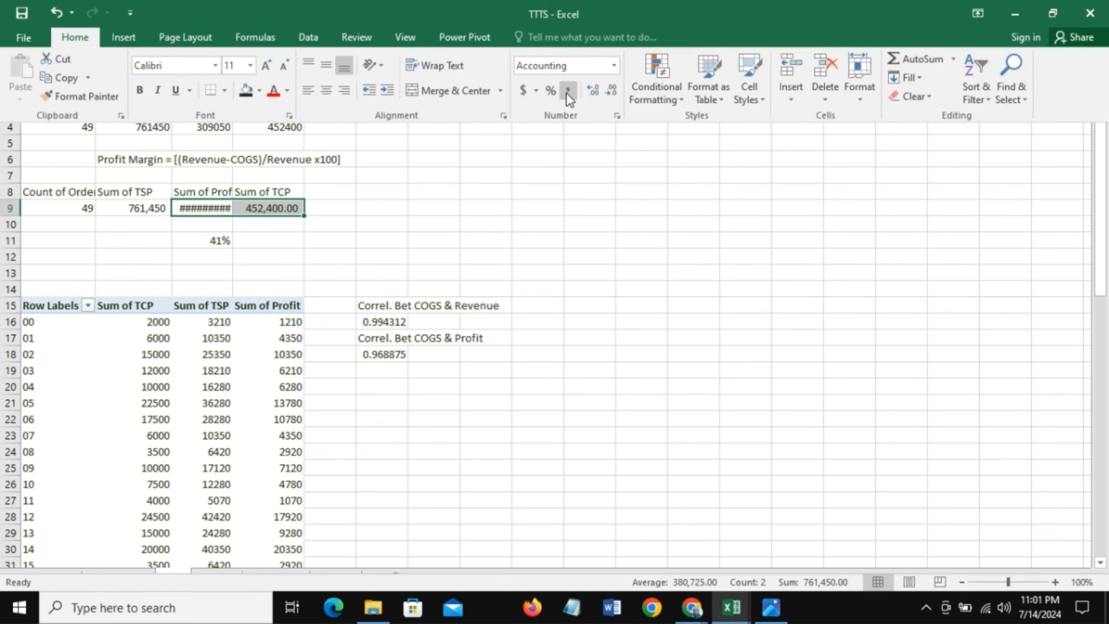
{"action": "left_click", "coordinate": [611, 90]}
{"action": "left_click", "coordinate": [611, 90]}
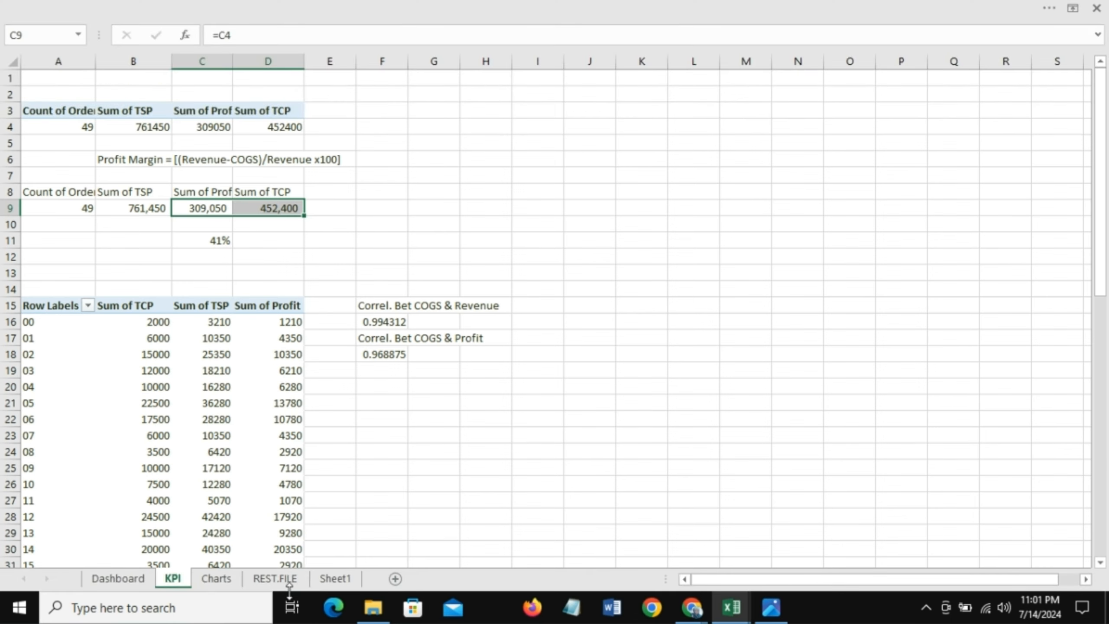
Step: Reapply a 32 pt font size to the revenue value box on the dashboard
{"action": "left_click", "coordinate": [118, 578]}
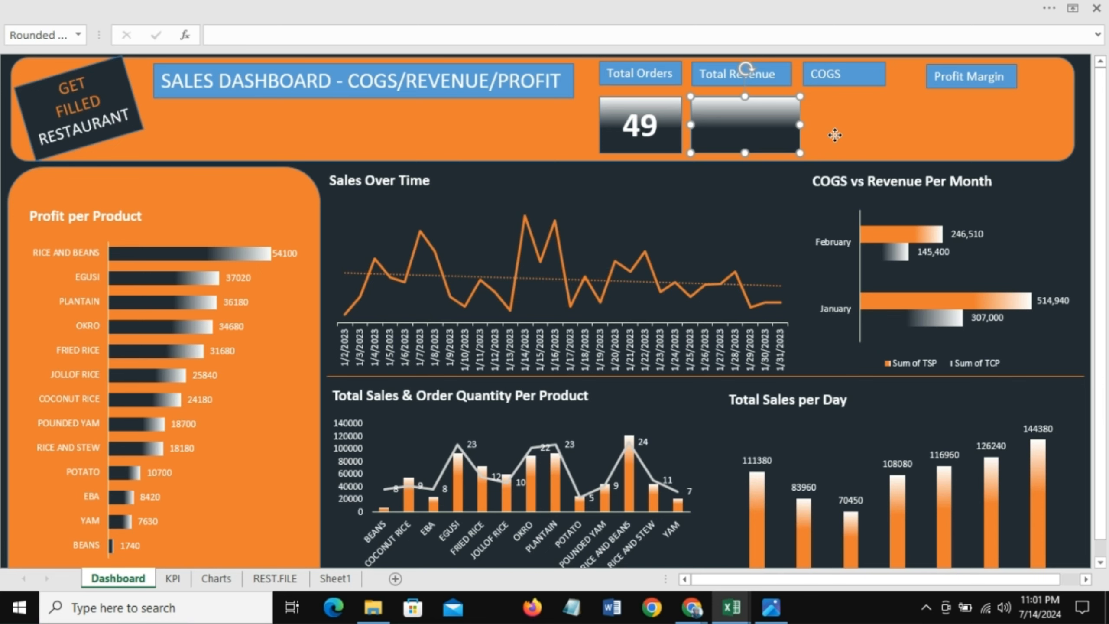
{"action": "left_click", "coordinate": [772, 100]}
{"action": "left_click", "coordinate": [772, 99]}
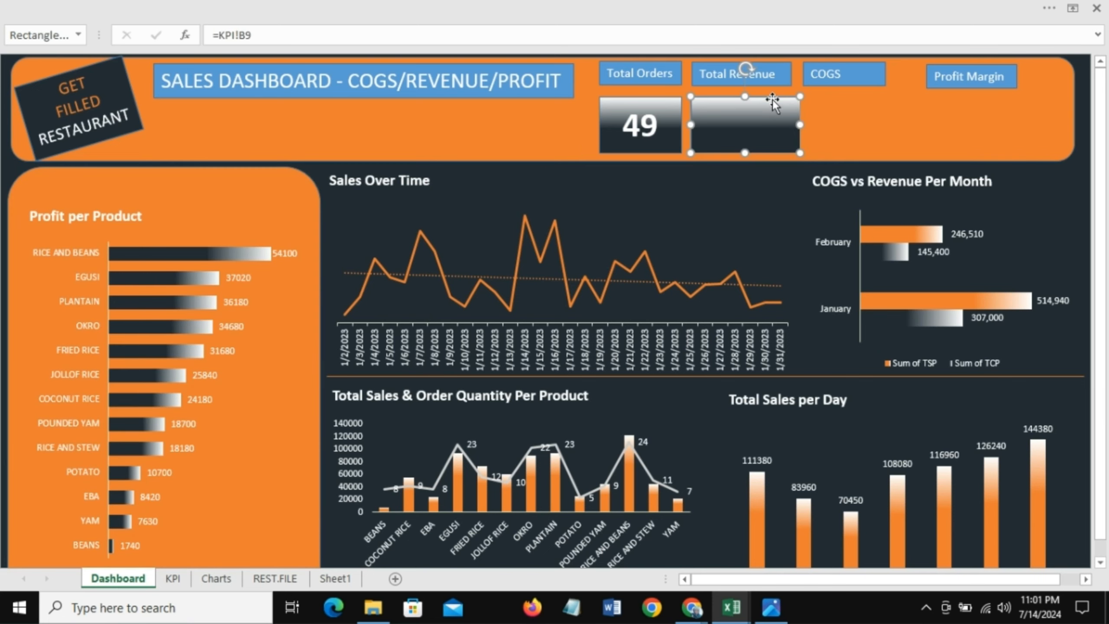
{"action": "left_click", "coordinate": [362, 3]}
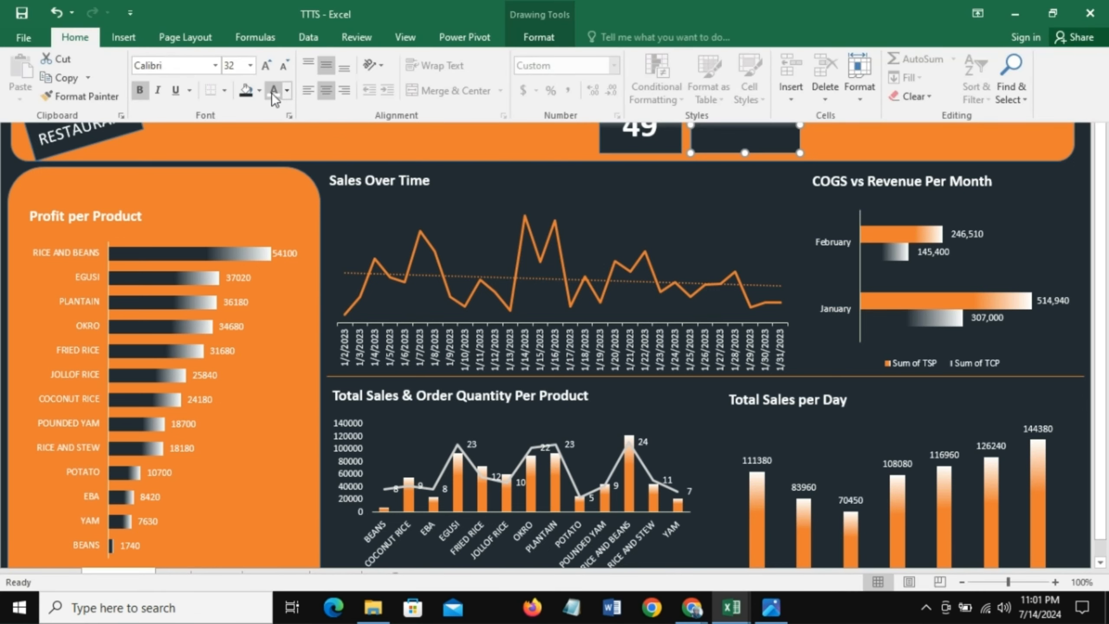
{"action": "left_click", "coordinate": [250, 65]}
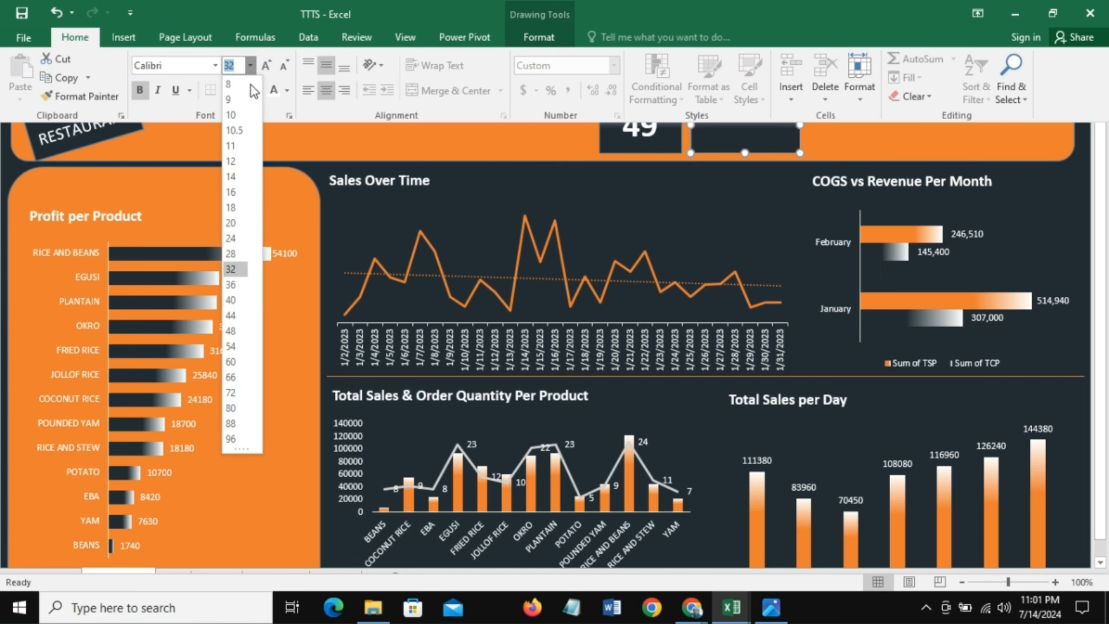
{"action": "left_click", "coordinate": [235, 273]}
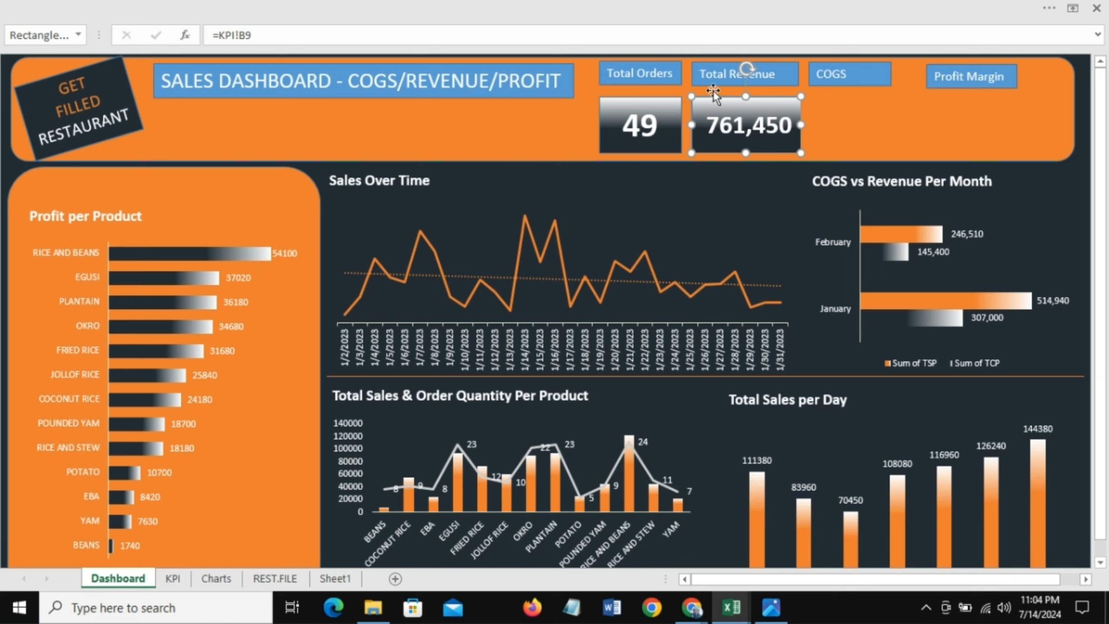
Step: Duplicate the revenue value box and place the copy under the COGS label
{"action": "left_click_drag", "start_coordinate": [718, 114], "coordinate": [837, 101]}
{"action": "left_click", "coordinate": [860, 112]}
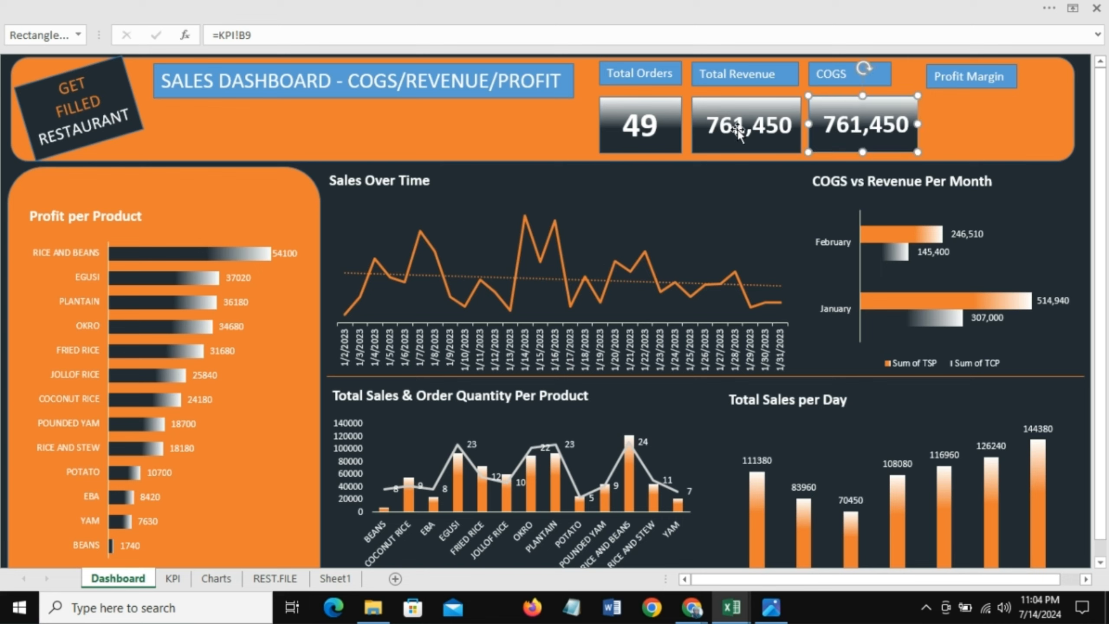
Step: Link the COGS value box to cell D9 on the KPI sheet
{"action": "left_click_drag", "start_coordinate": [271, 35], "coordinate": [204, 35]}
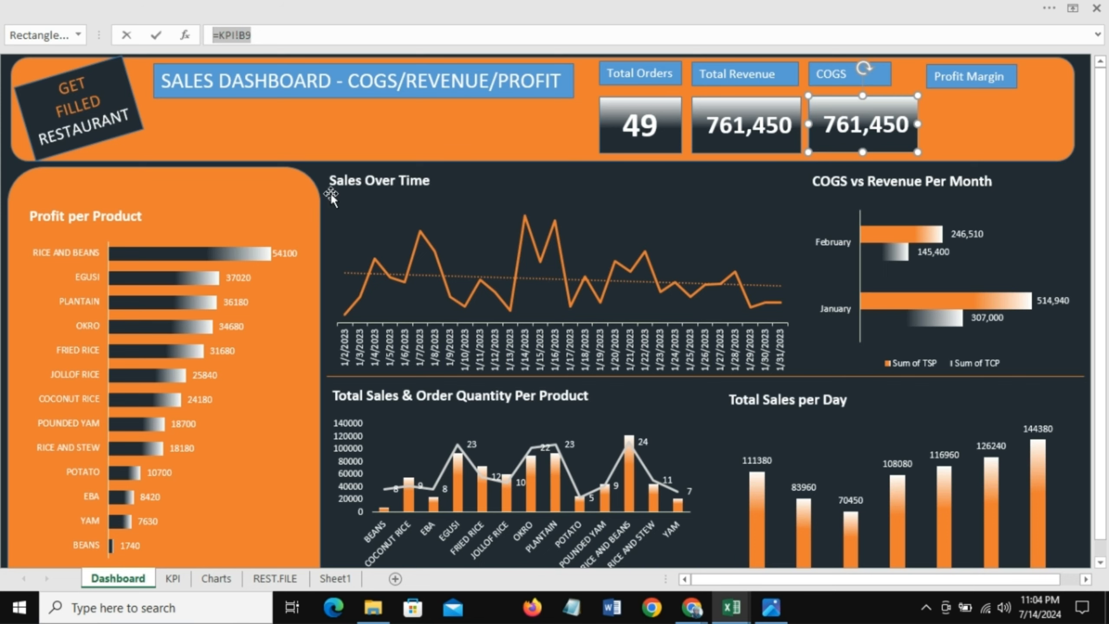
{"action": "type", "text": "="}
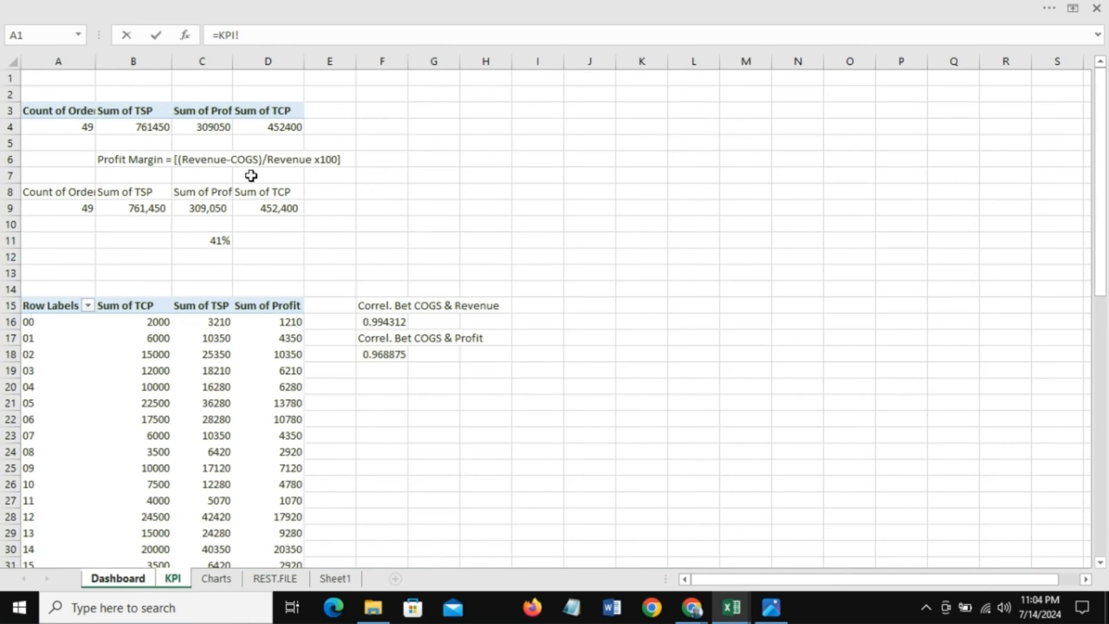
{"action": "left_click", "coordinate": [173, 578]}
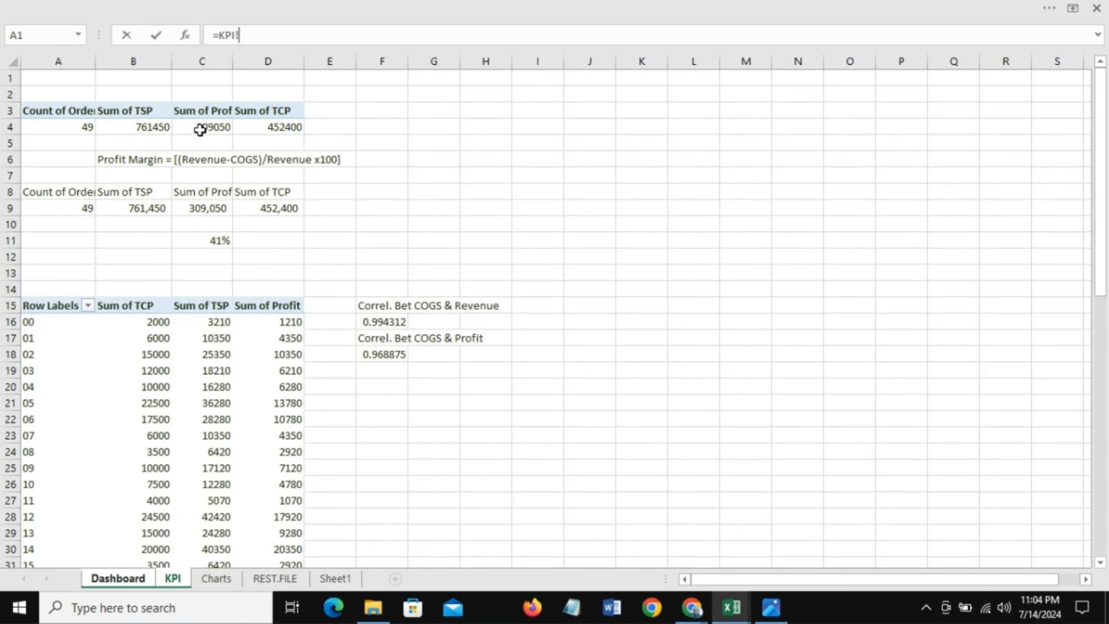
{"action": "left_click", "coordinate": [206, 206]}
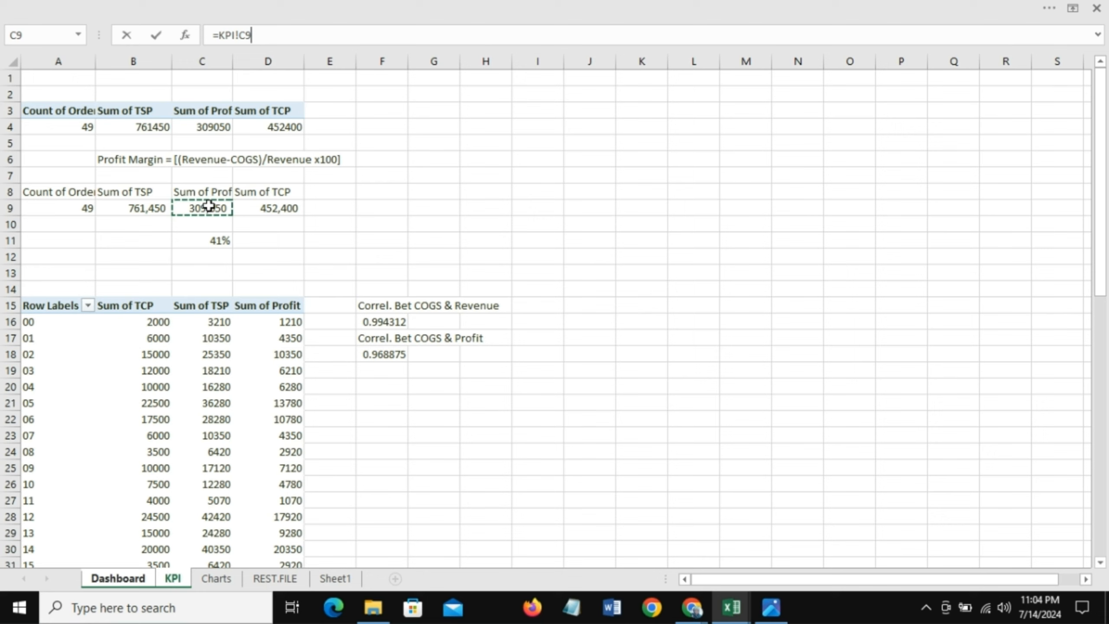
{"action": "left_click", "coordinate": [267, 208]}
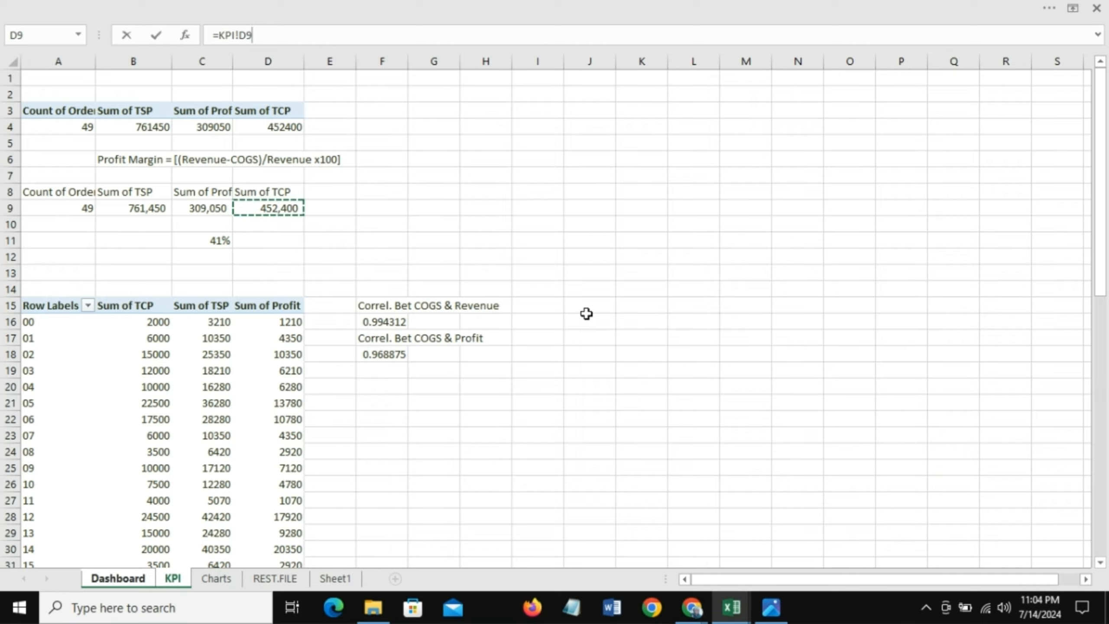
{"action": "key", "text": "Return"}
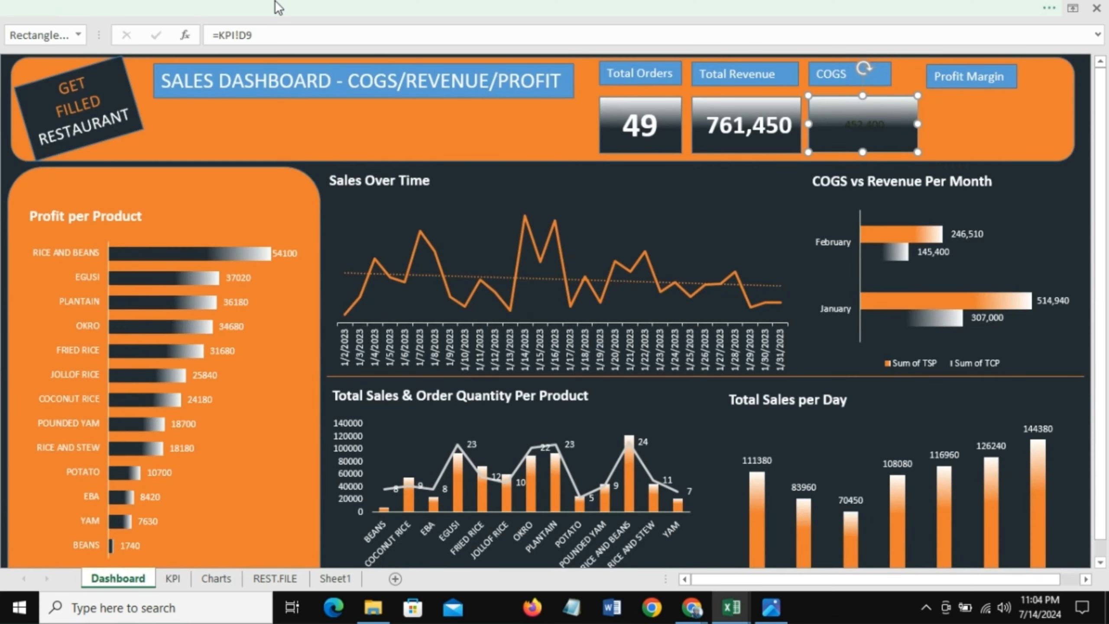
Step: Format the COGS value text as 24 pt, white and bold
{"action": "left_click", "coordinate": [278, 7]}
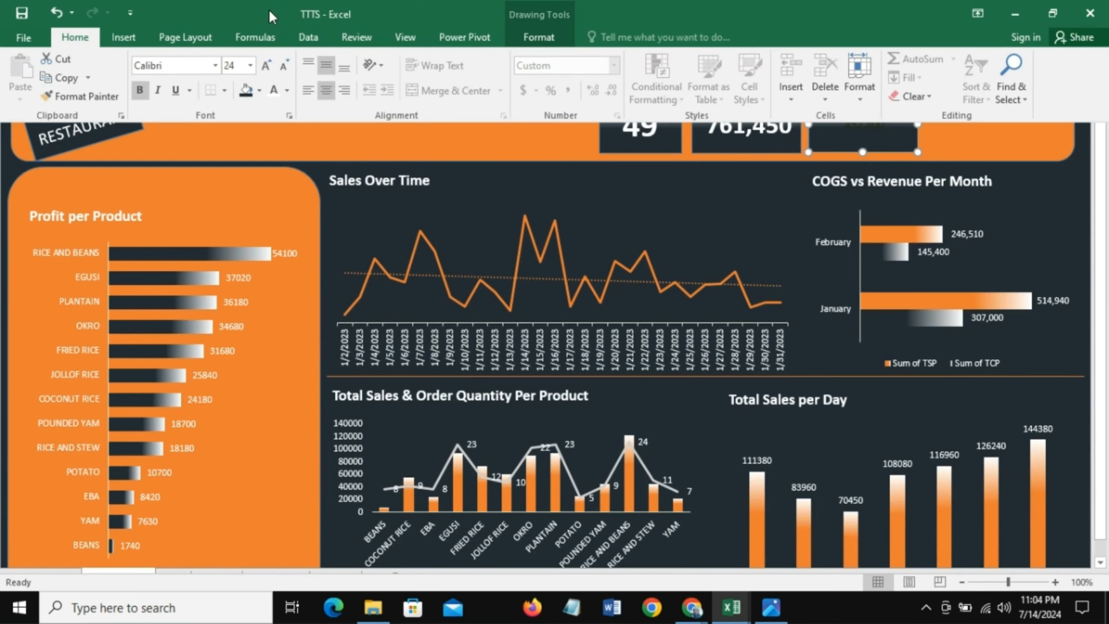
{"action": "left_click", "coordinate": [251, 65]}
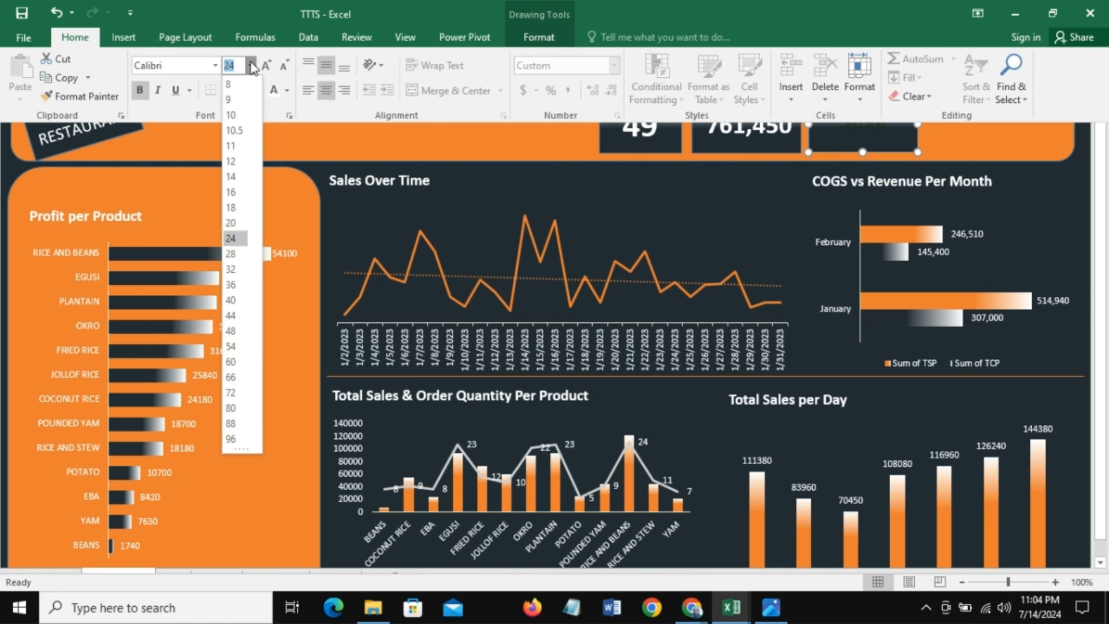
{"action": "left_click", "coordinate": [231, 238]}
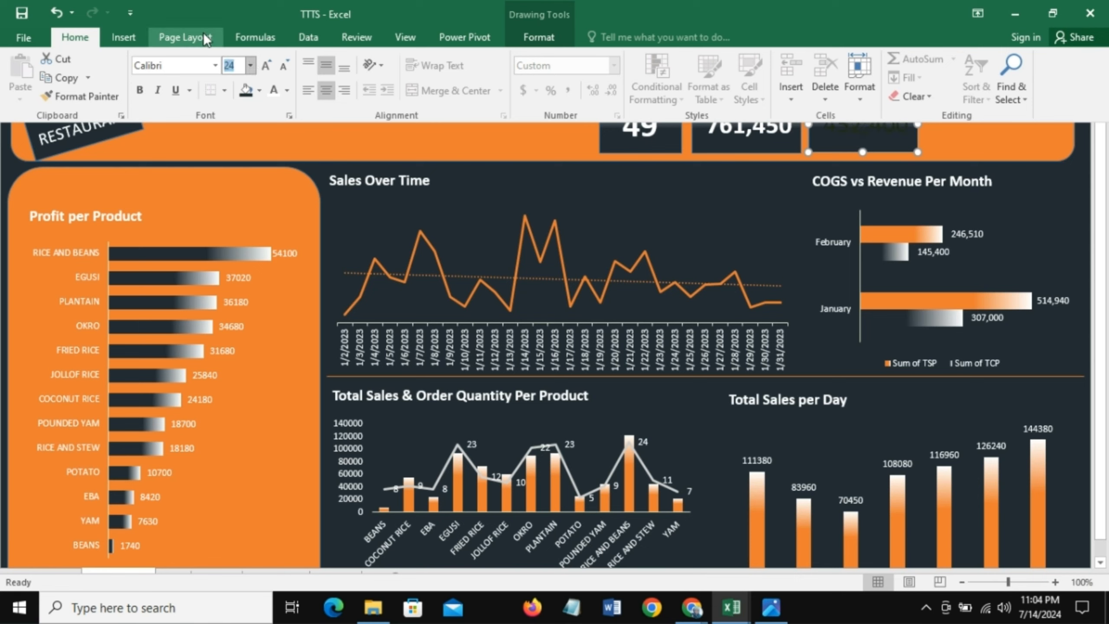
{"action": "left_click", "coordinate": [274, 90]}
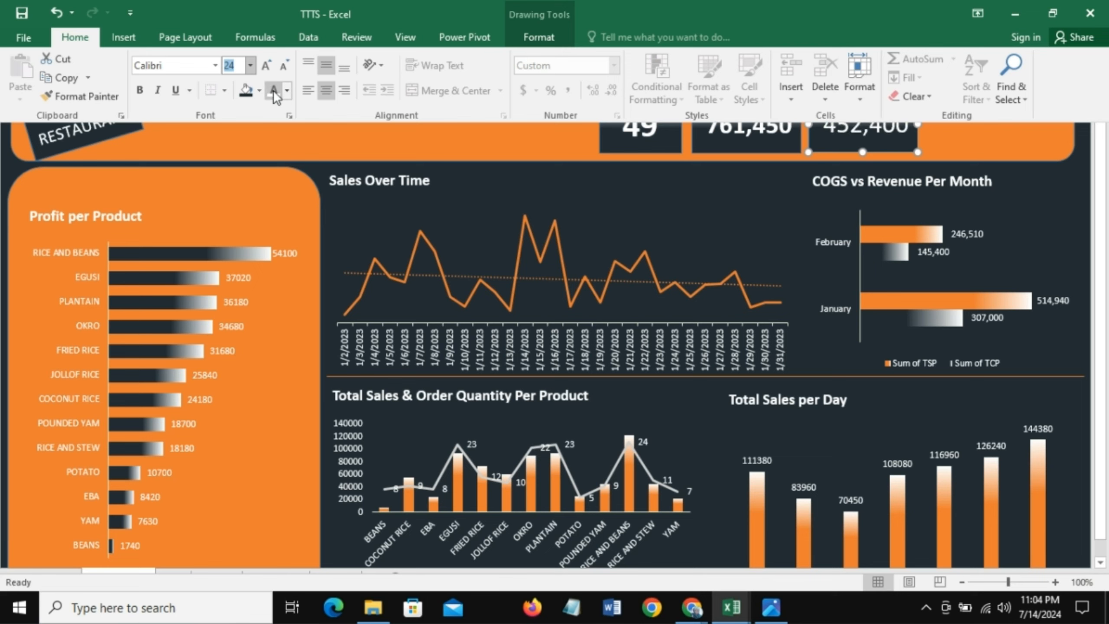
{"action": "left_click", "coordinate": [141, 92]}
Step: Duplicate the COGS value box and place the copy under the Profit Margin label
{"action": "left_click", "coordinate": [964, 153]}
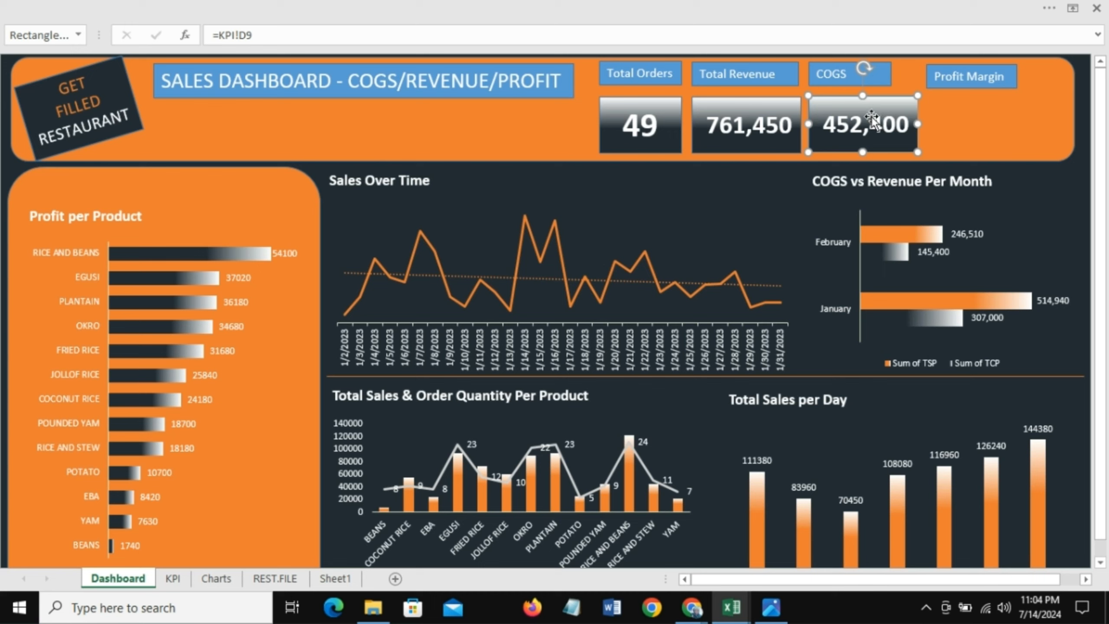
{"action": "left_click_drag", "start_coordinate": [875, 116], "coordinate": [992, 116]}
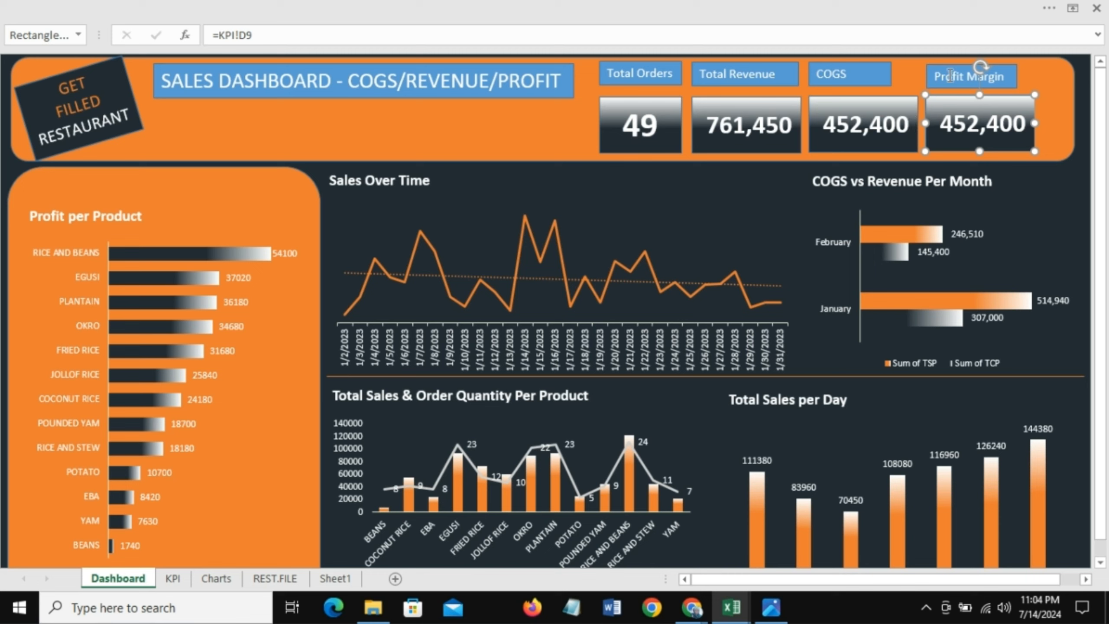
Step: Nudge the Profit Margin label and its value box slightly so they line up
{"action": "left_click", "coordinate": [945, 63]}
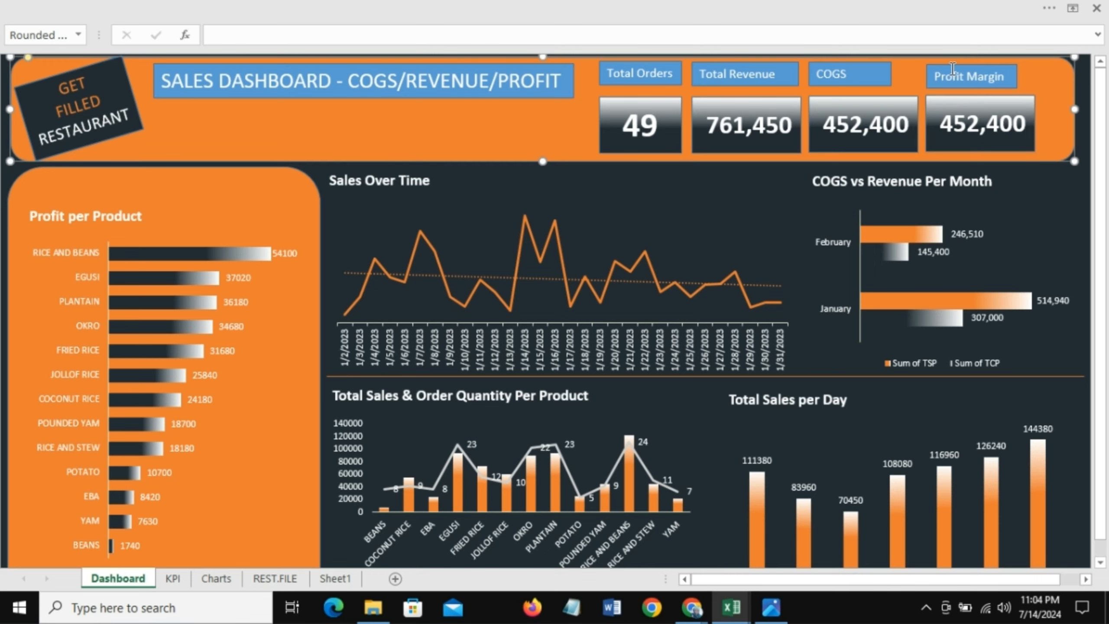
{"action": "left_click", "coordinate": [951, 69]}
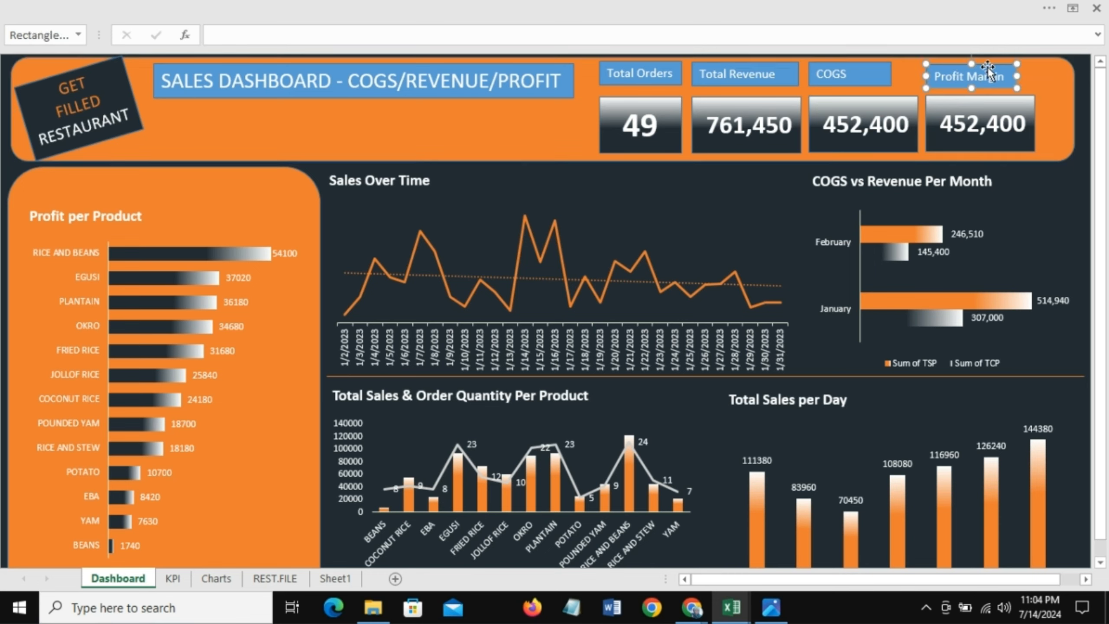
{"action": "mouse_move", "coordinate": [985, 64]}
{"action": "left_mouse_down"}
{"action": "mouse_move", "coordinate": [970, 65]}
{"action": "mouse_move", "coordinate": [990, 64]}
{"action": "left_mouse_up"}
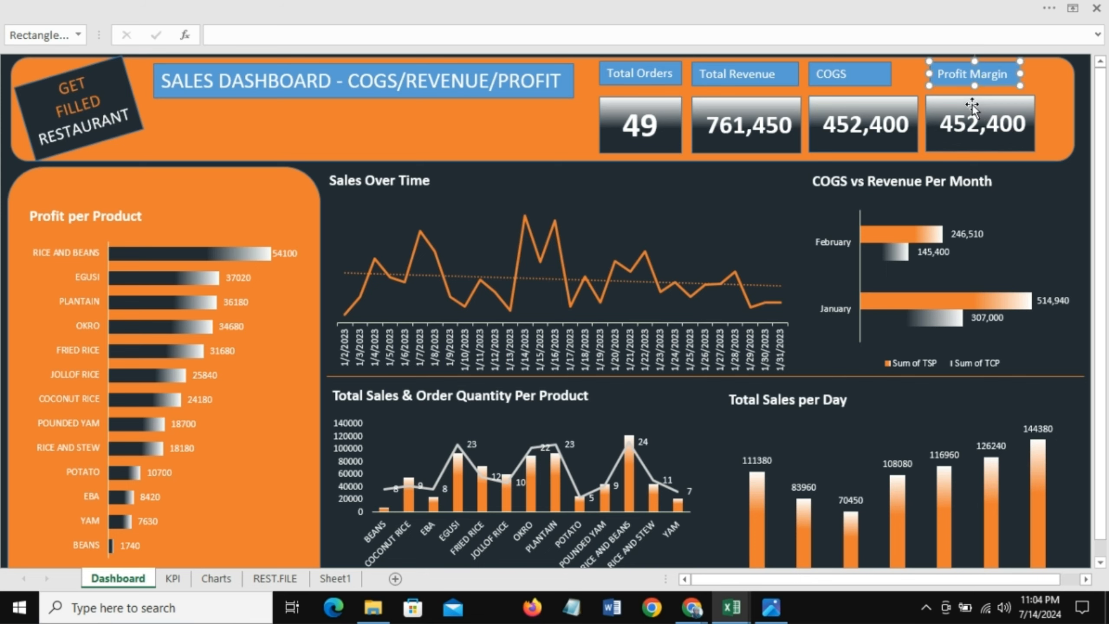
{"action": "left_click", "coordinate": [956, 108]}
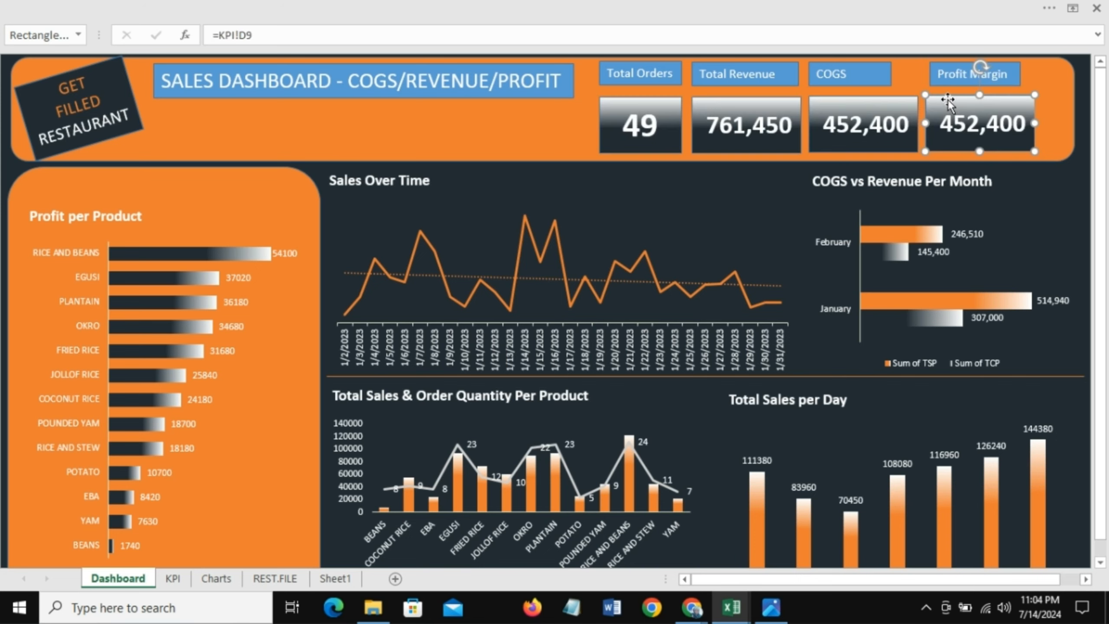
{"action": "left_click_drag", "start_coordinate": [957, 100], "coordinate": [952, 99]}
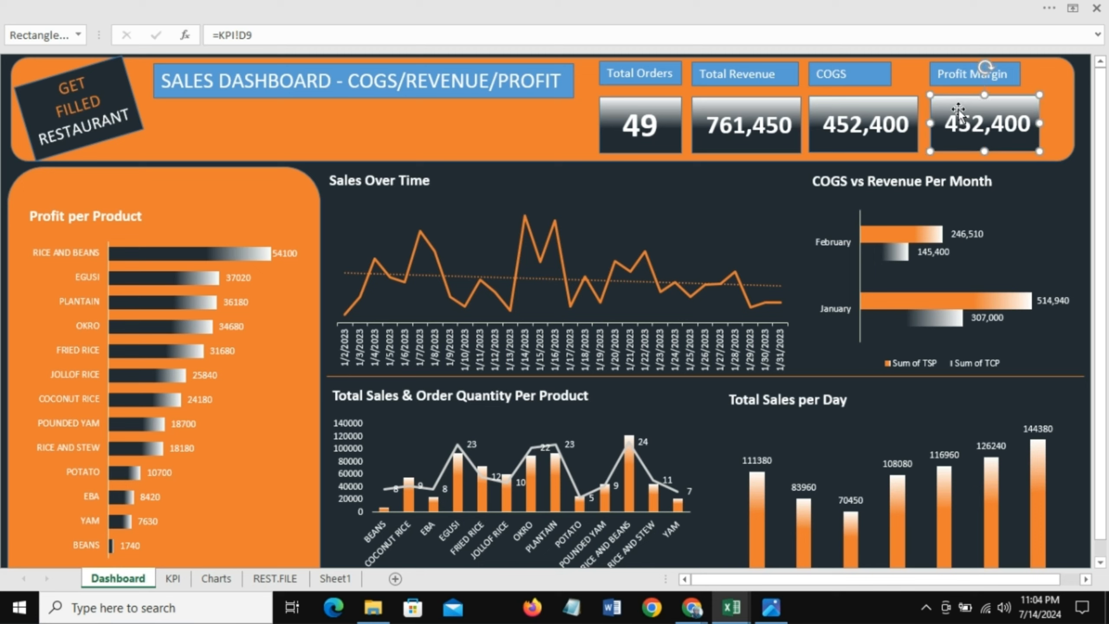
Step: Link the Profit Margin value box to cell C11 on the KPI sheet
{"action": "left_click_drag", "start_coordinate": [259, 36], "coordinate": [206, 37]}
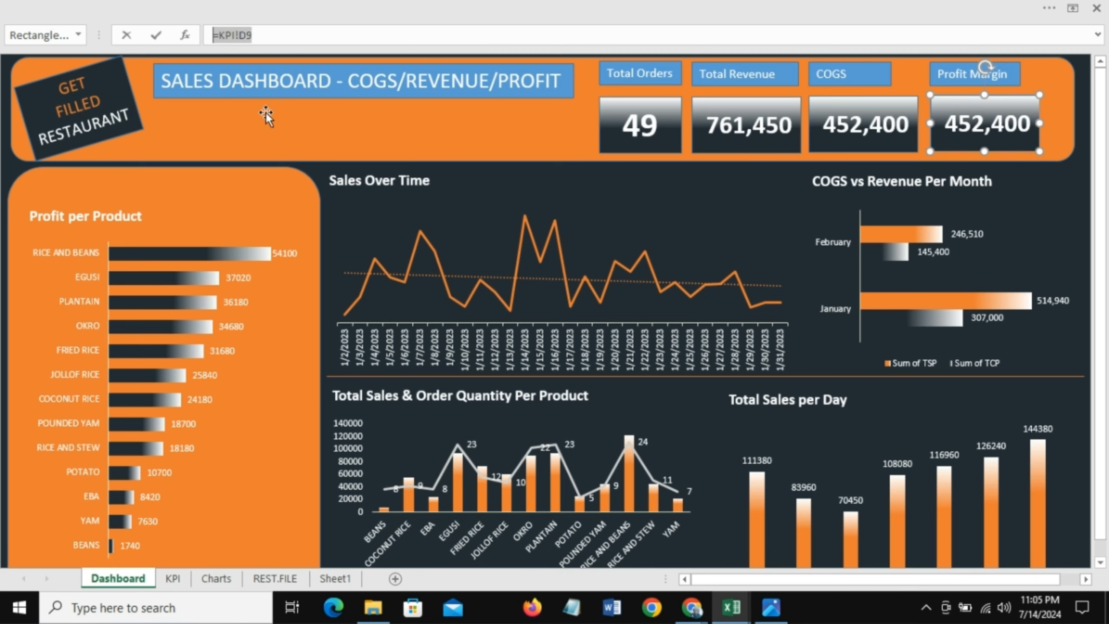
{"action": "type", "text": "="}
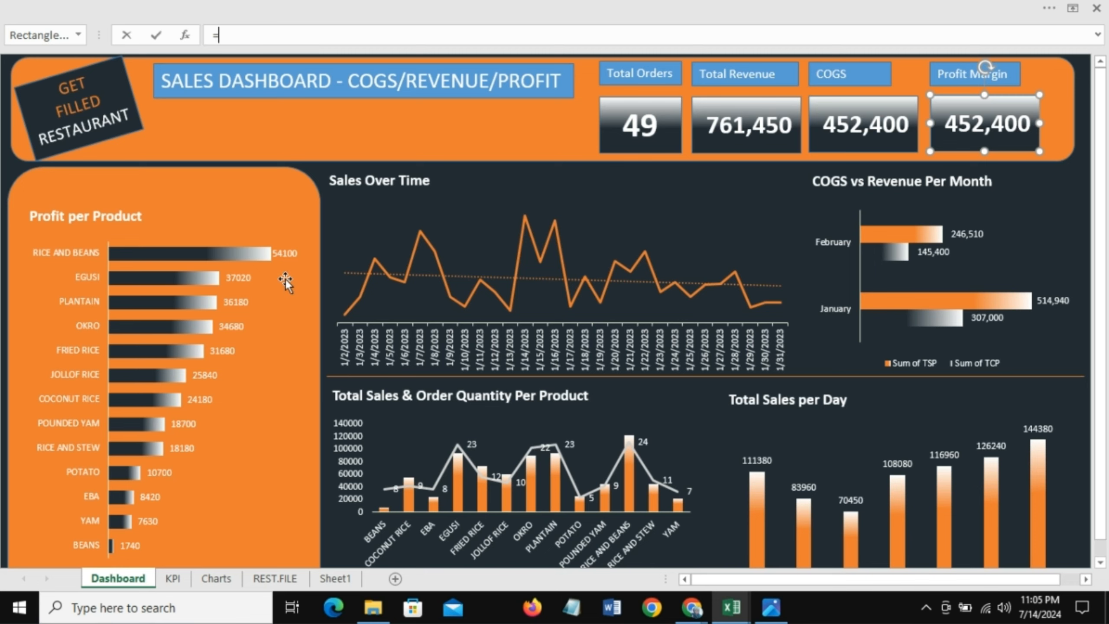
{"action": "left_click", "coordinate": [173, 580]}
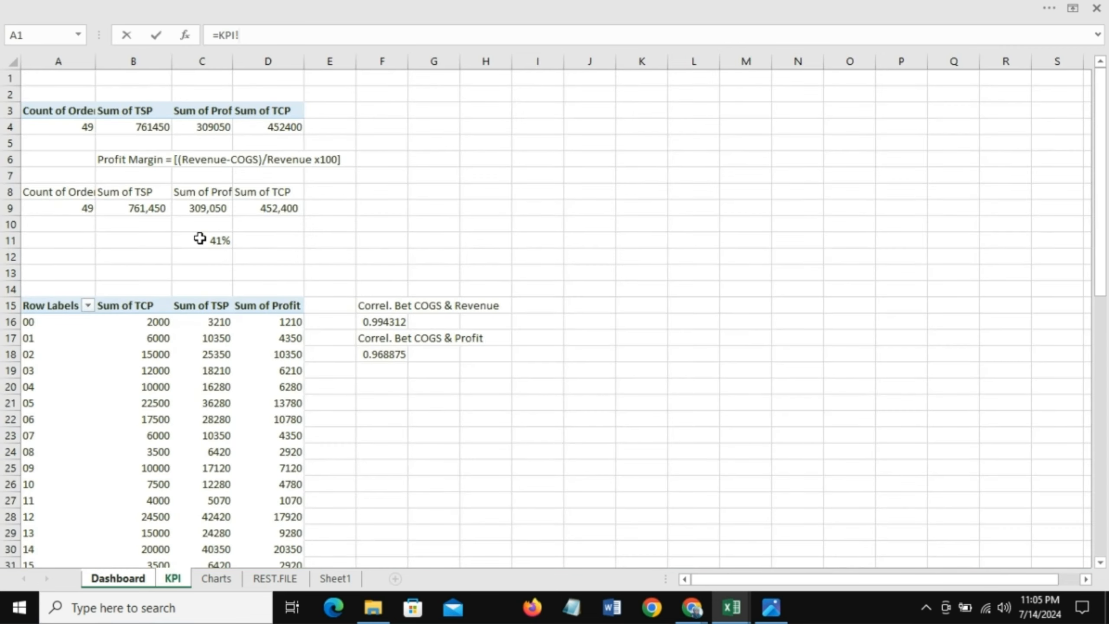
{"action": "left_click", "coordinate": [202, 241]}
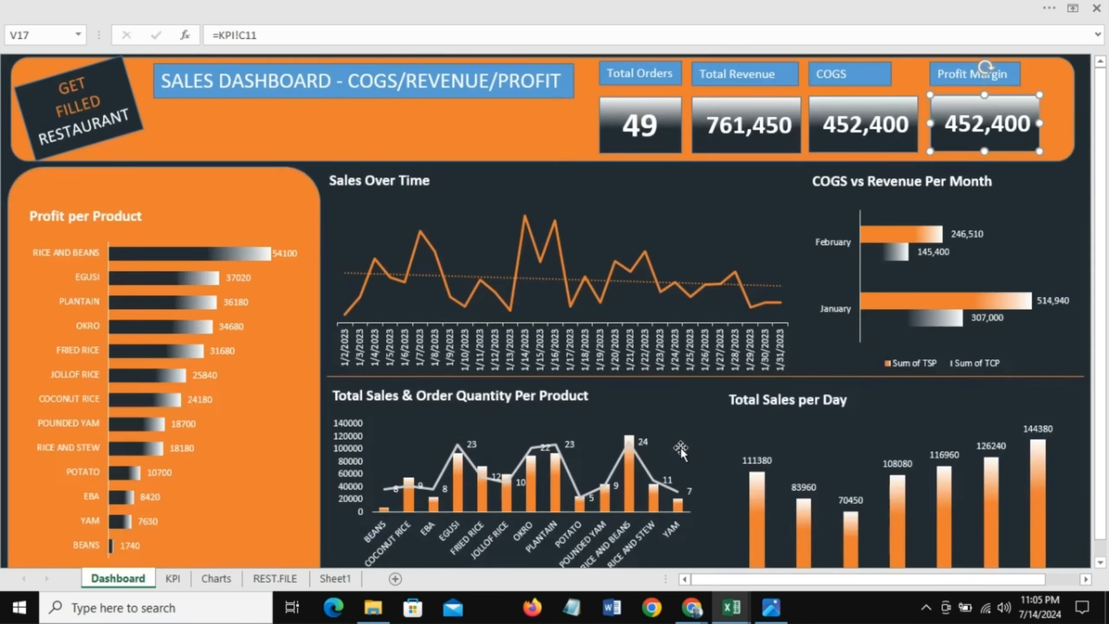
{"action": "key", "text": "Return"}
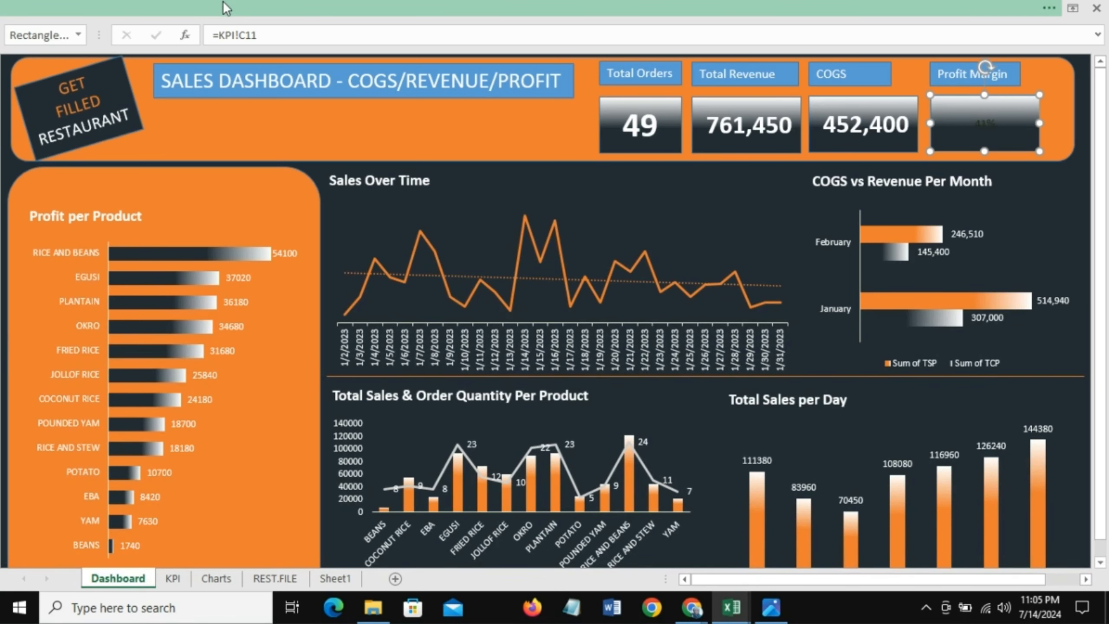
Step: Format the Profit Margin value text as 32 pt, white and bold
{"action": "left_click", "coordinate": [226, 8]}
{"action": "left_click", "coordinate": [250, 65]}
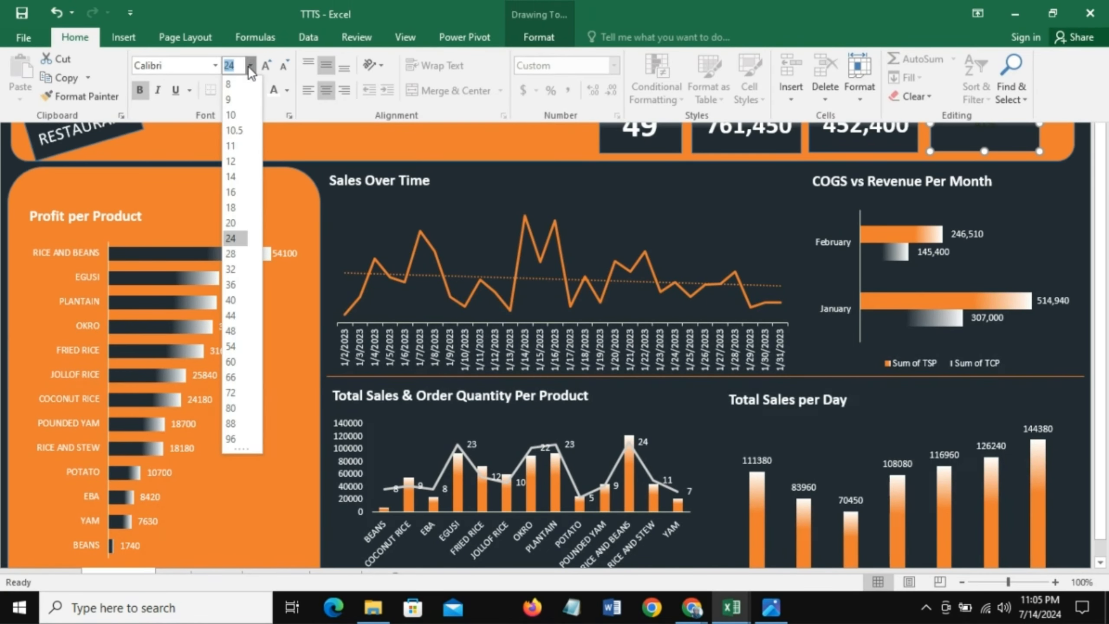
{"action": "left_click", "coordinate": [232, 270]}
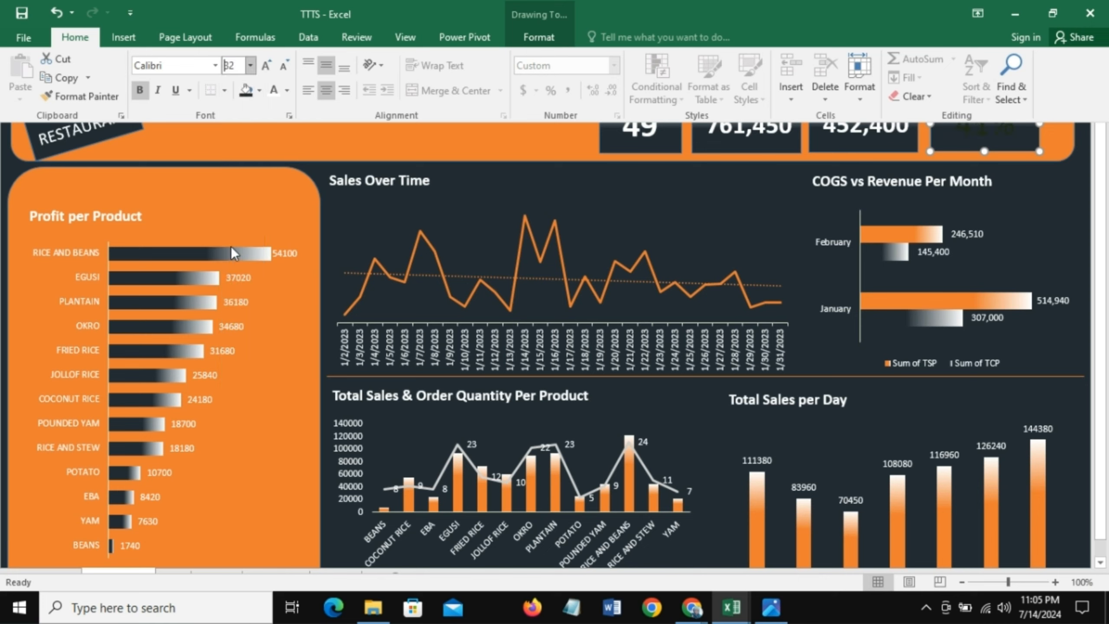
{"action": "left_click", "coordinate": [275, 91]}
{"action": "left_click", "coordinate": [140, 90]}
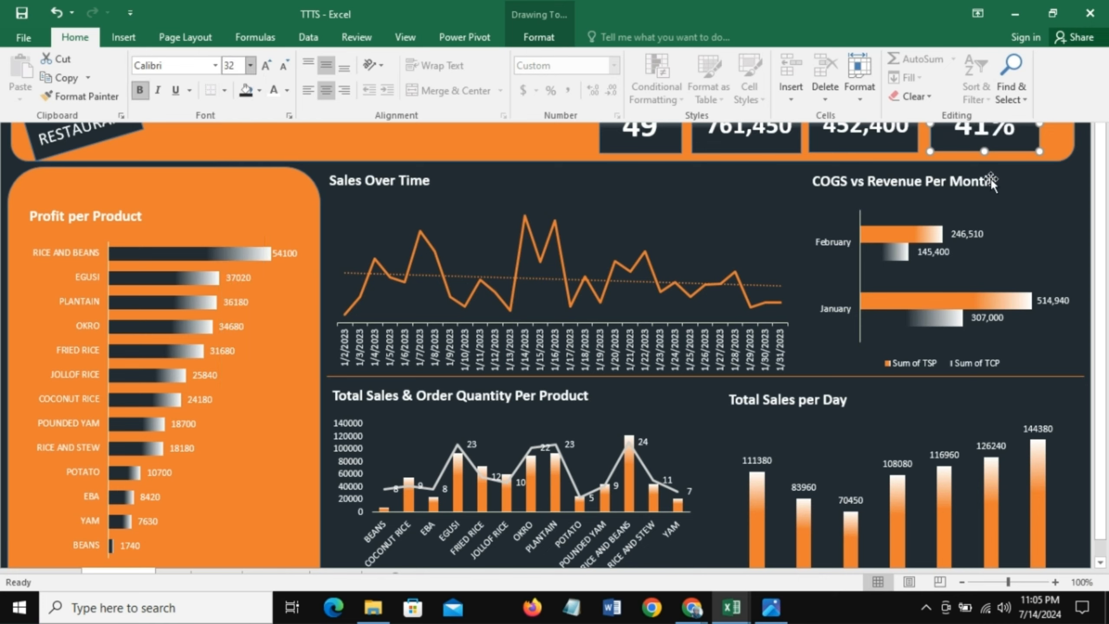
{"action": "key", "text": "ctrl+shift+F1"}
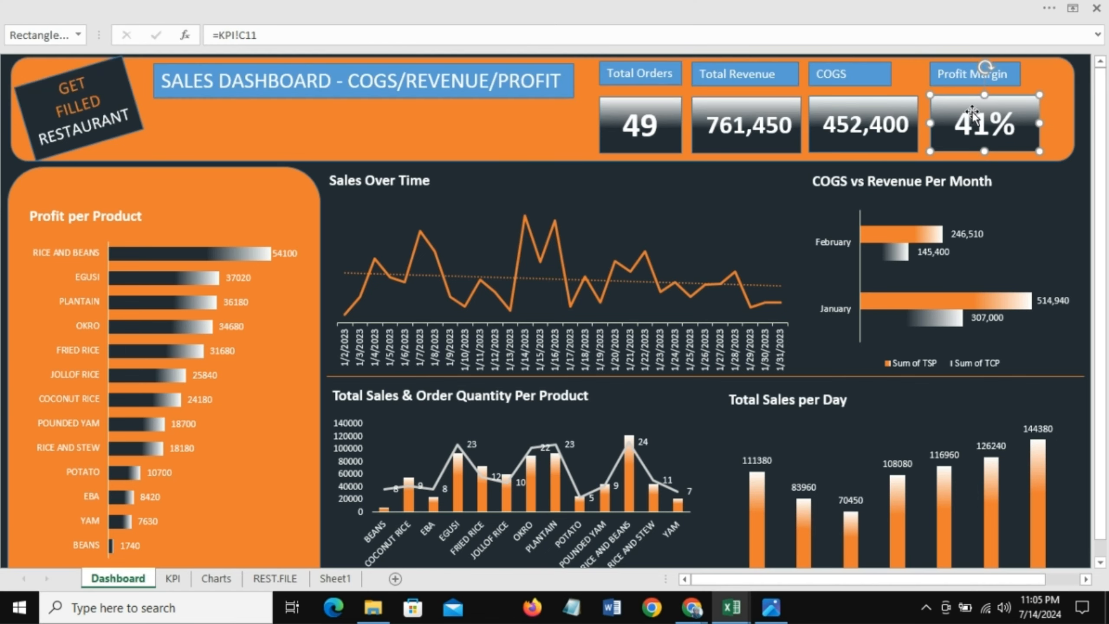
Step: Remove the fill and outline from all four KPI label boxes
{"action": "left_click", "coordinate": [625, 64]}
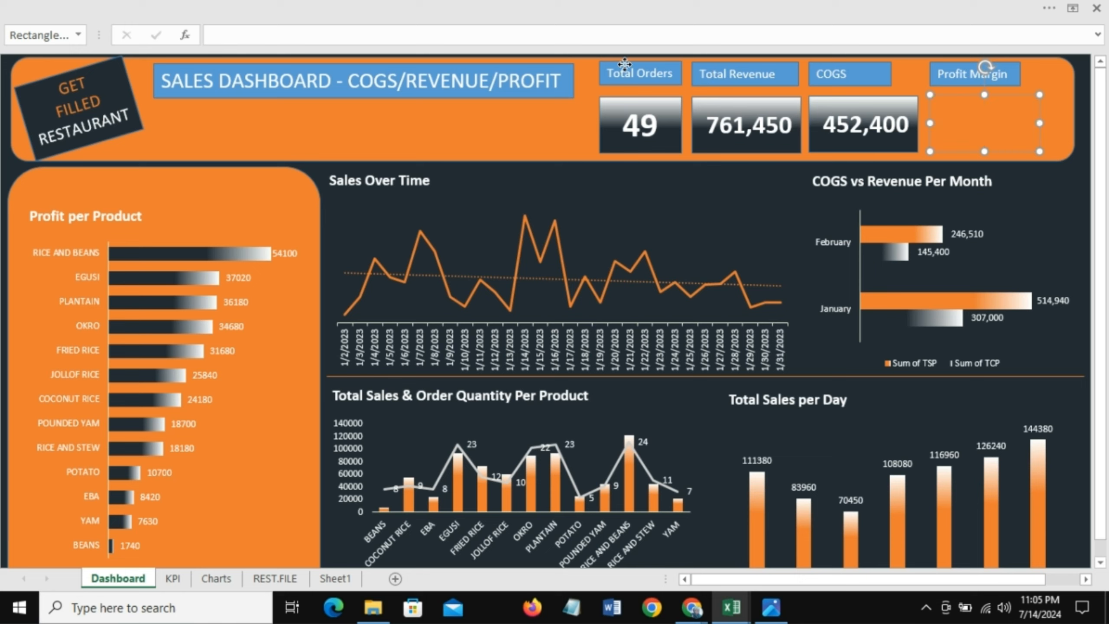
{"action": "left_click", "coordinate": [745, 67], "text": "ctrl"}
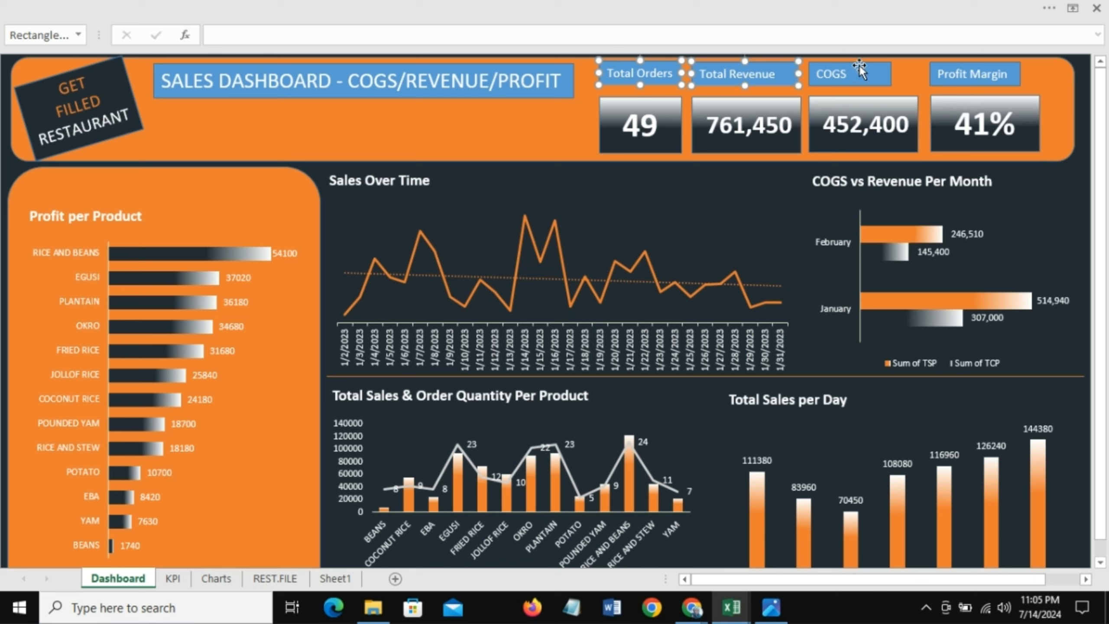
{"action": "left_click", "coordinate": [859, 69], "text": "ctrl"}
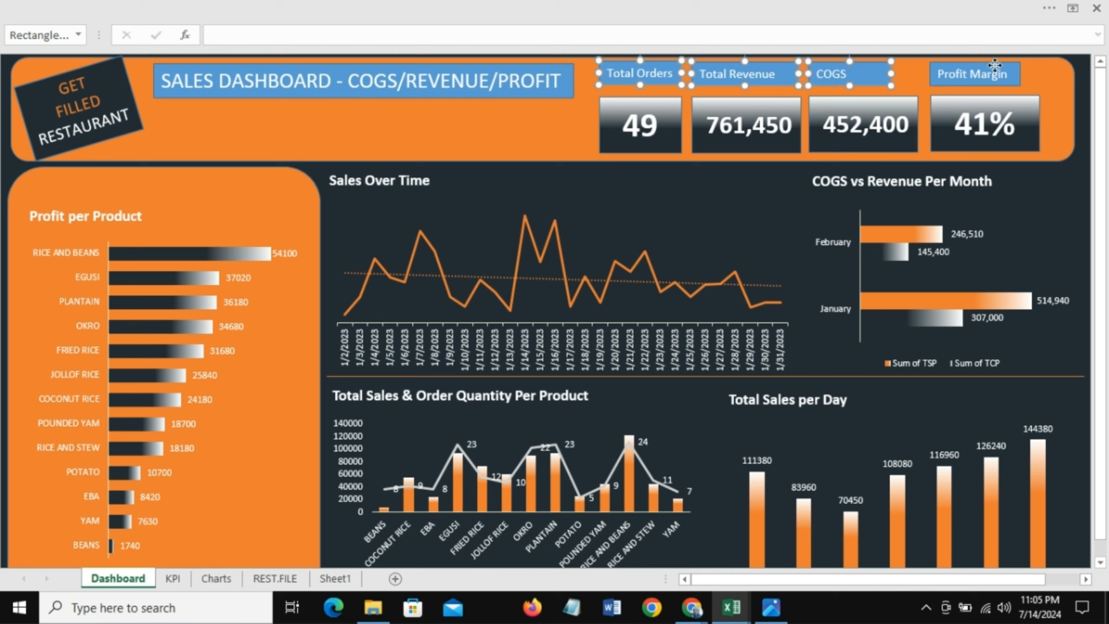
{"action": "left_click", "coordinate": [995, 66], "text": "ctrl"}
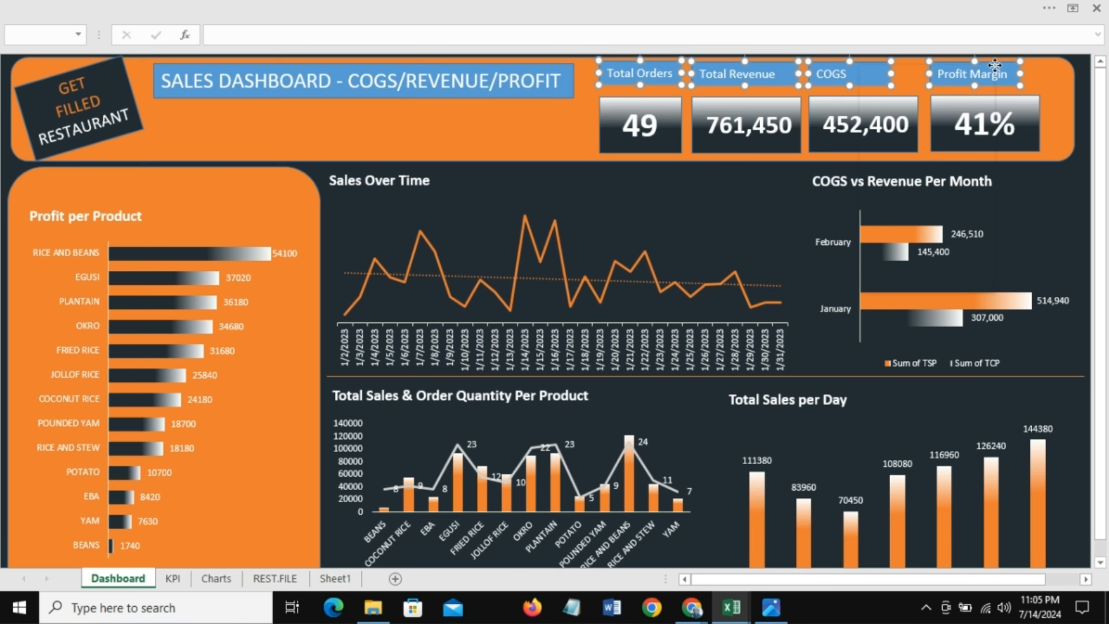
{"action": "right_click", "coordinate": [994, 67]}
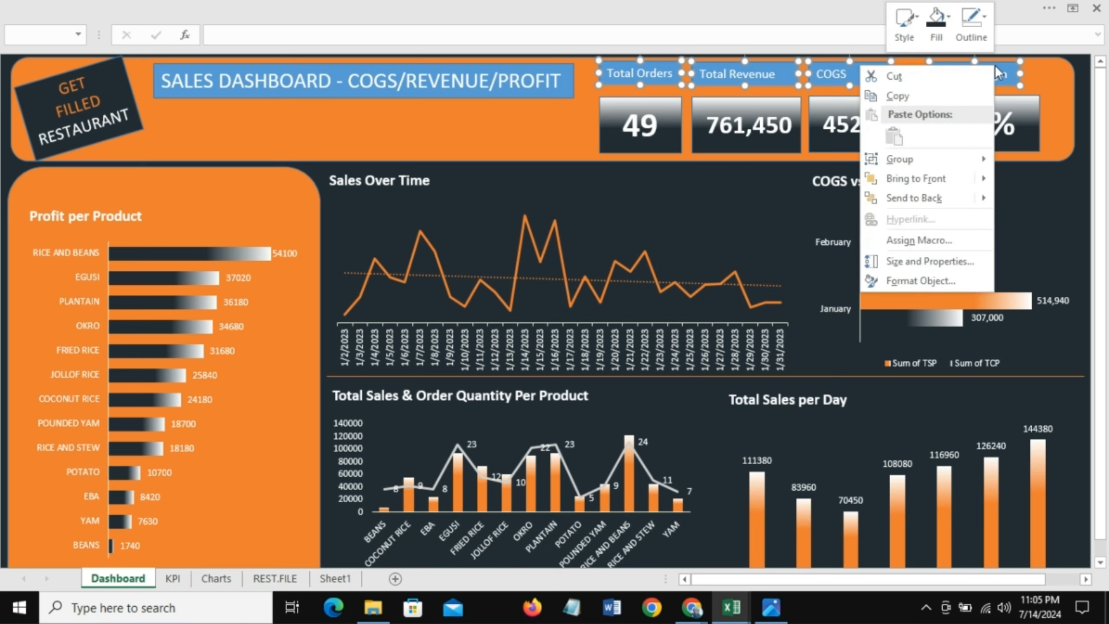
{"action": "left_click", "coordinate": [947, 25]}
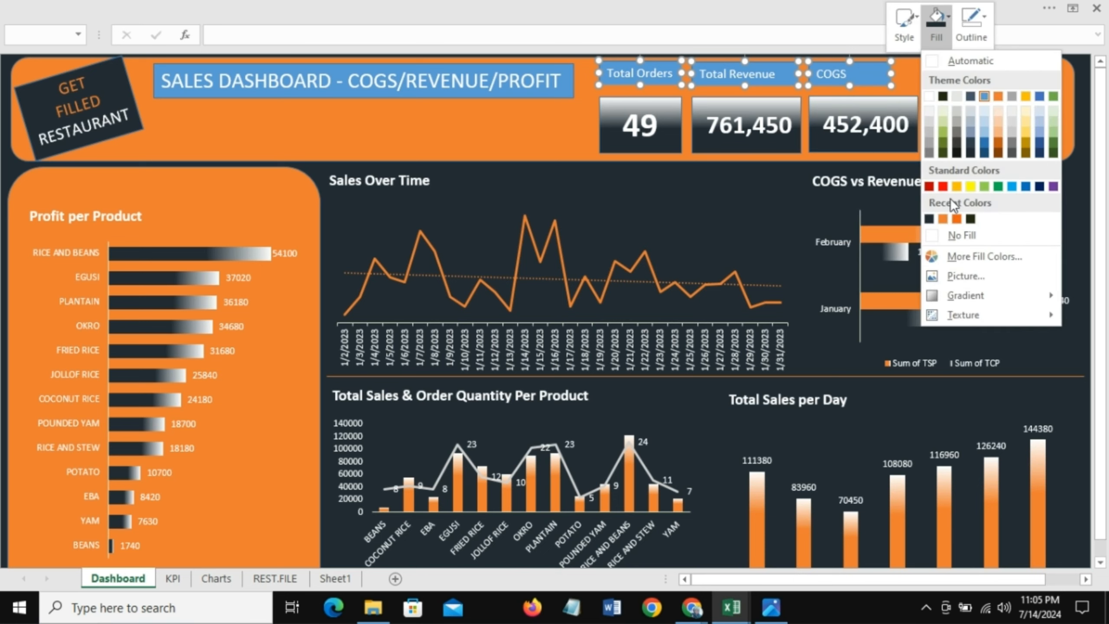
{"action": "left_click", "coordinate": [957, 238]}
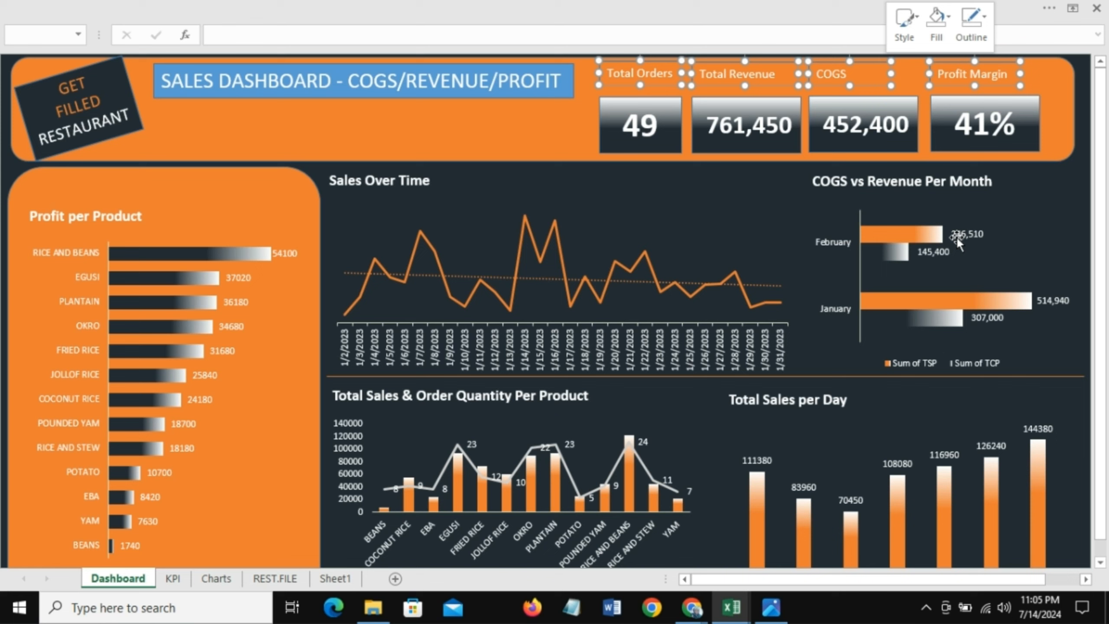
{"action": "left_click", "coordinate": [986, 22]}
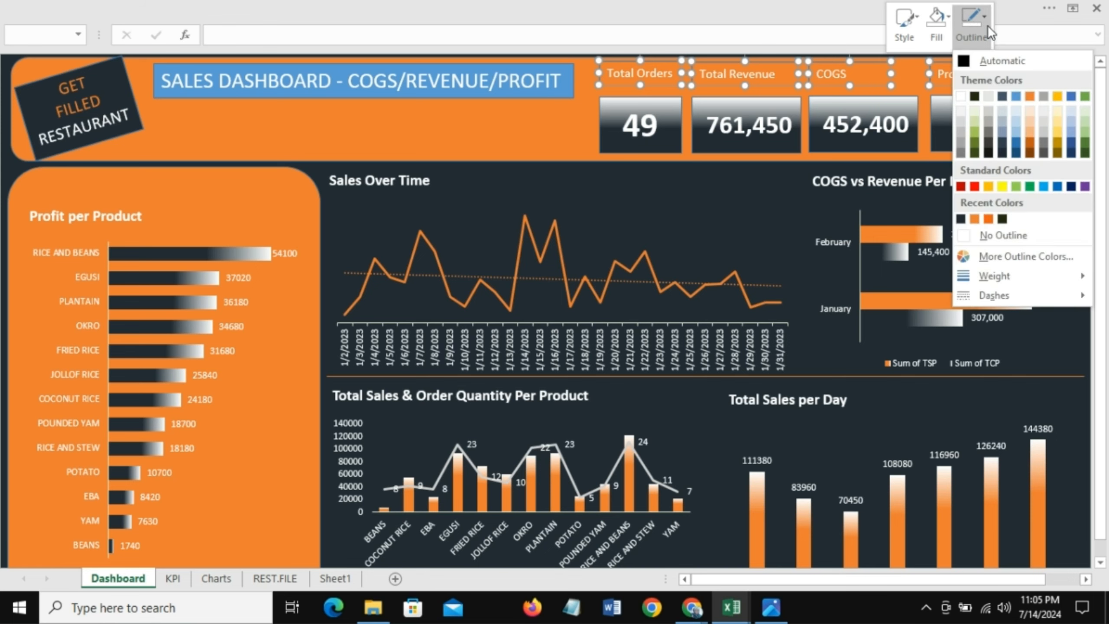
{"action": "left_click", "coordinate": [1003, 240]}
{"action": "left_click", "coordinate": [563, 133]}
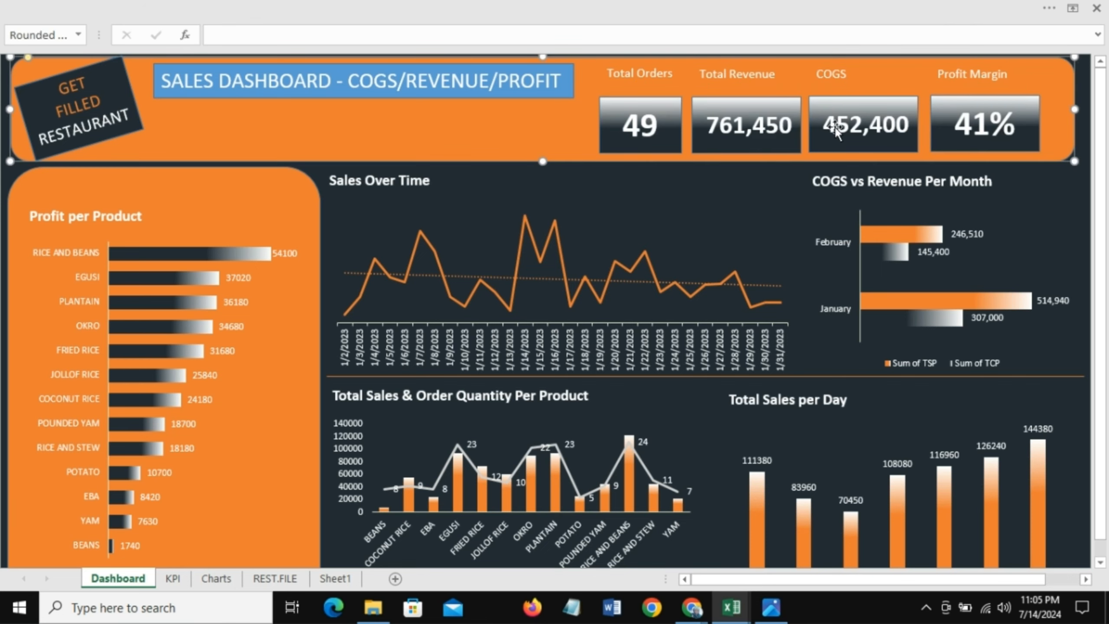
Step: Move the Total Orders and Total Revenue labels down closer to their value boxes
{"action": "left_click", "coordinate": [628, 73]}
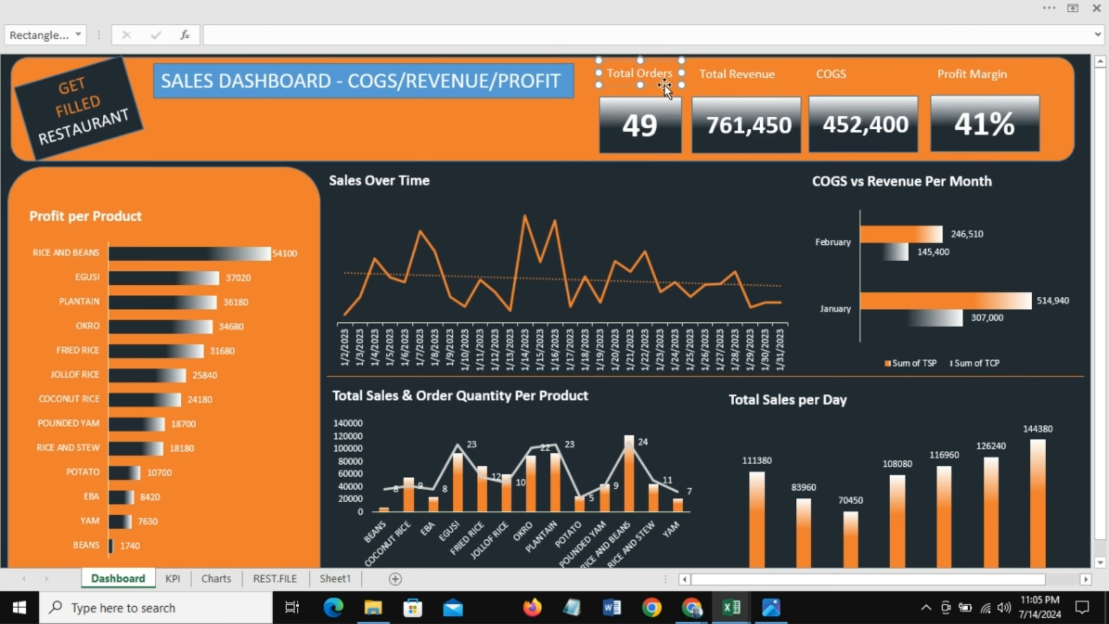
{"action": "left_click_drag", "start_coordinate": [672, 102], "coordinate": [662, 100]}
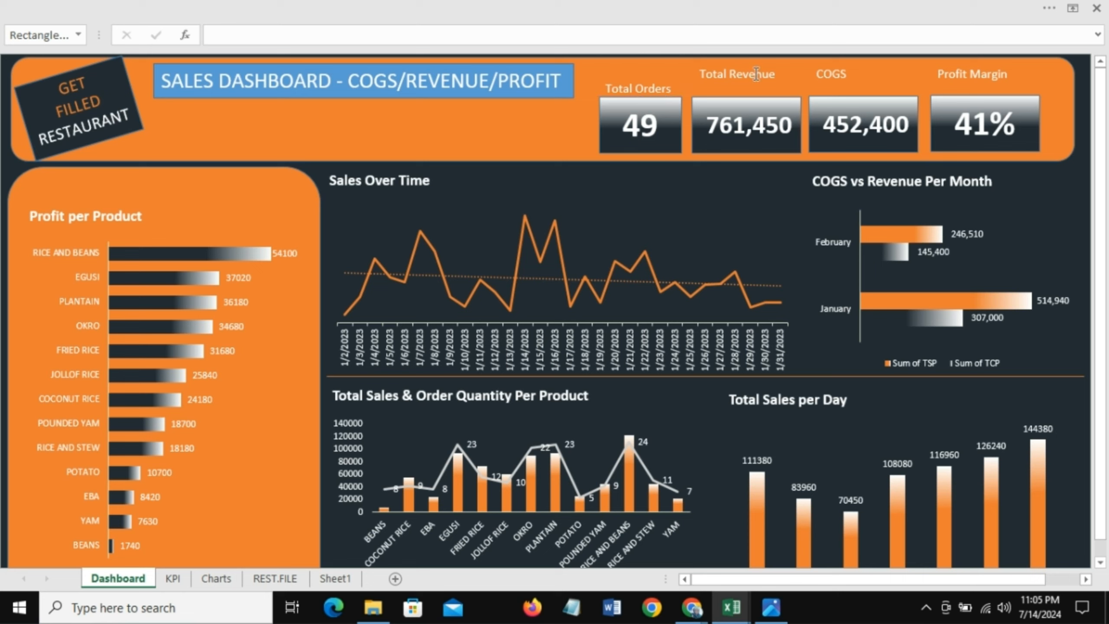
{"action": "left_click", "coordinate": [760, 84]}
{"action": "left_click_drag", "start_coordinate": [760, 84], "coordinate": [763, 101]}
{"action": "key", "text": "ctrl+z"}
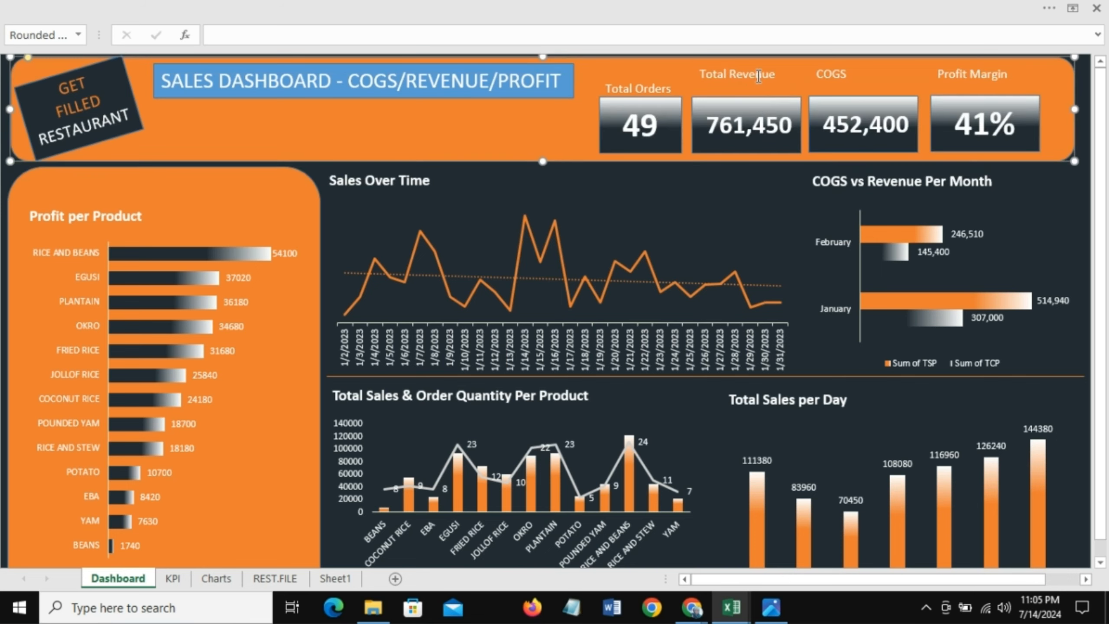
{"action": "left_click", "coordinate": [758, 72]}
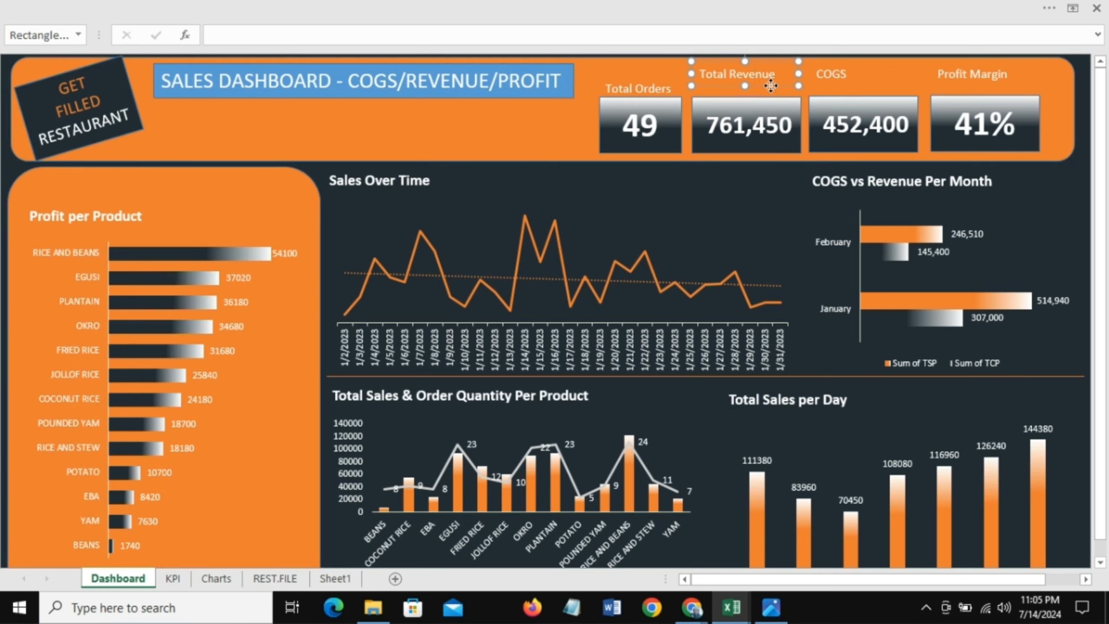
{"action": "left_click_drag", "start_coordinate": [771, 89], "coordinate": [774, 99]}
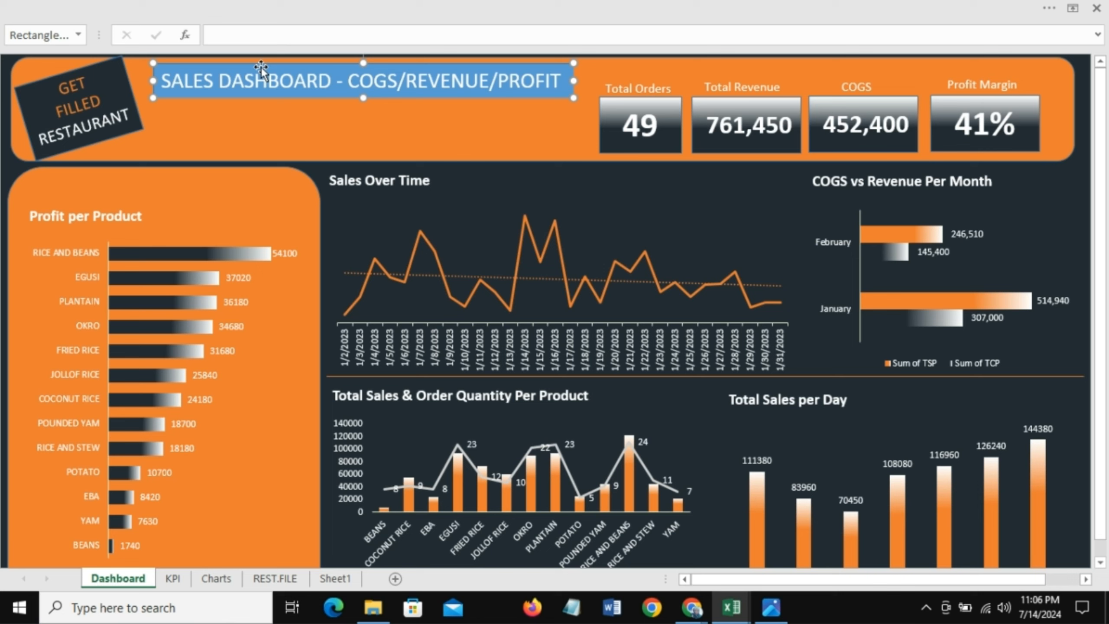
Step: Remove the fill and outline from the dashboard title box
{"action": "right_click", "coordinate": [262, 67]}
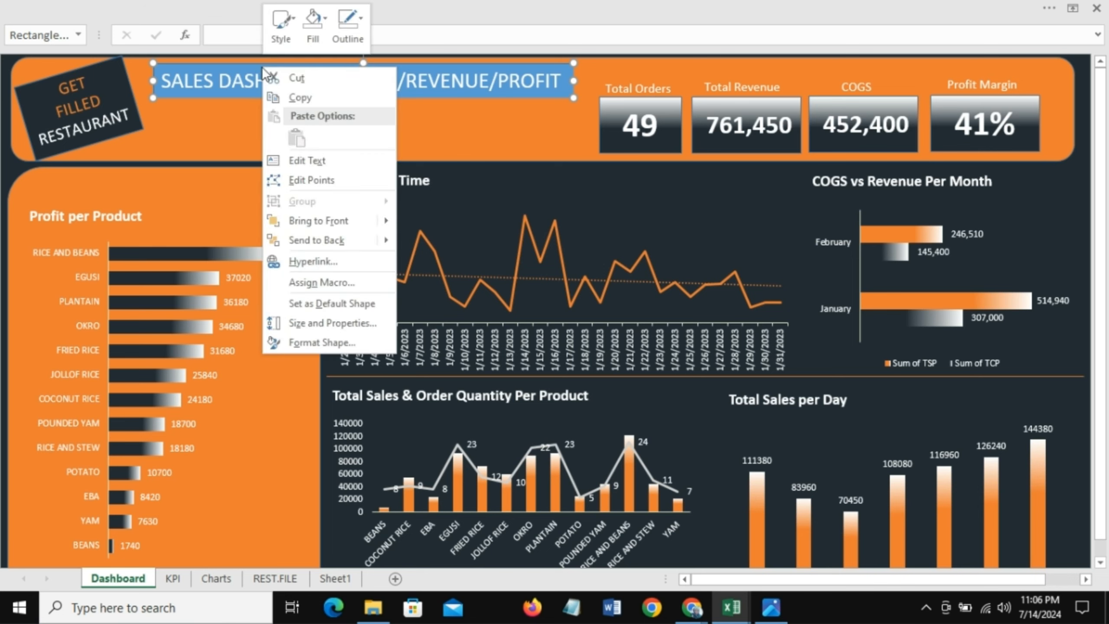
{"action": "left_click", "coordinate": [322, 20]}
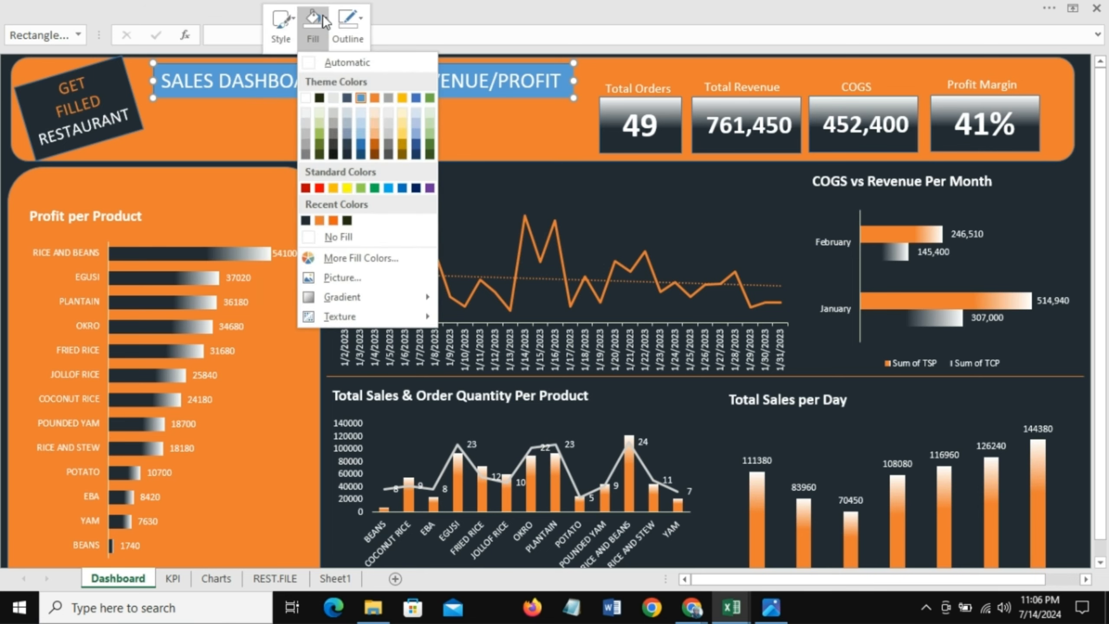
{"action": "left_click", "coordinate": [331, 238]}
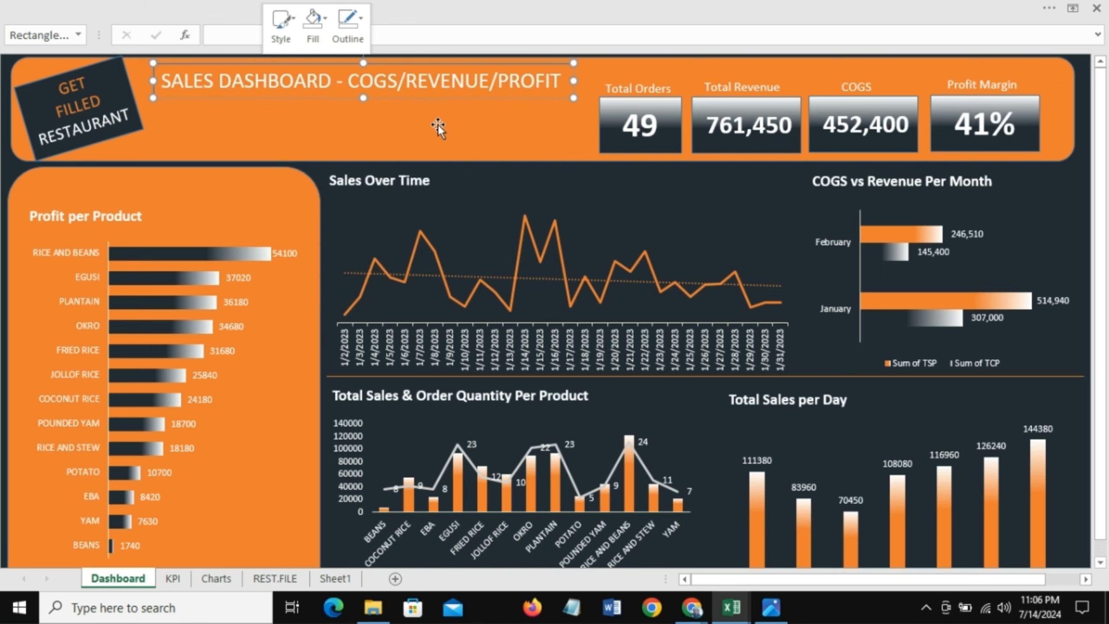
{"action": "left_click", "coordinate": [361, 17]}
{"action": "left_click", "coordinate": [392, 238]}
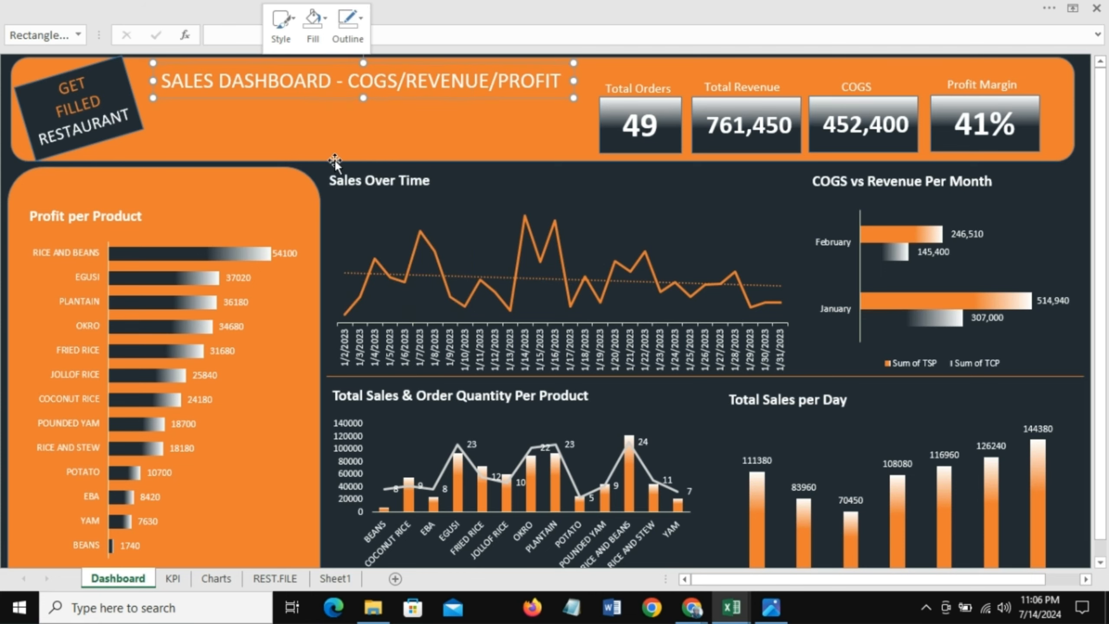
{"action": "left_click", "coordinate": [316, 142]}
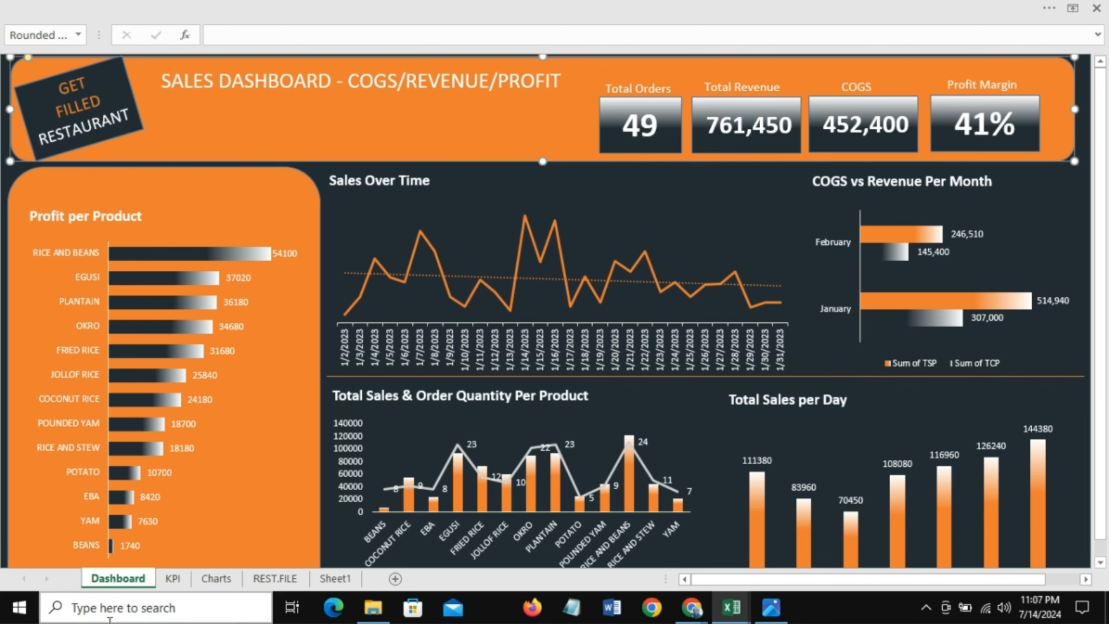
Step: Insert a Month slicer for the pivot table on the Charts sheet
{"action": "left_click", "coordinate": [217, 579]}
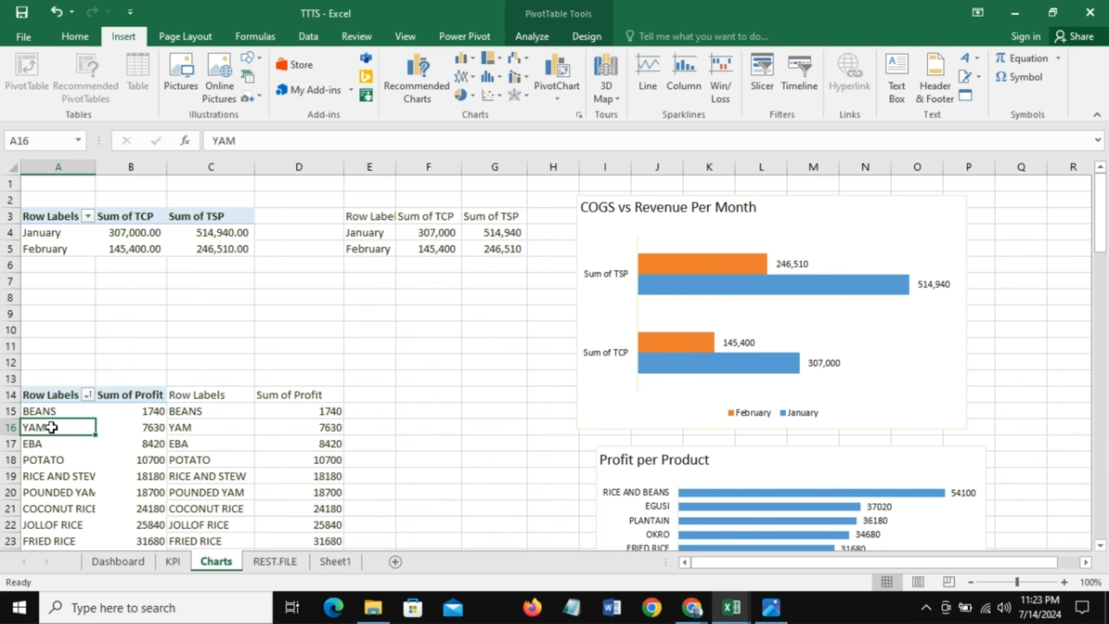
{"action": "left_click", "coordinate": [54, 459]}
{"action": "left_click", "coordinate": [52, 412]}
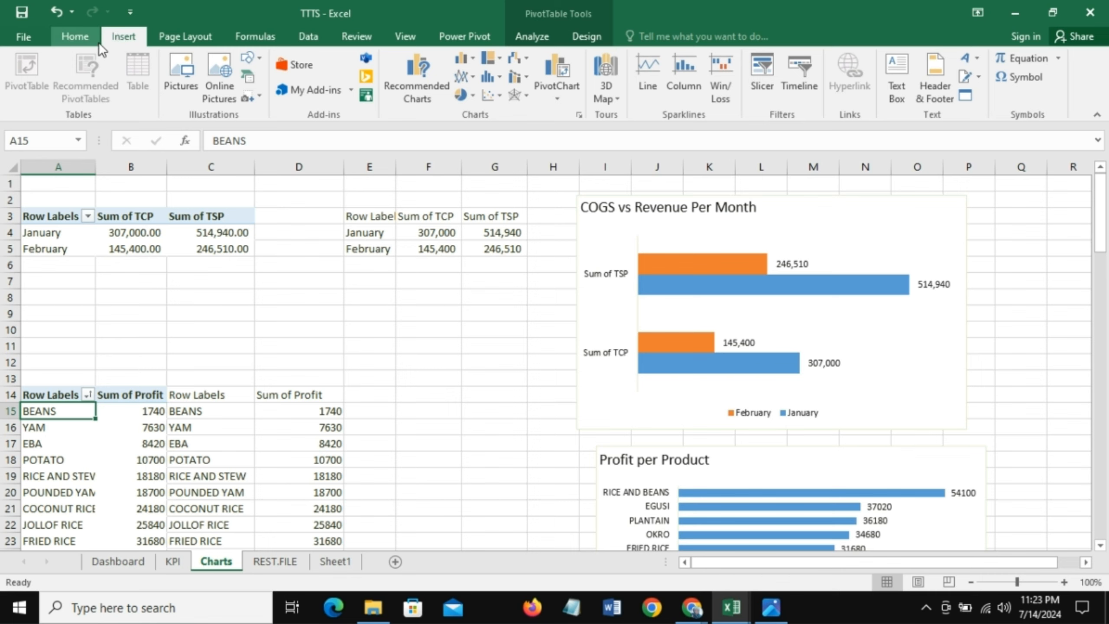
{"action": "left_click", "coordinate": [762, 76]}
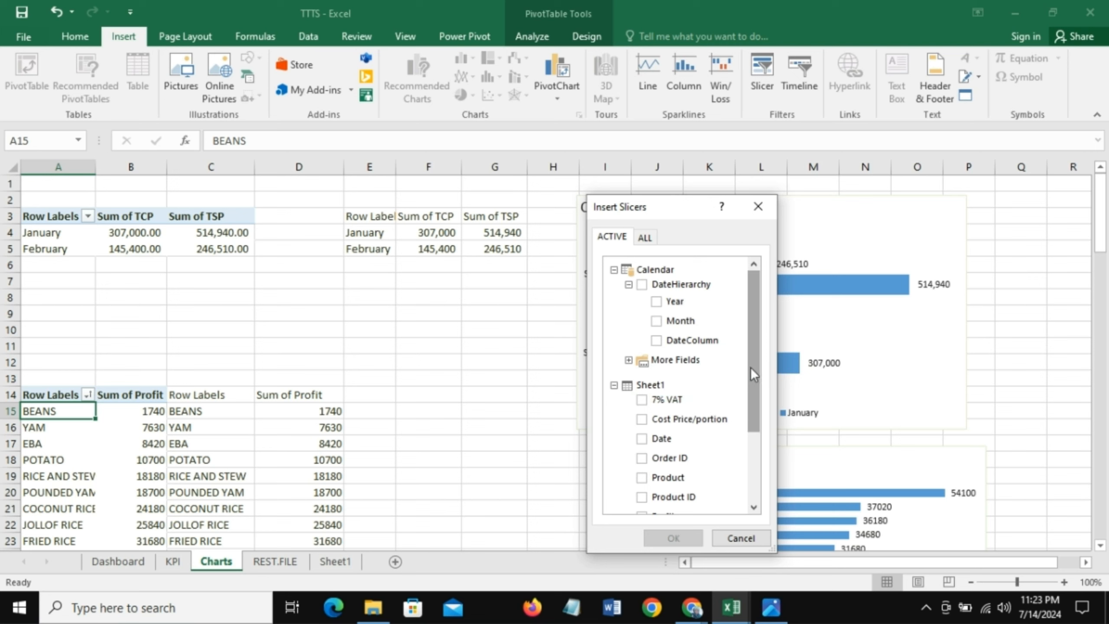
{"action": "left_click_drag", "start_coordinate": [750, 367], "coordinate": [758, 459]}
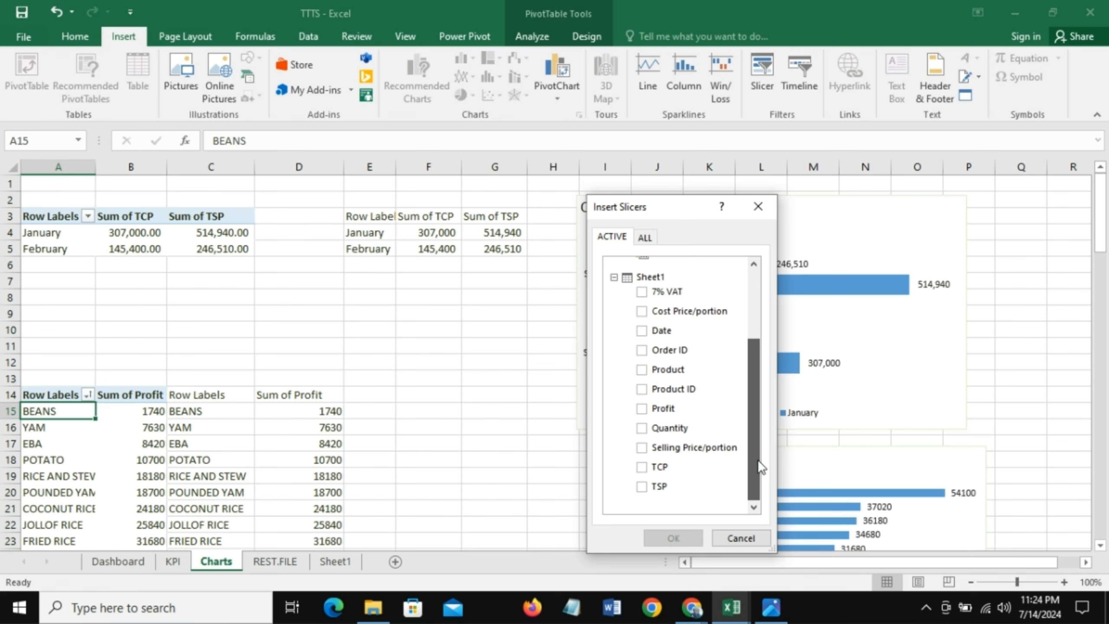
{"action": "left_click_drag", "start_coordinate": [761, 467], "coordinate": [767, 356]}
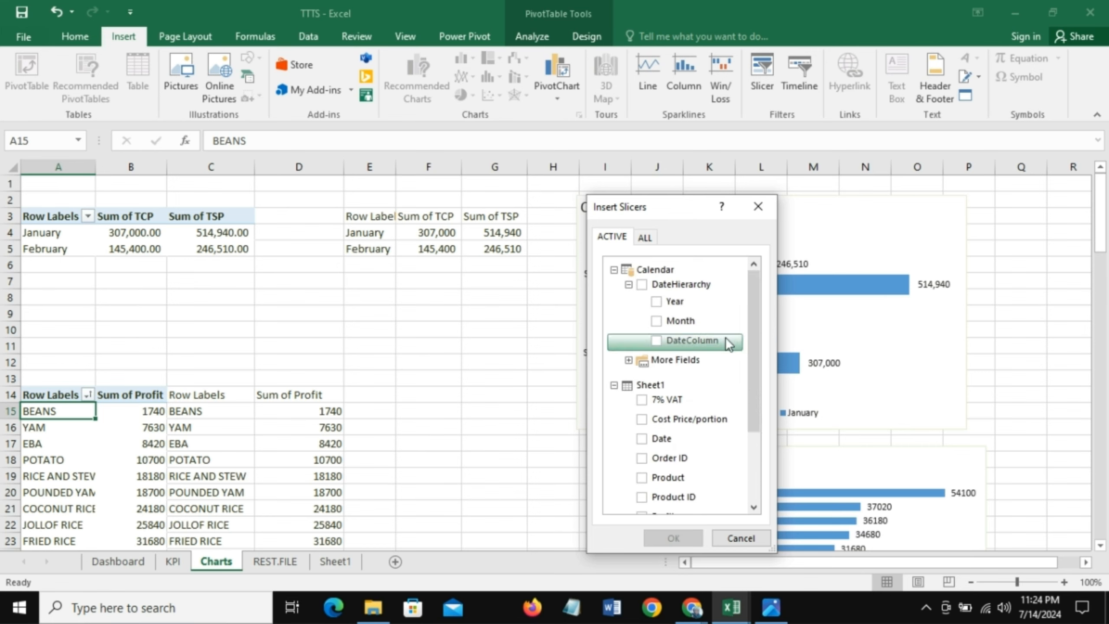
{"action": "left_click", "coordinate": [660, 321]}
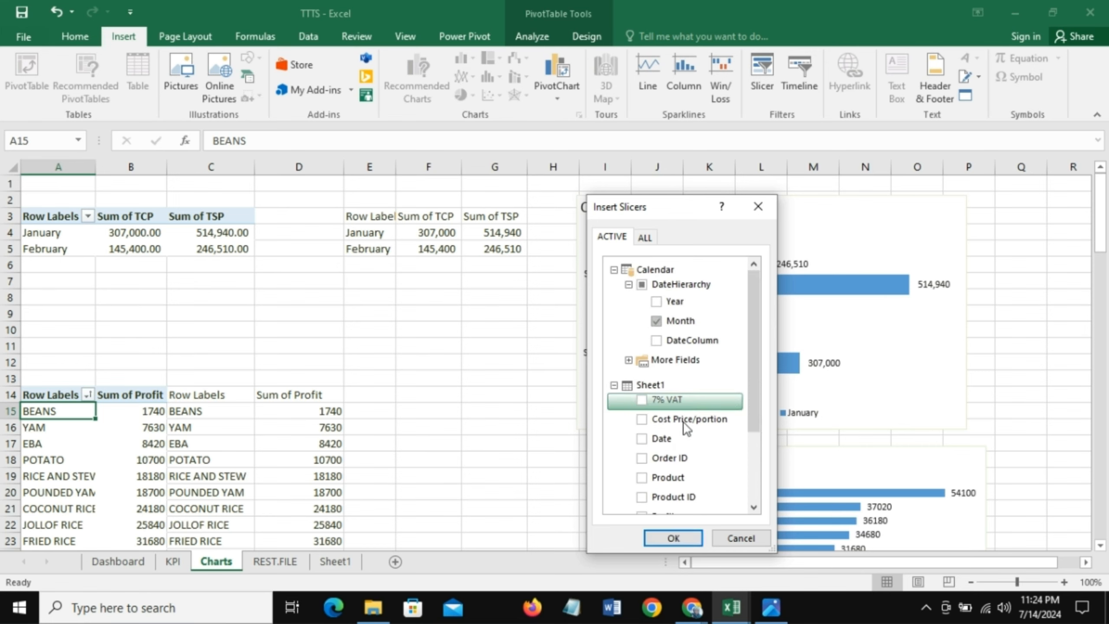
{"action": "left_click", "coordinate": [674, 538]}
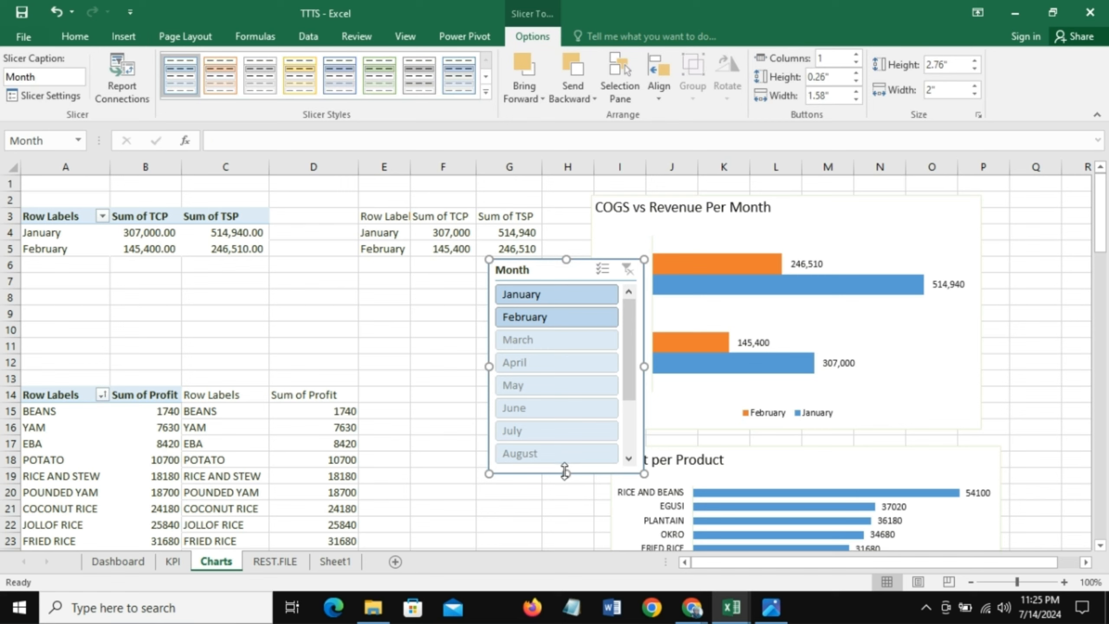
Step: Shrink the Month slicer's height and paste a copy of it onto the Dashboard sheet
{"action": "left_click_drag", "start_coordinate": [565, 473], "coordinate": [569, 337]}
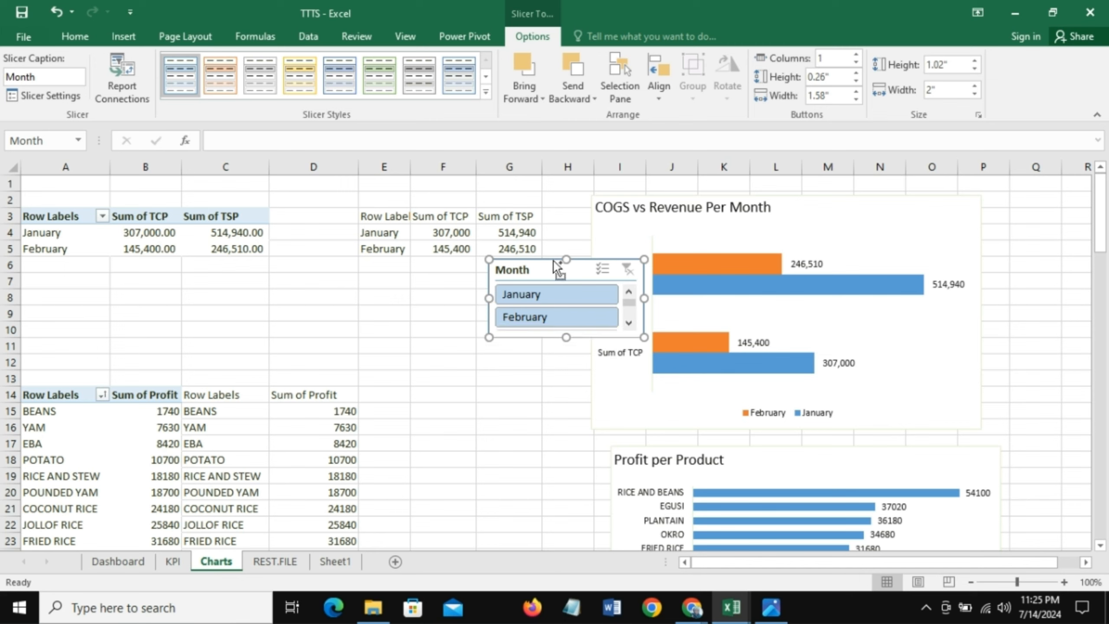
{"action": "left_click", "coordinate": [118, 562]}
{"action": "left_click", "coordinate": [308, 215]}
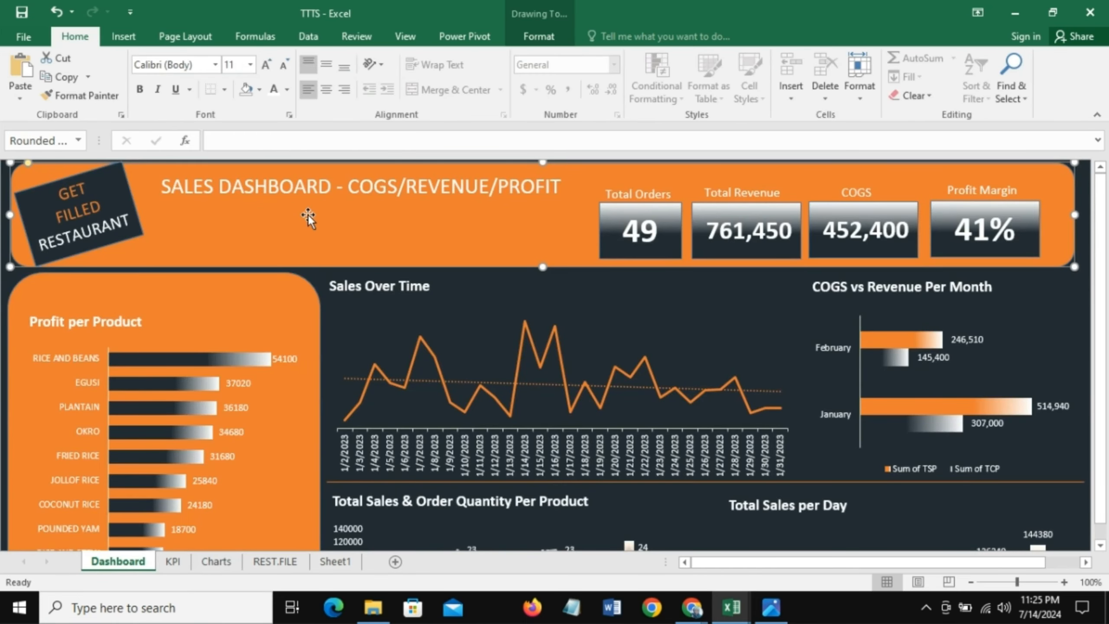
{"action": "key", "text": "ctrl+v"}
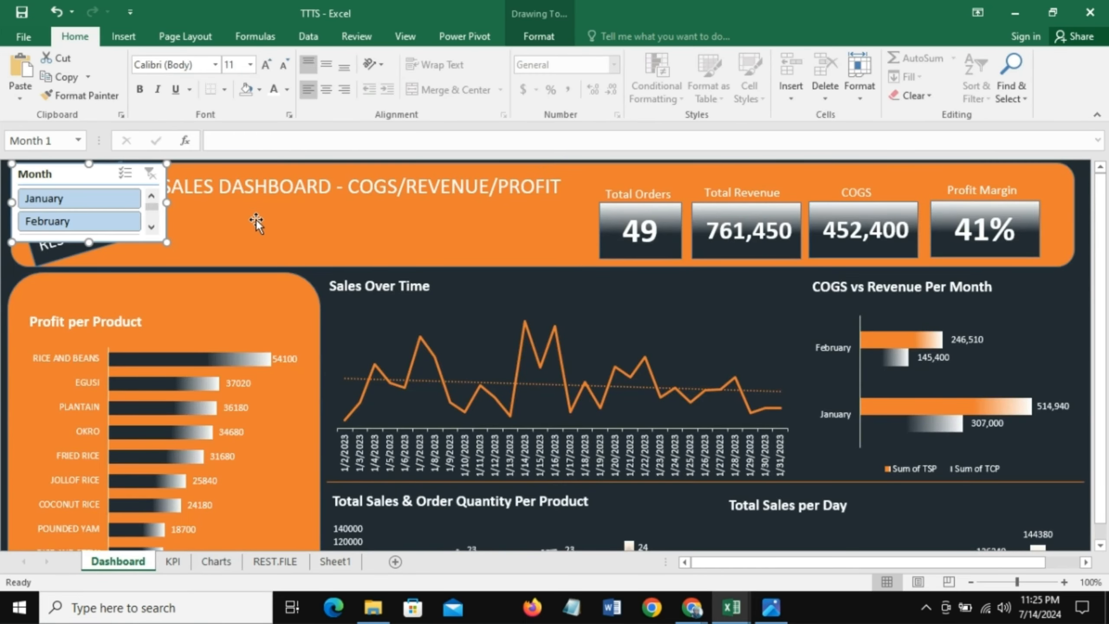
Step: Move the pasted slicer into the header beside the logo and set its buttons to 2 columns
{"action": "left_click_drag", "start_coordinate": [65, 166], "coordinate": [276, 197]}
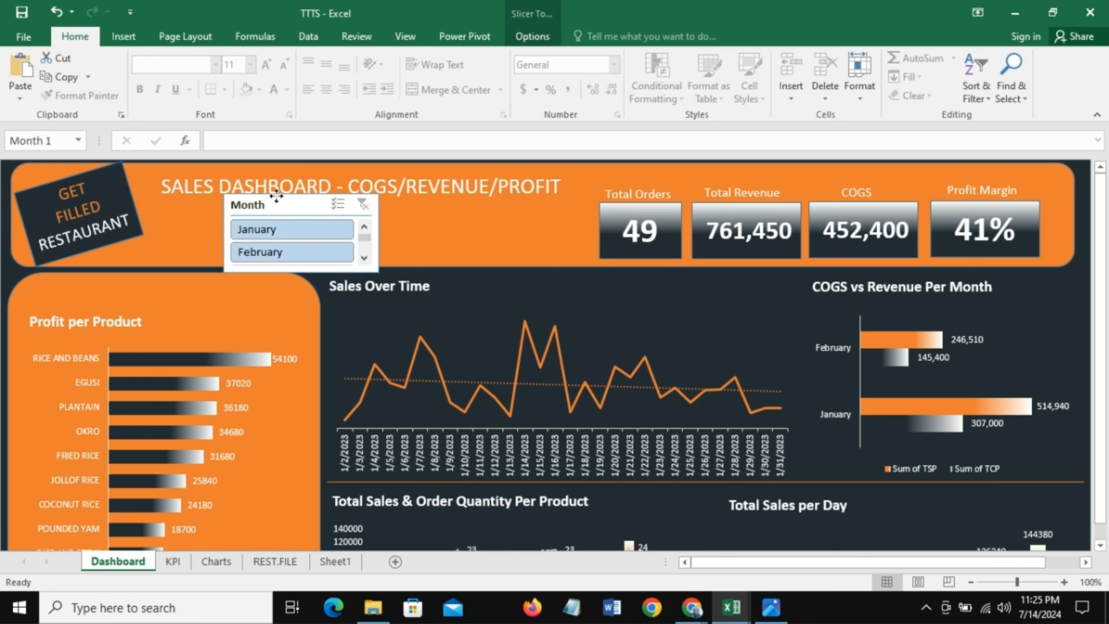
{"action": "left_click", "coordinate": [535, 36]}
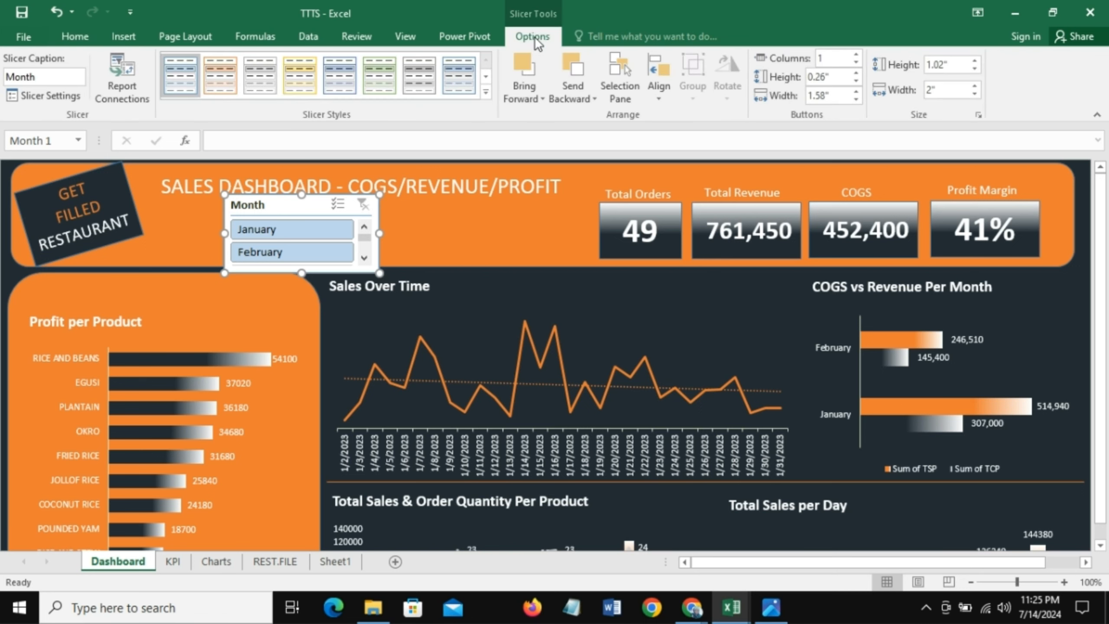
{"action": "left_click", "coordinate": [856, 55]}
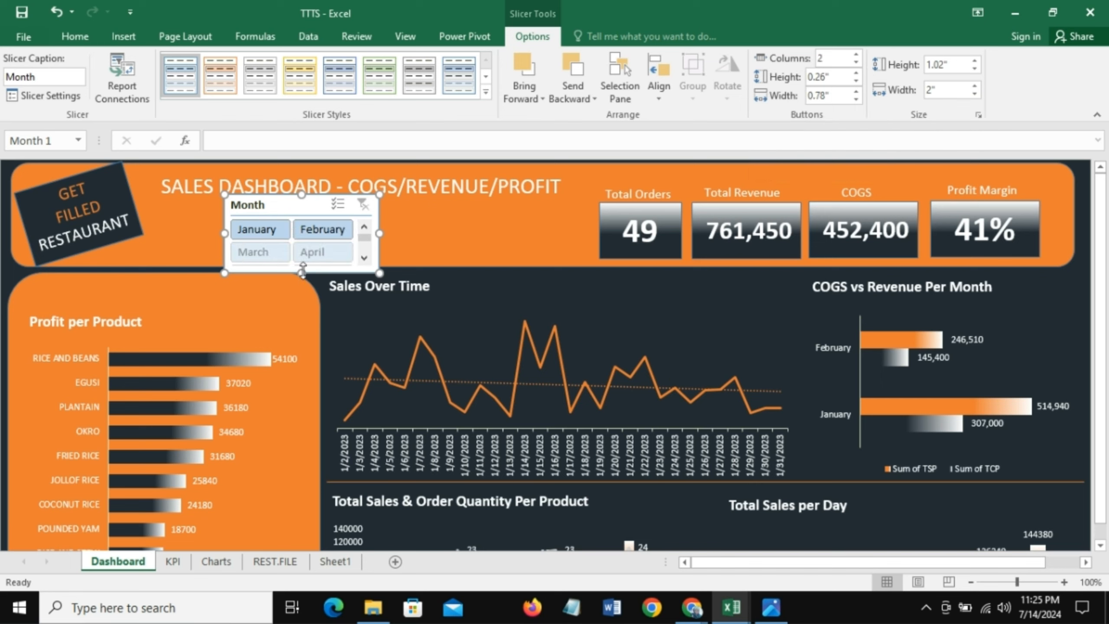
Step: Resize the slicer to about 2.72" wide by 0.88" high with 0.4" buttons and nudge it into place
{"action": "left_click_drag", "start_coordinate": [302, 268], "coordinate": [301, 247]}
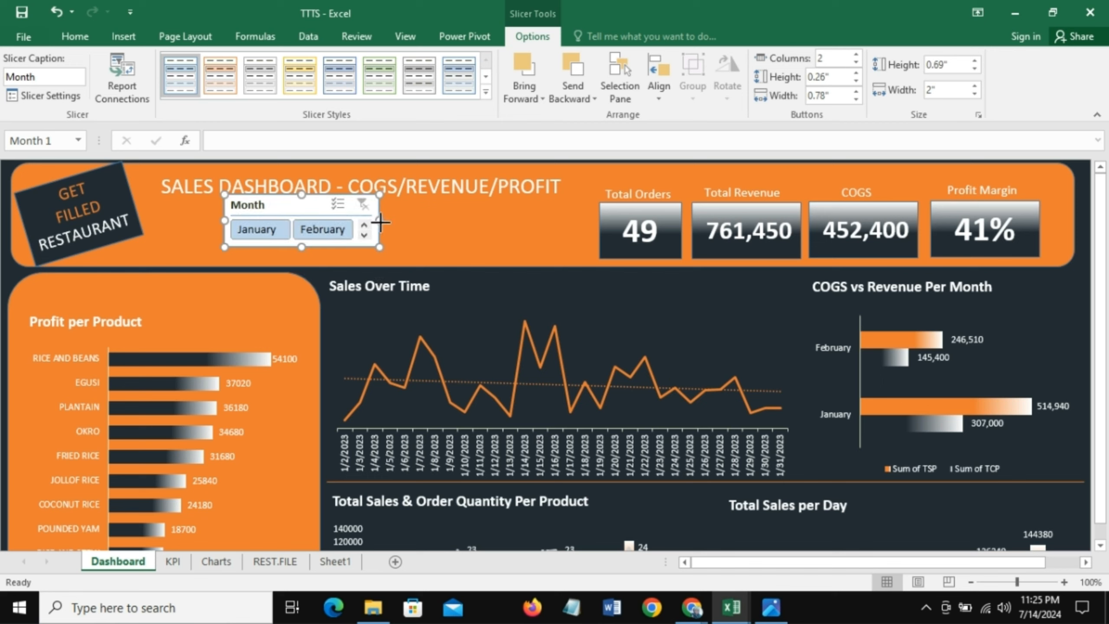
{"action": "left_click_drag", "start_coordinate": [380, 223], "coordinate": [425, 223]}
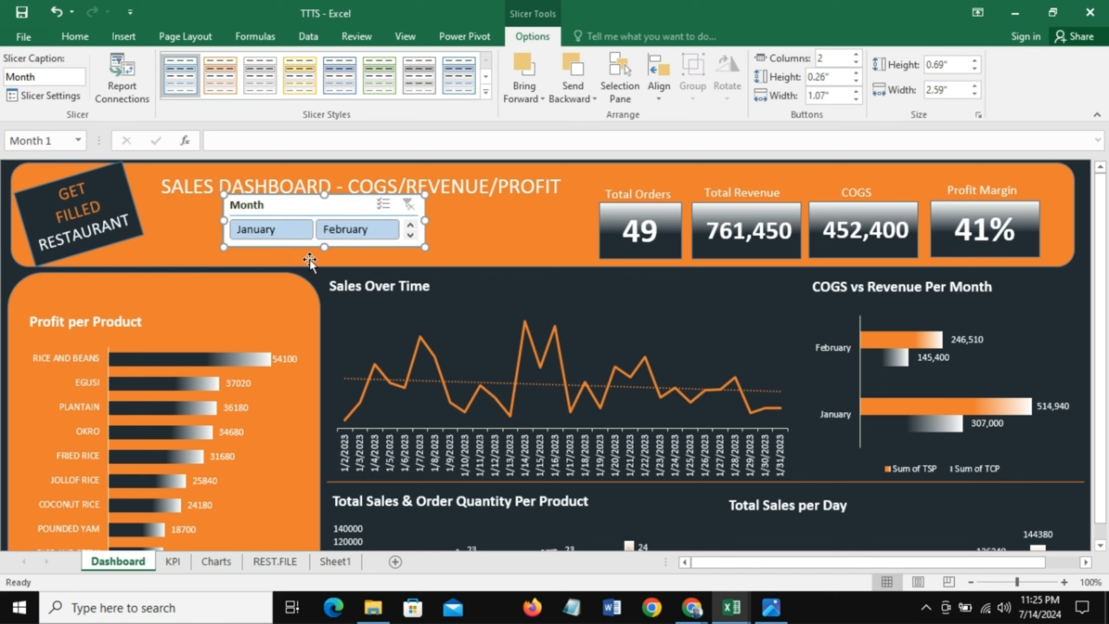
{"action": "mouse_move", "coordinate": [330, 247]}
{"action": "left_mouse_down"}
{"action": "mouse_move", "coordinate": [330, 261]}
{"action": "mouse_move", "coordinate": [324, 248]}
{"action": "left_mouse_up"}
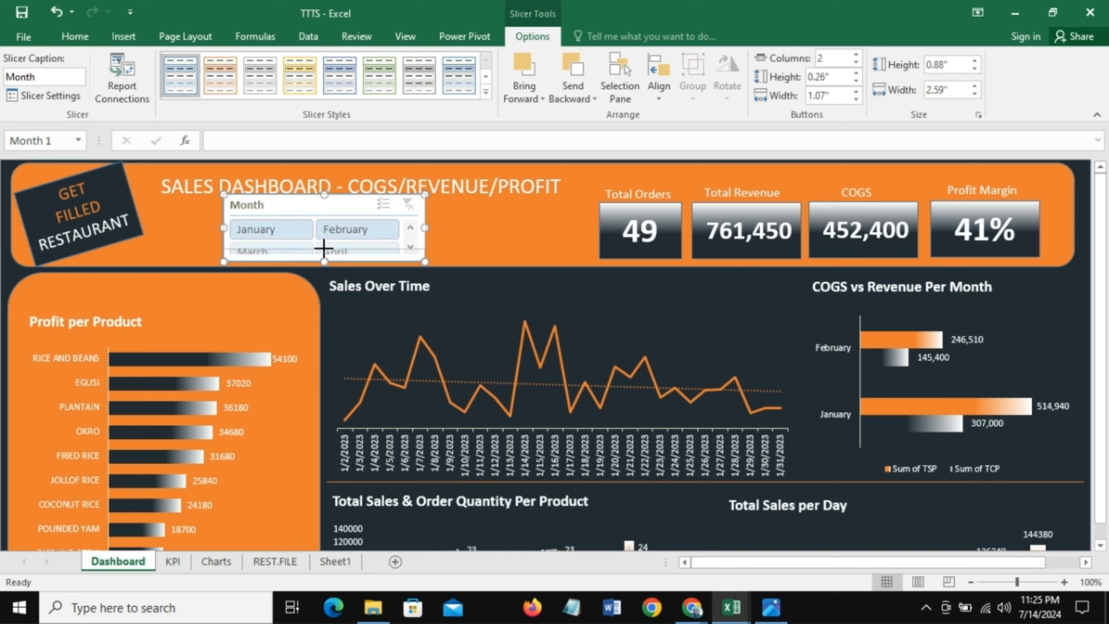
{"action": "left_click", "coordinate": [856, 74]}
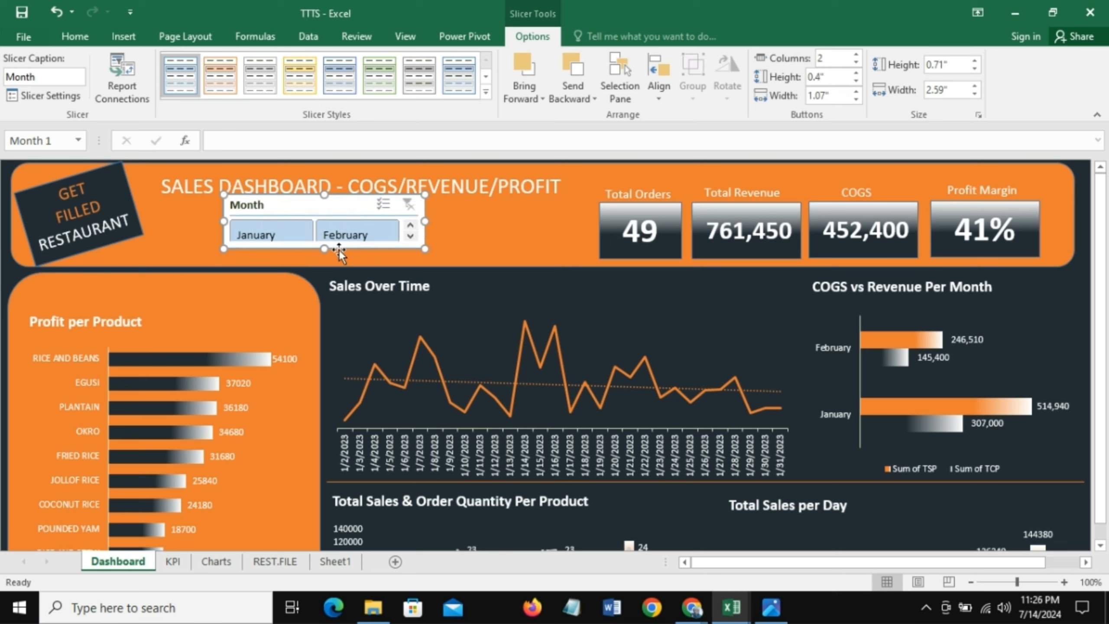
{"action": "mouse_move", "coordinate": [326, 249]}
{"action": "left_mouse_down"}
{"action": "mouse_move", "coordinate": [326, 263]}
{"action": "mouse_move", "coordinate": [323, 254]}
{"action": "left_mouse_up"}
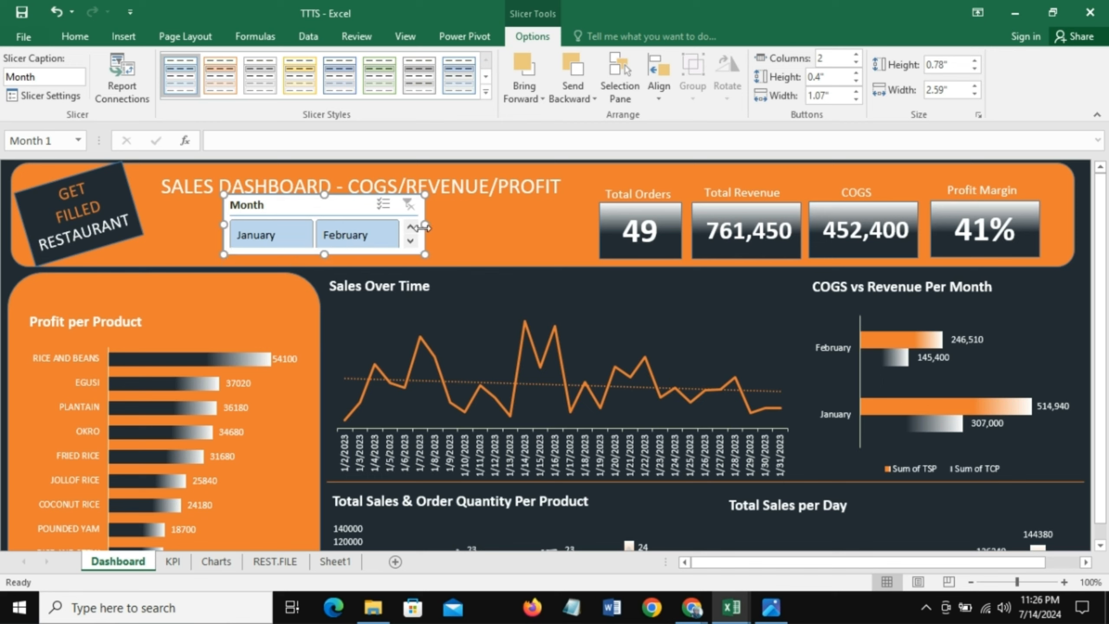
{"action": "mouse_move", "coordinate": [423, 225]}
{"action": "left_mouse_down"}
{"action": "mouse_move", "coordinate": [403, 225]}
{"action": "mouse_move", "coordinate": [435, 227]}
{"action": "left_mouse_up"}
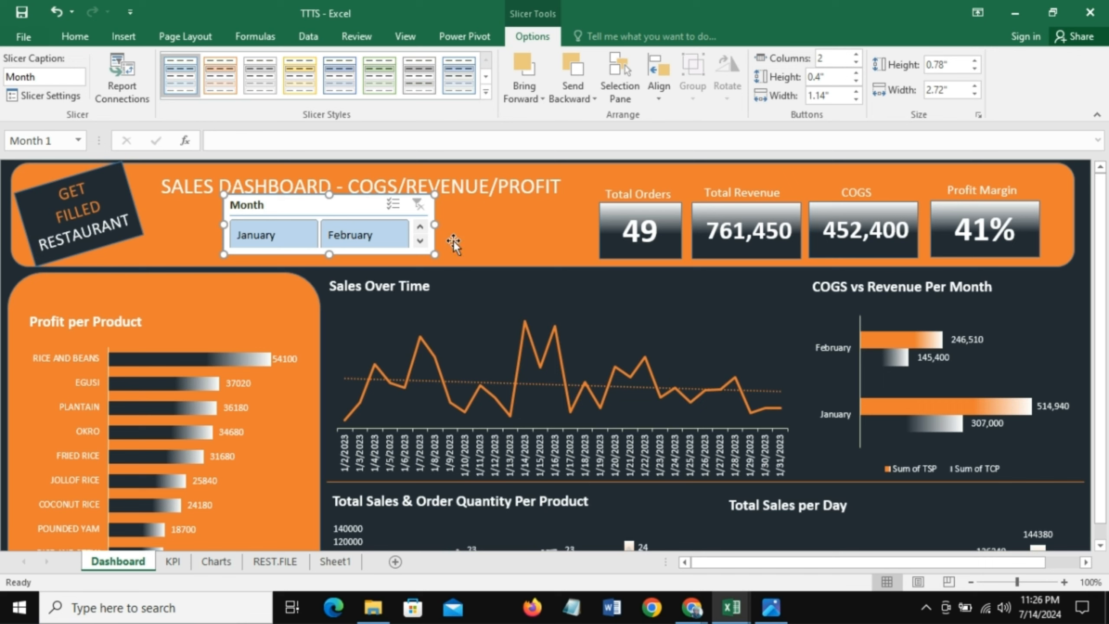
{"action": "left_click_drag", "start_coordinate": [329, 256], "coordinate": [330, 261]}
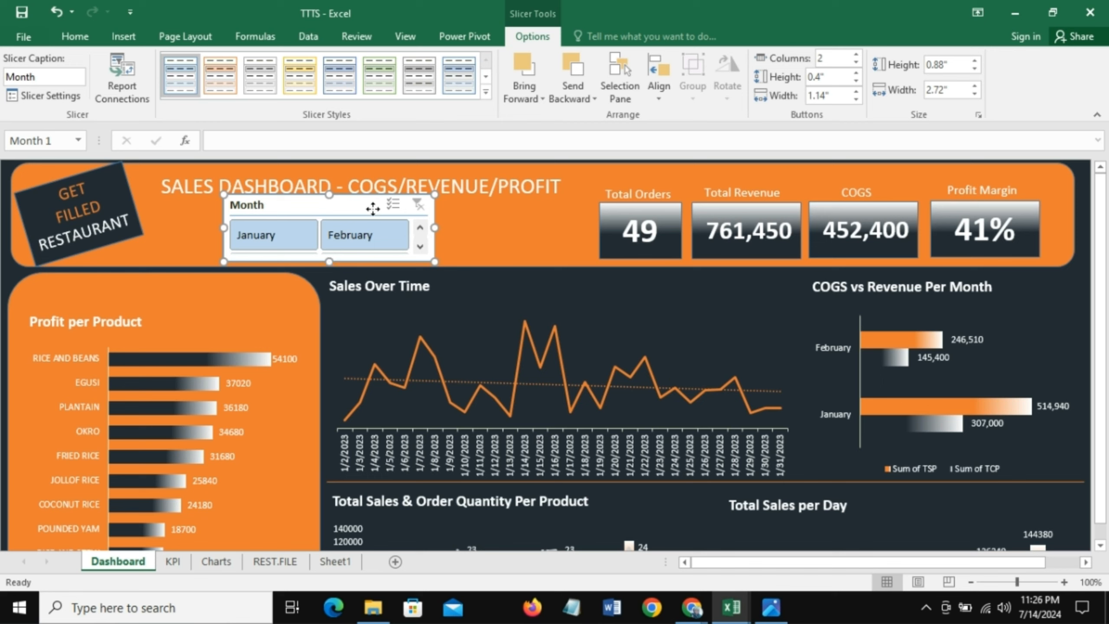
{"action": "left_click_drag", "start_coordinate": [356, 195], "coordinate": [367, 201]}
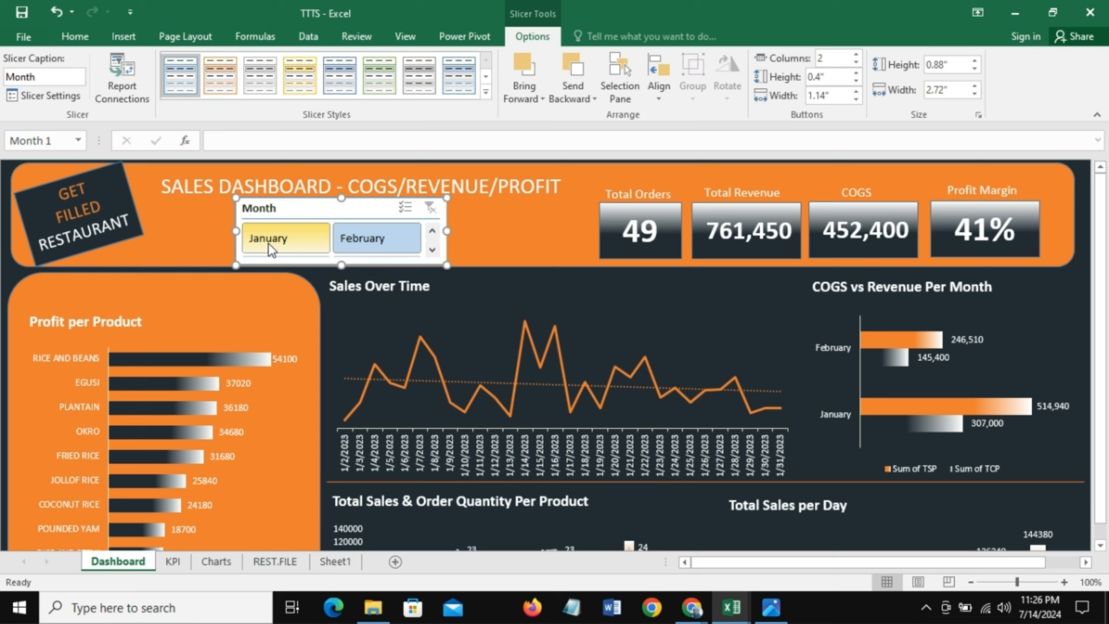
Step: Create a new slicer style and format its Whole Slicer element with white font and no background fill
{"action": "left_click", "coordinate": [486, 93]}
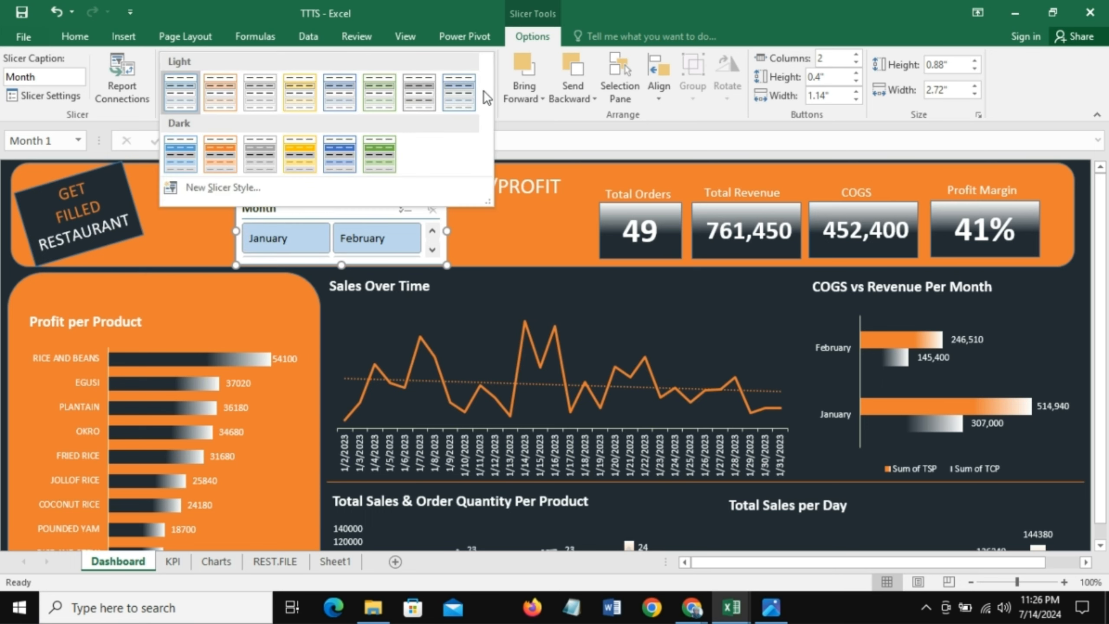
{"action": "left_click", "coordinate": [201, 187]}
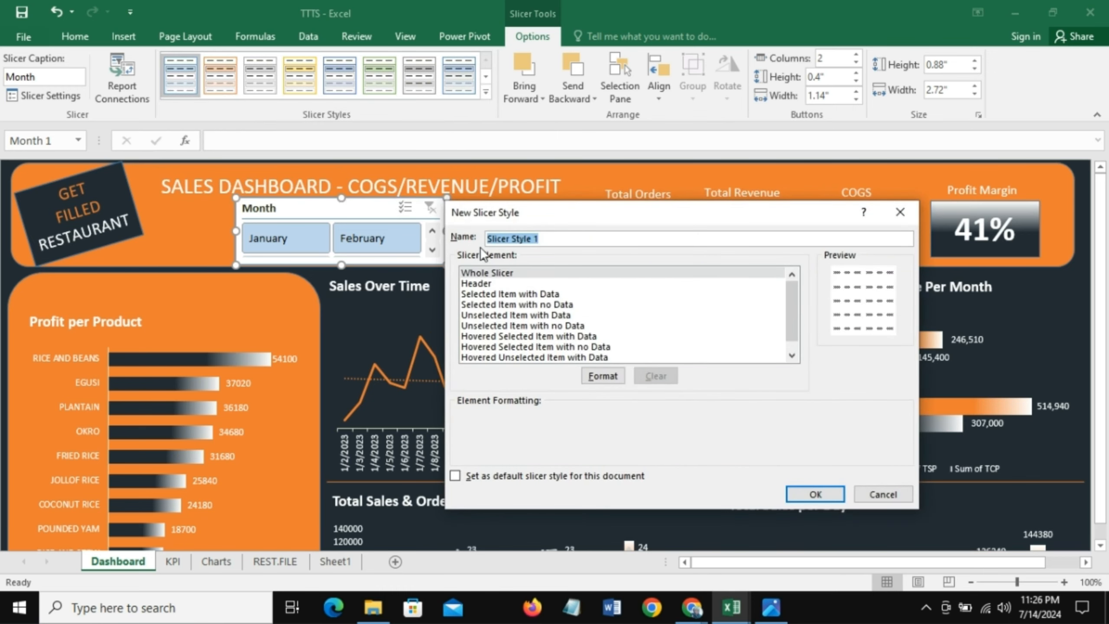
{"action": "left_click", "coordinate": [509, 274]}
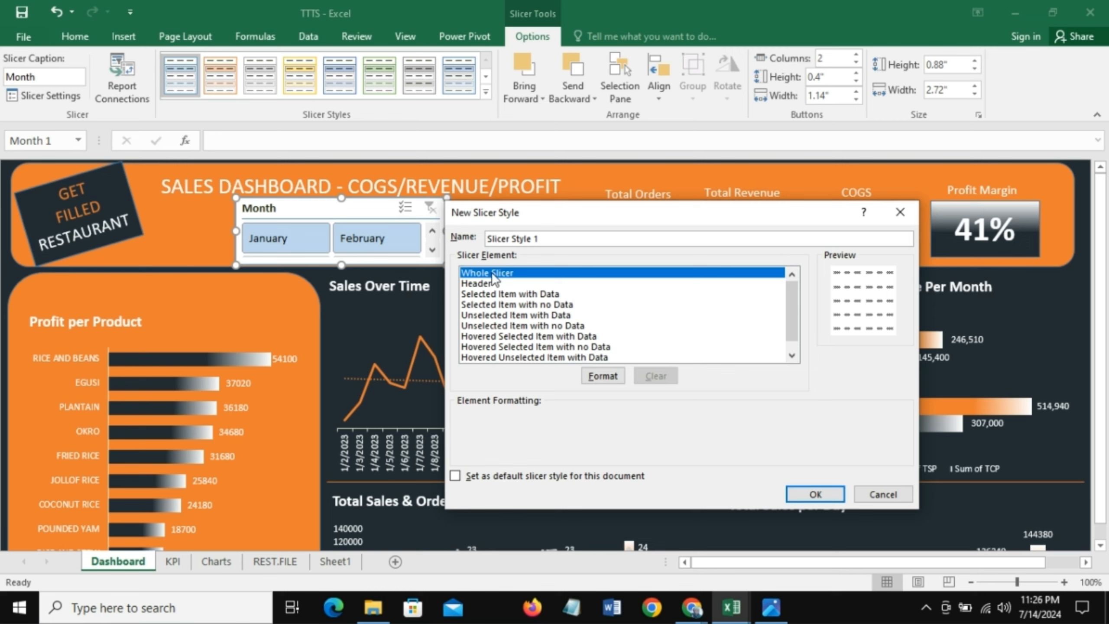
{"action": "left_click", "coordinate": [599, 377]}
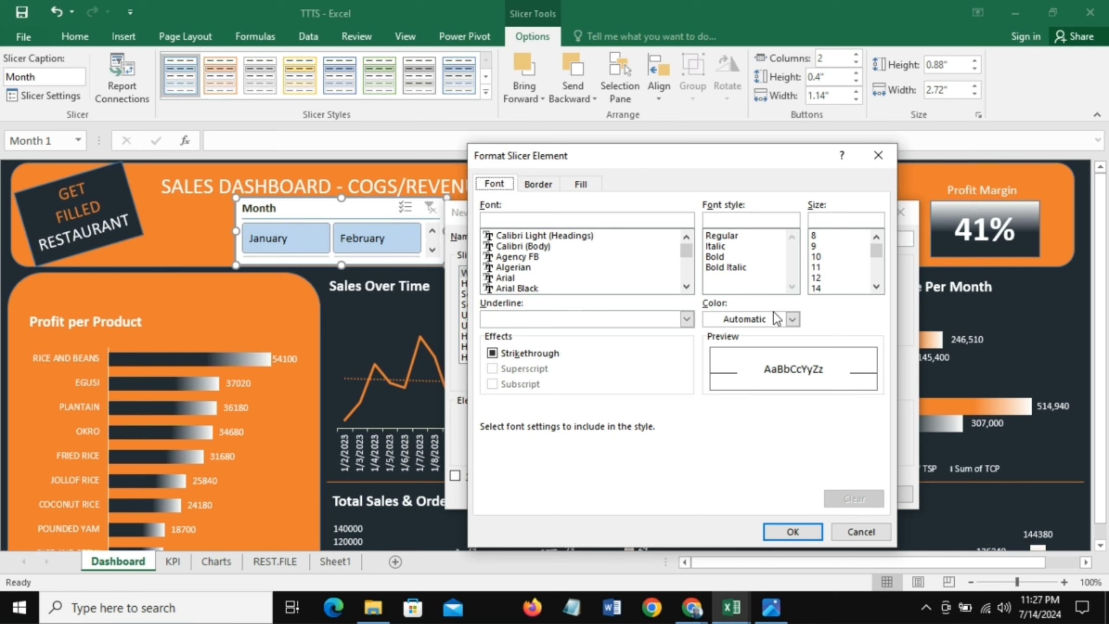
{"action": "left_click", "coordinate": [792, 319]}
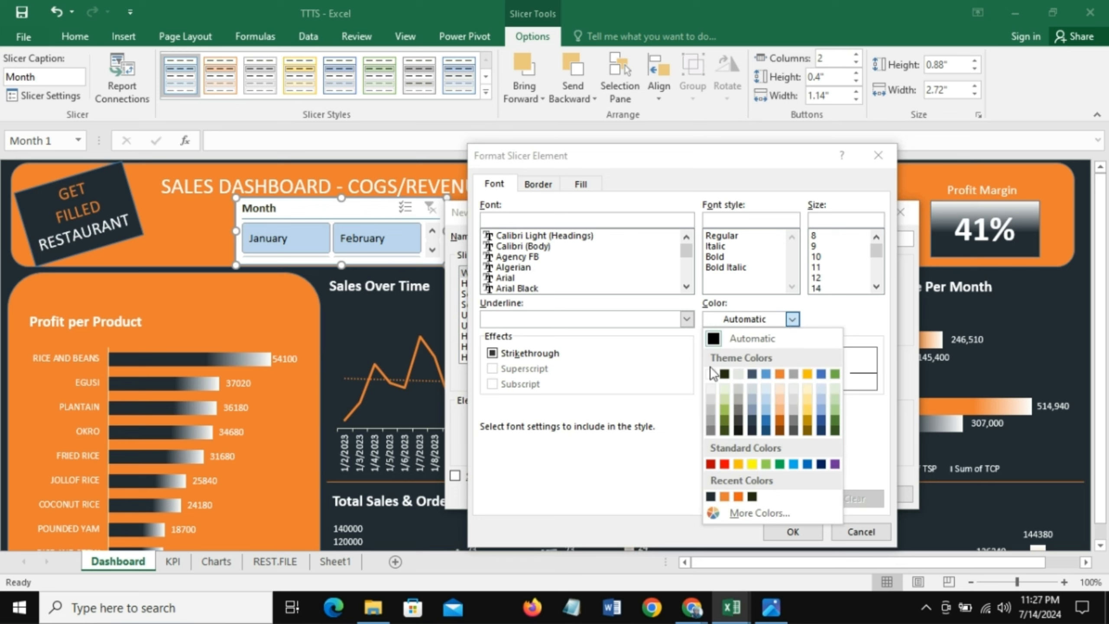
{"action": "left_click", "coordinate": [708, 377]}
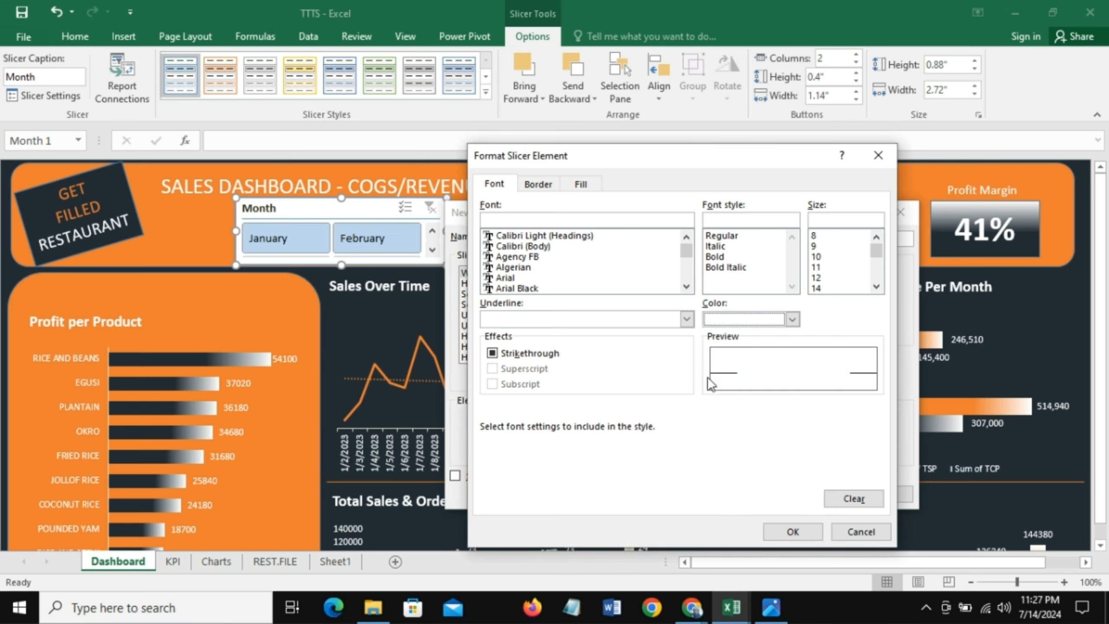
{"action": "left_click", "coordinate": [580, 184]}
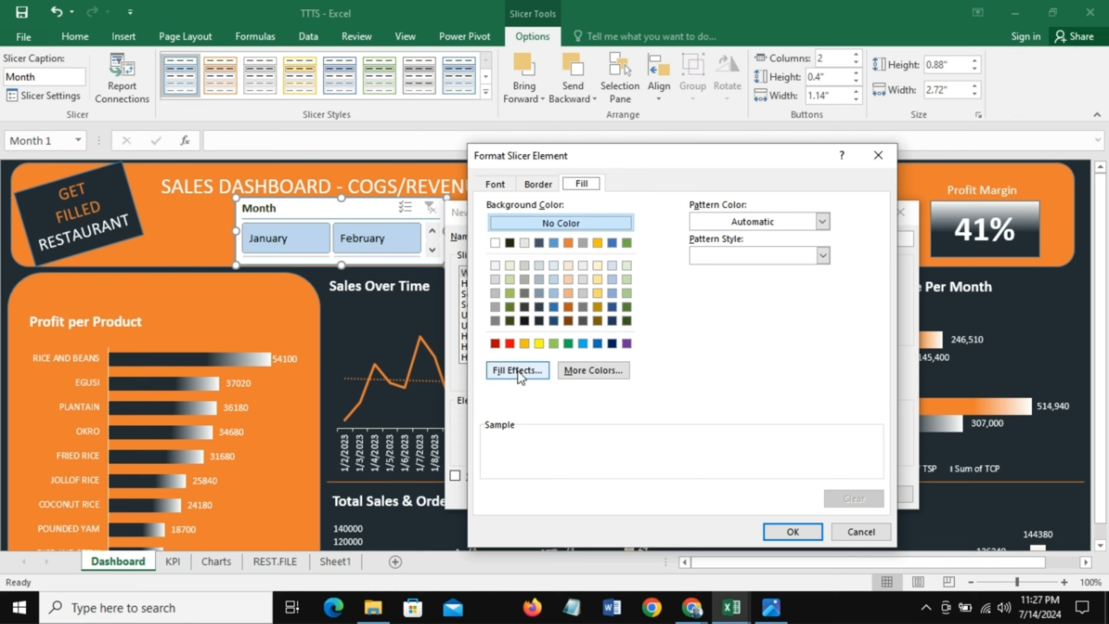
{"action": "left_click", "coordinate": [567, 243]}
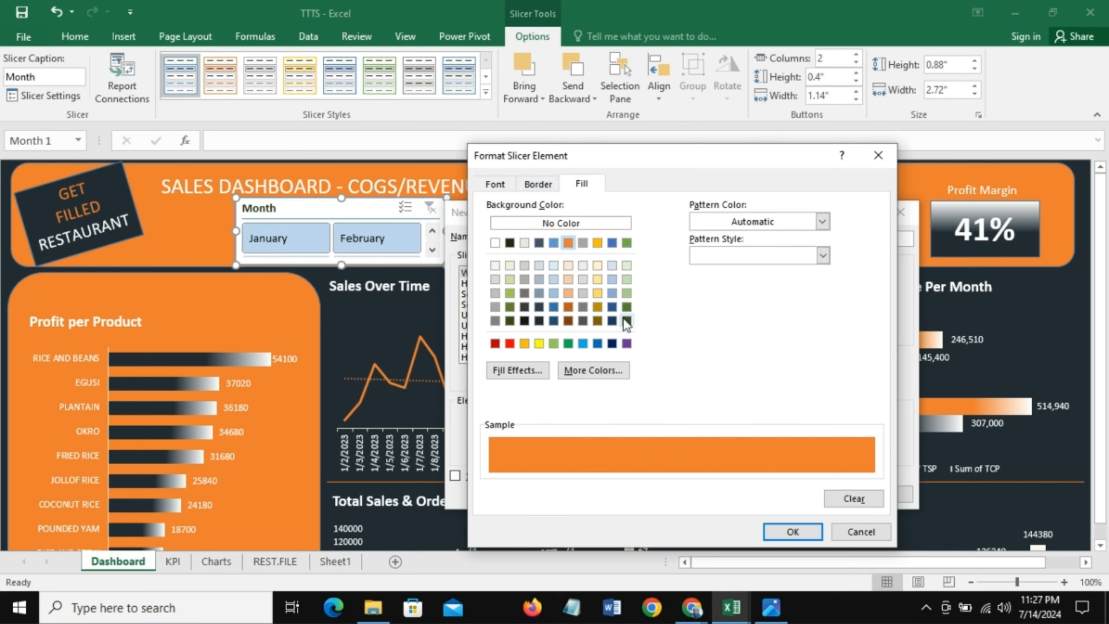
{"action": "left_click", "coordinate": [560, 224]}
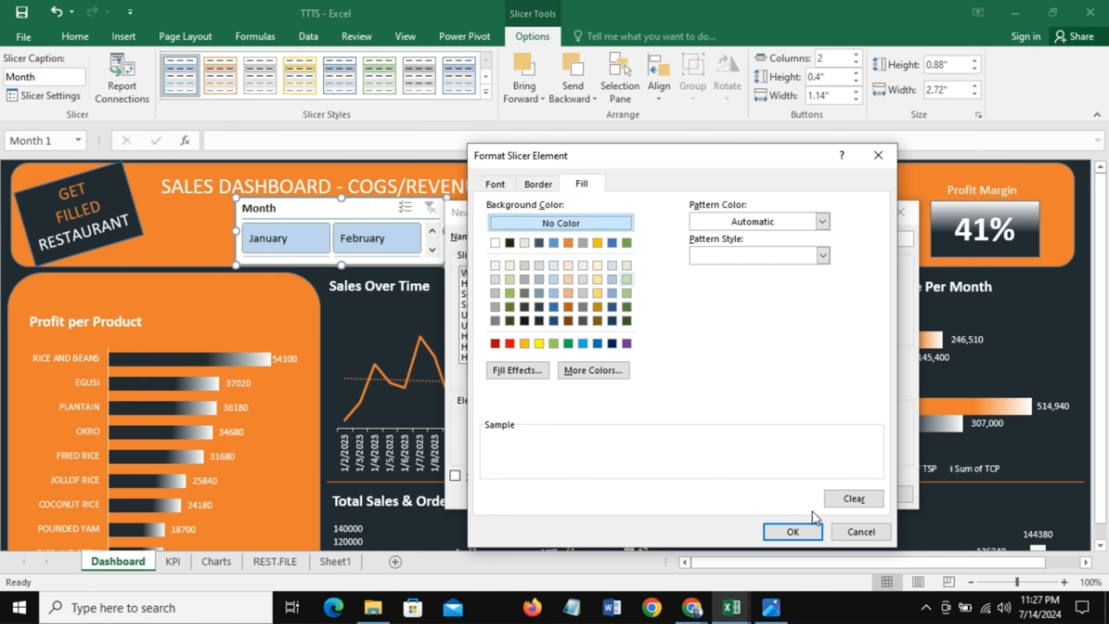
{"action": "left_click", "coordinate": [791, 531]}
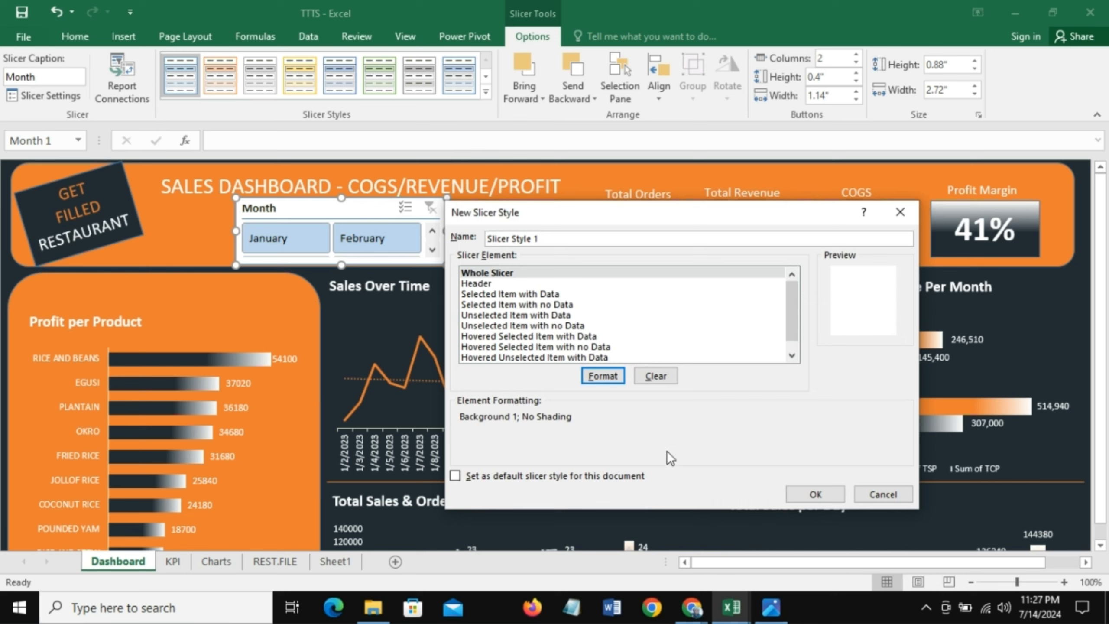
Step: Set the font color of the style's Selected Item with Data element to white
{"action": "left_click", "coordinate": [490, 296]}
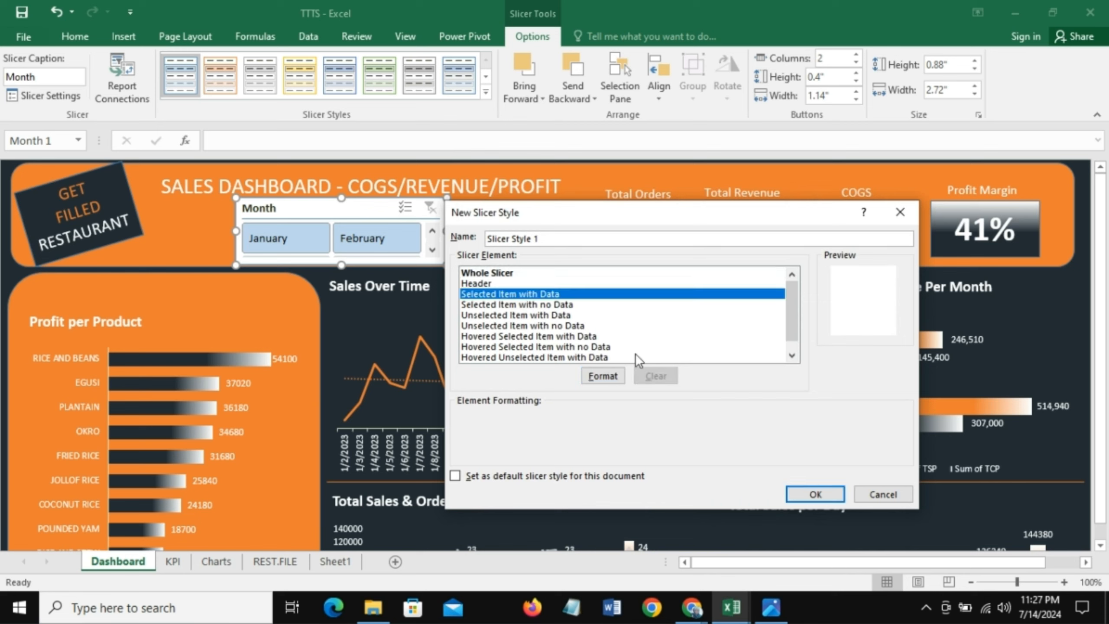
{"action": "left_click", "coordinate": [609, 375]}
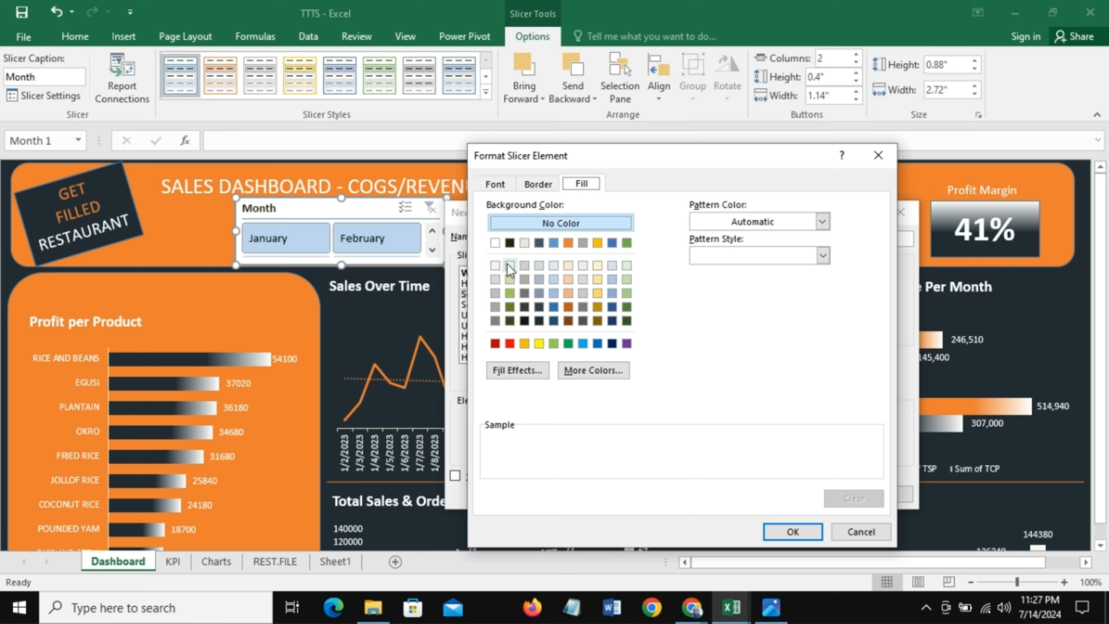
{"action": "left_click", "coordinate": [489, 186]}
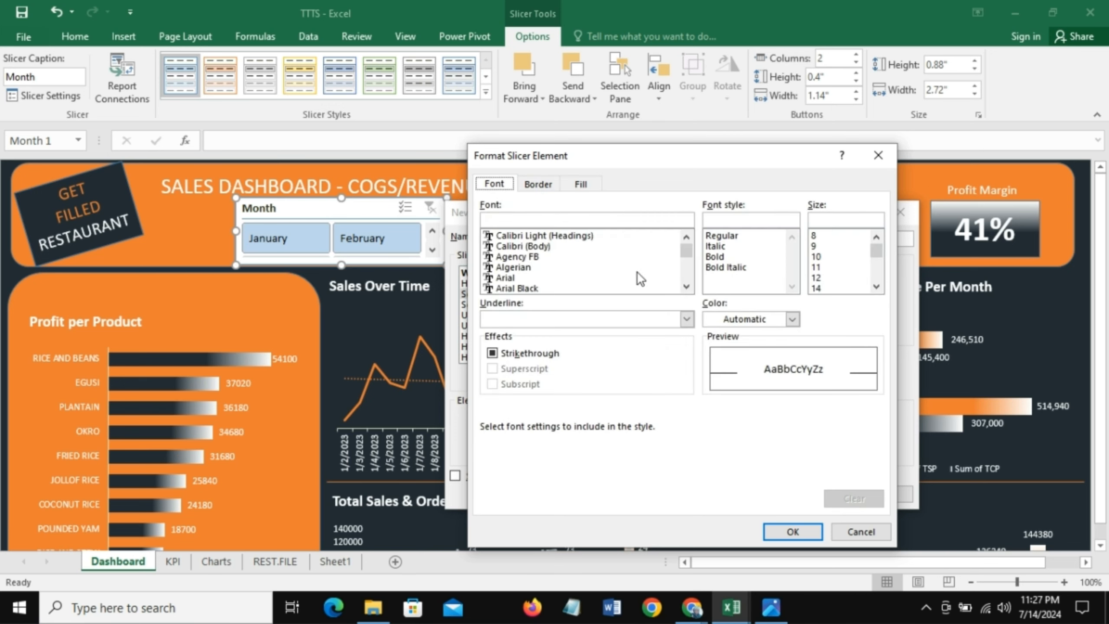
{"action": "left_click", "coordinate": [793, 319]}
{"action": "left_click", "coordinate": [711, 374]}
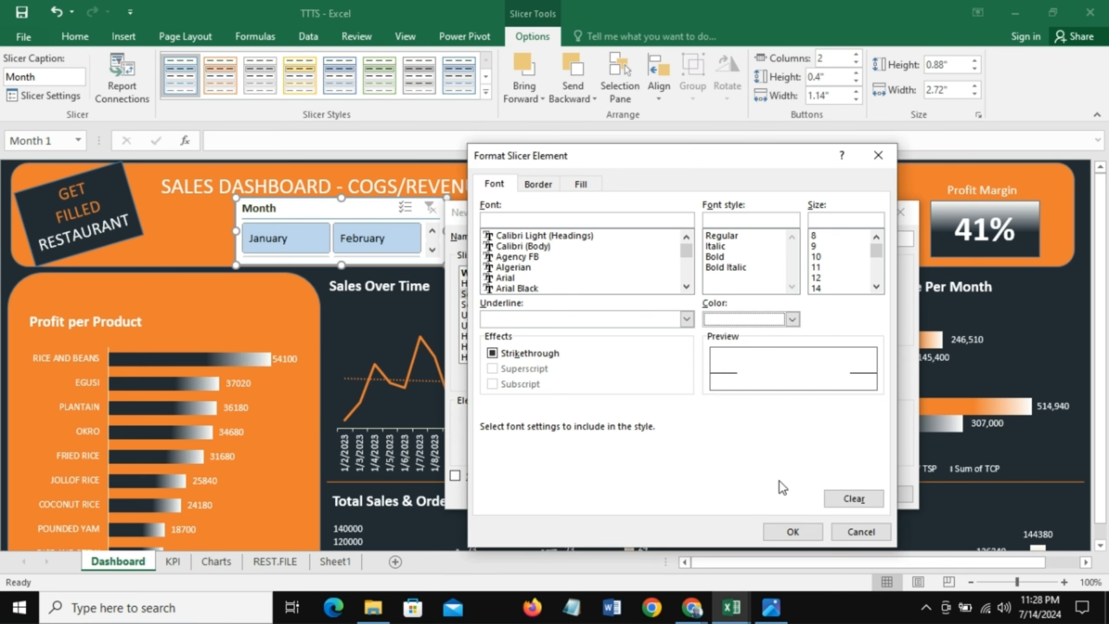
Step: Give the Selected Item with Data element a From corner gradient fill from grey to near-black
{"action": "left_click", "coordinate": [580, 183]}
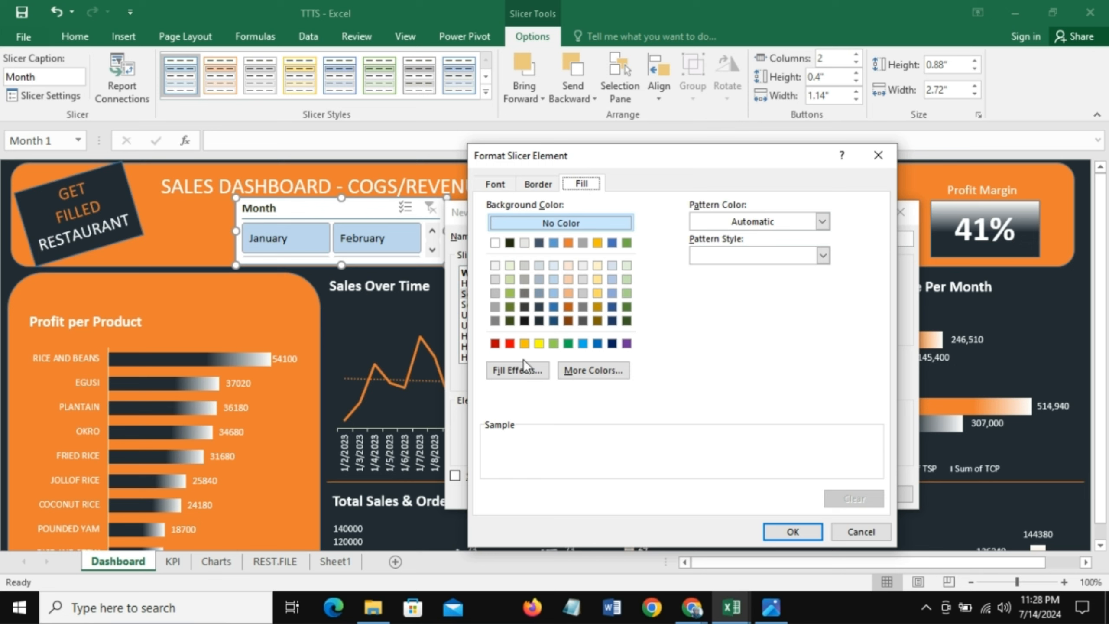
{"action": "left_click", "coordinate": [509, 374]}
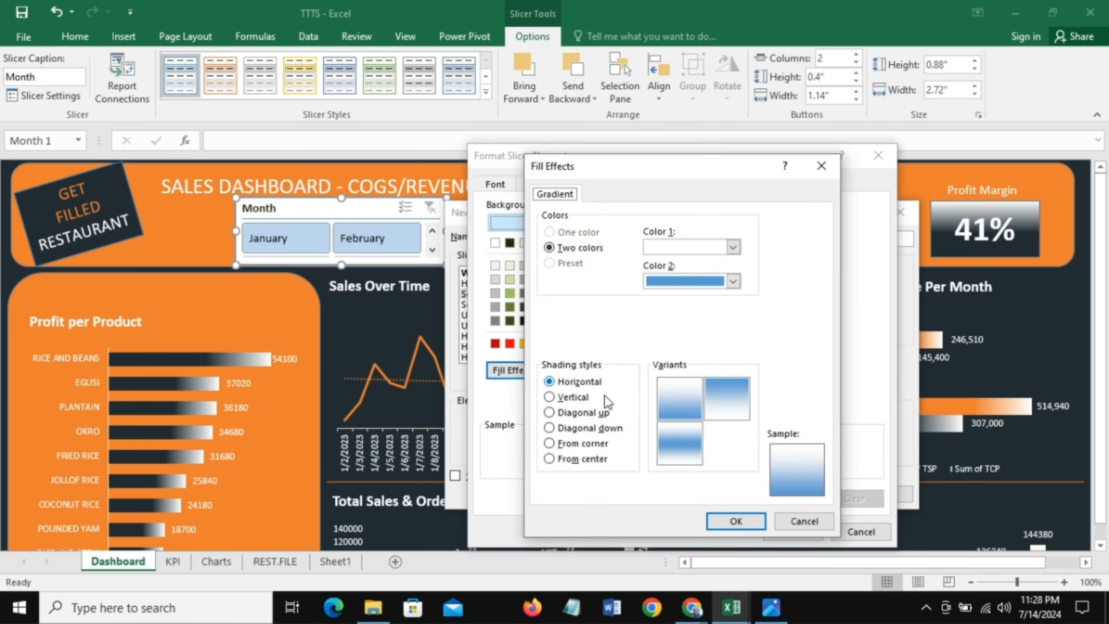
{"action": "left_click", "coordinate": [549, 444]}
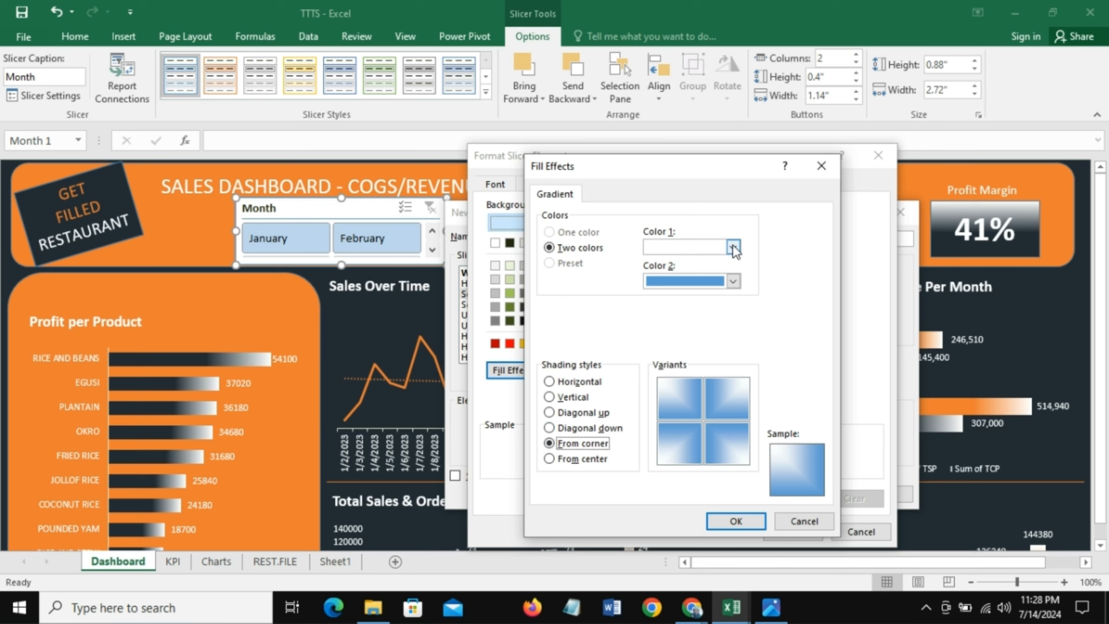
{"action": "left_click", "coordinate": [733, 282]}
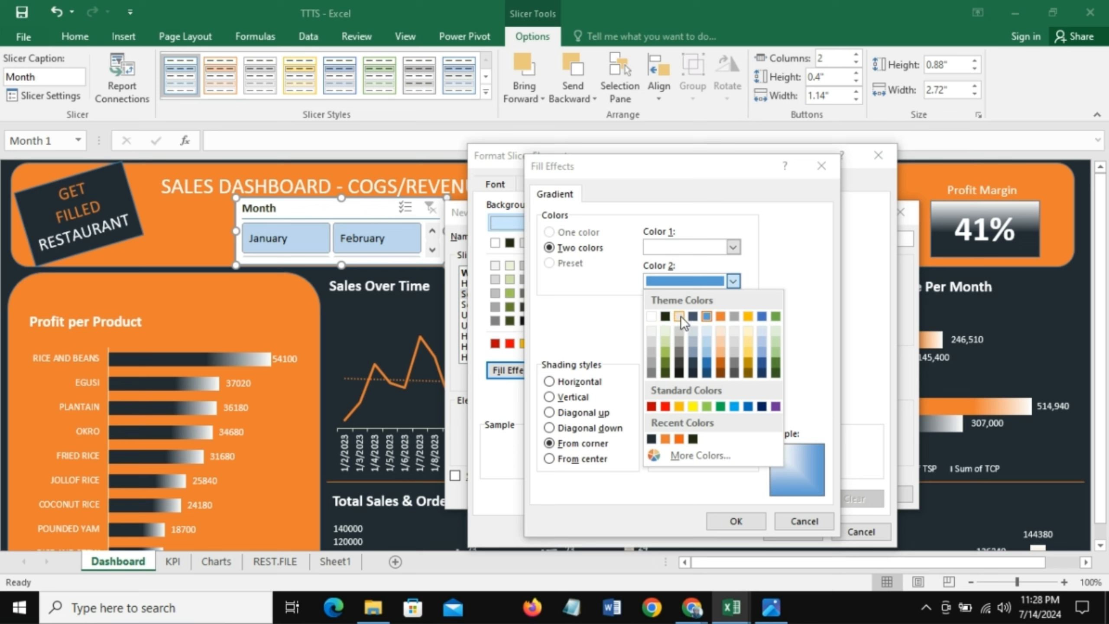
{"action": "left_click", "coordinate": [652, 439]}
{"action": "left_click", "coordinate": [734, 248]}
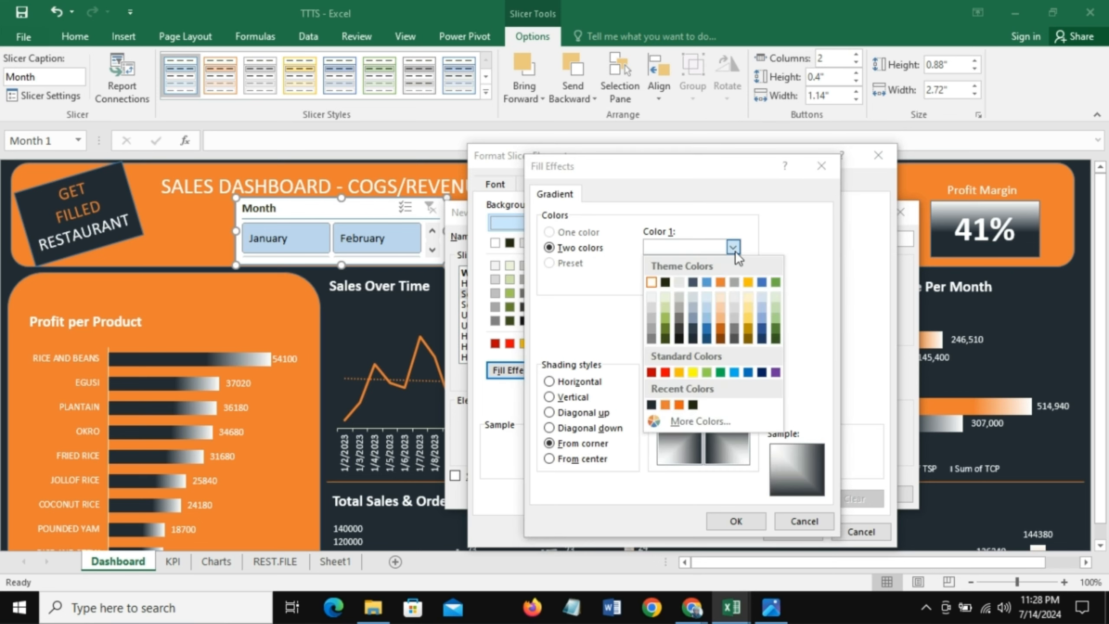
{"action": "left_click", "coordinate": [677, 318]}
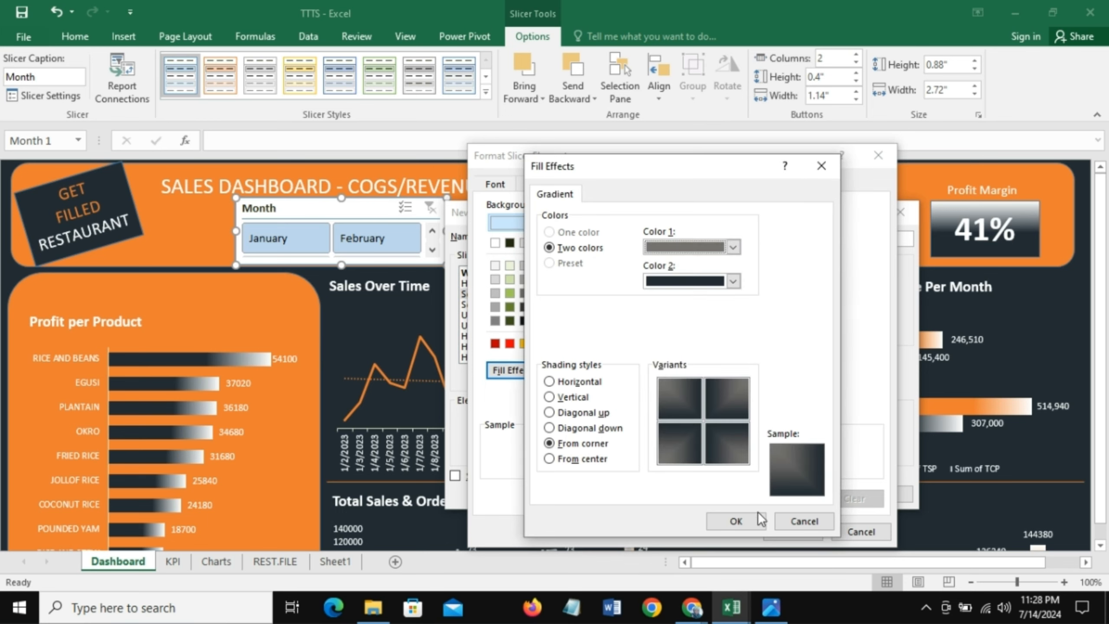
{"action": "left_click", "coordinate": [744, 517]}
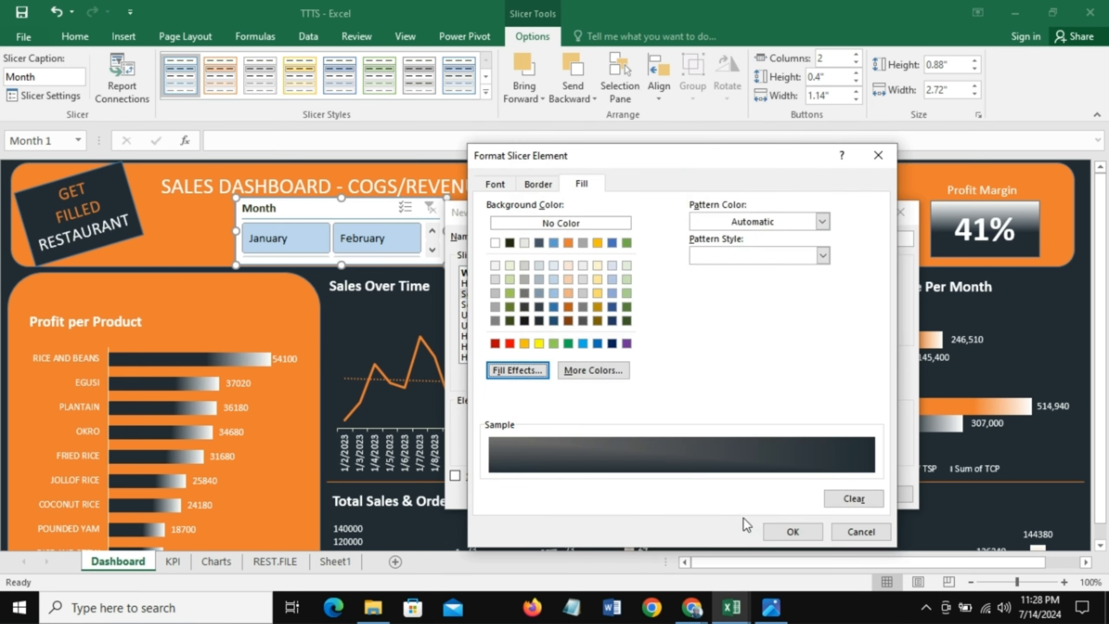
Step: Give the style's Whole Slicer element an orange background fill and save the new slicer style
{"action": "left_click", "coordinate": [791, 532]}
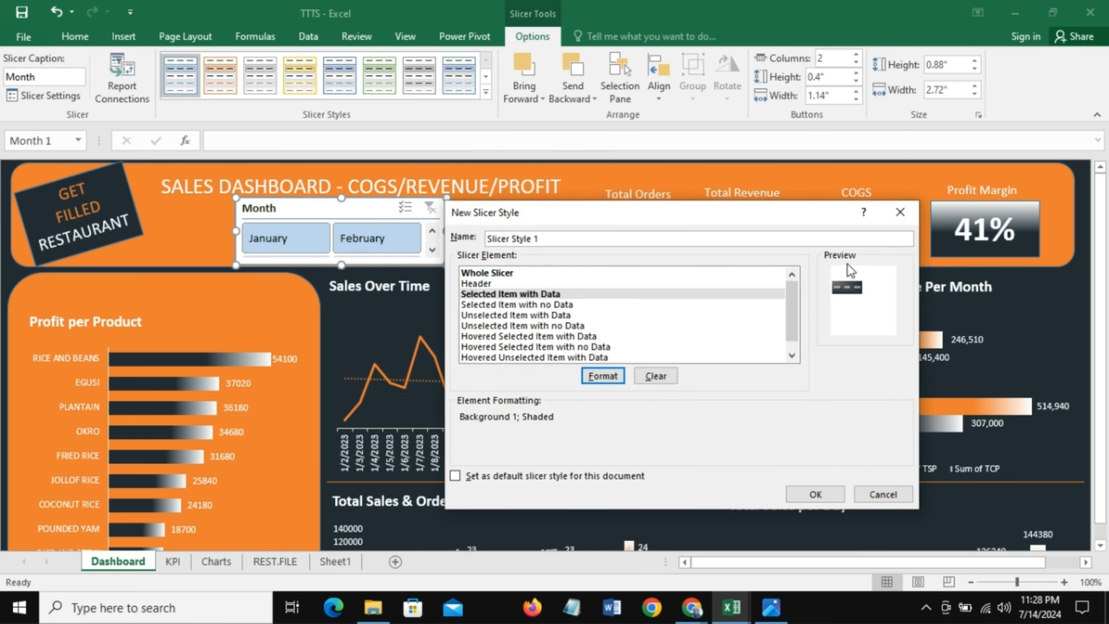
{"action": "left_click", "coordinate": [513, 273]}
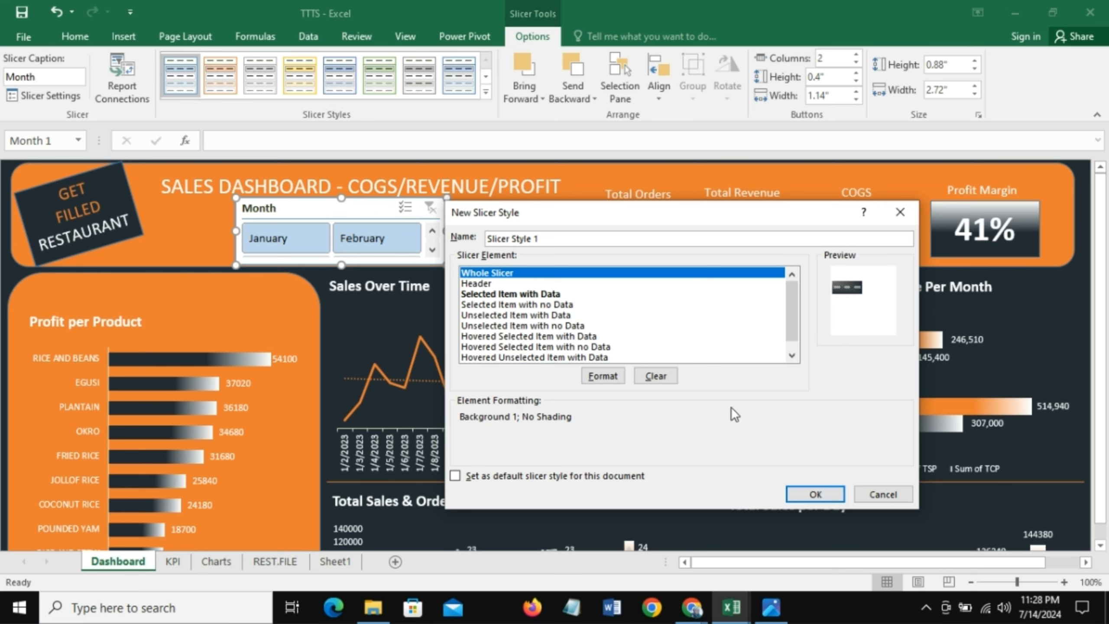
{"action": "left_click", "coordinate": [603, 375]}
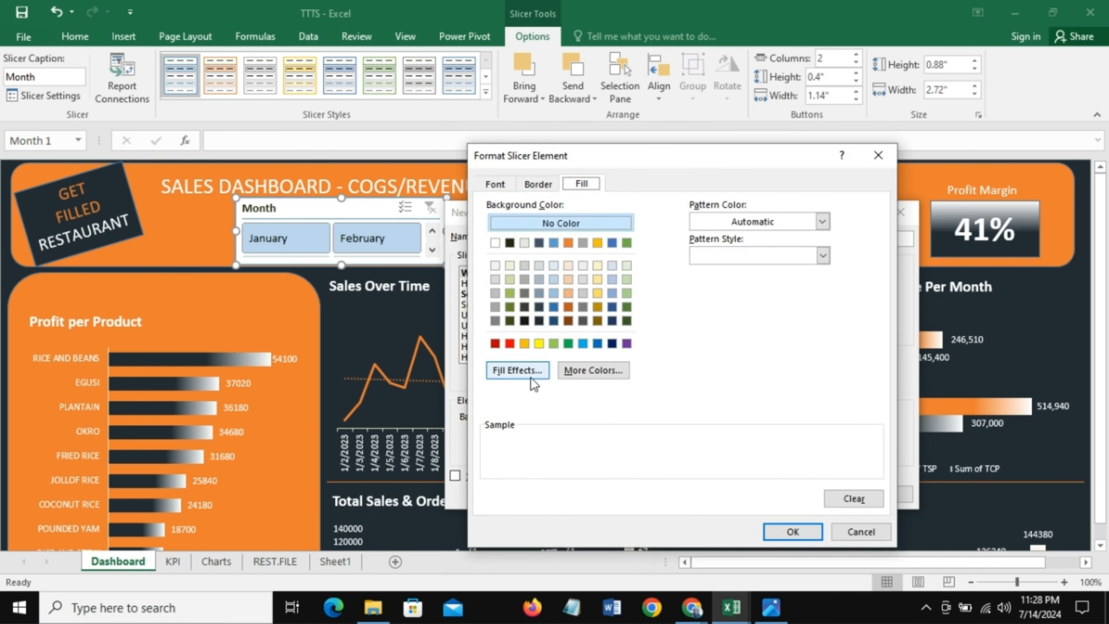
{"action": "left_click", "coordinate": [567, 243]}
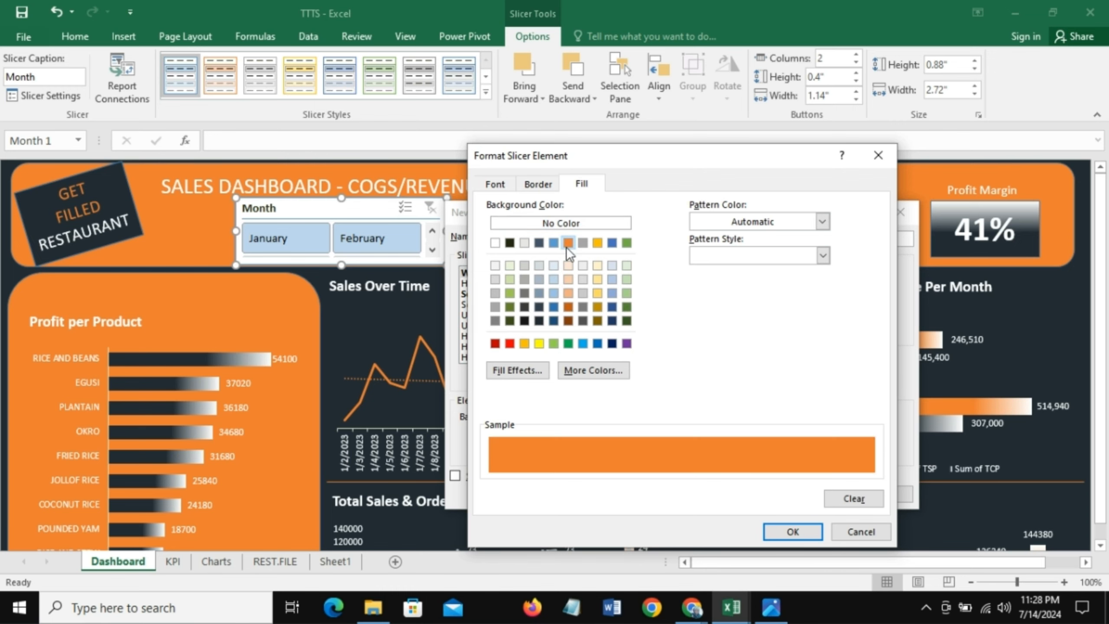
{"action": "left_click", "coordinate": [792, 530]}
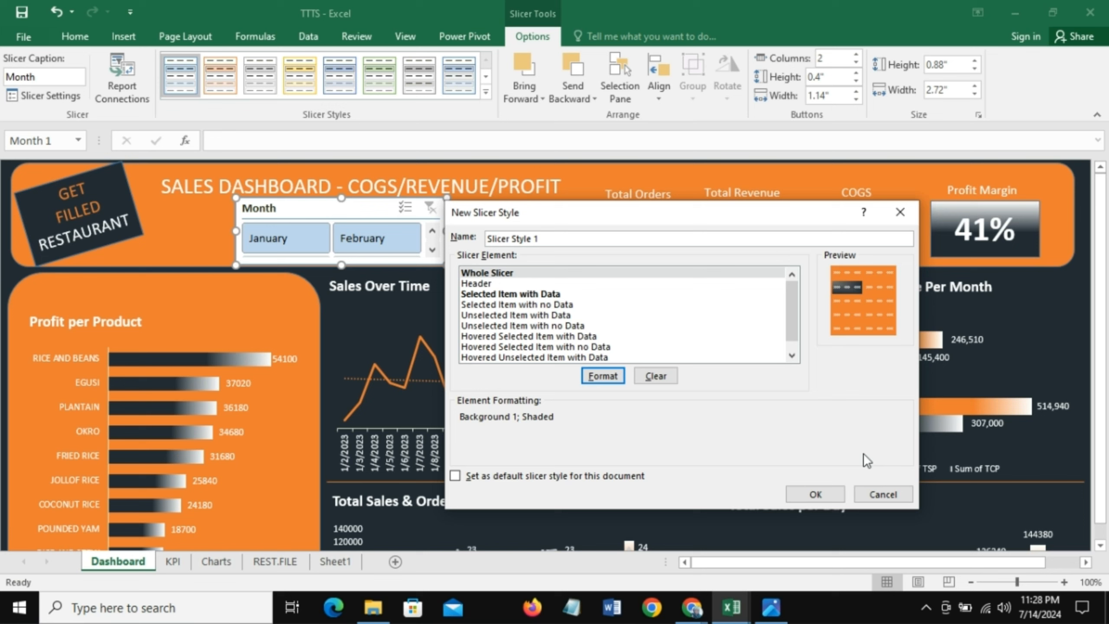
{"action": "left_click", "coordinate": [816, 492]}
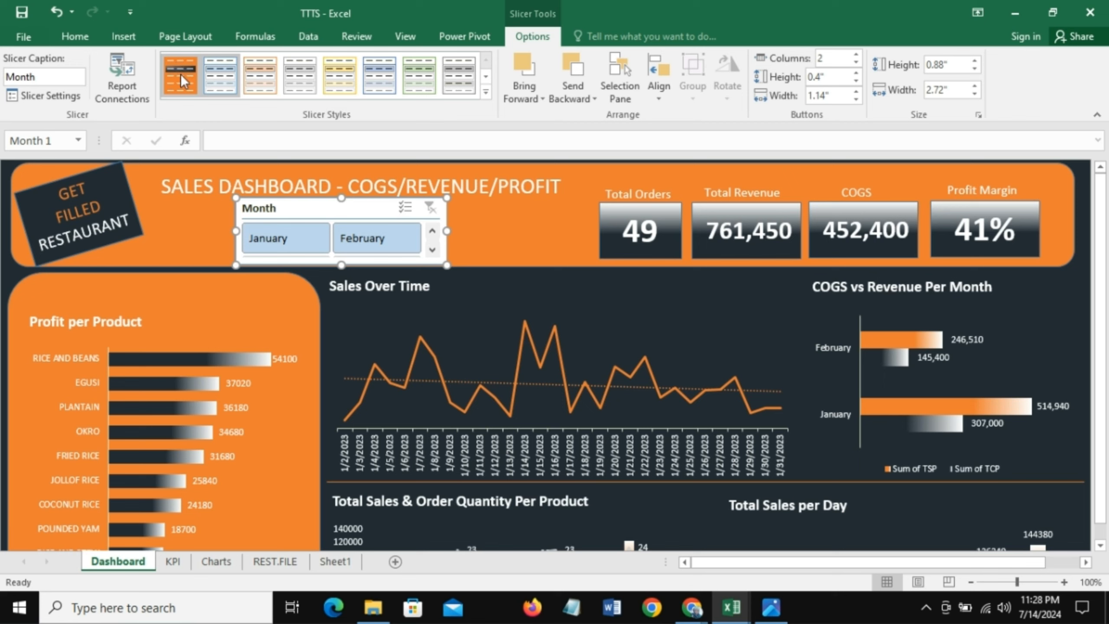
Step: Apply the new custom style to the Month slicer and set its caption to Filter by Month
{"action": "left_click", "coordinate": [191, 80]}
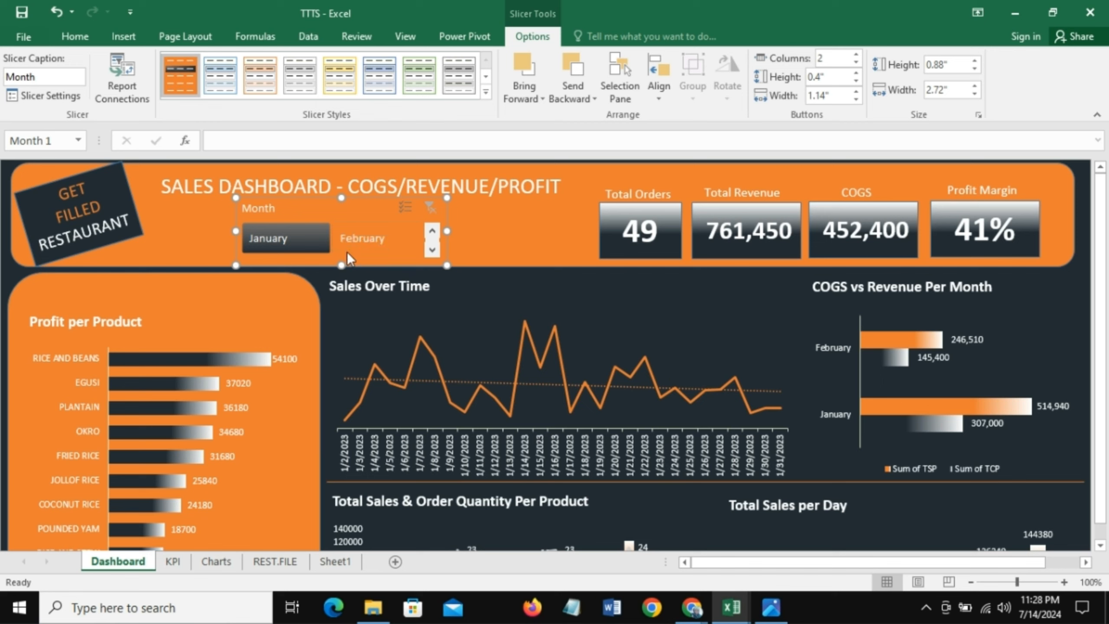
{"action": "right_click", "coordinate": [304, 198]}
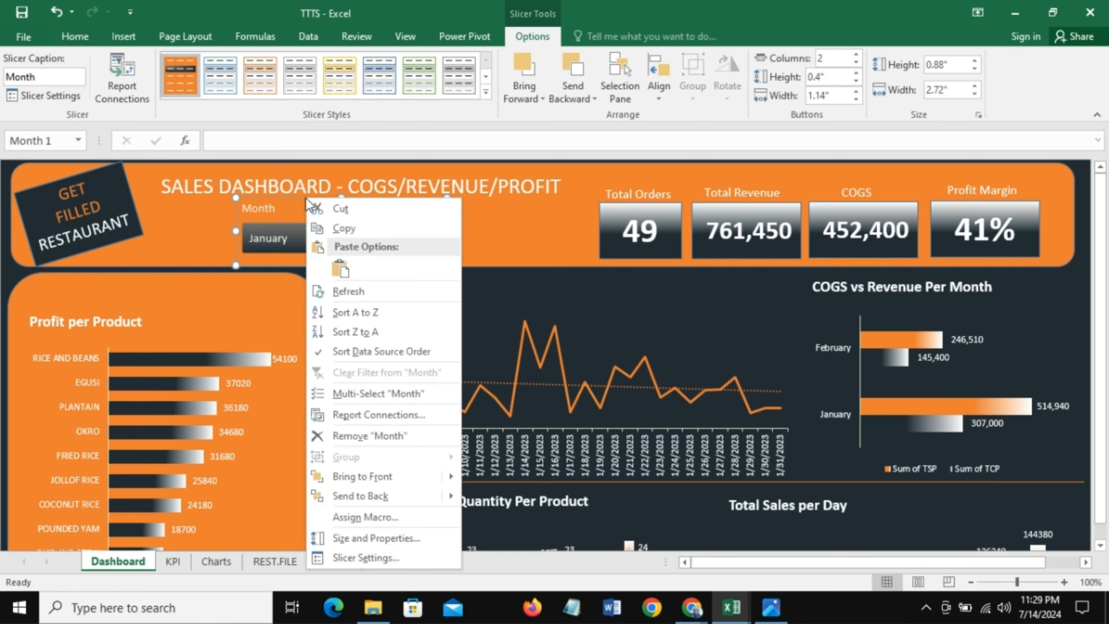
{"action": "left_click", "coordinate": [372, 552]}
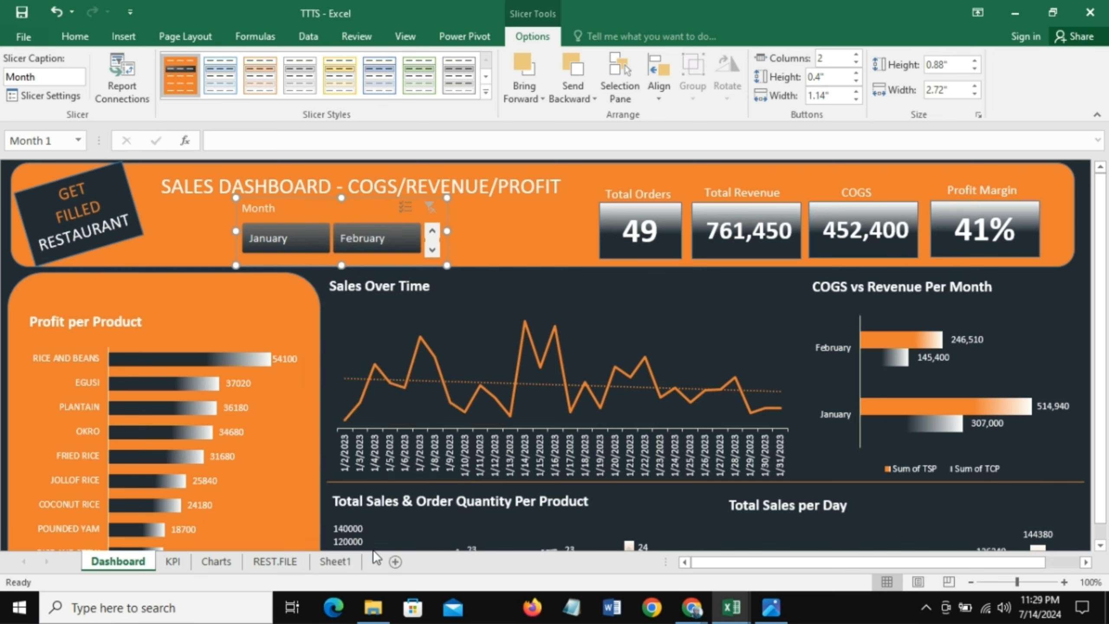
{"action": "left_click", "coordinate": [268, 477]}
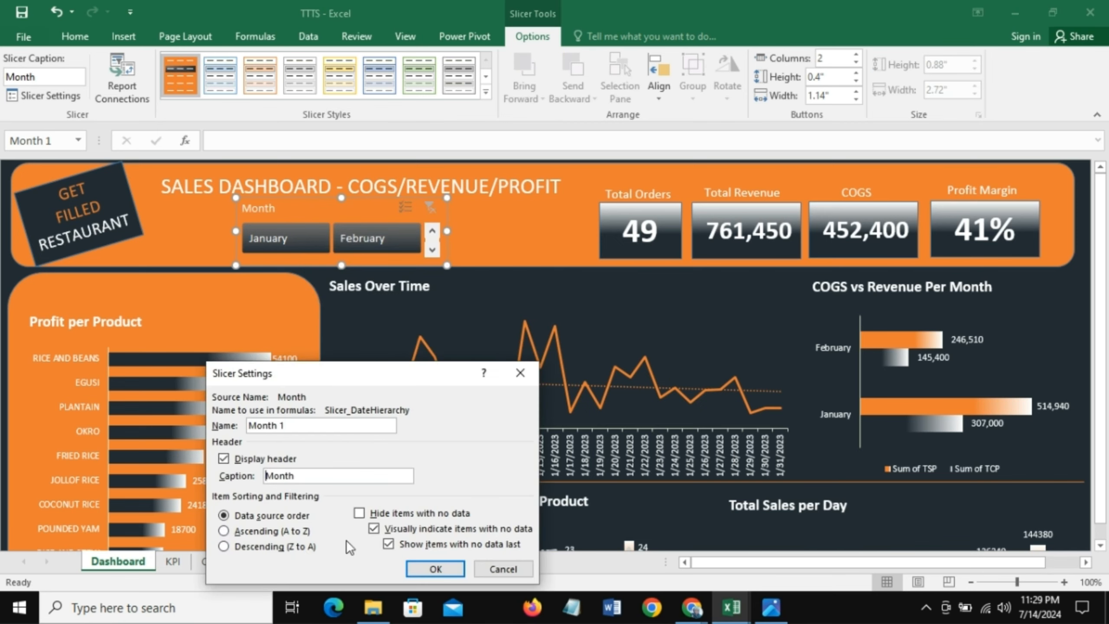
{"action": "type", "text": "Filter by"}
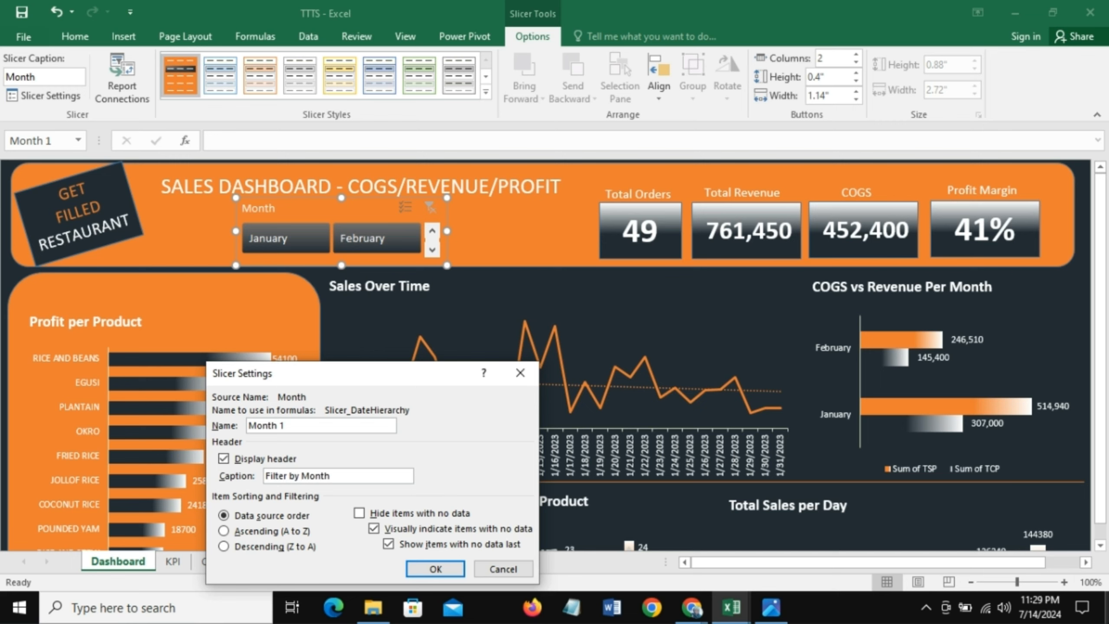
{"action": "left_click", "coordinate": [441, 572]}
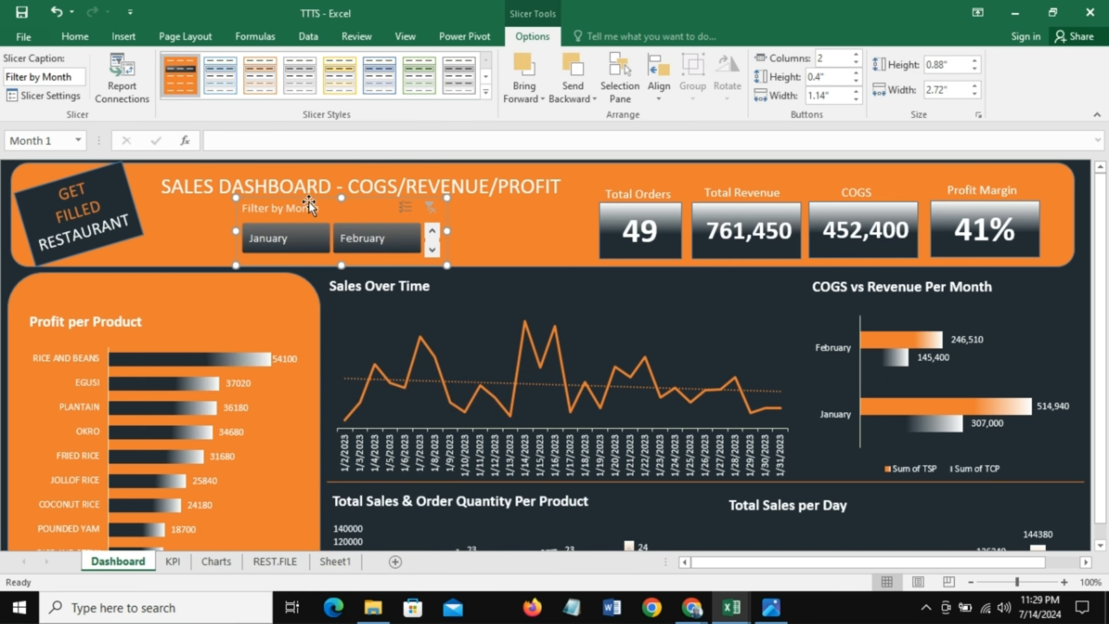
Step: Open the slicer's report connections and check which PivotTables it is connected to
{"action": "left_click", "coordinate": [329, 246]}
{"action": "left_click", "coordinate": [355, 252], "text": "ctrl"}
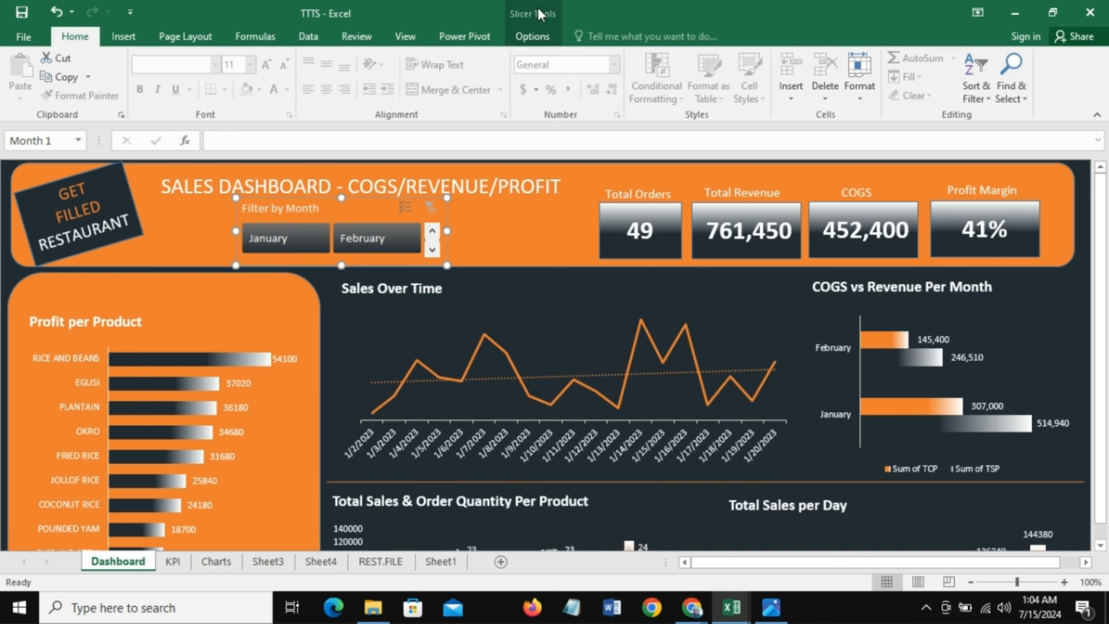
{"action": "left_click", "coordinate": [535, 35]}
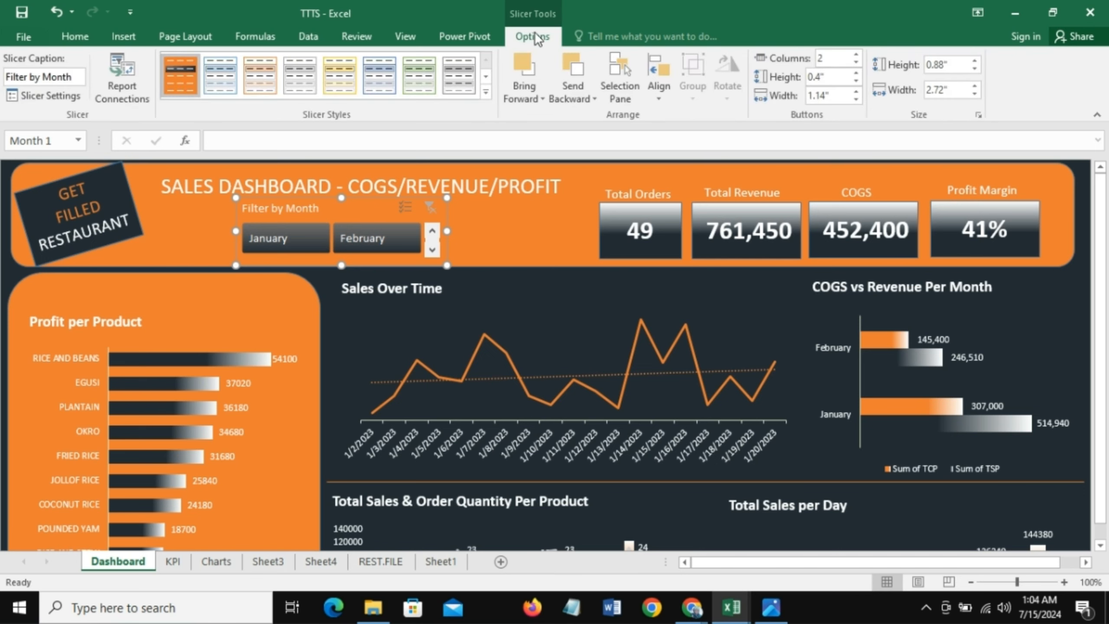
{"action": "left_click", "coordinate": [123, 83]}
{"action": "left_click", "coordinate": [263, 246]}
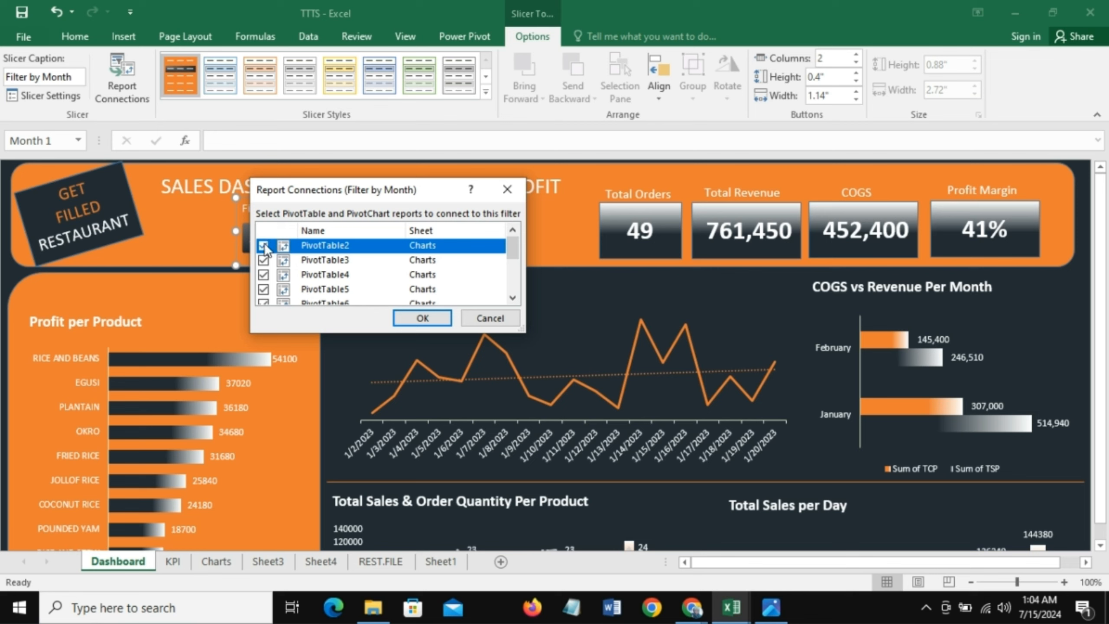
{"action": "left_click", "coordinate": [263, 245]}
{"action": "mouse_move", "coordinate": [508, 238]}
{"action": "left_mouse_down"}
{"action": "mouse_move", "coordinate": [509, 275]}
{"action": "mouse_move", "coordinate": [504, 218]}
{"action": "left_mouse_up"}
{"action": "left_click", "coordinate": [423, 317]}
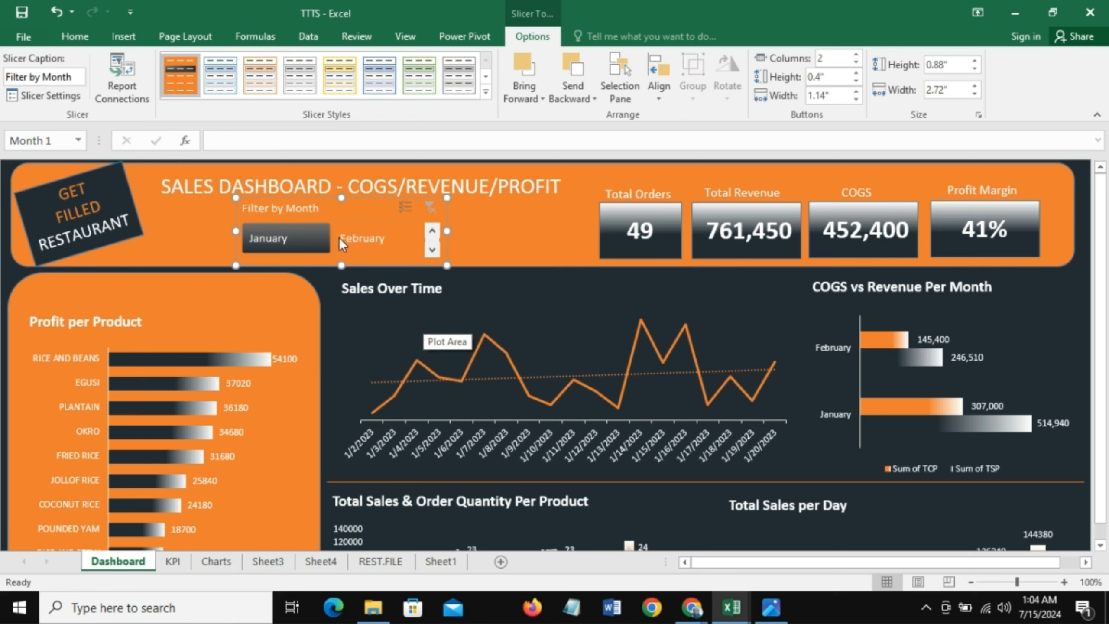
Step: Filter the dashboard to January with the slicer and auto-hide the ribbon
{"action": "left_click", "coordinate": [282, 238]}
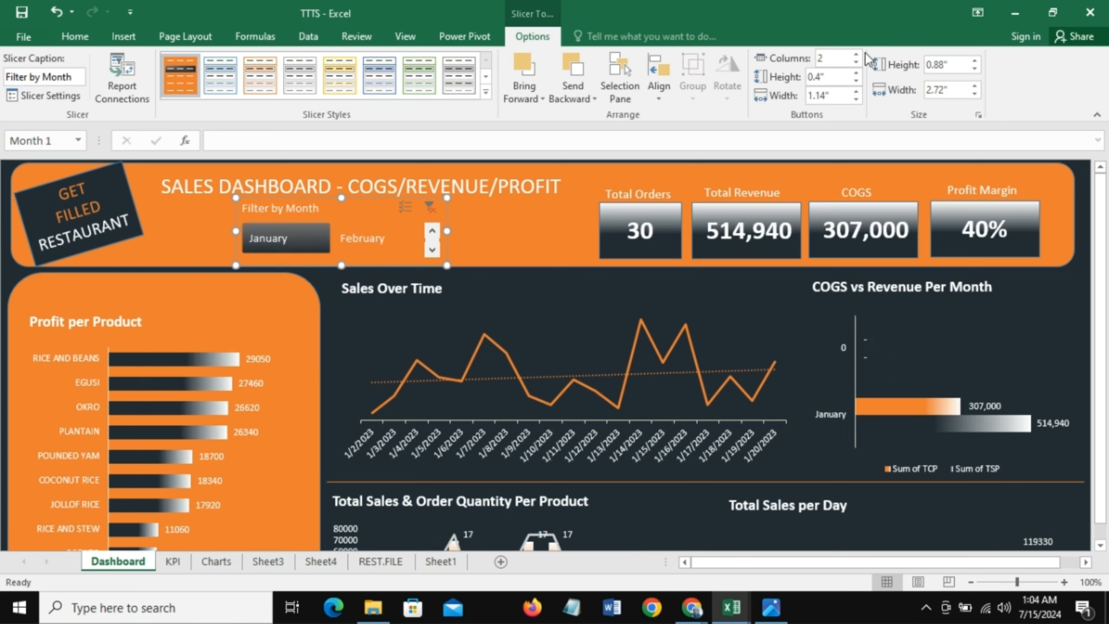
{"action": "left_click", "coordinate": [978, 12]}
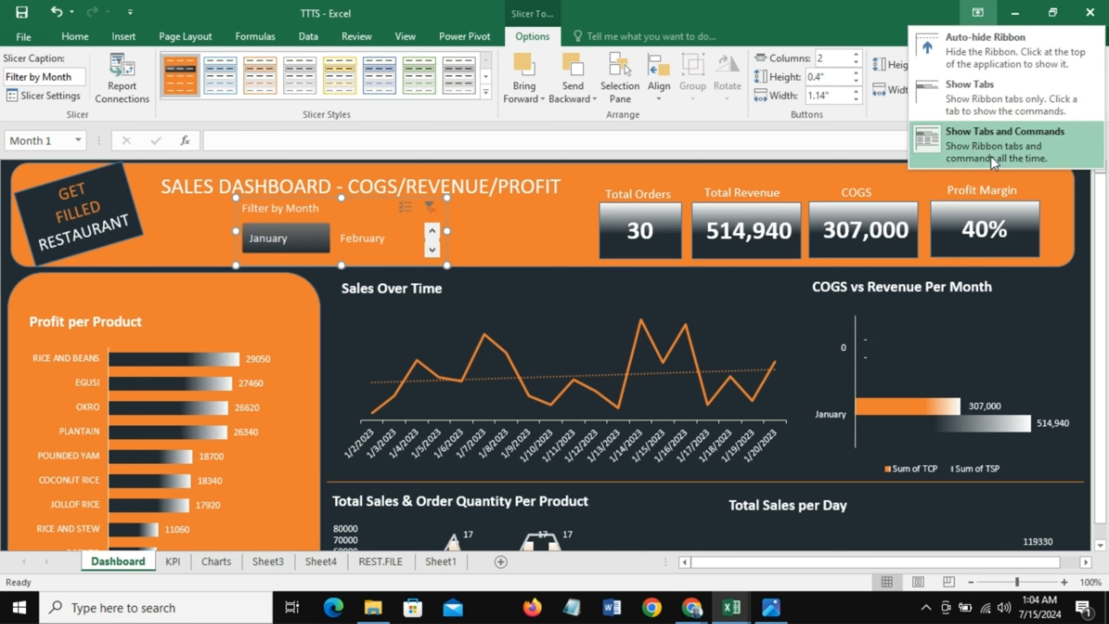
{"action": "left_click", "coordinate": [991, 51]}
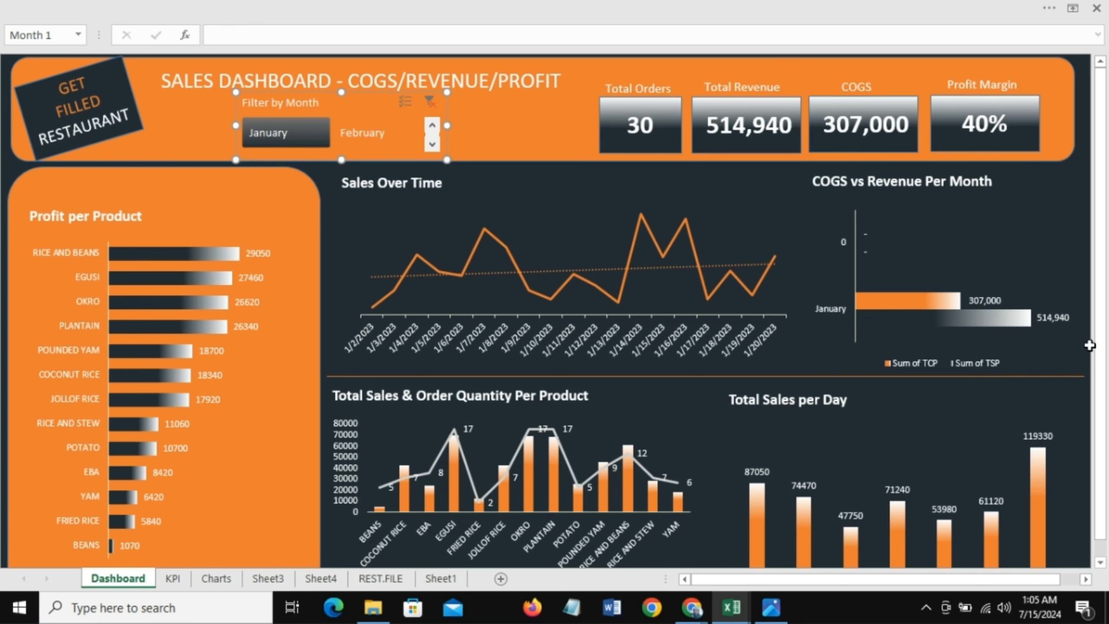
Step: Switch the slicer between February and January to check the charts and KPIs update, then clear the filter
{"action": "left_click_drag", "start_coordinate": [1099, 345], "coordinate": [1100, 347]}
{"action": "left_click", "coordinate": [359, 117]}
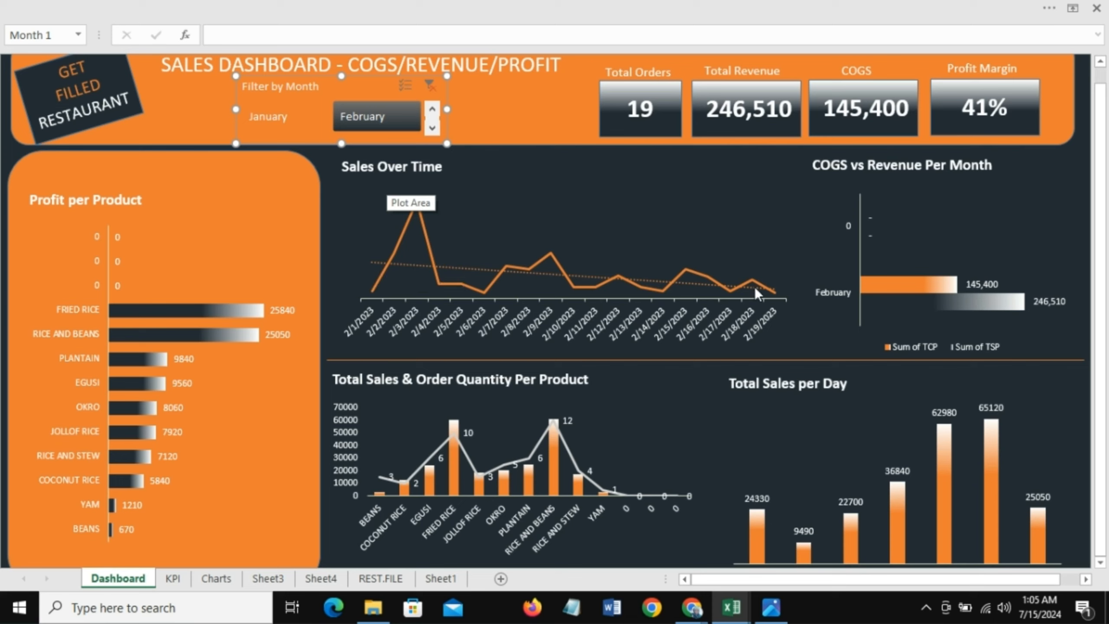
{"action": "left_click", "coordinate": [269, 109]}
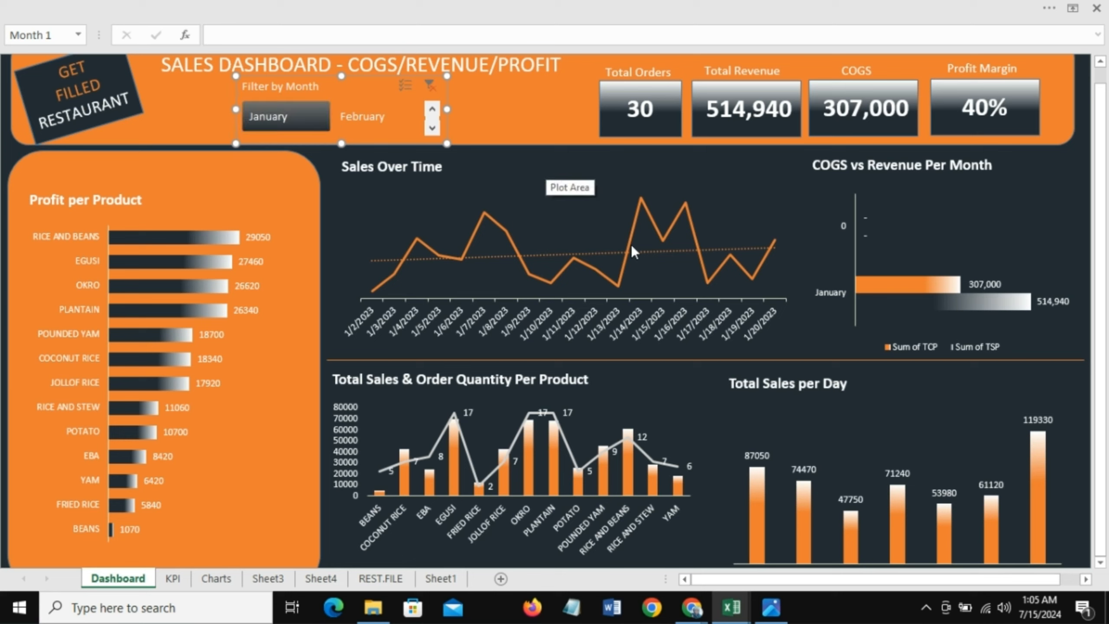
{"action": "left_click", "coordinate": [355, 117]}
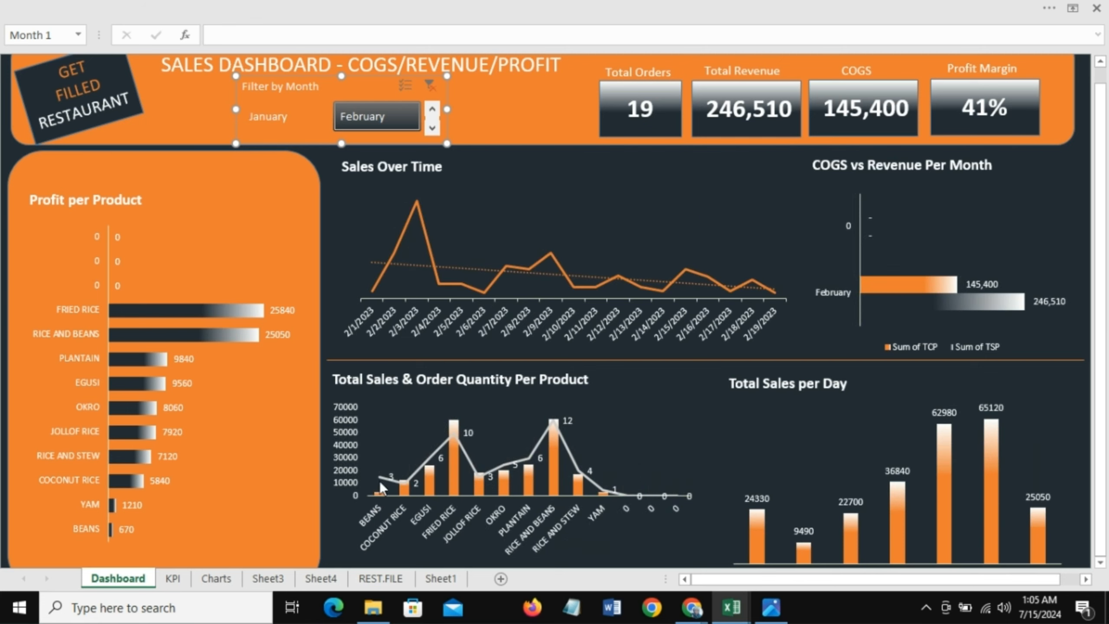
{"action": "left_click_drag", "start_coordinate": [1104, 316], "coordinate": [1105, 388]}
{"action": "left_click", "coordinate": [1101, 563]}
{"action": "left_click", "coordinate": [1101, 563]}
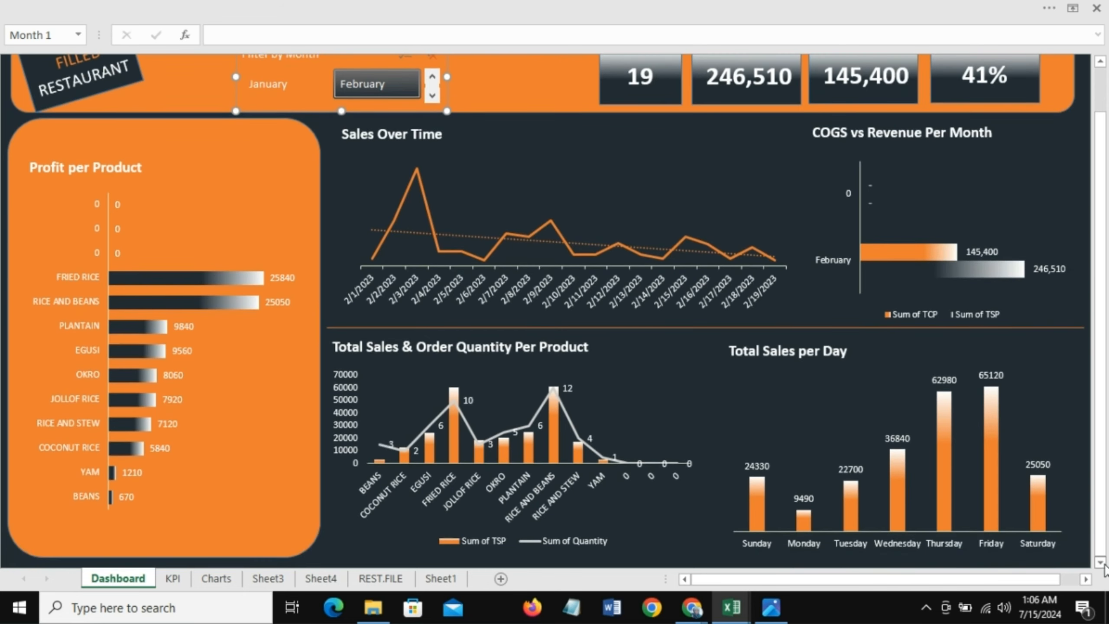
{"action": "left_click", "coordinate": [278, 83]}
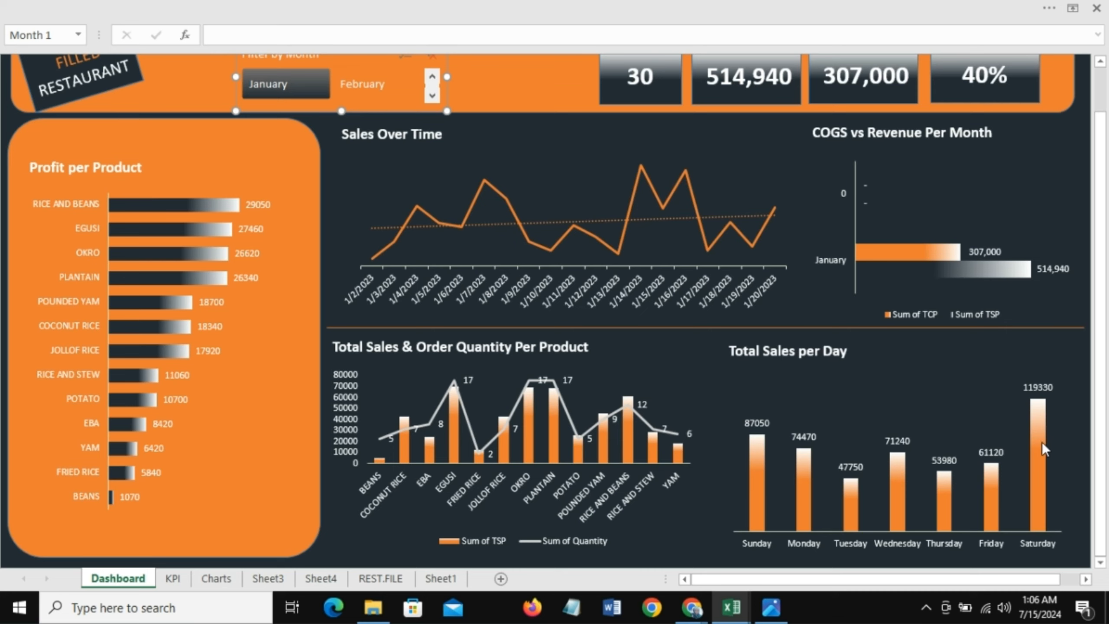
{"action": "mouse_move", "coordinate": [1046, 459]}
{"action": "mouse_move", "coordinate": [1103, 303]}
{"action": "left_mouse_down"}
{"action": "mouse_move", "coordinate": [1102, 279]}
{"action": "mouse_move", "coordinate": [1107, 323]}
{"action": "left_mouse_up"}
{"action": "left_click_drag", "start_coordinate": [1103, 289], "coordinate": [1103, 282]}
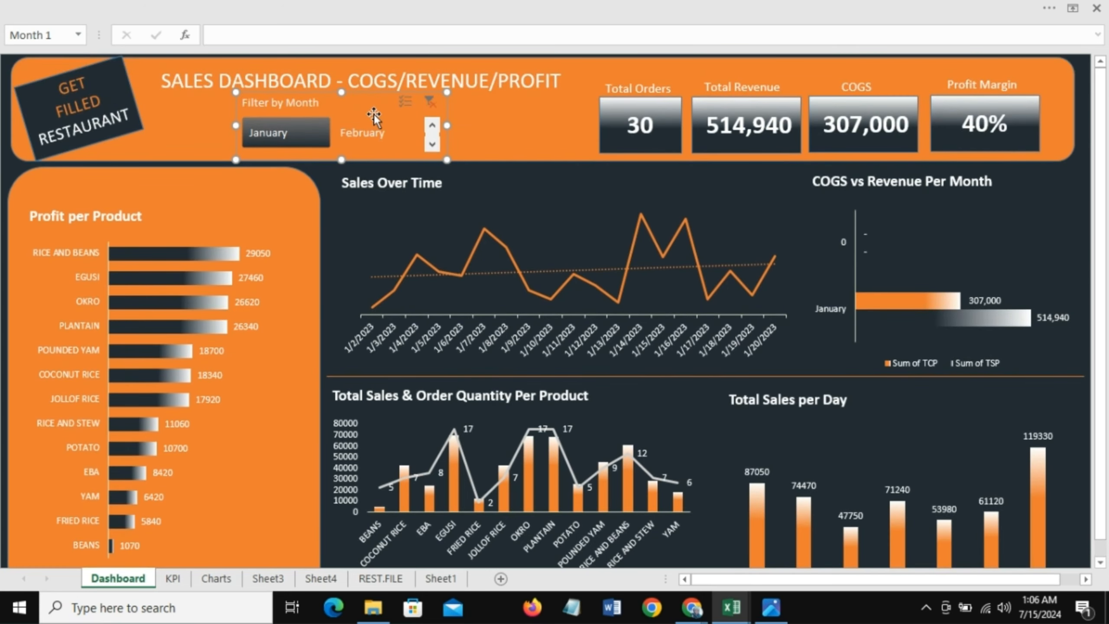
{"action": "left_click", "coordinate": [431, 107]}
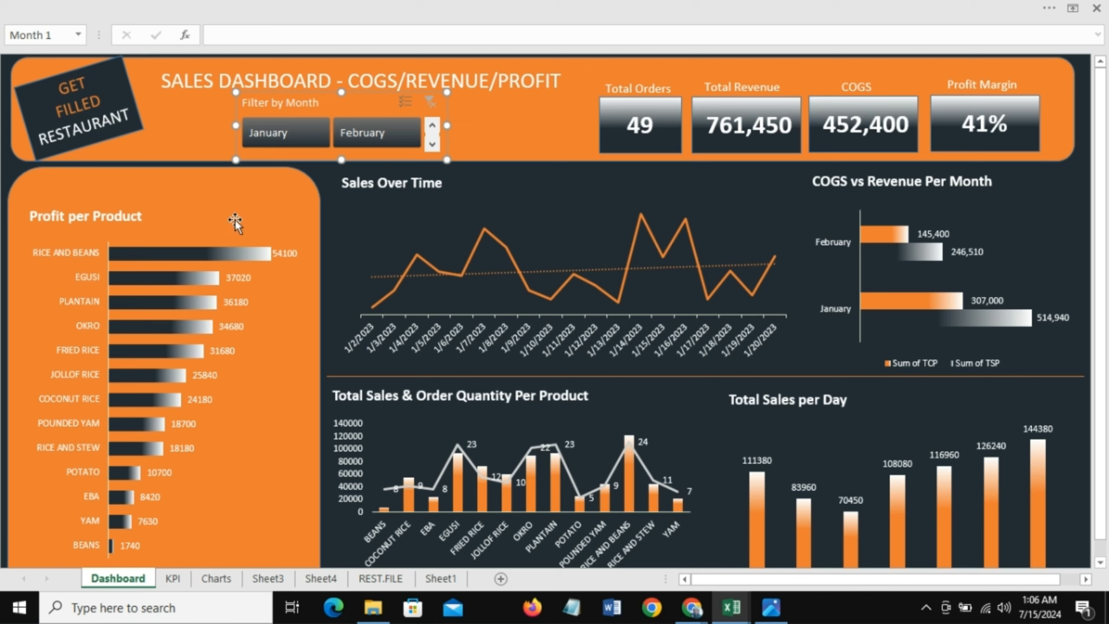
Step: Examine the correlation values between COGS, Profit and Revenue on Sheet3, then return to the Dashboard sheet
{"action": "left_click_drag", "start_coordinate": [1104, 244], "coordinate": [1107, 325]}
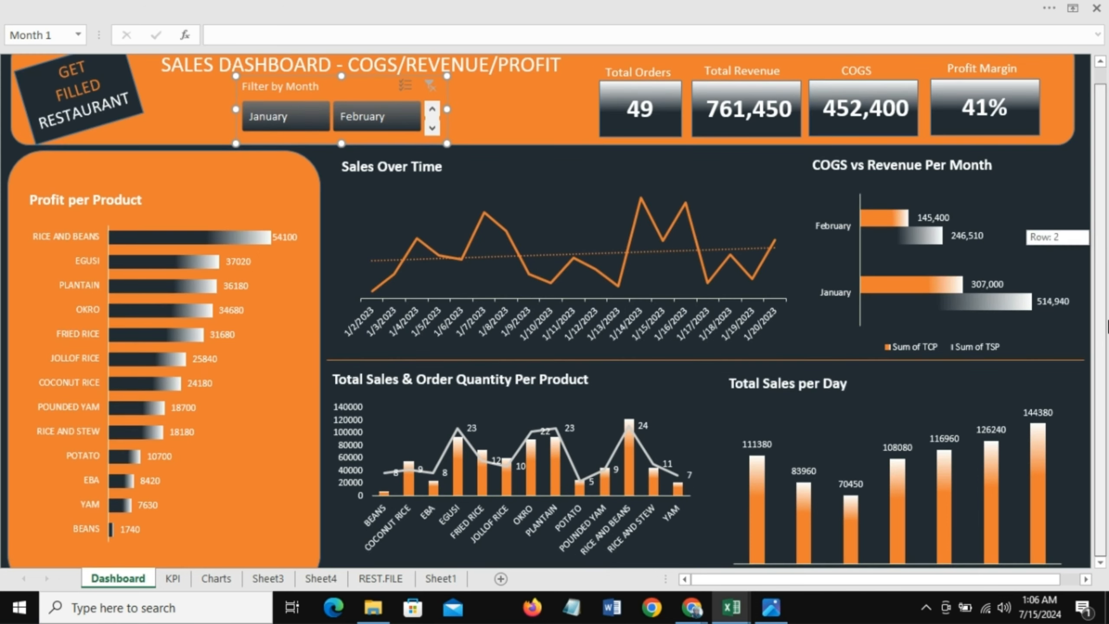
{"action": "left_click", "coordinate": [1100, 563]}
{"action": "left_click", "coordinate": [1100, 564]}
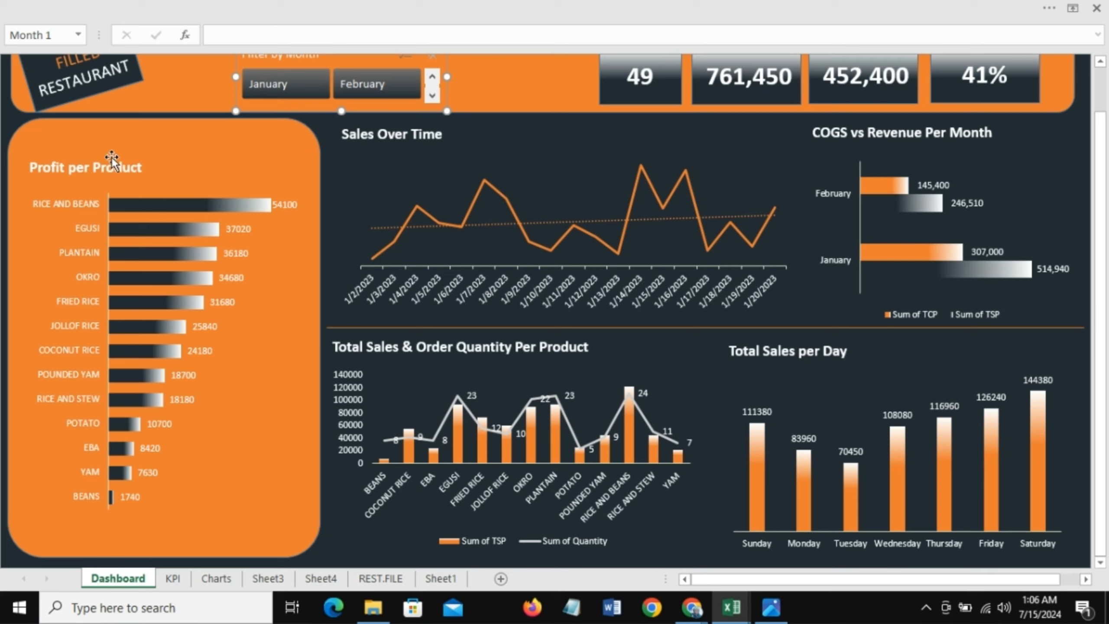
{"action": "left_click", "coordinate": [239, 180]}
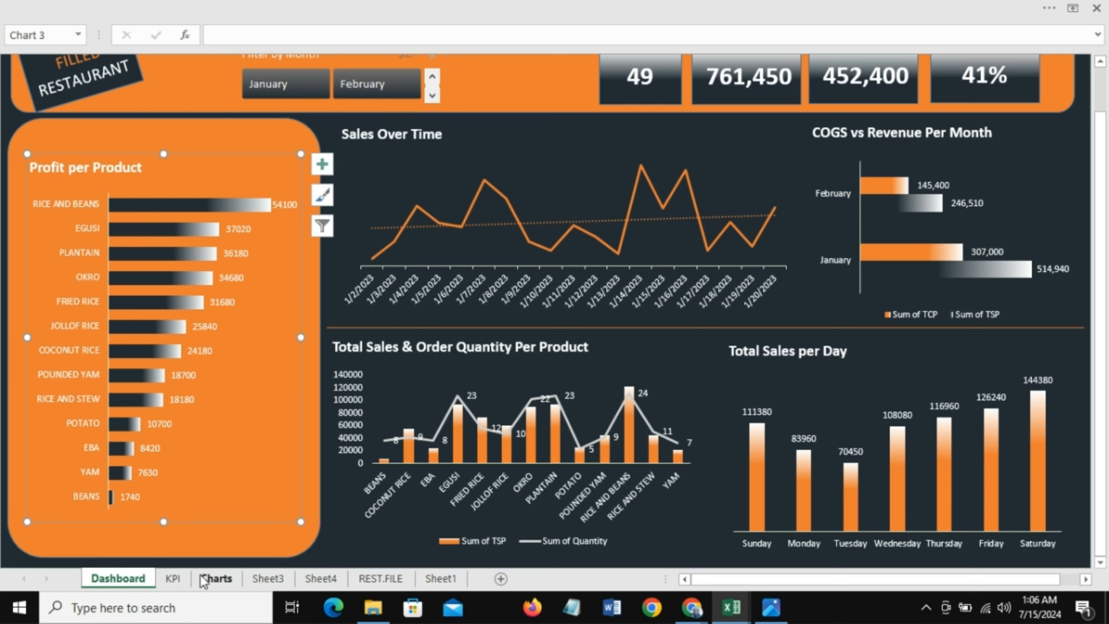
{"action": "left_click", "coordinate": [268, 578]}
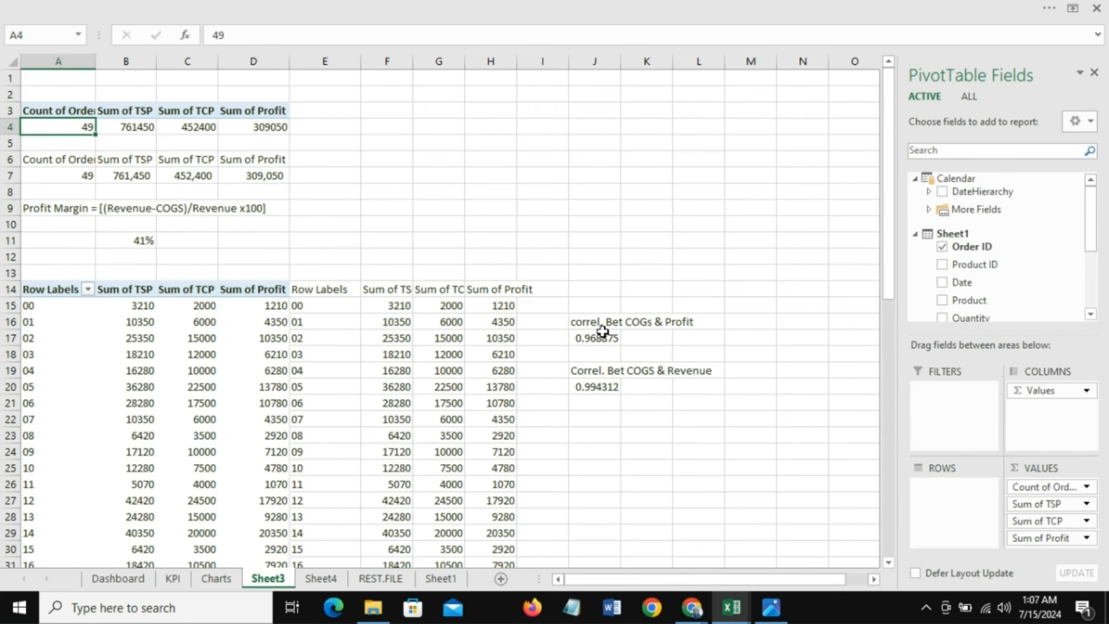
{"action": "left_click_drag", "start_coordinate": [598, 324], "coordinate": [613, 343]}
{"action": "left_click", "coordinate": [595, 324]}
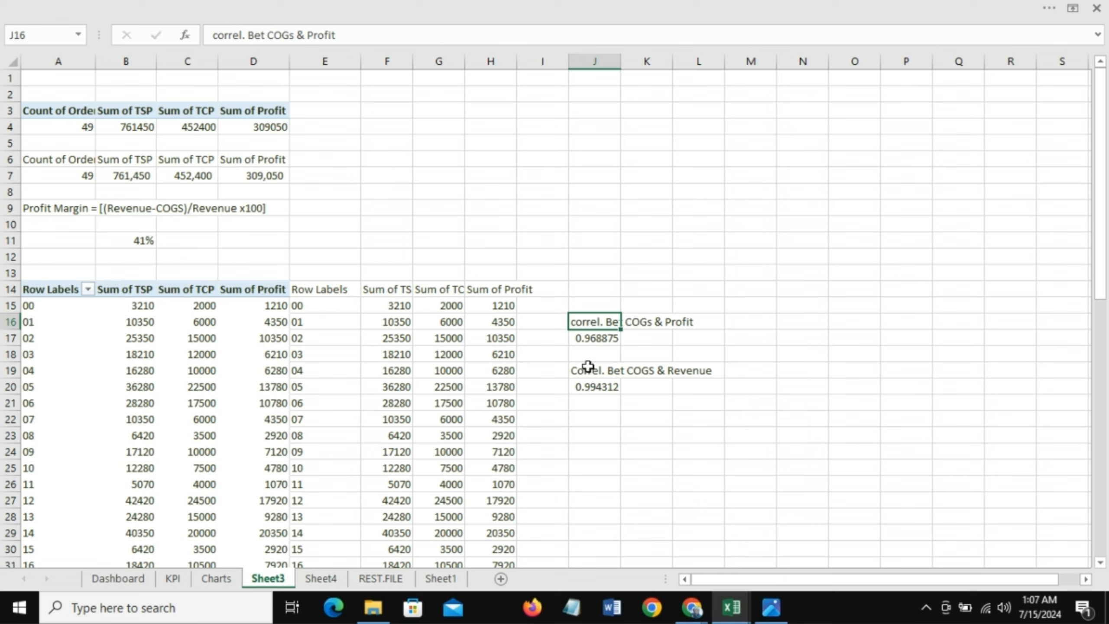
{"action": "left_click", "coordinate": [588, 367]}
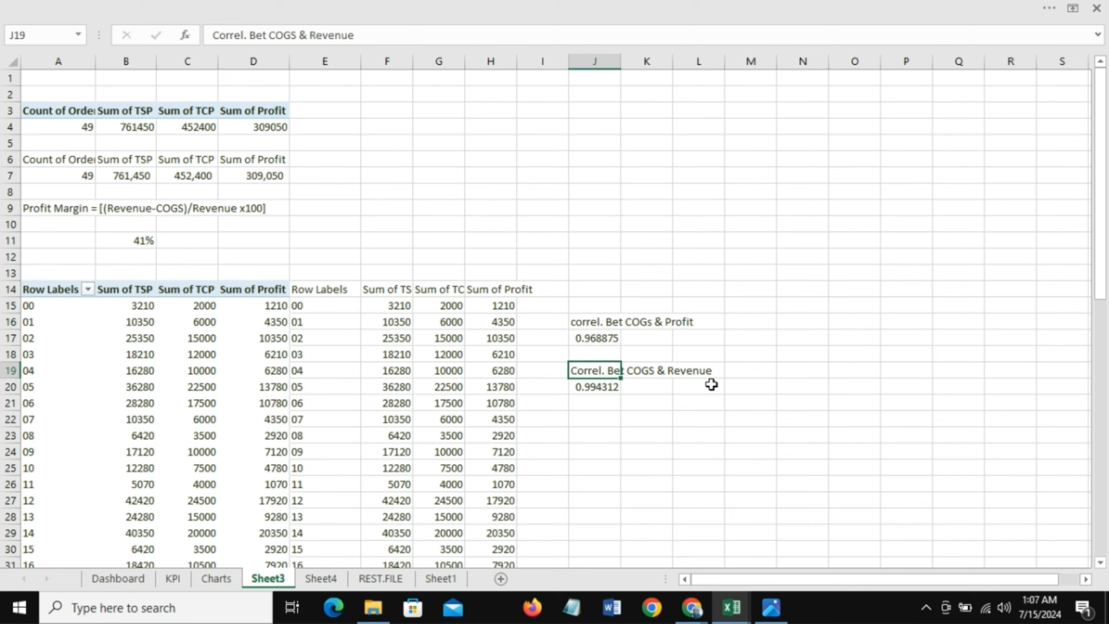
{"action": "left_click", "coordinate": [601, 323]}
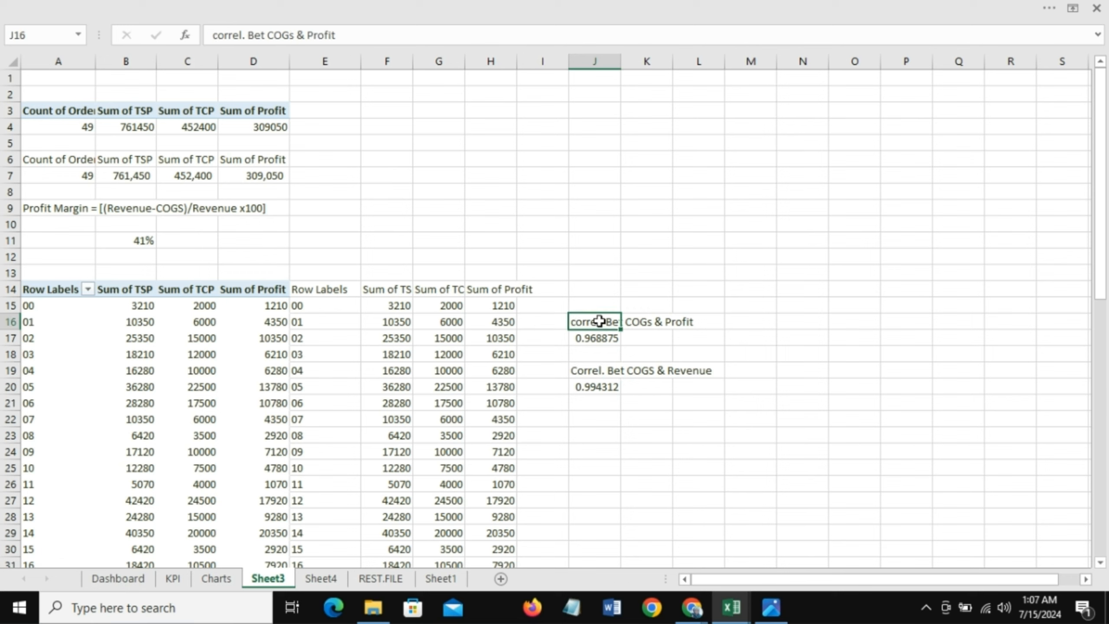
{"action": "left_click", "coordinate": [131, 580]}
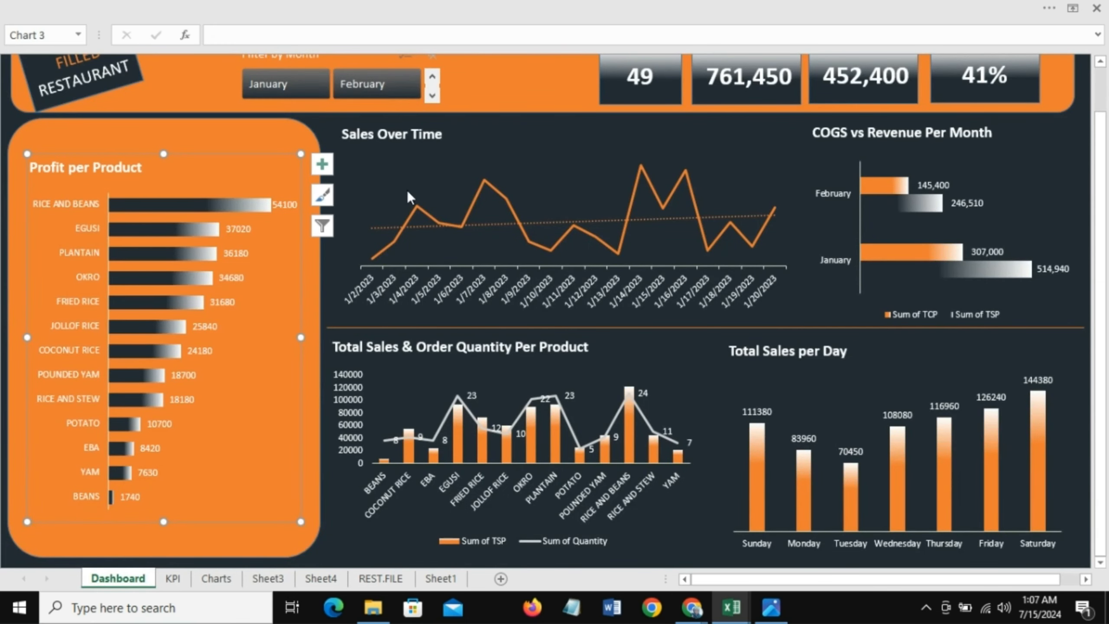
Step: Duplicate the Total Orders label and move the copy to the top of the Profit per Product panel
{"action": "left_click", "coordinate": [215, 137]}
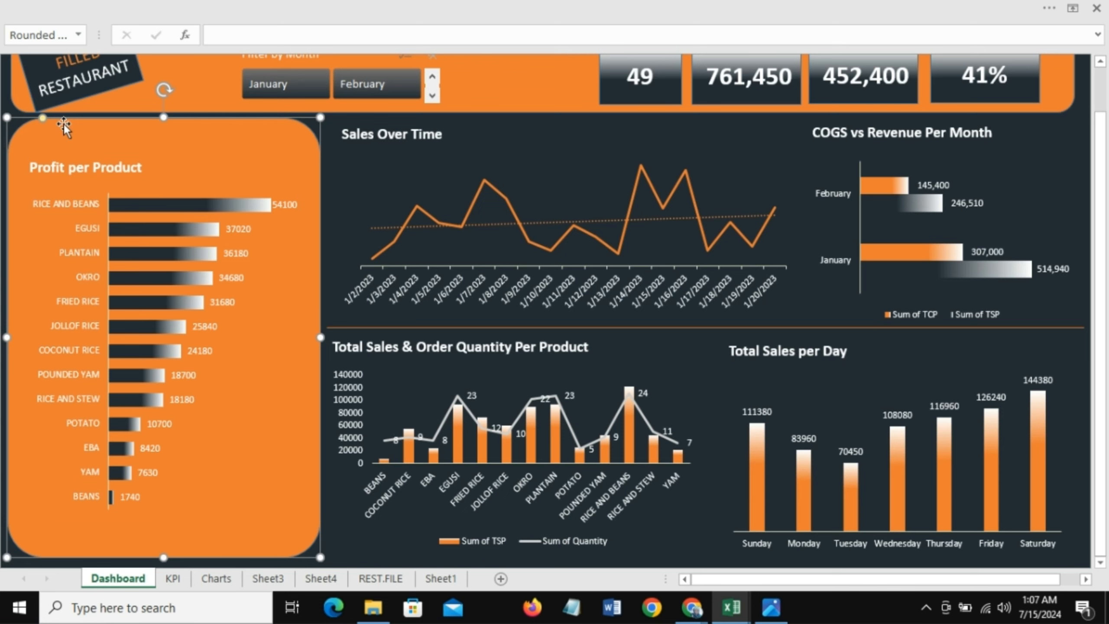
{"action": "scroll", "coordinate": [203, 61], "scroll_direction": "up", "scroll_amount": 1}
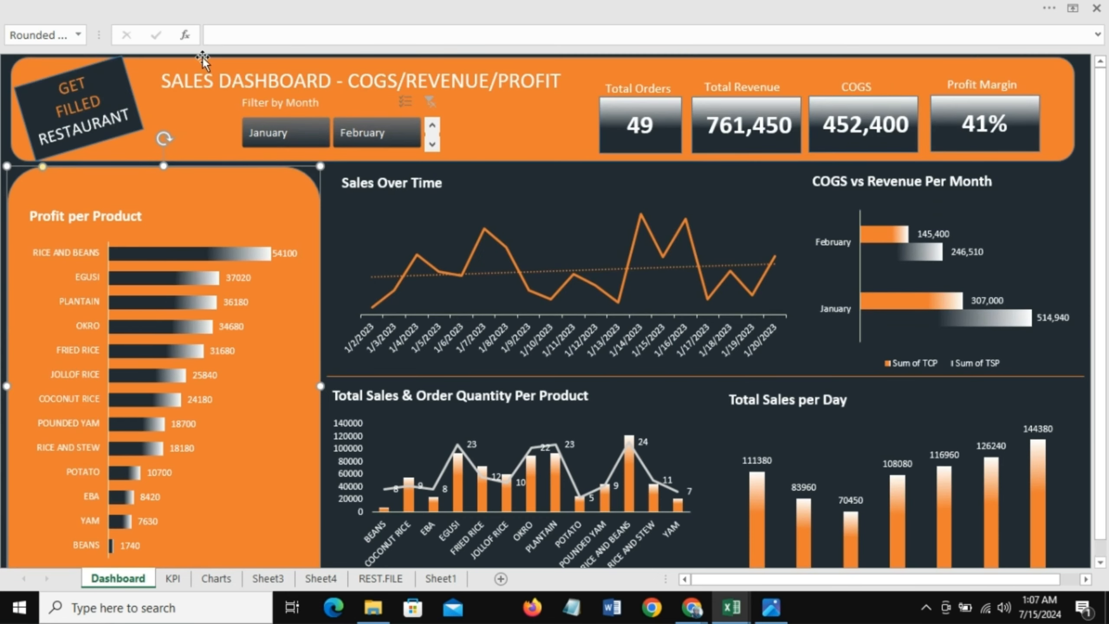
{"action": "left_click", "coordinate": [653, 89]}
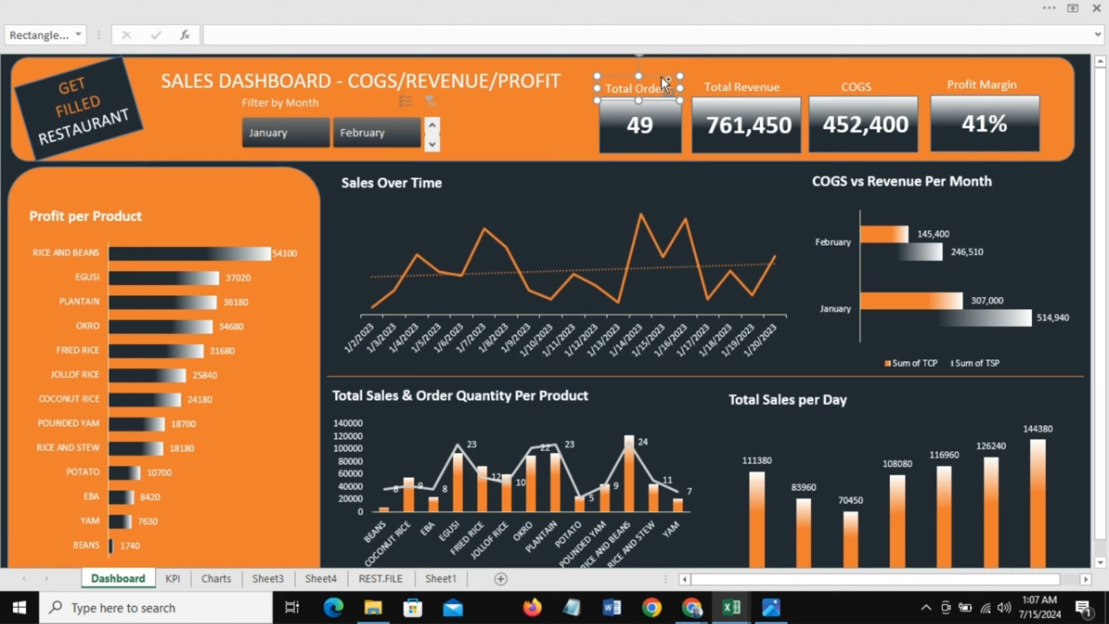
{"action": "key", "text": "ctrl+d"}
{"action": "left_click_drag", "start_coordinate": [471, 197], "coordinate": [262, 166]}
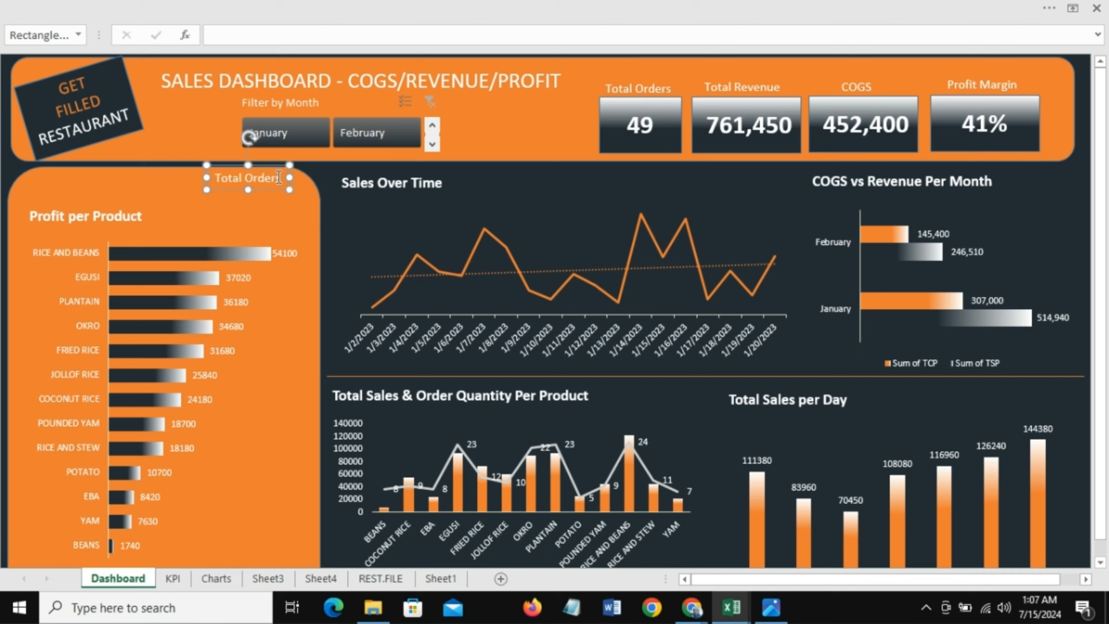
Step: Change the copied label's text to "Correl. bet COGs & Profit"
{"action": "left_click", "coordinate": [281, 177]}
{"action": "type", "text": "O"}
{"action": "type", "text": "Gs & Profit"}
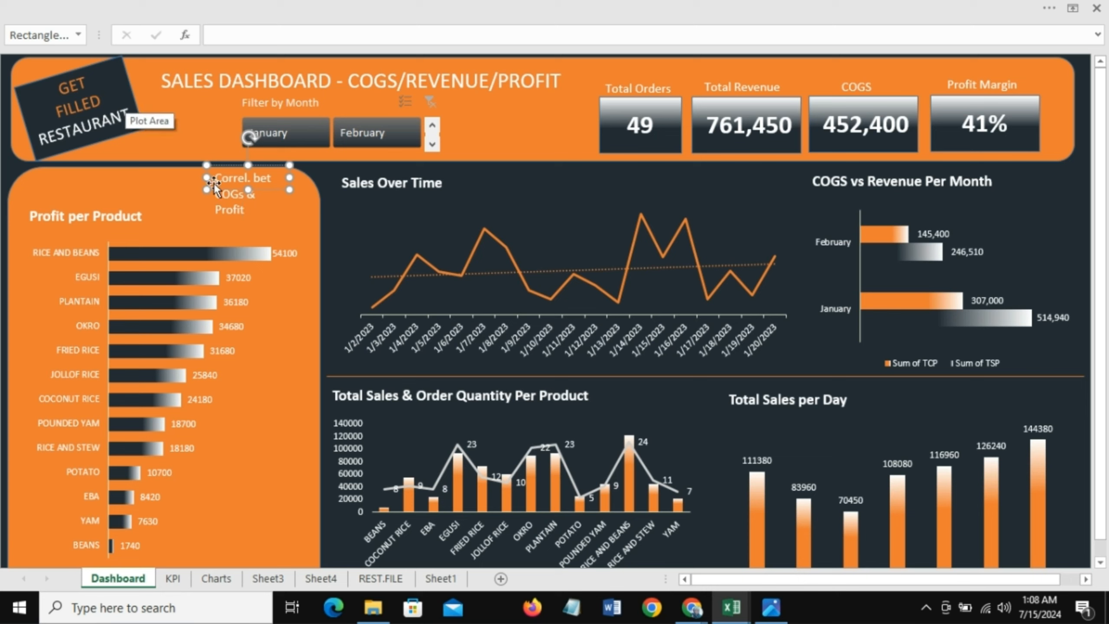
Step: Resize the correlation label so its text fits on one line above the panel's chart
{"action": "left_click_drag", "start_coordinate": [207, 177], "coordinate": [240, 217]}
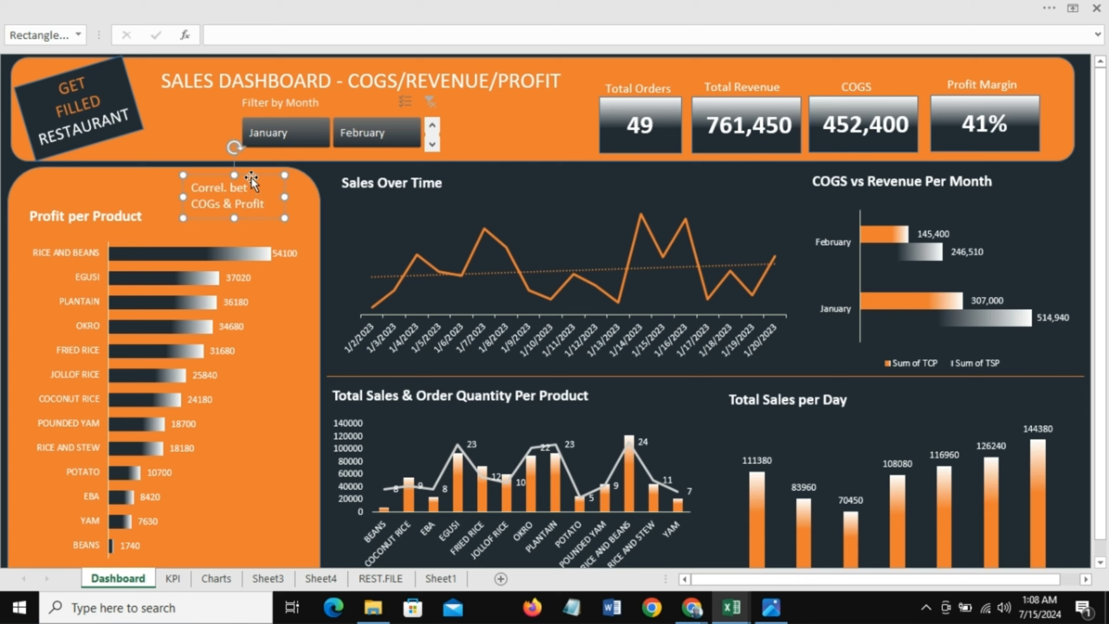
{"action": "left_click_drag", "start_coordinate": [252, 177], "coordinate": [337, 187]}
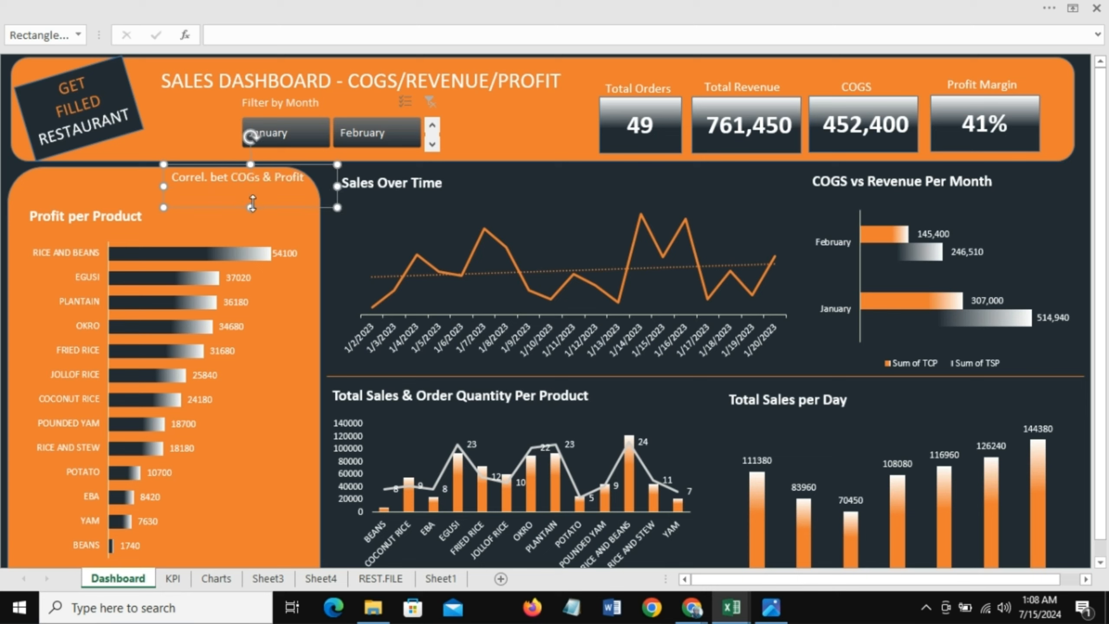
{"action": "left_click_drag", "start_coordinate": [252, 205], "coordinate": [263, 190]}
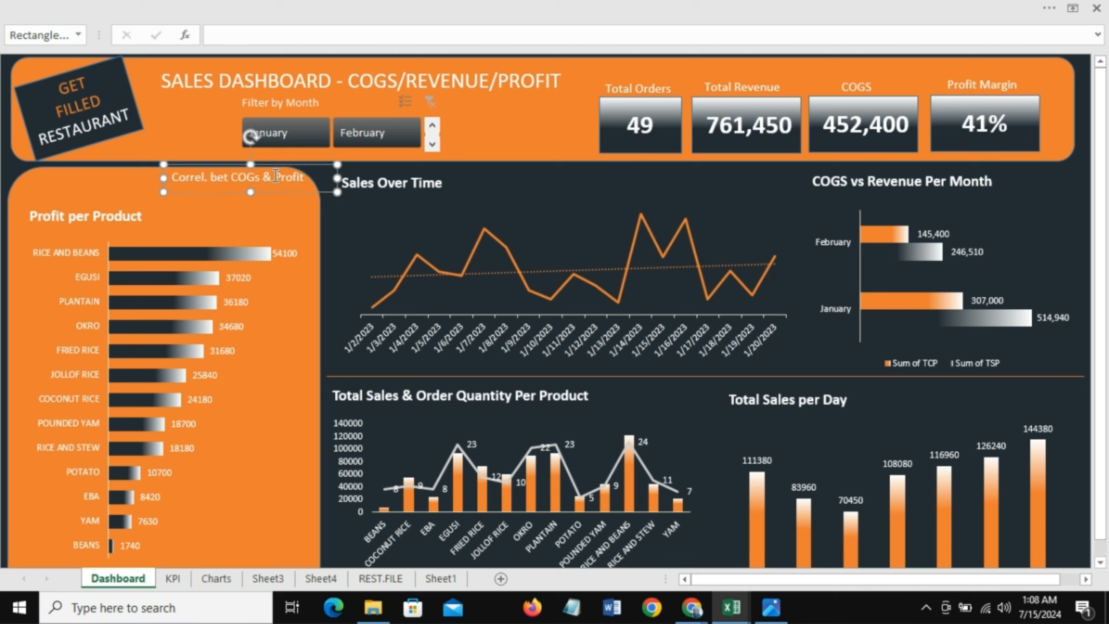
{"action": "left_click_drag", "start_coordinate": [270, 167], "coordinate": [268, 177]}
{"action": "key", "text": "ctrl+z"}
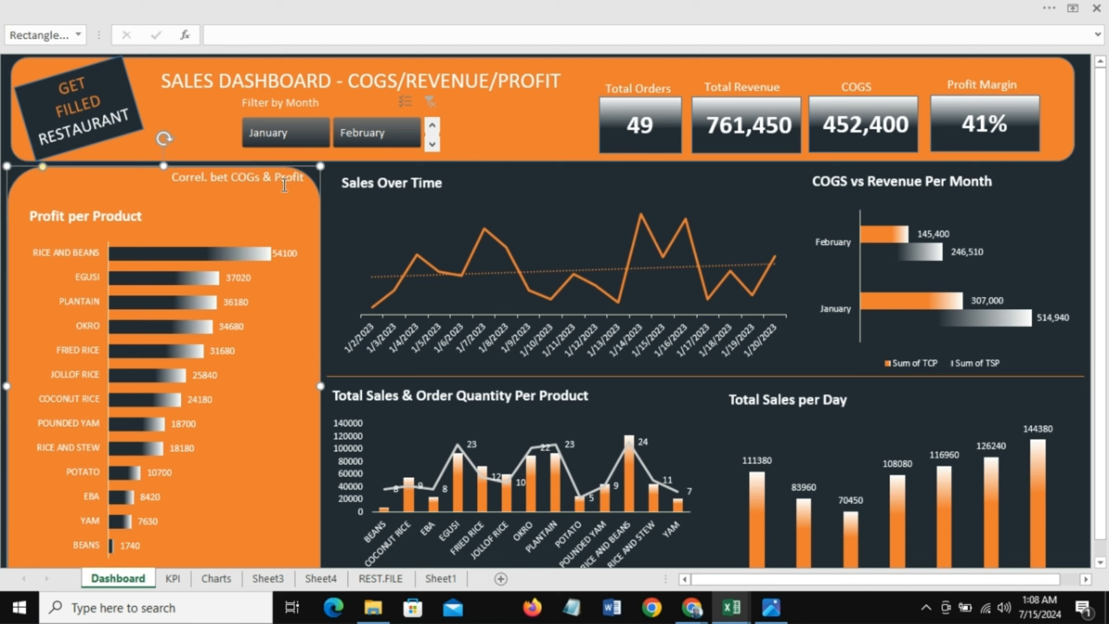
Step: Reposition the correlation label and make a copy of it directly below
{"action": "left_click", "coordinate": [271, 179]}
{"action": "left_click_drag", "start_coordinate": [274, 193], "coordinate": [252, 194]}
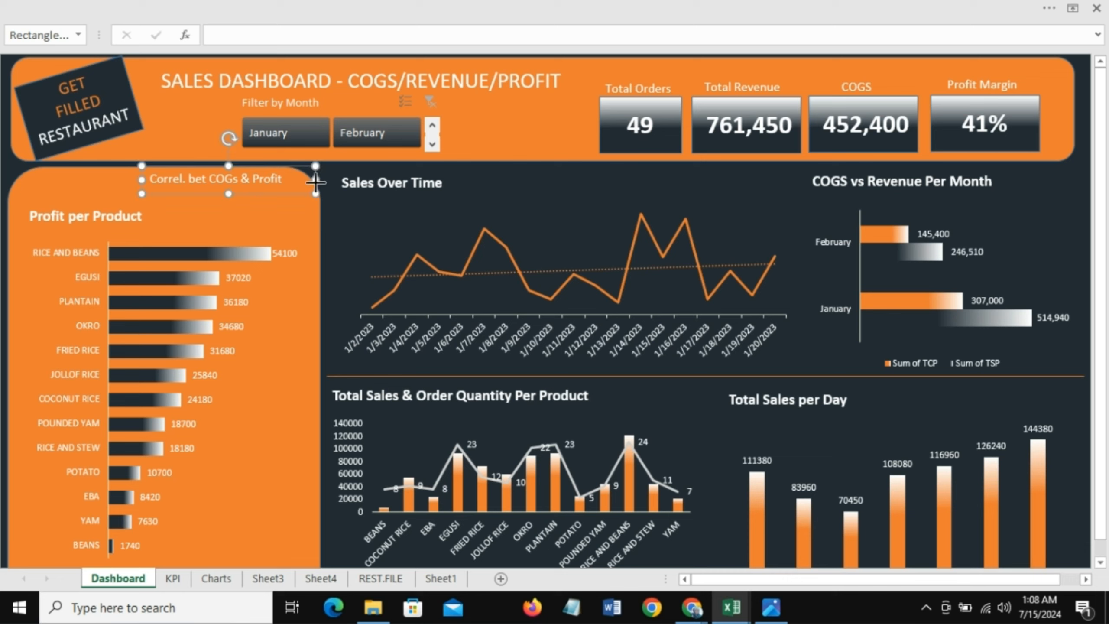
{"action": "left_click_drag", "start_coordinate": [315, 179], "coordinate": [263, 209]}
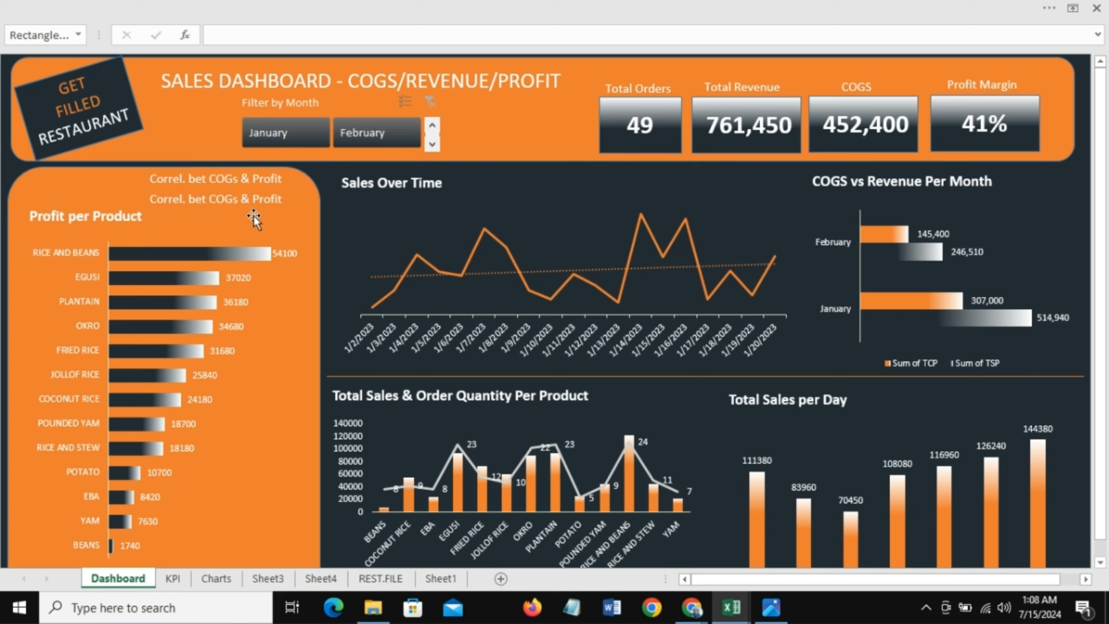
Step: Clear the text from the lower copy of the label
{"action": "left_click", "coordinate": [253, 215]}
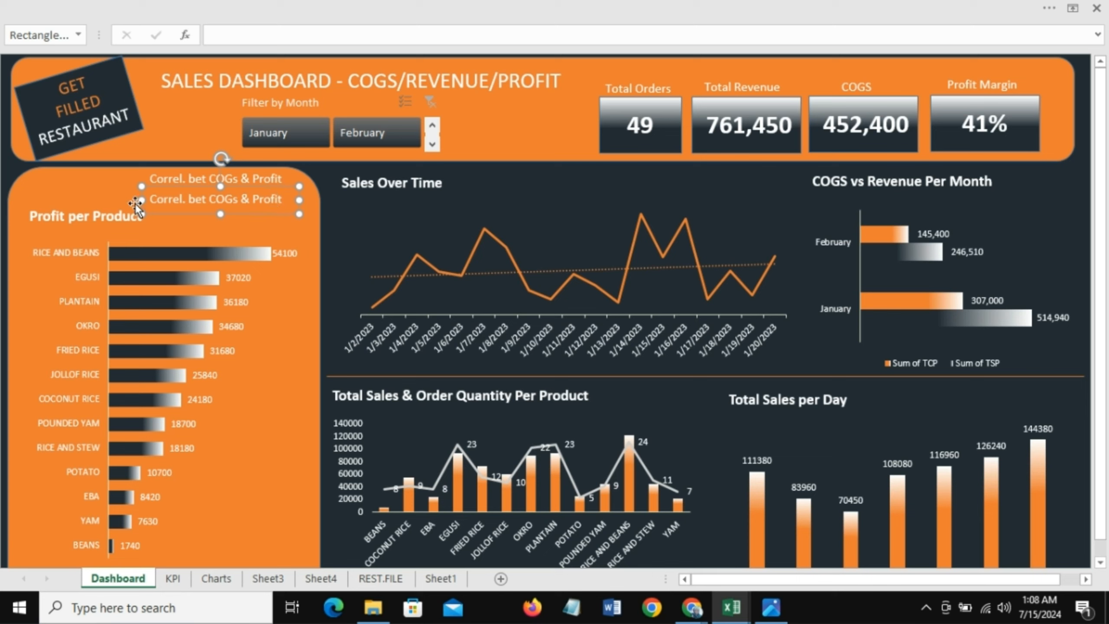
{"action": "left_click_drag", "start_coordinate": [154, 199], "coordinate": [283, 196]}
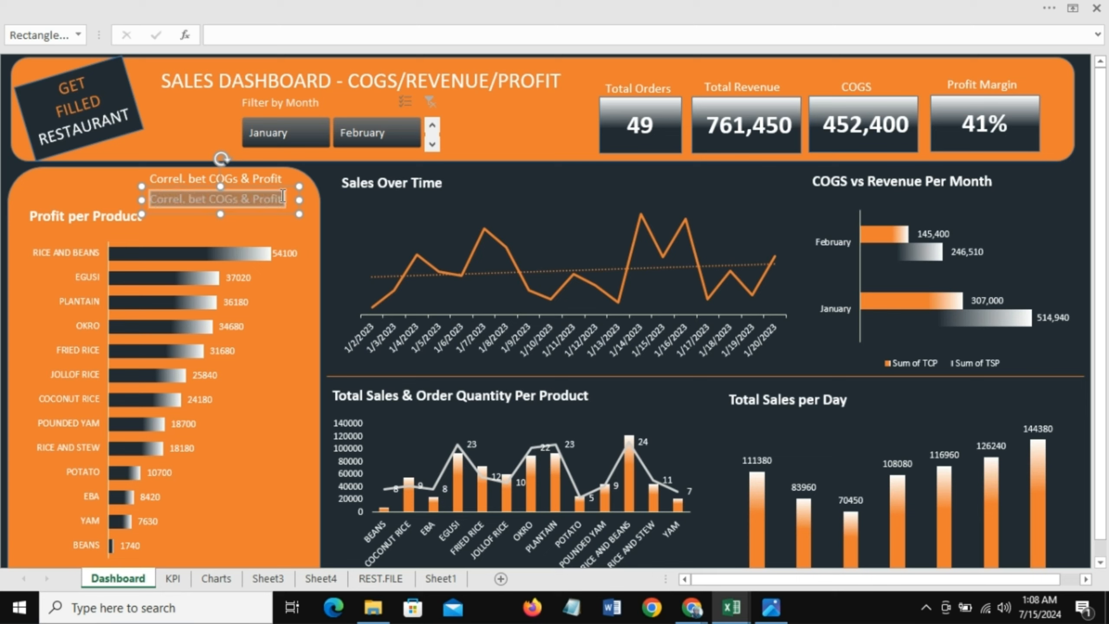
{"action": "key", "text": "Delete"}
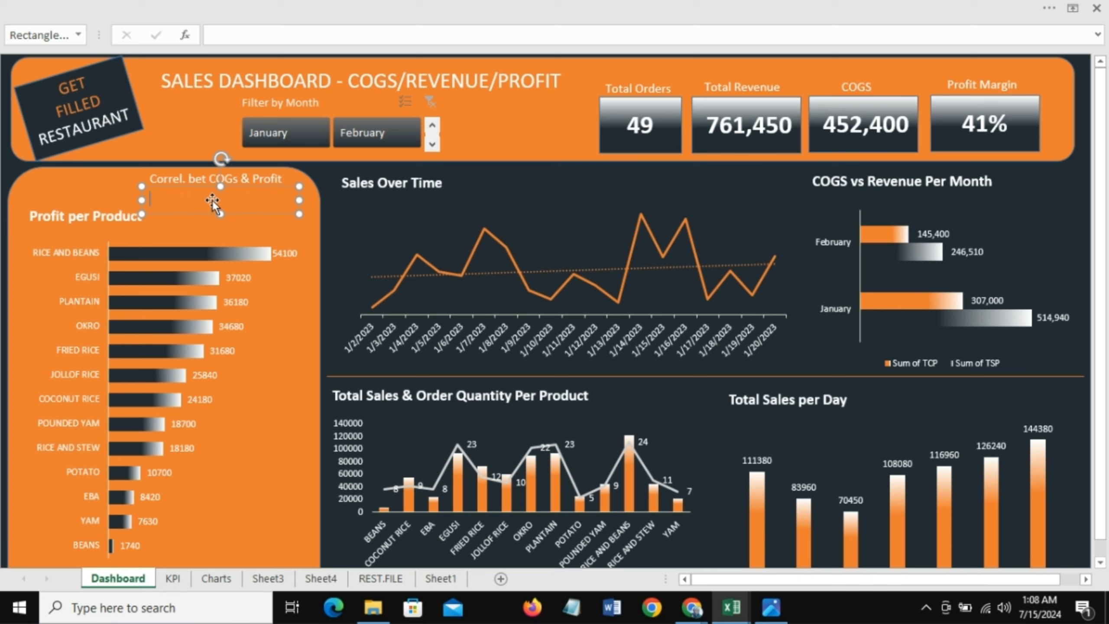
Step: Link the lower label to the correlation value in cell J17 on Sheet3
{"action": "left_click", "coordinate": [223, 34]}
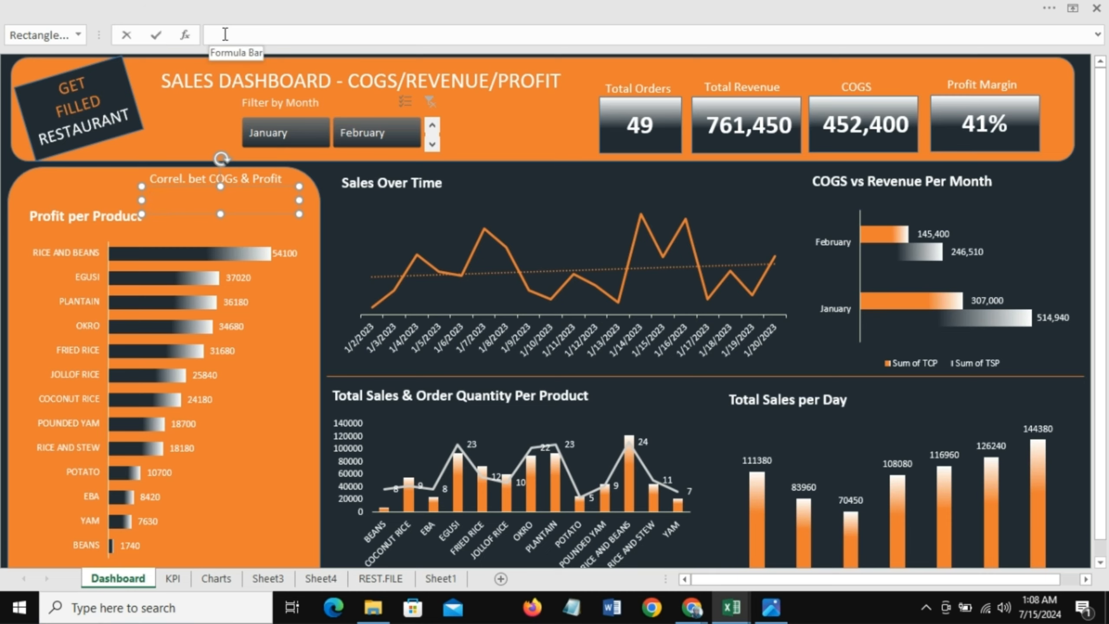
{"action": "type", "text": "="}
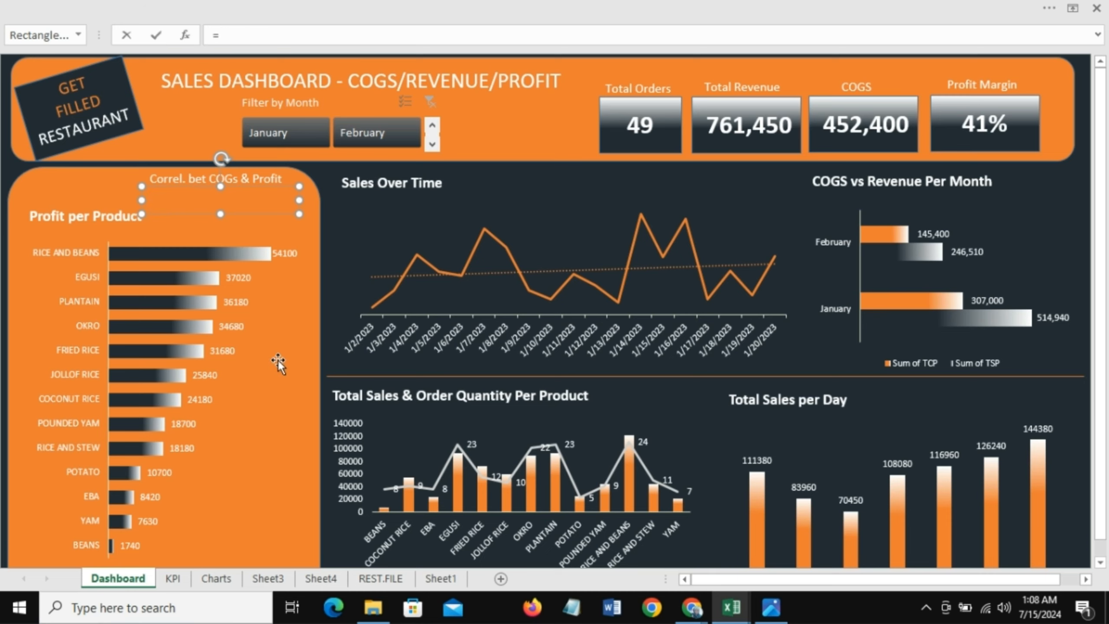
{"action": "left_click", "coordinate": [266, 580]}
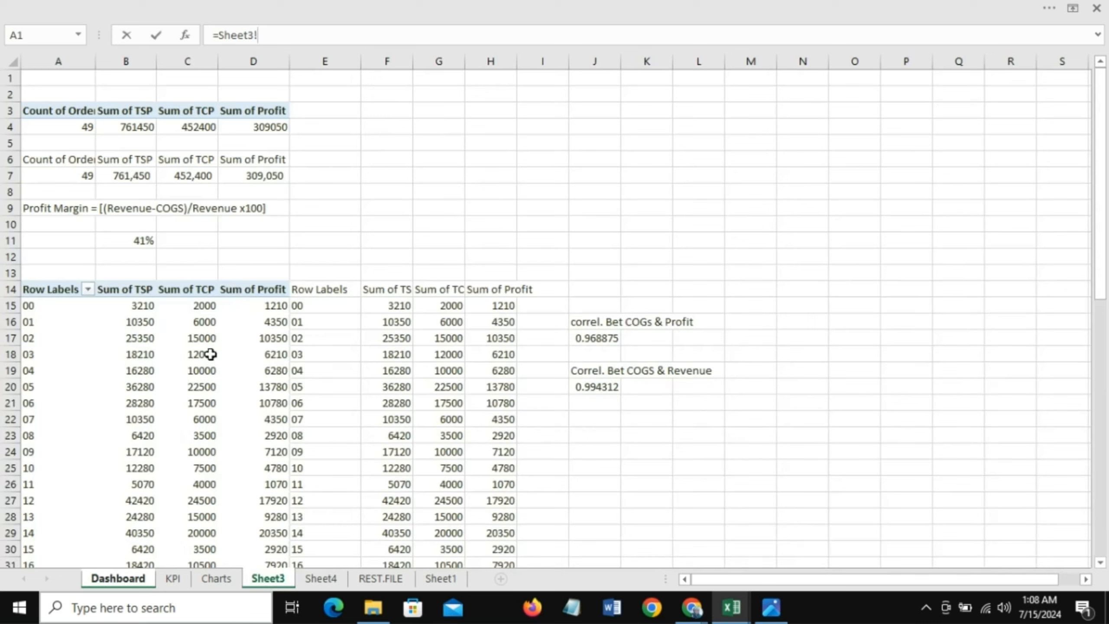
{"action": "left_click", "coordinate": [596, 339]}
{"action": "key", "text": "Return"}
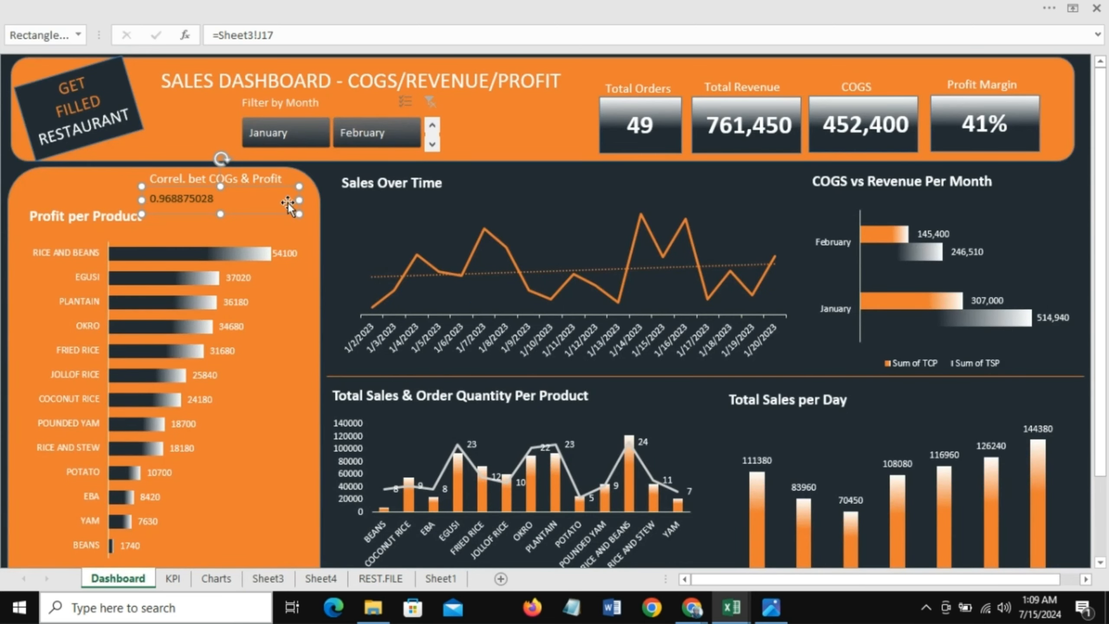
Step: Narrow the linked value box and center it beneath the correlation label
{"action": "left_click_drag", "start_coordinate": [300, 202], "coordinate": [224, 195]}
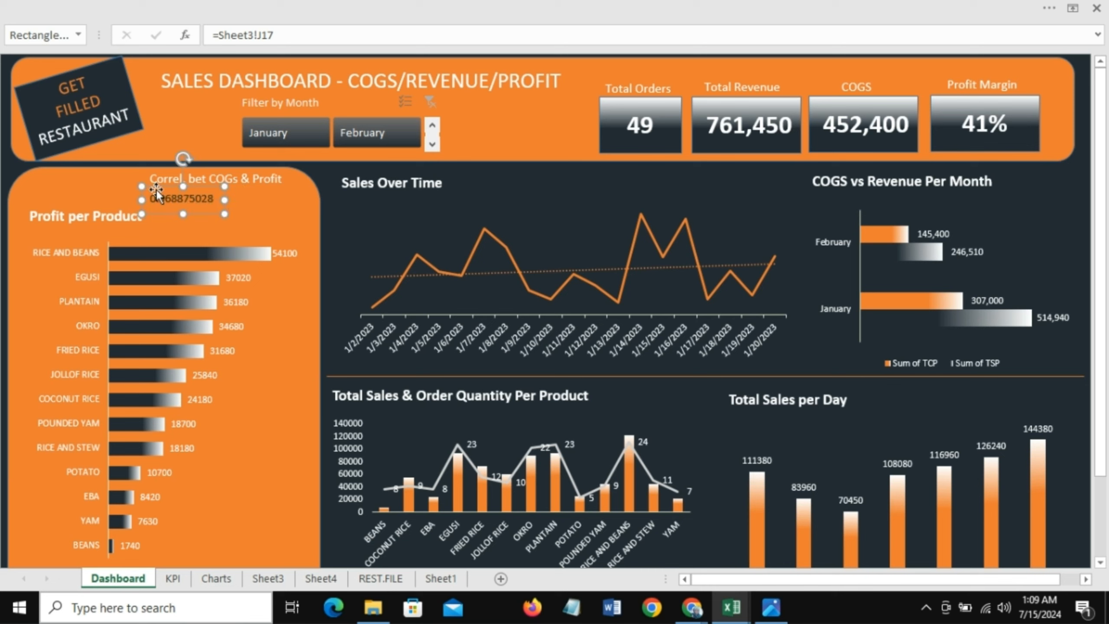
{"action": "left_click_drag", "start_coordinate": [156, 189], "coordinate": [183, 189]}
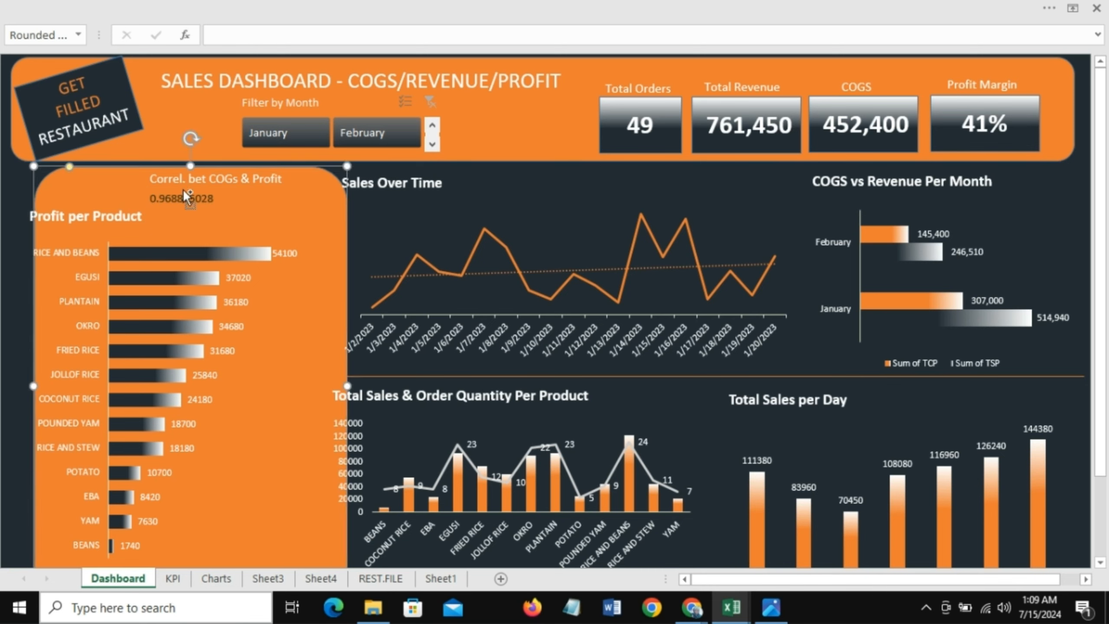
{"action": "key", "text": "Escape"}
{"action": "left_click", "coordinate": [190, 199]}
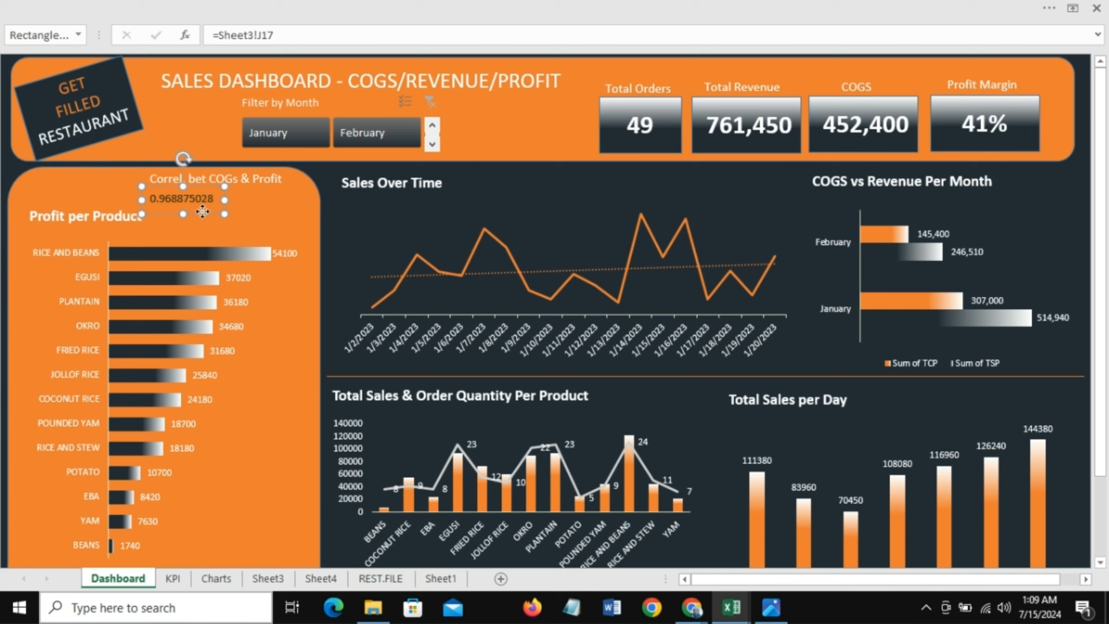
{"action": "left_click_drag", "start_coordinate": [203, 212], "coordinate": [228, 212]}
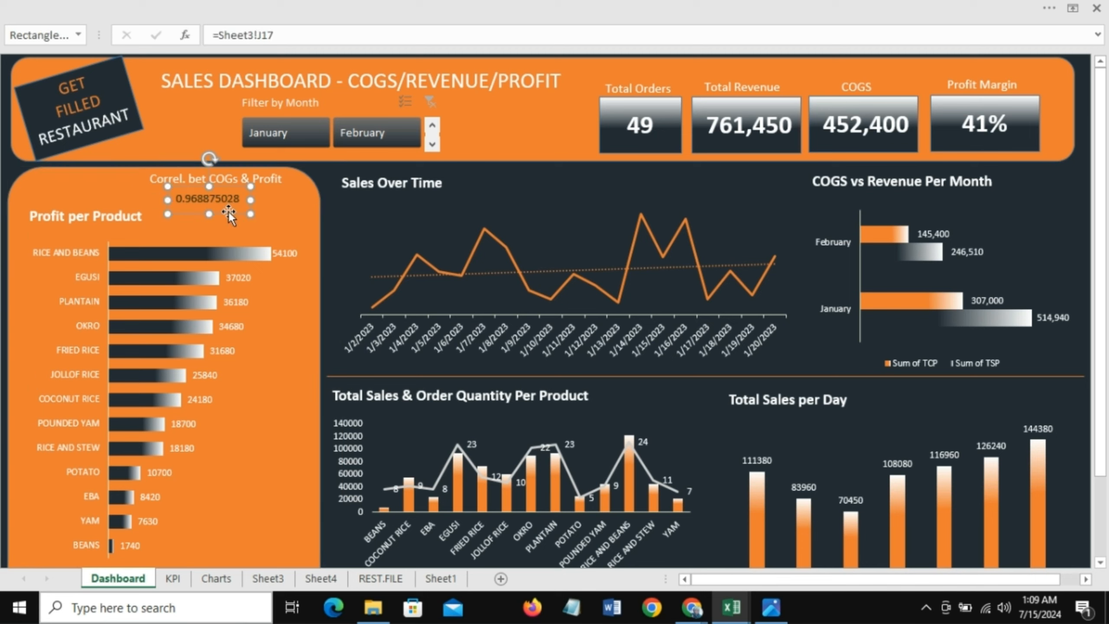
{"action": "left_click", "coordinate": [47, 174]}
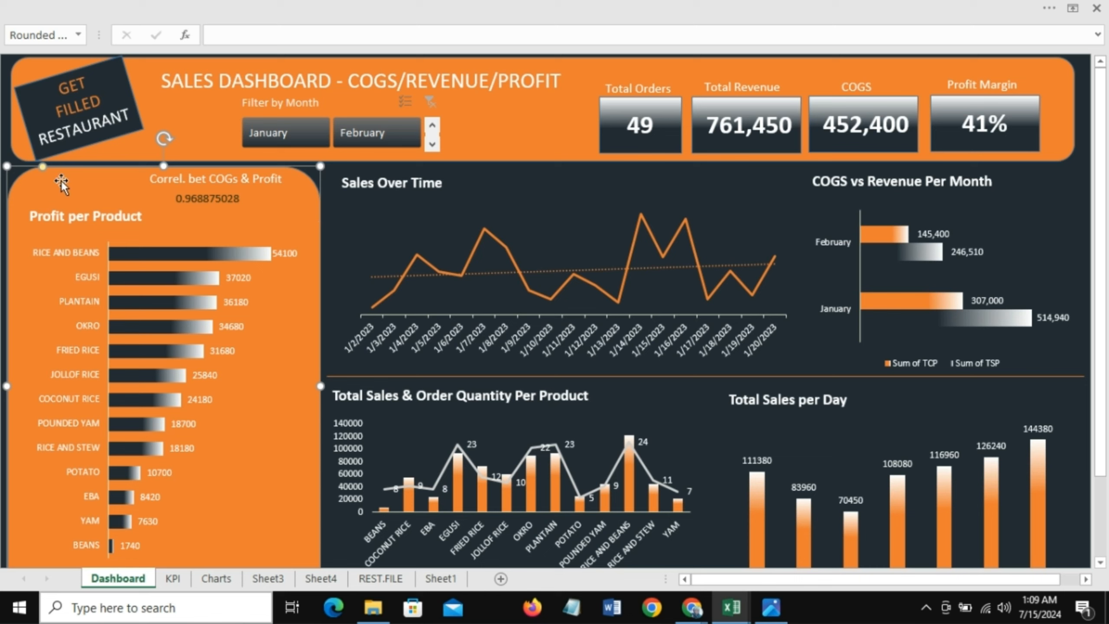
{"action": "left_click", "coordinate": [217, 200]}
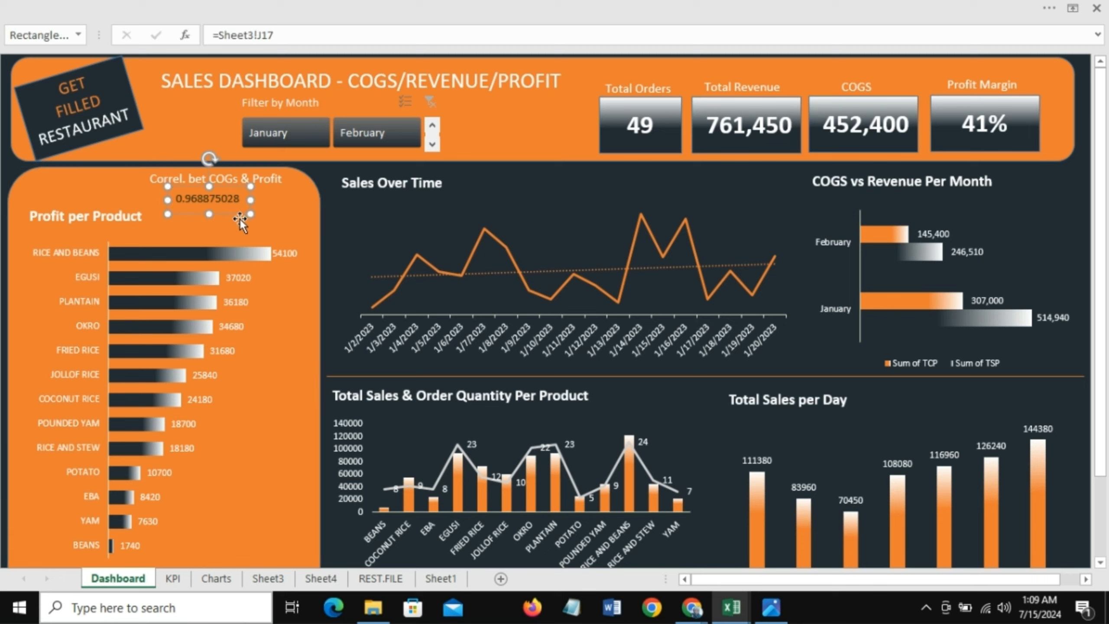
Step: Make the linked correlation value bold
{"action": "right_click", "coordinate": [211, 200]}
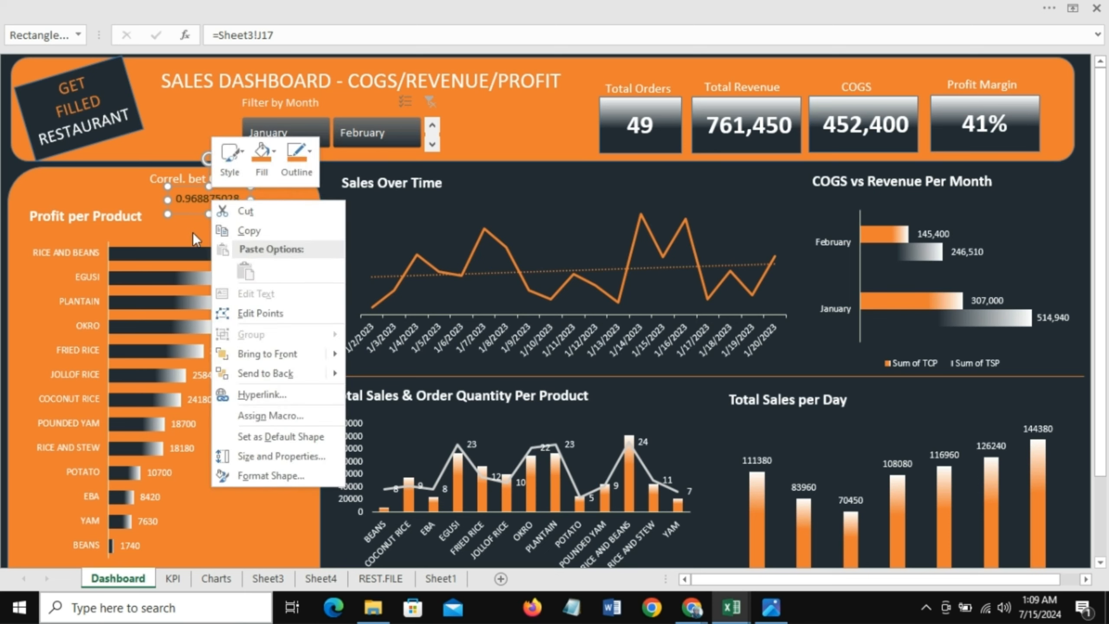
{"action": "left_click", "coordinate": [187, 193]}
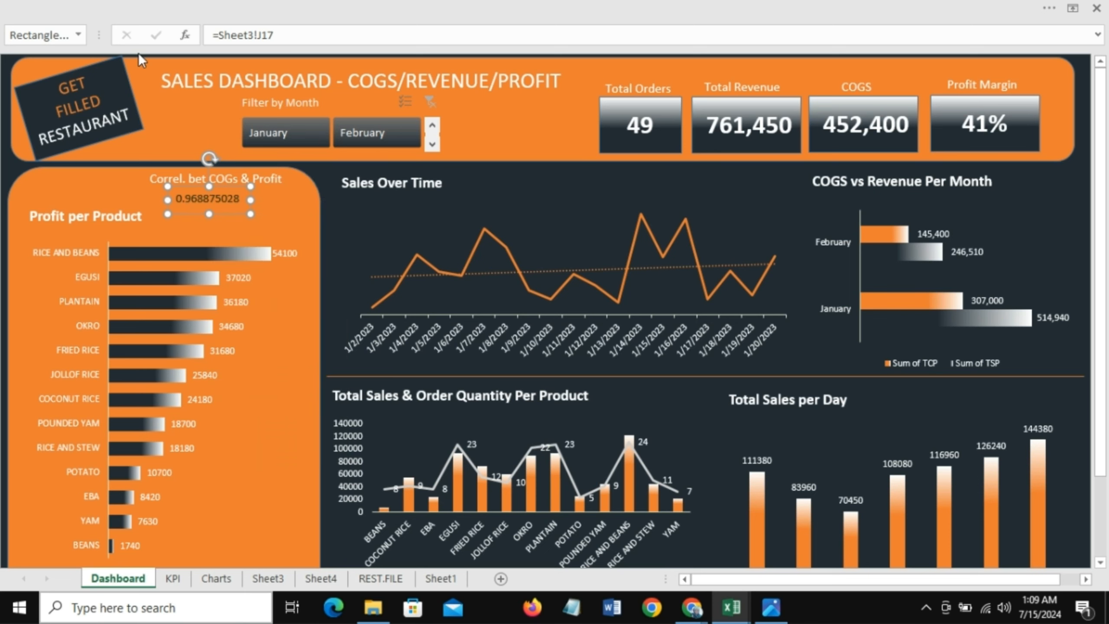
{"action": "left_click", "coordinate": [144, 6]}
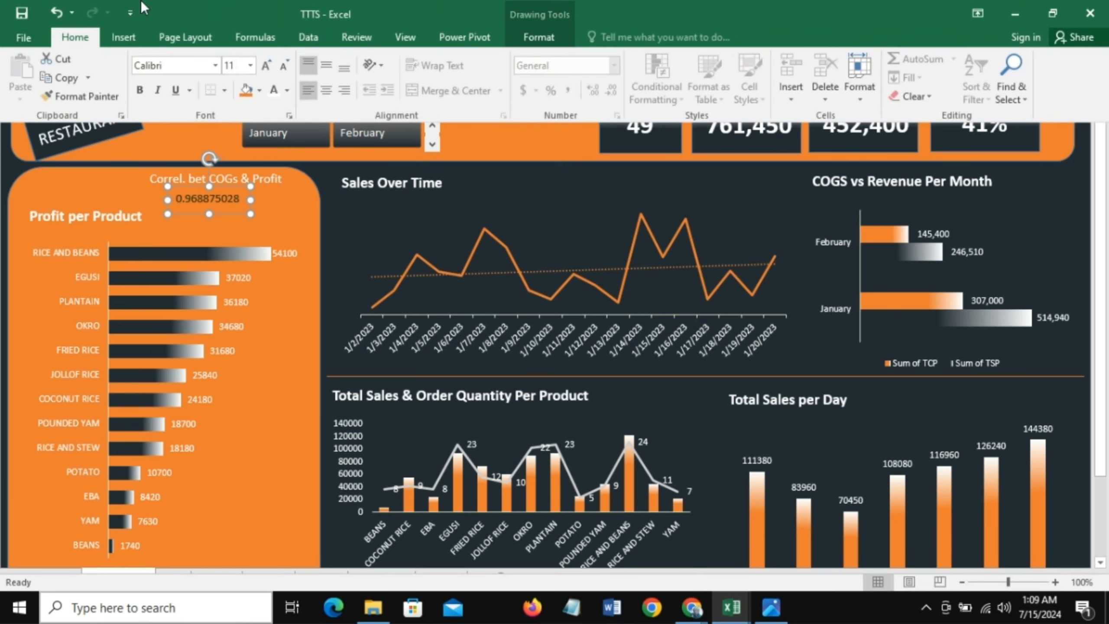
{"action": "left_click", "coordinate": [274, 92]}
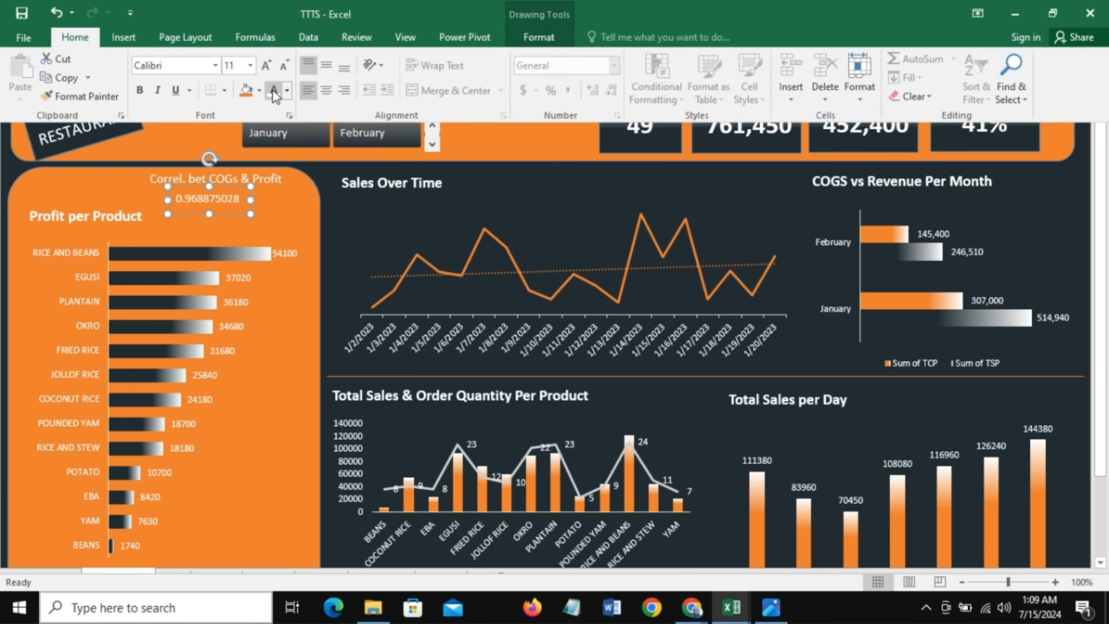
{"action": "left_click", "coordinate": [140, 90]}
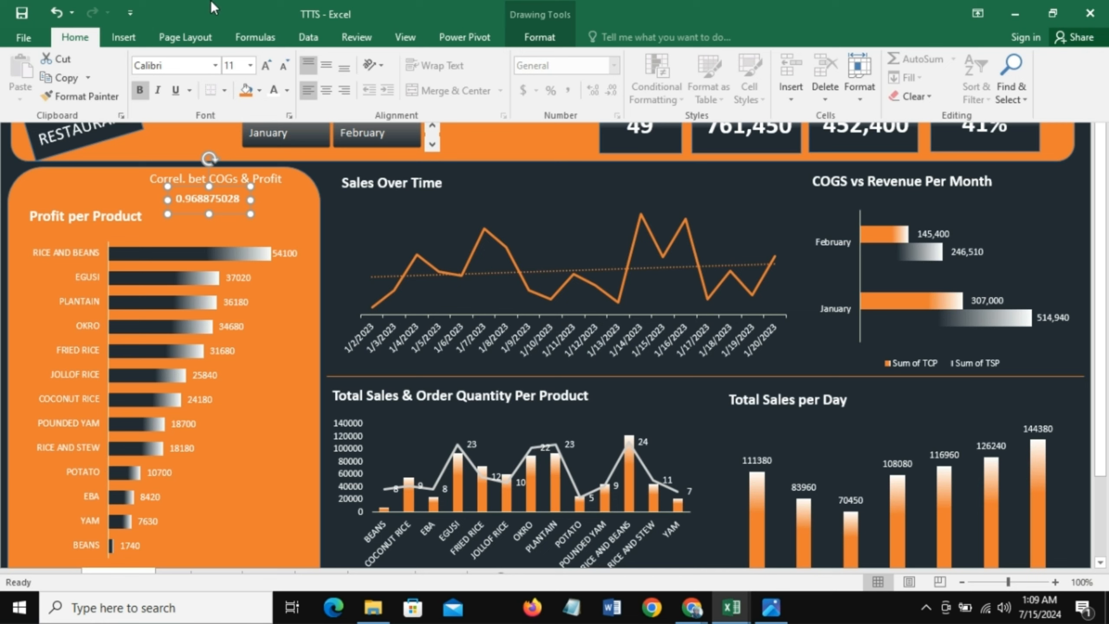
{"action": "left_click", "coordinate": [270, 412]}
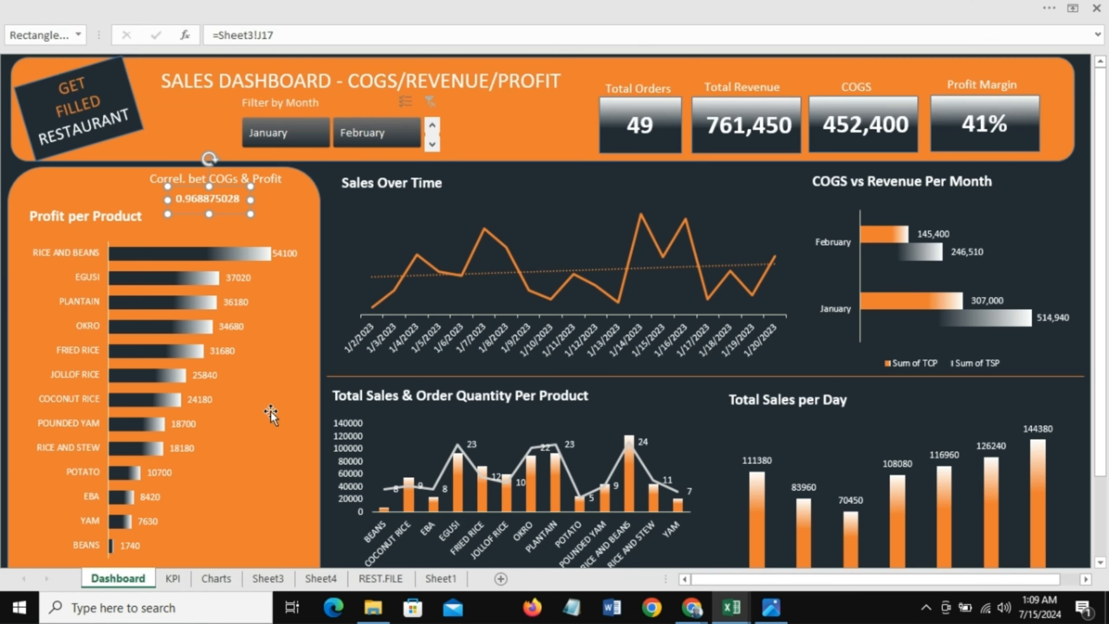
{"action": "left_click", "coordinate": [220, 193]}
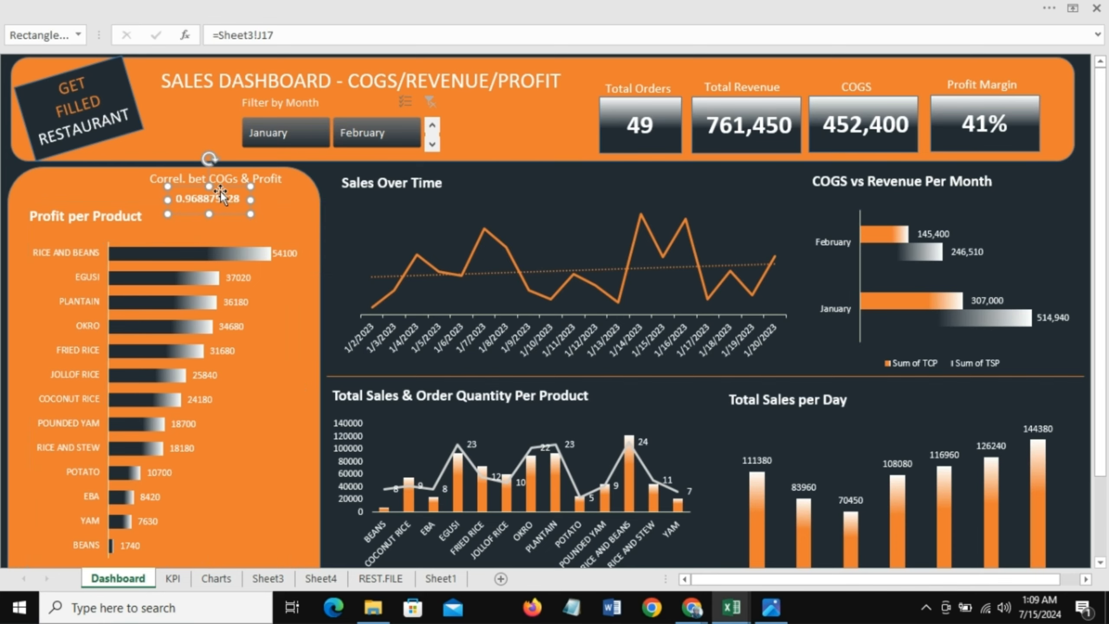
Step: Format the correlation cell J17 on Sheet3 as Number with 2 decimal places
{"action": "left_click", "coordinate": [267, 580]}
{"action": "left_click", "coordinate": [613, 341]}
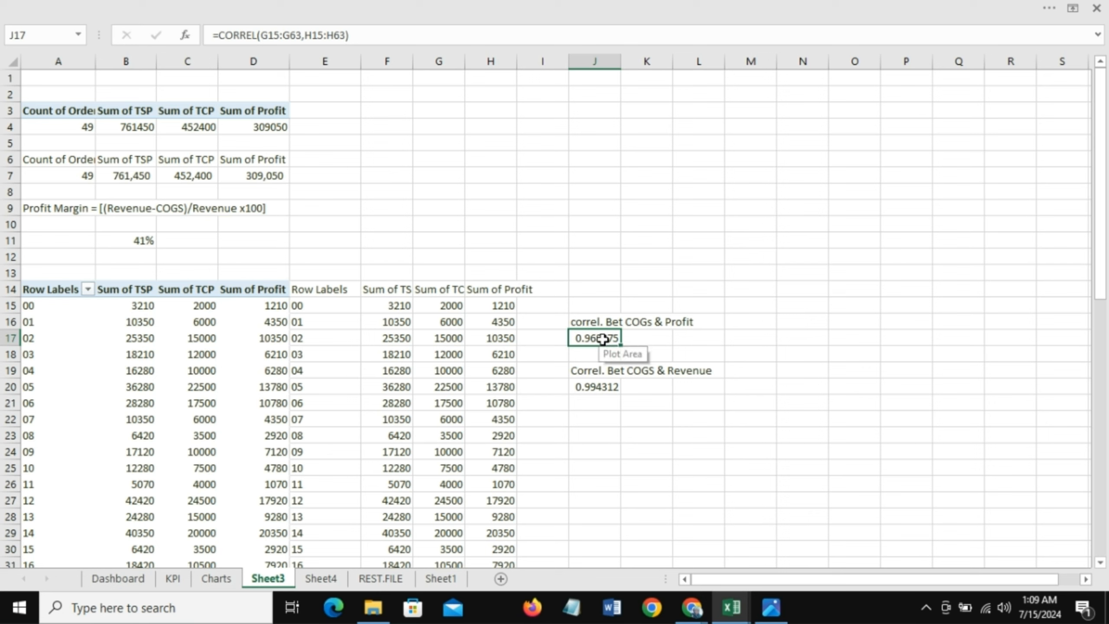
{"action": "left_click", "coordinate": [287, 5]}
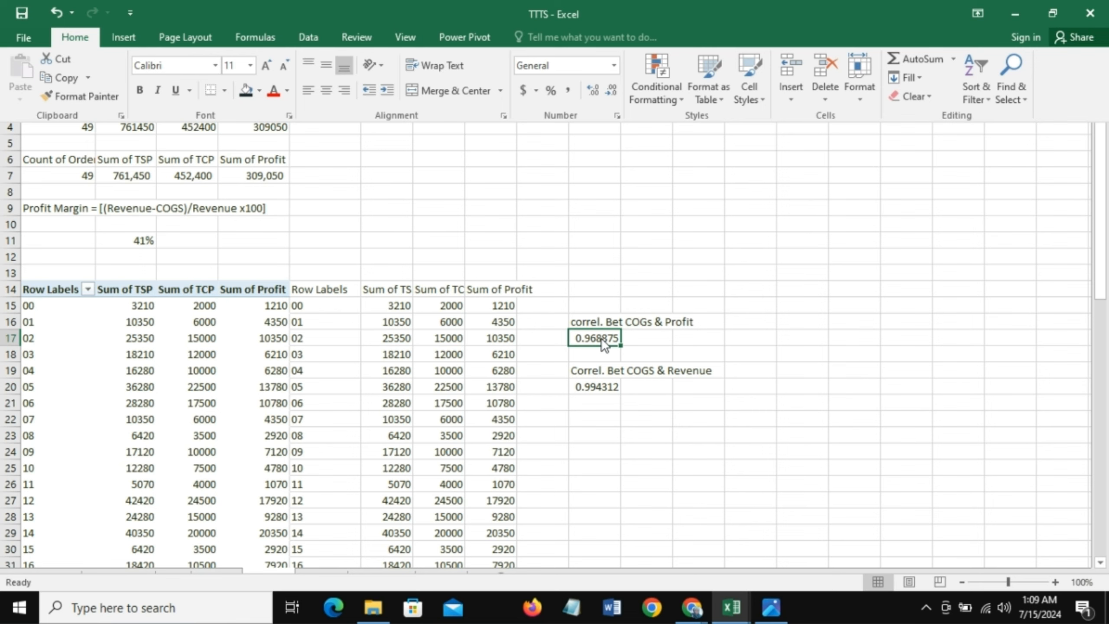
{"action": "left_click", "coordinate": [601, 338]}
{"action": "right_click", "coordinate": [602, 338]}
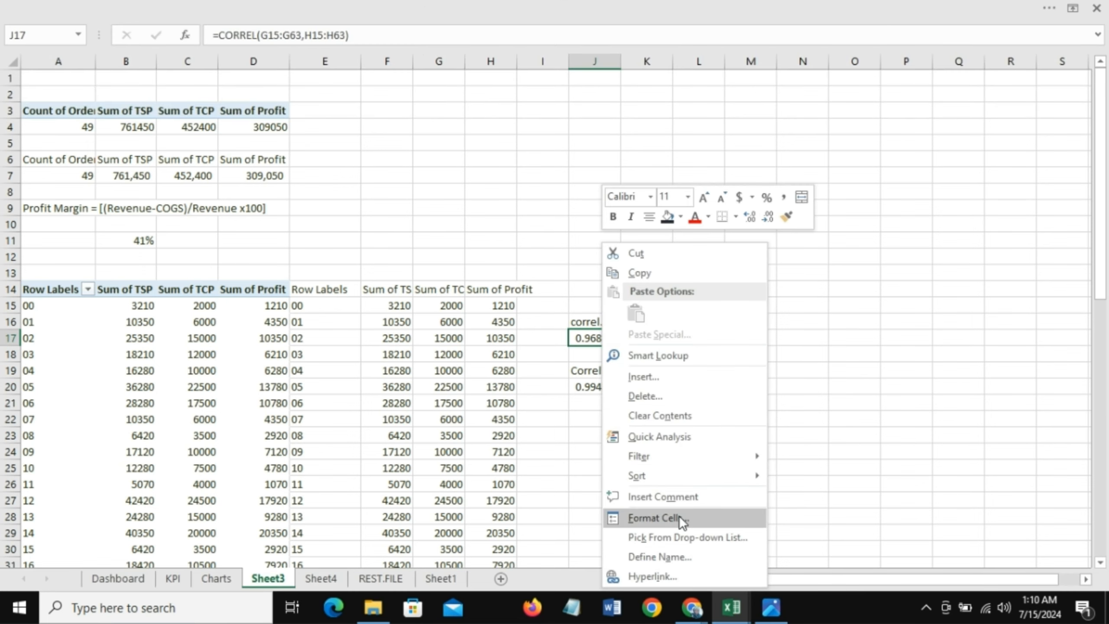
{"action": "left_click", "coordinate": [680, 517]}
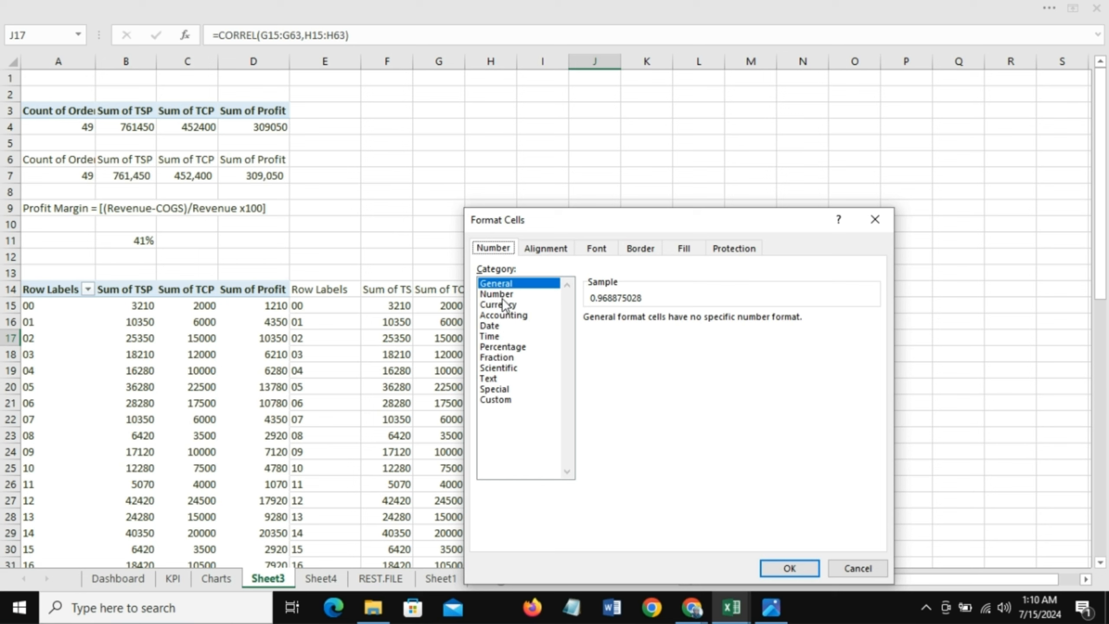
{"action": "left_click", "coordinate": [503, 303]}
{"action": "left_click", "coordinate": [501, 293]}
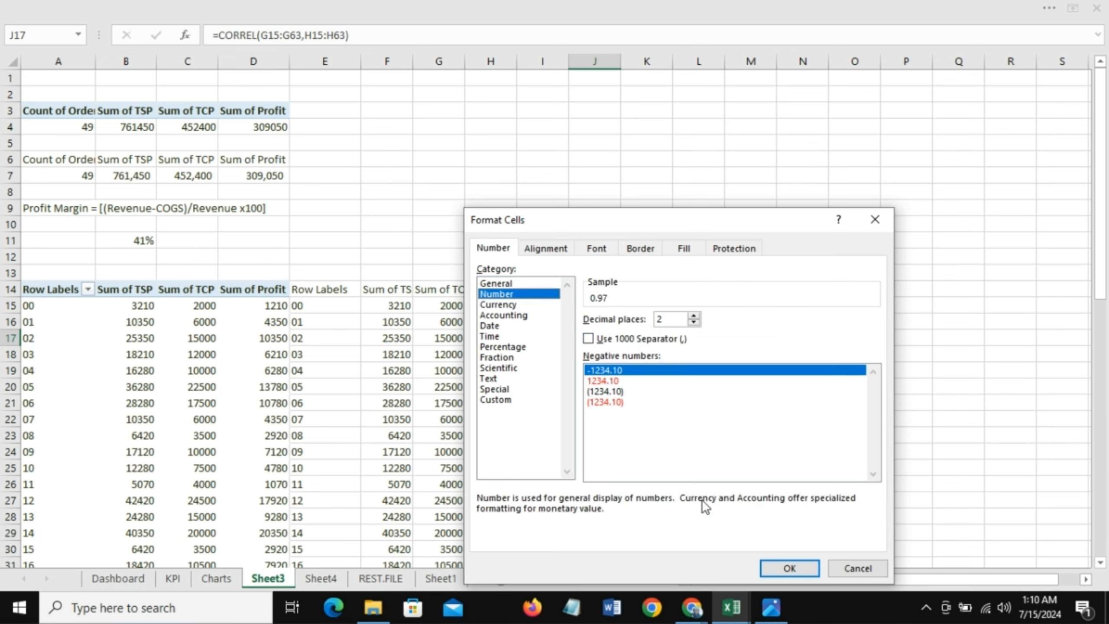
{"action": "left_click", "coordinate": [778, 567]}
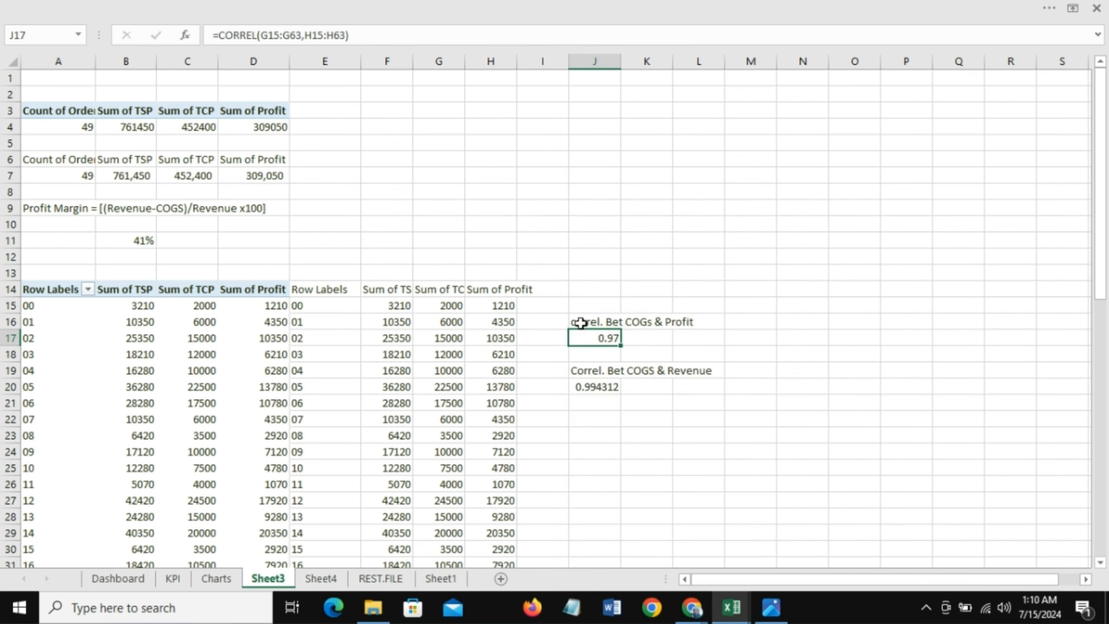
Step: Move the correlation value box on the dashboard so it sits centered under its label
{"action": "left_click", "coordinate": [127, 577]}
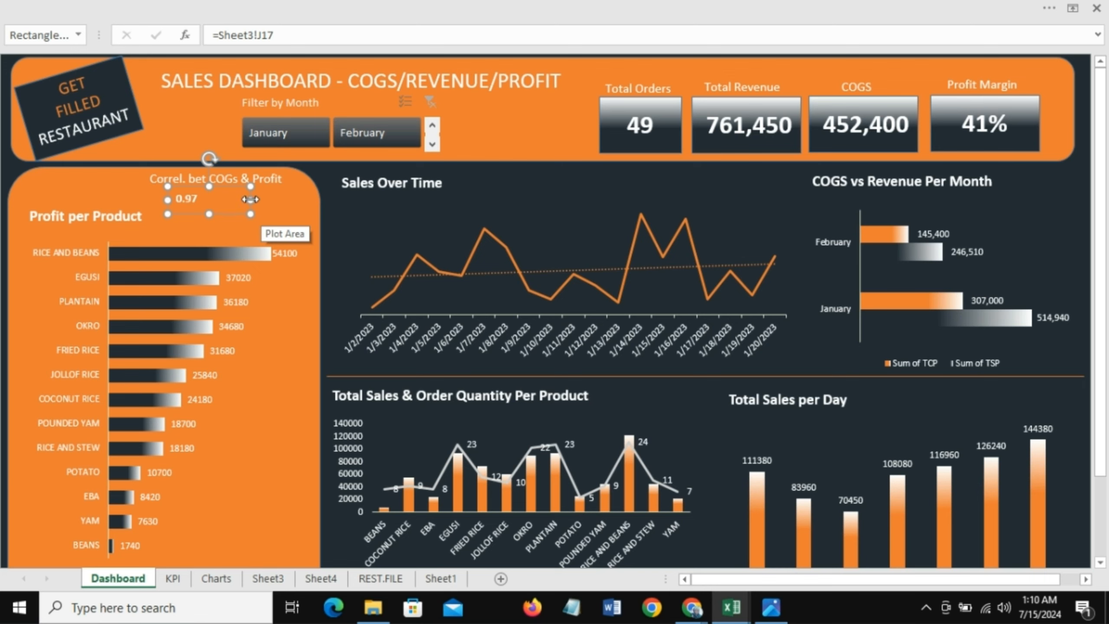
{"action": "left_click_drag", "start_coordinate": [250, 200], "coordinate": [198, 191]}
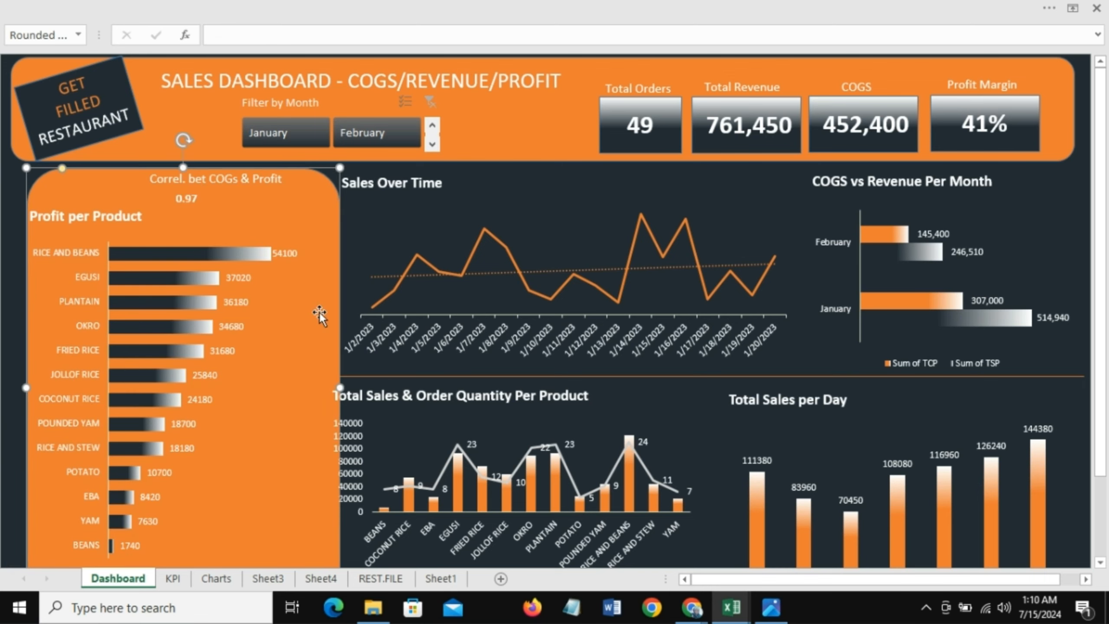
{"action": "key", "text": "ctrl+z"}
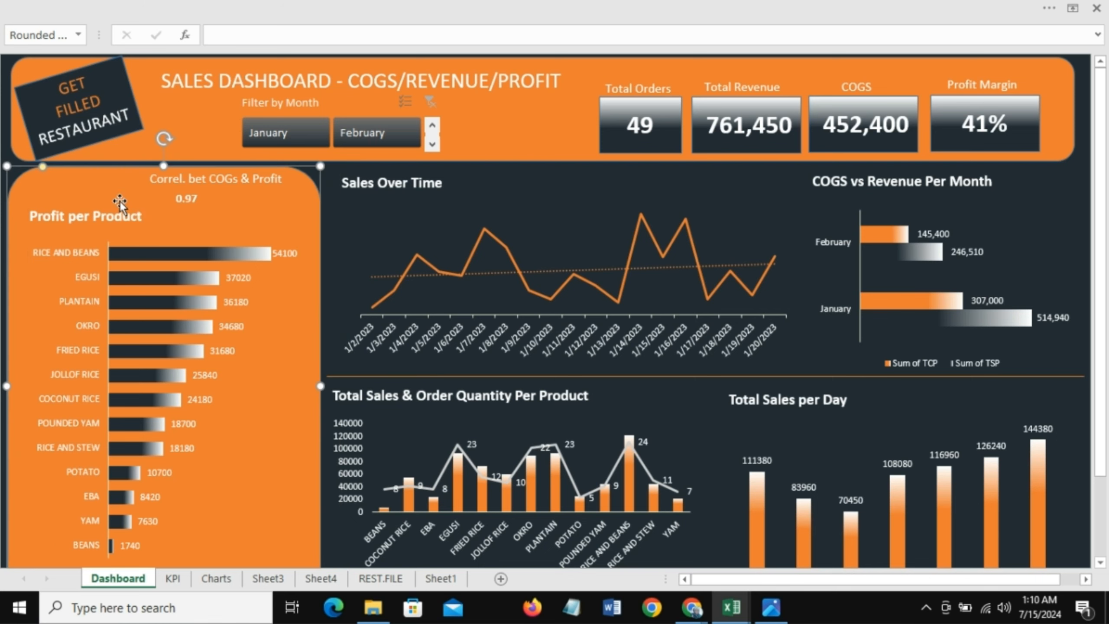
{"action": "left_click", "coordinate": [191, 193]}
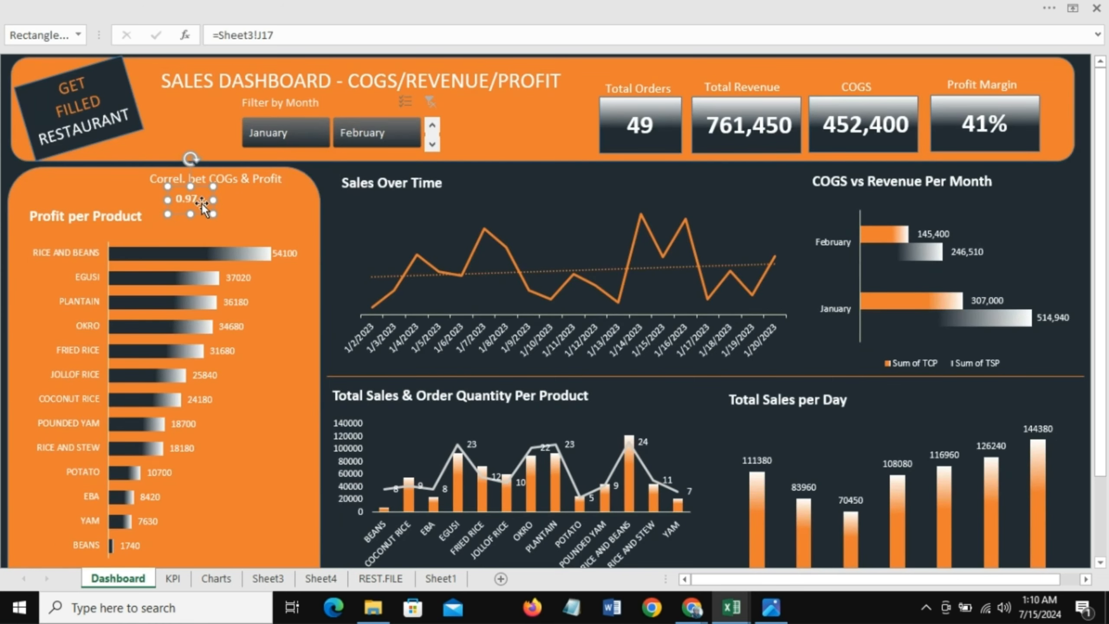
{"action": "left_click_drag", "start_coordinate": [200, 214], "coordinate": [228, 208]}
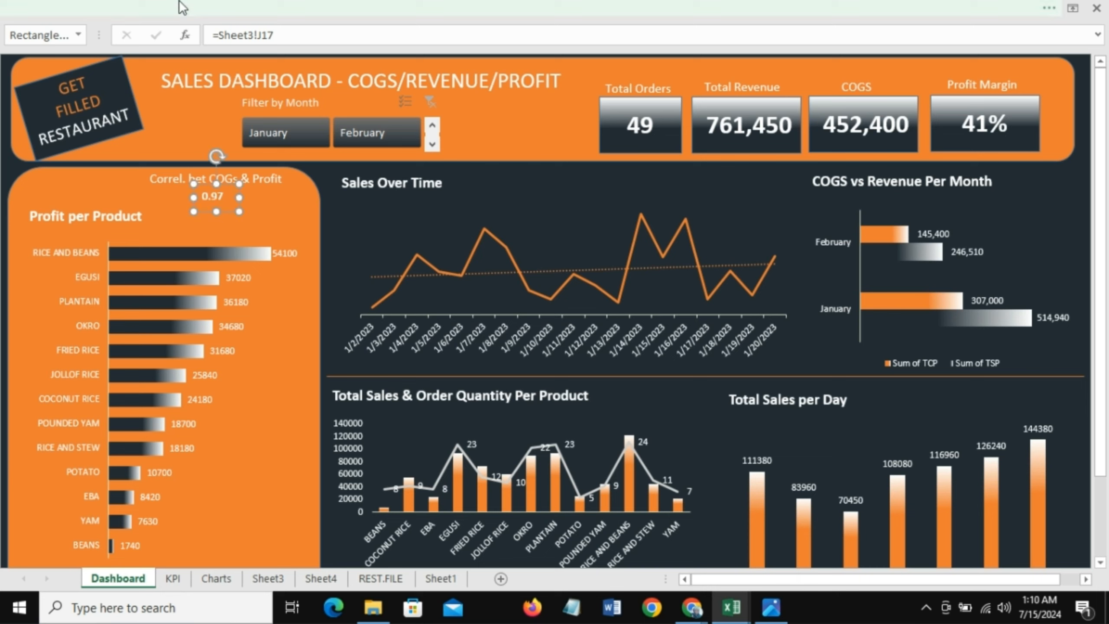
Step: Set the correlation value box's font size to 12
{"action": "left_click", "coordinate": [239, 8]}
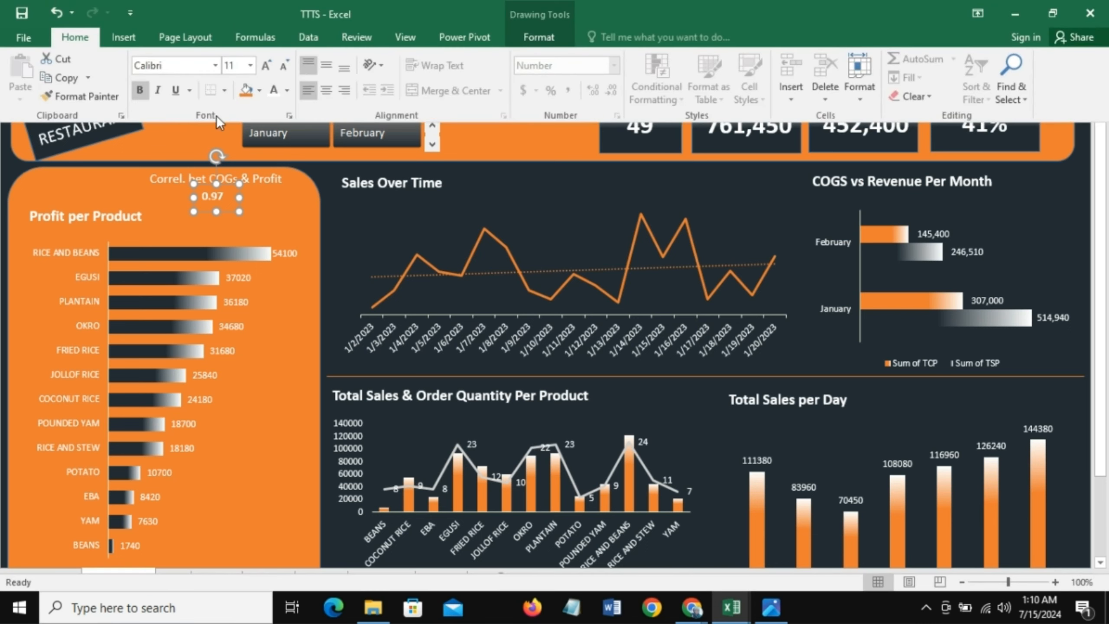
{"action": "left_click", "coordinate": [251, 64]}
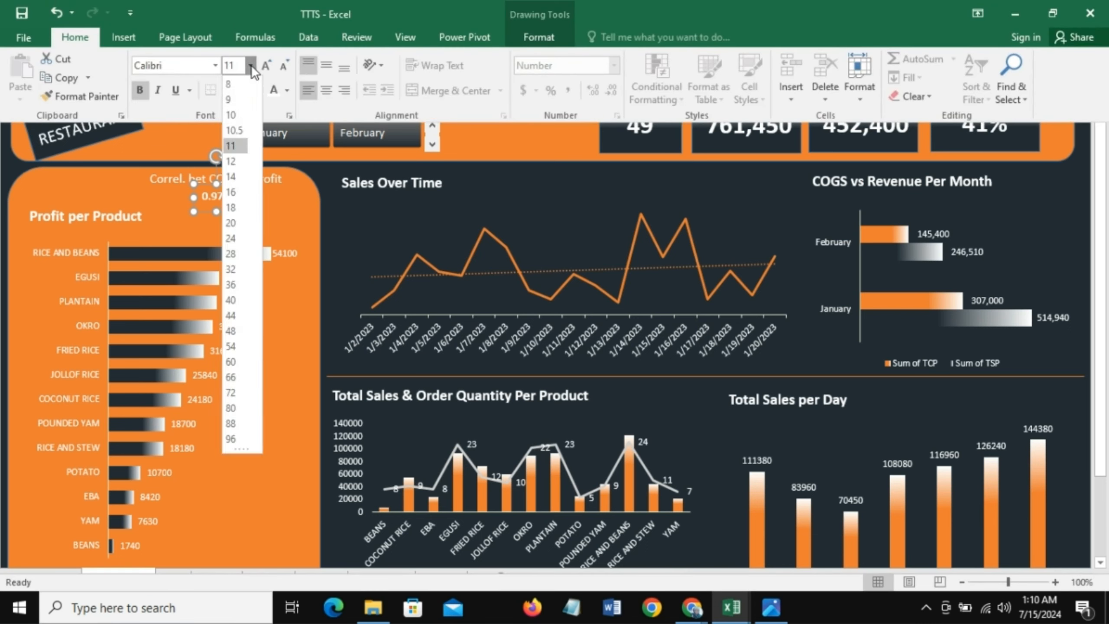
{"action": "left_click", "coordinate": [237, 165]}
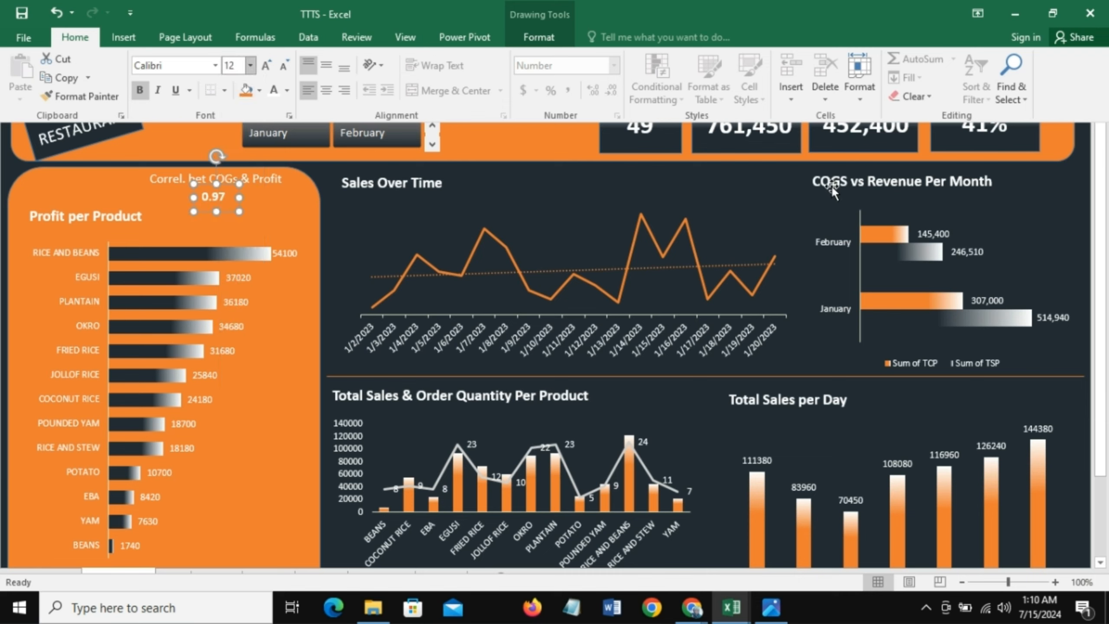
{"action": "key", "text": "ctrl+shift+F1"}
Step: Copy the correlation label beside the COGS vs Revenue Per Month chart and set the copy's font size to 10
{"action": "left_click", "coordinate": [270, 179]}
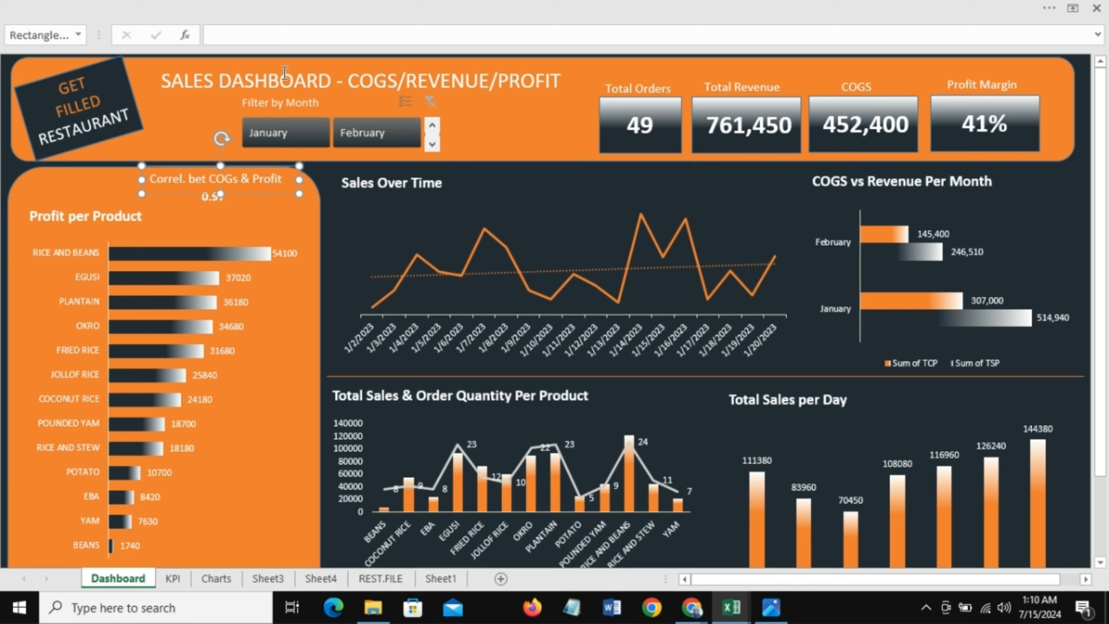
{"action": "left_click_drag", "start_coordinate": [269, 193], "coordinate": [1062, 215]}
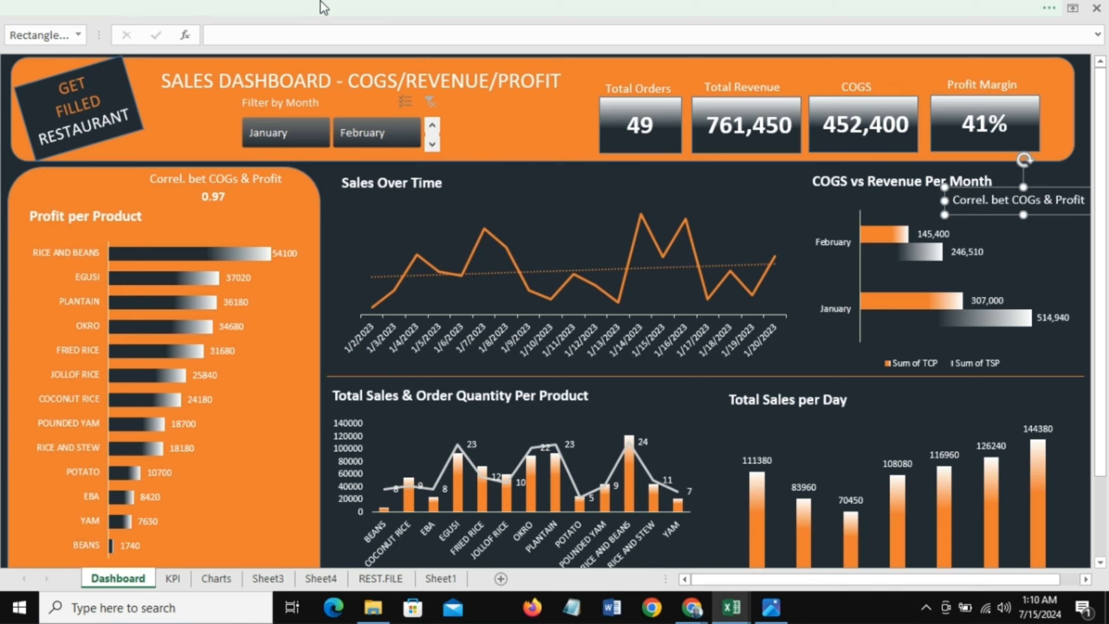
{"action": "left_click", "coordinate": [316, 15]}
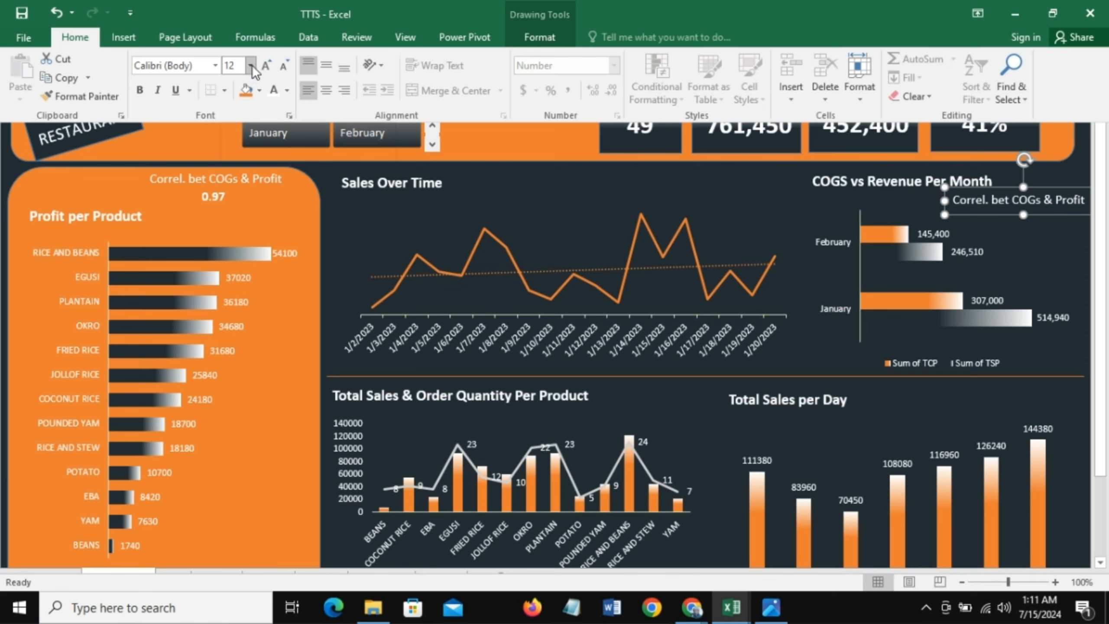
{"action": "left_click", "coordinate": [250, 65]}
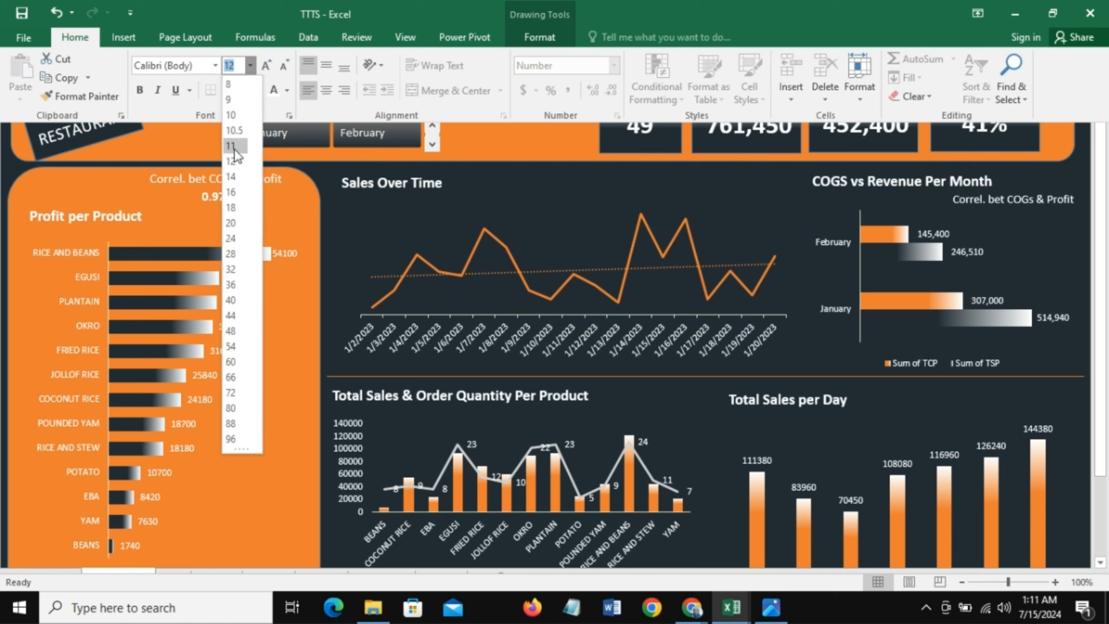
{"action": "left_click", "coordinate": [235, 112]}
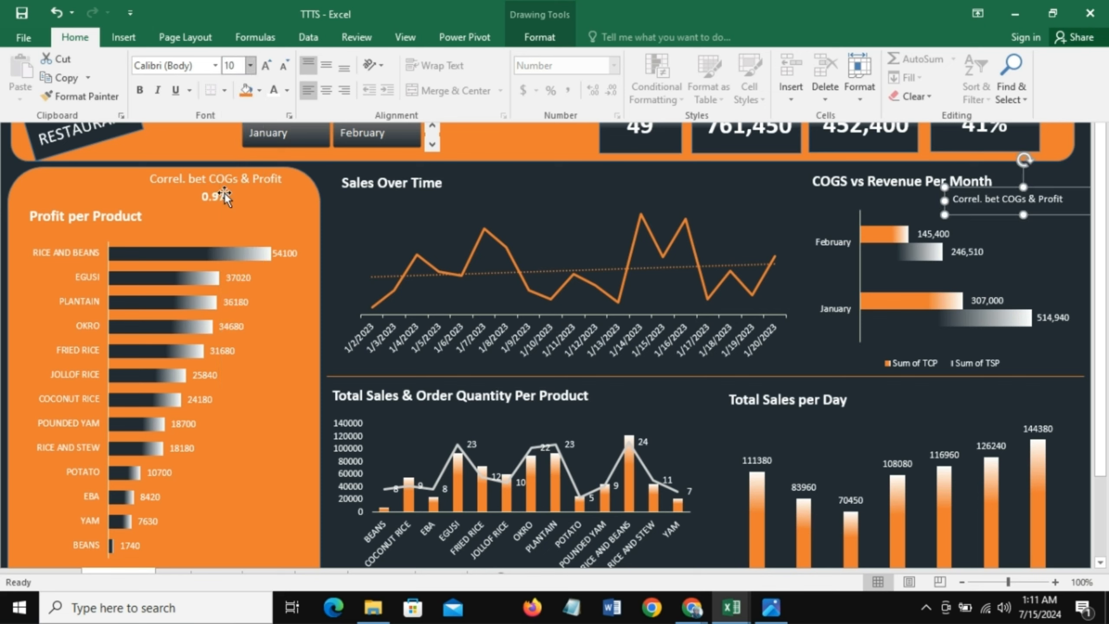
{"action": "key", "text": "ctrl+shift+F1"}
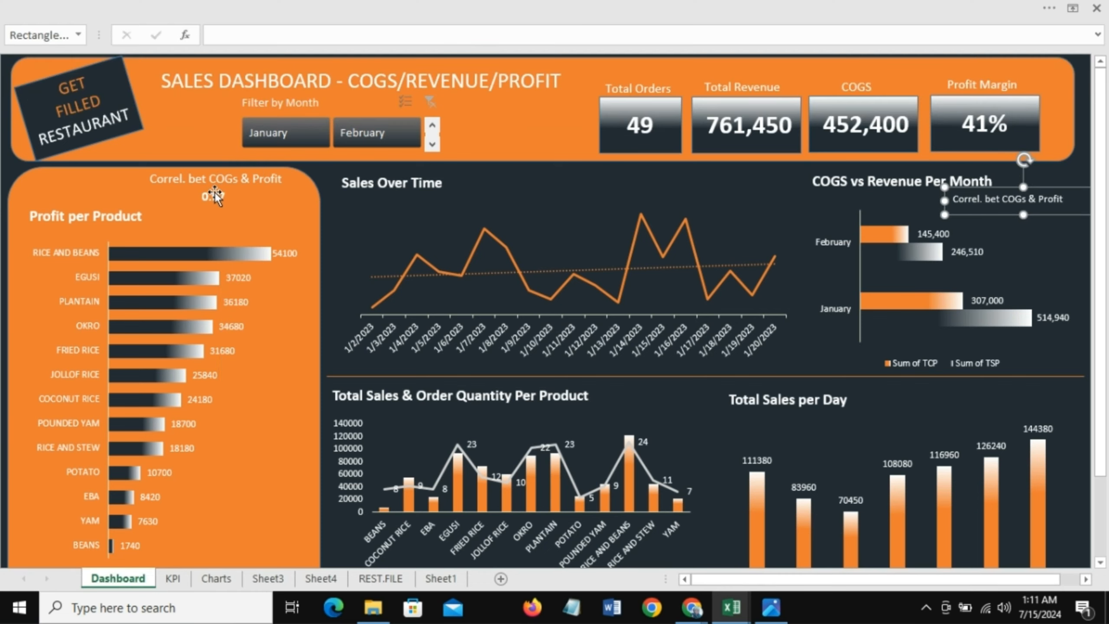
Step: Duplicate the 0.97 value box and place the duplicate under the copied label
{"action": "left_click", "coordinate": [215, 193]}
{"action": "key", "text": "ctrl+d"}
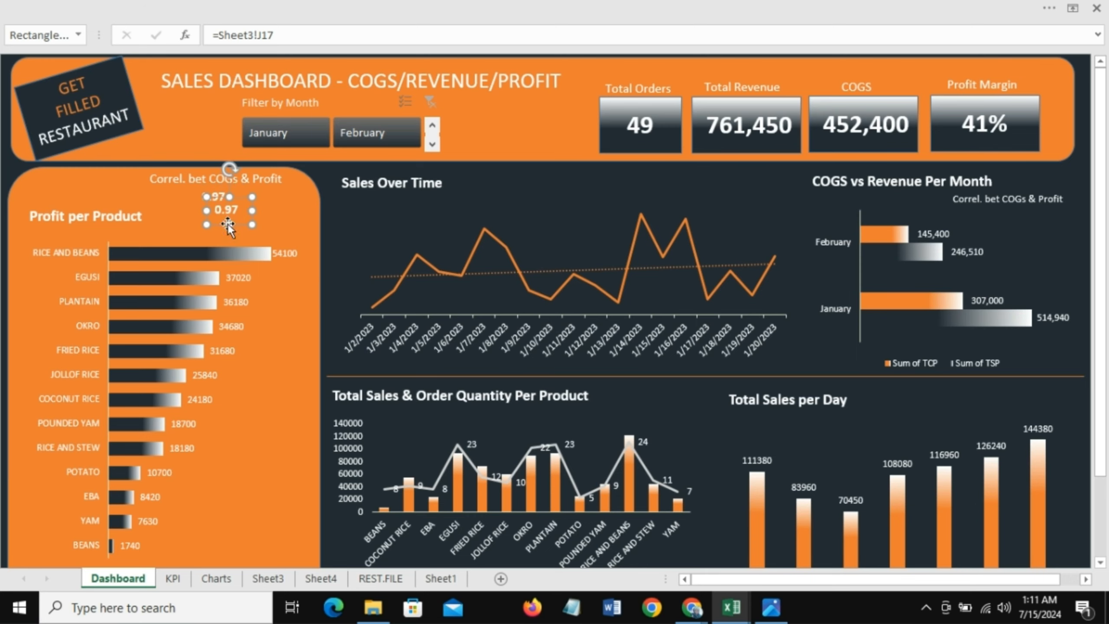
{"action": "left_click_drag", "start_coordinate": [243, 223], "coordinate": [1013, 233]}
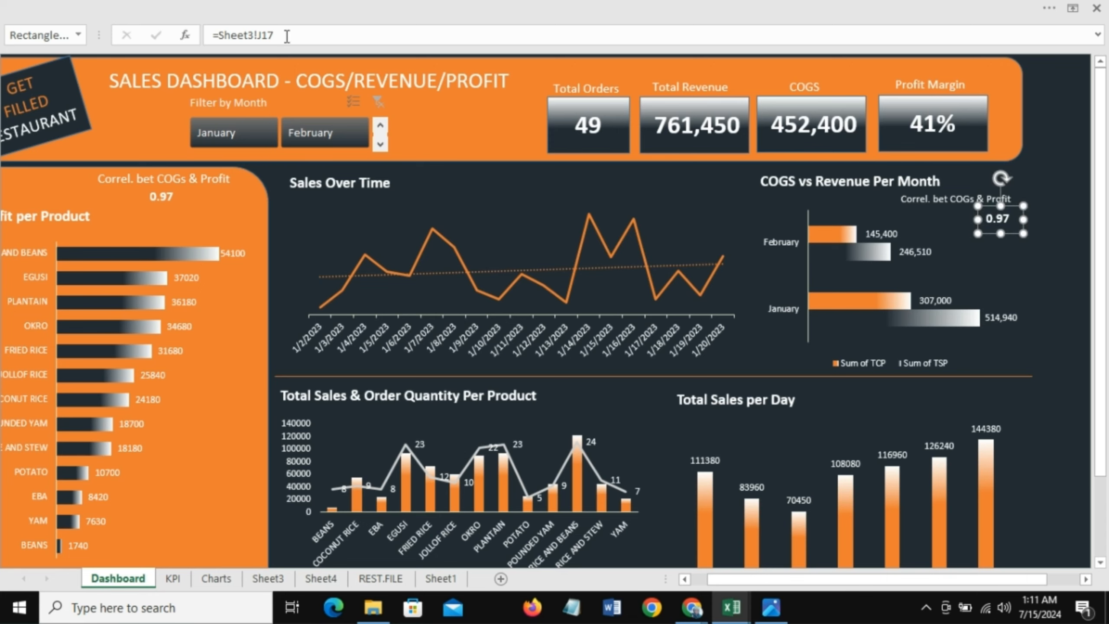
Step: Link the duplicated value box to cell J20 on Sheet3
{"action": "left_click_drag", "start_coordinate": [287, 36], "coordinate": [212, 35]}
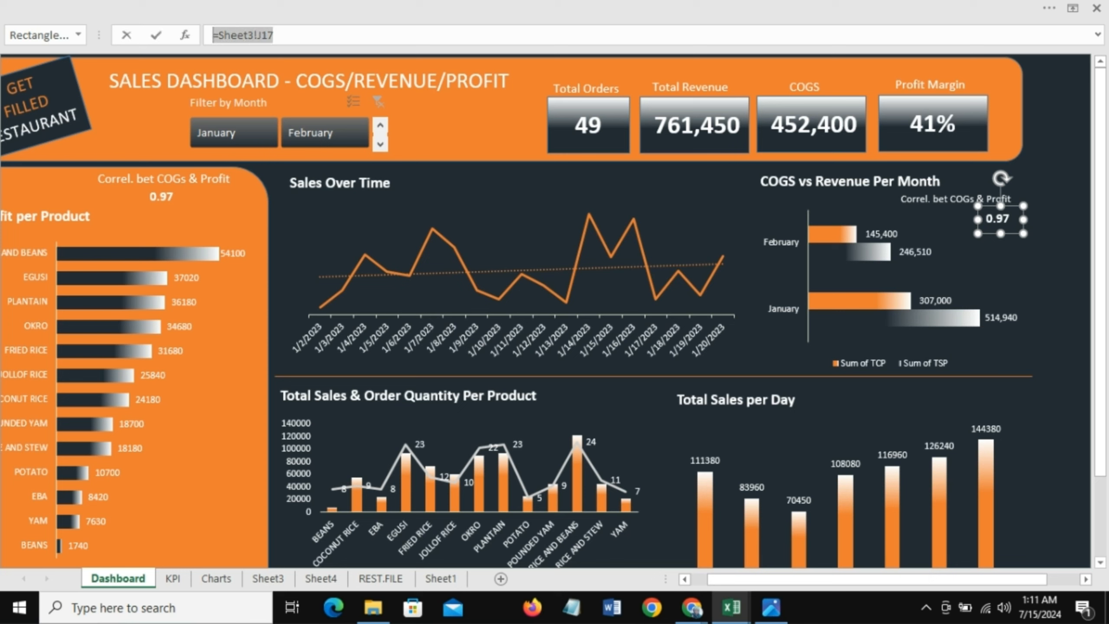
{"action": "type", "text": "="}
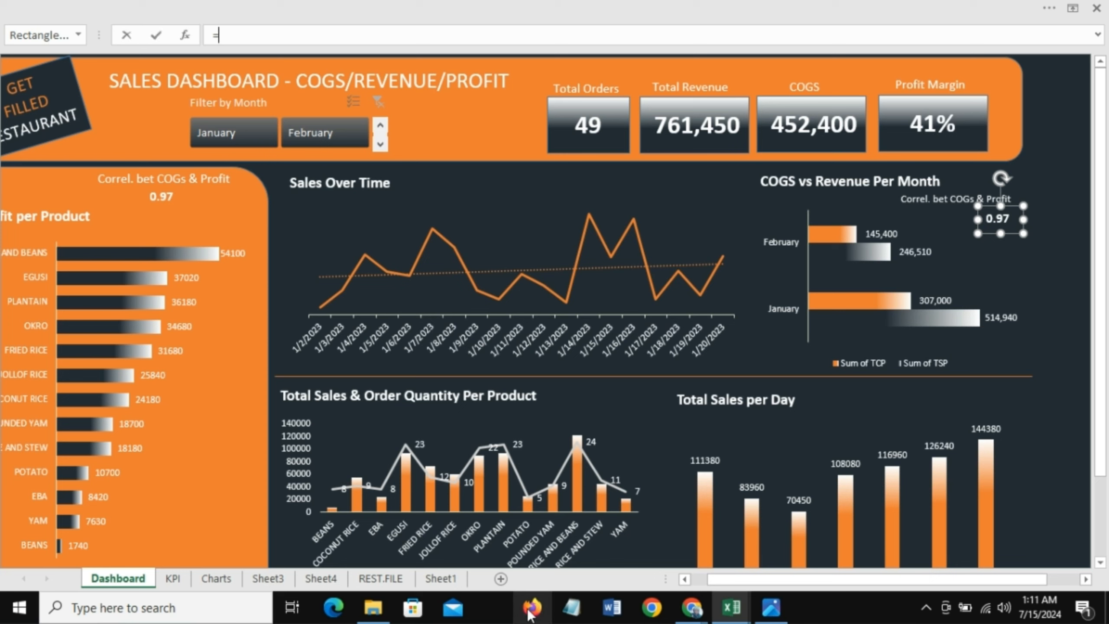
{"action": "left_click", "coordinate": [267, 578]}
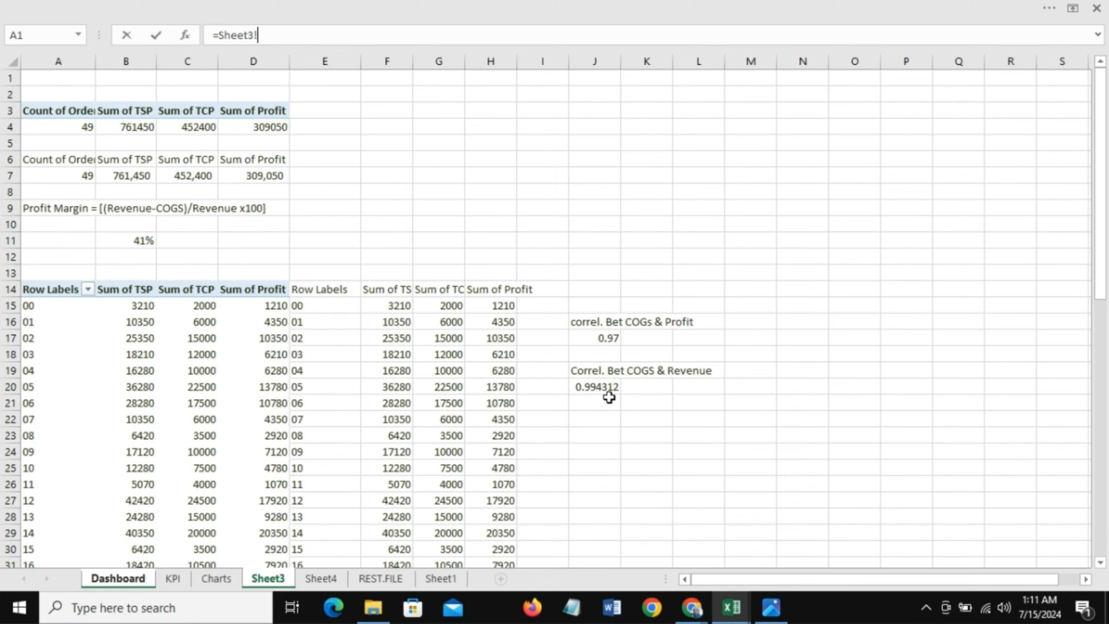
{"action": "left_click", "coordinate": [597, 389]}
{"action": "key", "text": "Return"}
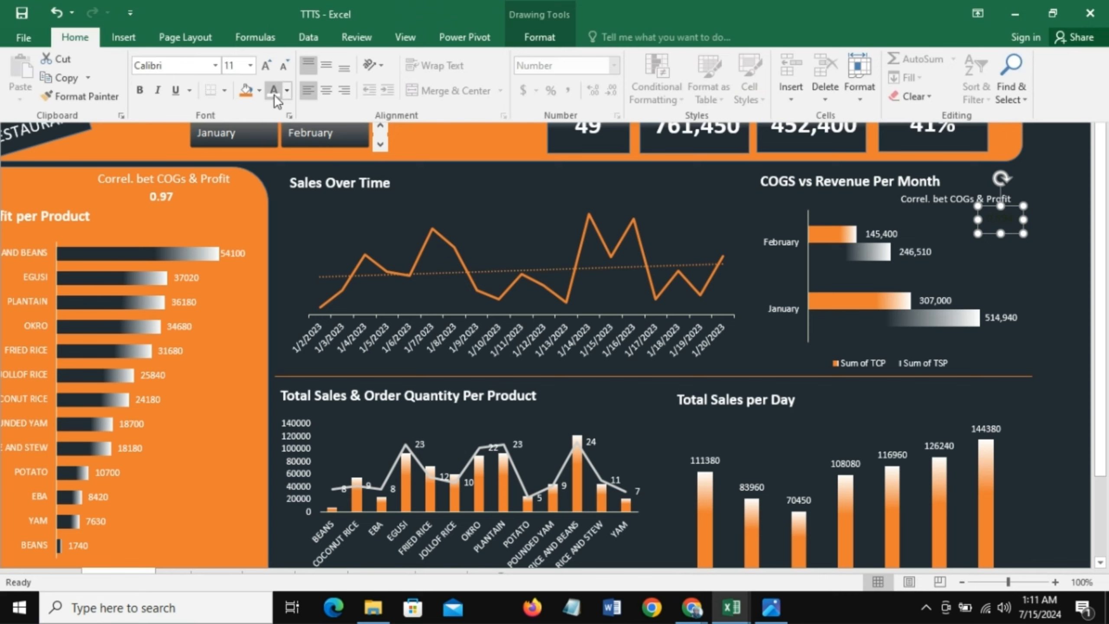
Step: Make the new linked value bold with font size 12
{"action": "left_click", "coordinate": [273, 93]}
{"action": "left_click", "coordinate": [140, 91]}
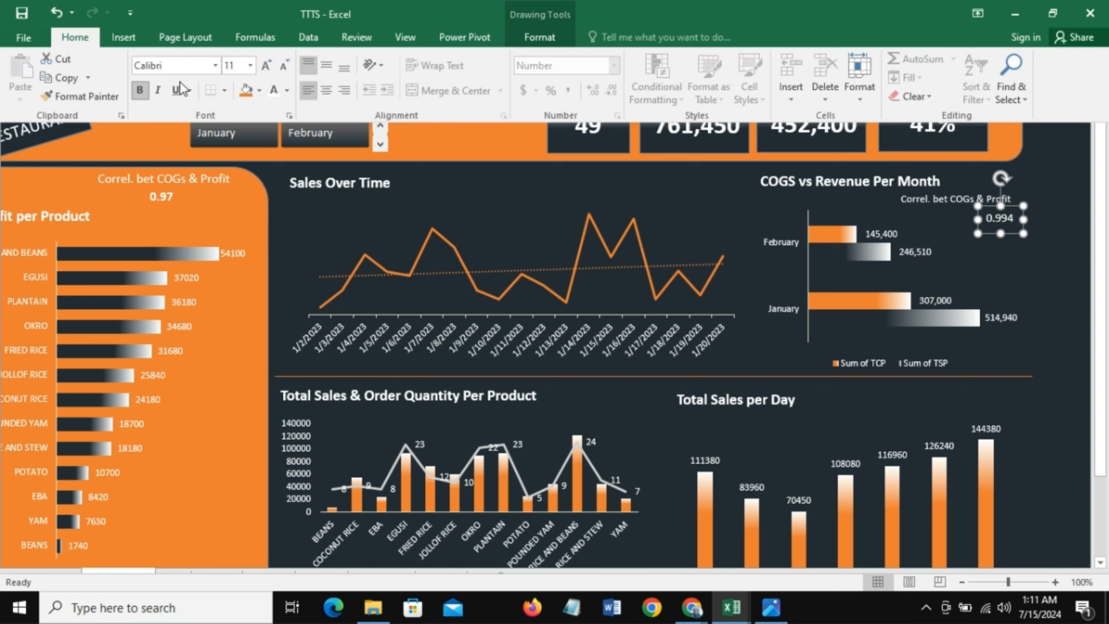
{"action": "left_click", "coordinate": [250, 65]}
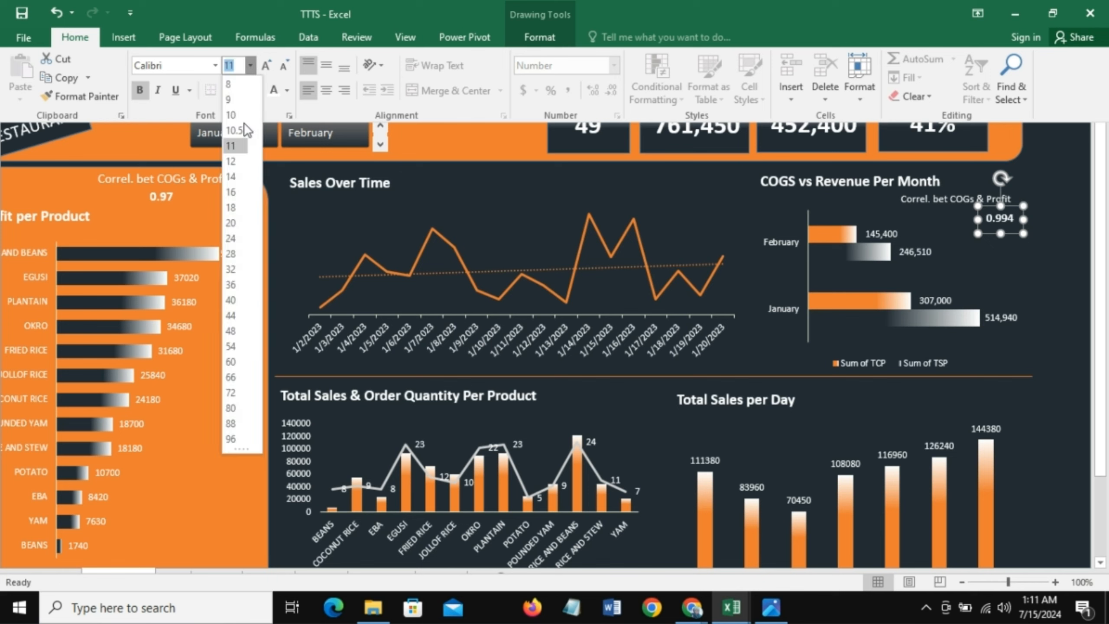
{"action": "left_click", "coordinate": [232, 165]}
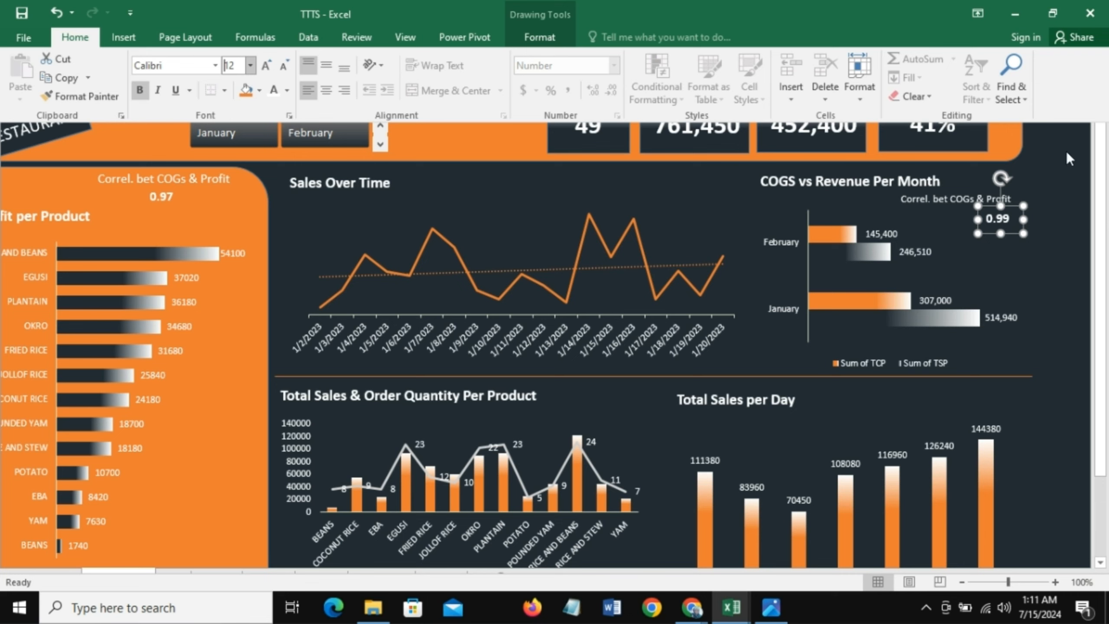
{"action": "left_click", "coordinate": [1059, 135]}
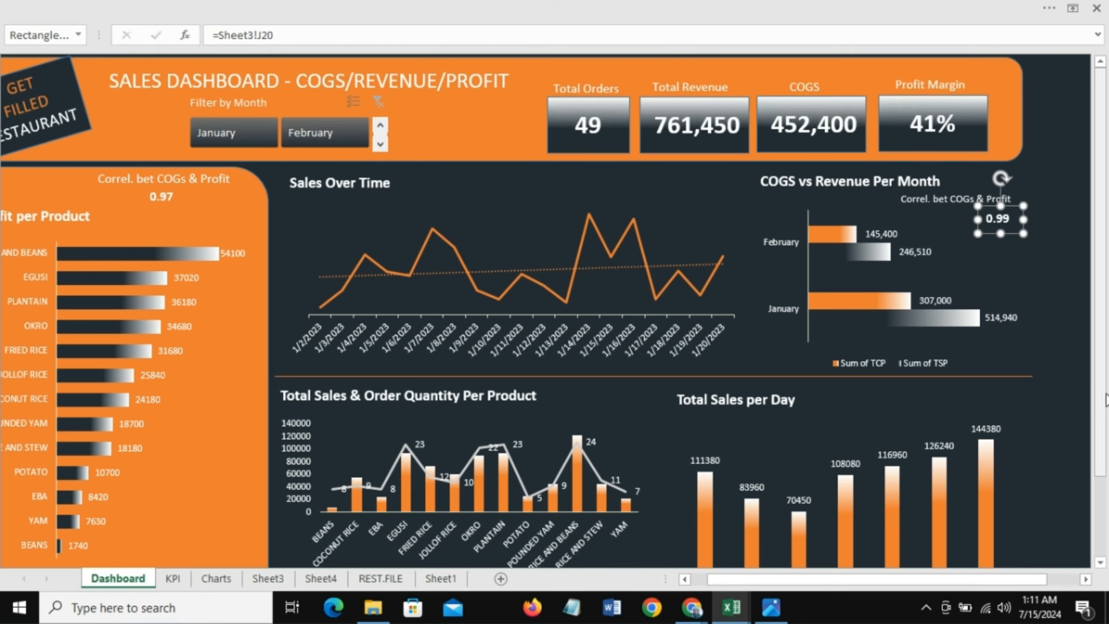
Step: Shift the left 0.97 value box right to align under its label
{"action": "left_click", "coordinate": [159, 200]}
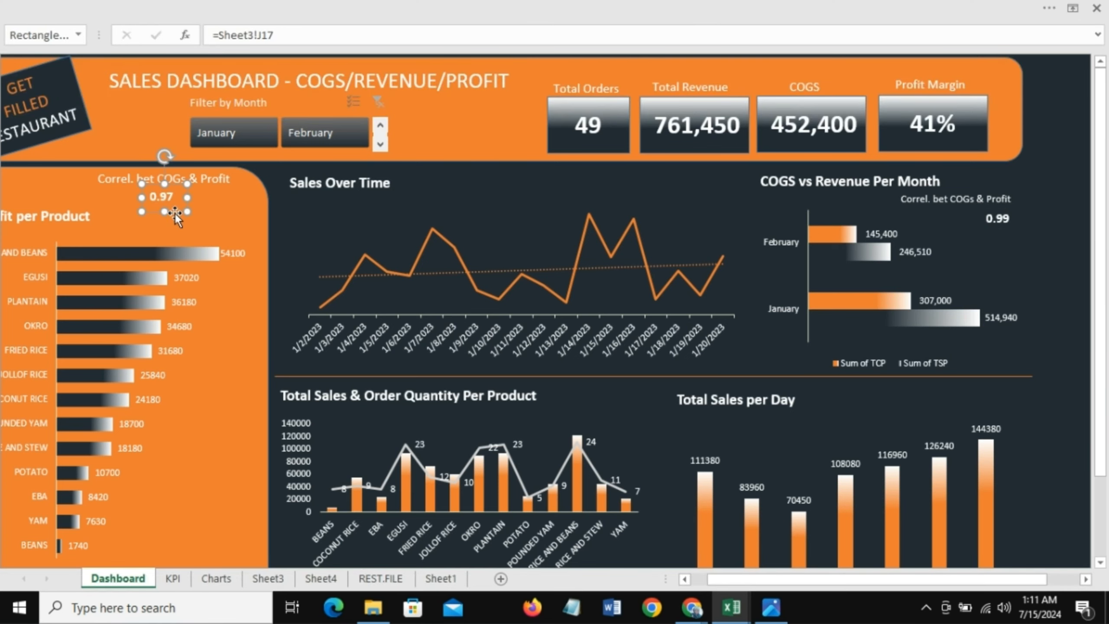
{"action": "left_click_drag", "start_coordinate": [175, 214], "coordinate": [229, 214]}
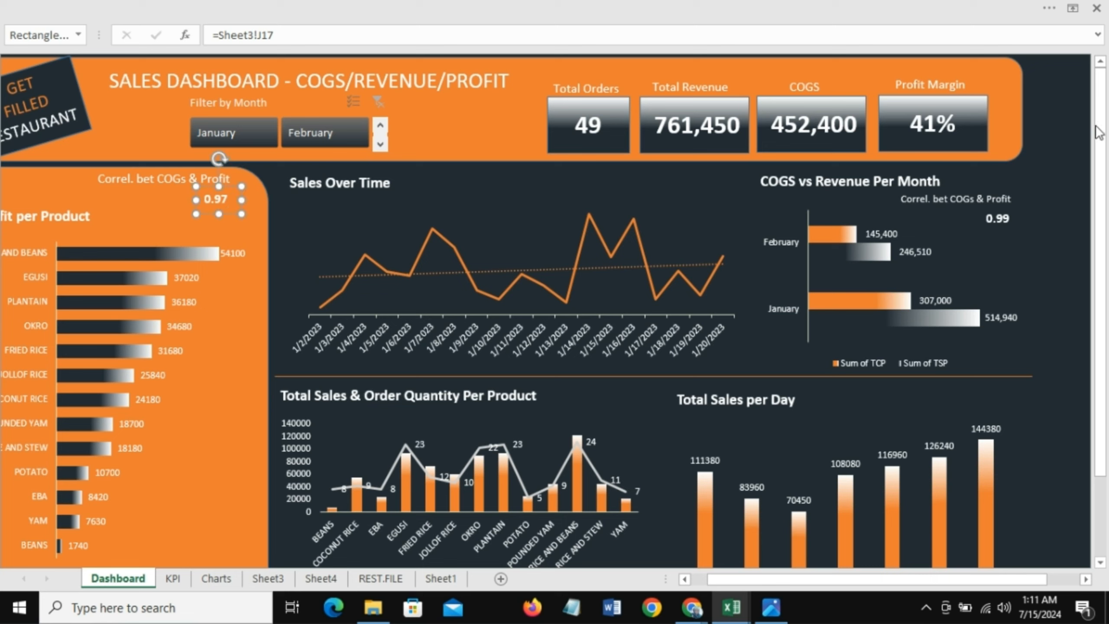
{"action": "left_click", "coordinate": [1078, 88]}
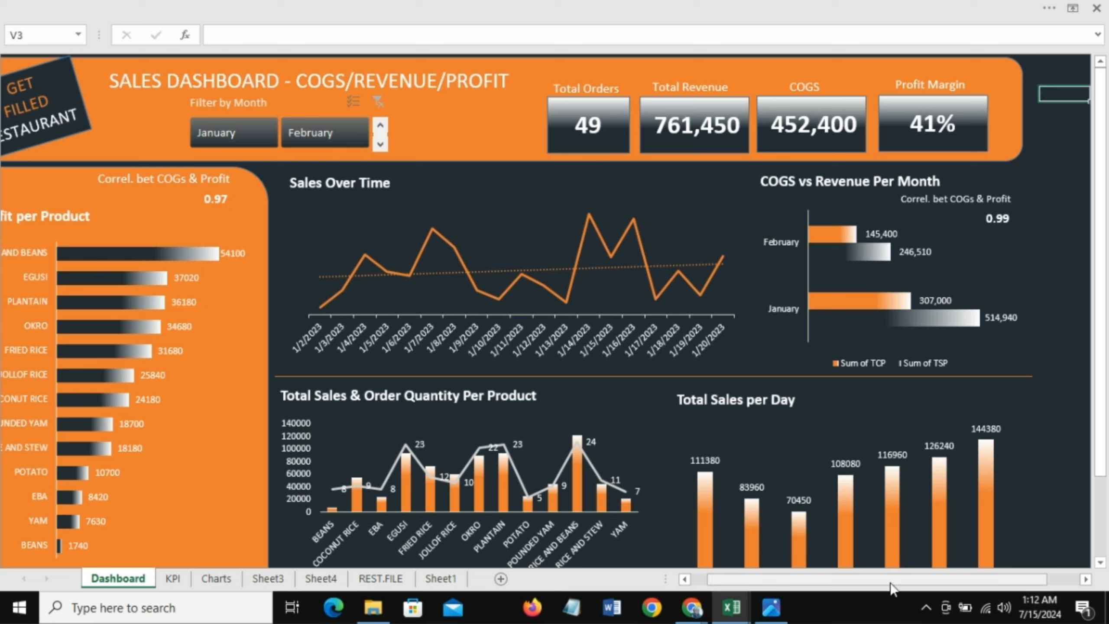
Step: Hide the formula bar to display the finished dashboard
{"action": "left_click_drag", "start_coordinate": [873, 587], "coordinate": [786, 589]}
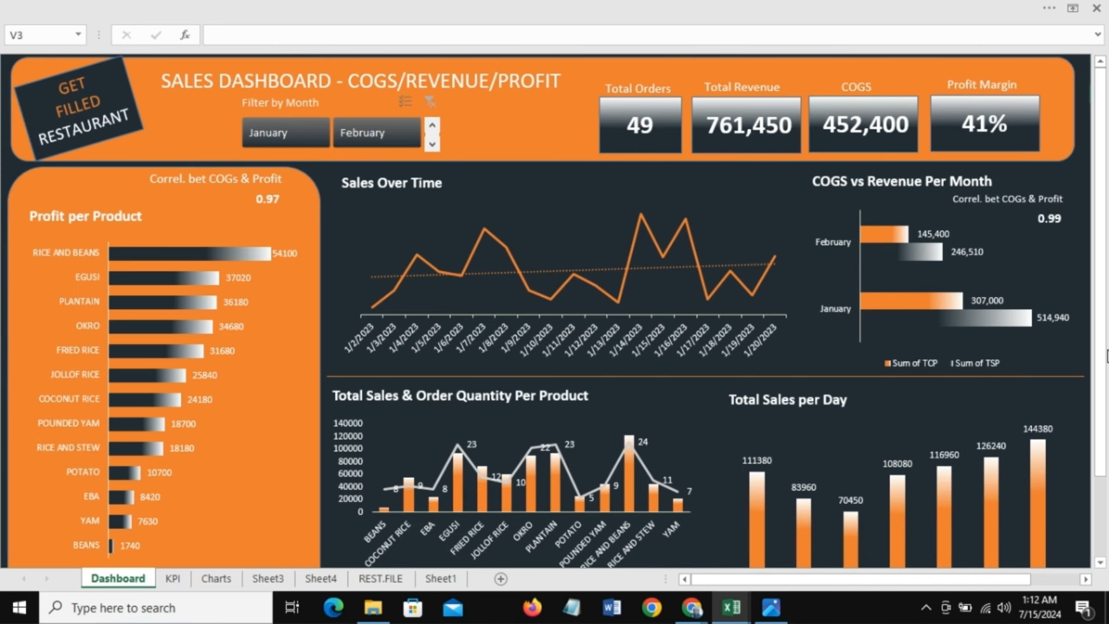
{"action": "left_click", "coordinate": [386, 6]}
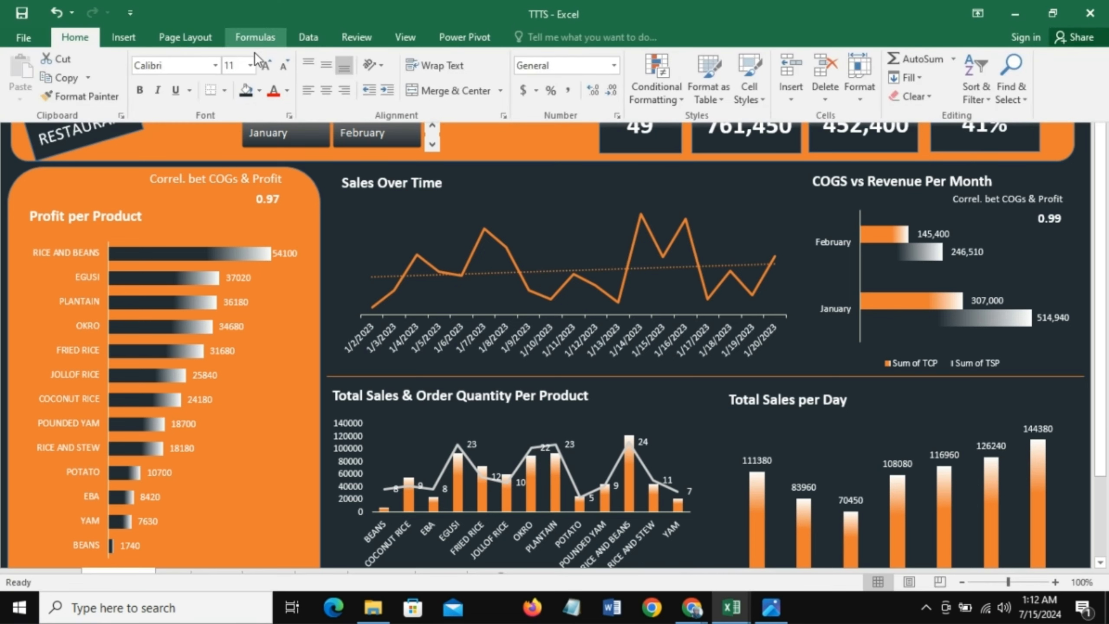
{"action": "left_click", "coordinate": [411, 33]}
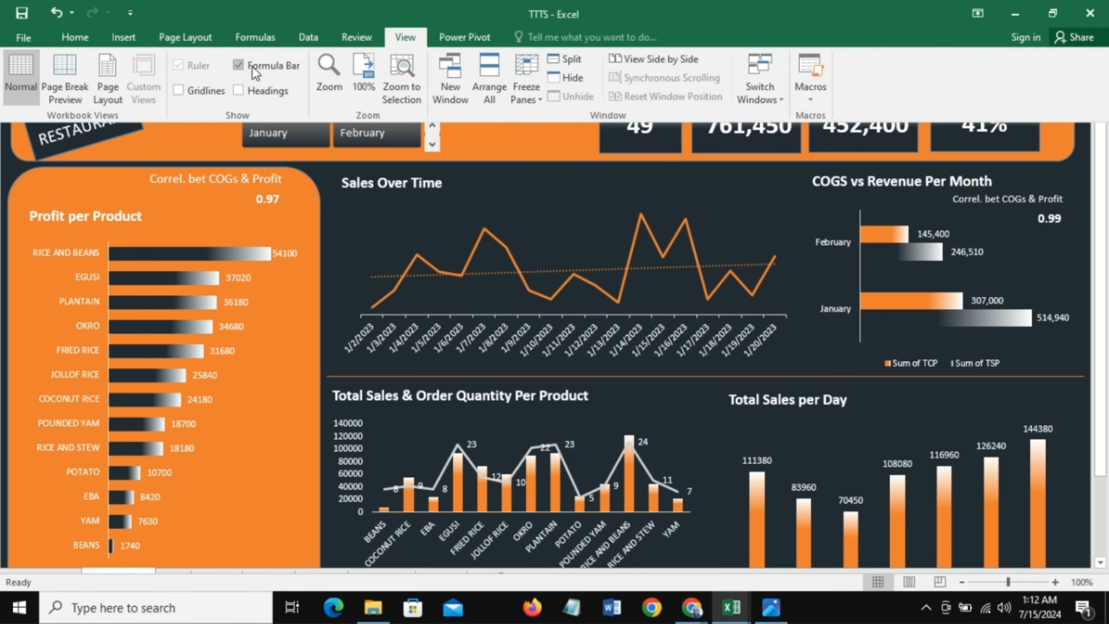
{"action": "left_click", "coordinate": [239, 66]}
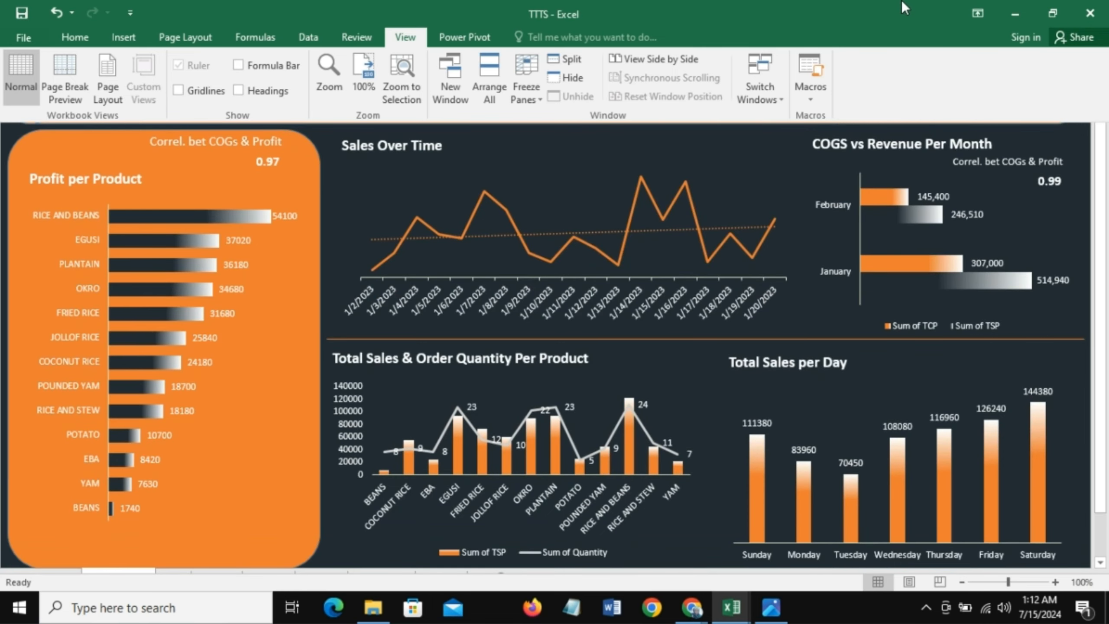
{"action": "left_click", "coordinate": [1064, 241]}
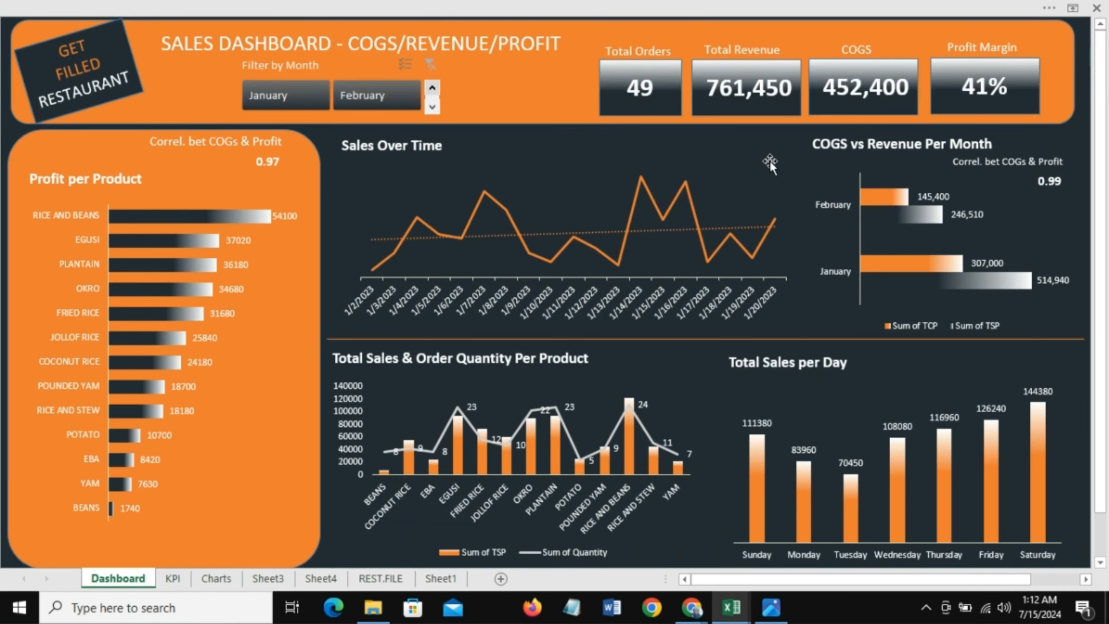